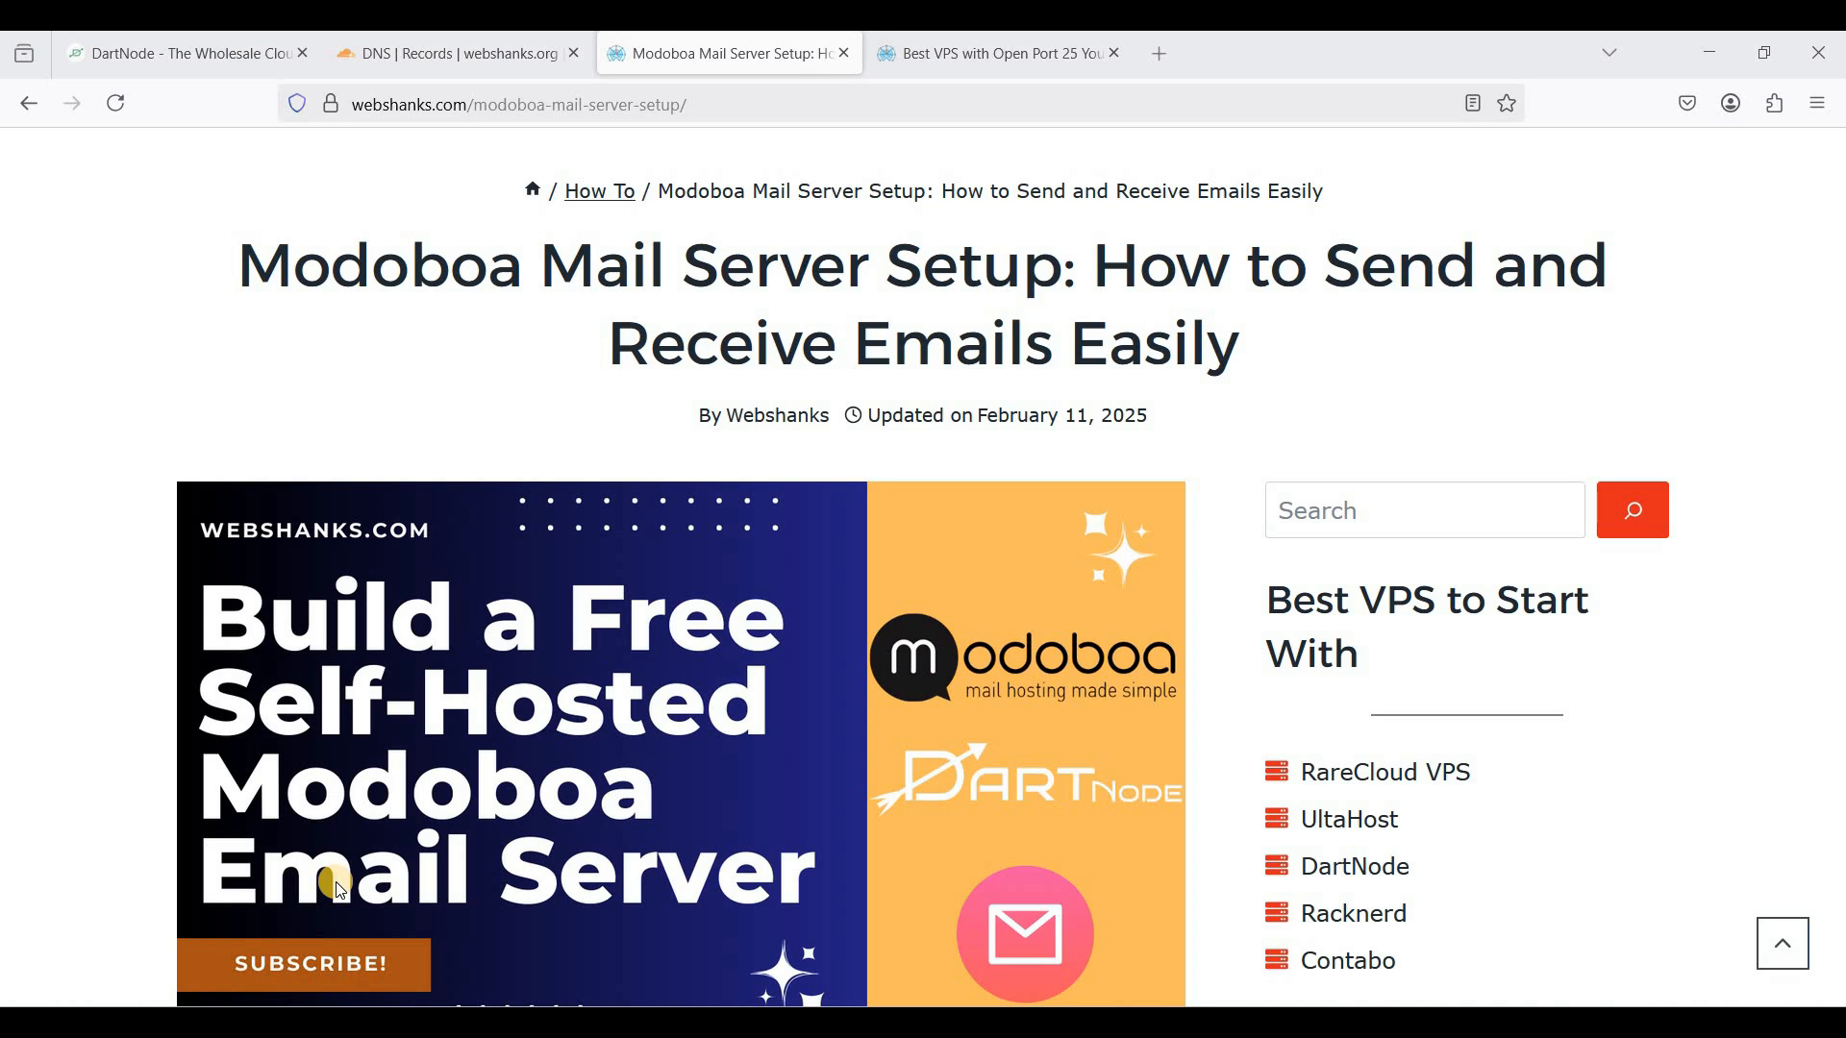
- Scroll the Modoboa guide to its Prerequisites: open port 25, domain, root access, Linux knowledge
scroll(339, 890, down, 12)
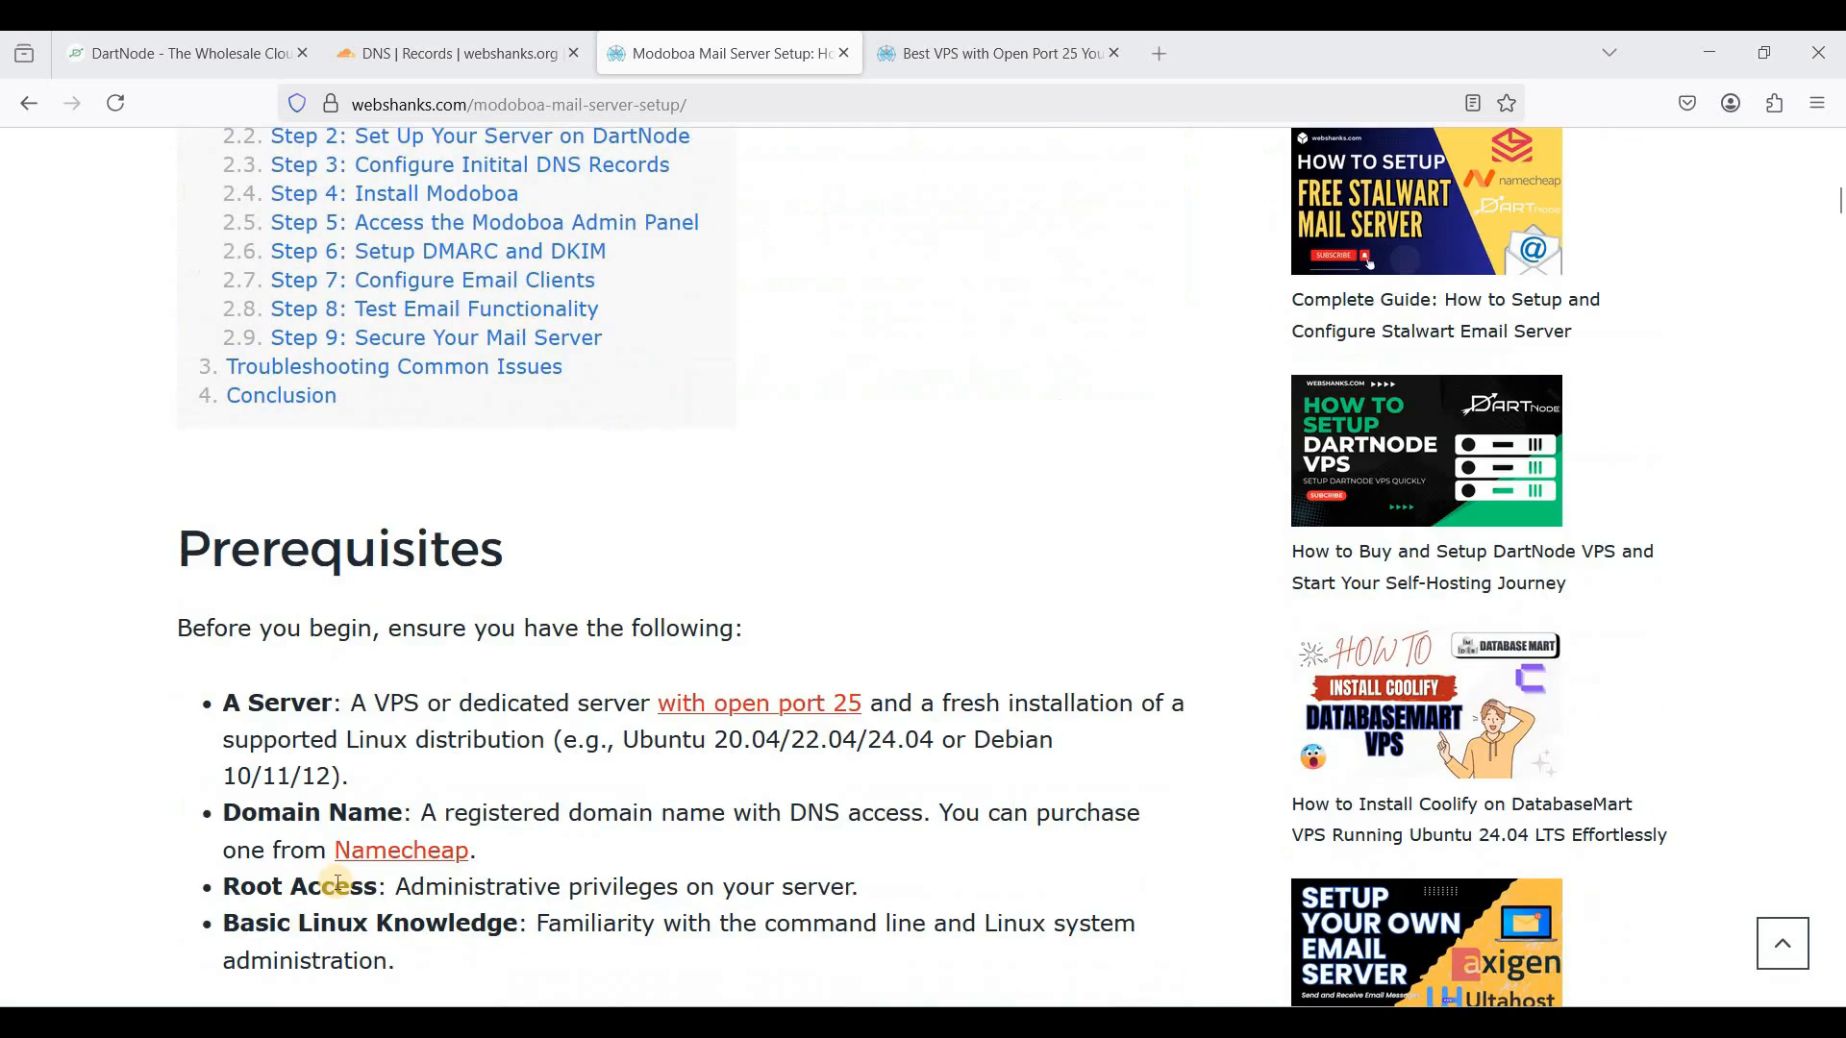
scroll(339, 890, down, 1)
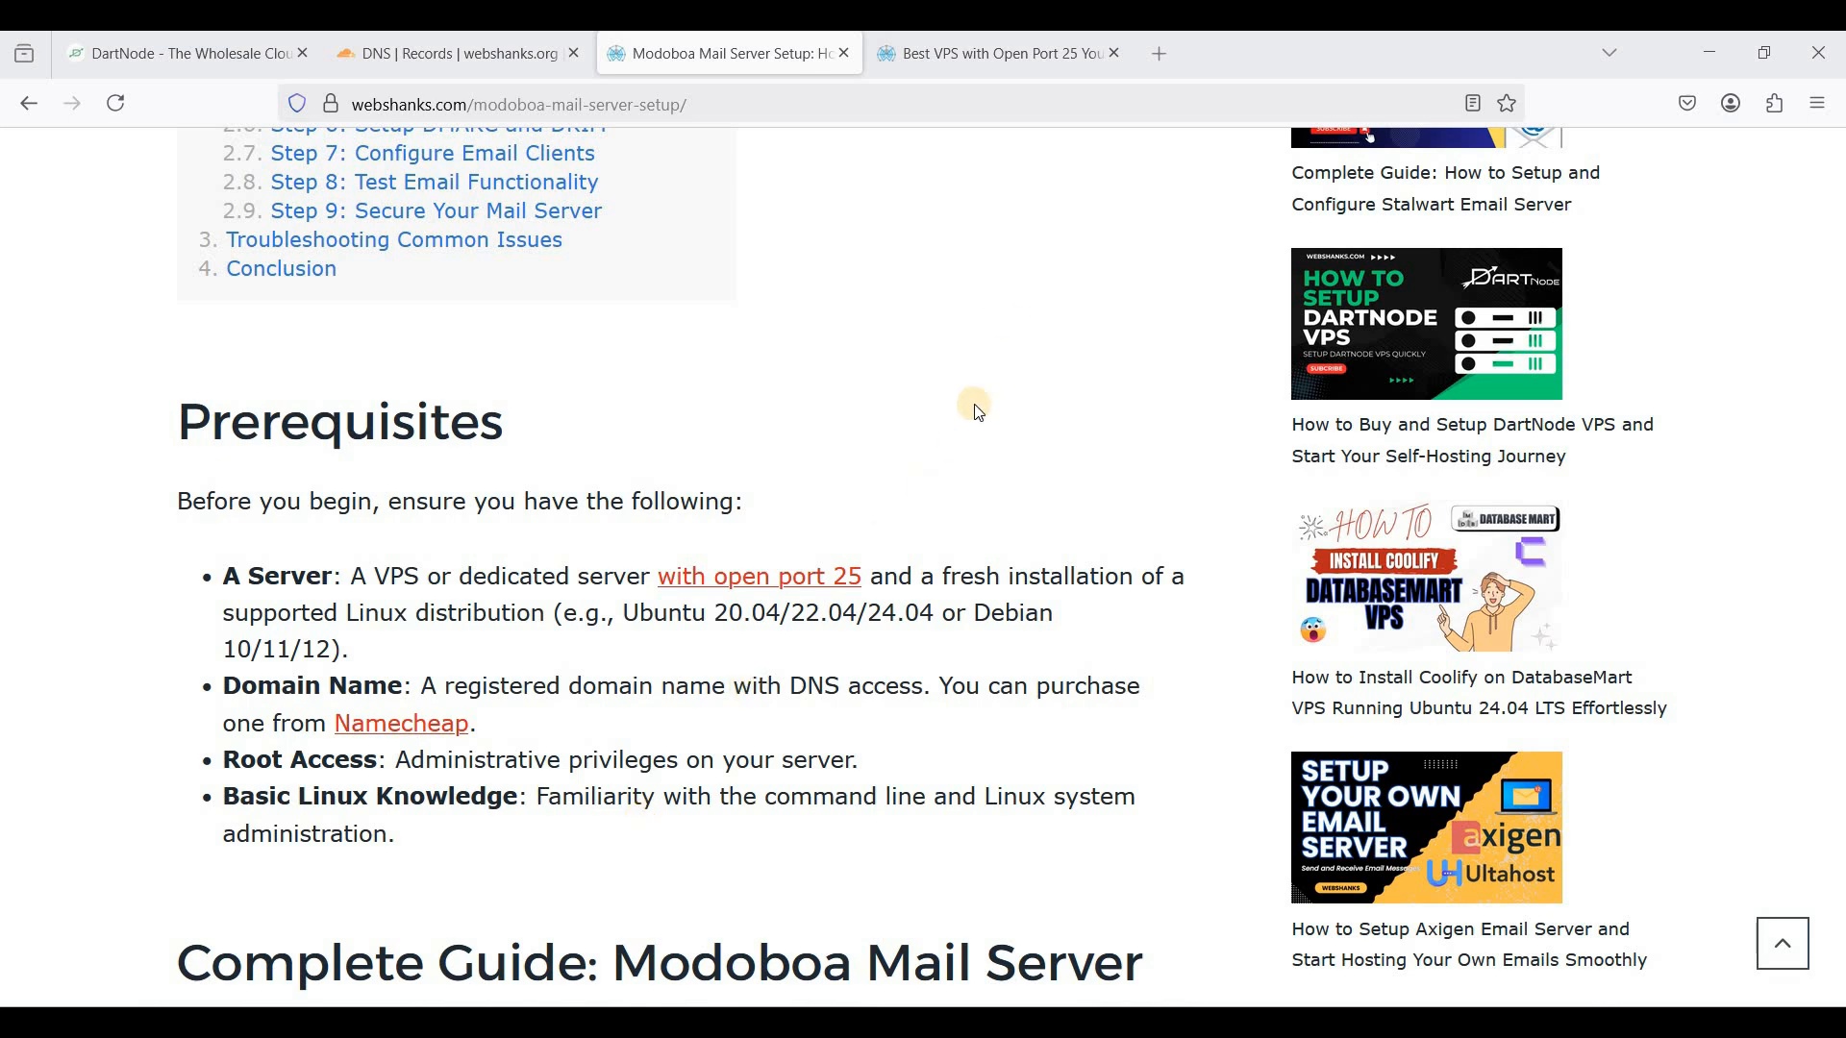
- Review DartNode's open port 25 entry and chat screenshot in the VPS article, then return to the Modoboa guide
key(ctrl+Tab)
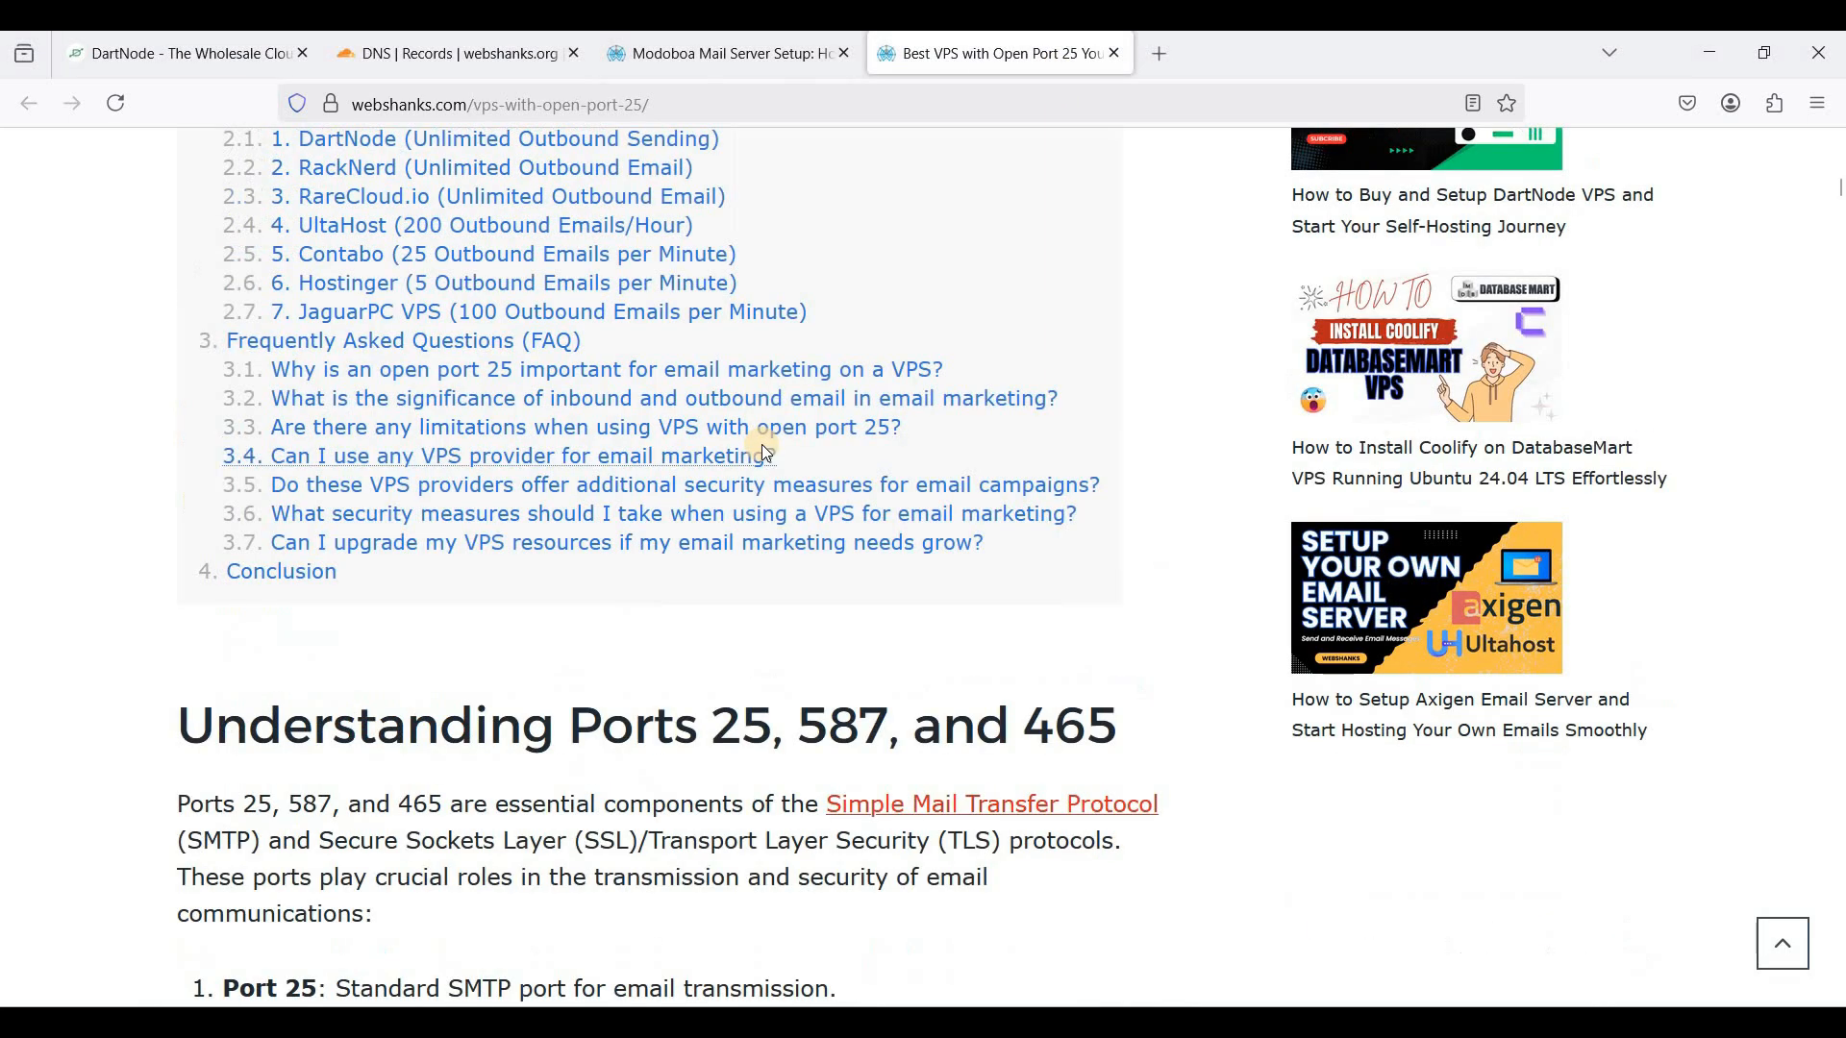
scroll(764, 454, up, 8)
scroll(766, 453, down, 15)
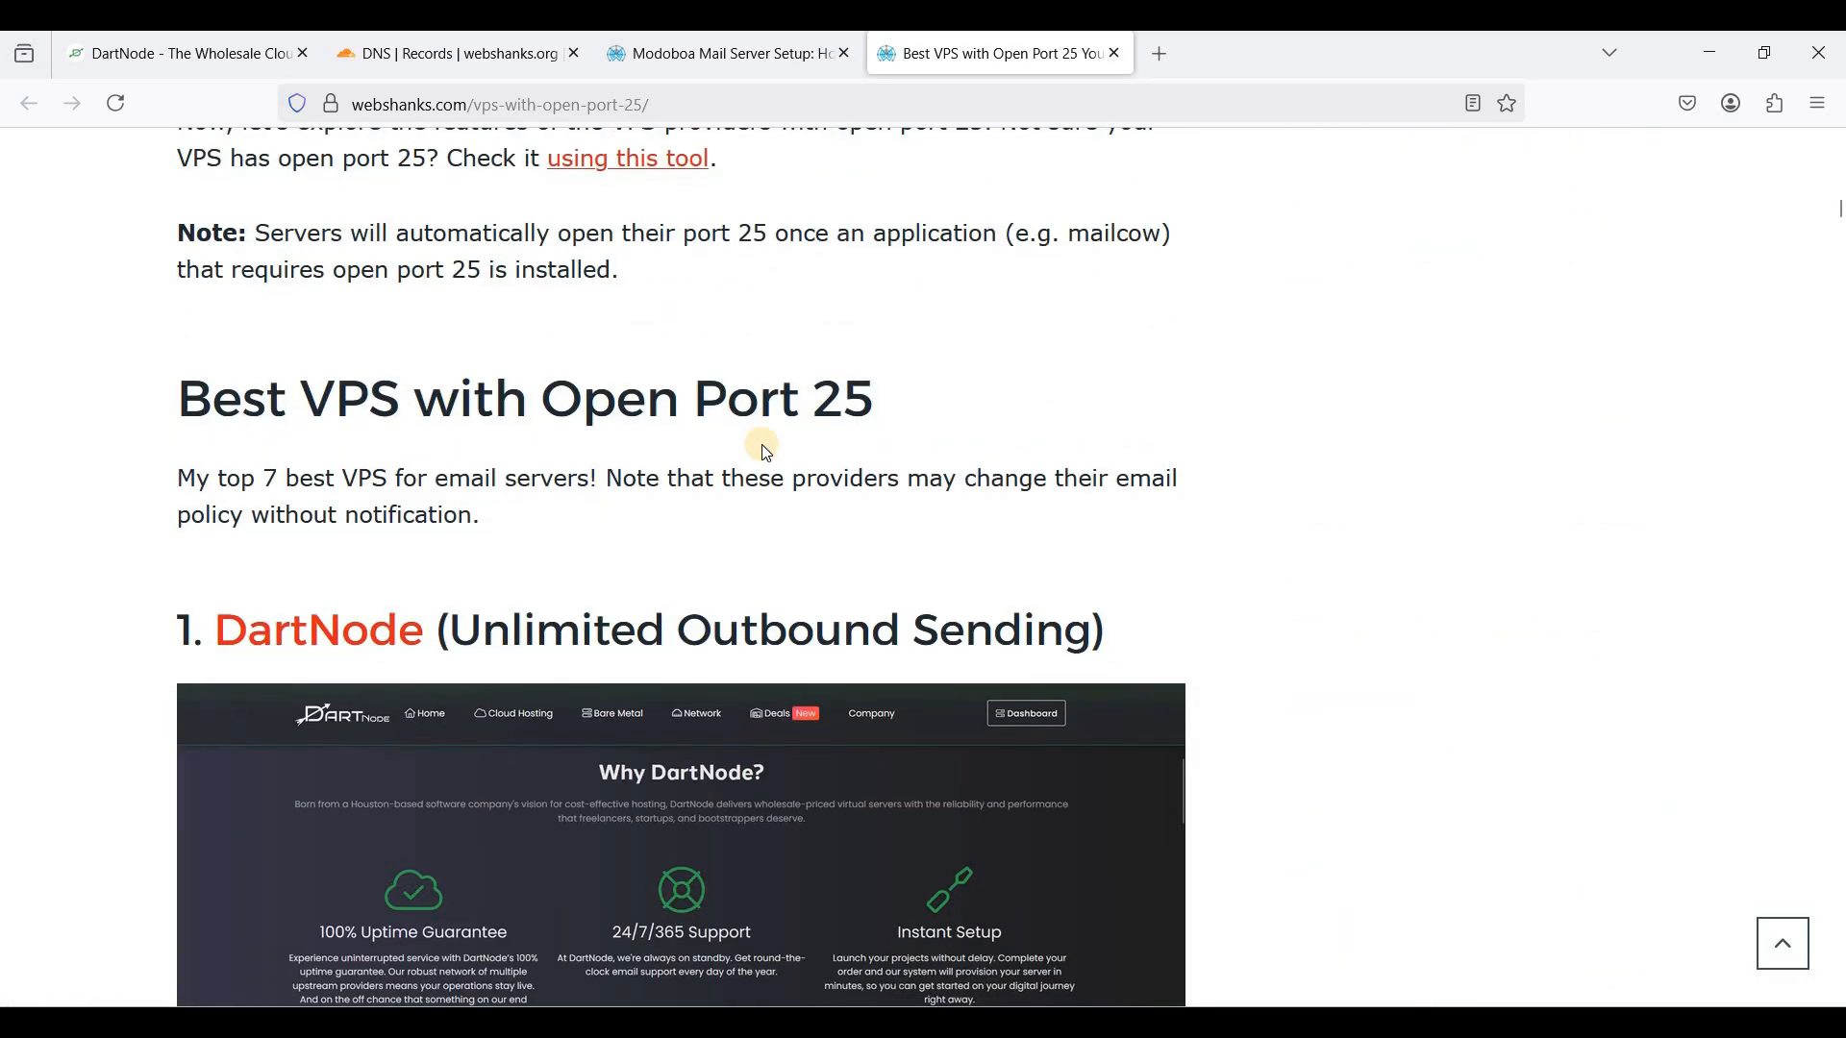
scroll(766, 452, down, 1)
scroll(766, 452, down, 2)
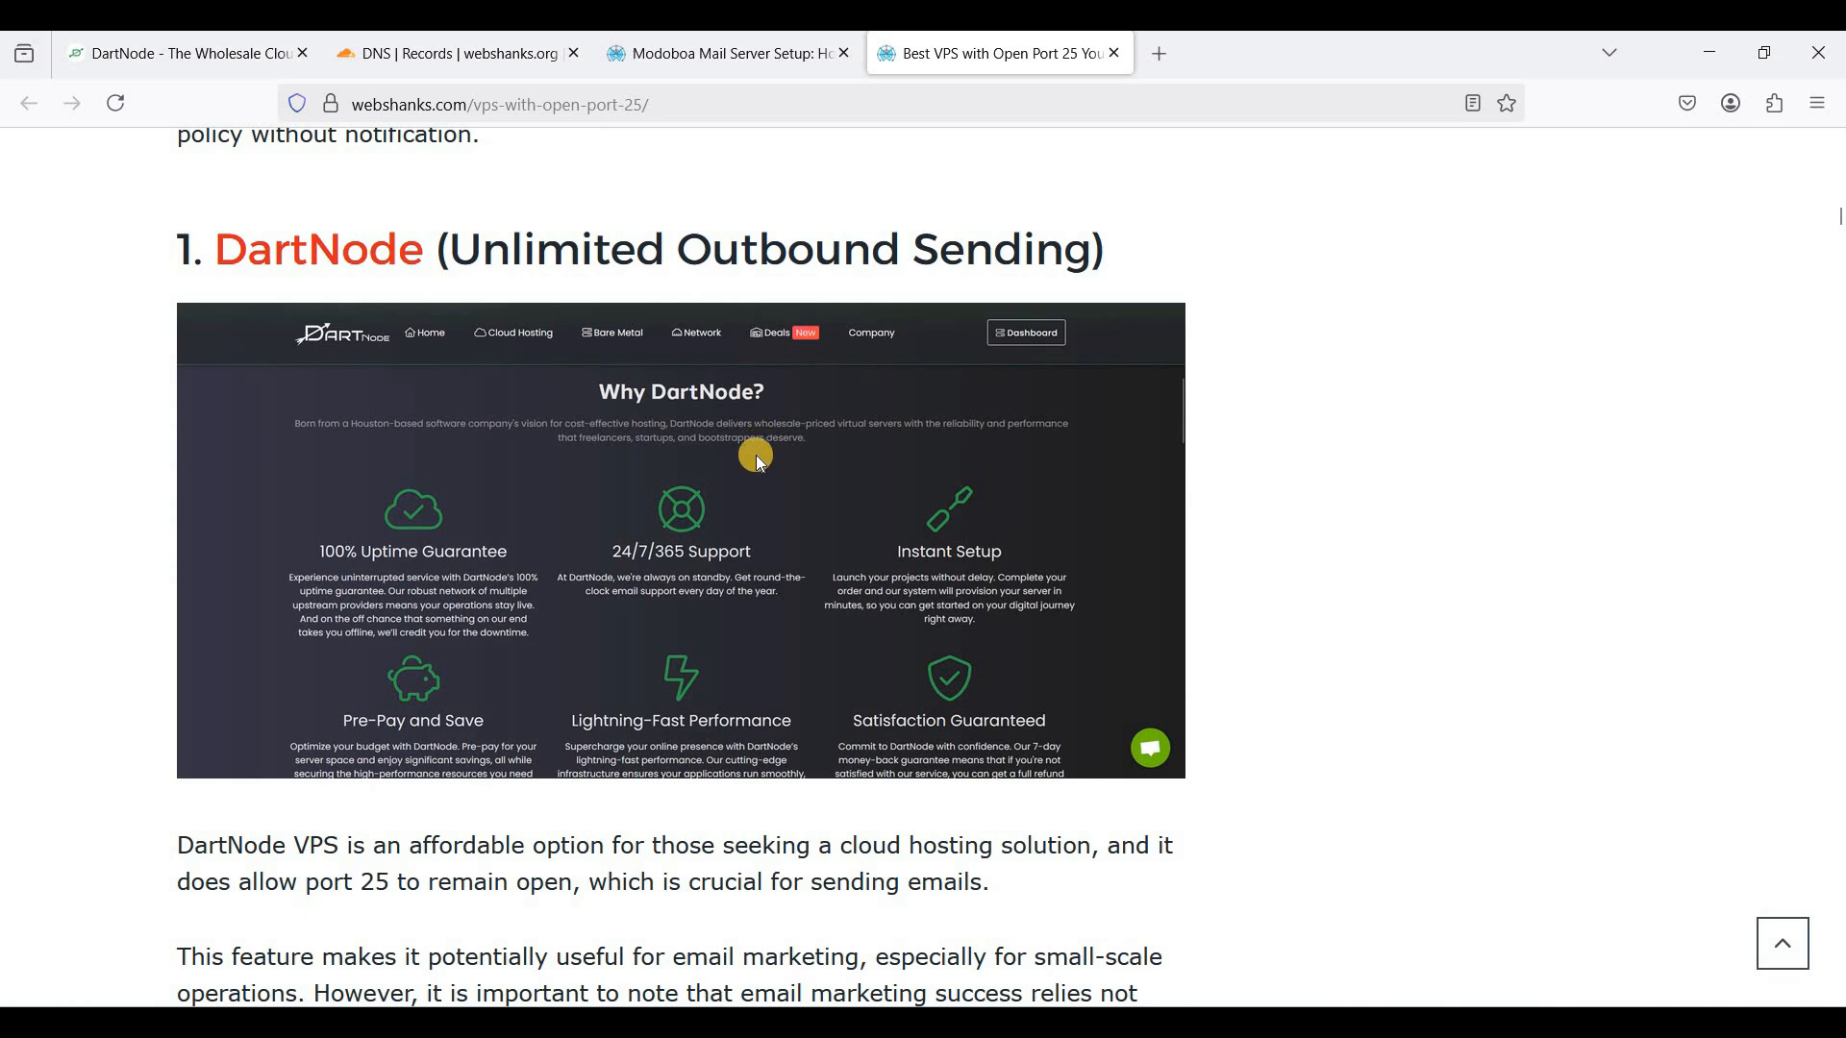
scroll(766, 452, down, 12)
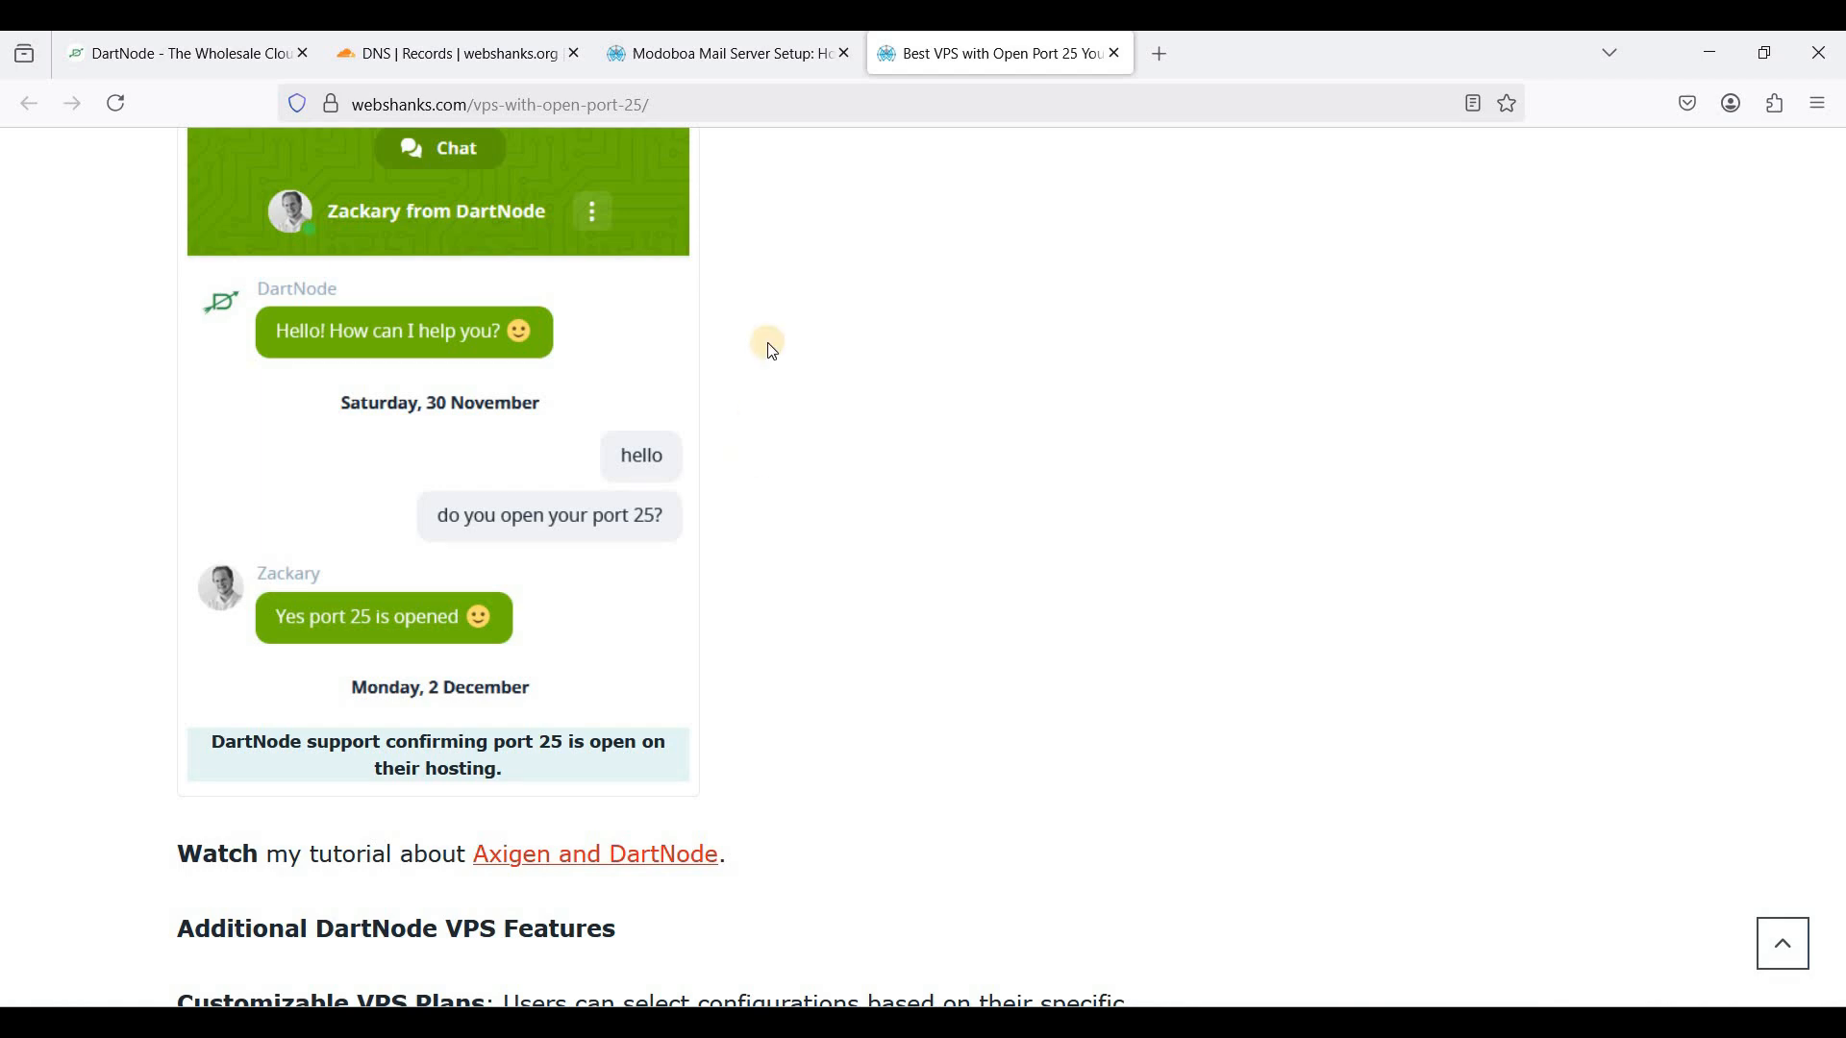
click(728, 55)
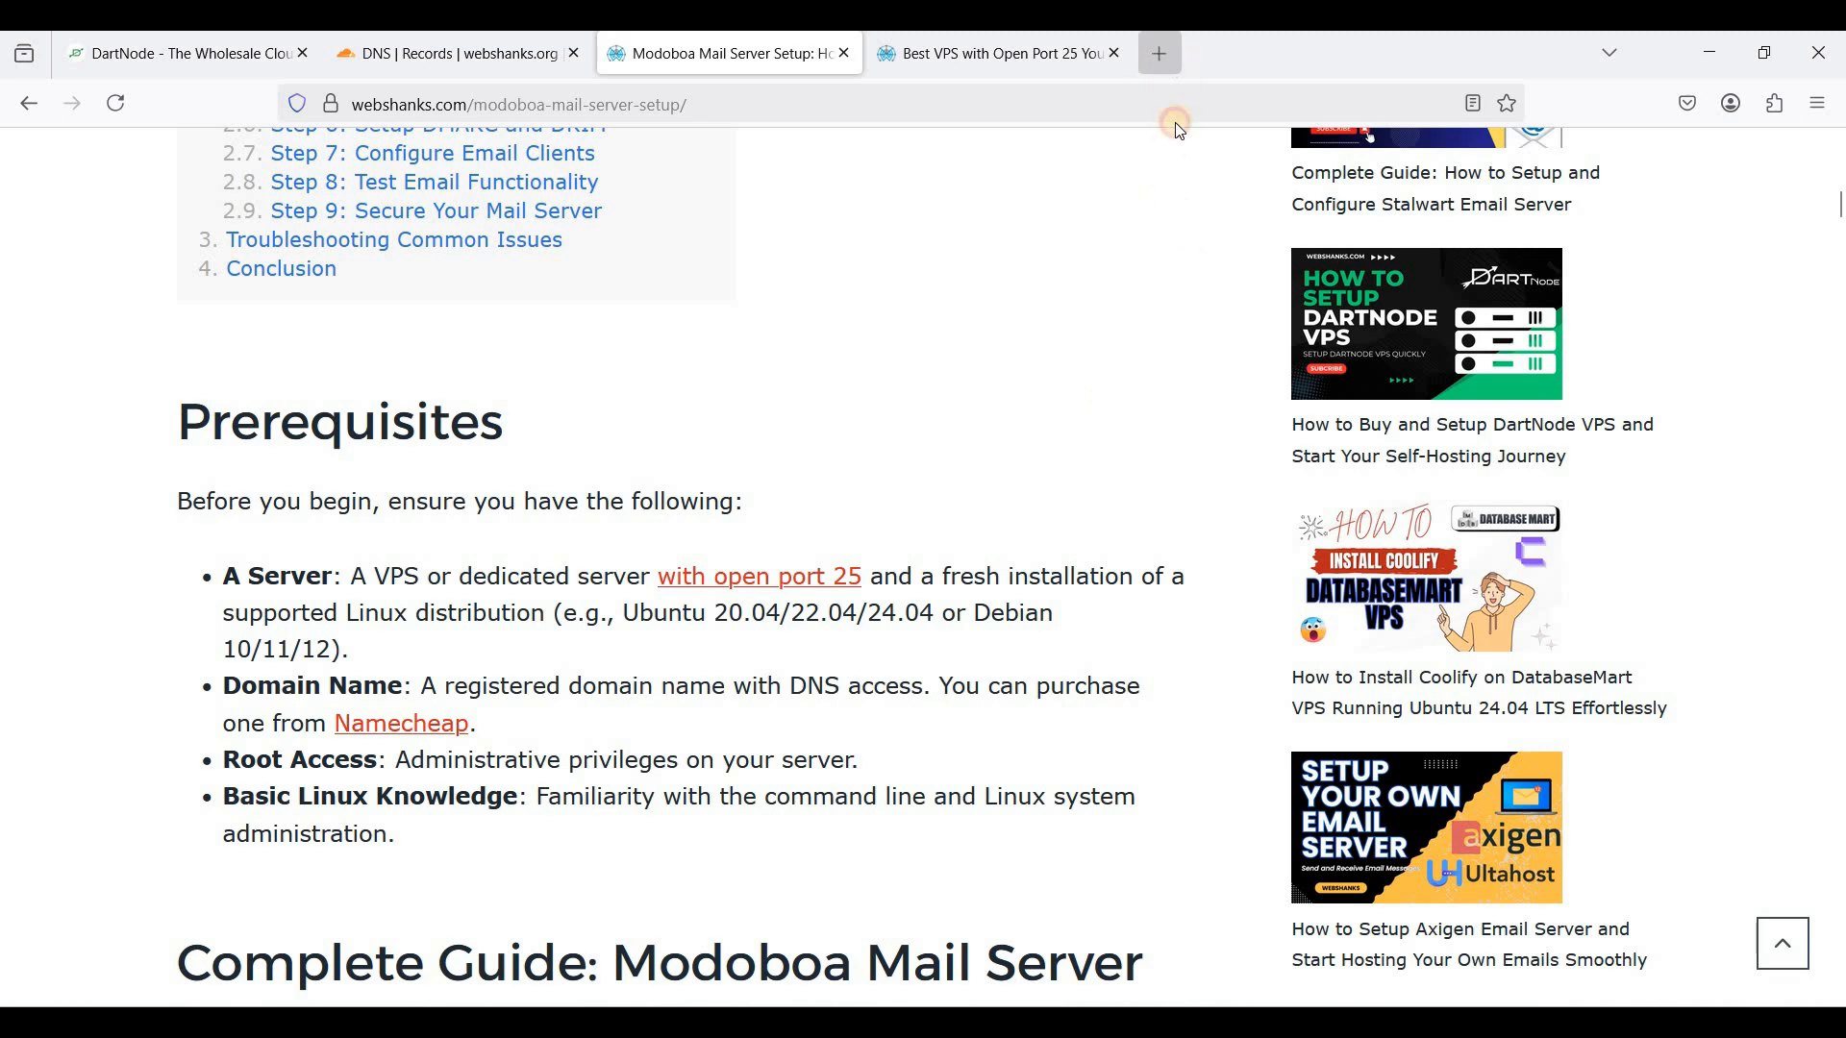
- Open DartNode's NVMe VPS plans in a new tab and order the NVME-3 plan ($14.99/month, 4 GB RAM)
key(ctrl+t)
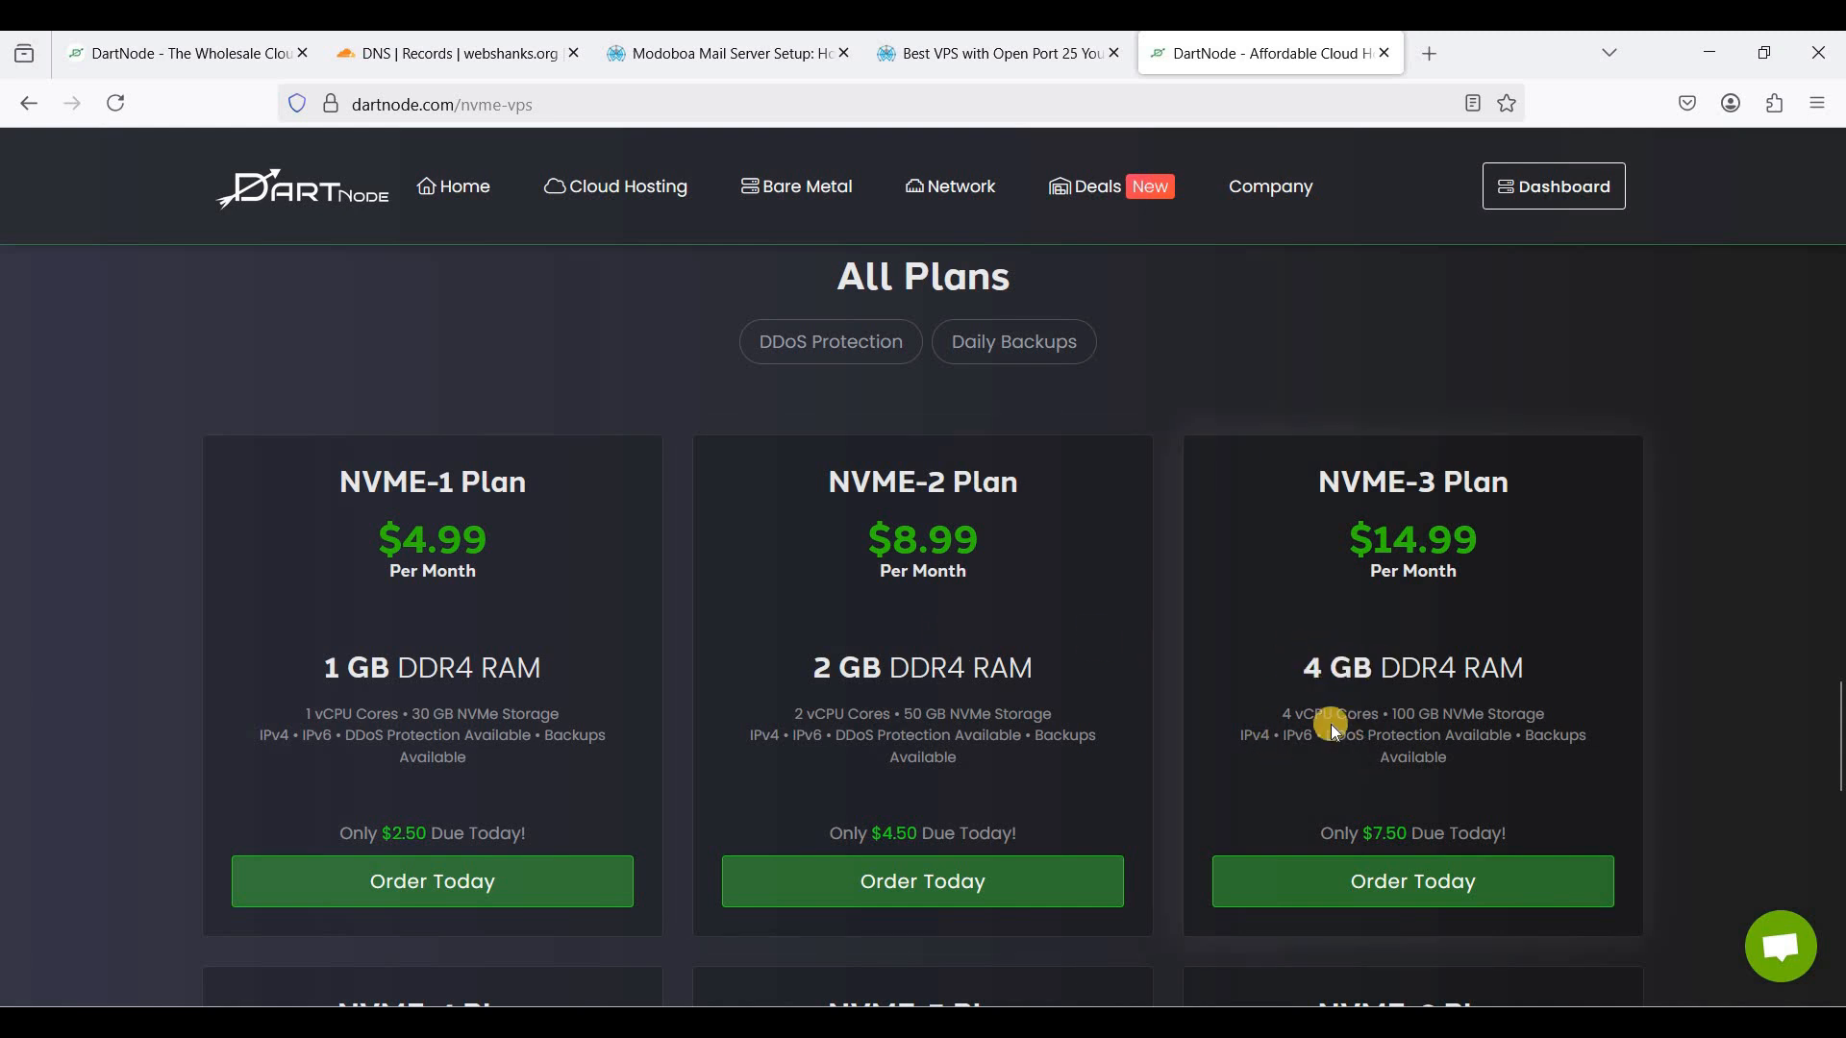
scroll(1327, 725, down, 1)
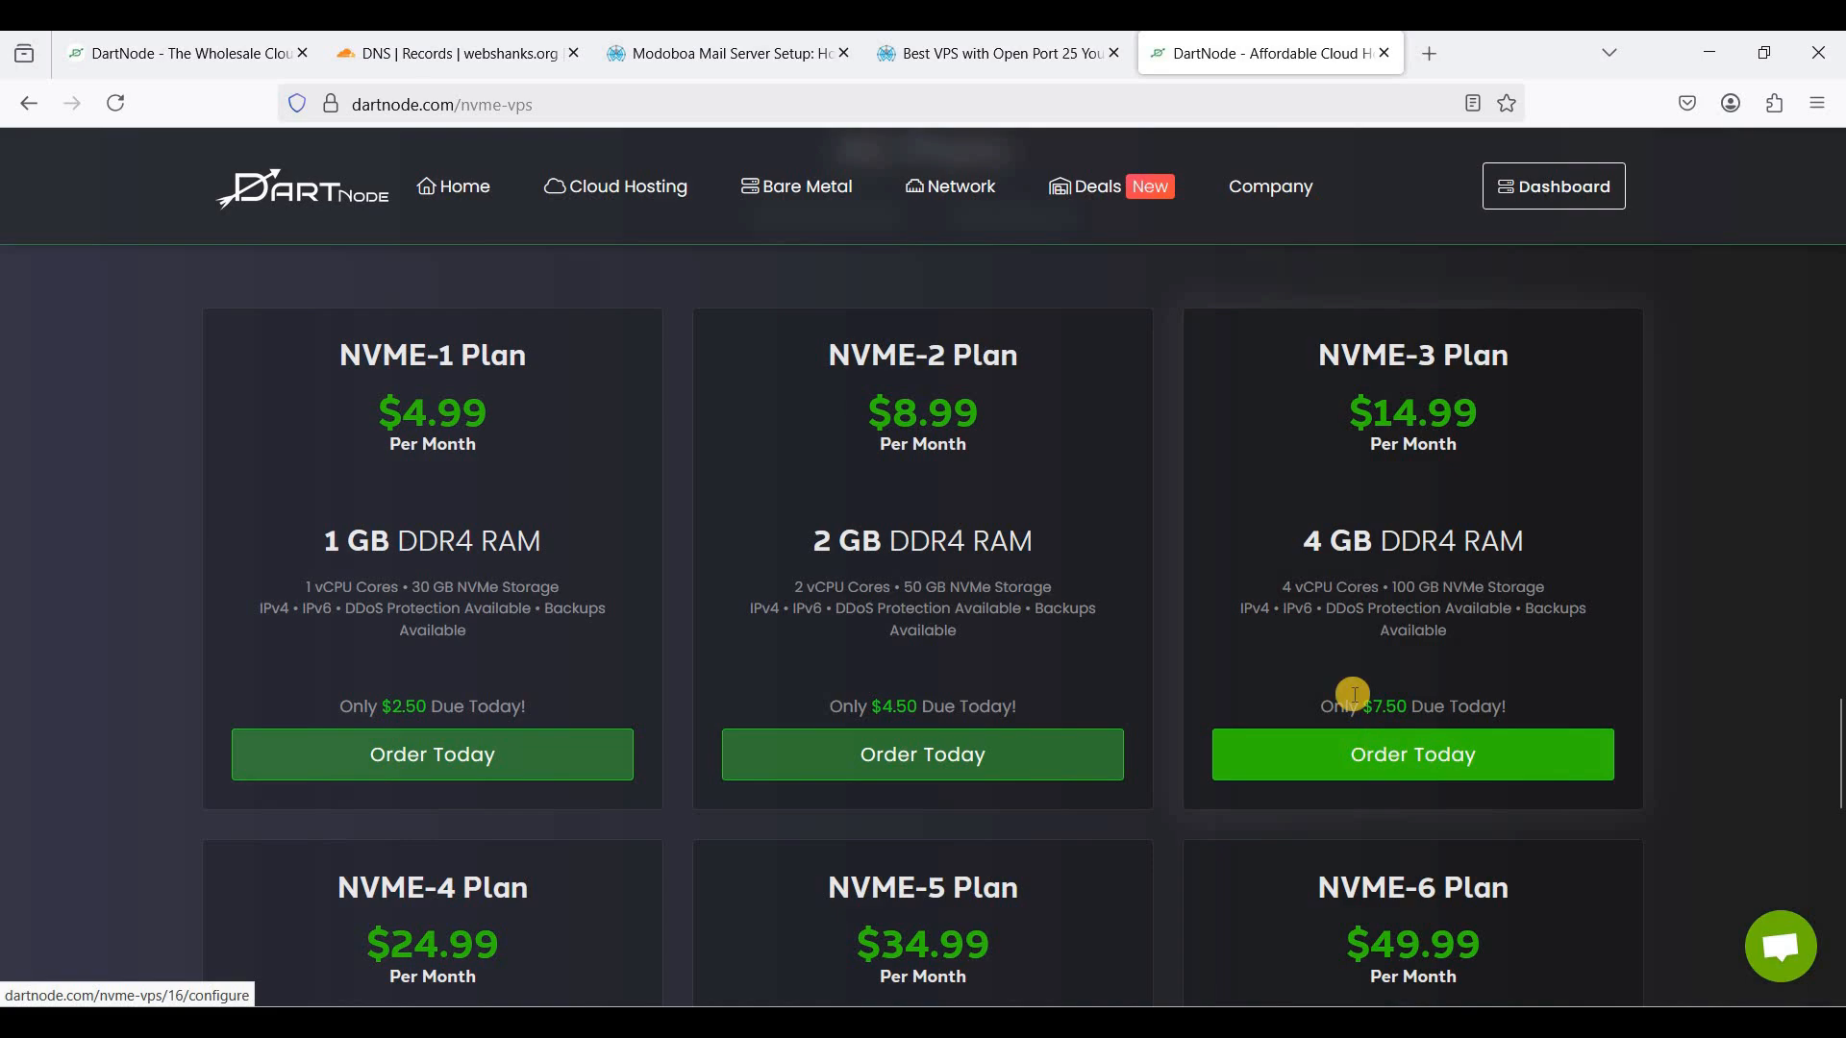
scroll(1290, 648, up, 1)
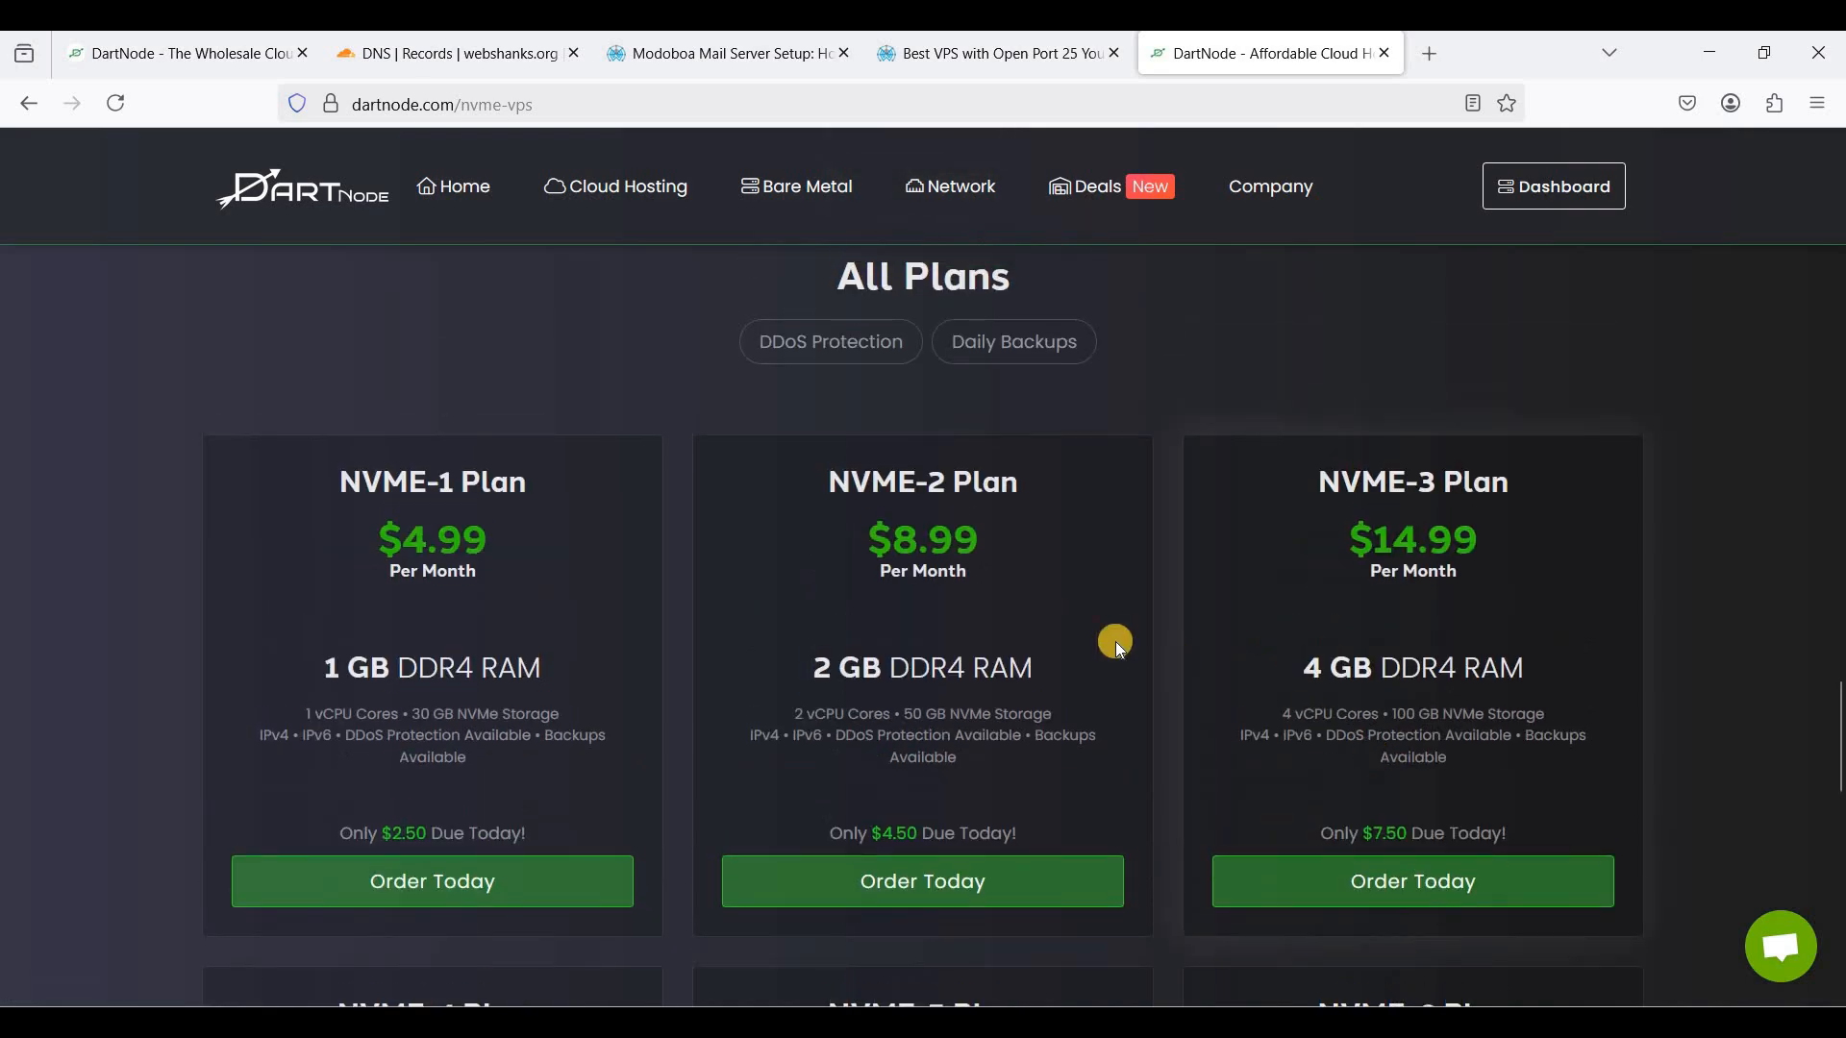
scroll(1115, 642, up, 5)
scroll(1142, 634, up, 15)
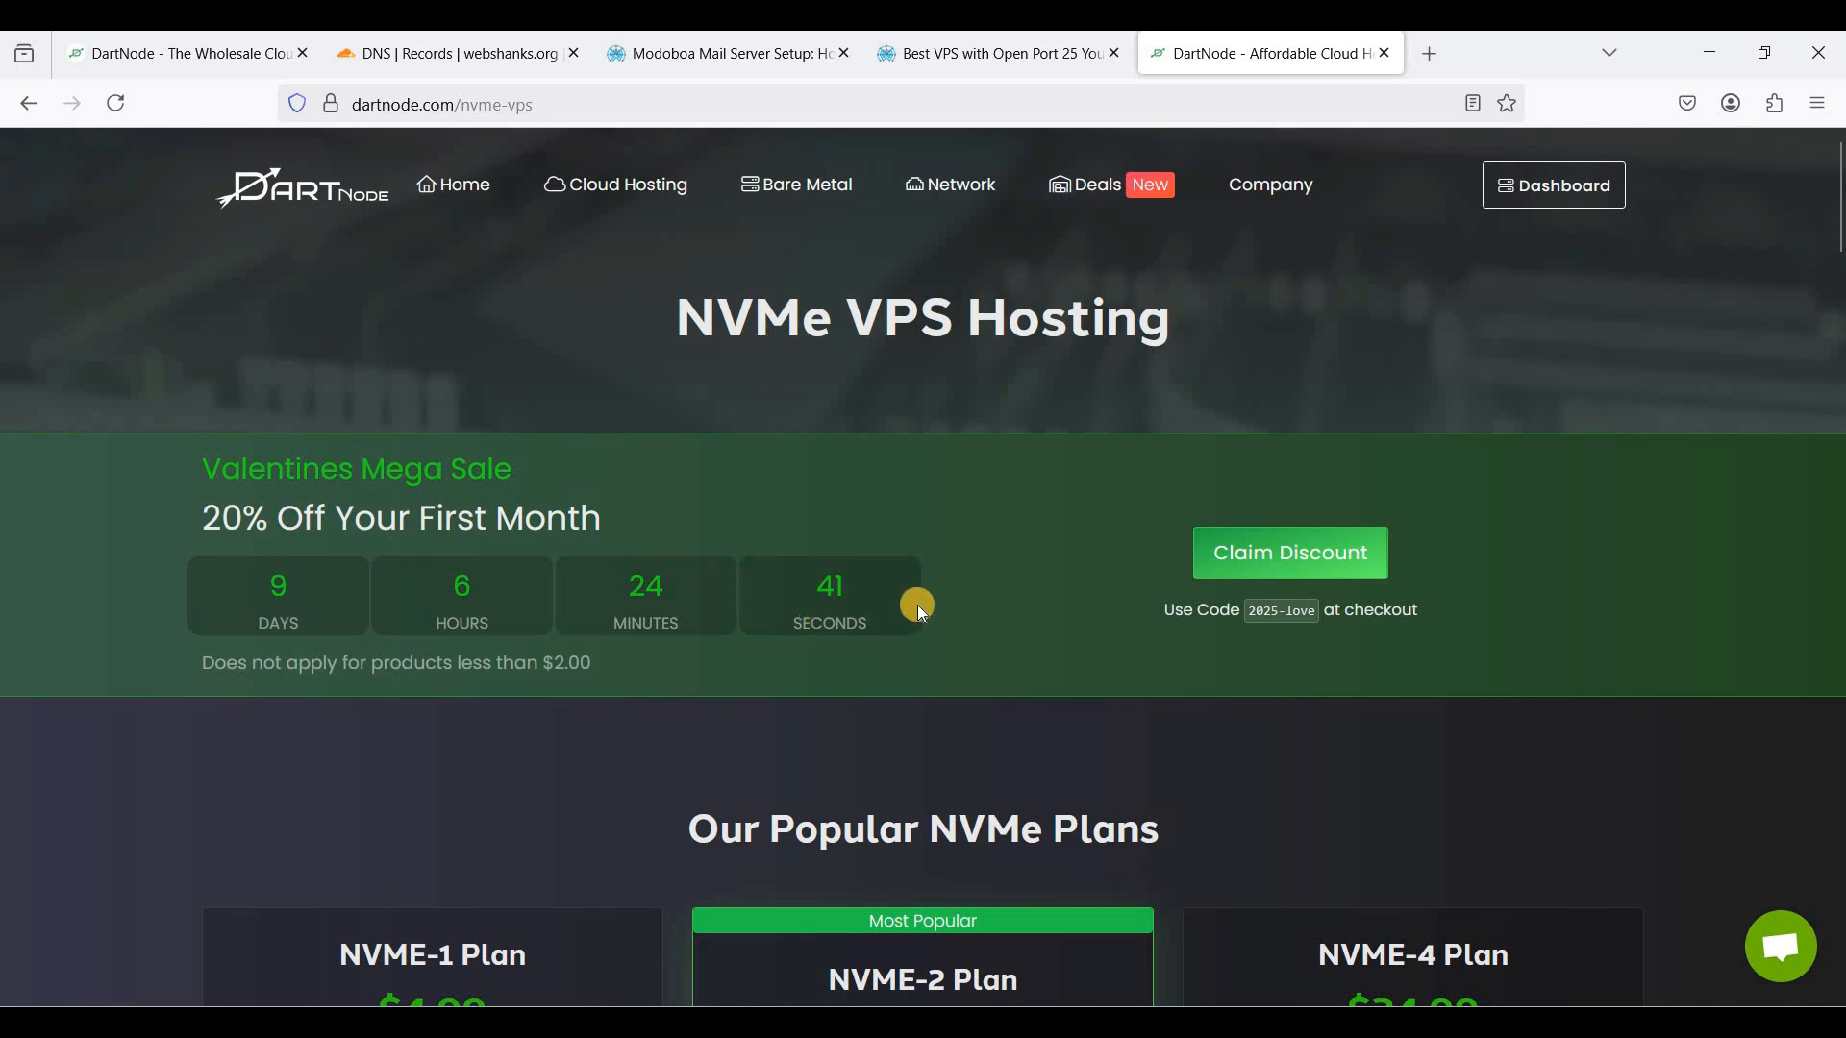
scroll(925, 602, down, 15)
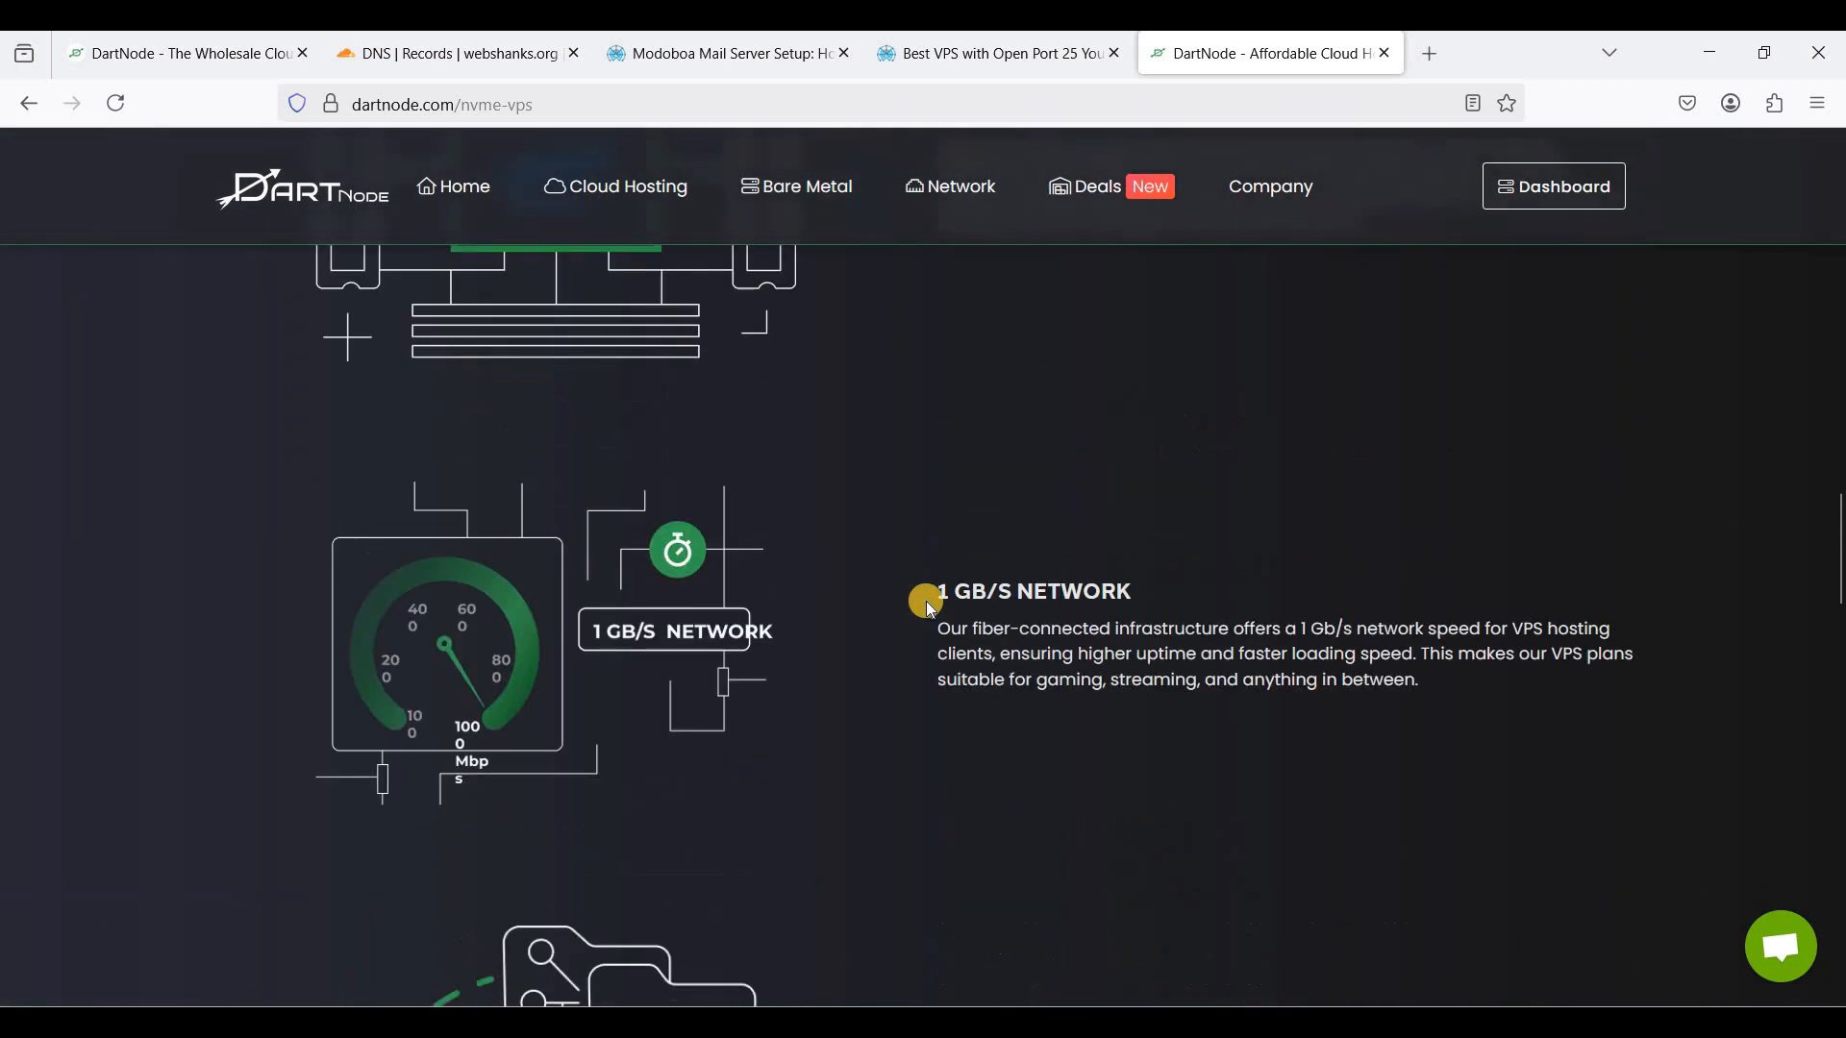
scroll(926, 601, down, 10)
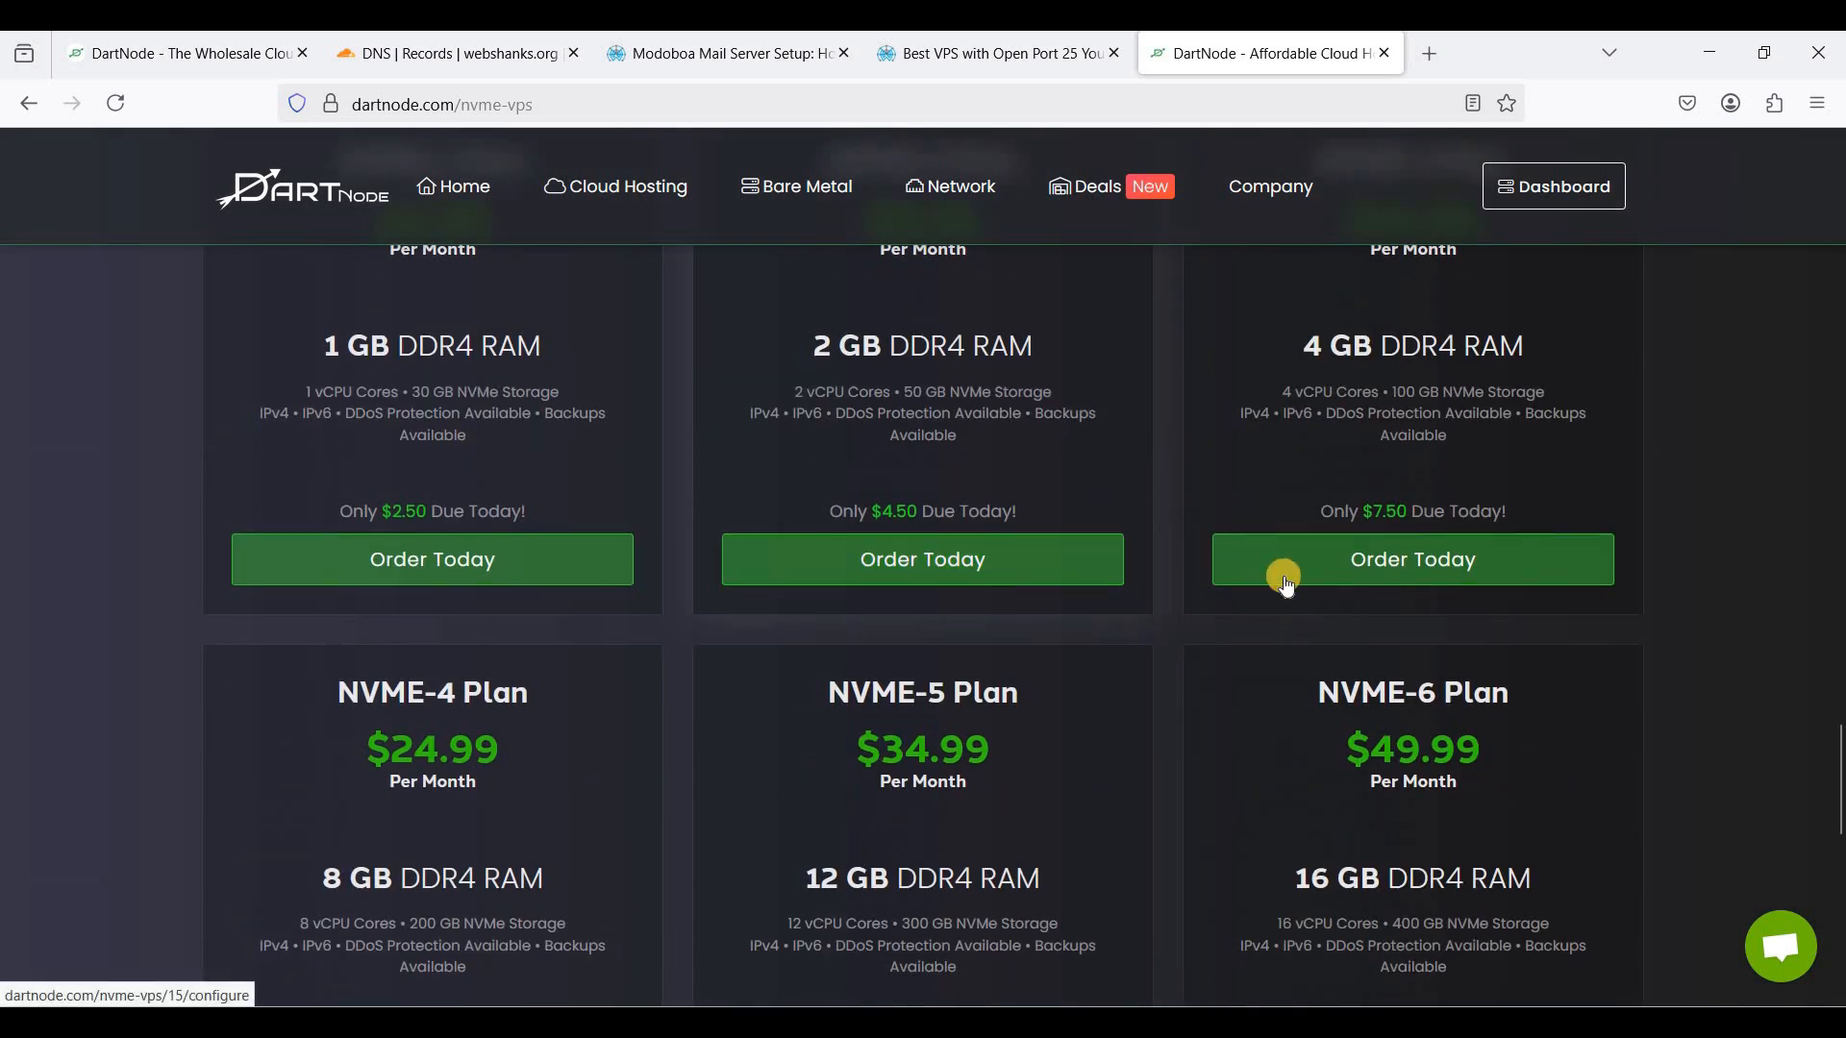
click(1276, 577)
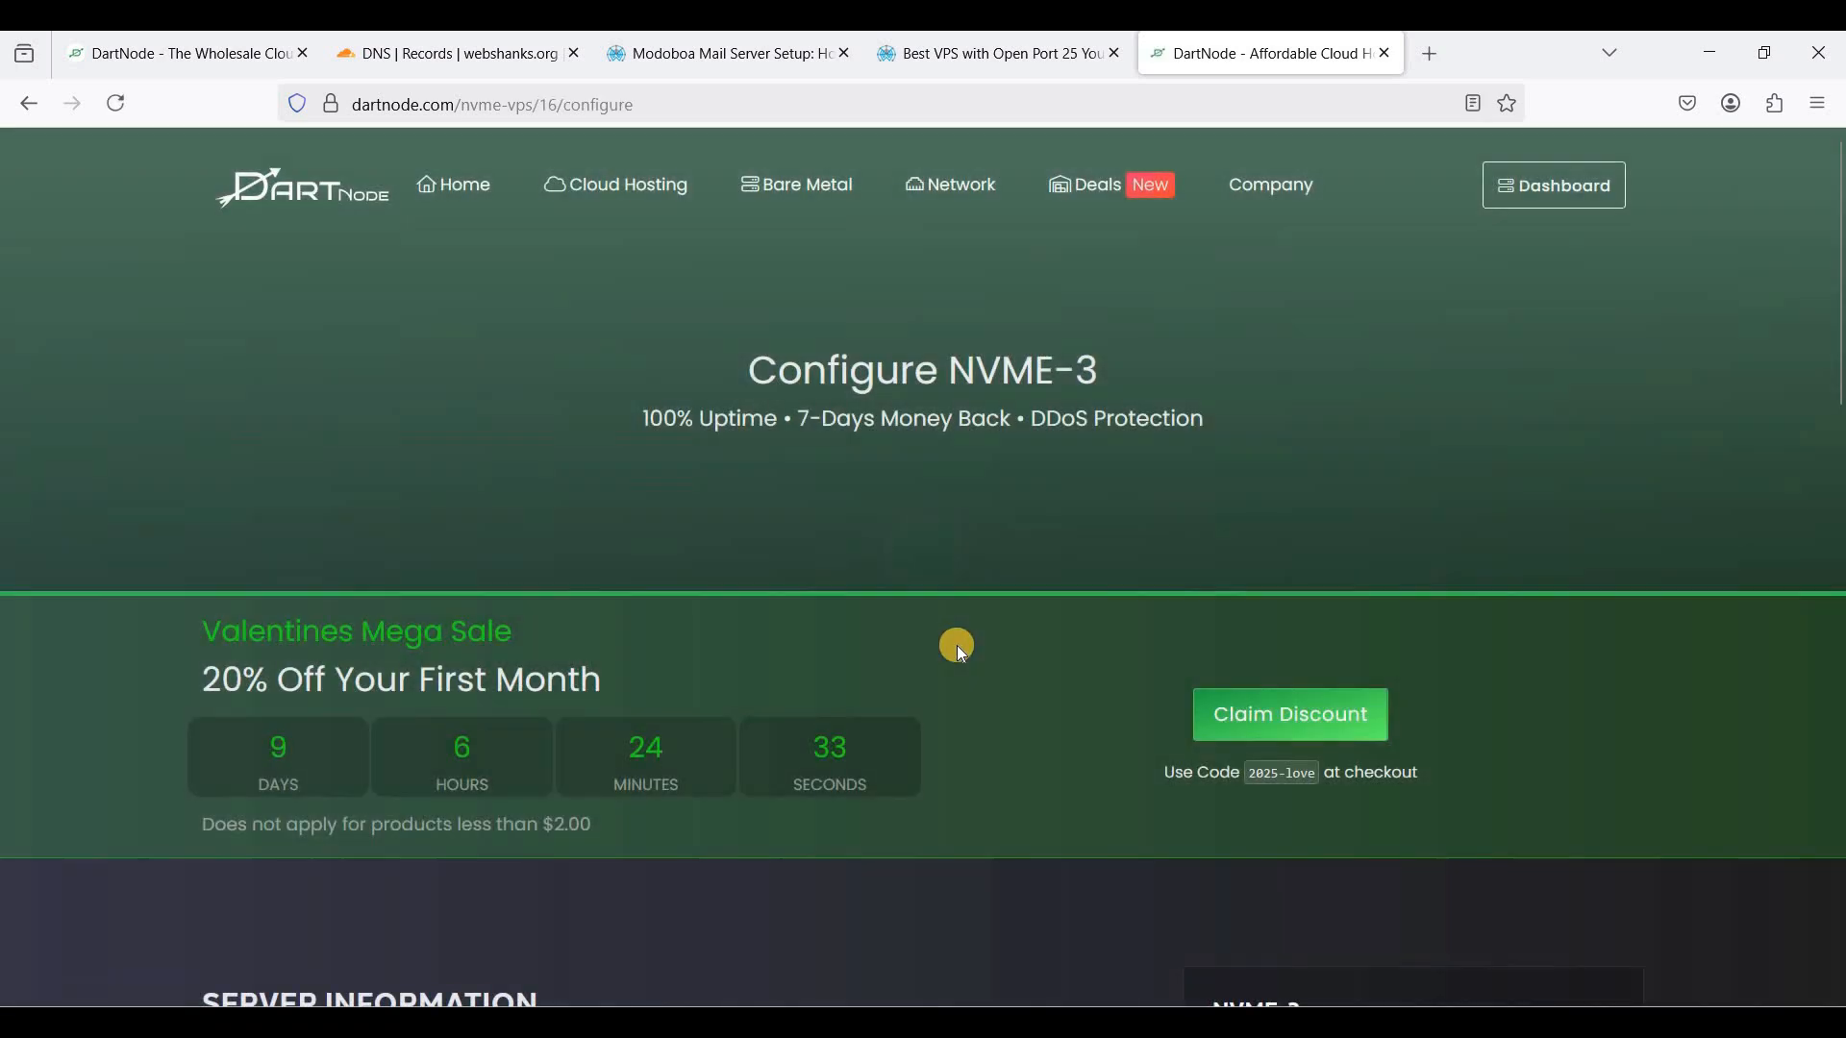
- Set the NVME-3 order's hostname to mail.webshanks.org
scroll(894, 639, down, 4)
scroll(894, 638, down, 1)
click(604, 592)
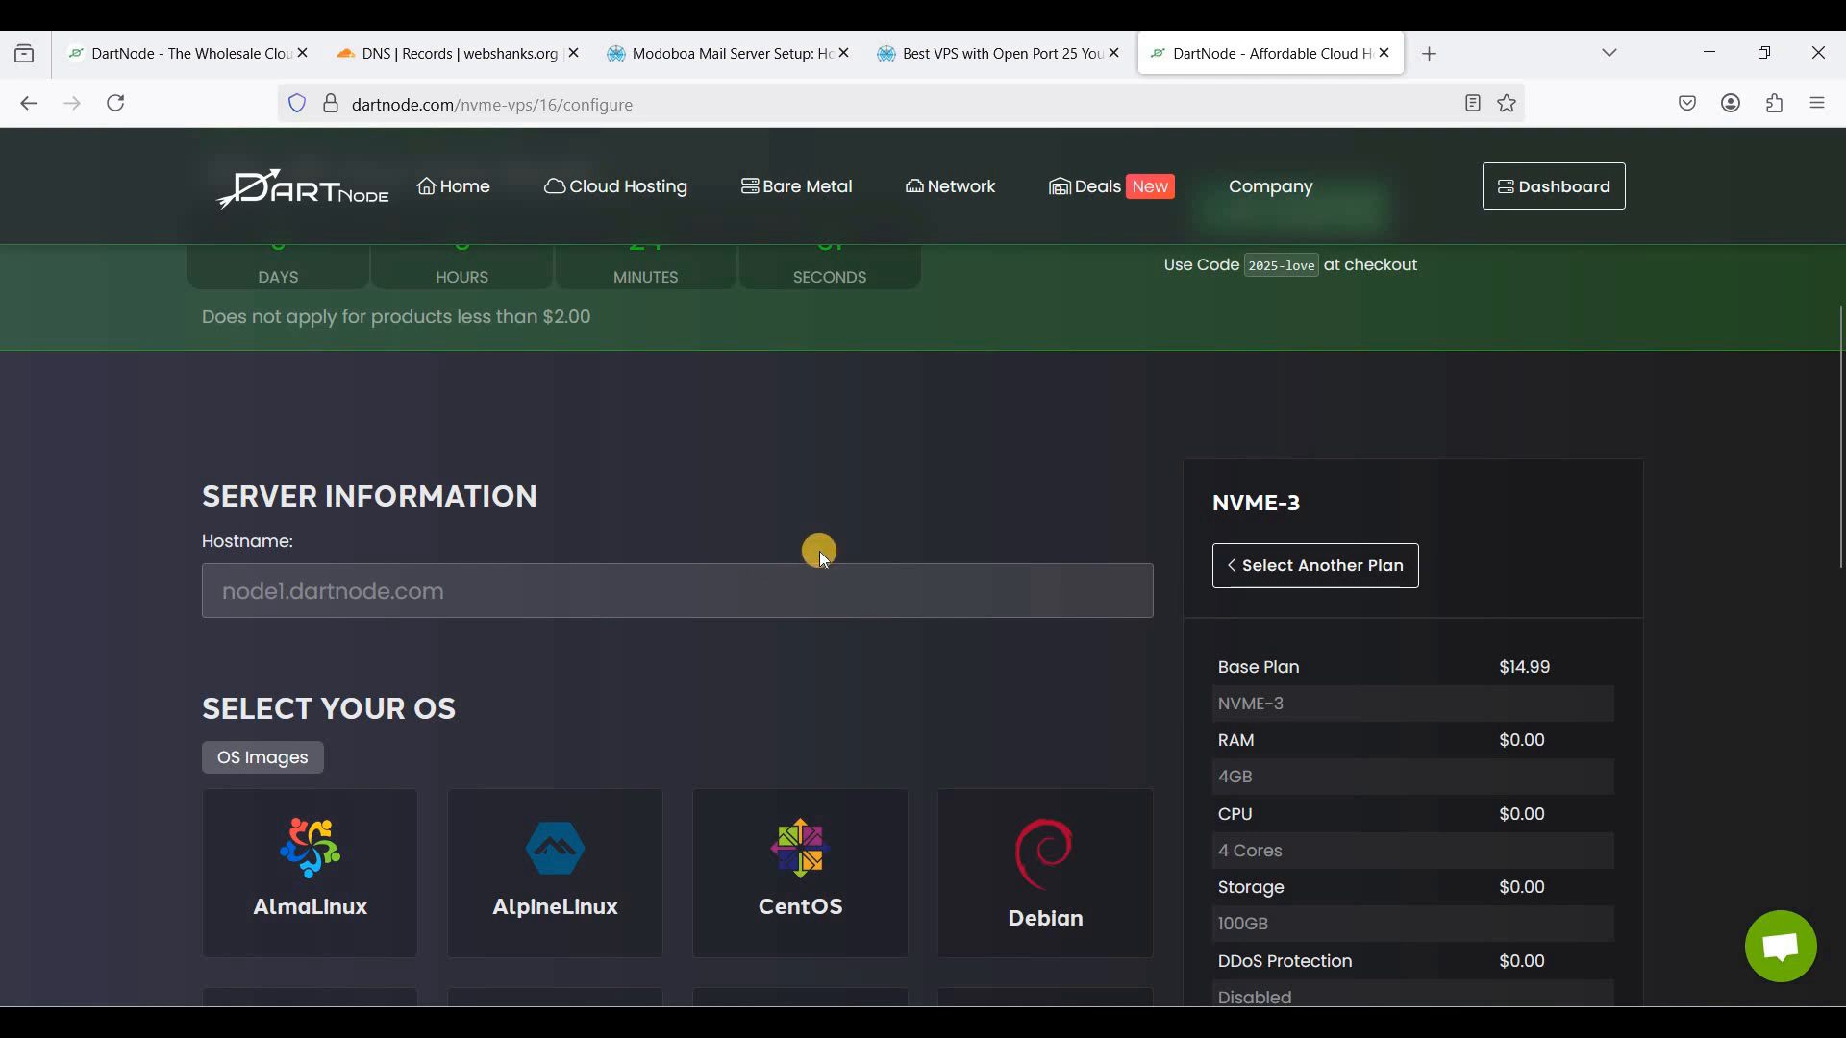
scroll(839, 537, down, 1)
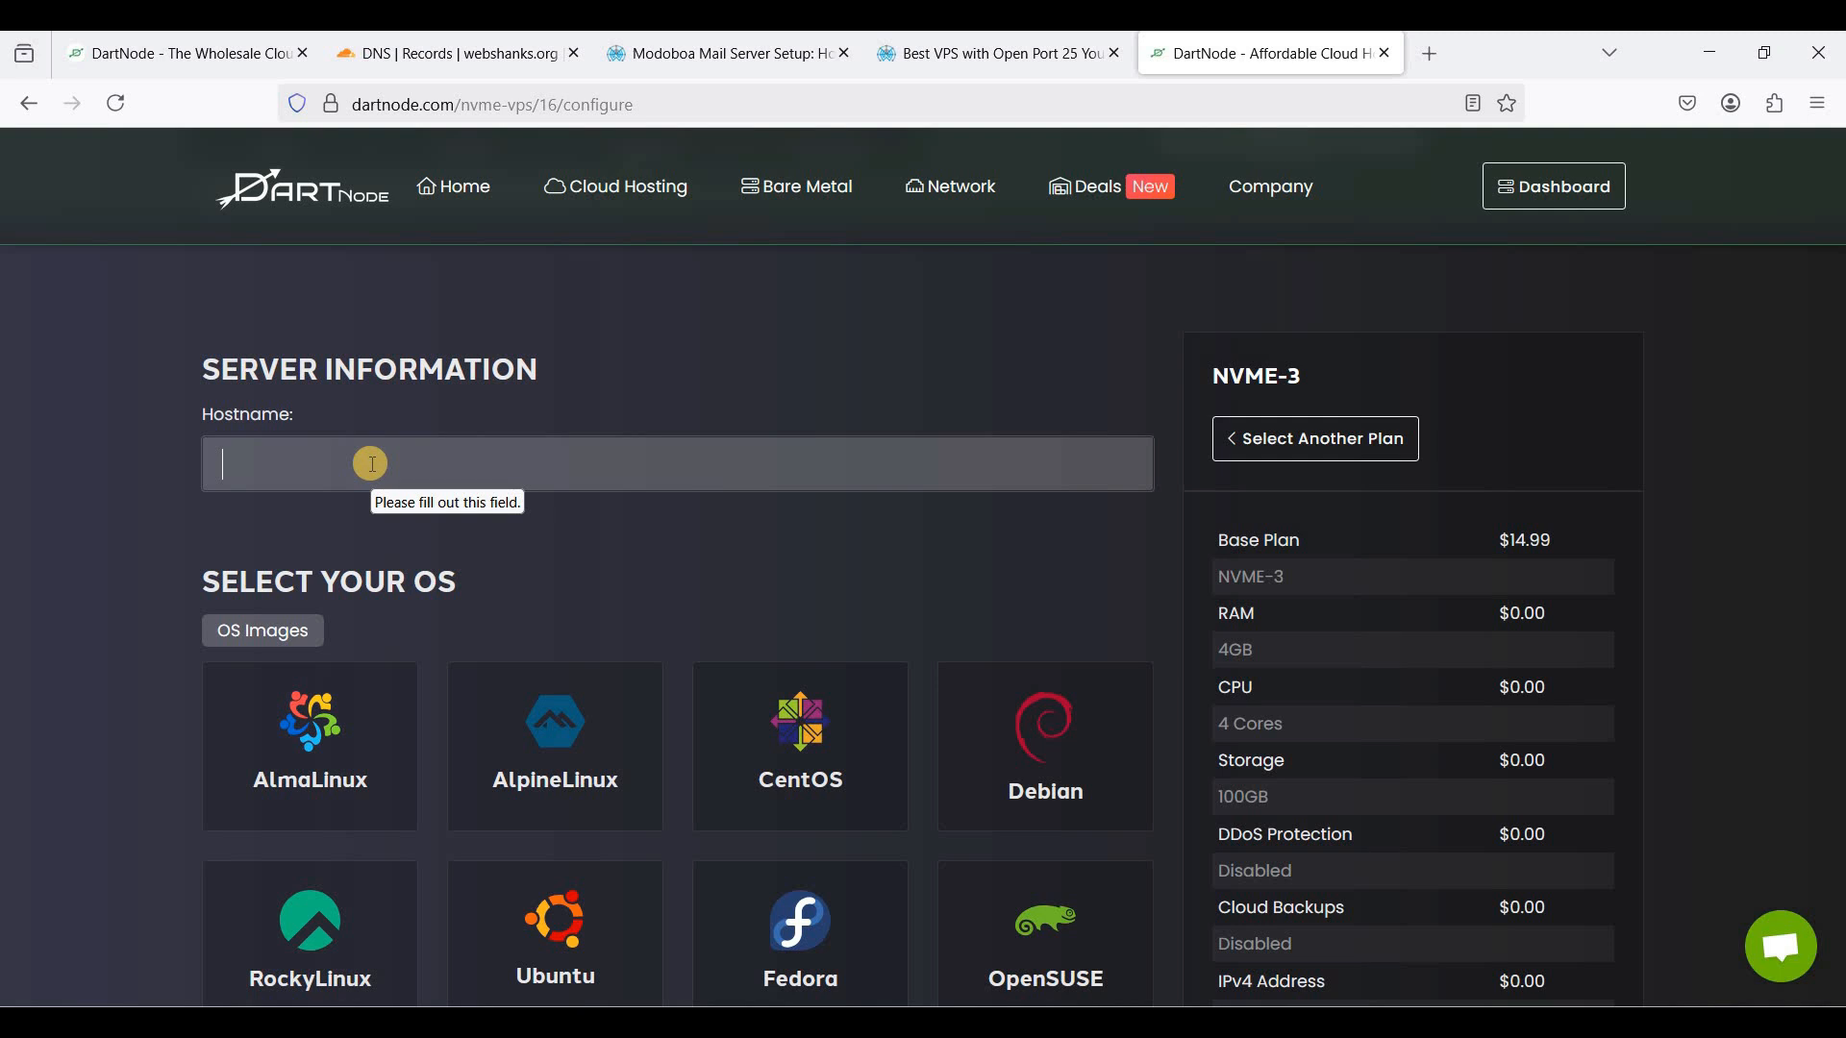
text(mai)
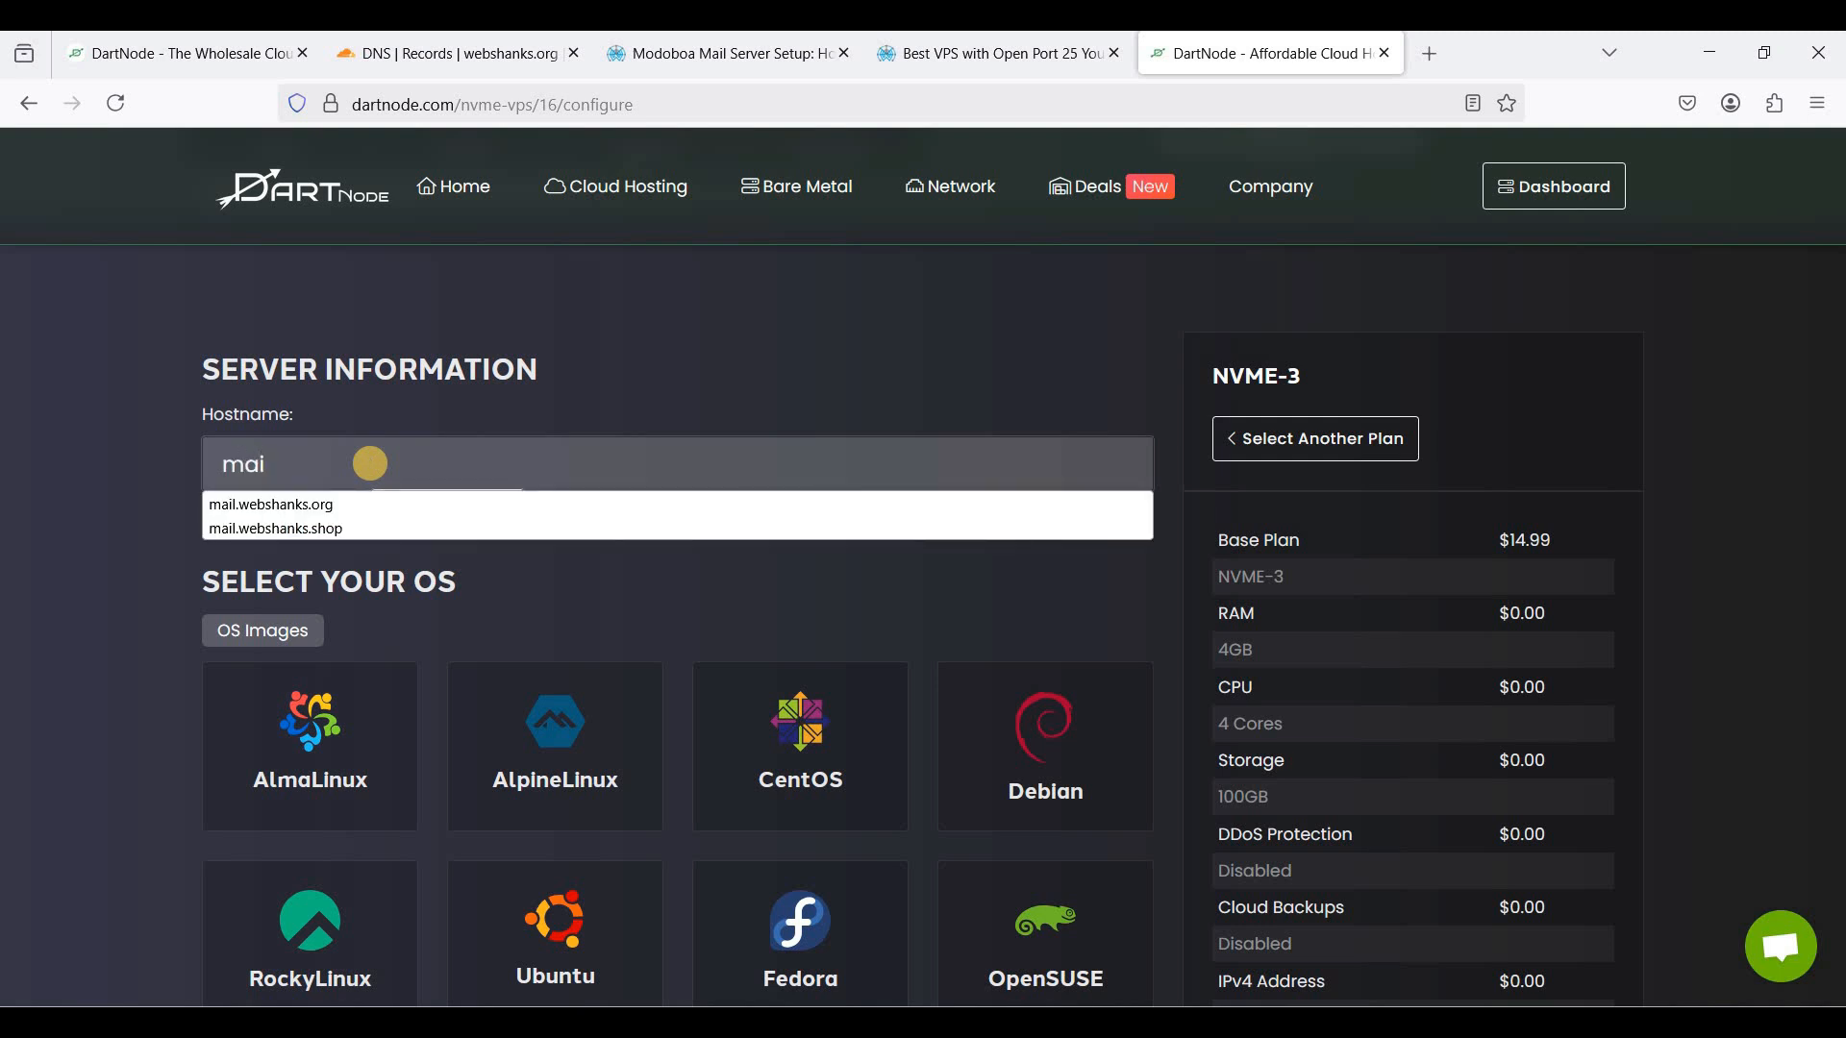
text(l)
key(Down)
key(Return)
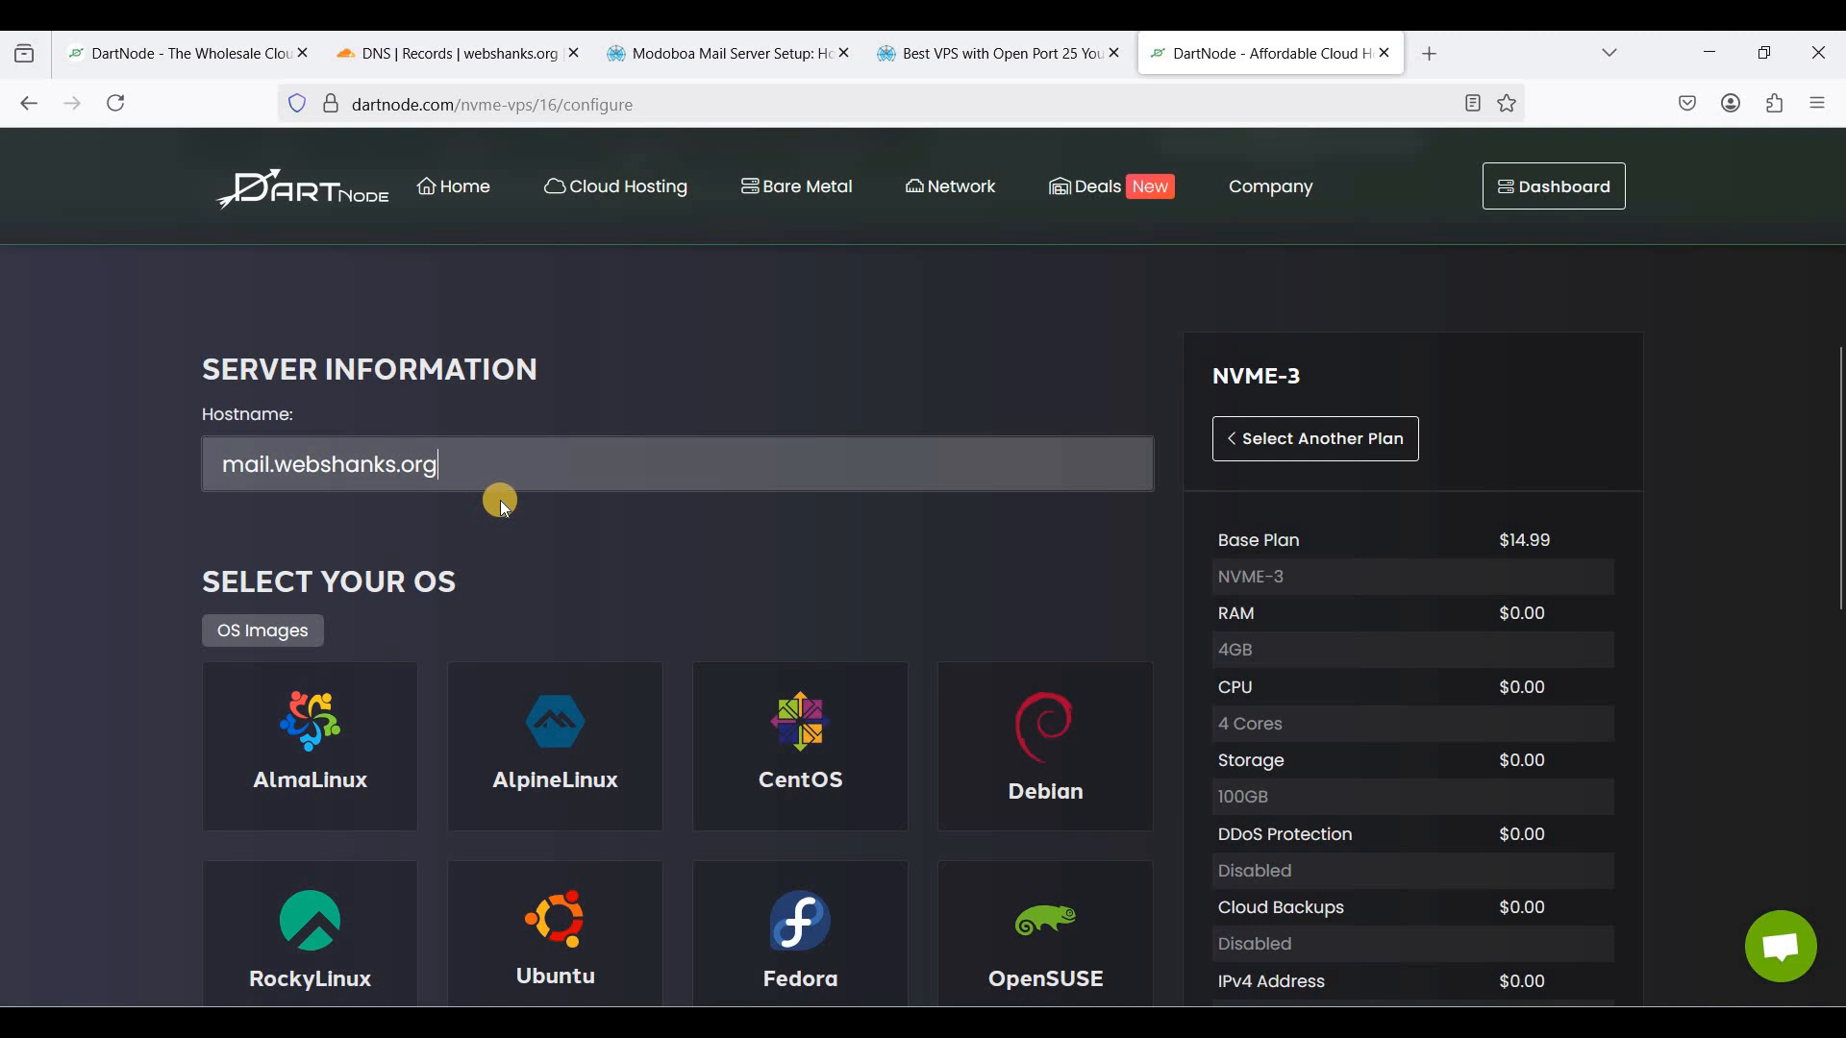
- Choose Ubuntu version 24.04 as the server operating system
scroll(524, 476, down, 2)
scroll(557, 444, up, 1)
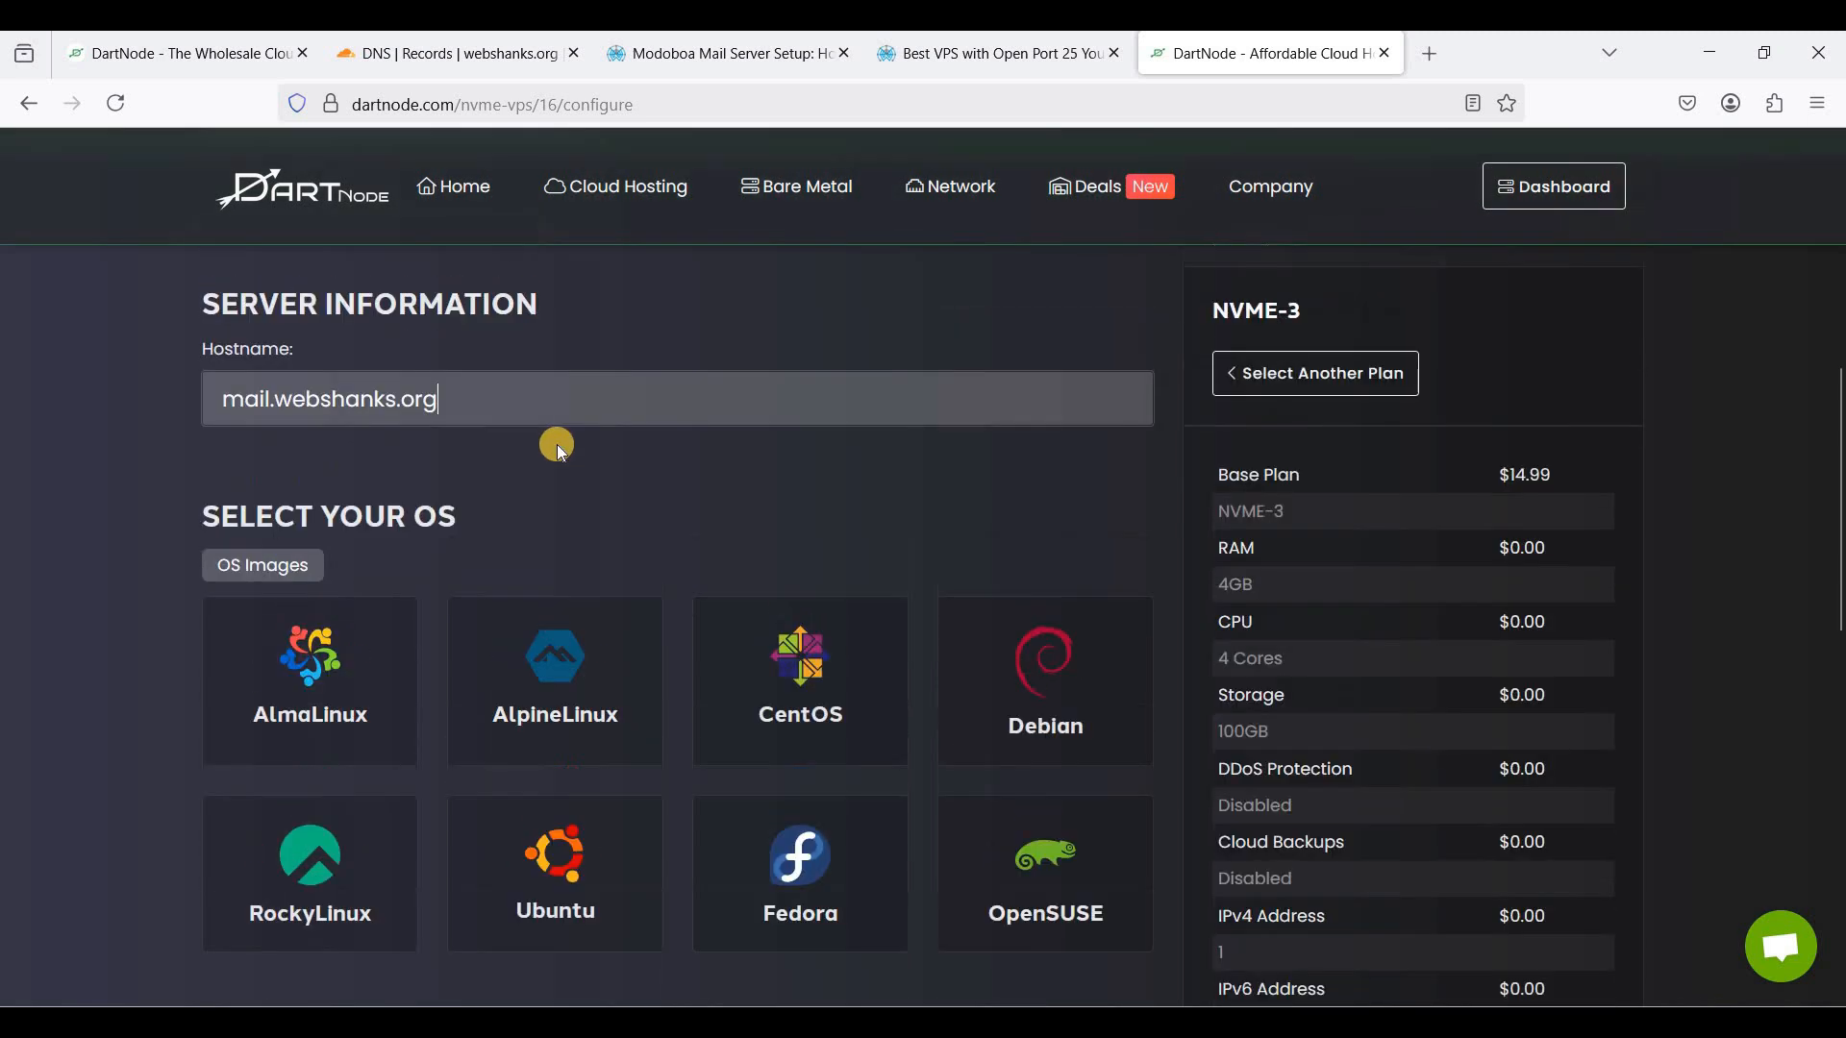
scroll(556, 444, down, 1)
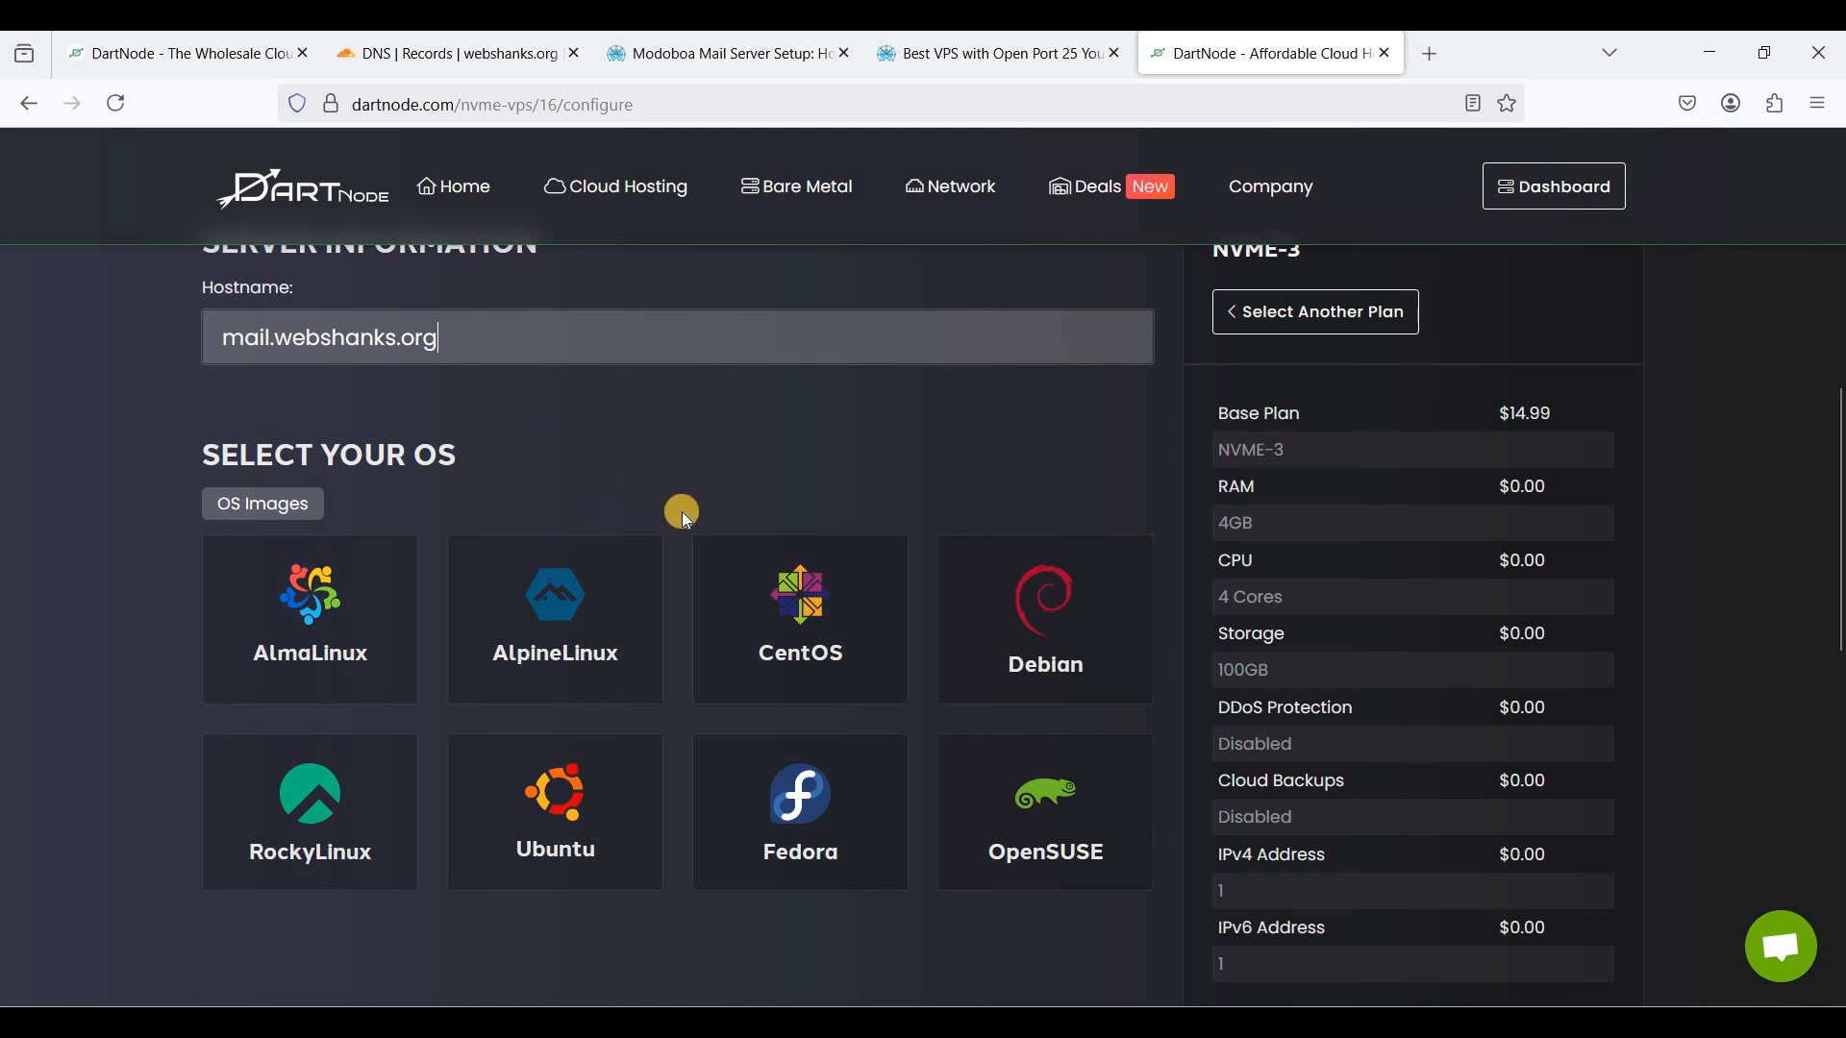
scroll(680, 512, down, 1)
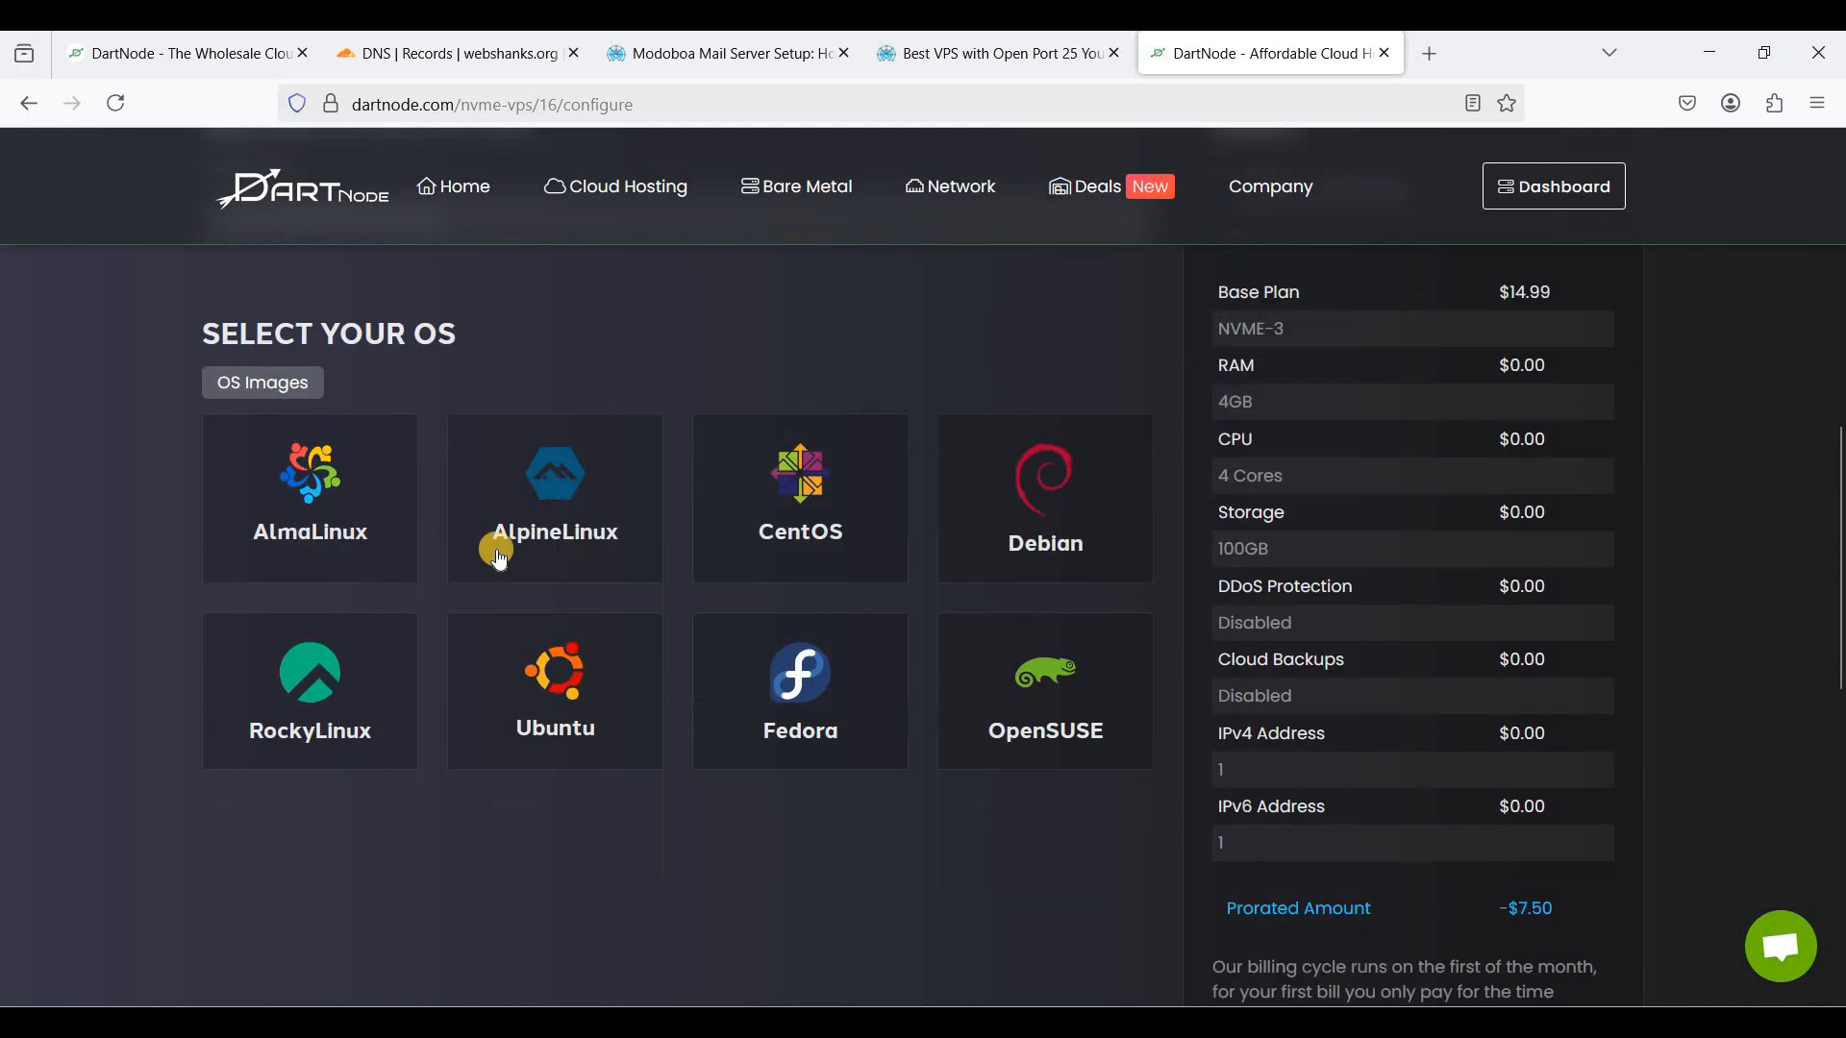
click(577, 765)
click(573, 769)
click(531, 909)
- Review the order page, then switch to the existing mail.webshanks.org server's dashboard
scroll(909, 680, down, 1)
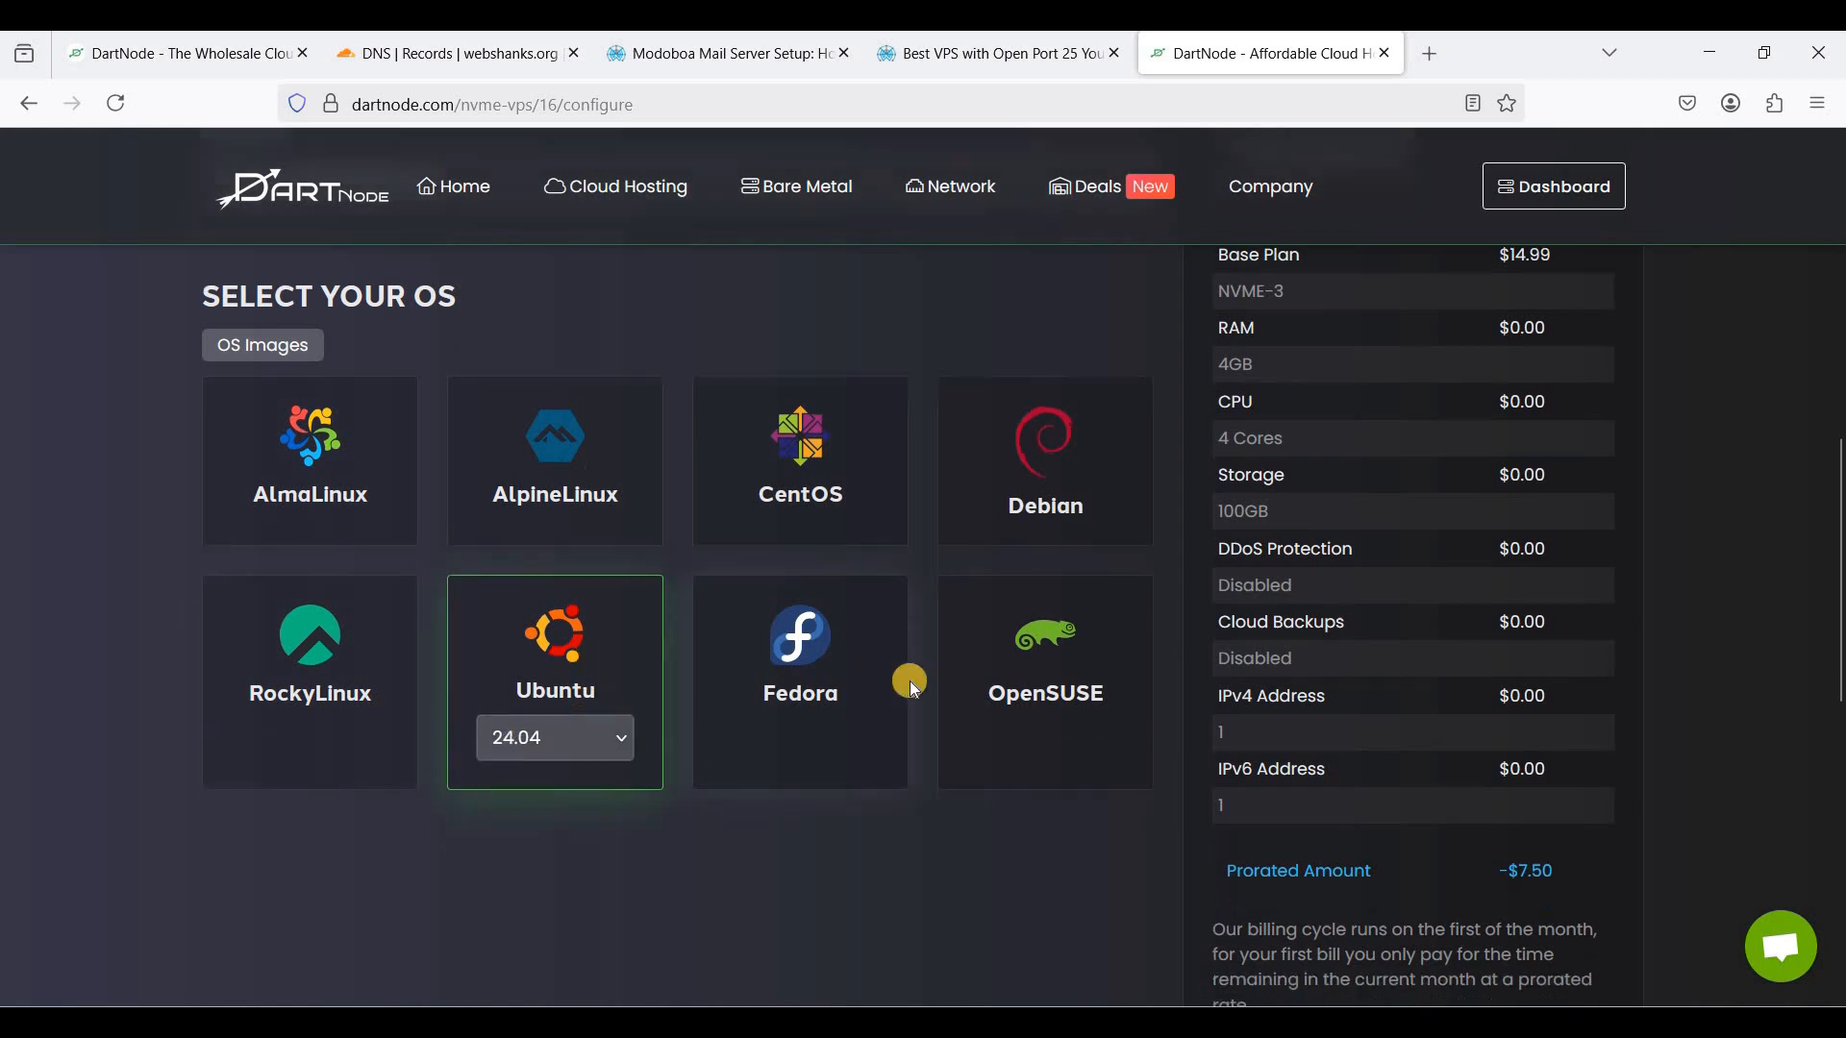
scroll(851, 691, up, 2)
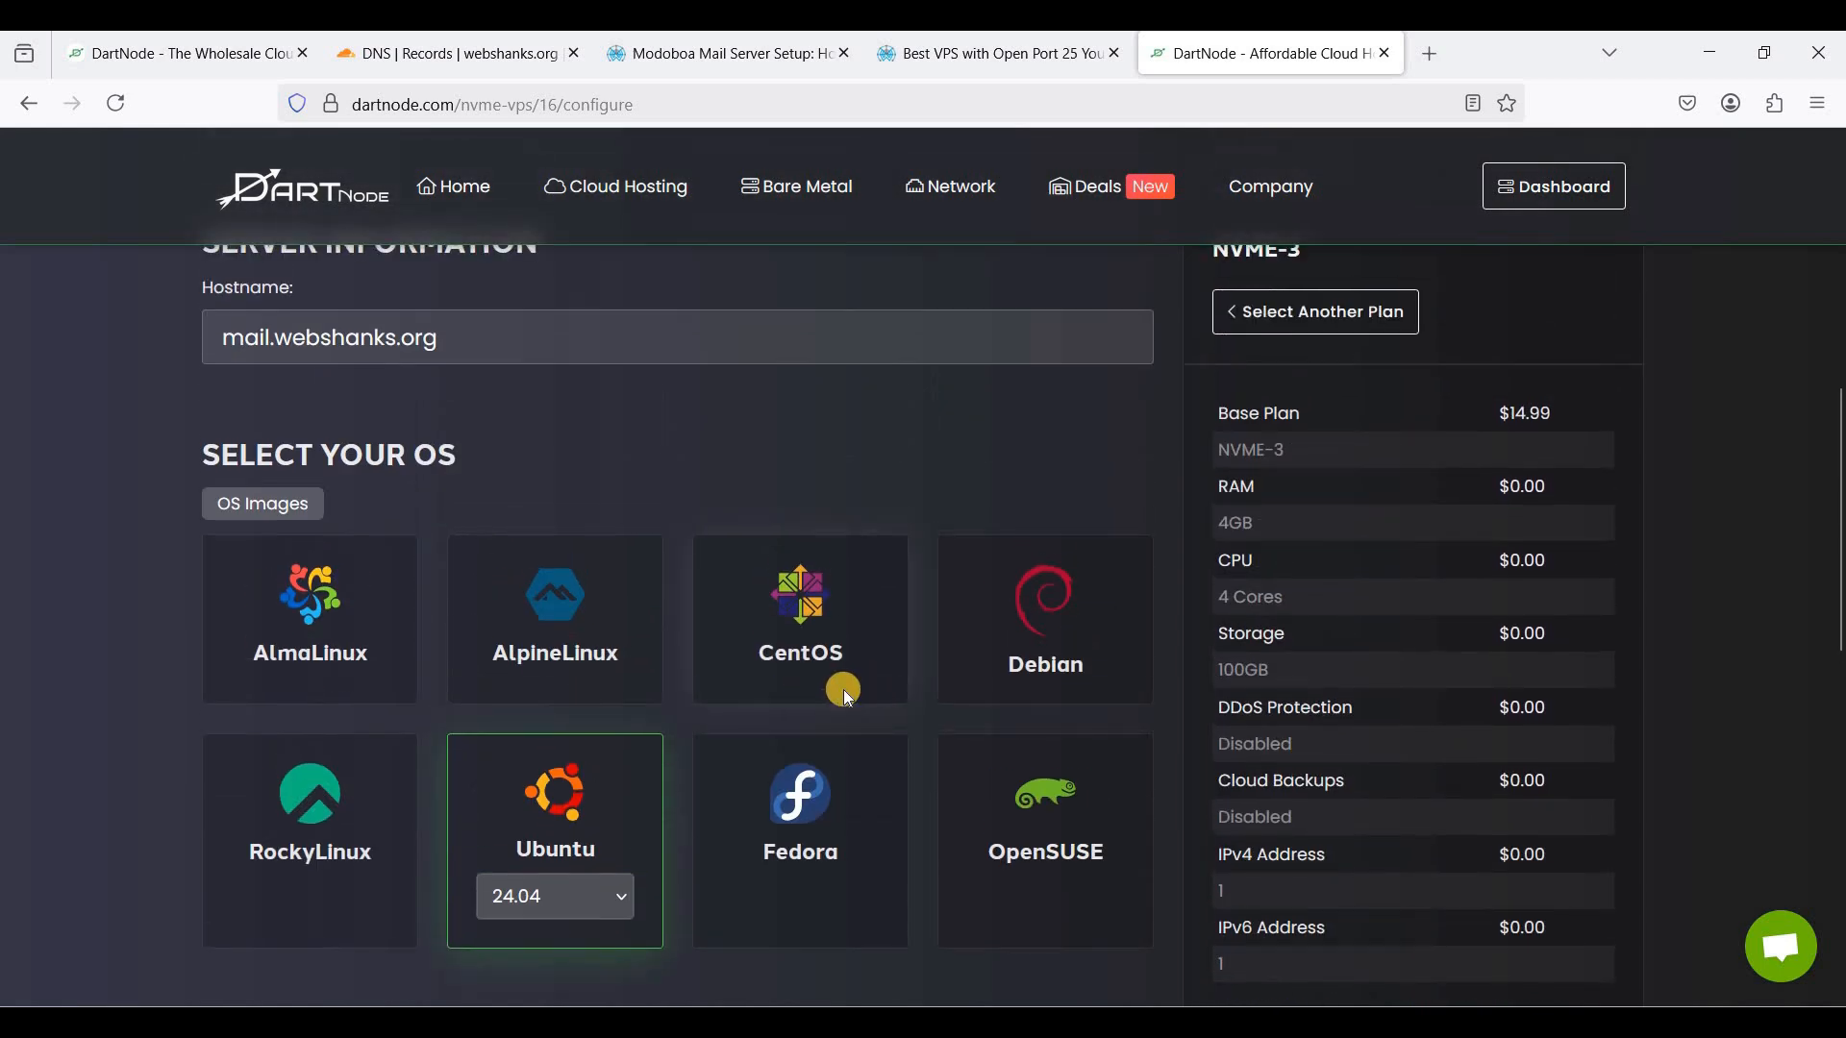
scroll(844, 689, down, 3)
scroll(844, 689, down, 2)
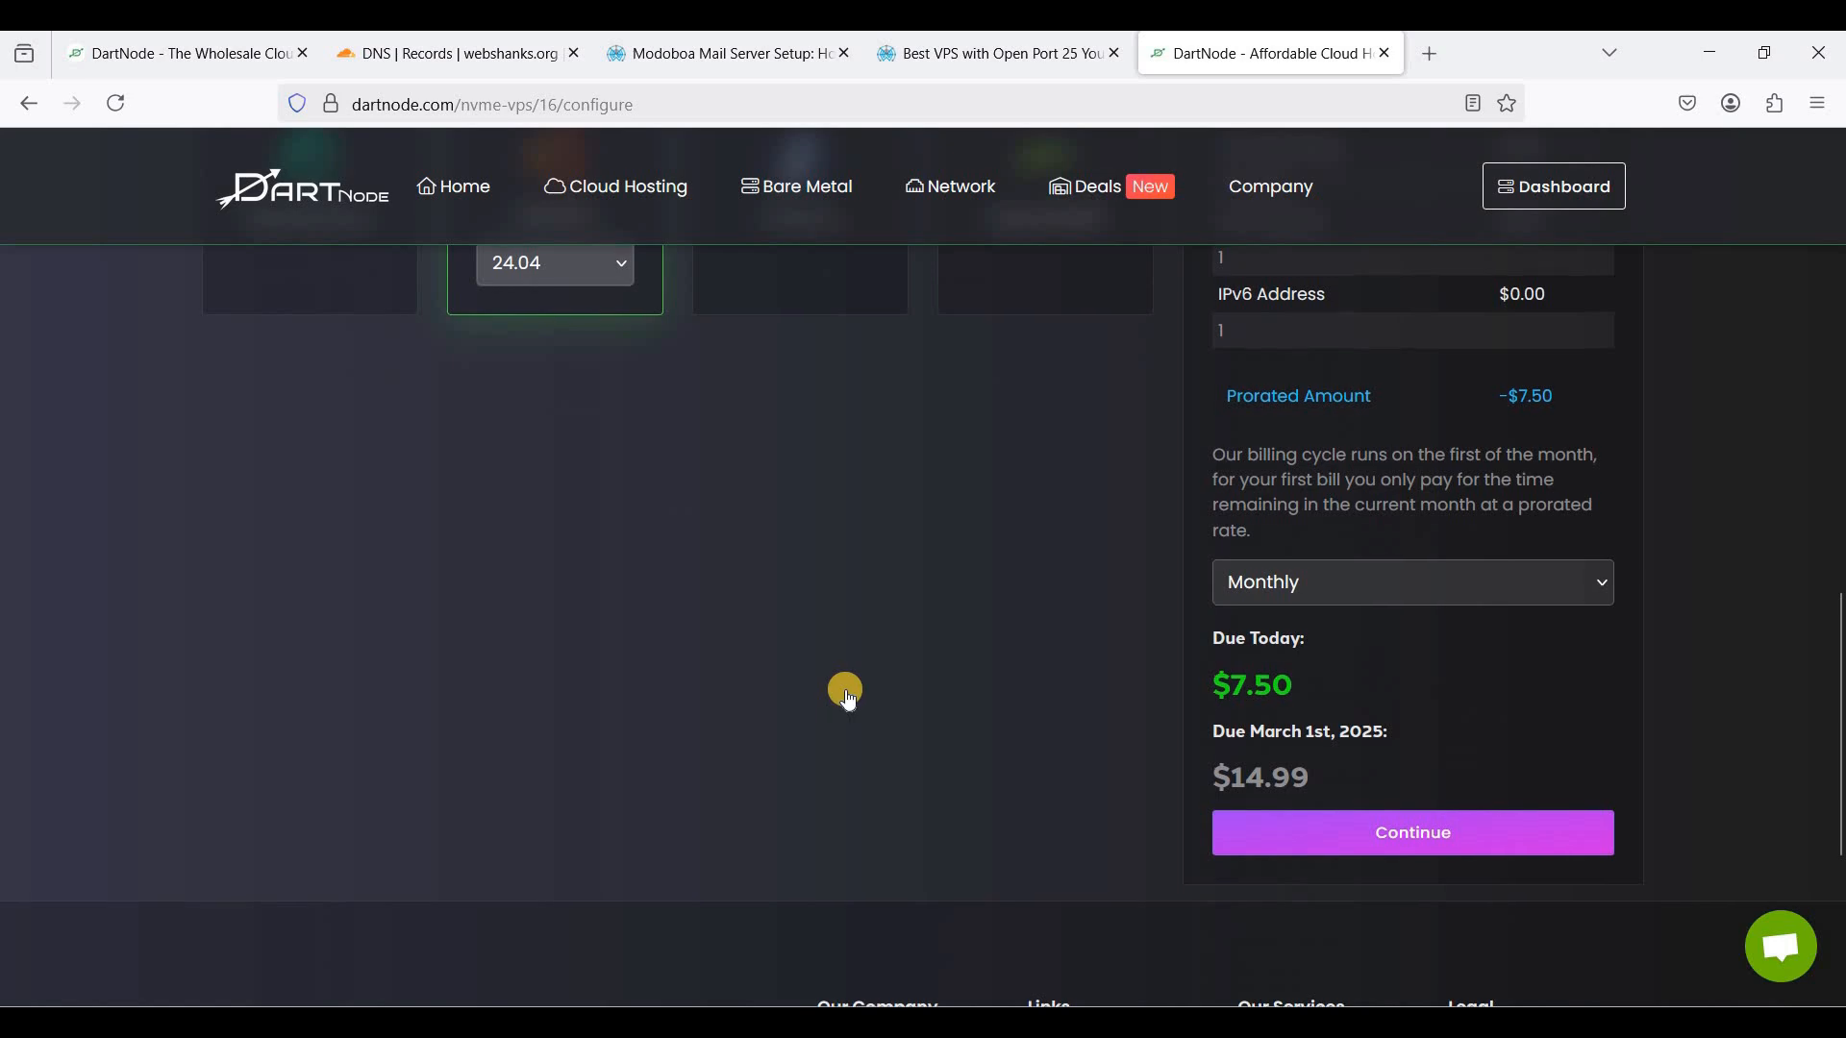
scroll(863, 675, up, 8)
scroll(878, 650, up, 2)
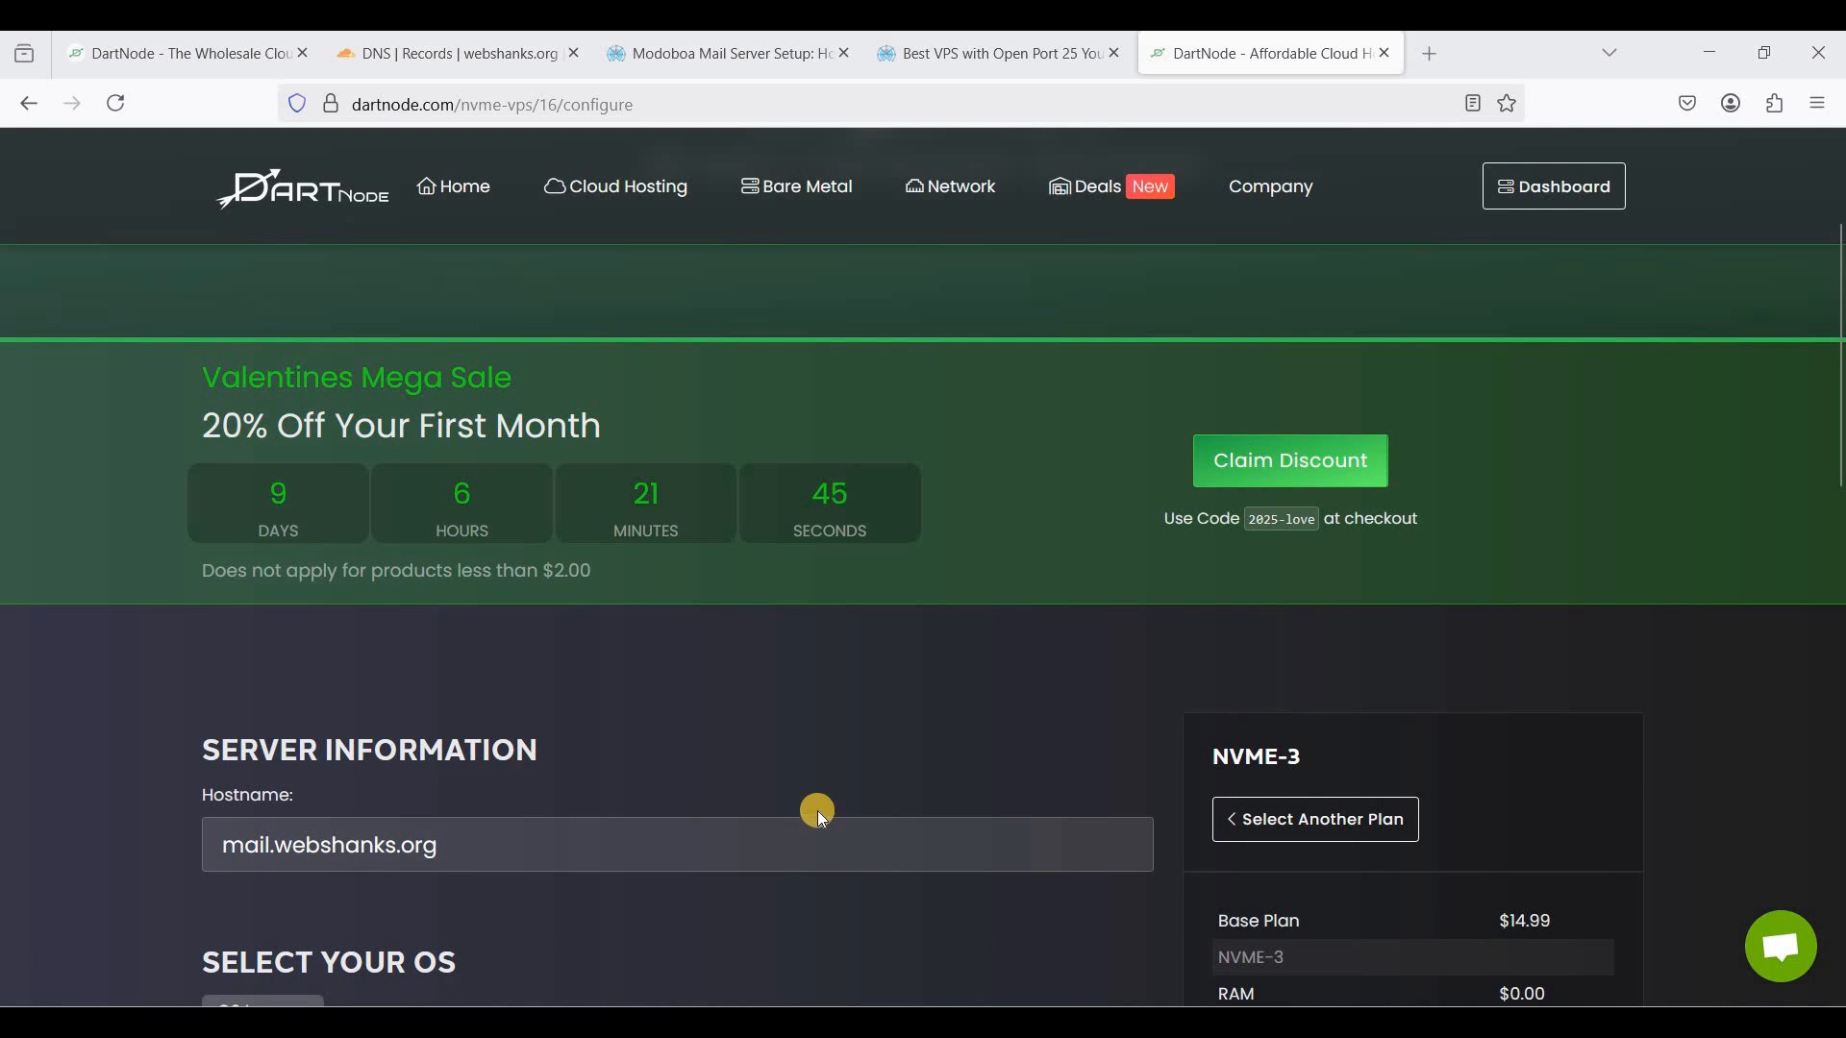
scroll(838, 794, down, 1)
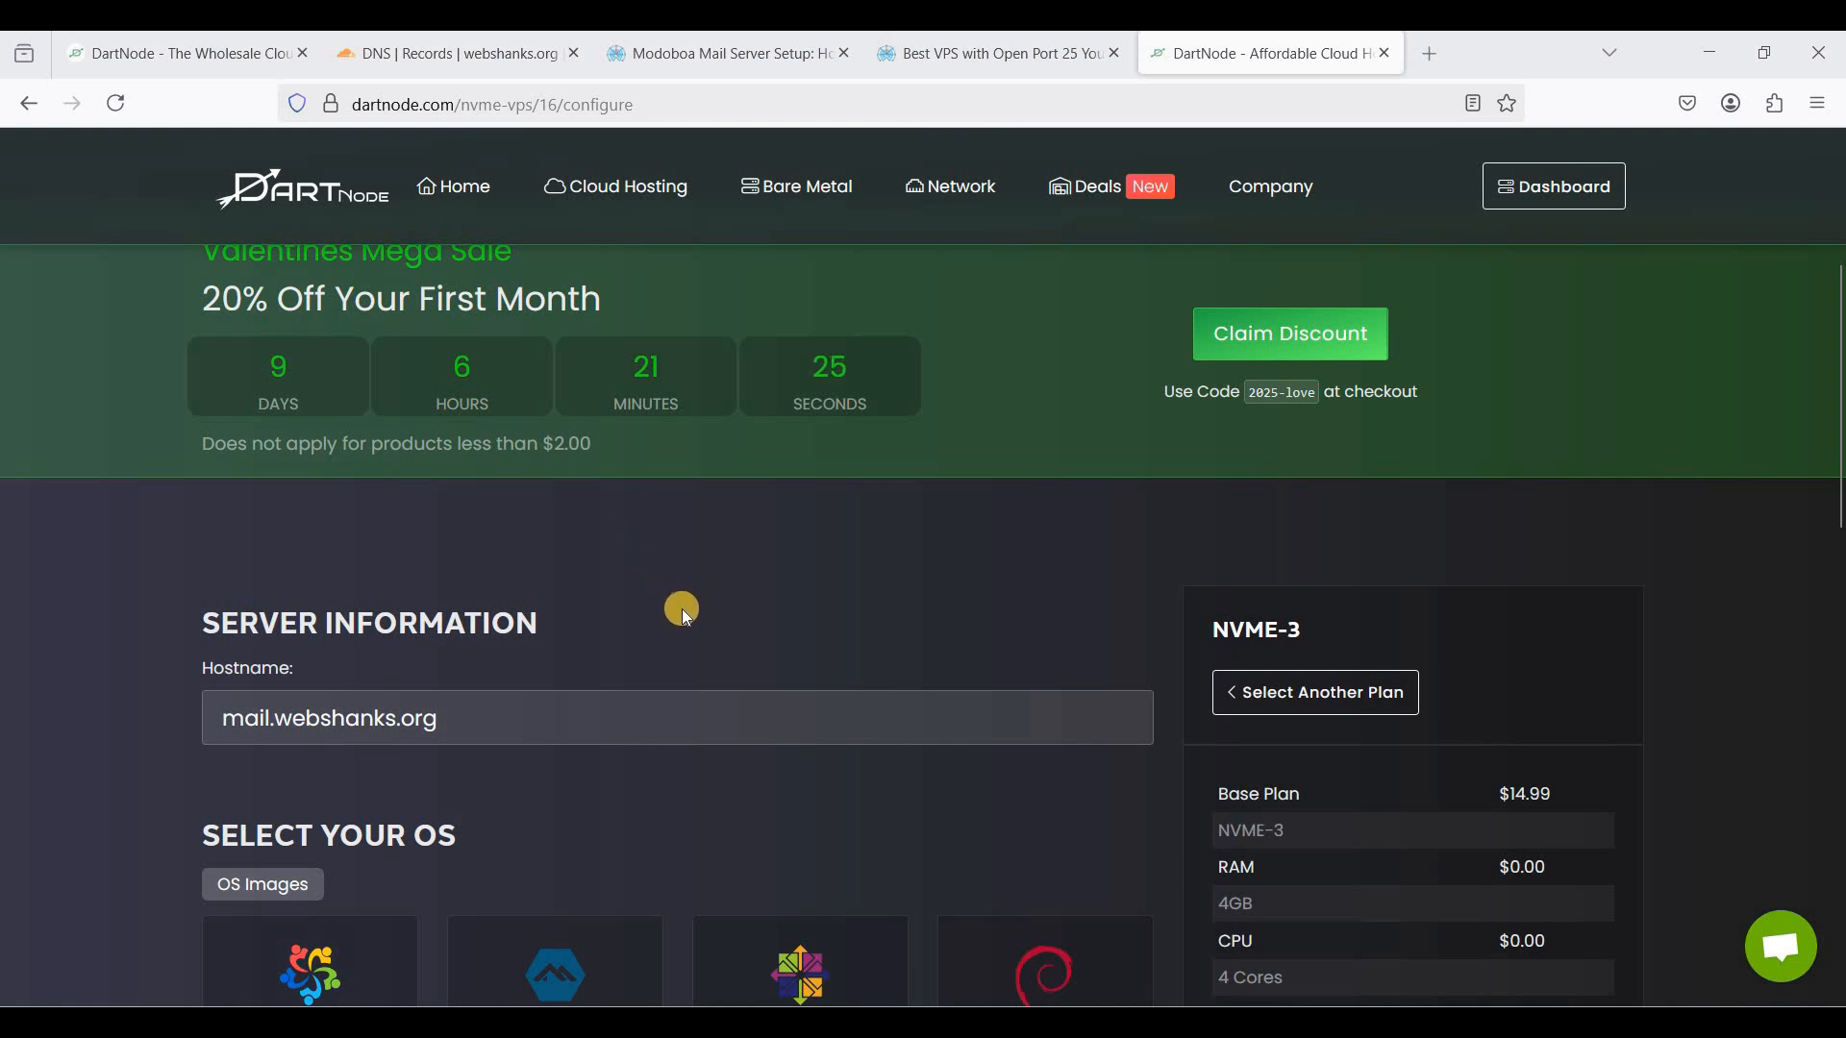
click(234, 62)
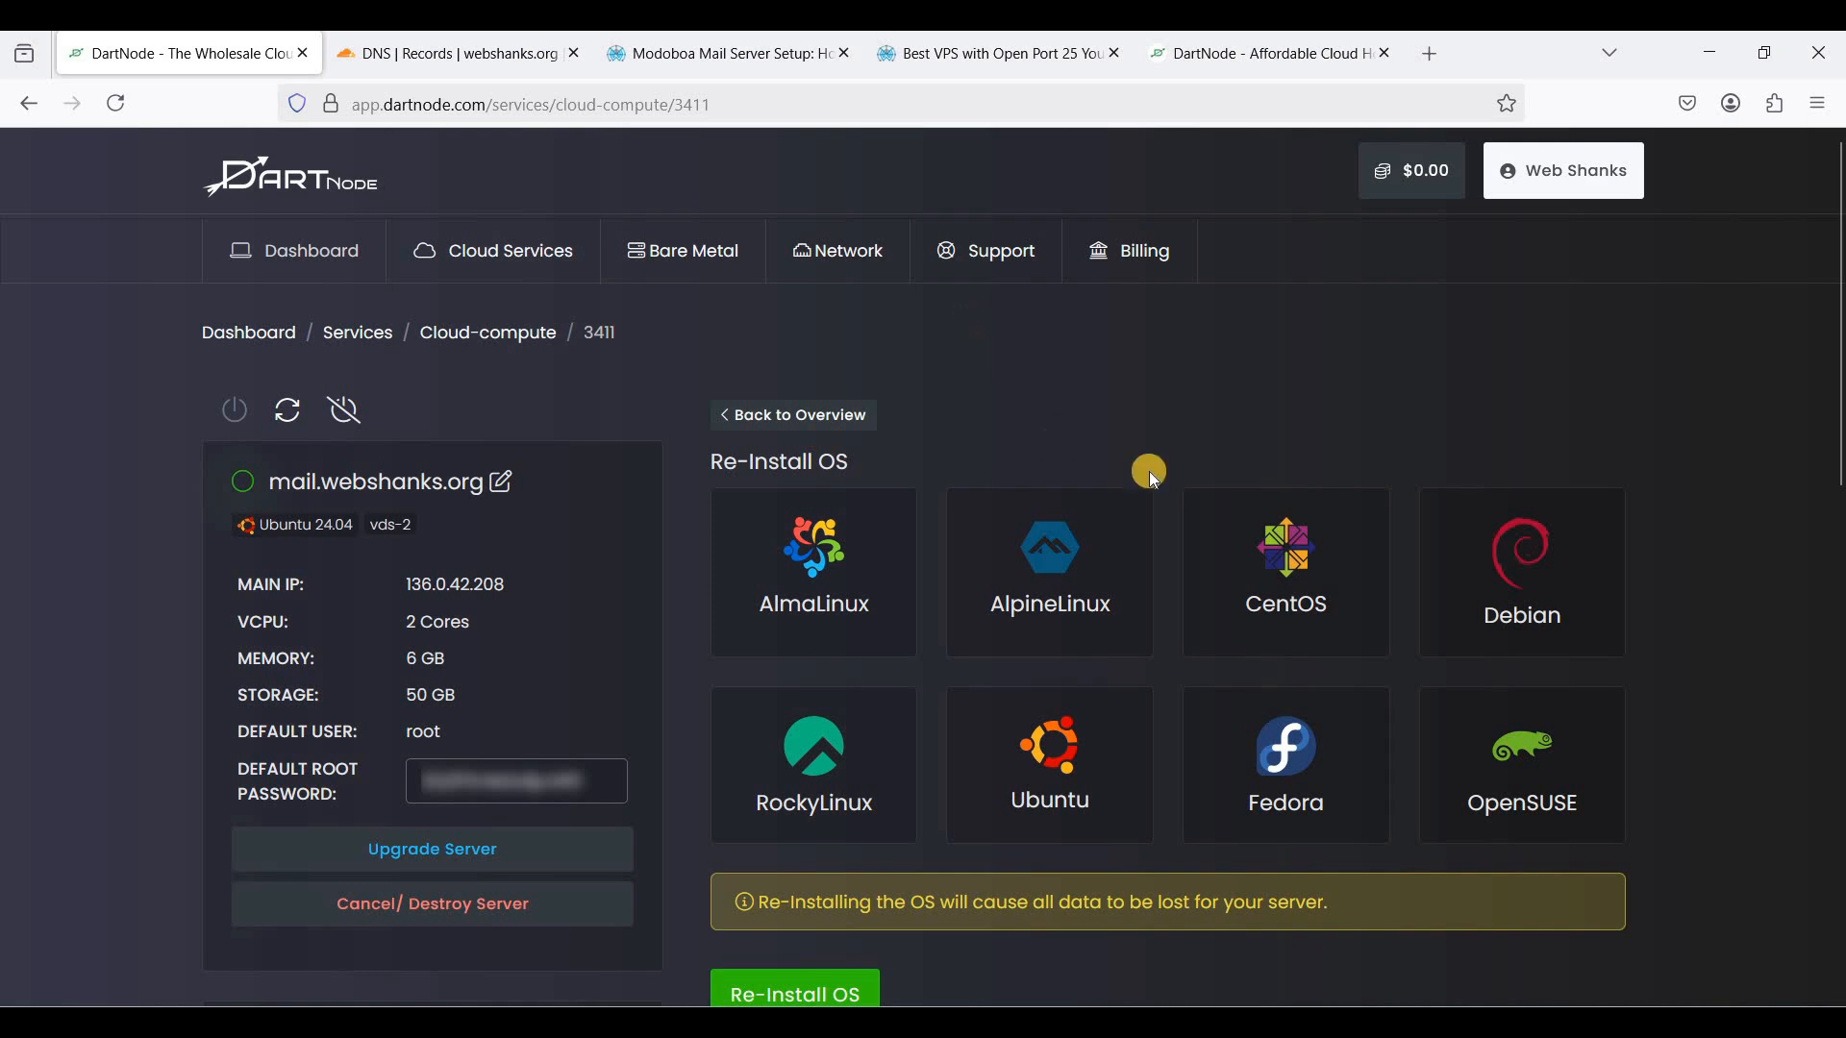
- Open the server's Reverse DNS page in a new tab
mouse_move(847, 266)
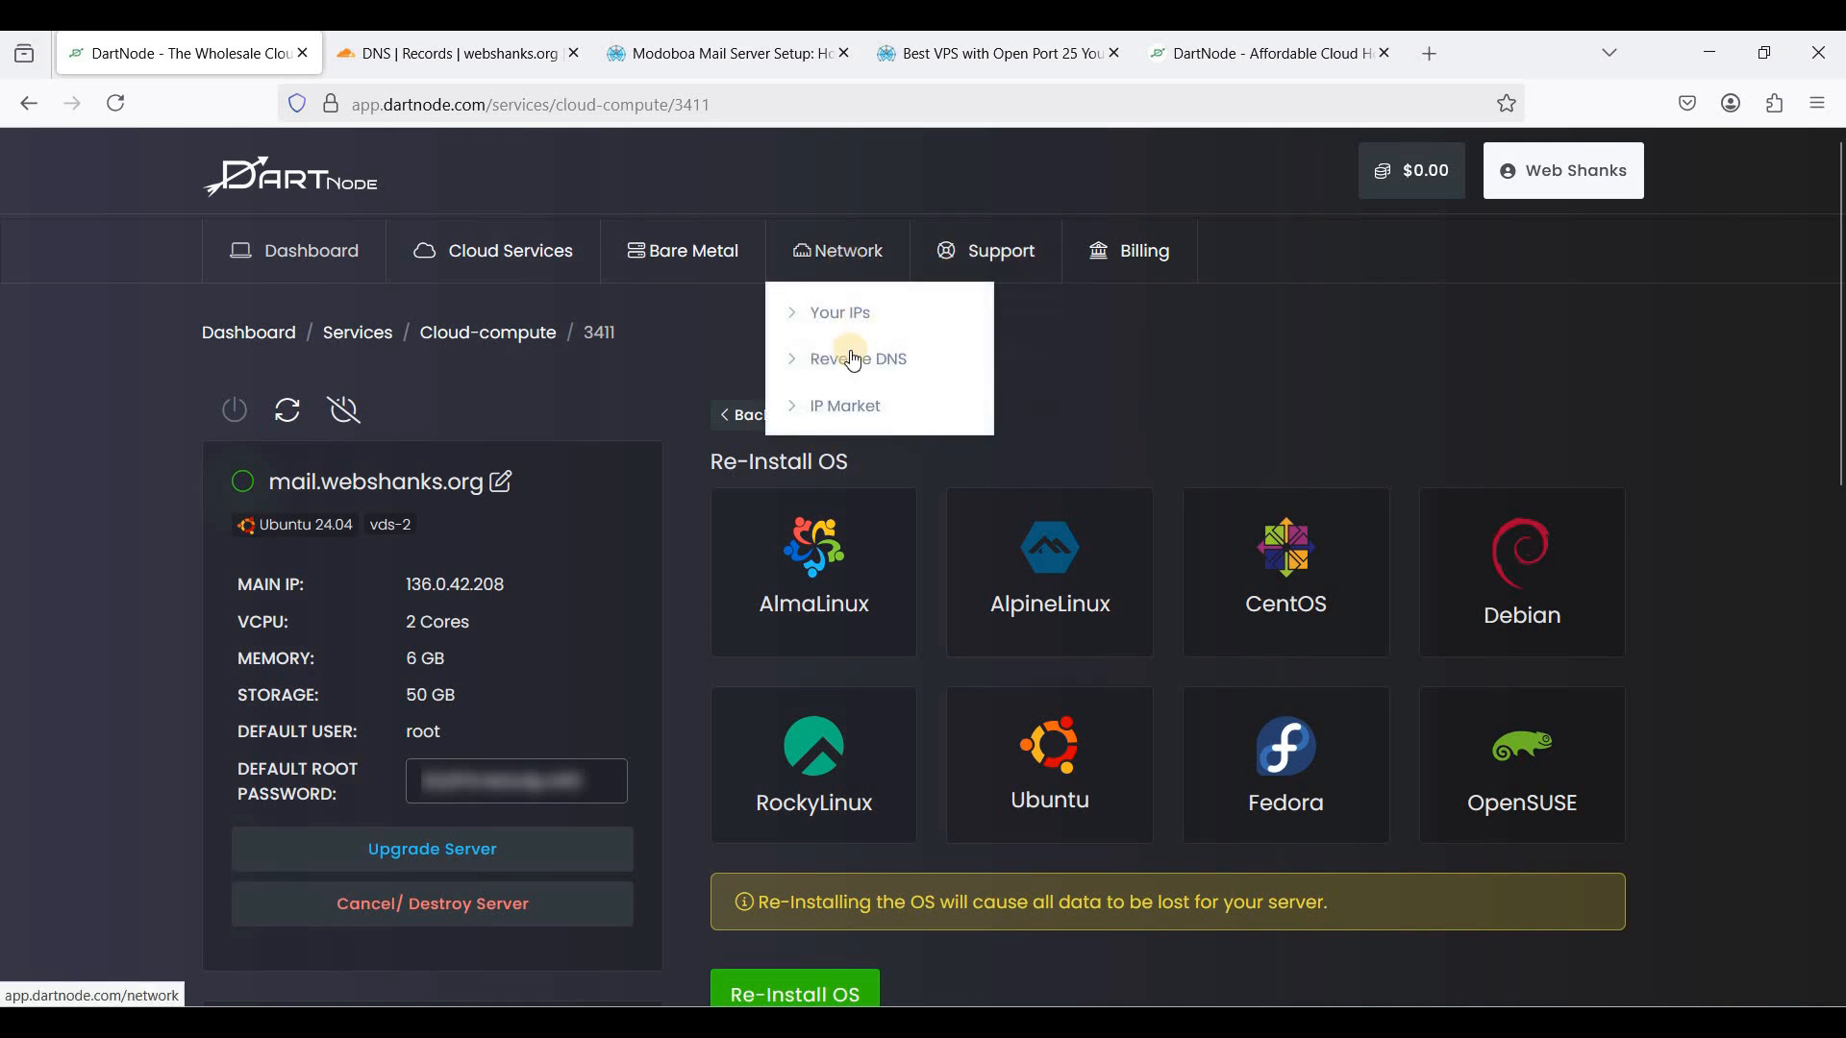
right_click(856, 357)
key(t)
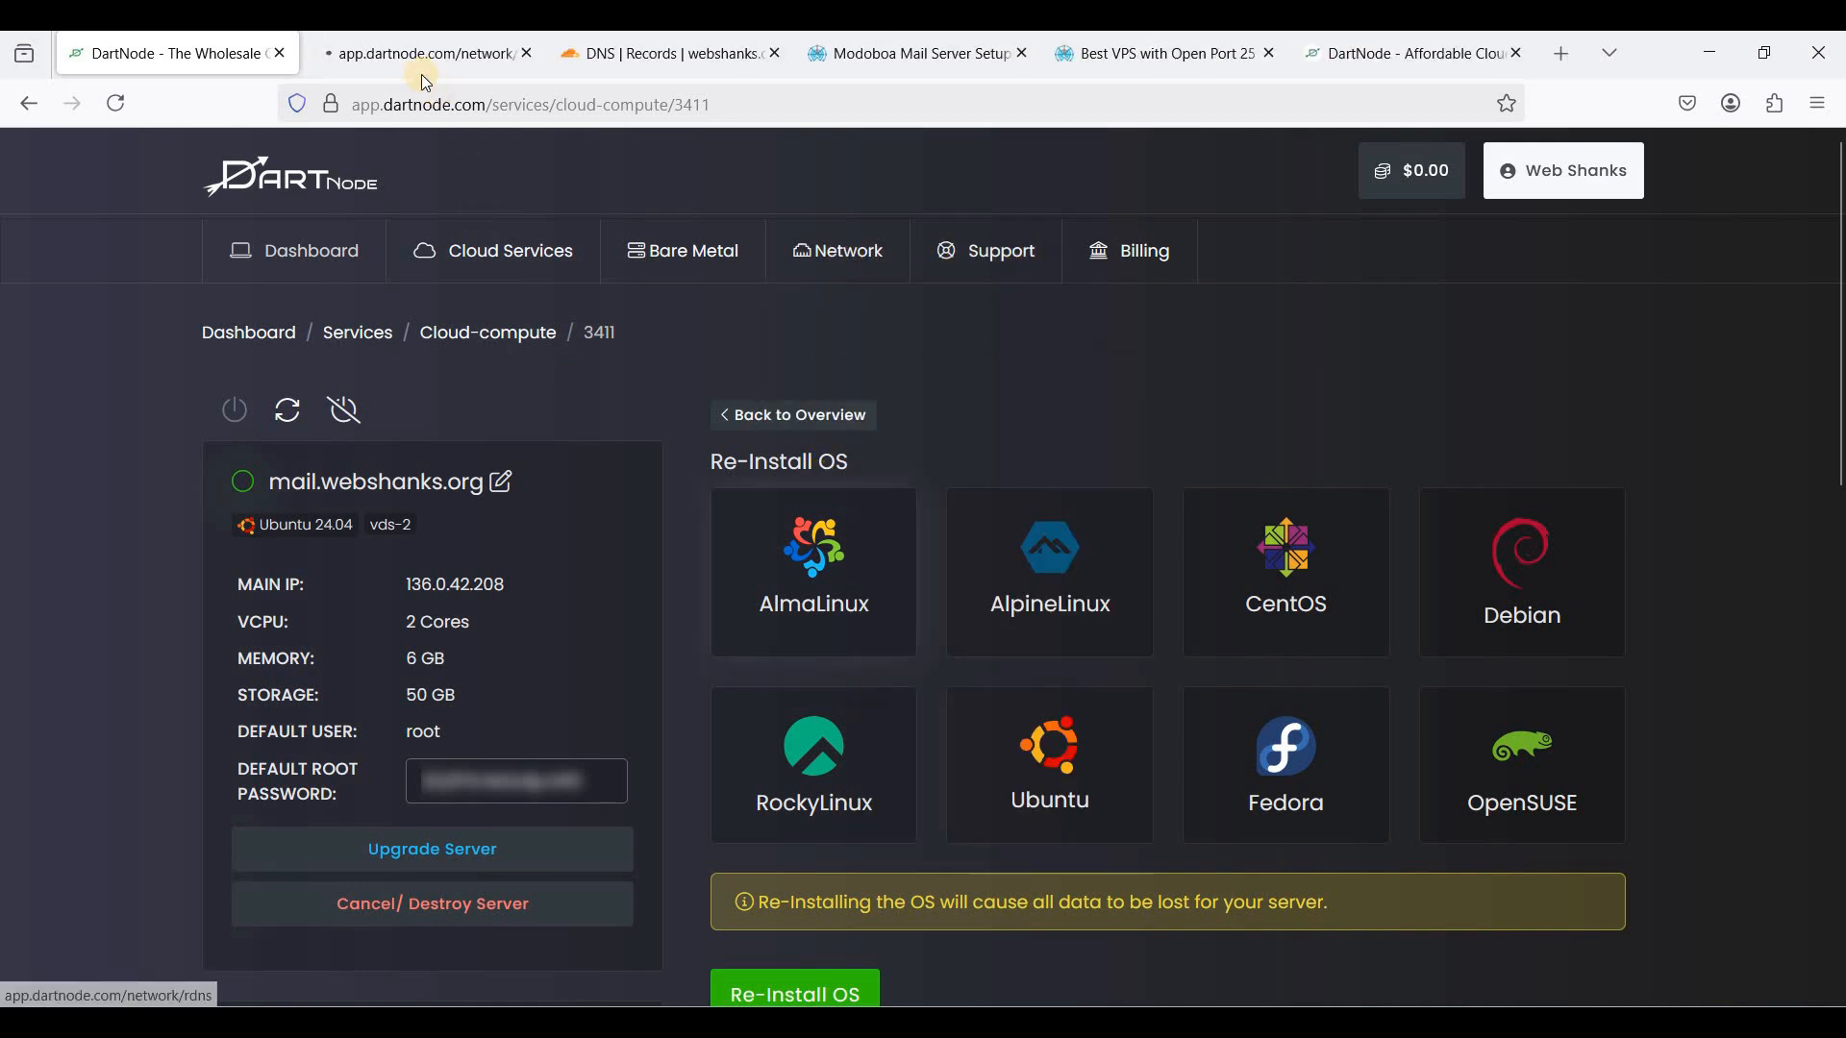
click(428, 56)
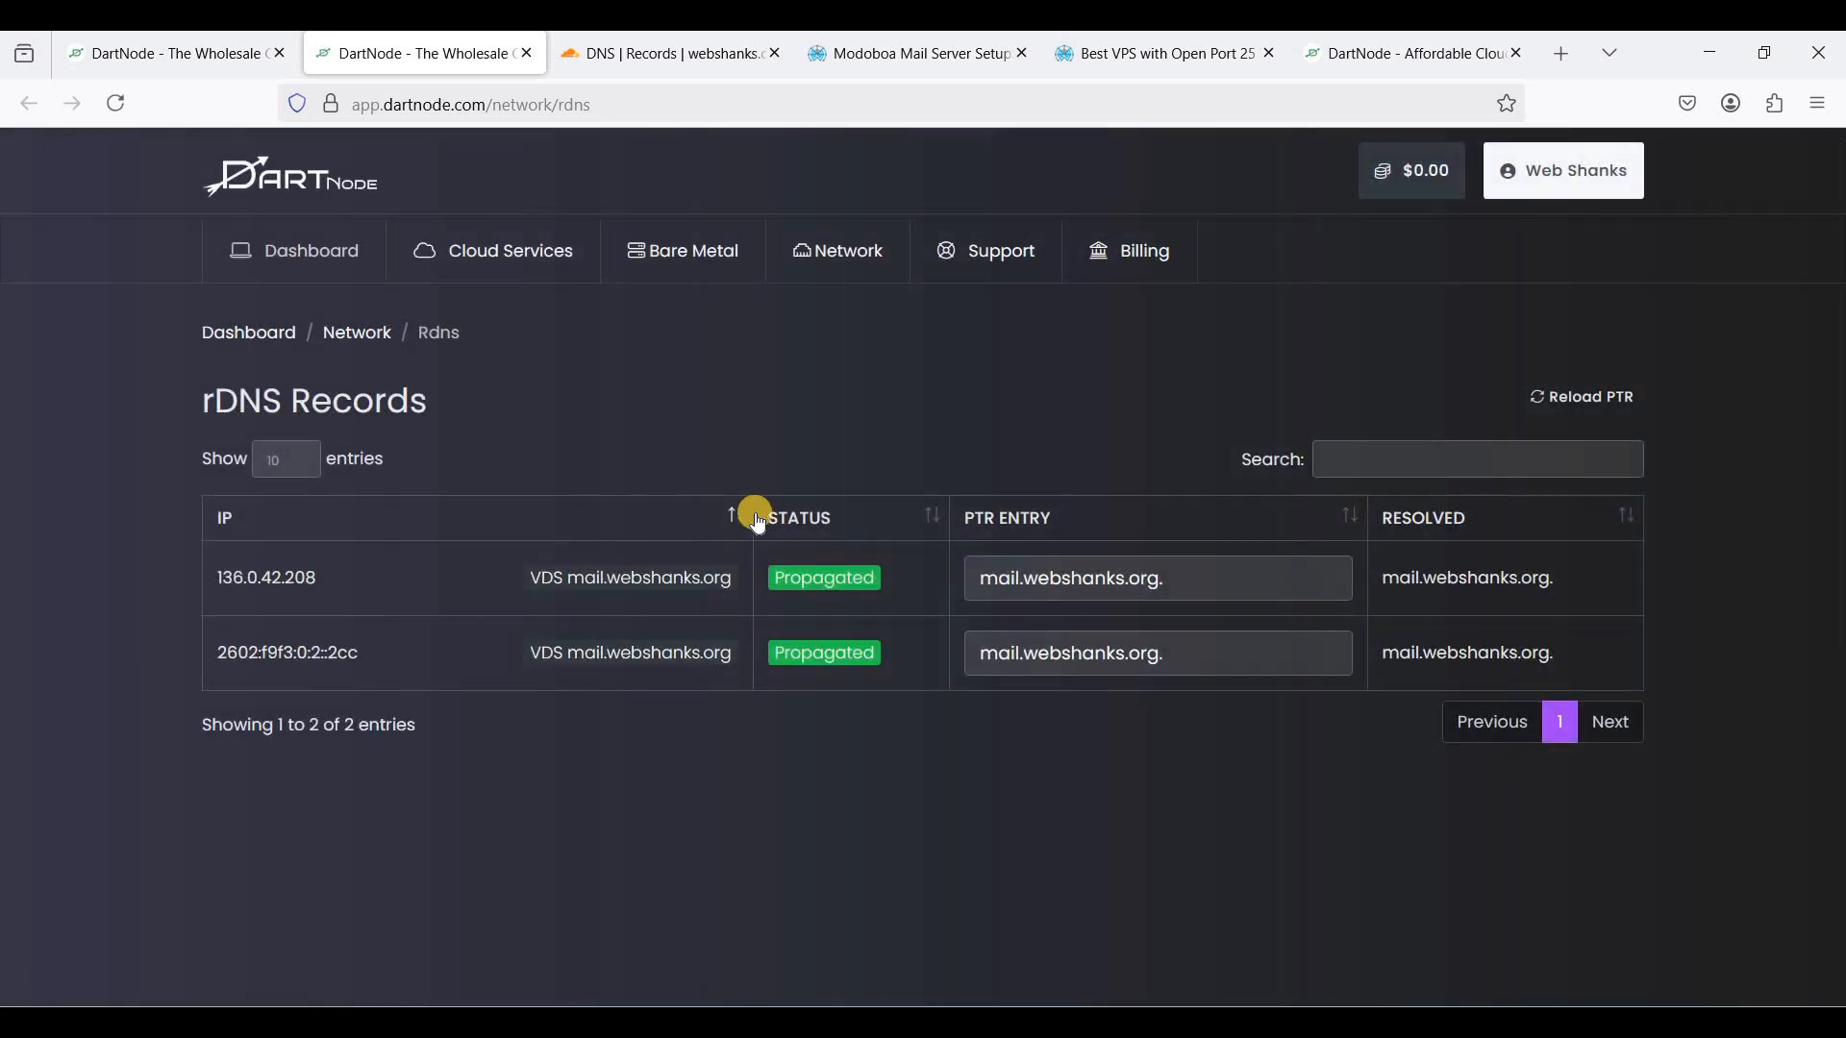
- Confirm both IPs' PTR records point to mail.webshanks.org and show Propagated
click(1023, 578)
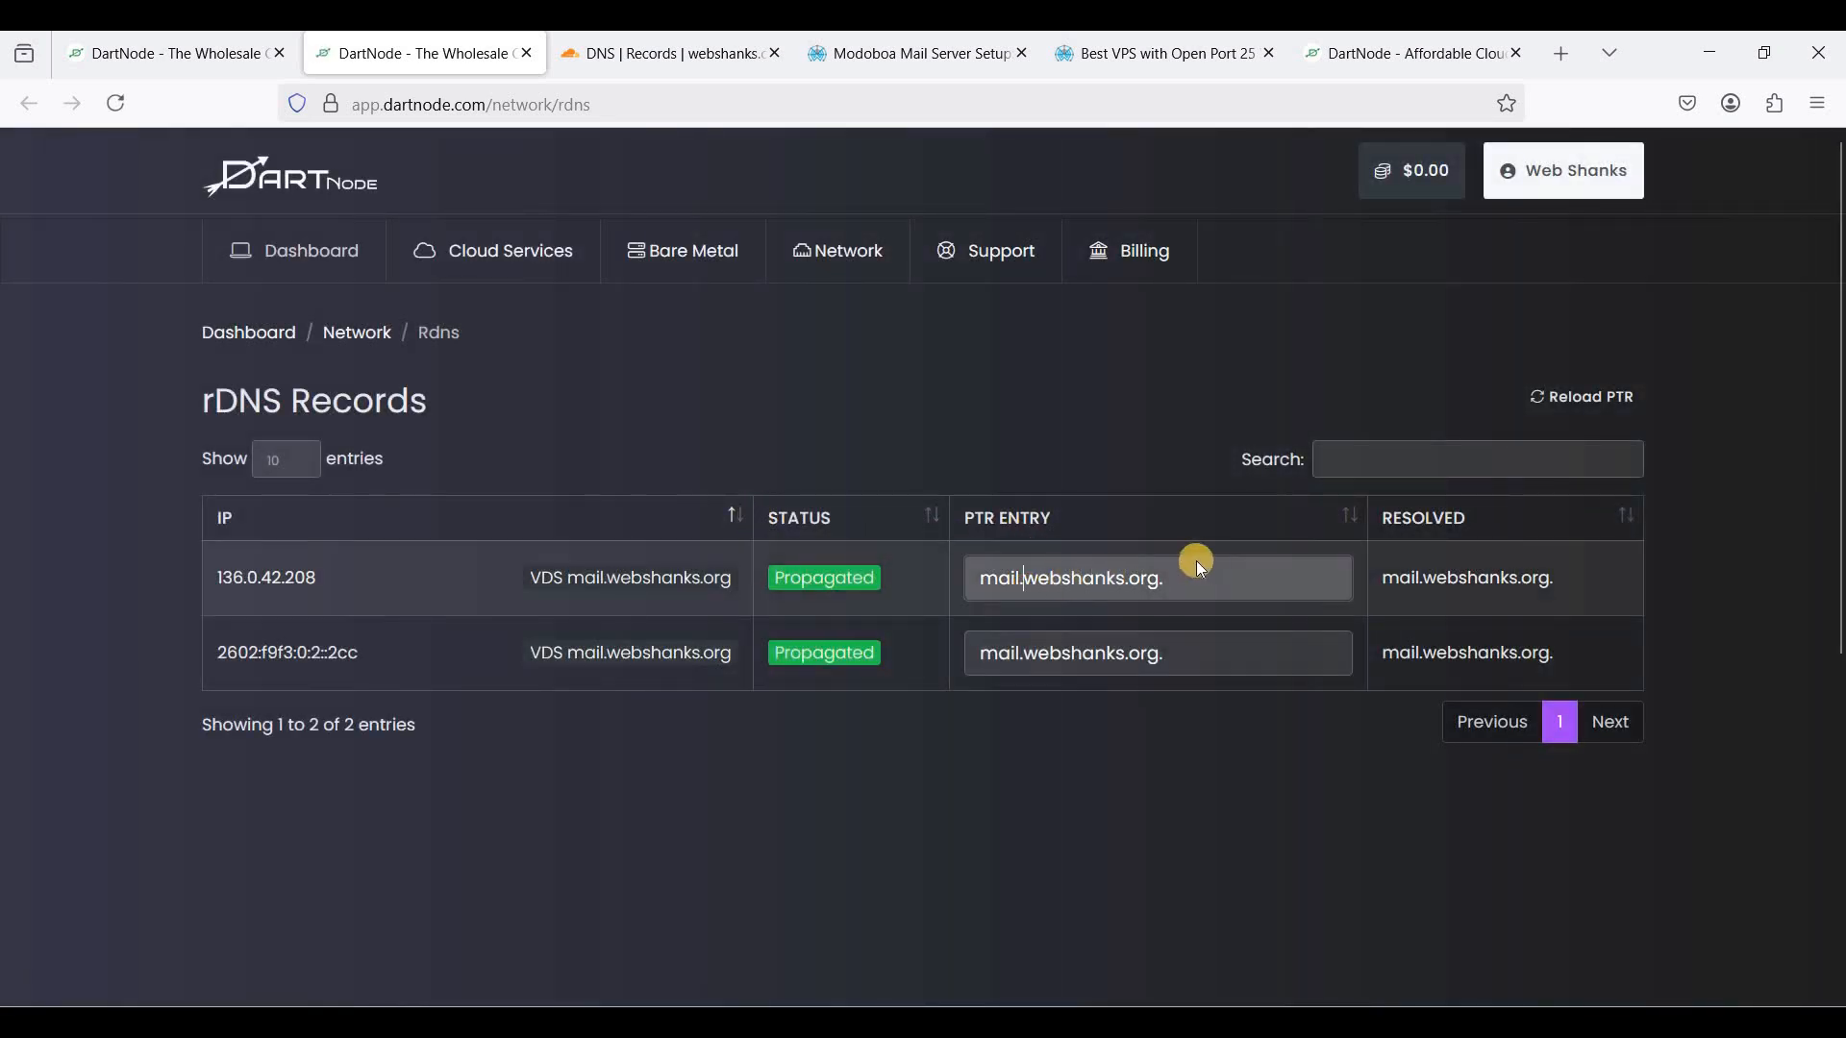
scroll(1190, 561, down, 2)
scroll(817, 583, up, 2)
click(1179, 647)
drag(1189, 588, 956, 577)
click(1178, 647)
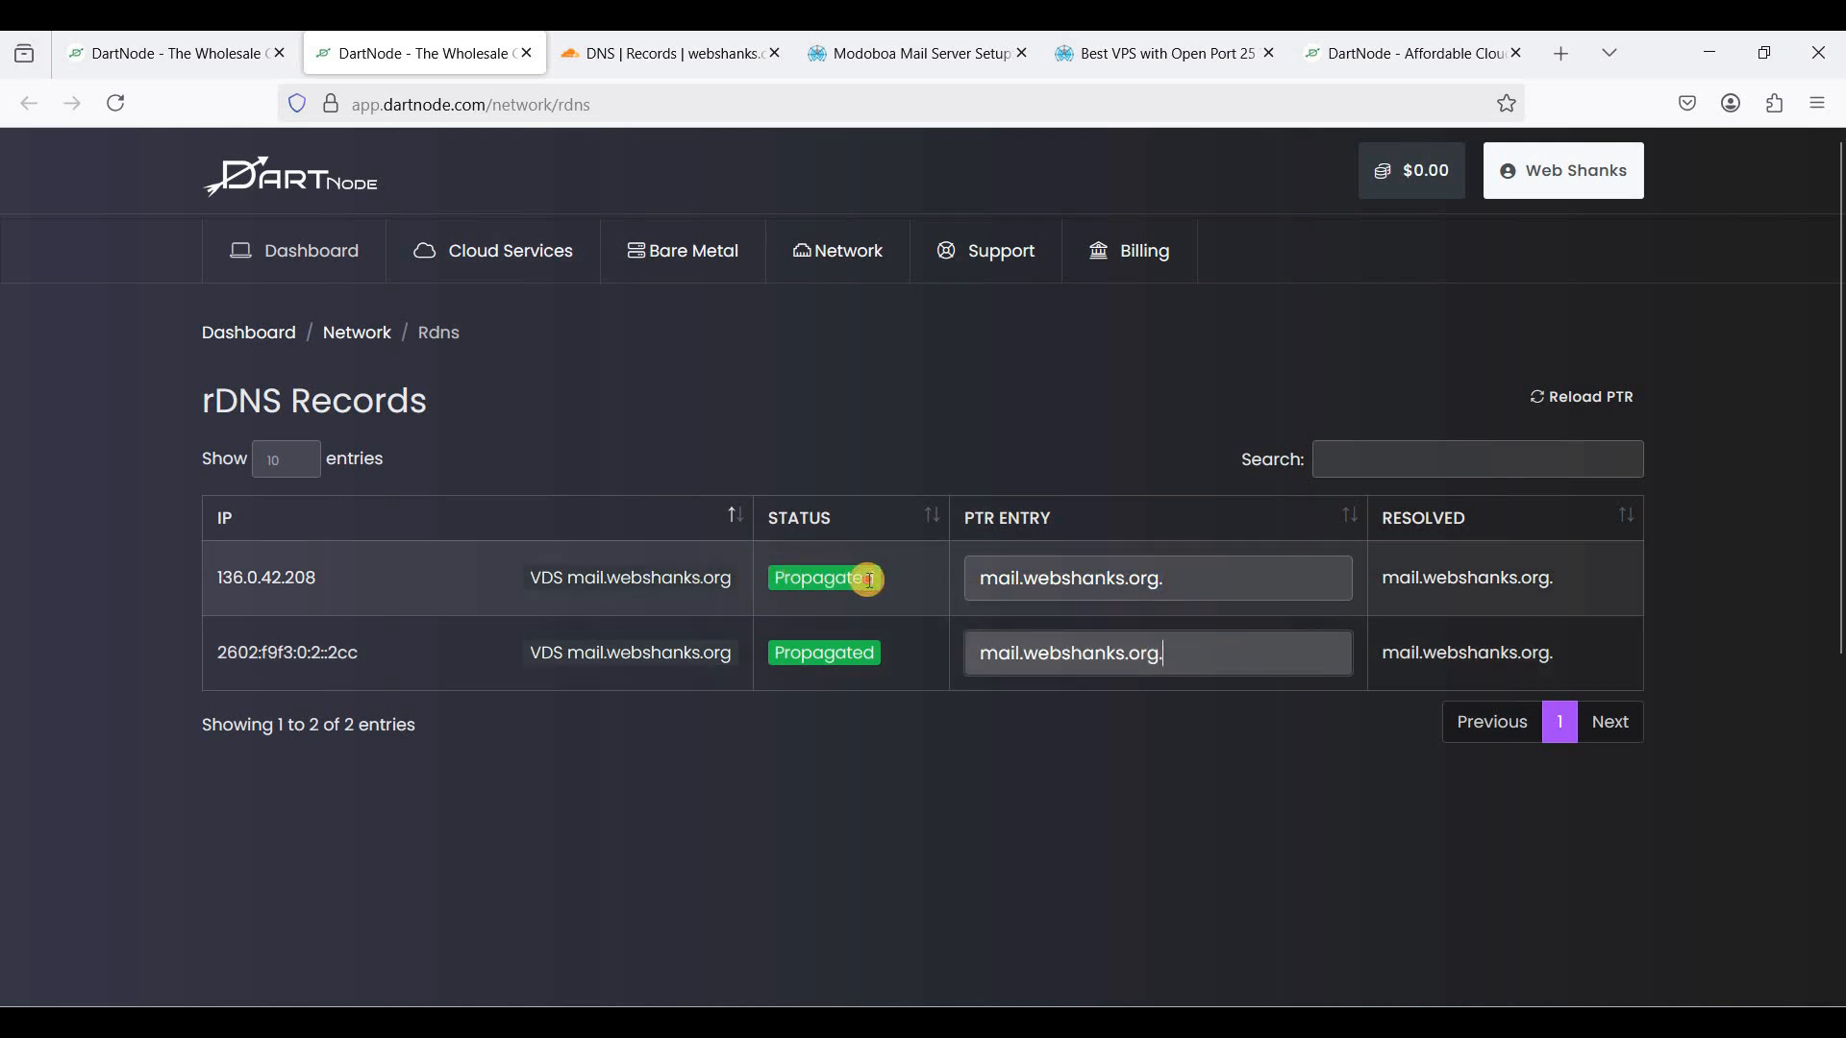
mouse_move(871, 580)
mouse_down()
mouse_move(775, 579)
mouse_move(858, 578)
mouse_up()
click(776, 580)
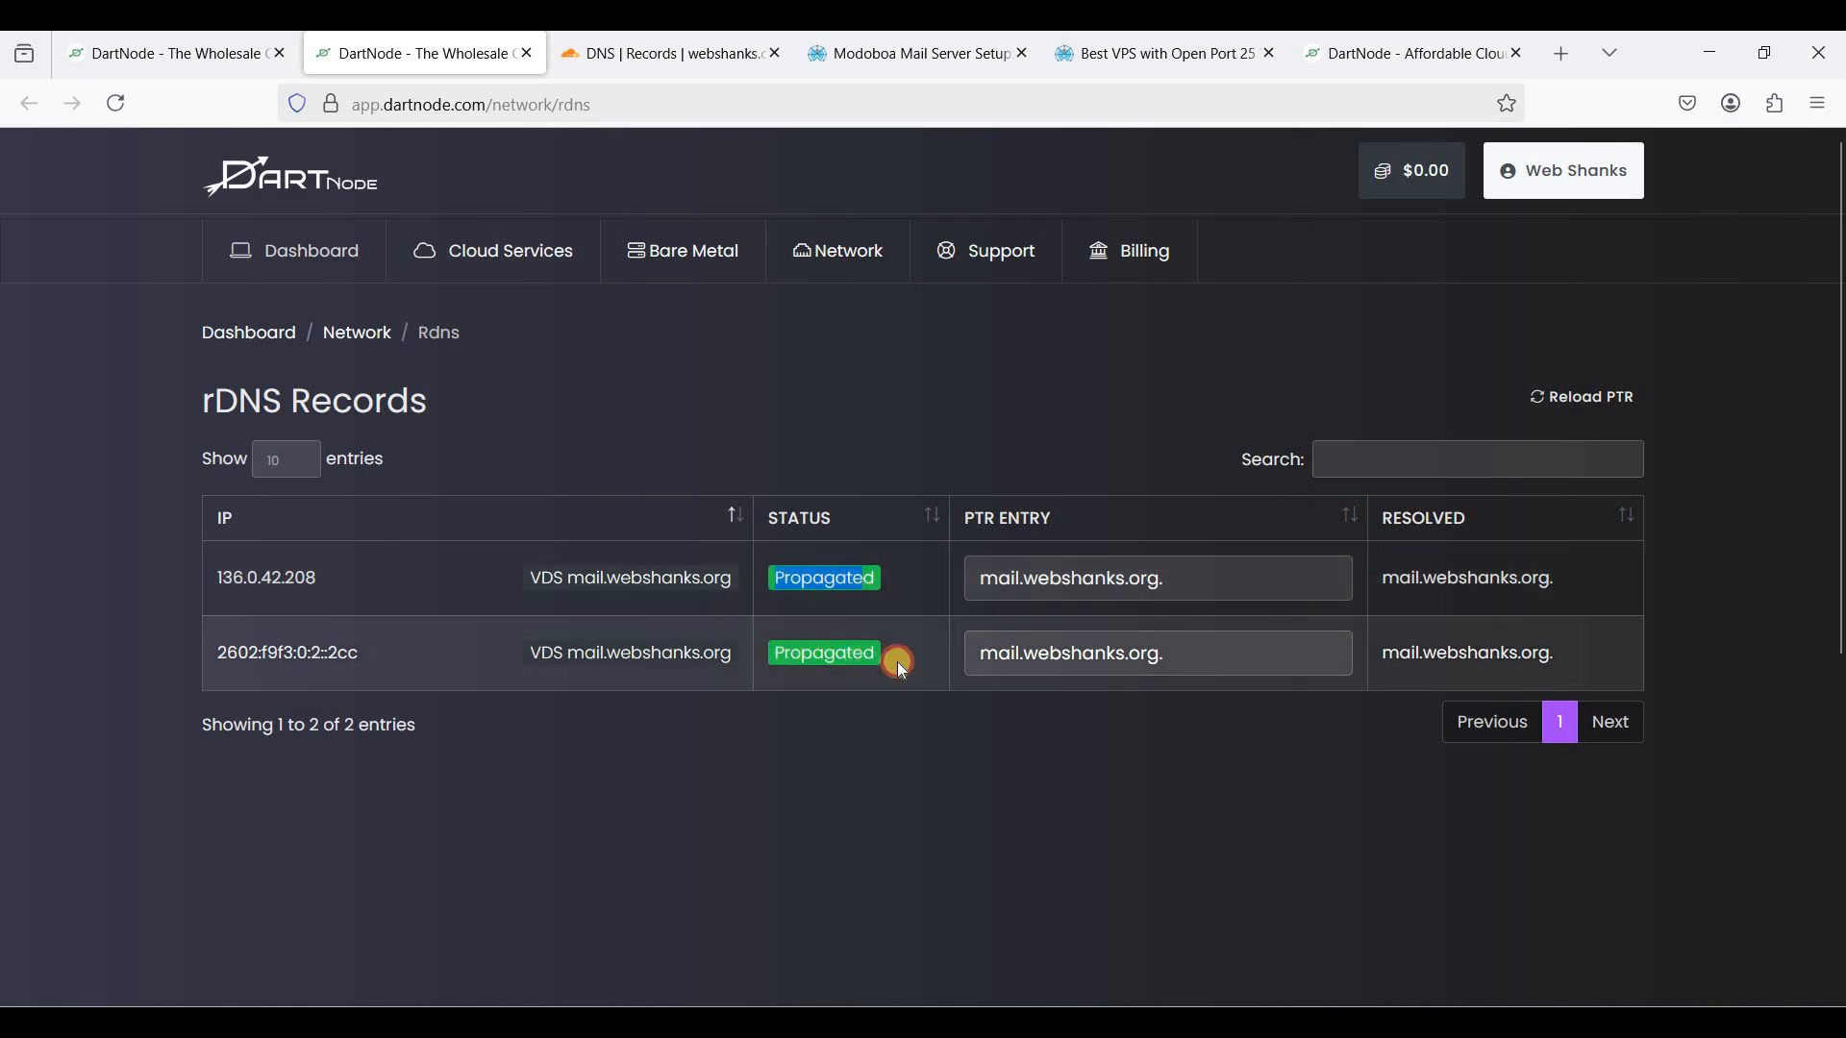
drag(897, 662, 775, 658)
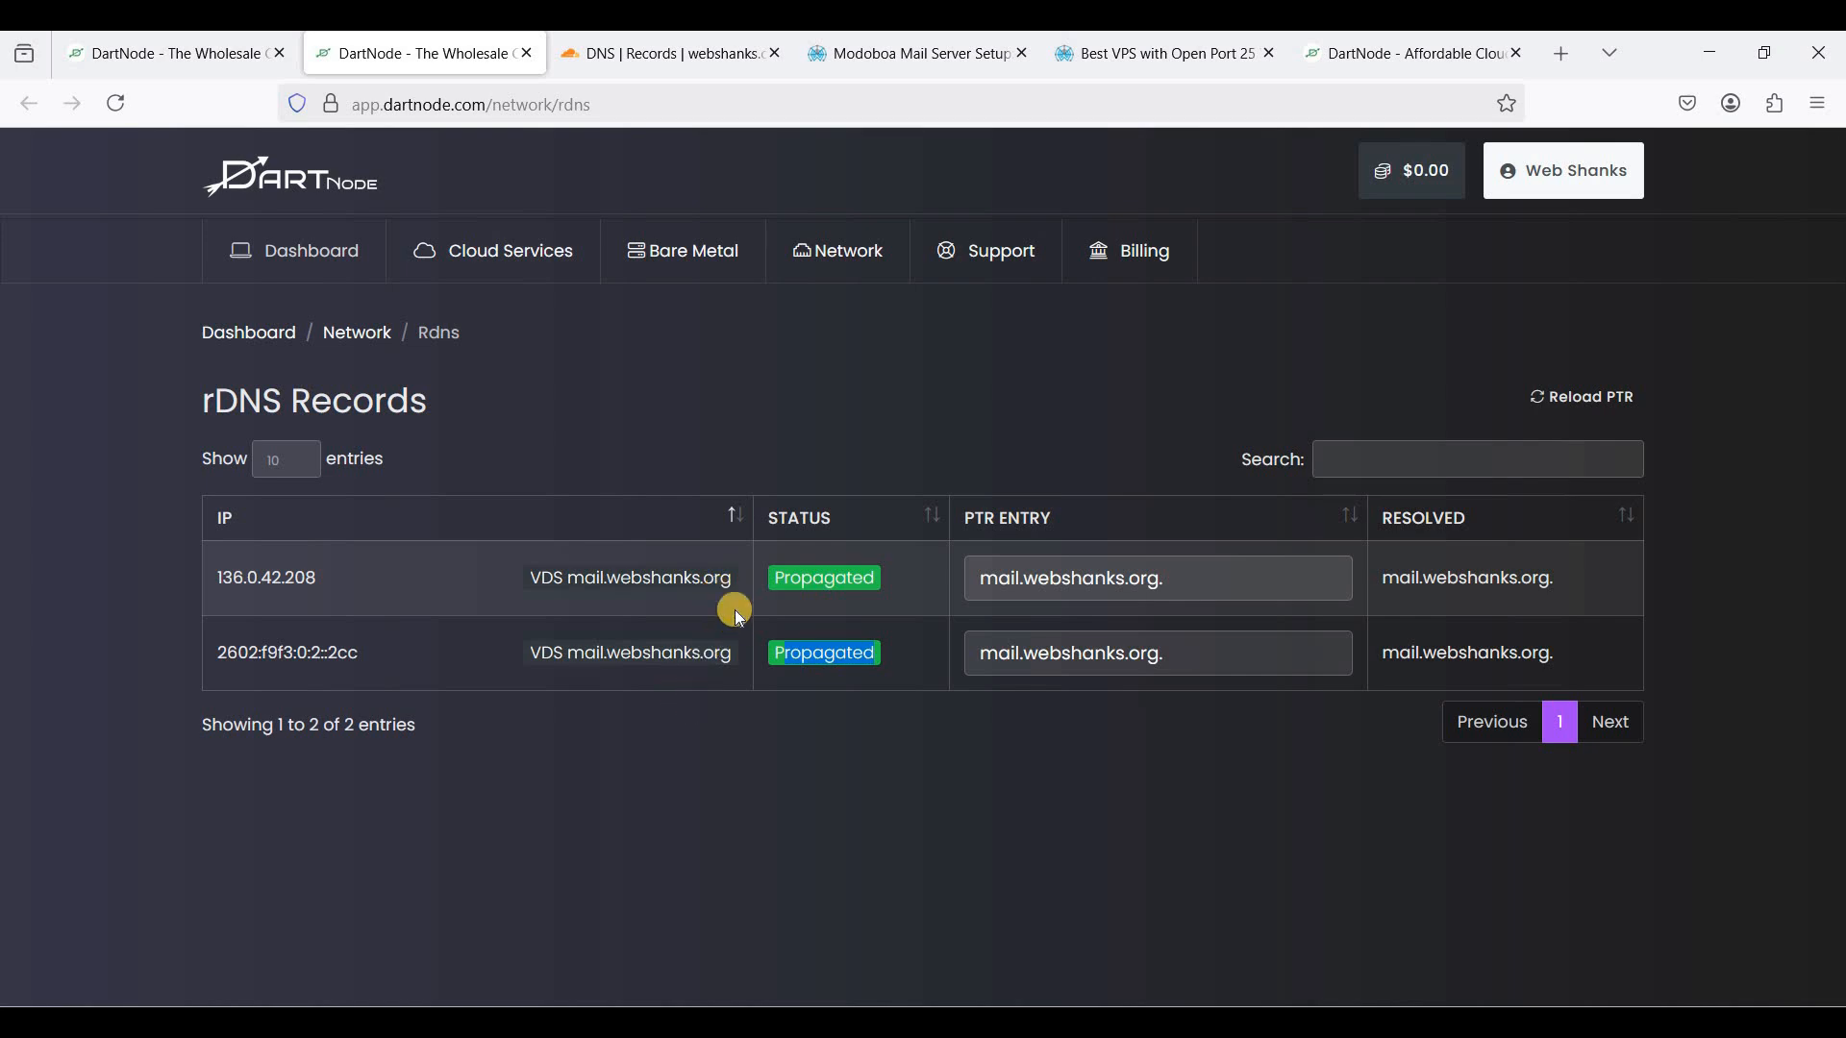
click(636, 76)
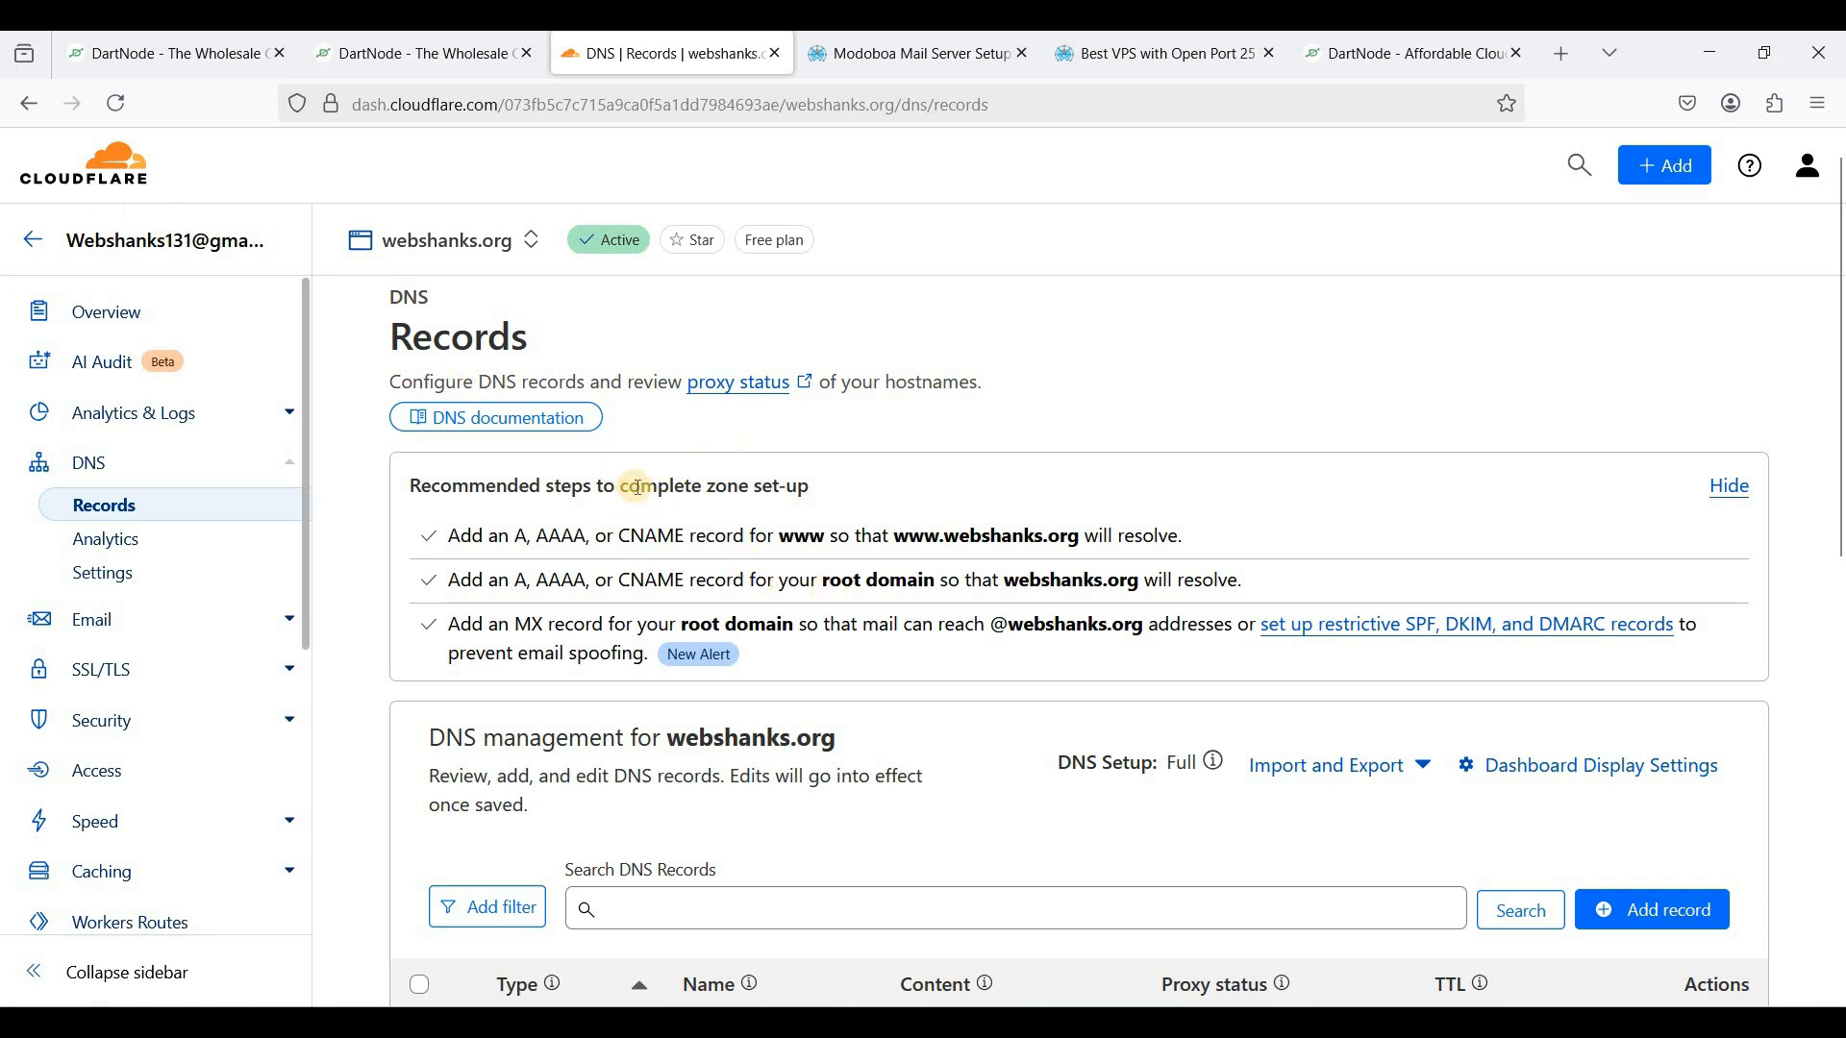
- Look through webshanks.org's A, AAAA, MX and TXT records in Cloudflare, then return to the Modoboa guide
scroll(546, 529, down, 3)
scroll(673, 543, down, 3)
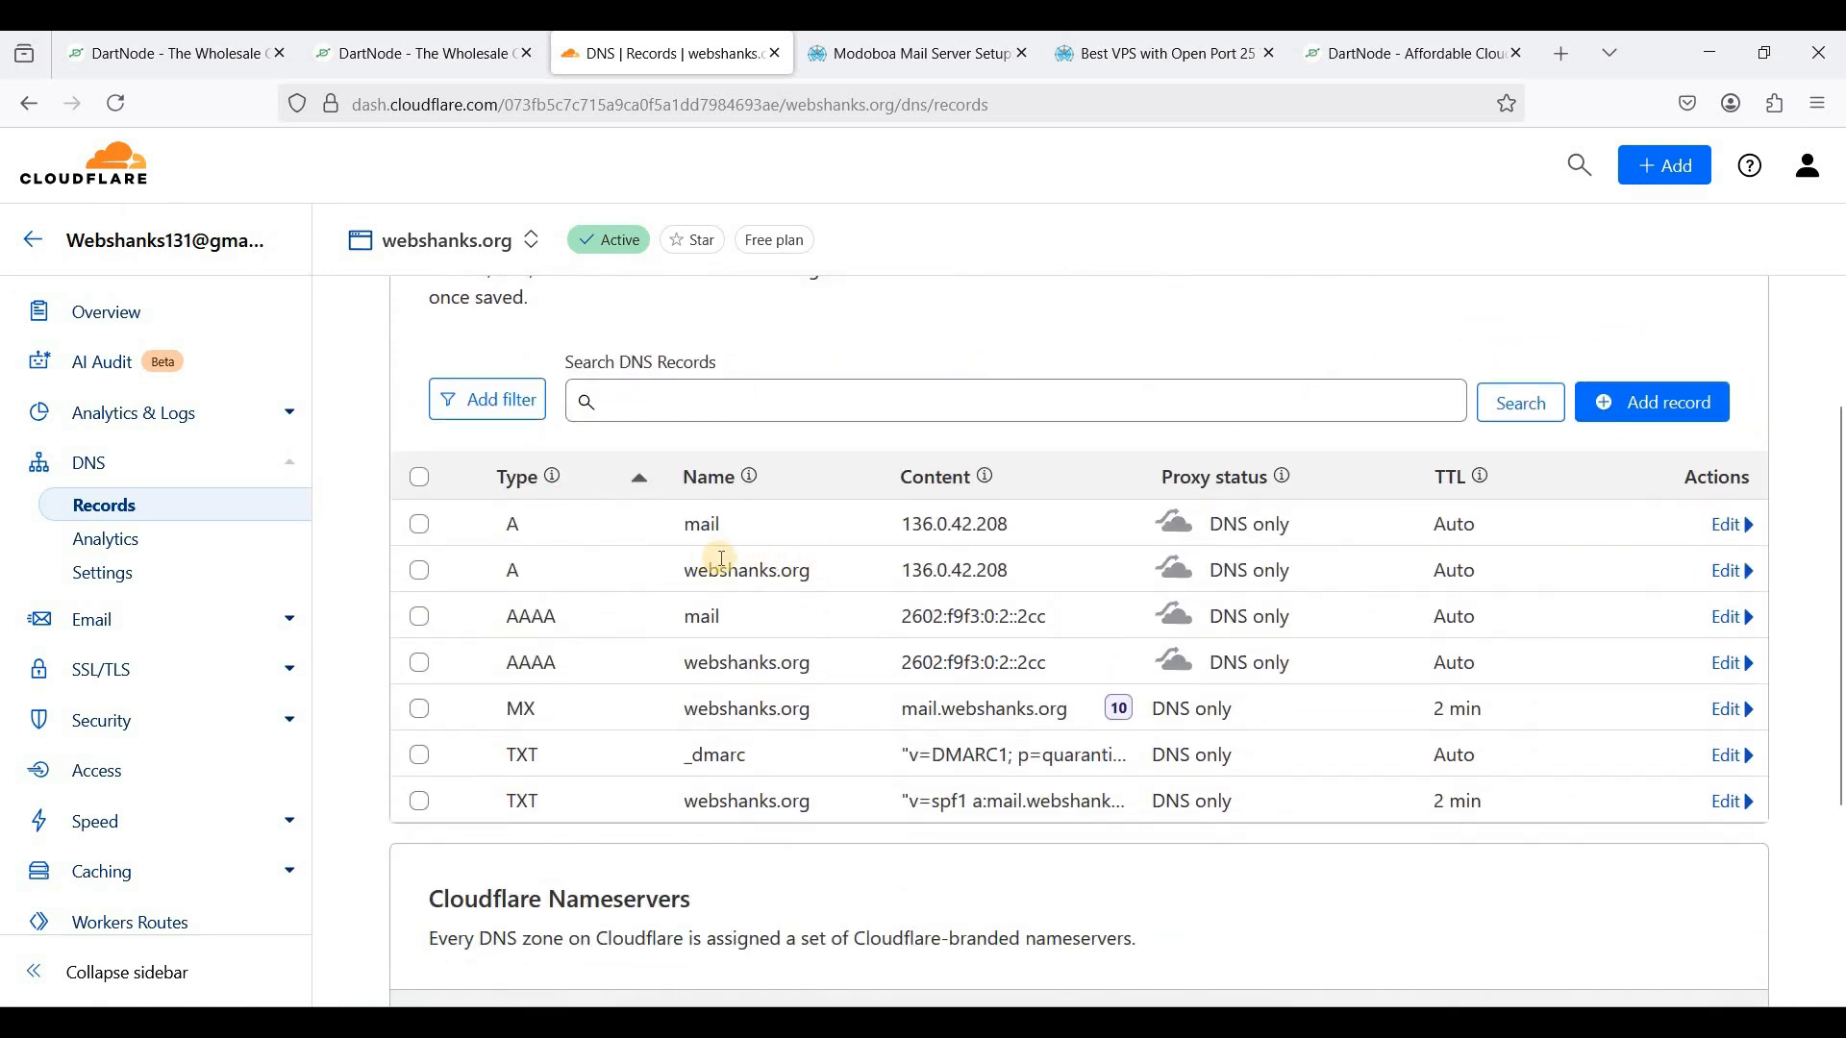
scroll(905, 617, down, 1)
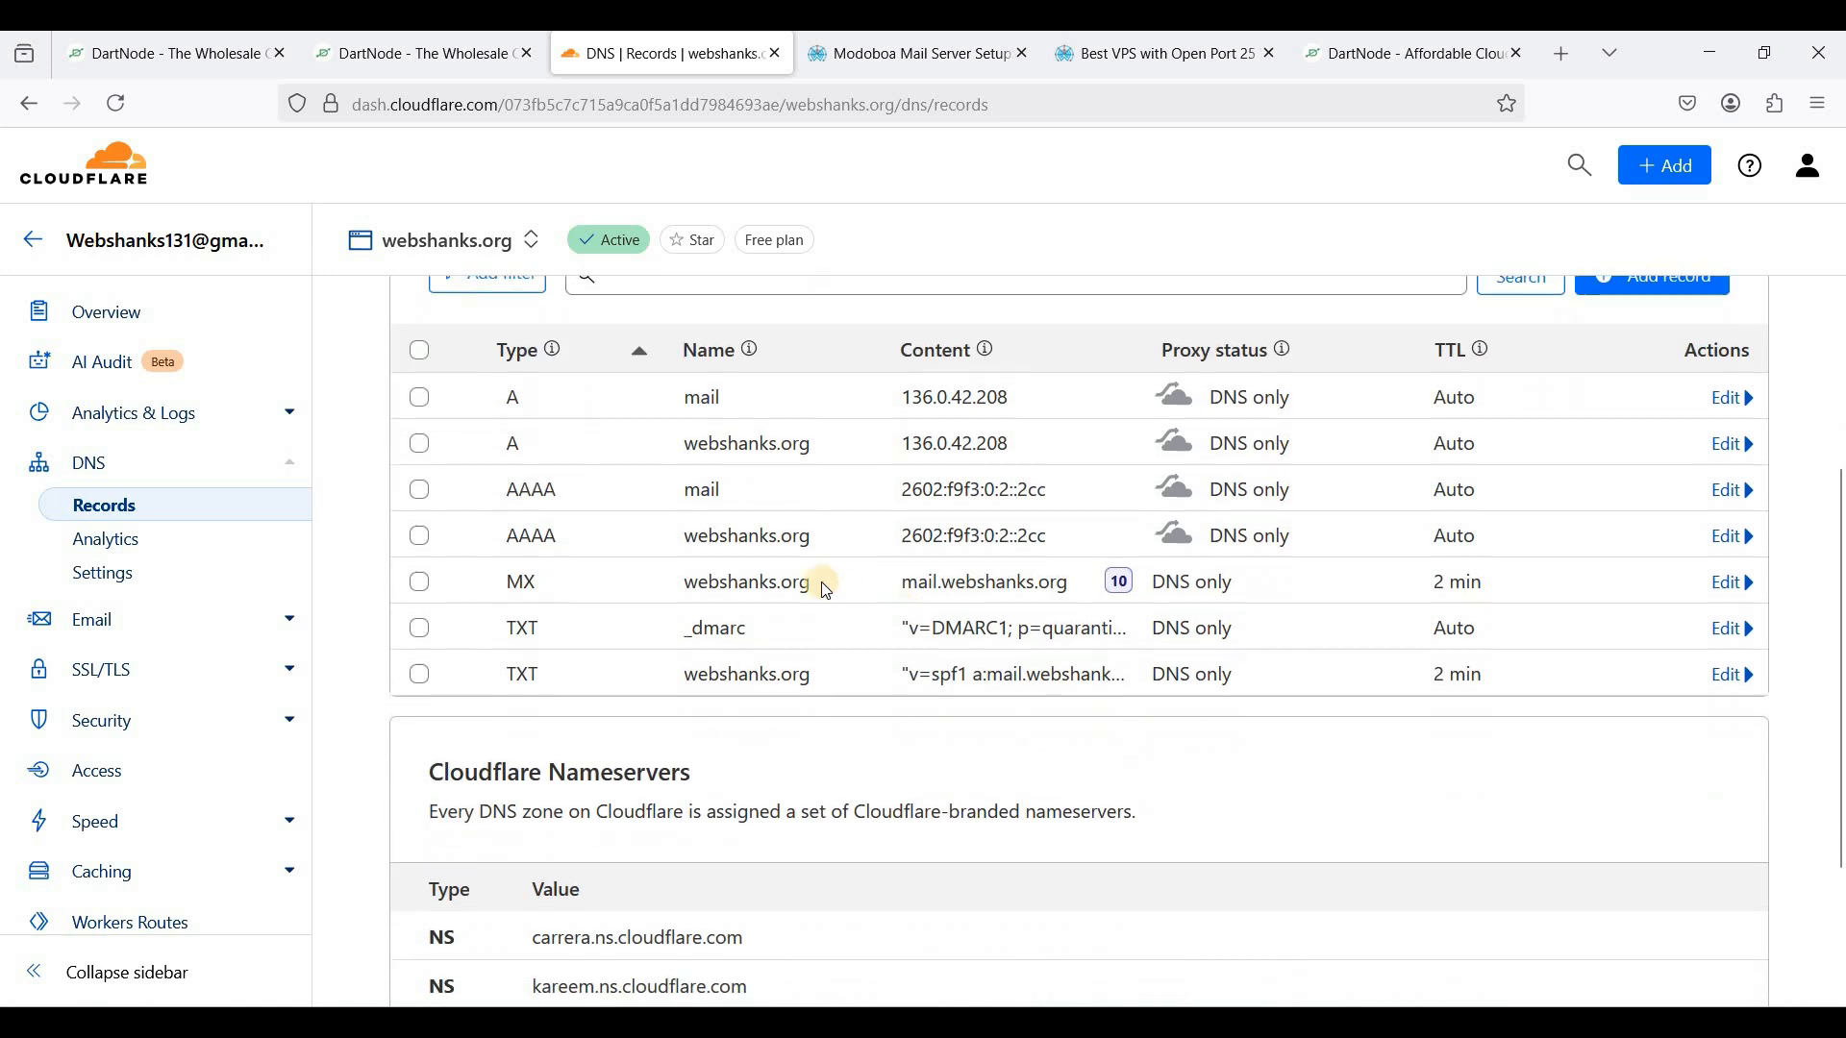
scroll(673, 558, up, 1)
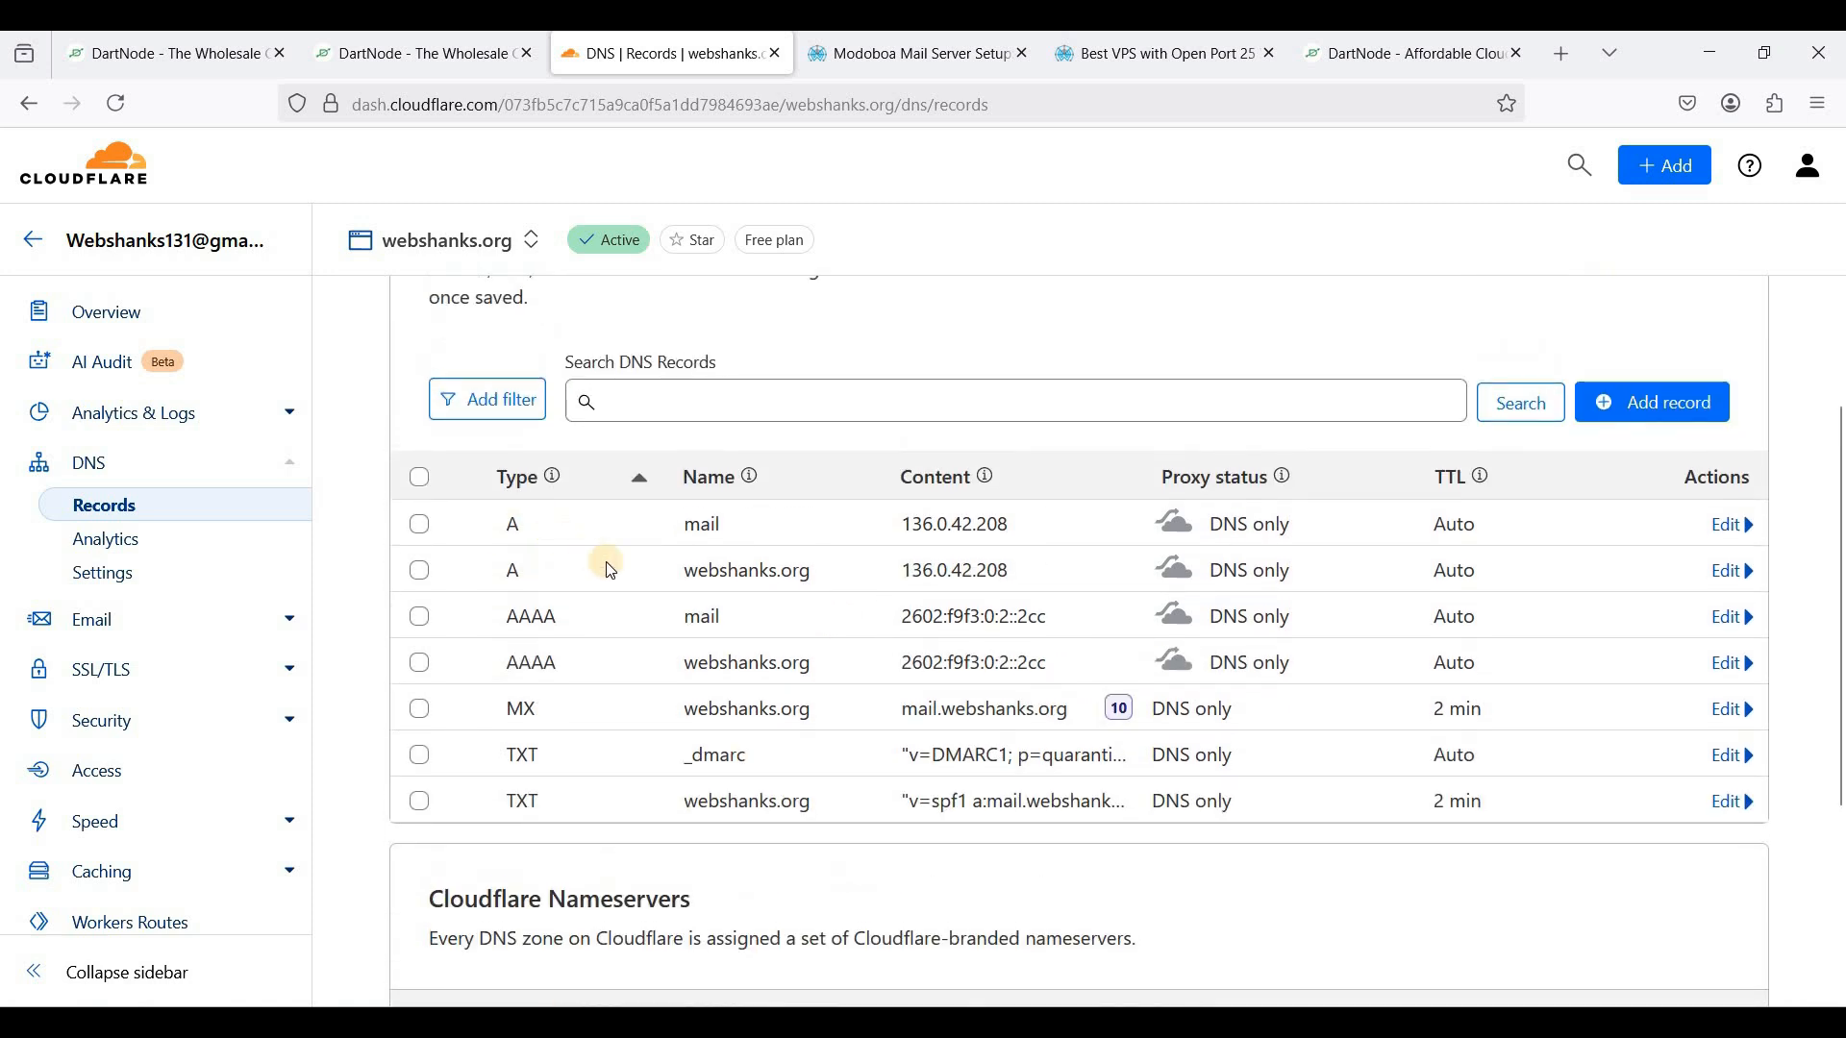
scroll(615, 577, up, 1)
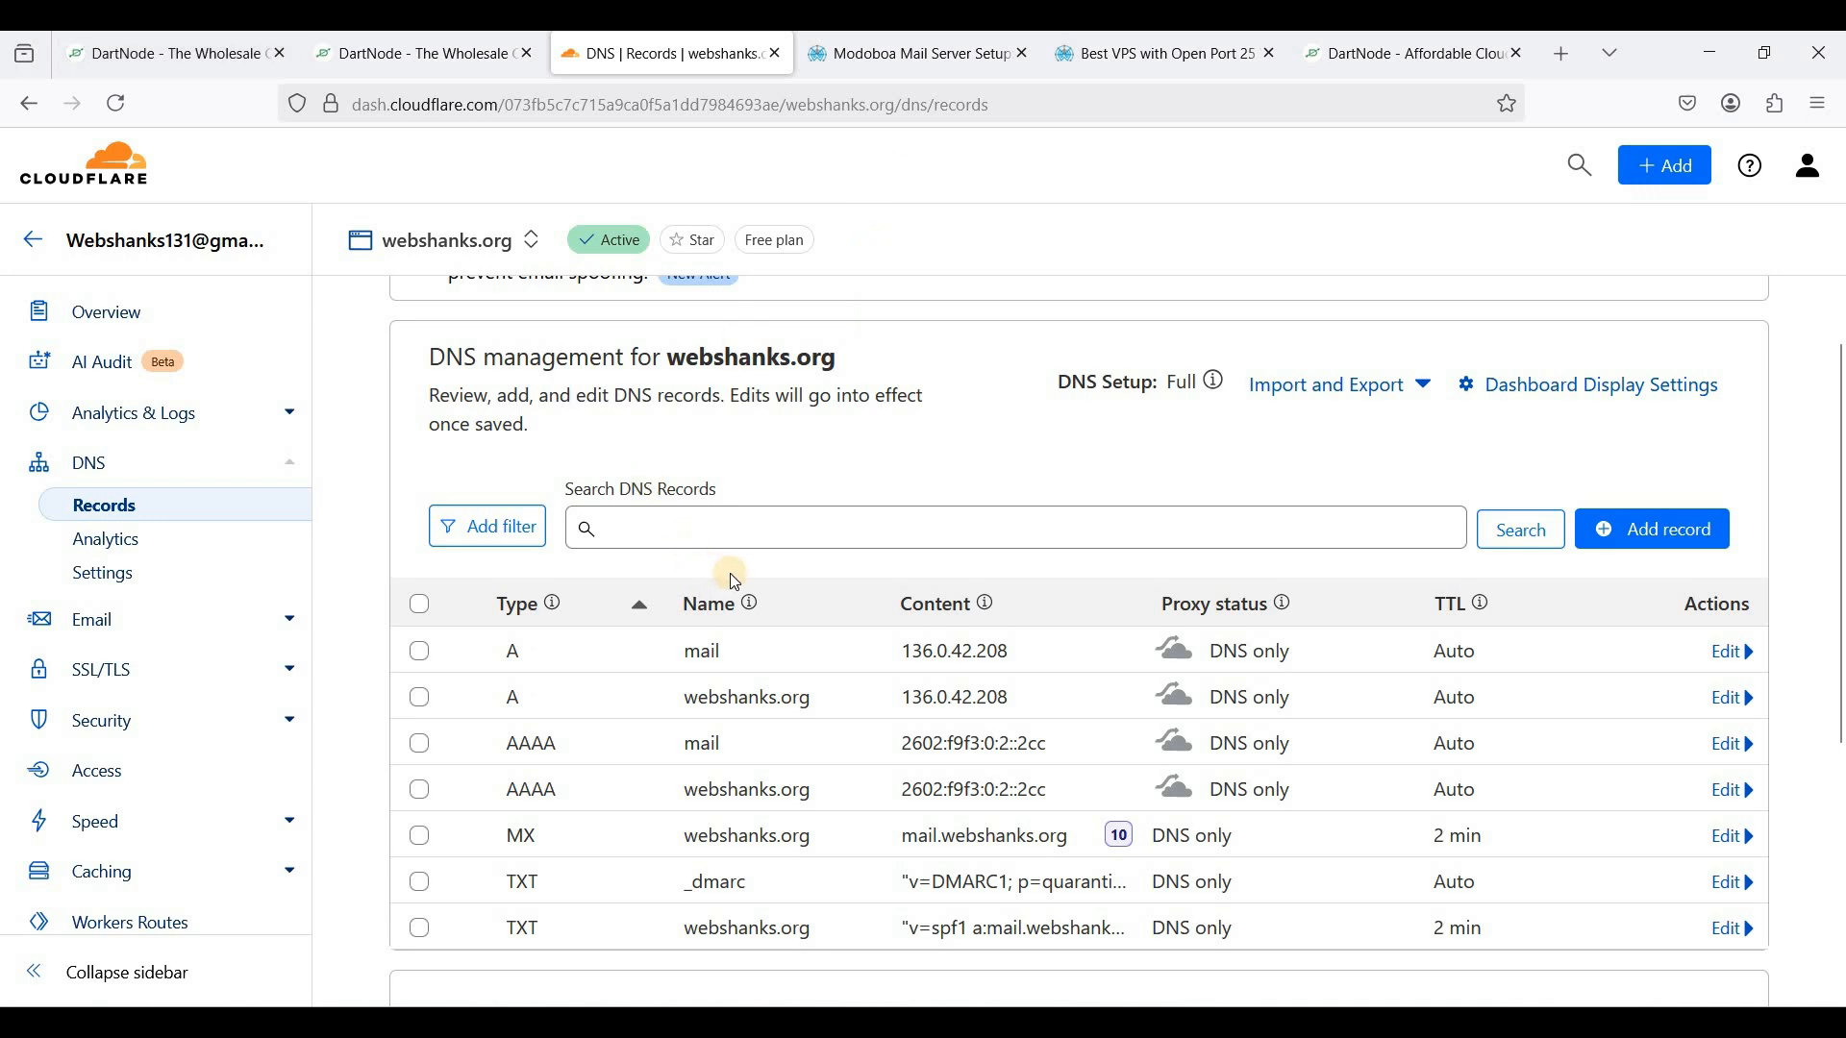
scroll(731, 573, down, 2)
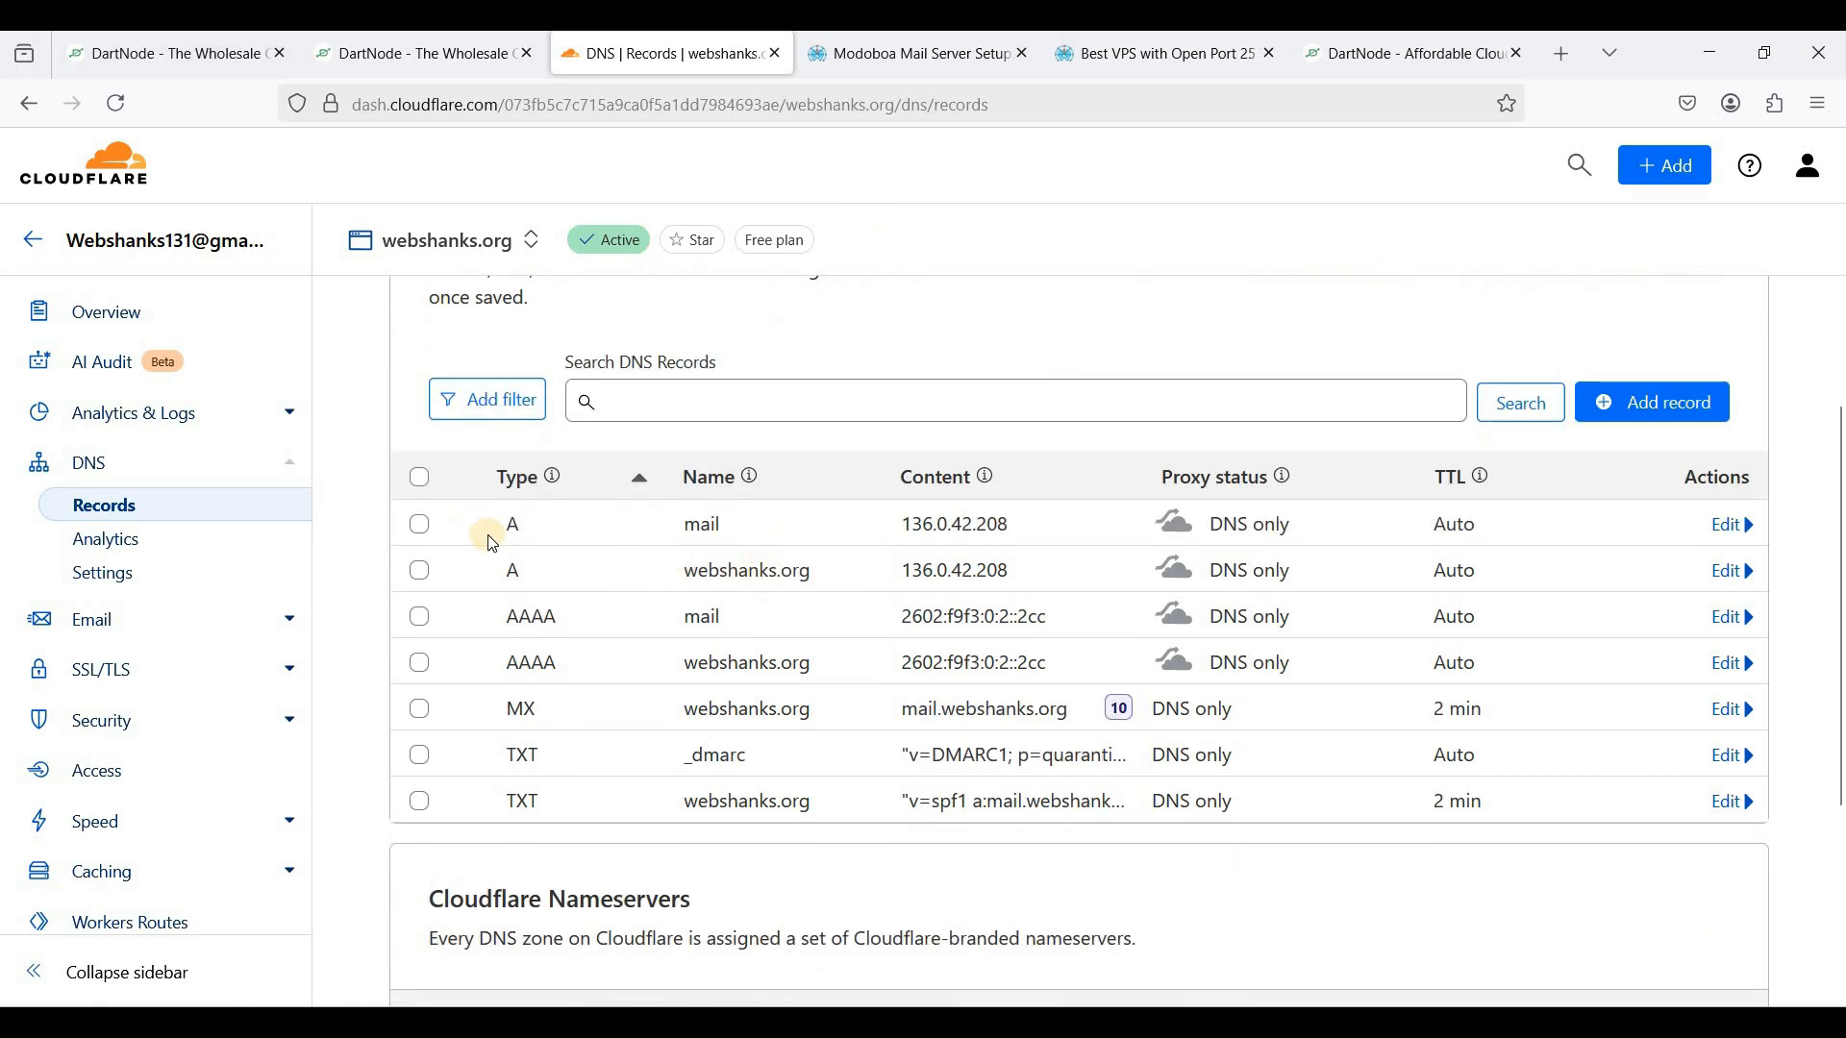
scroll(778, 562, up, 1)
scroll(781, 565, up, 1)
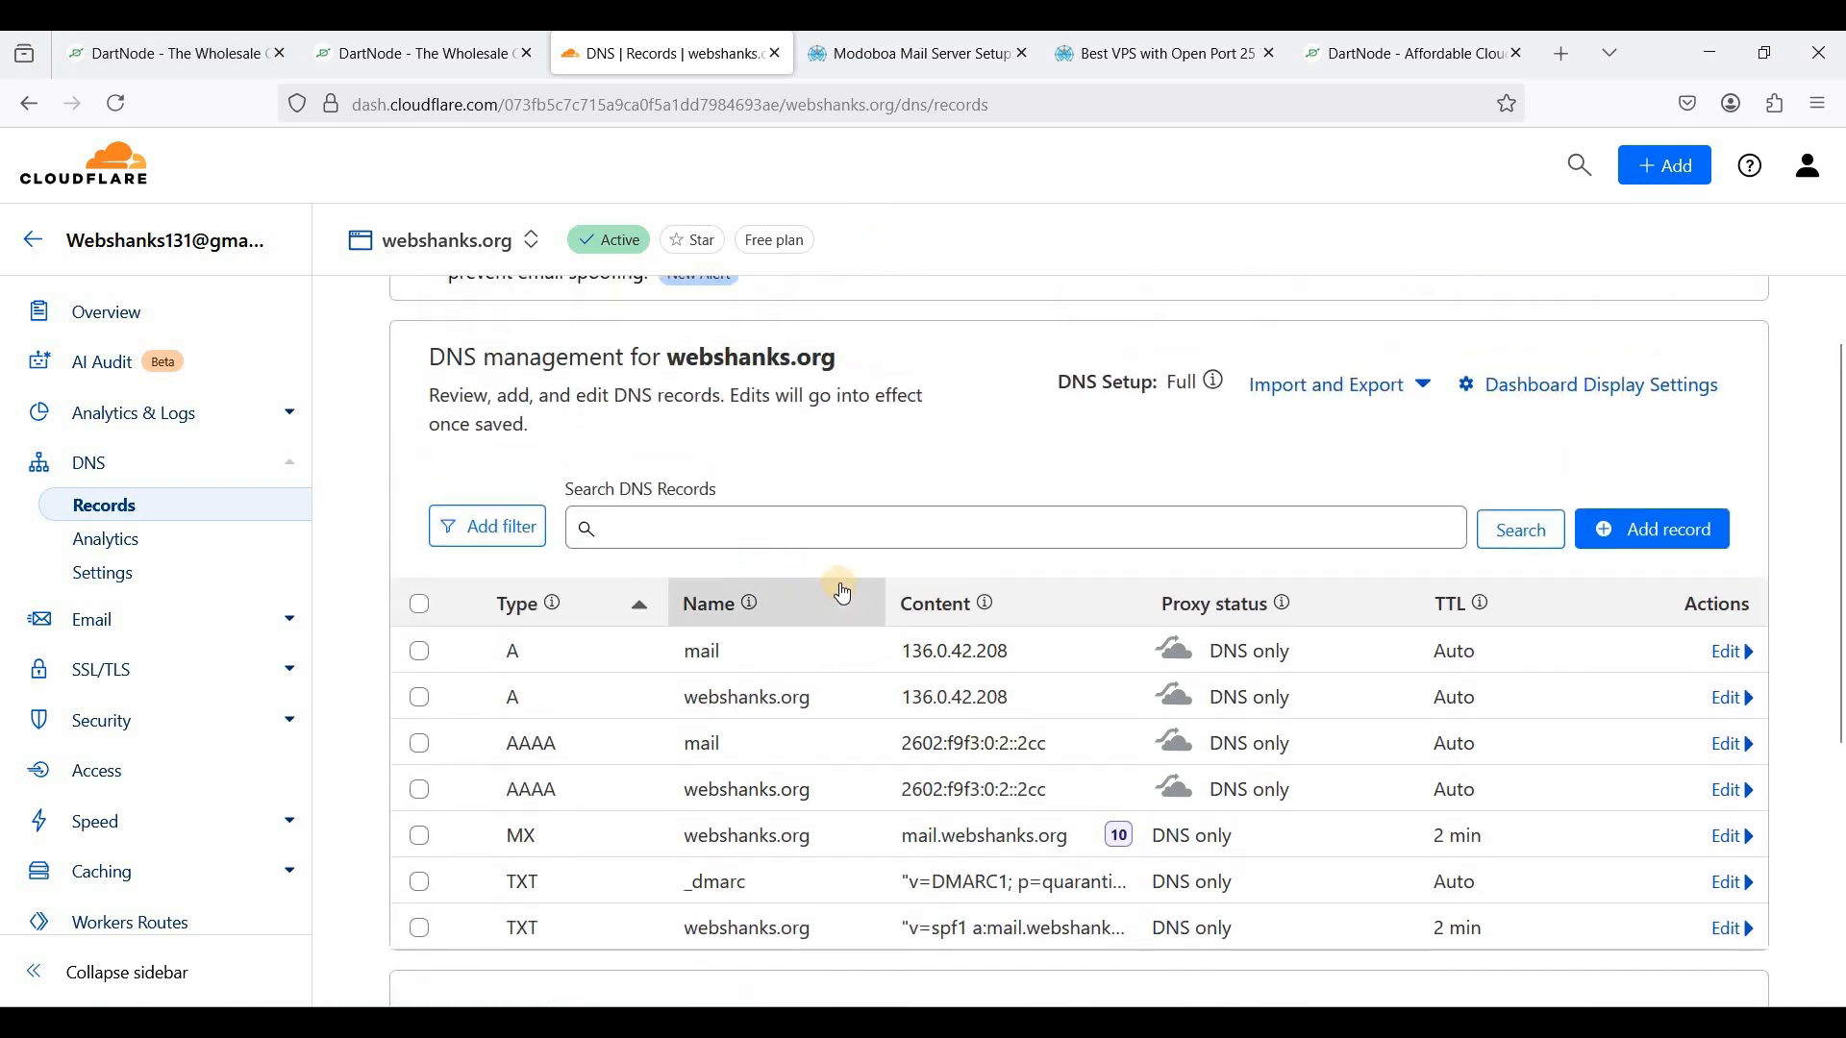
click(914, 60)
scroll(753, 548, down, 15)
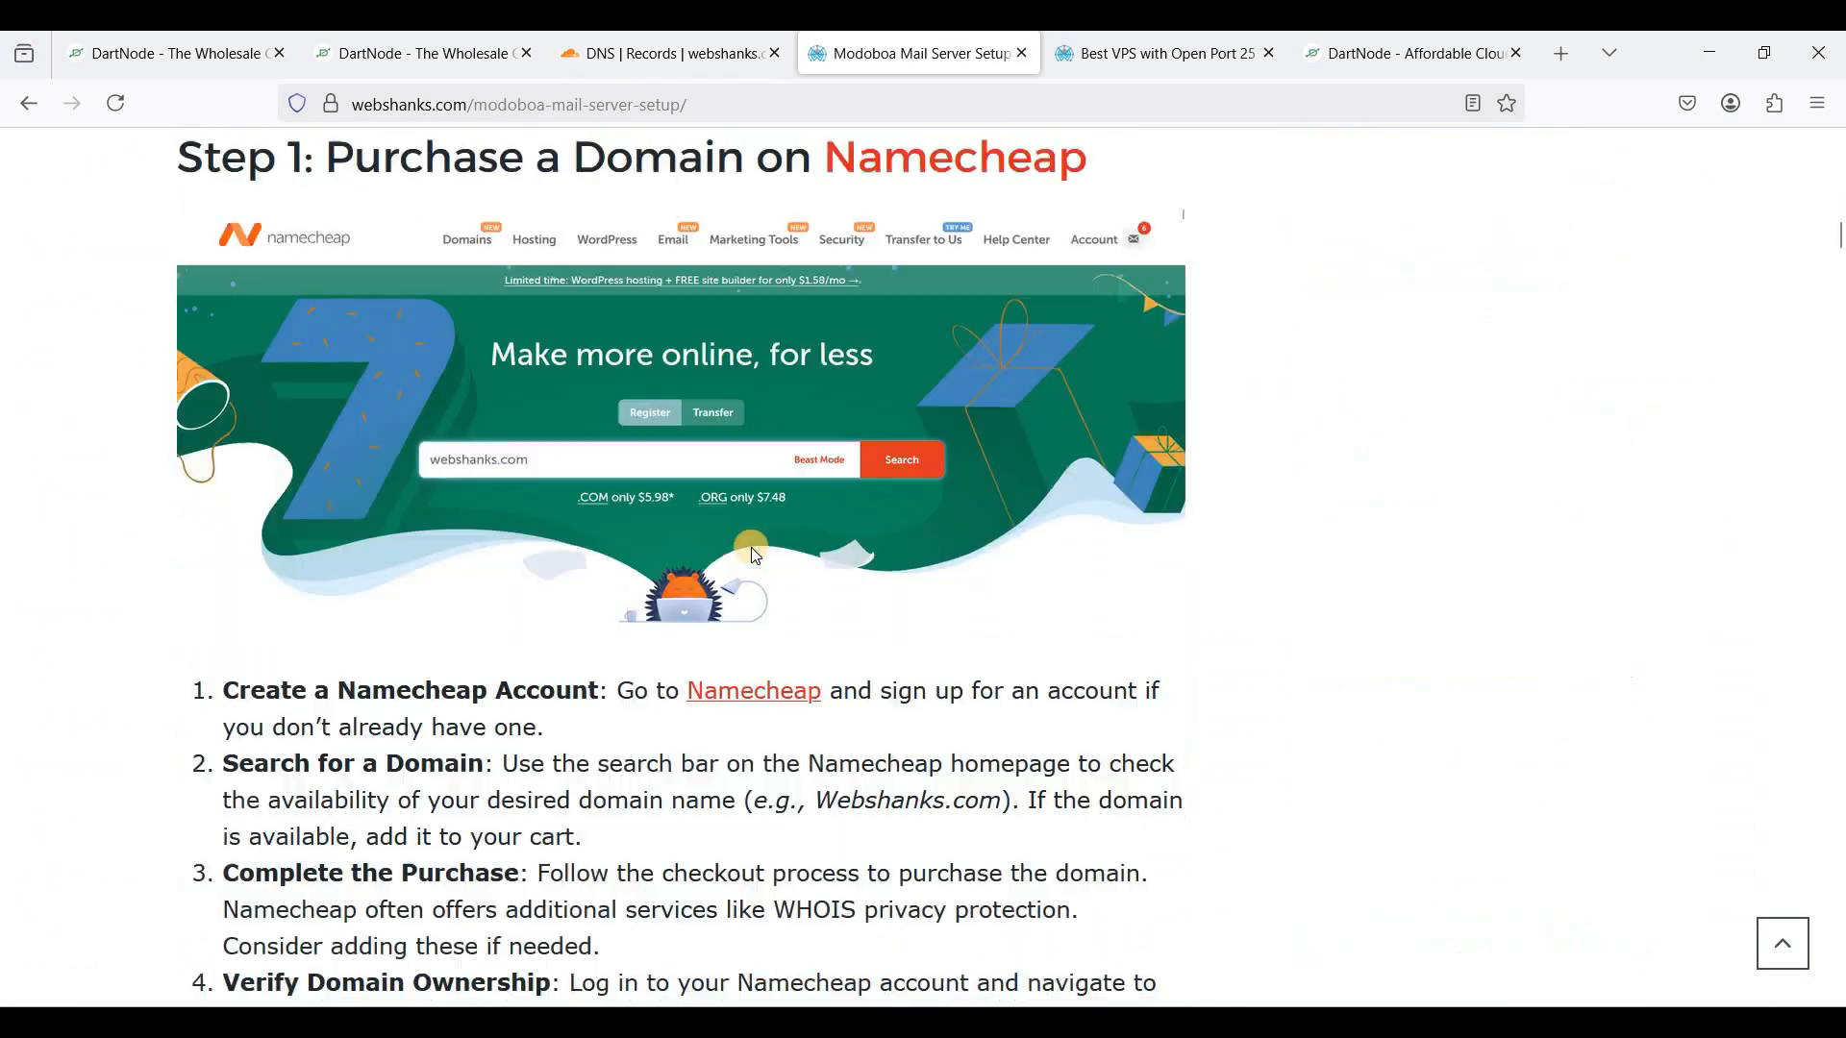
scroll(753, 553, up, 10)
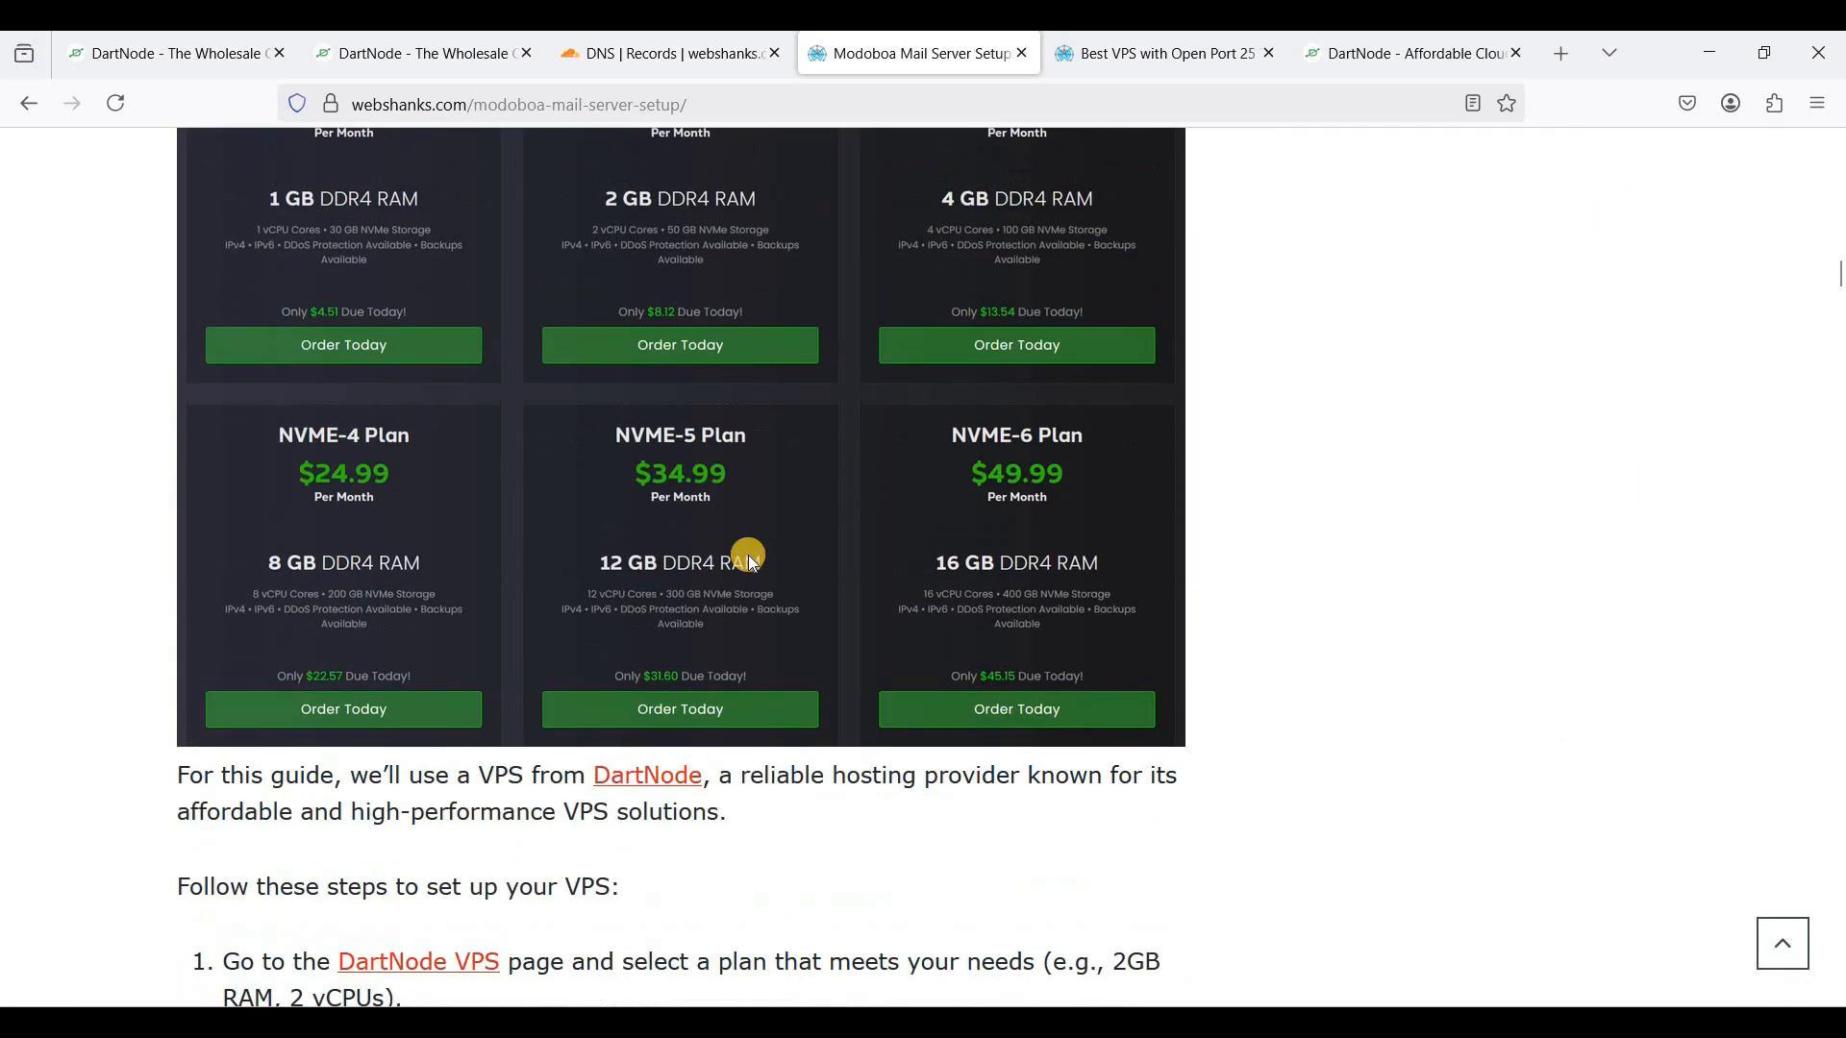
scroll(753, 565, up, 3)
scroll(746, 554, down, 15)
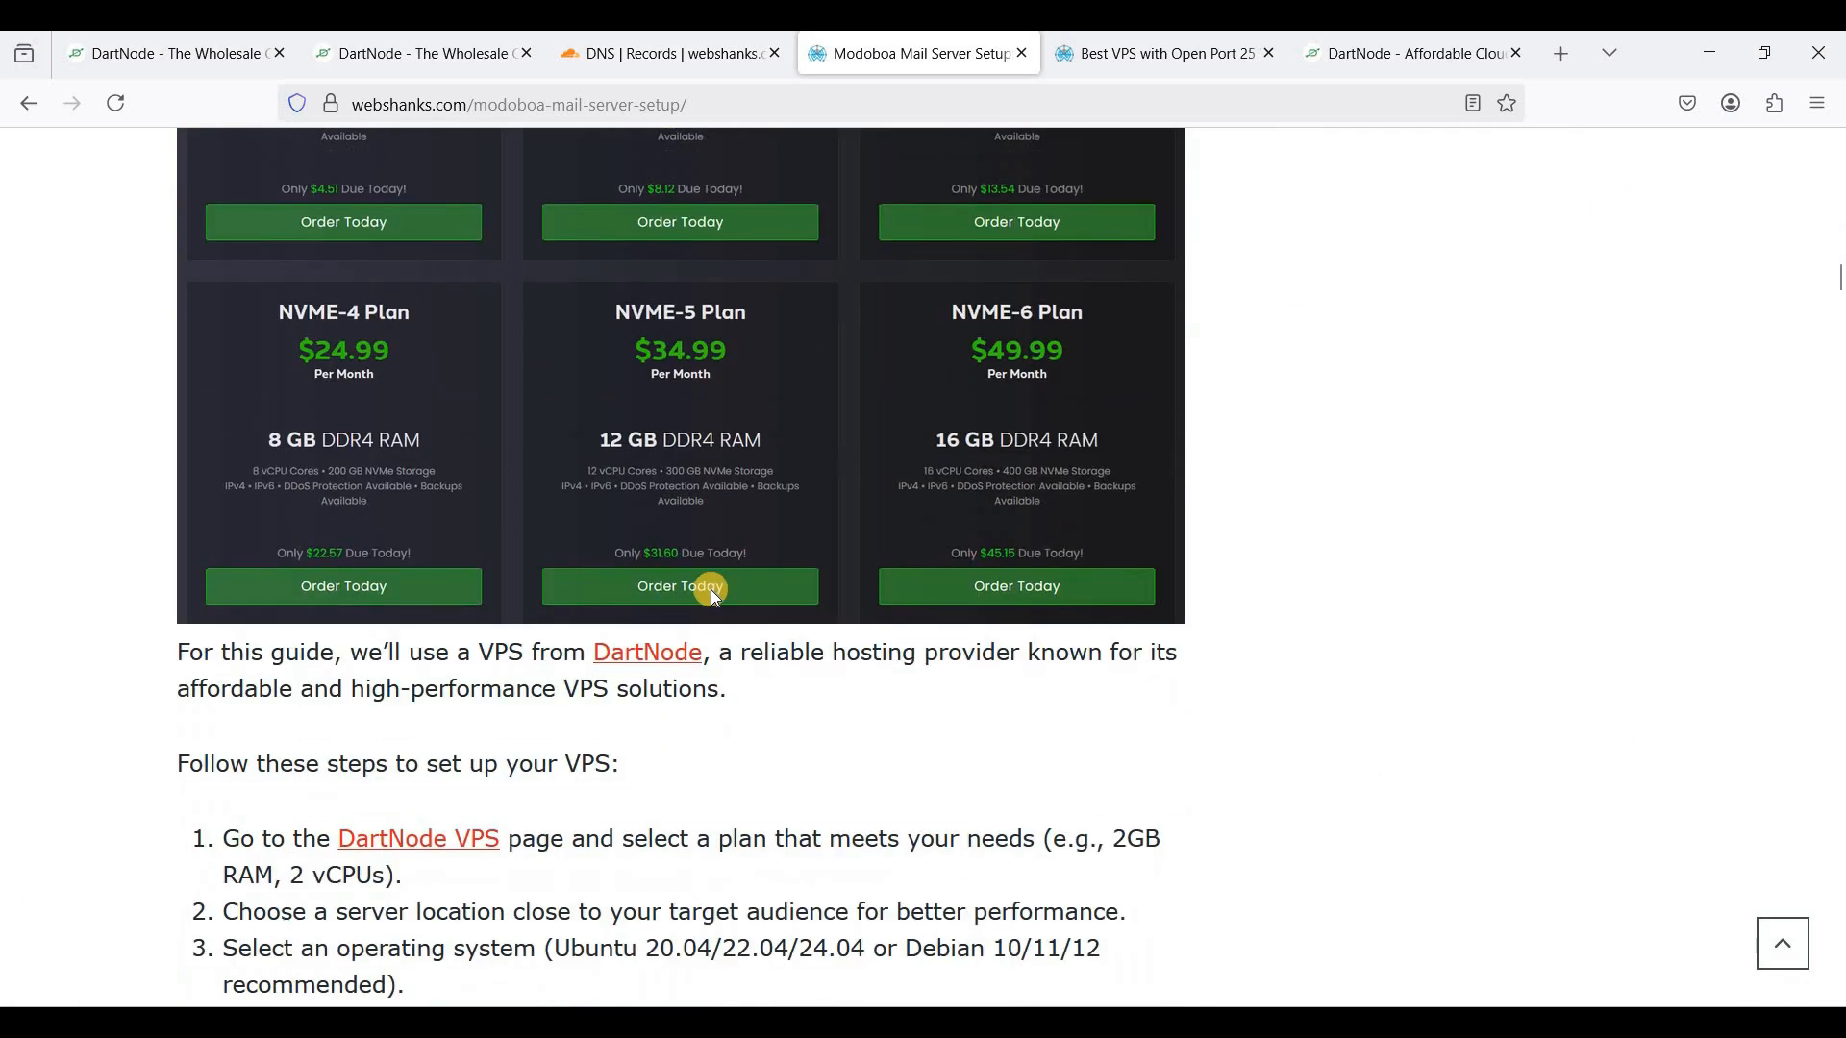
scroll(707, 590, down, 12)
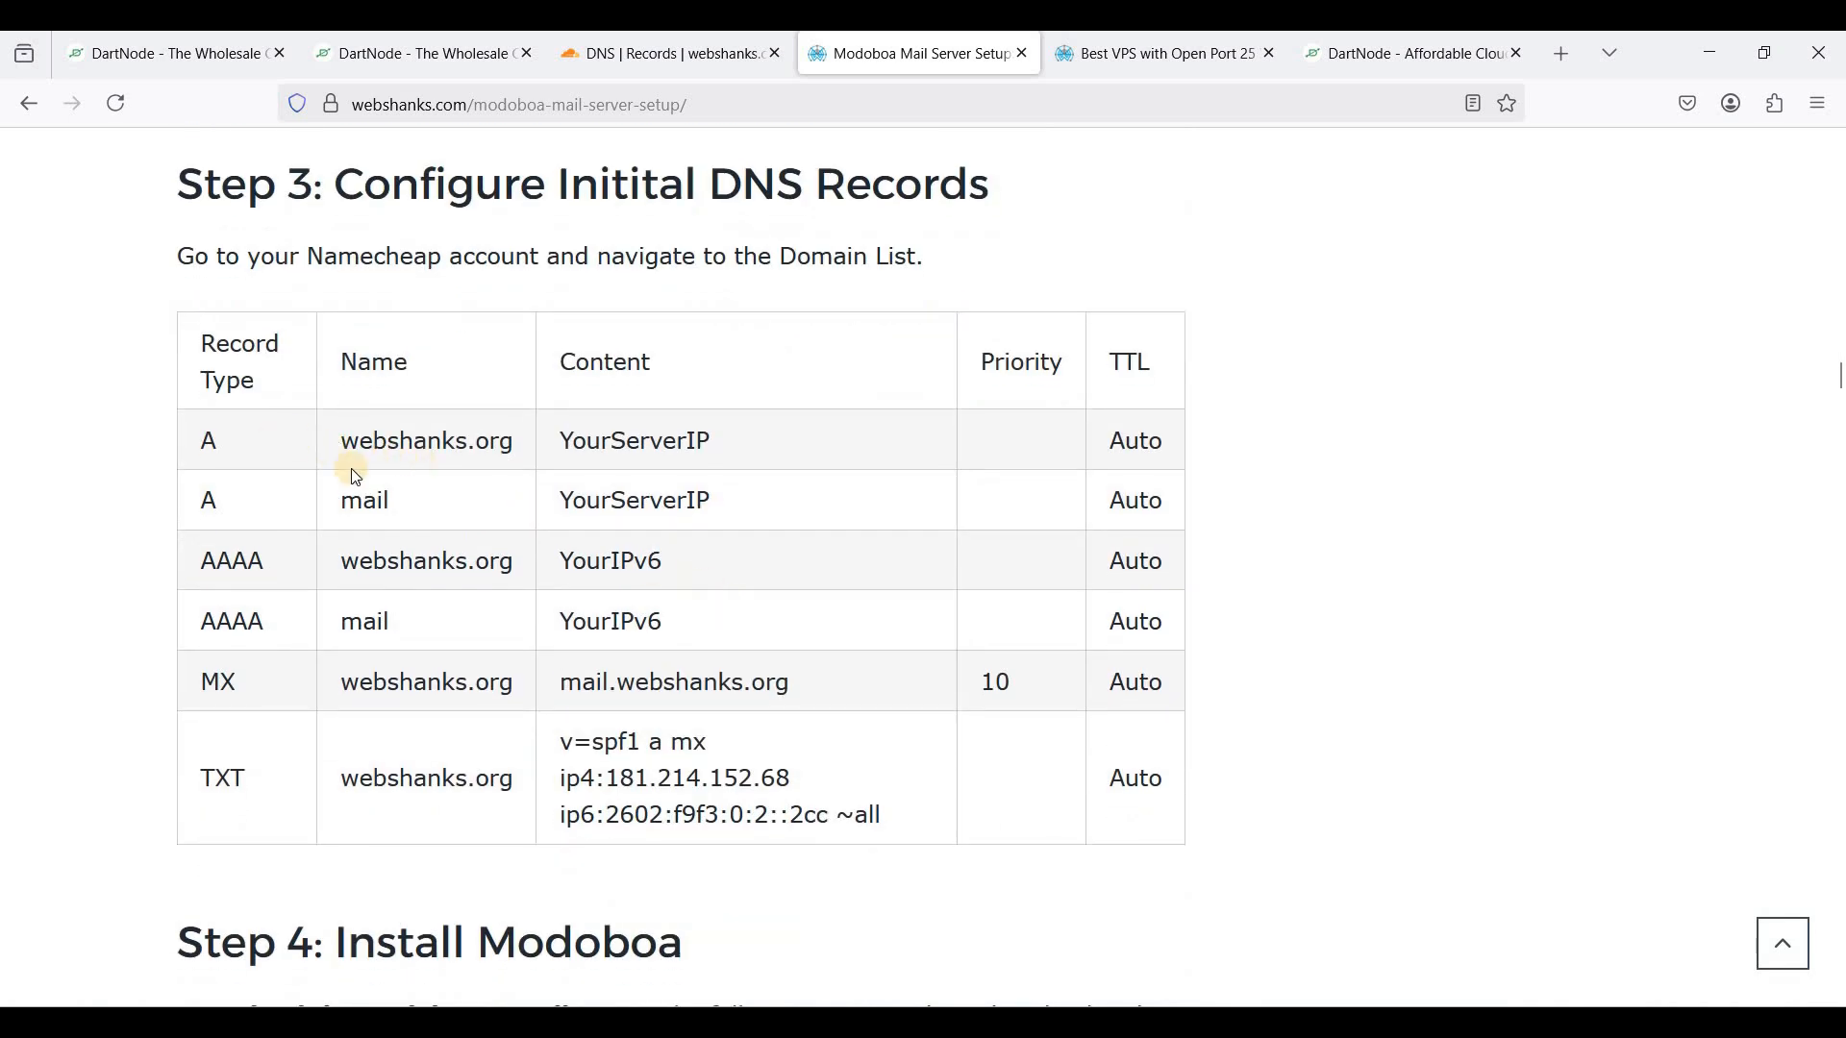
drag(211, 445, 445, 461)
click(506, 445)
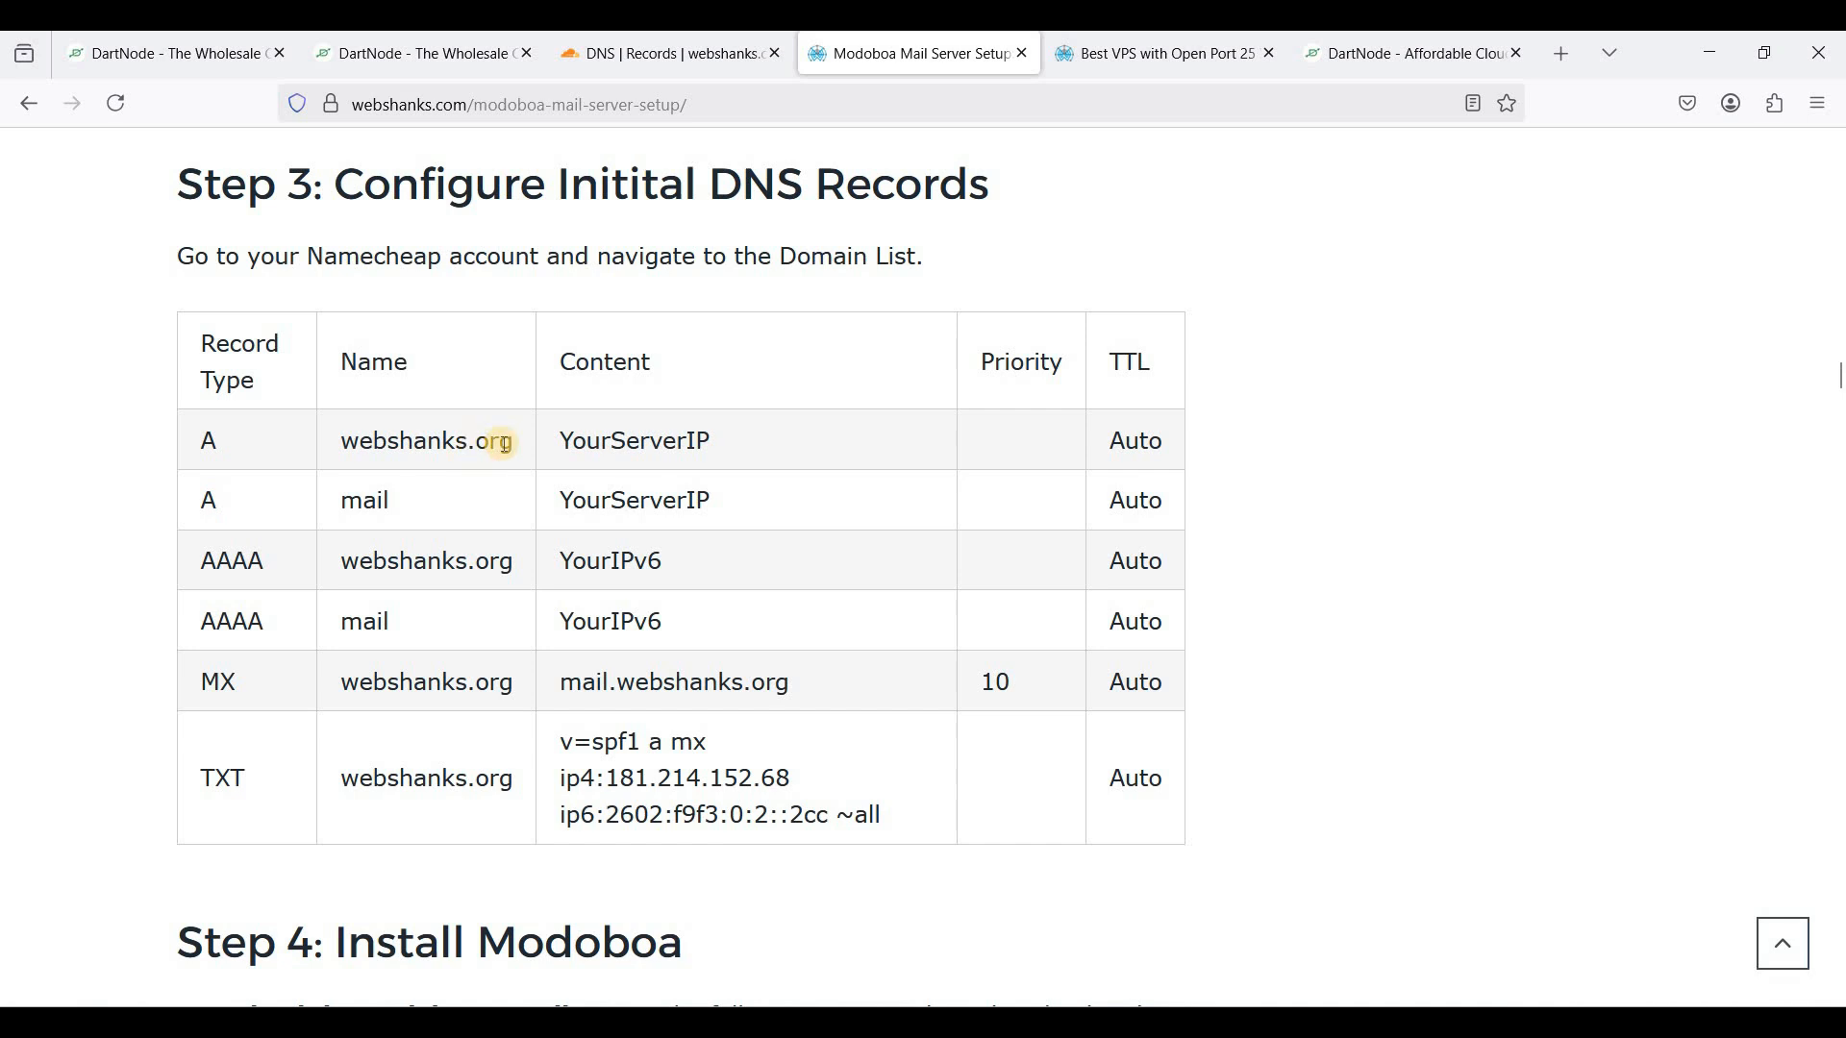
click(662, 68)
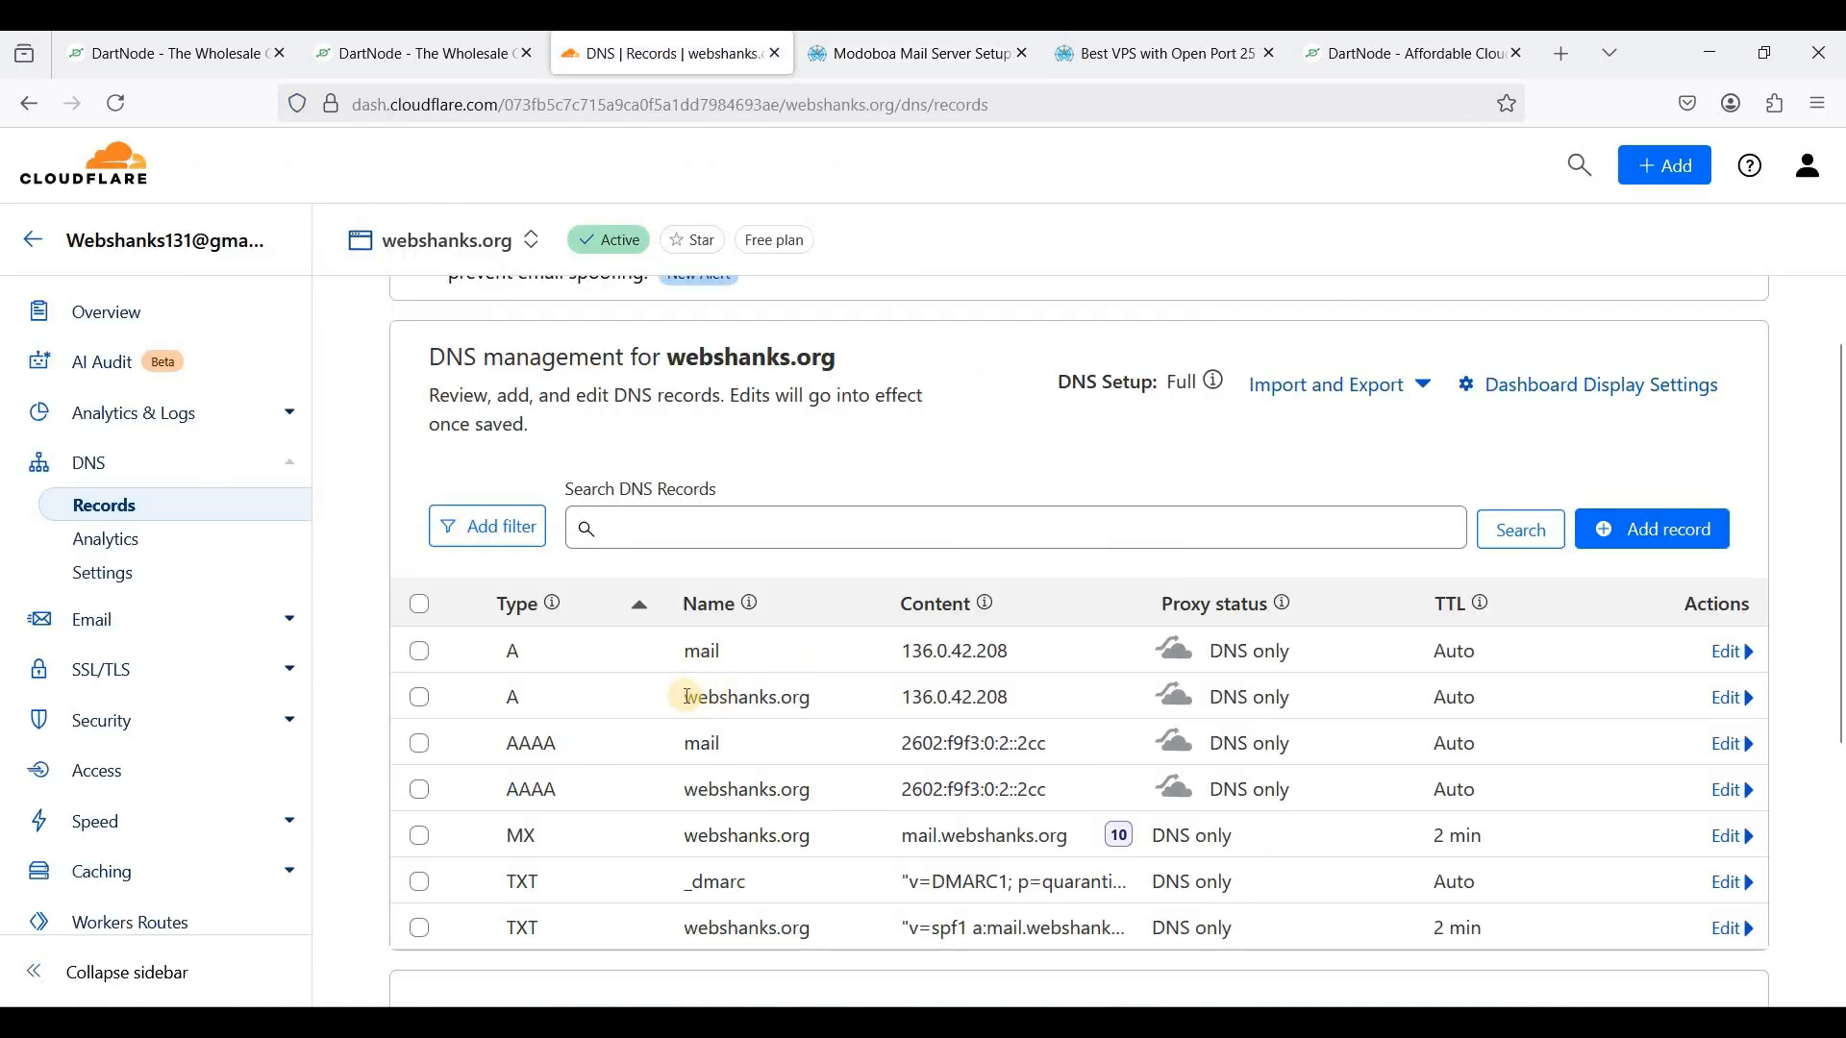
click(881, 60)
drag(337, 499, 434, 515)
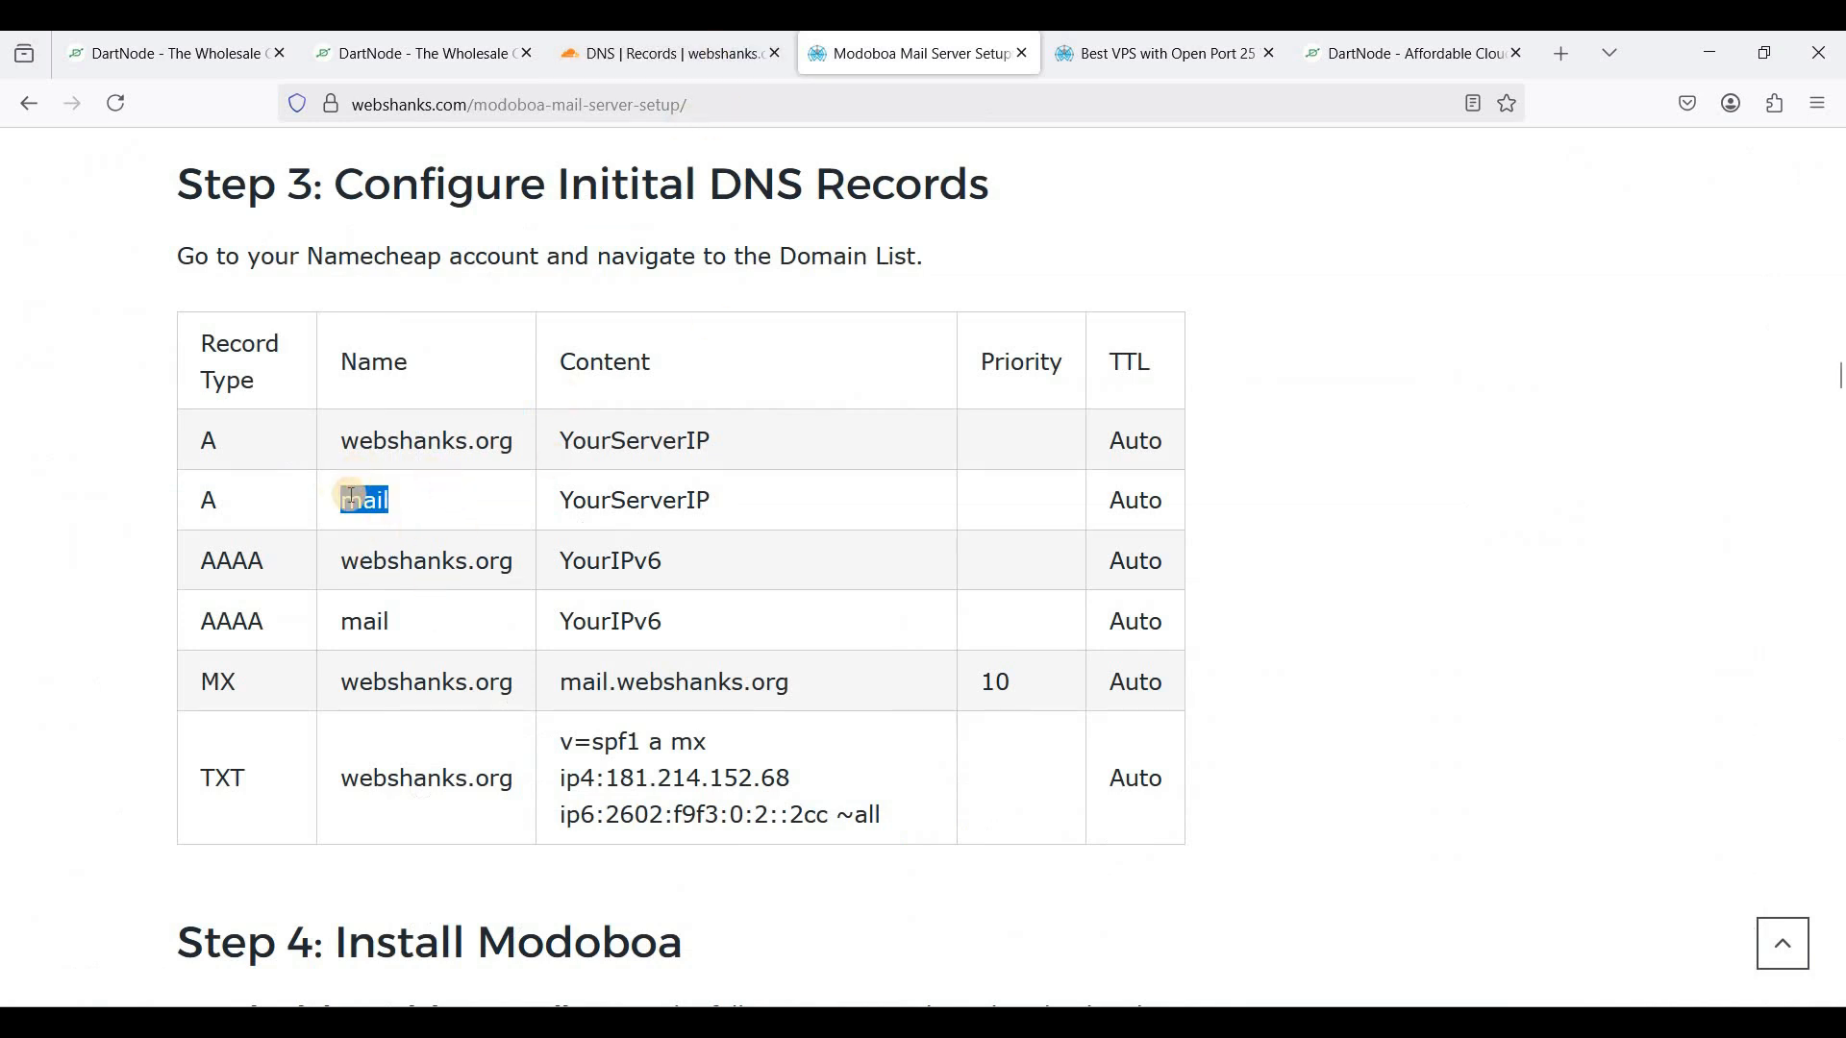
click(695, 48)
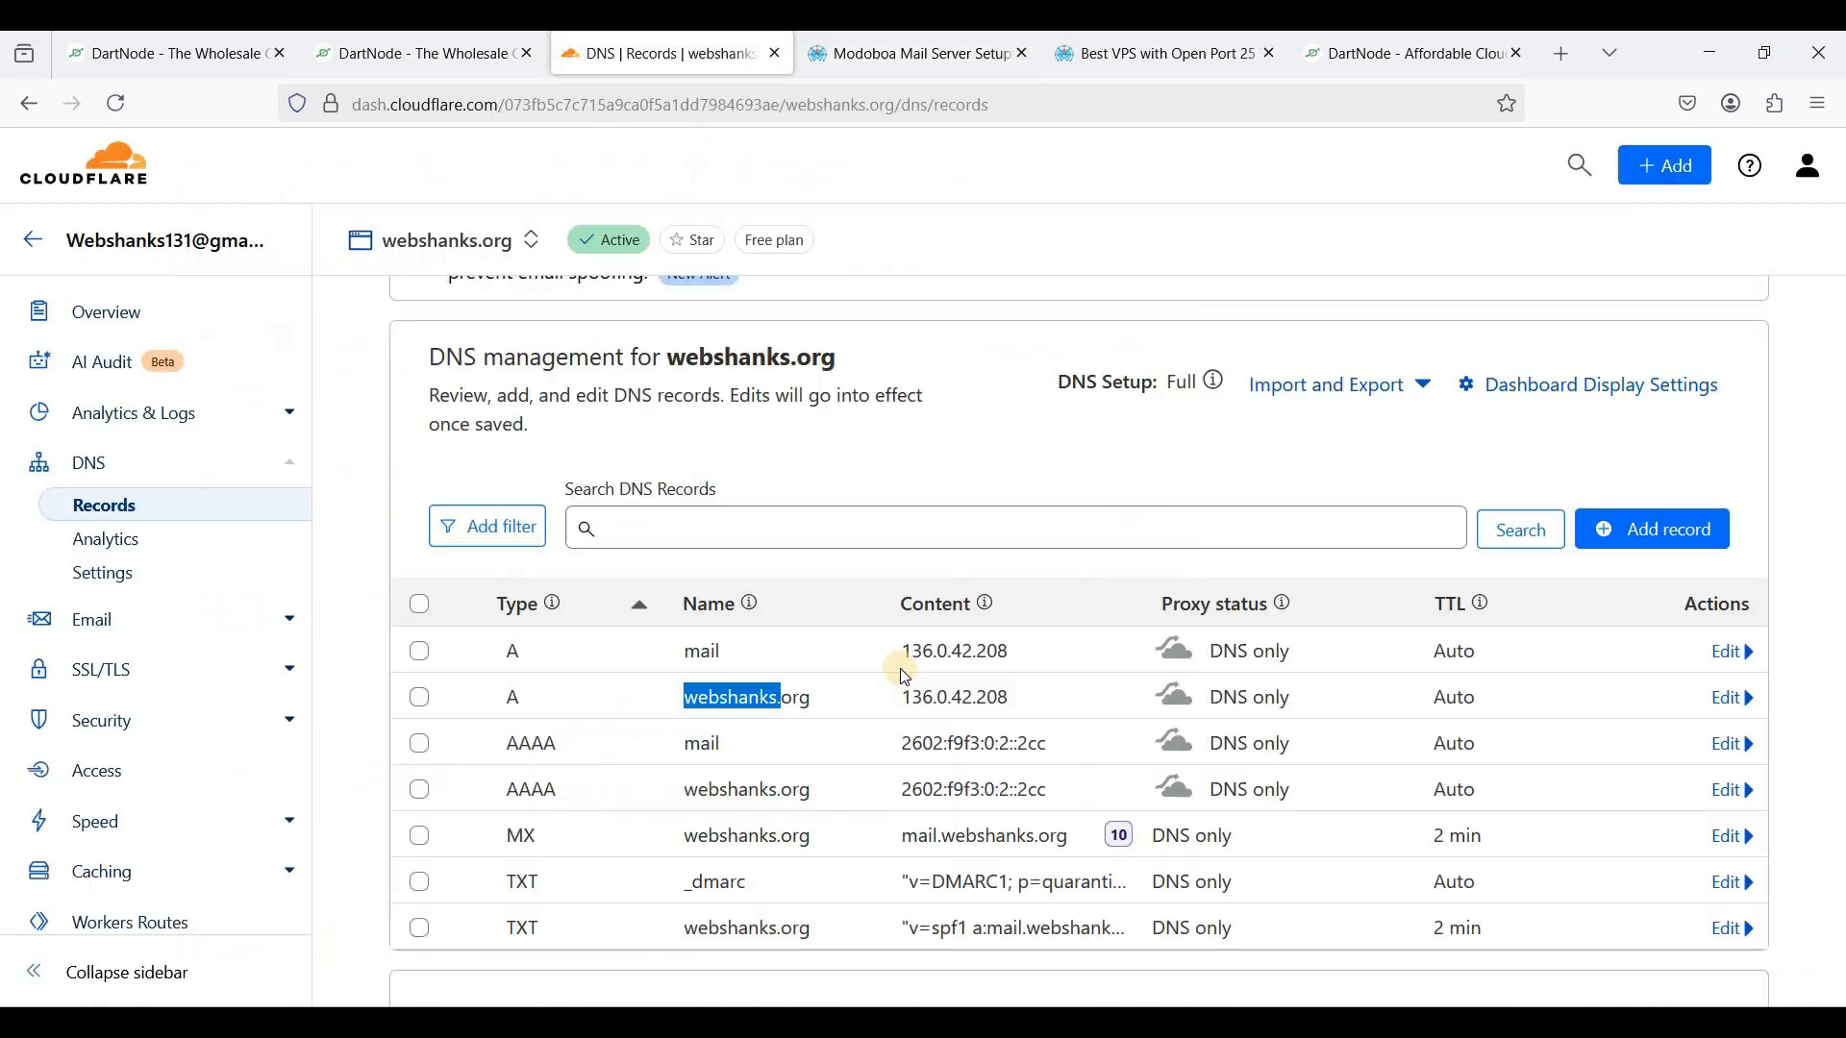
click(709, 690)
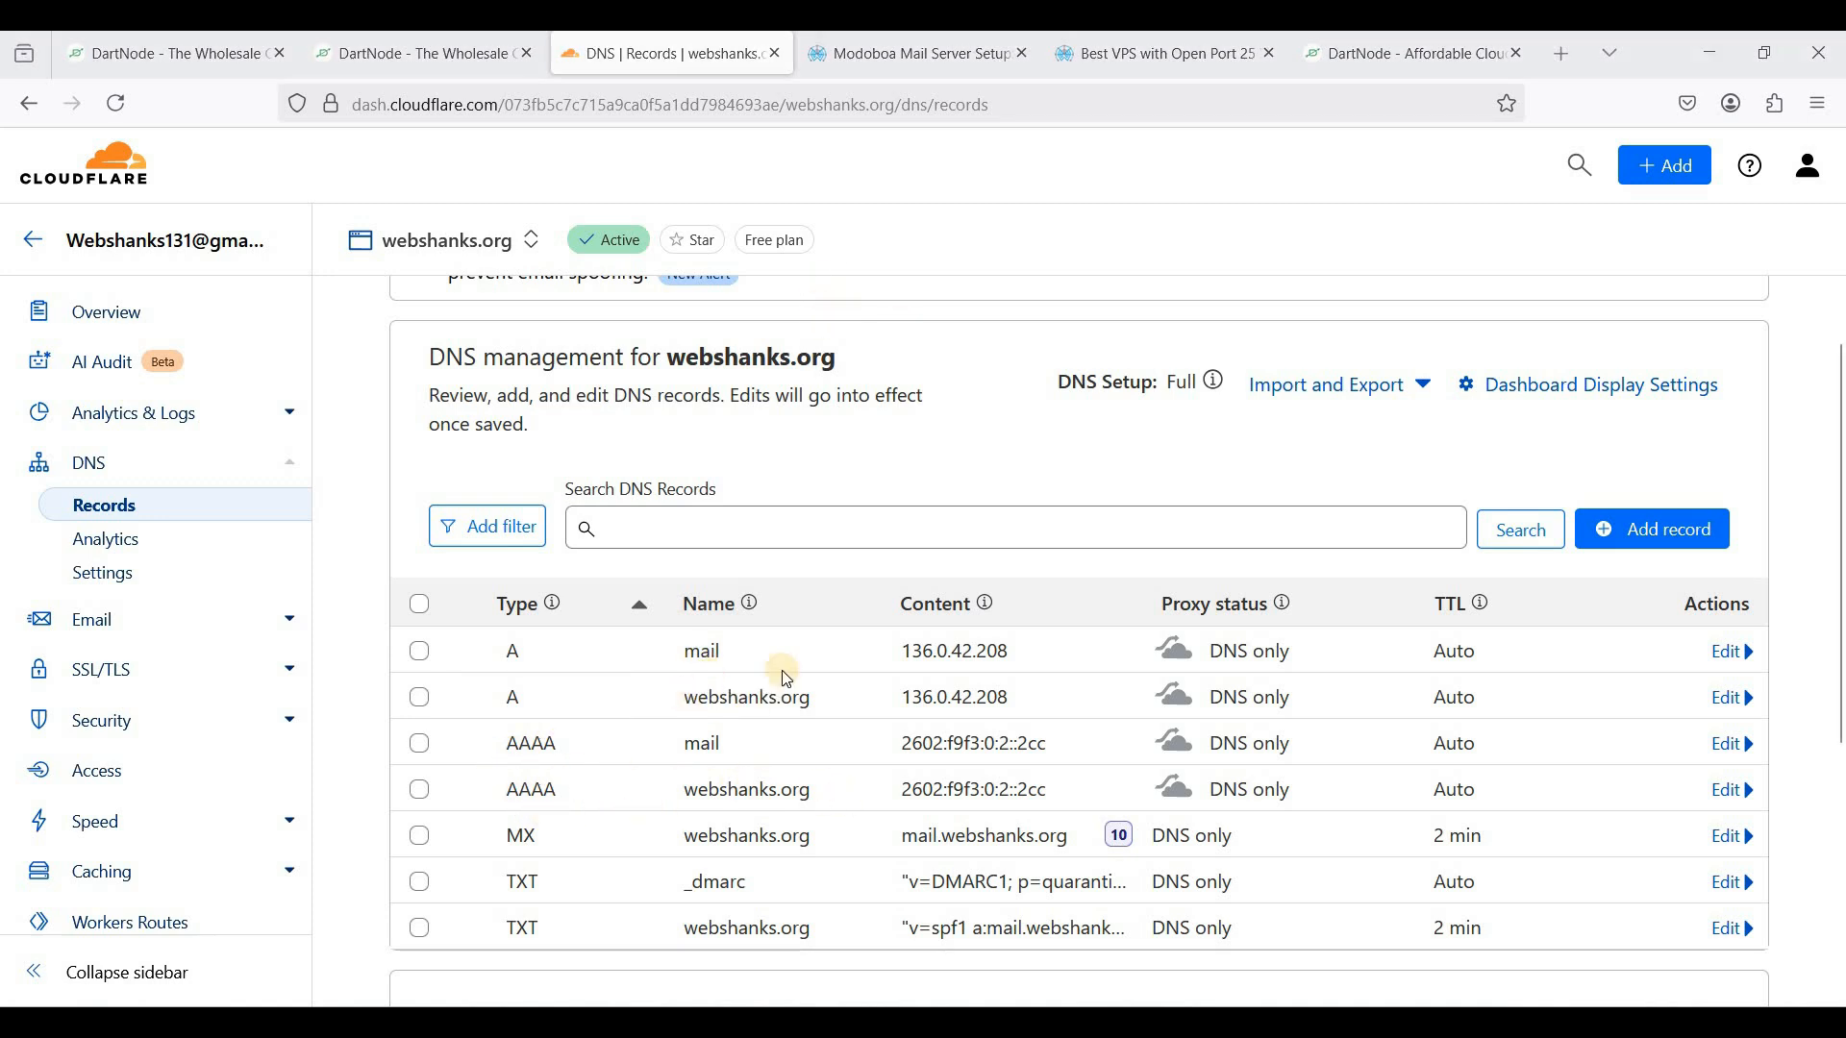
click(919, 59)
drag(341, 685, 519, 688)
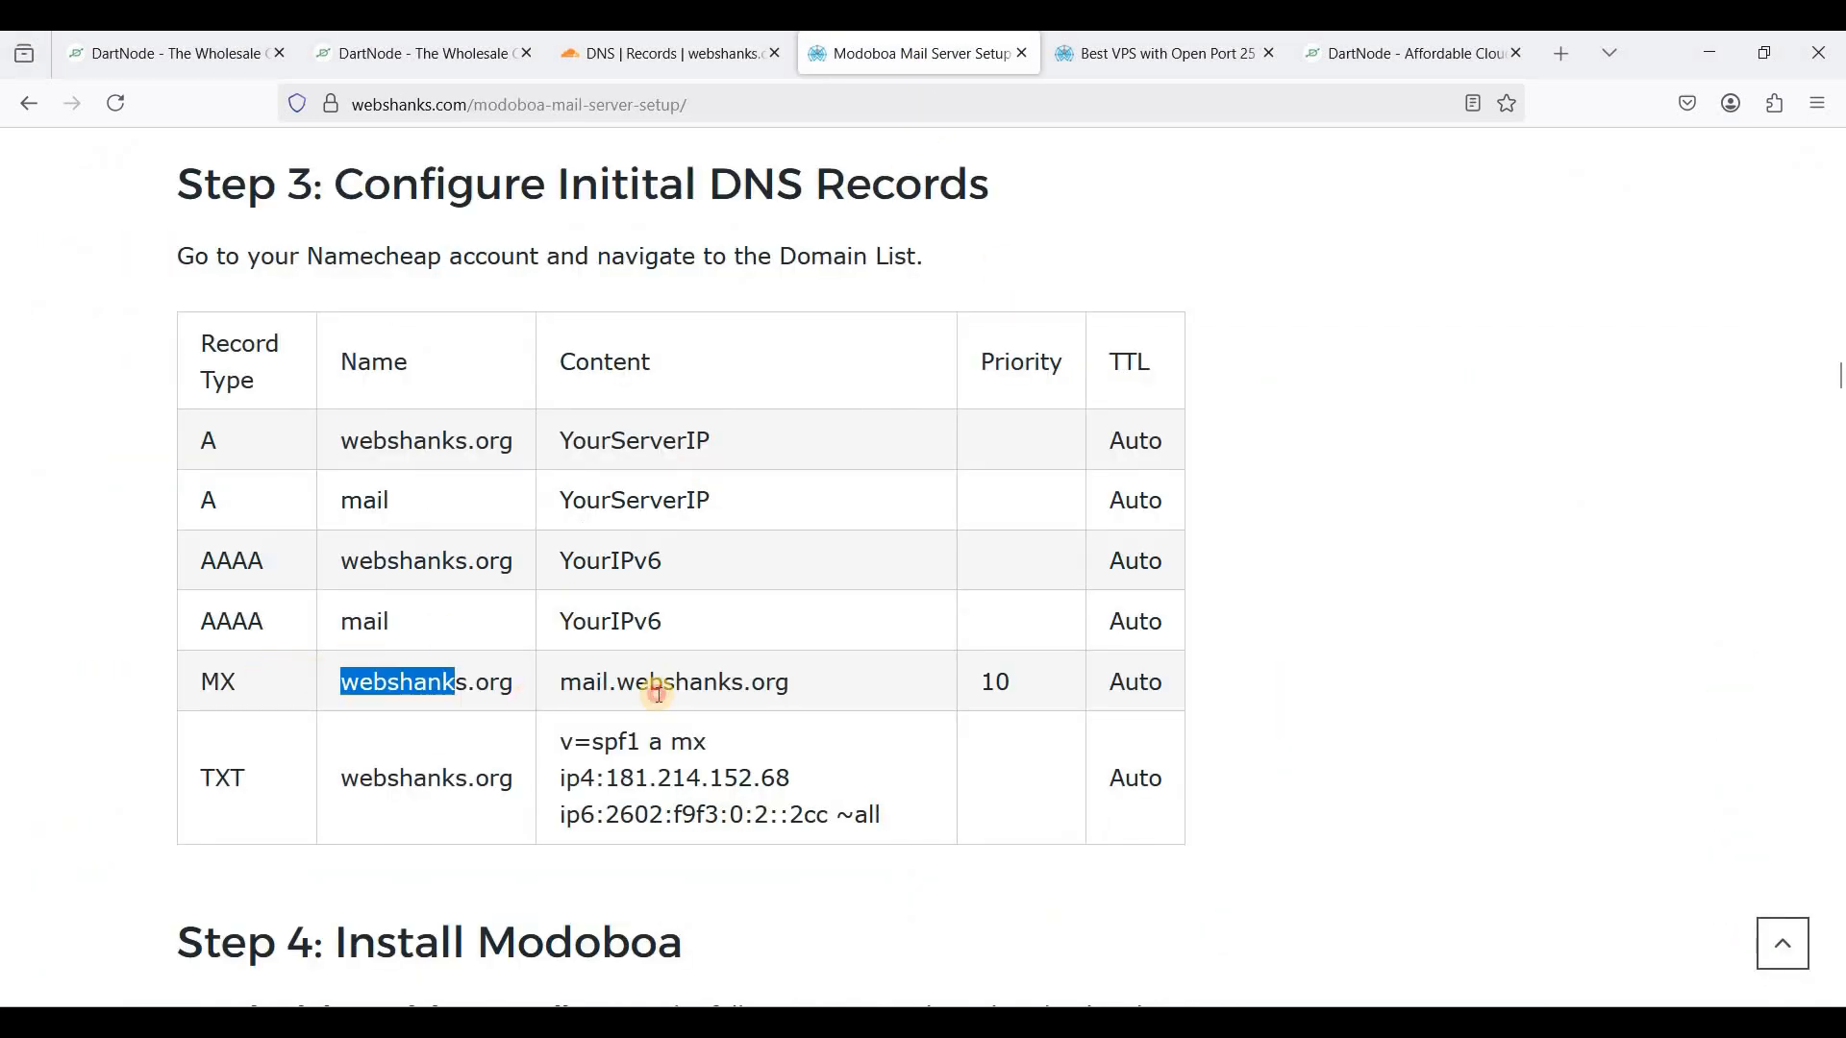
drag(650, 688, 661, 686)
click(673, 60)
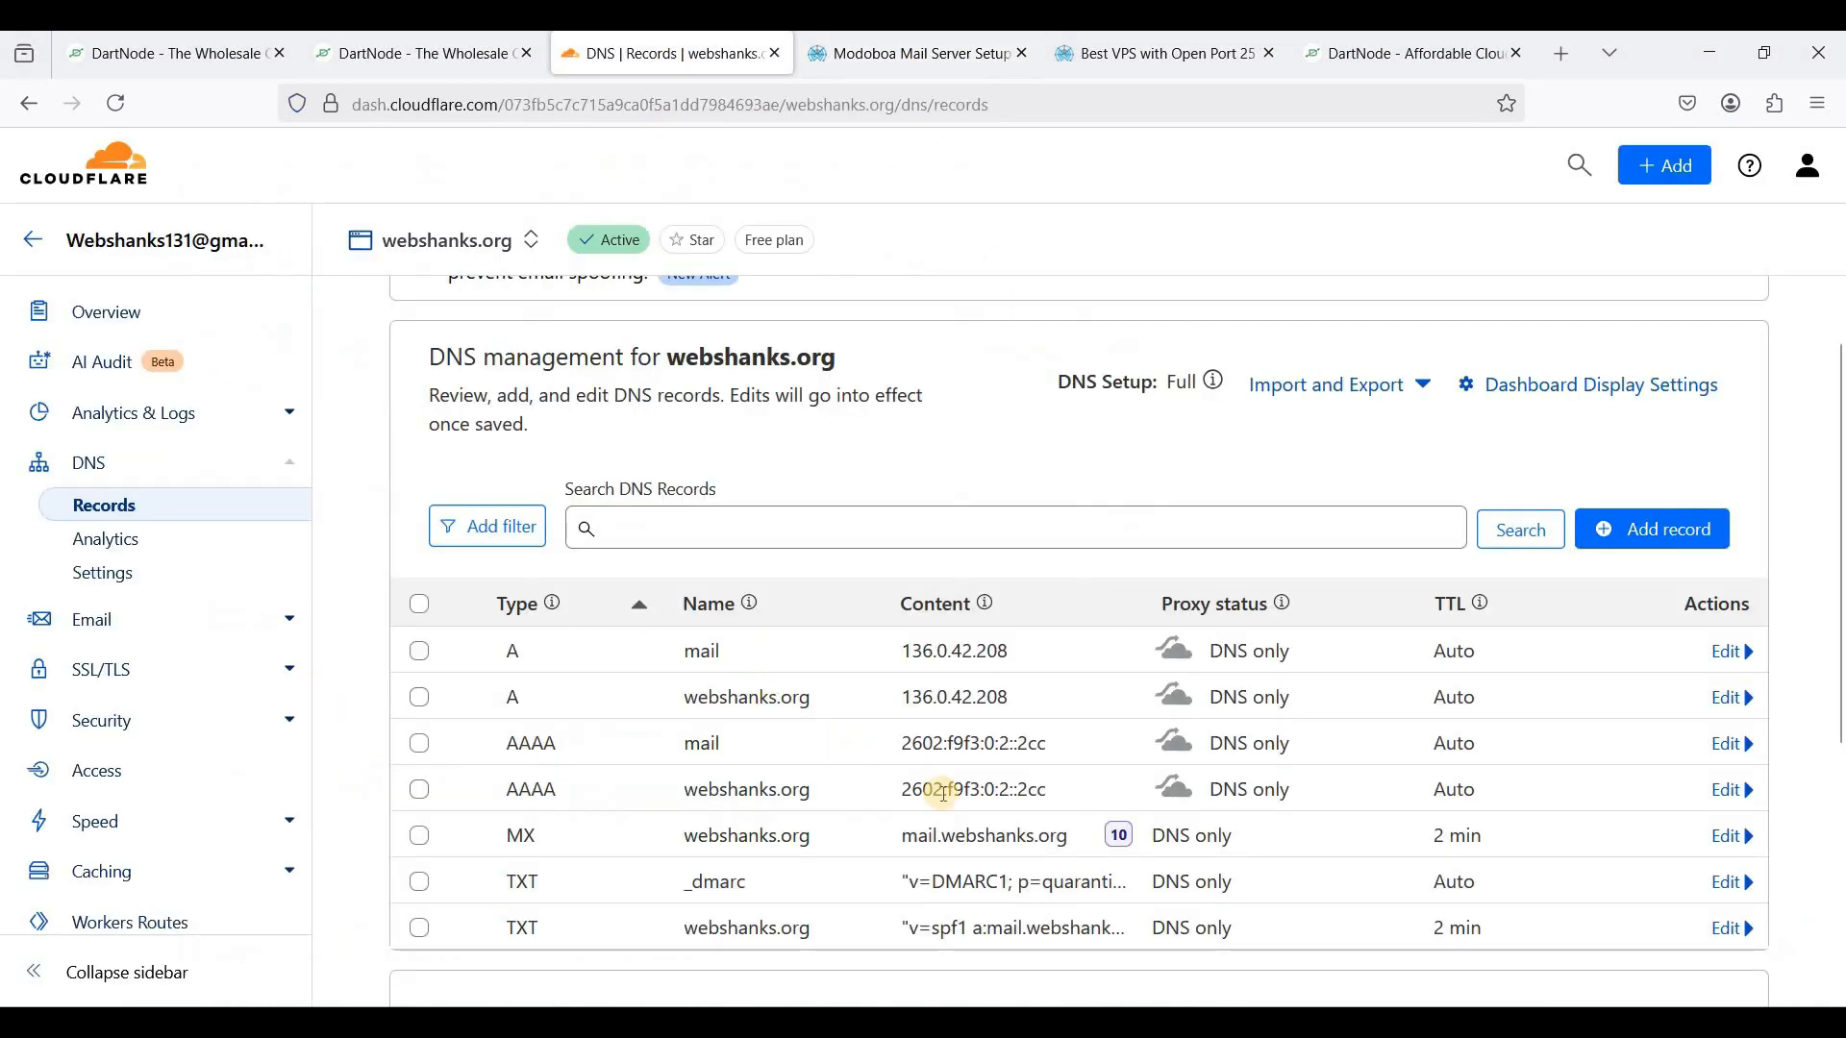
scroll(962, 795, down, 2)
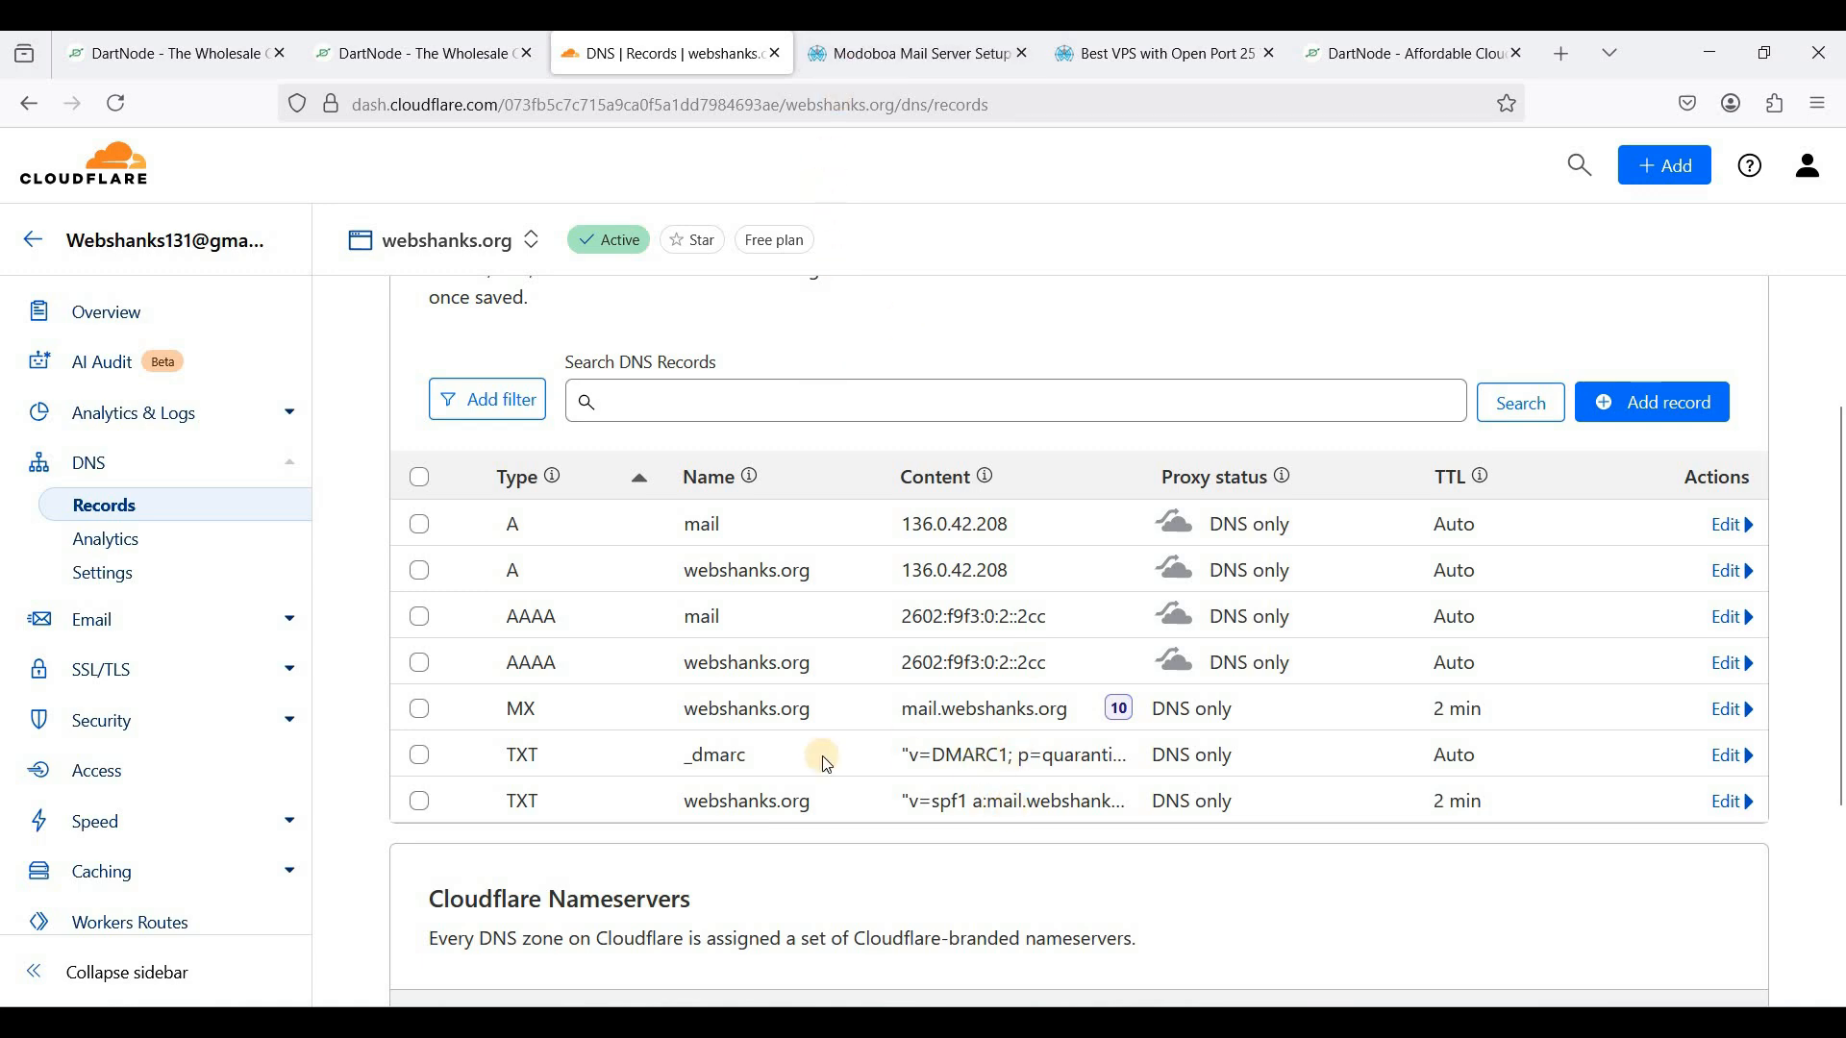
click(904, 54)
scroll(504, 413, up, 2)
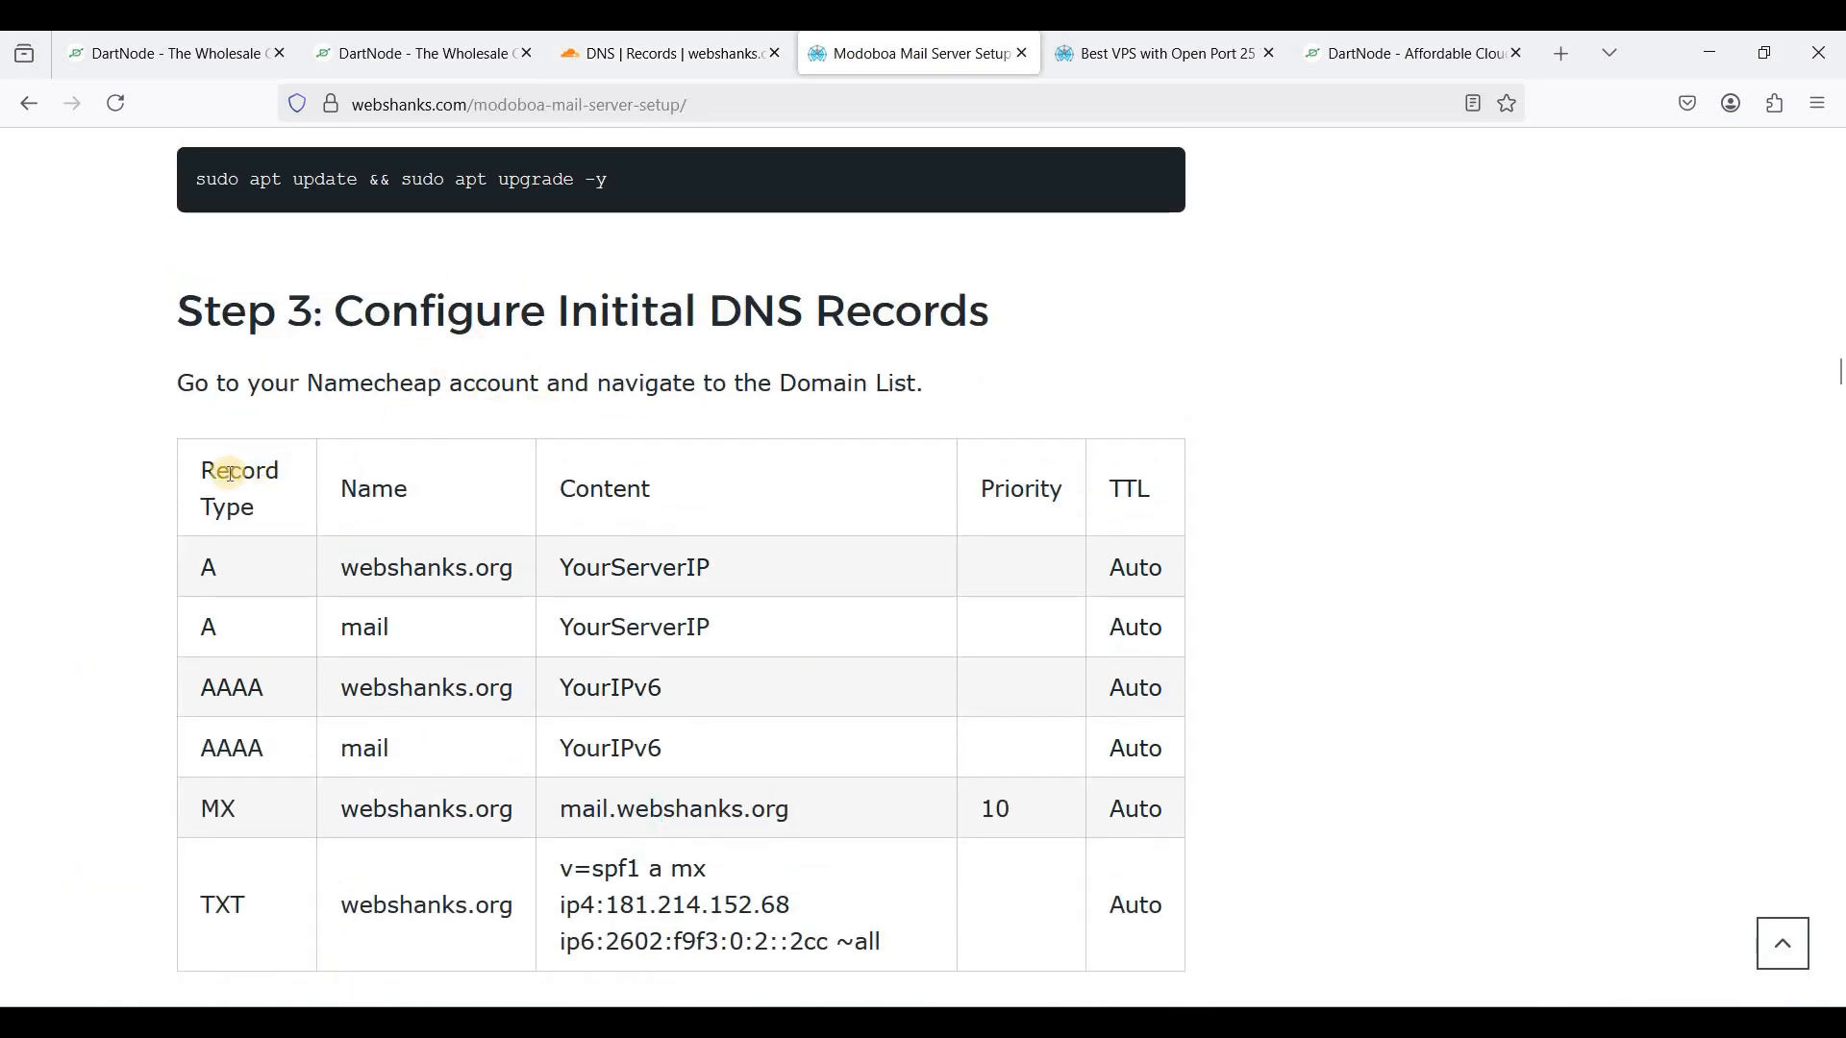
drag(192, 471, 832, 690)
click(844, 564)
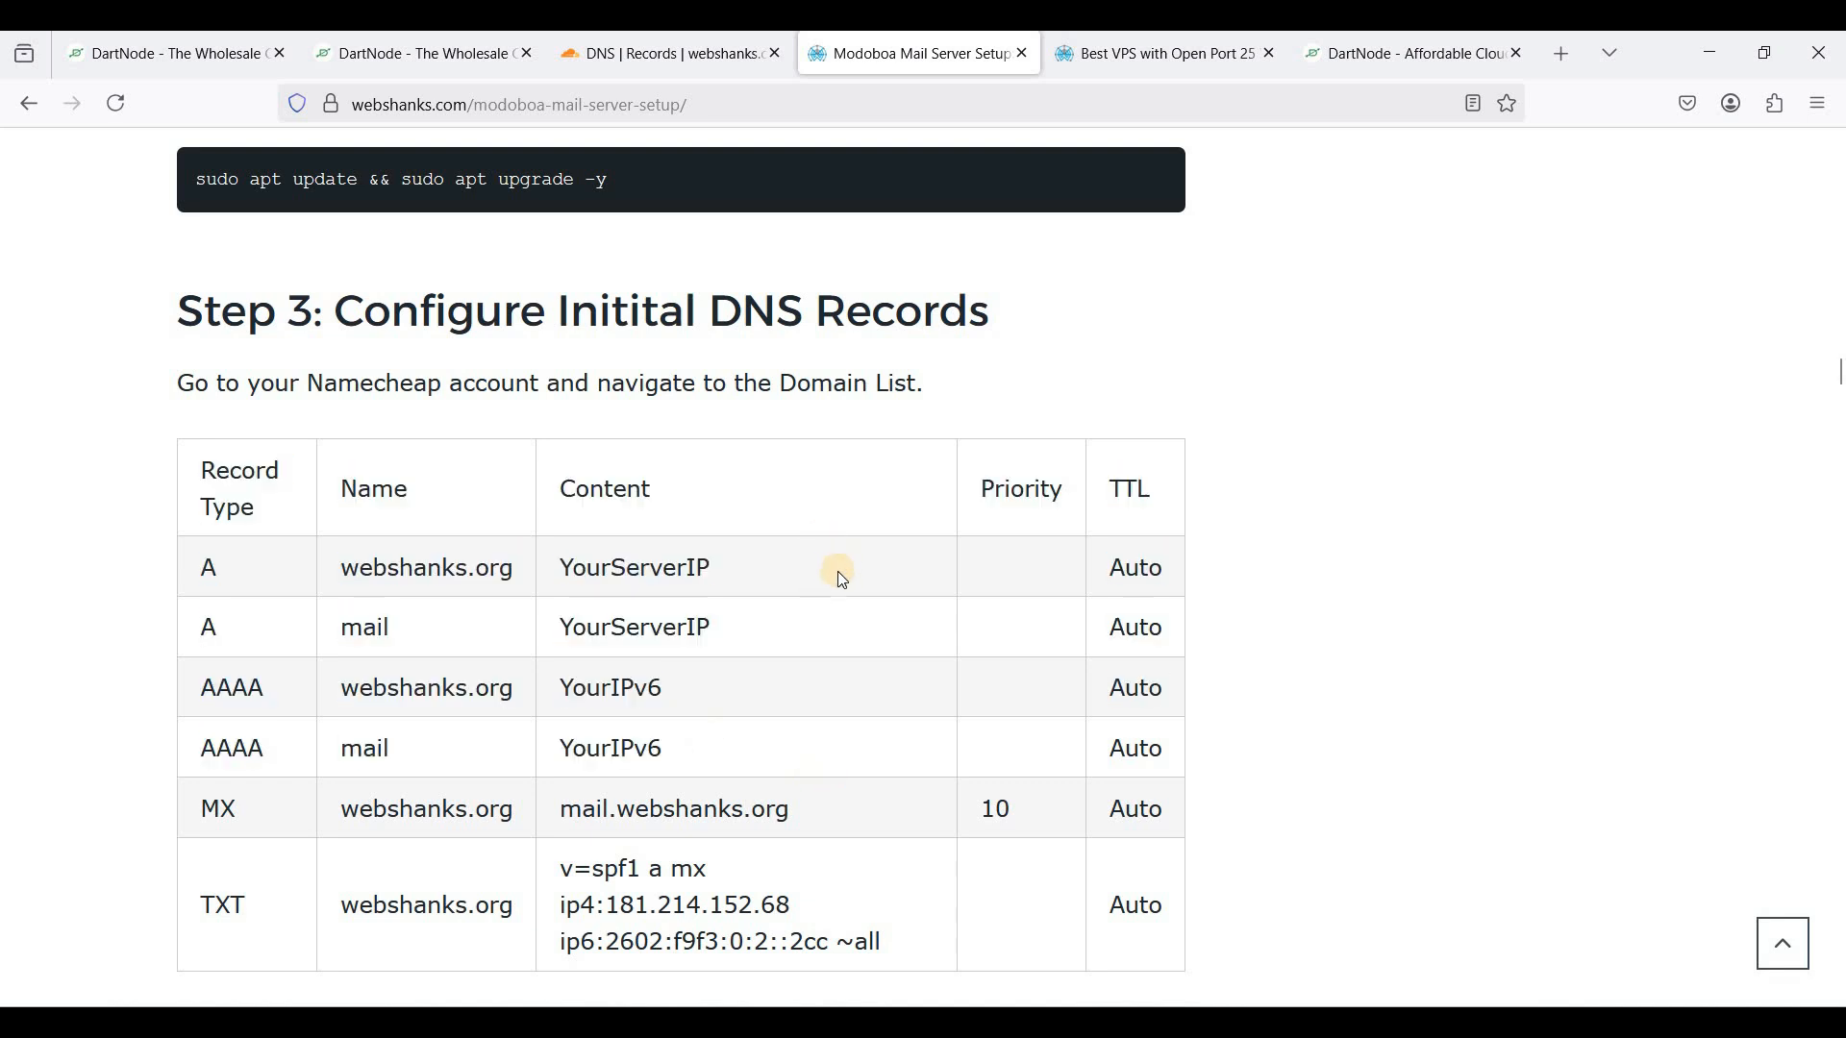
- Connect Bitvise to 136.0.42.208 and accept and save the server's host key
click(183, 50)
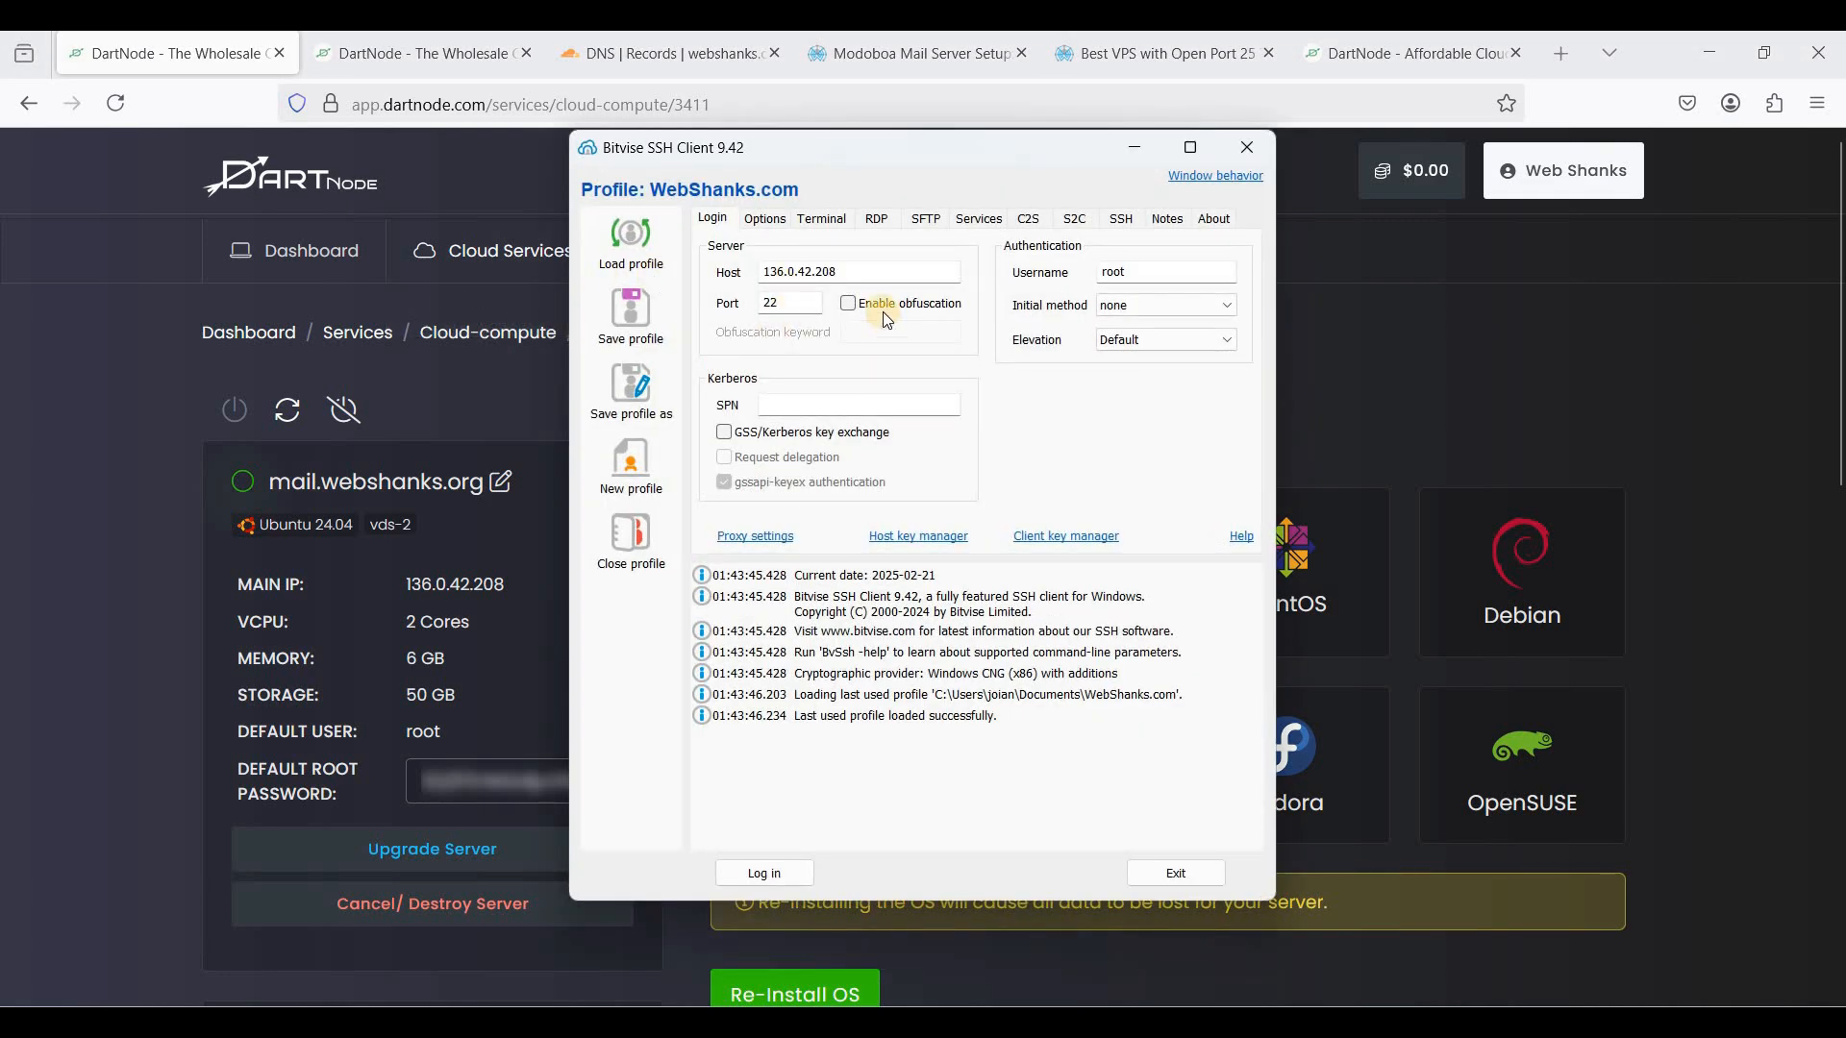
click(894, 279)
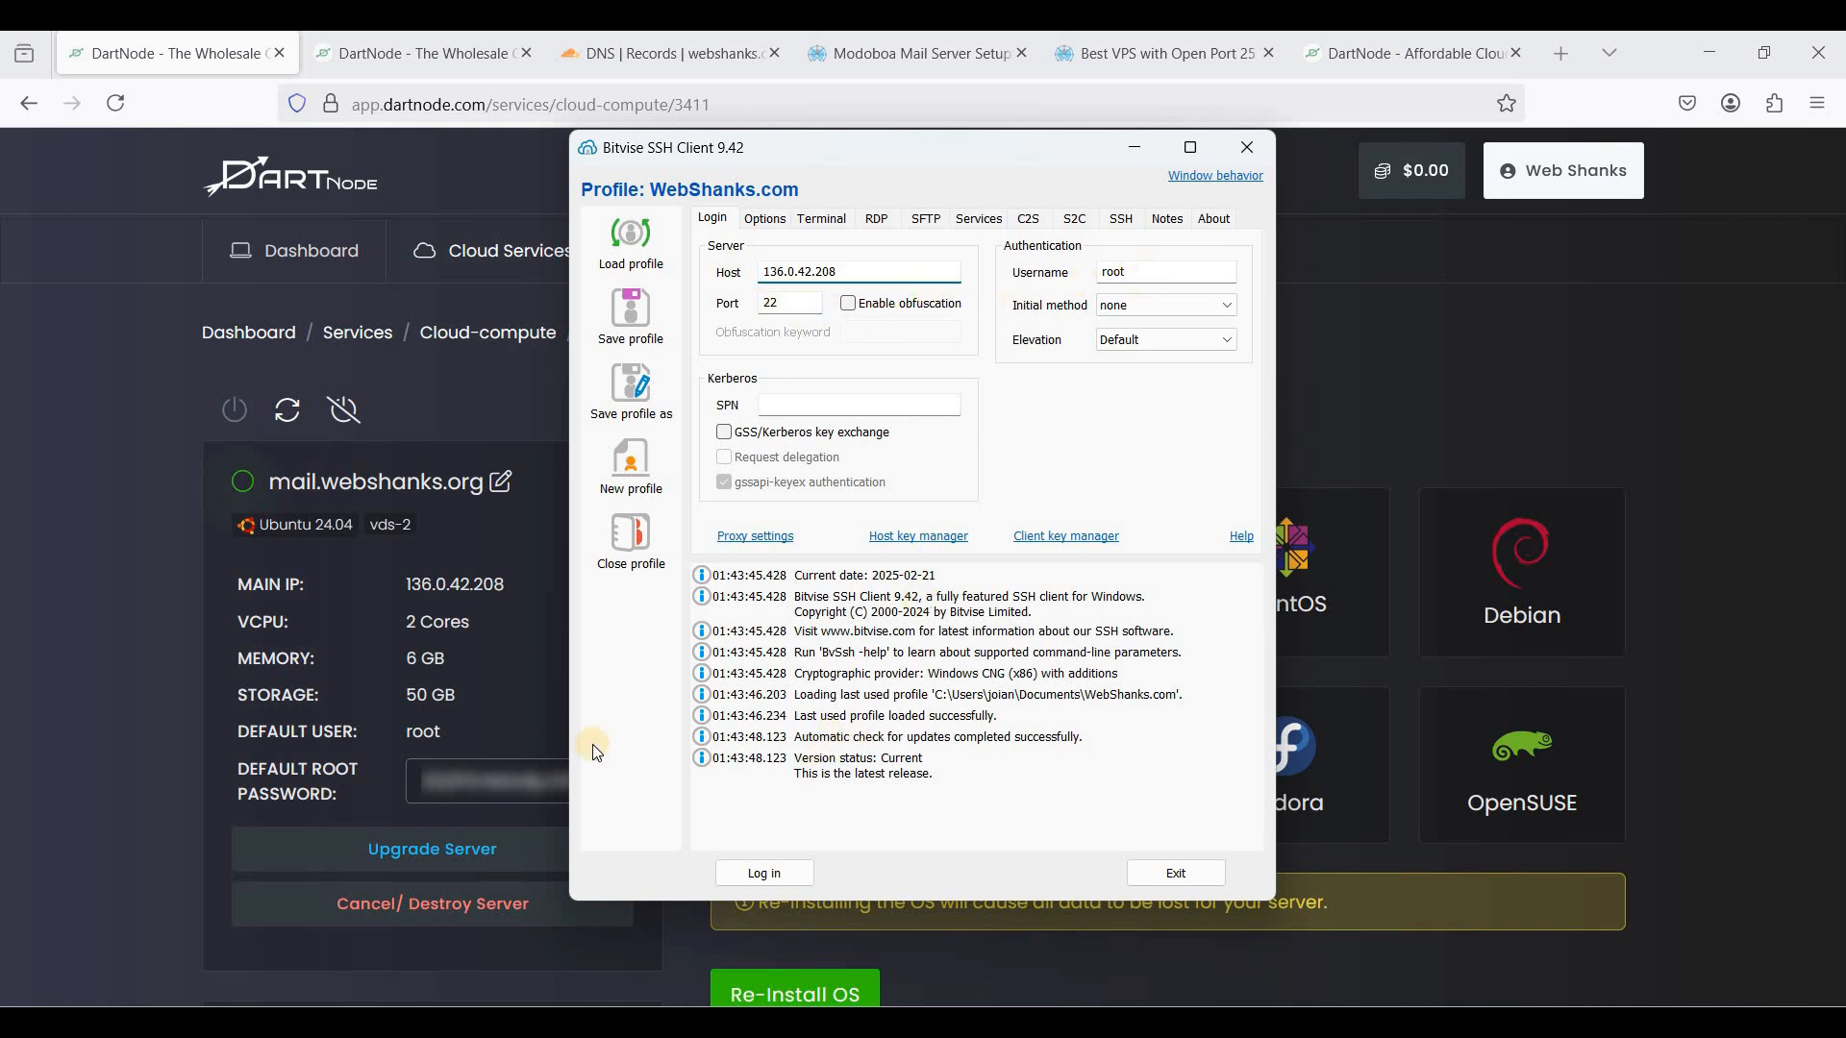
click(800, 870)
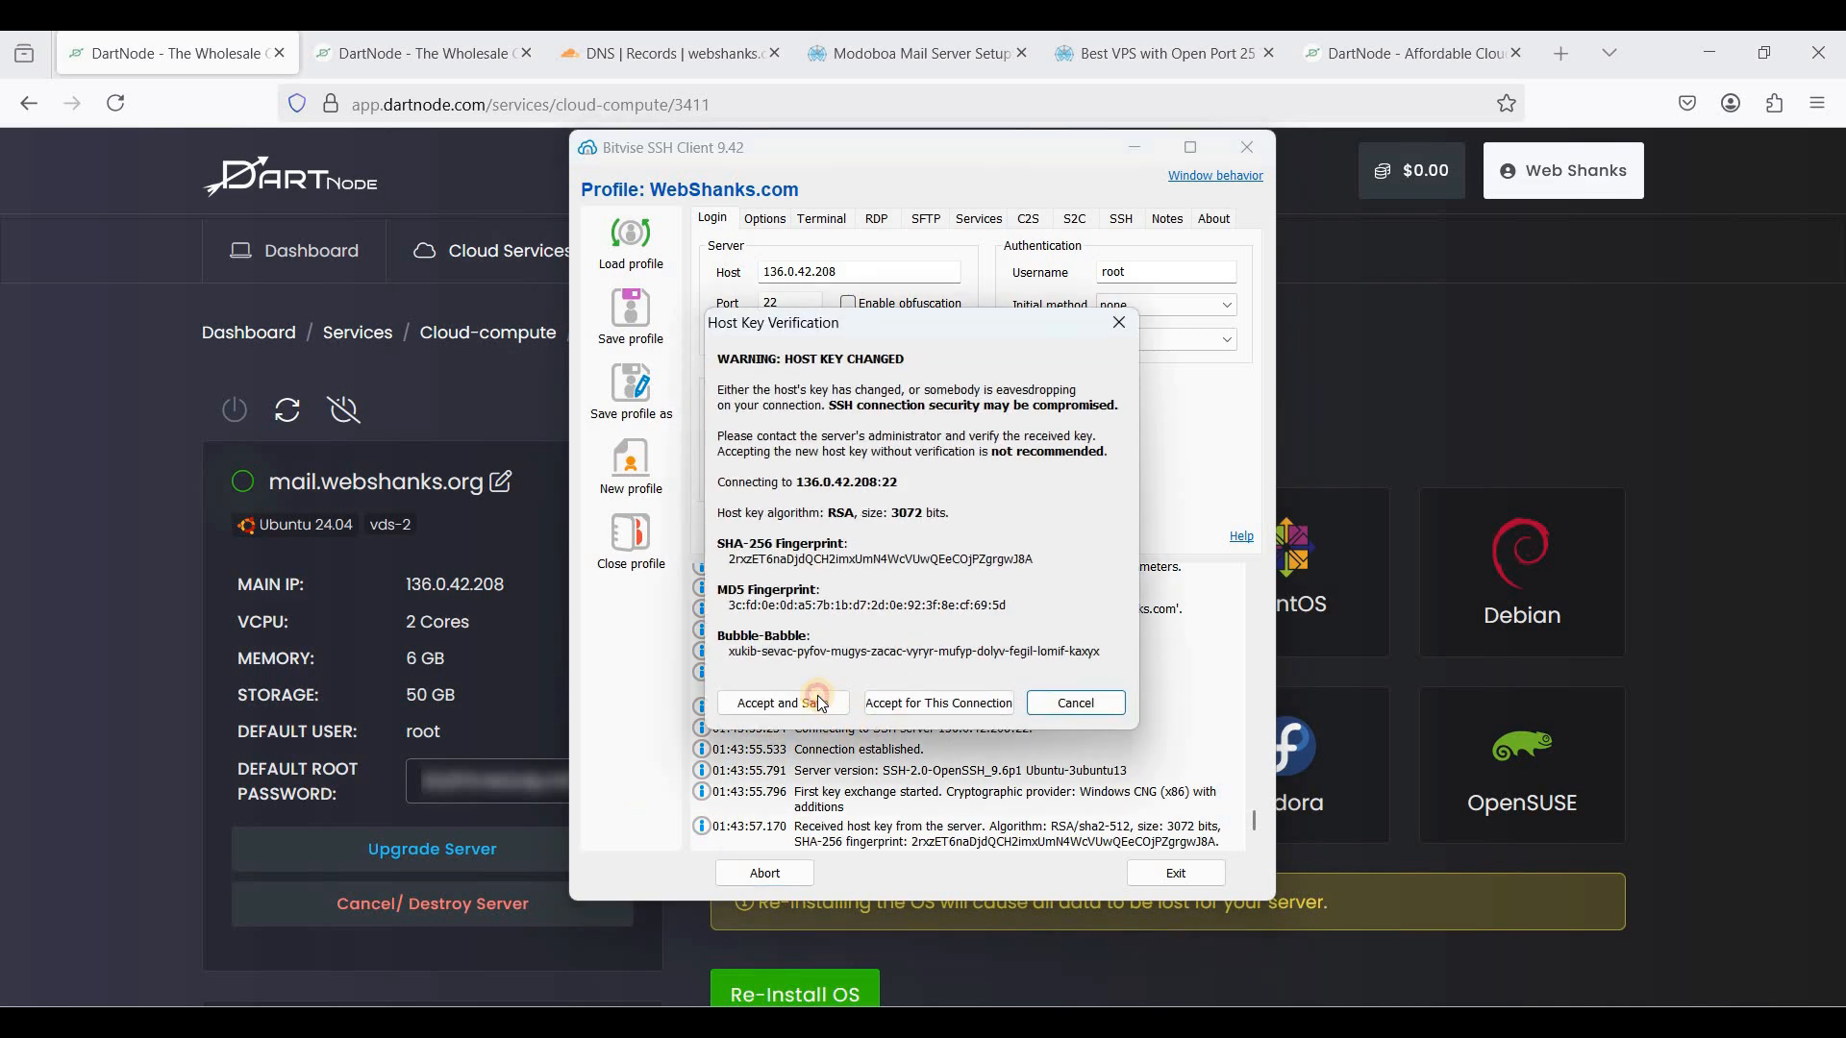
click(812, 699)
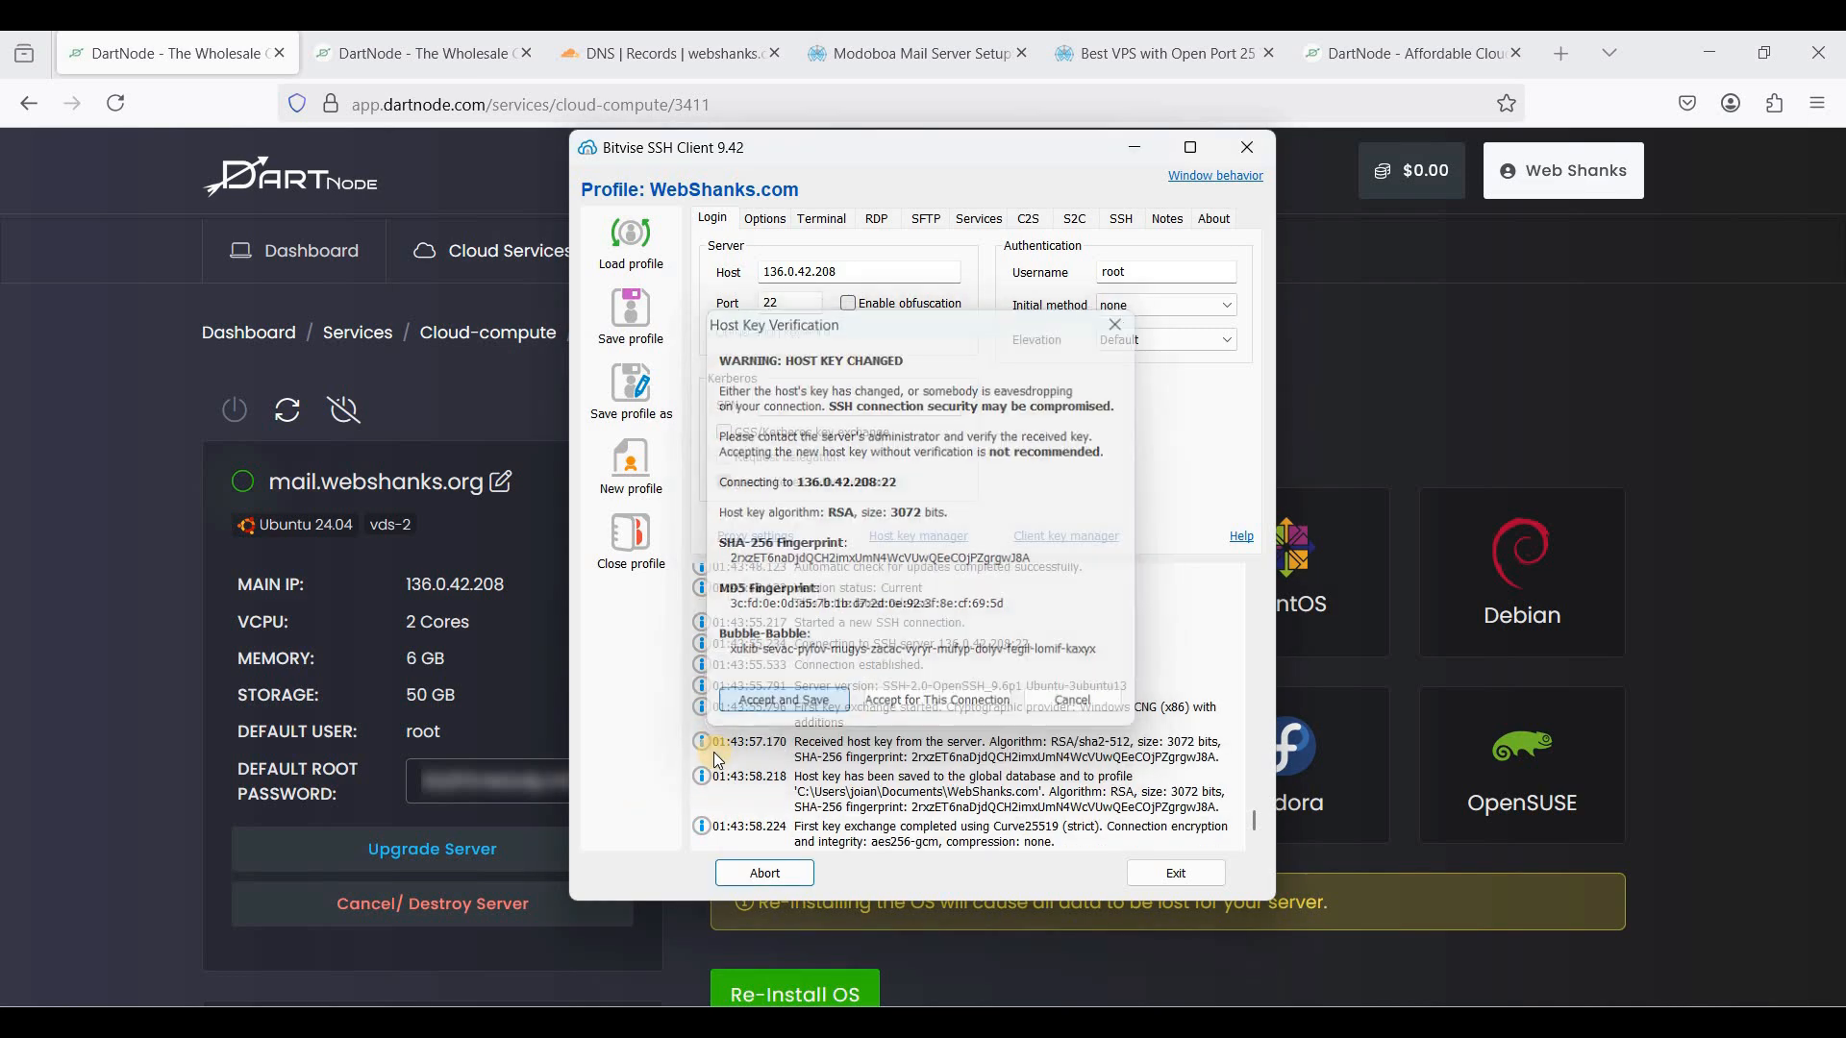
- Authenticate as root with the DartNode root password and open a new terminal console
click(421, 772)
double_click(514, 785)
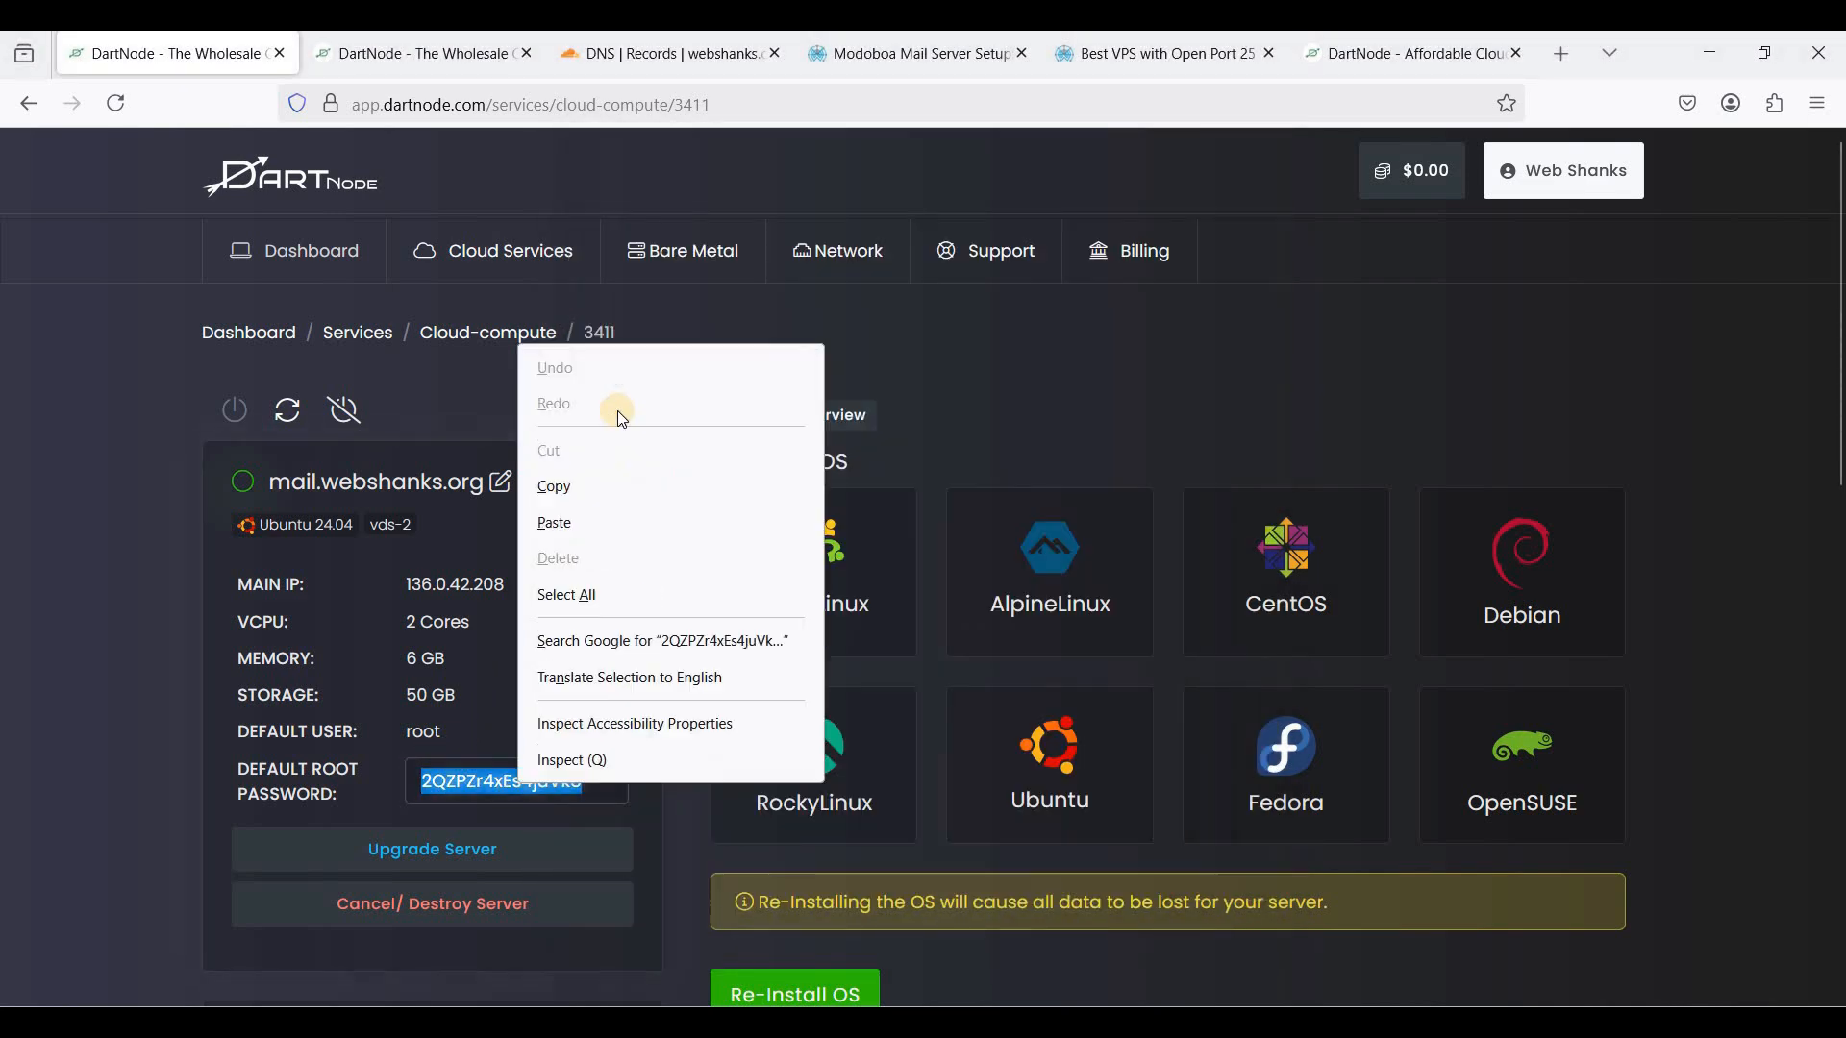
right_click(519, 783)
click(583, 491)
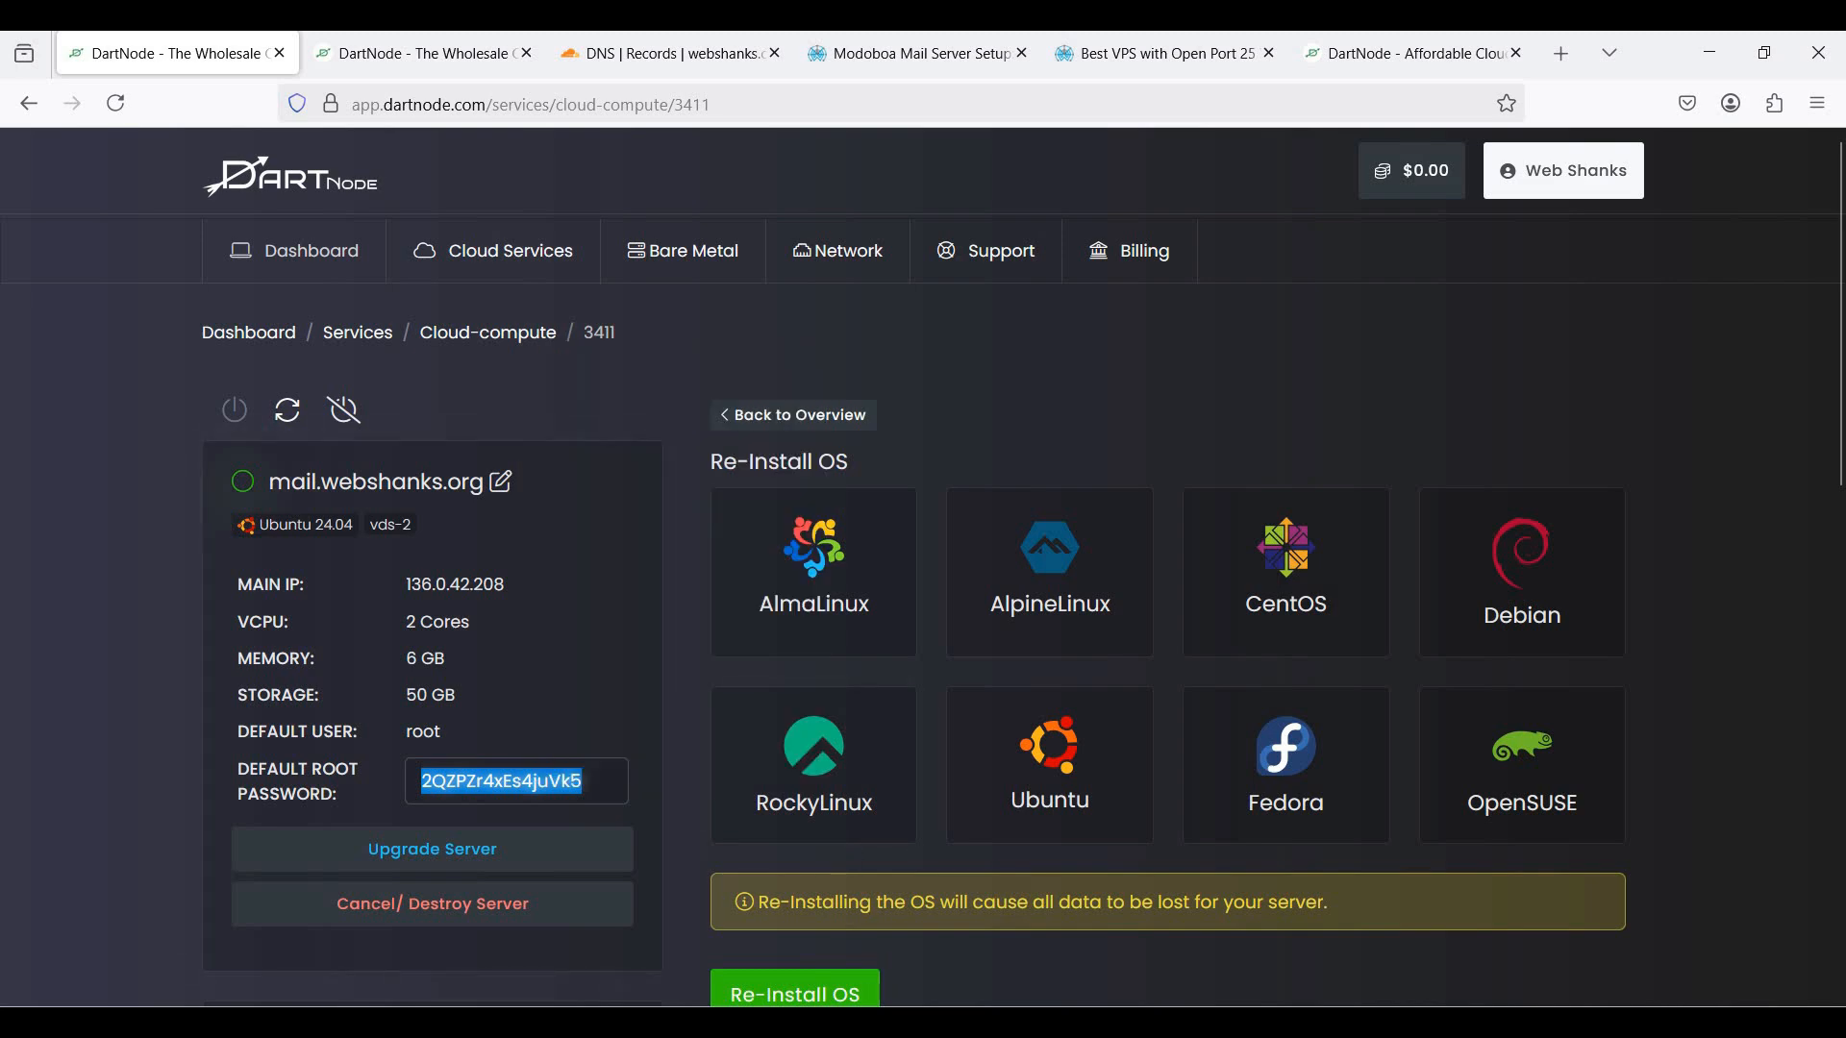
key(alt+Tab)
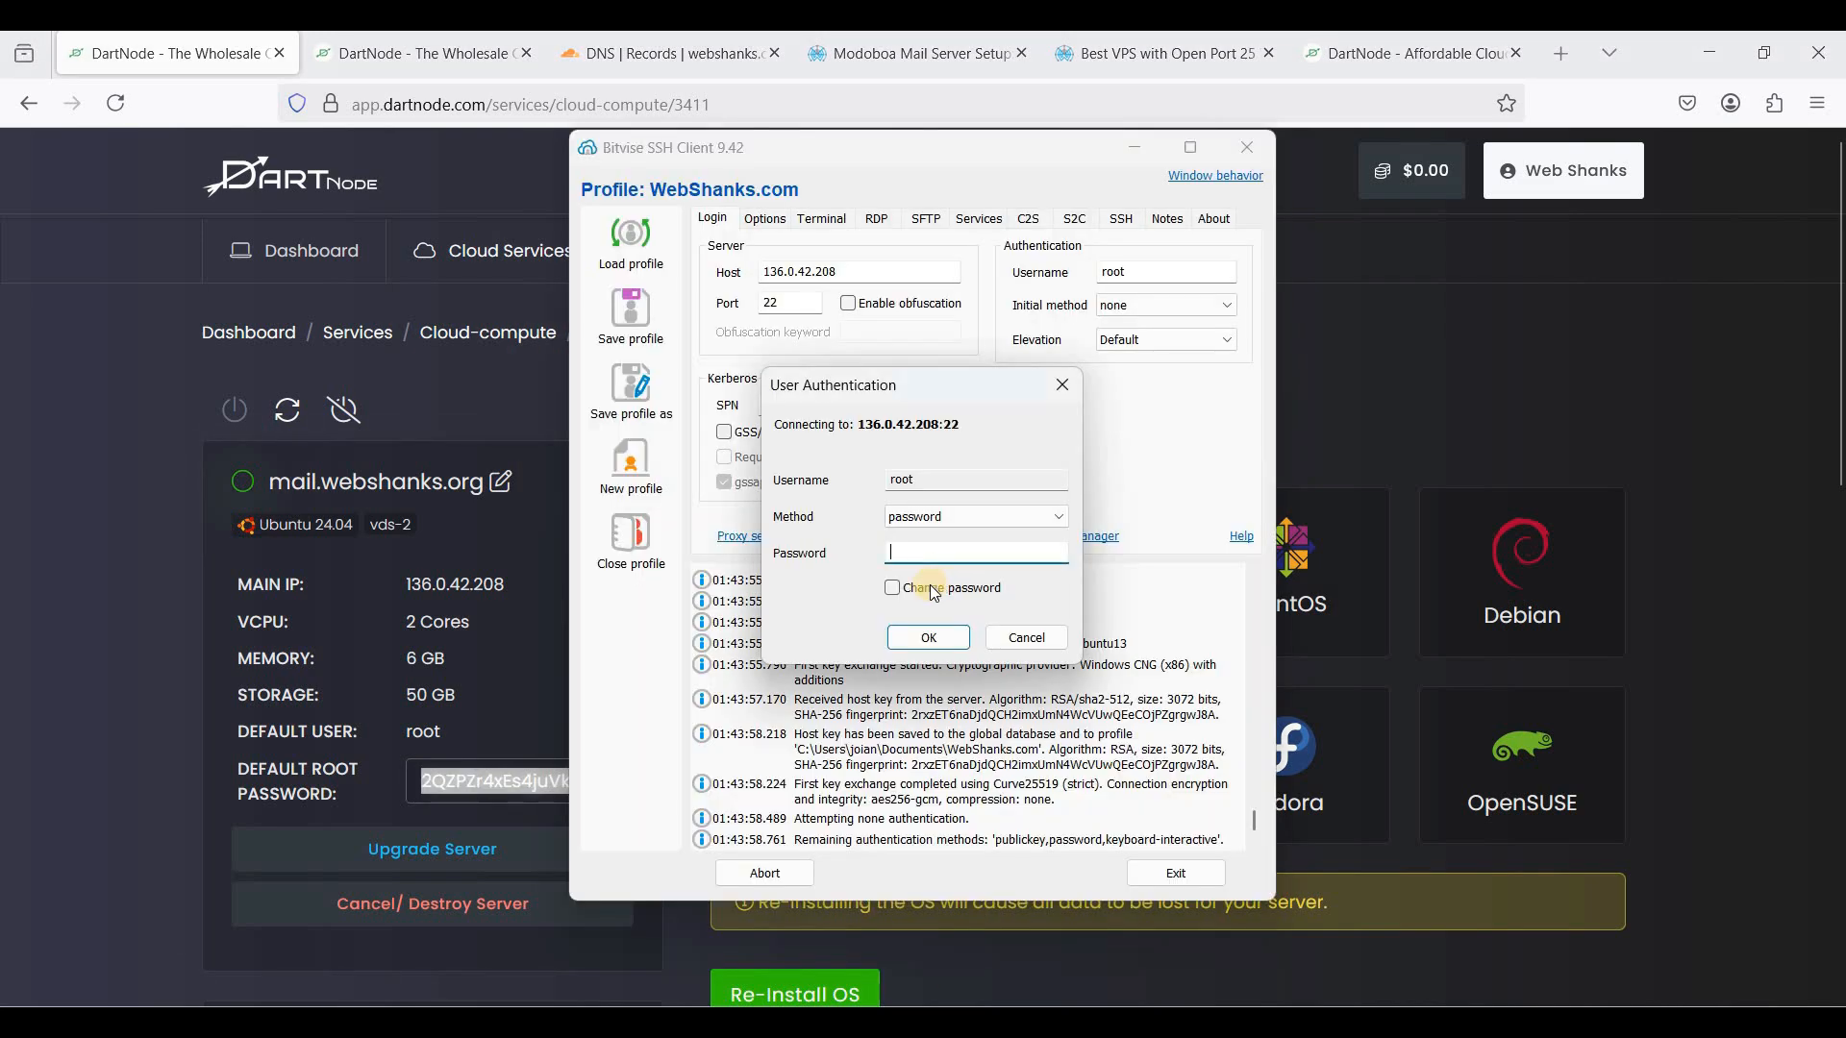
key(ctrl+v)
click(937, 640)
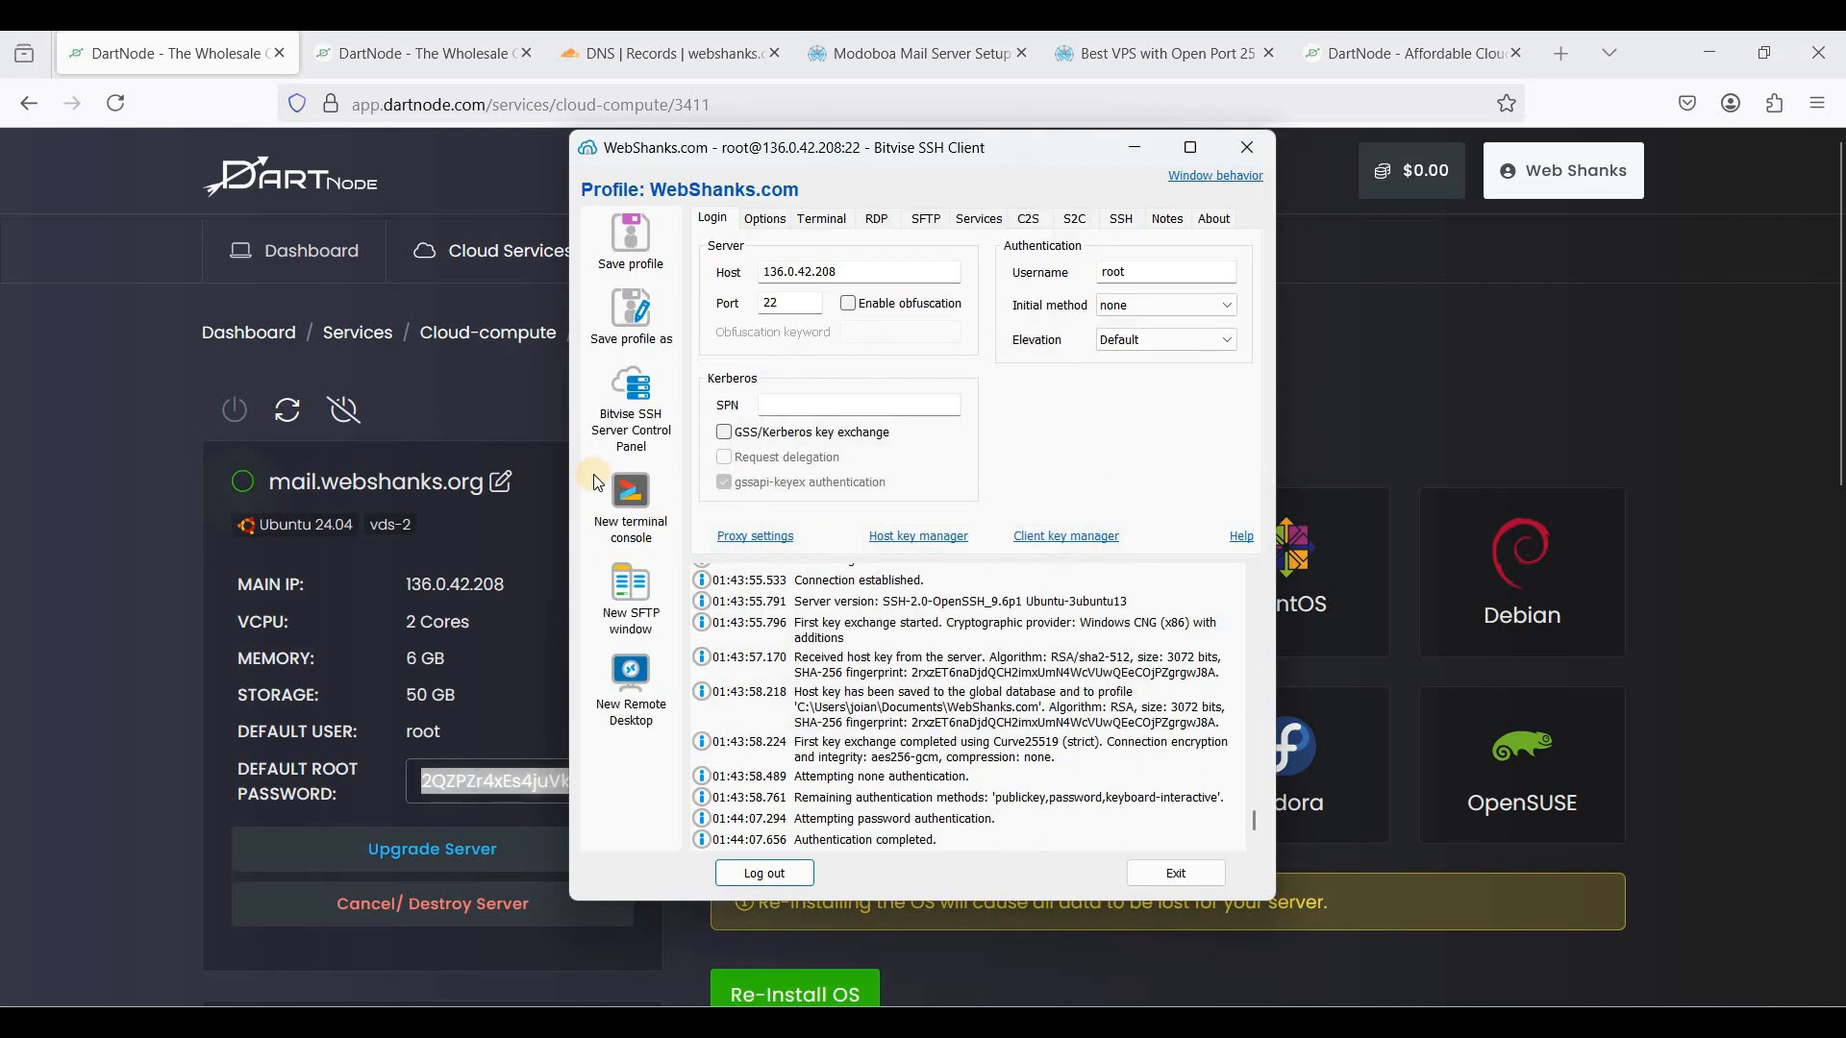
click(629, 495)
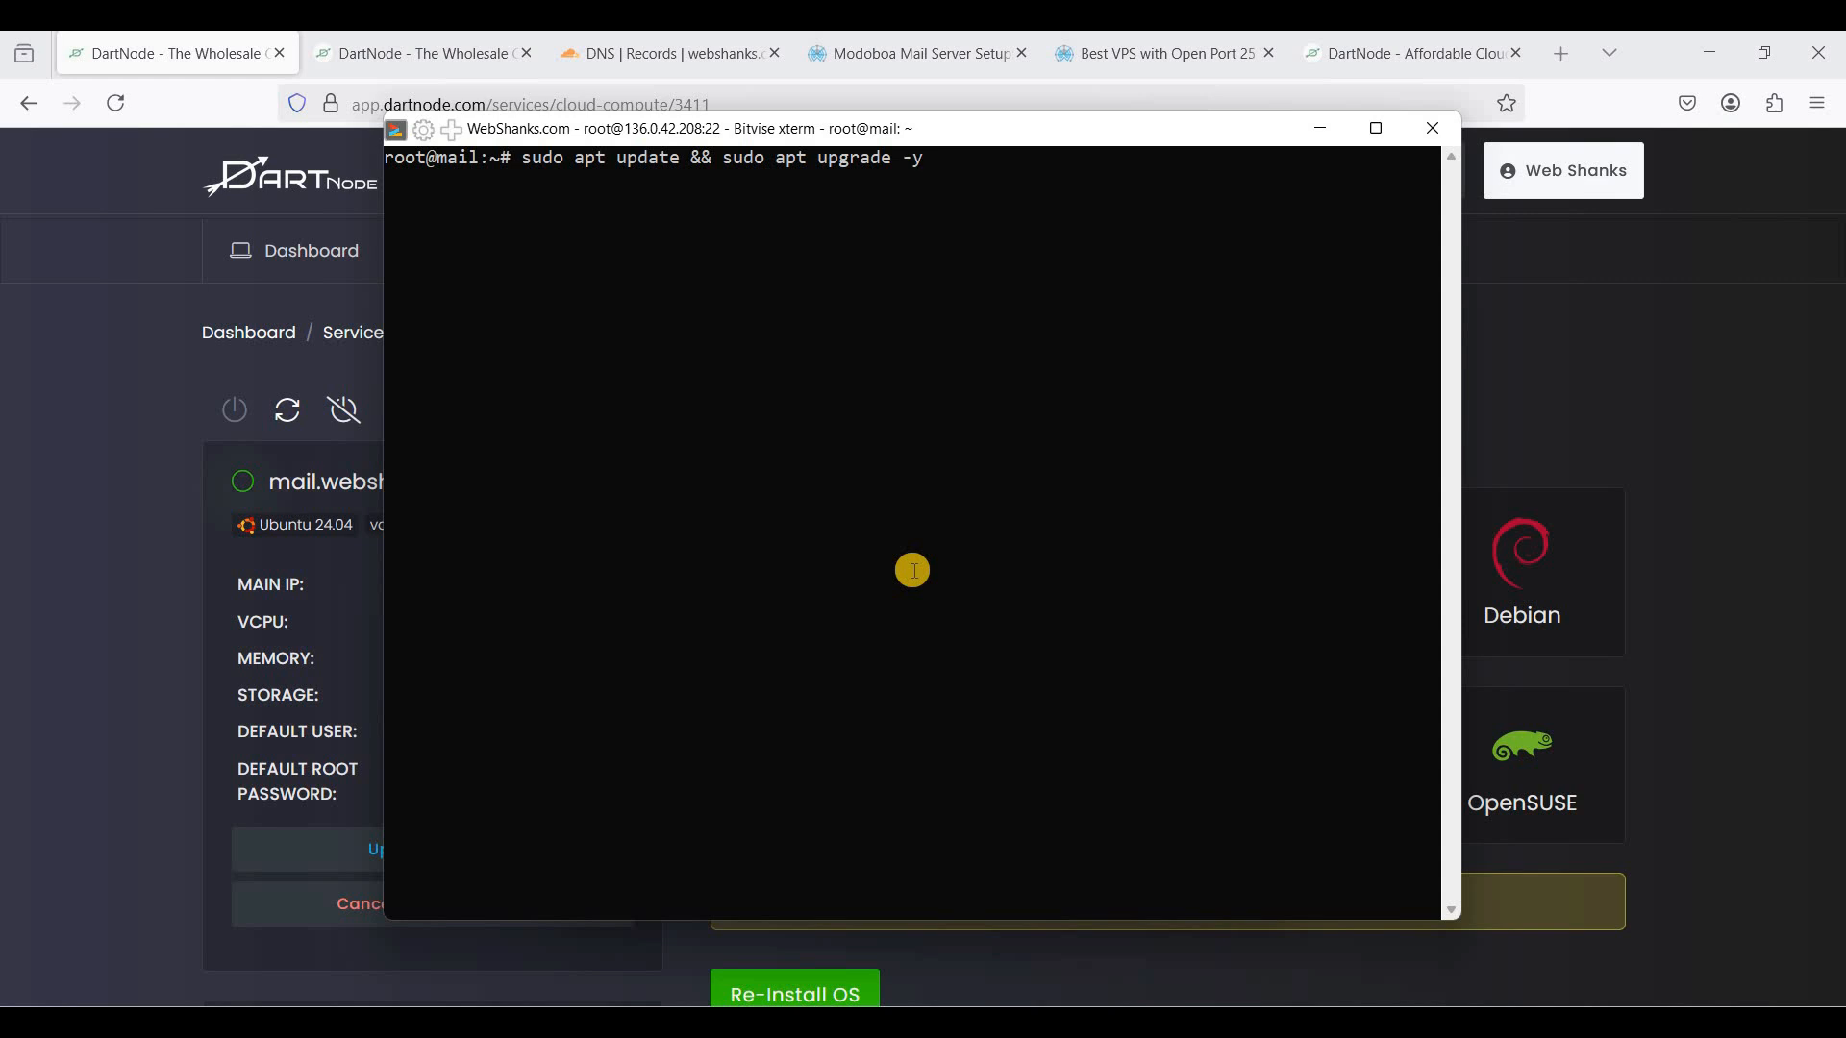
- Run sudo apt update && sudo apt upgrade -y, keeping the local openssh configuration
key(Return)
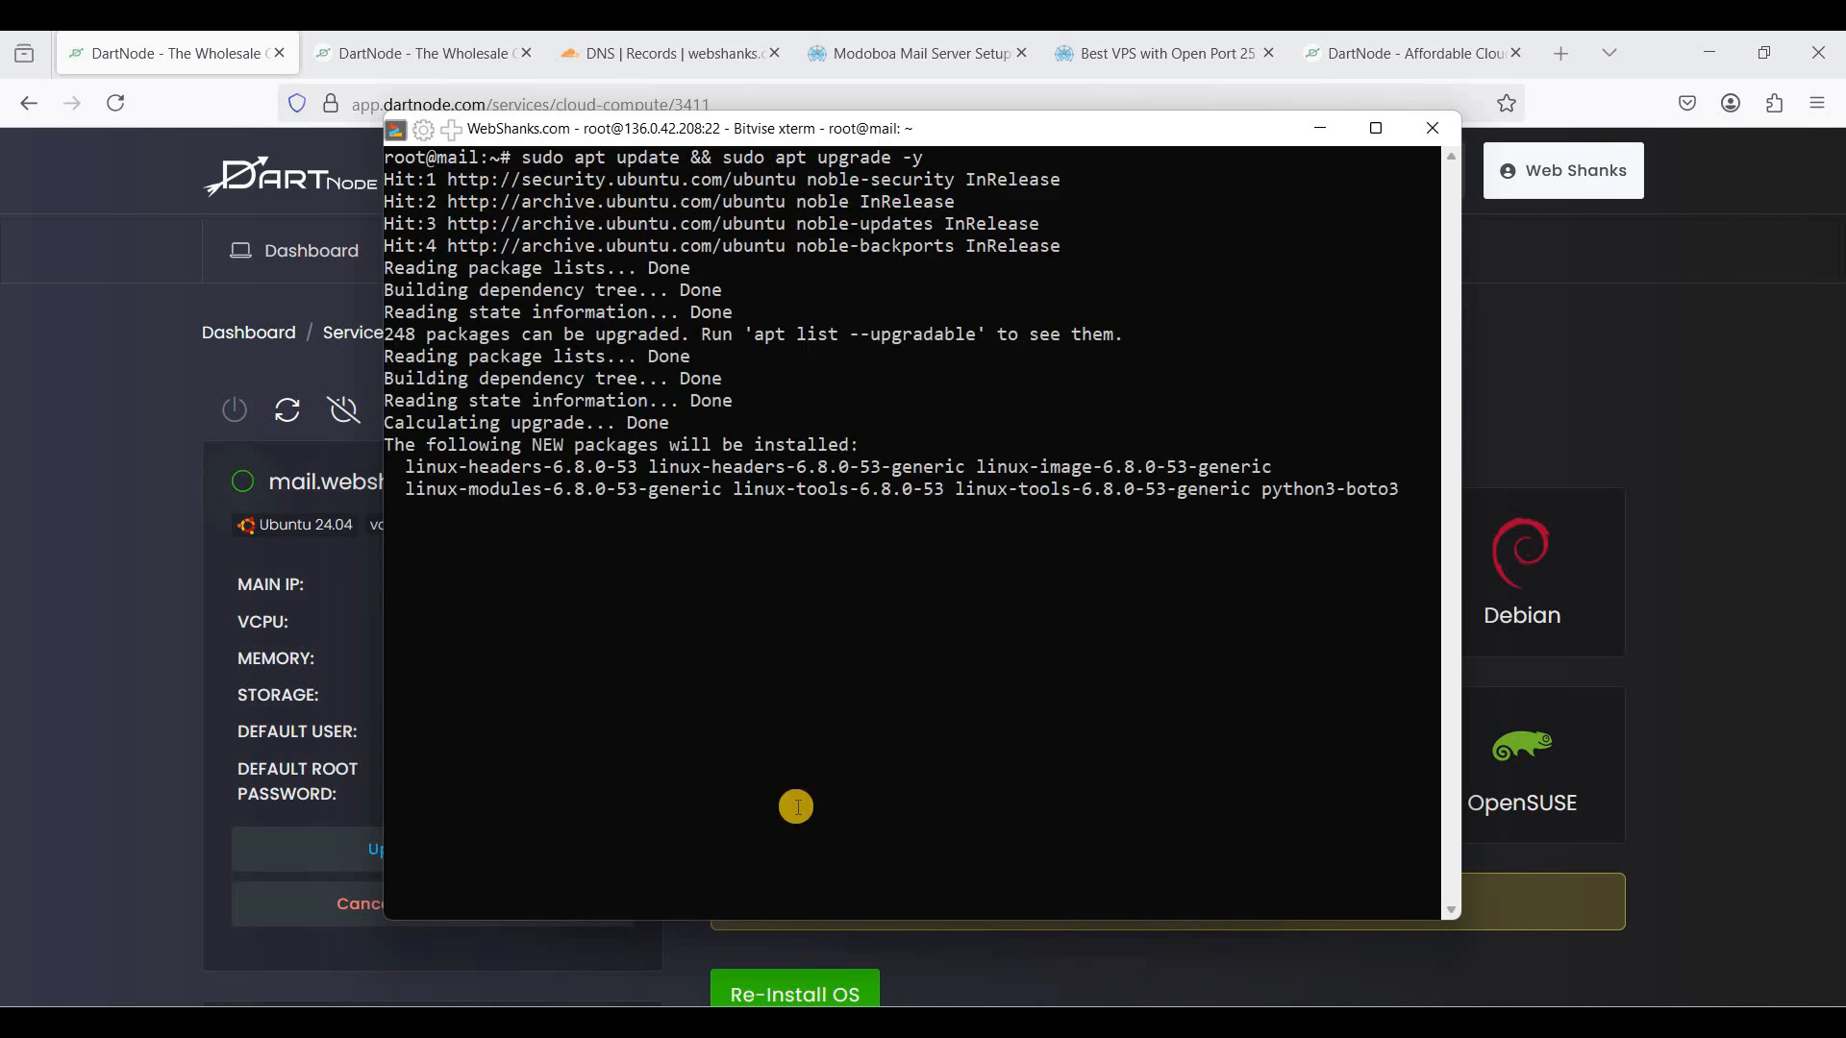
key(Return)
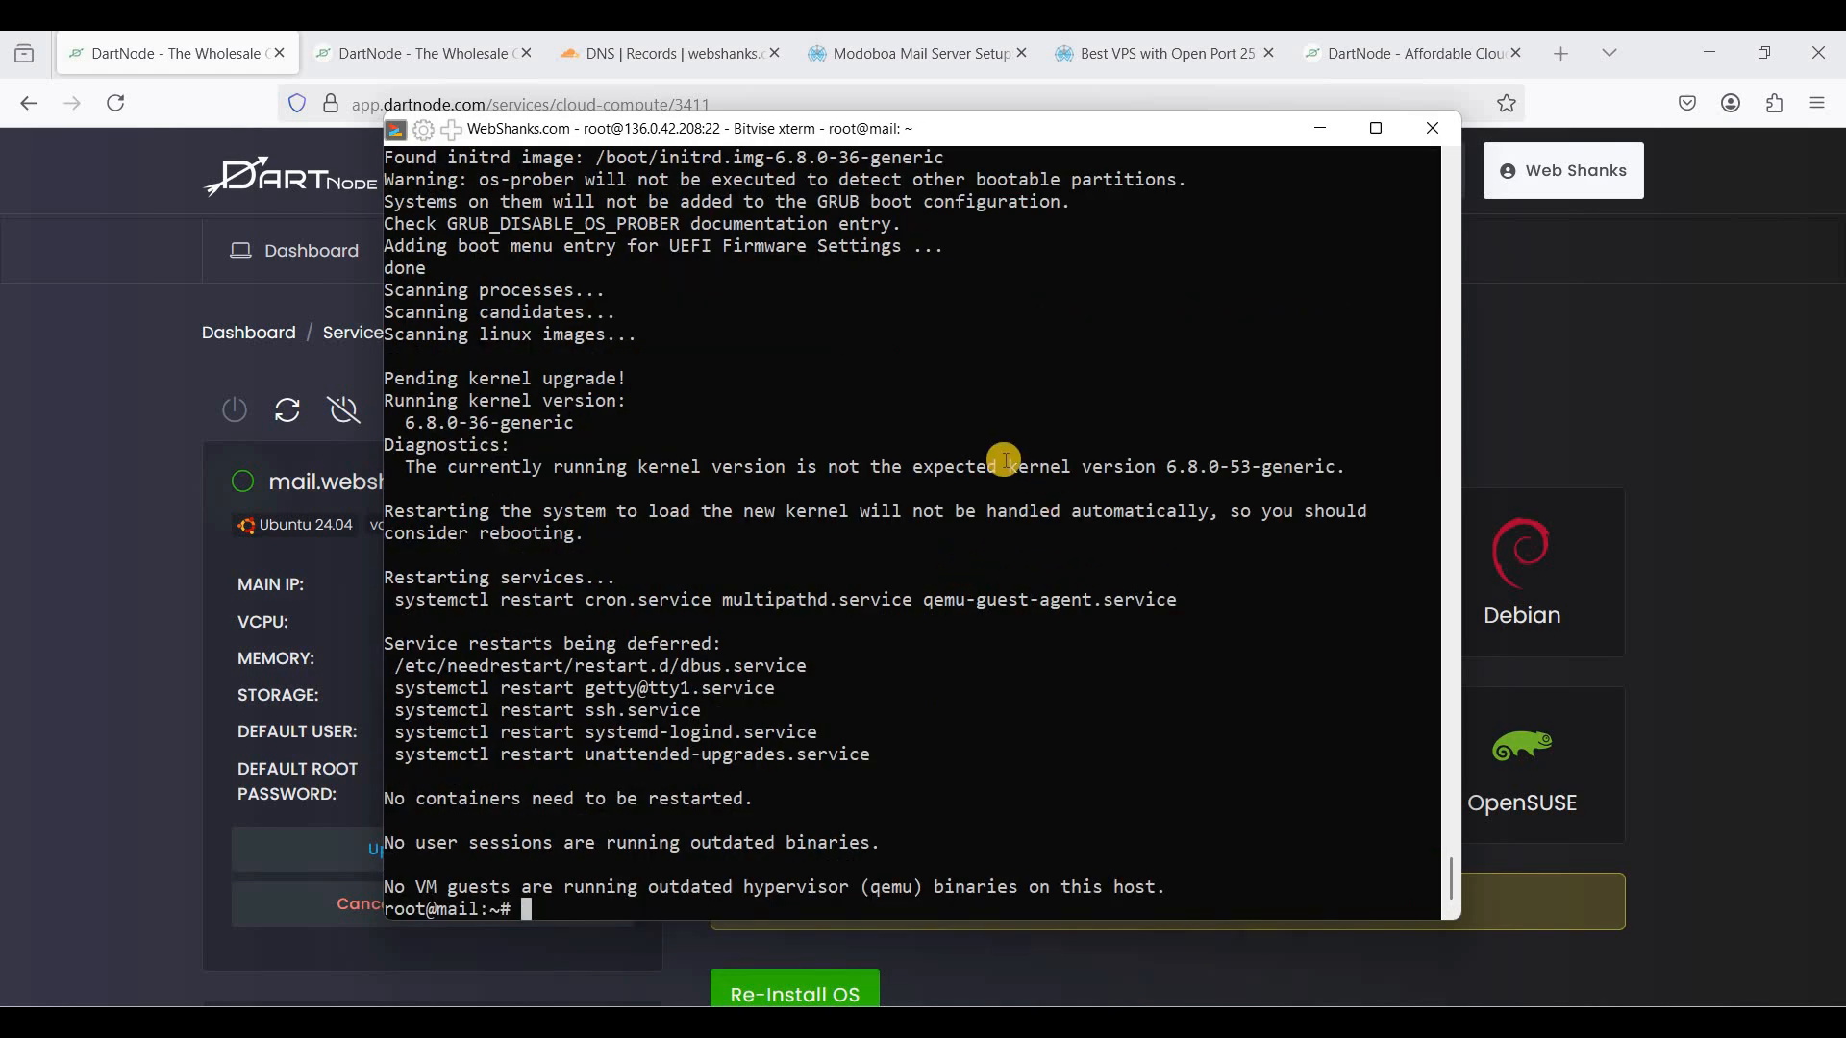
- Clone the Modoboa installer repository on the server with git clone
click(898, 66)
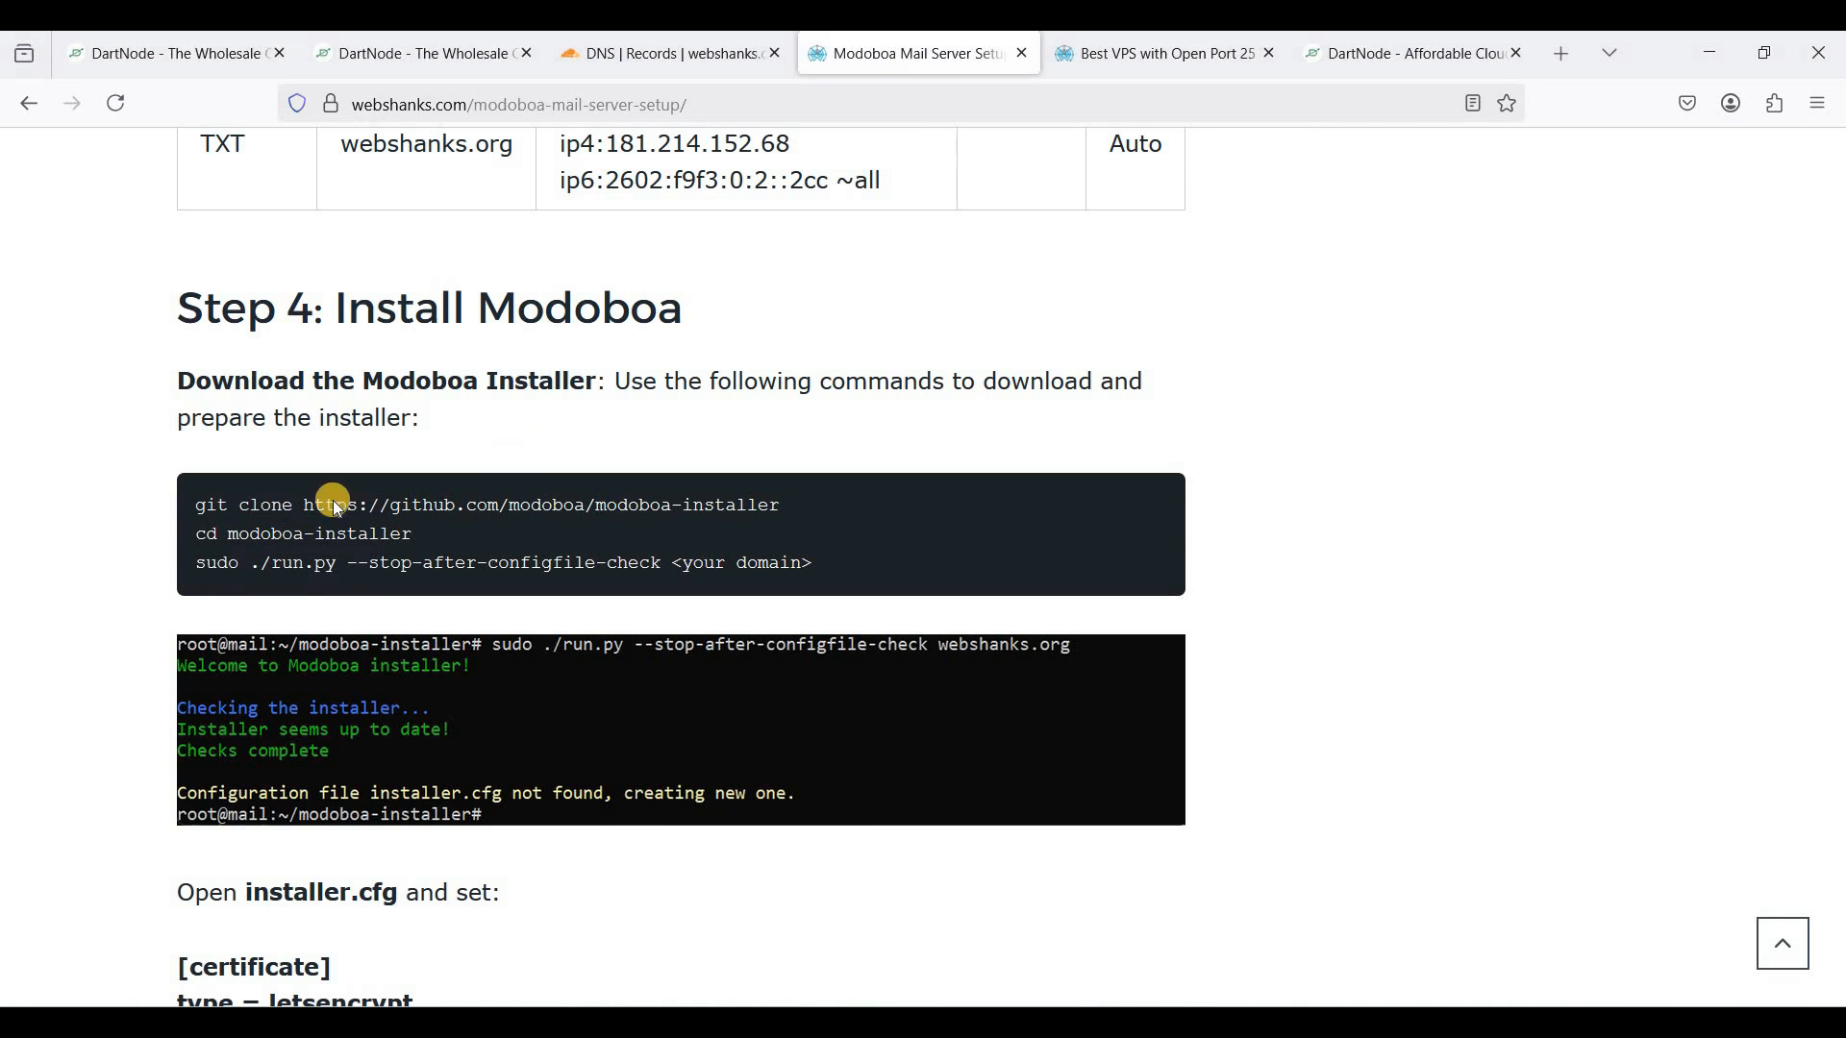
triple_click(809, 513)
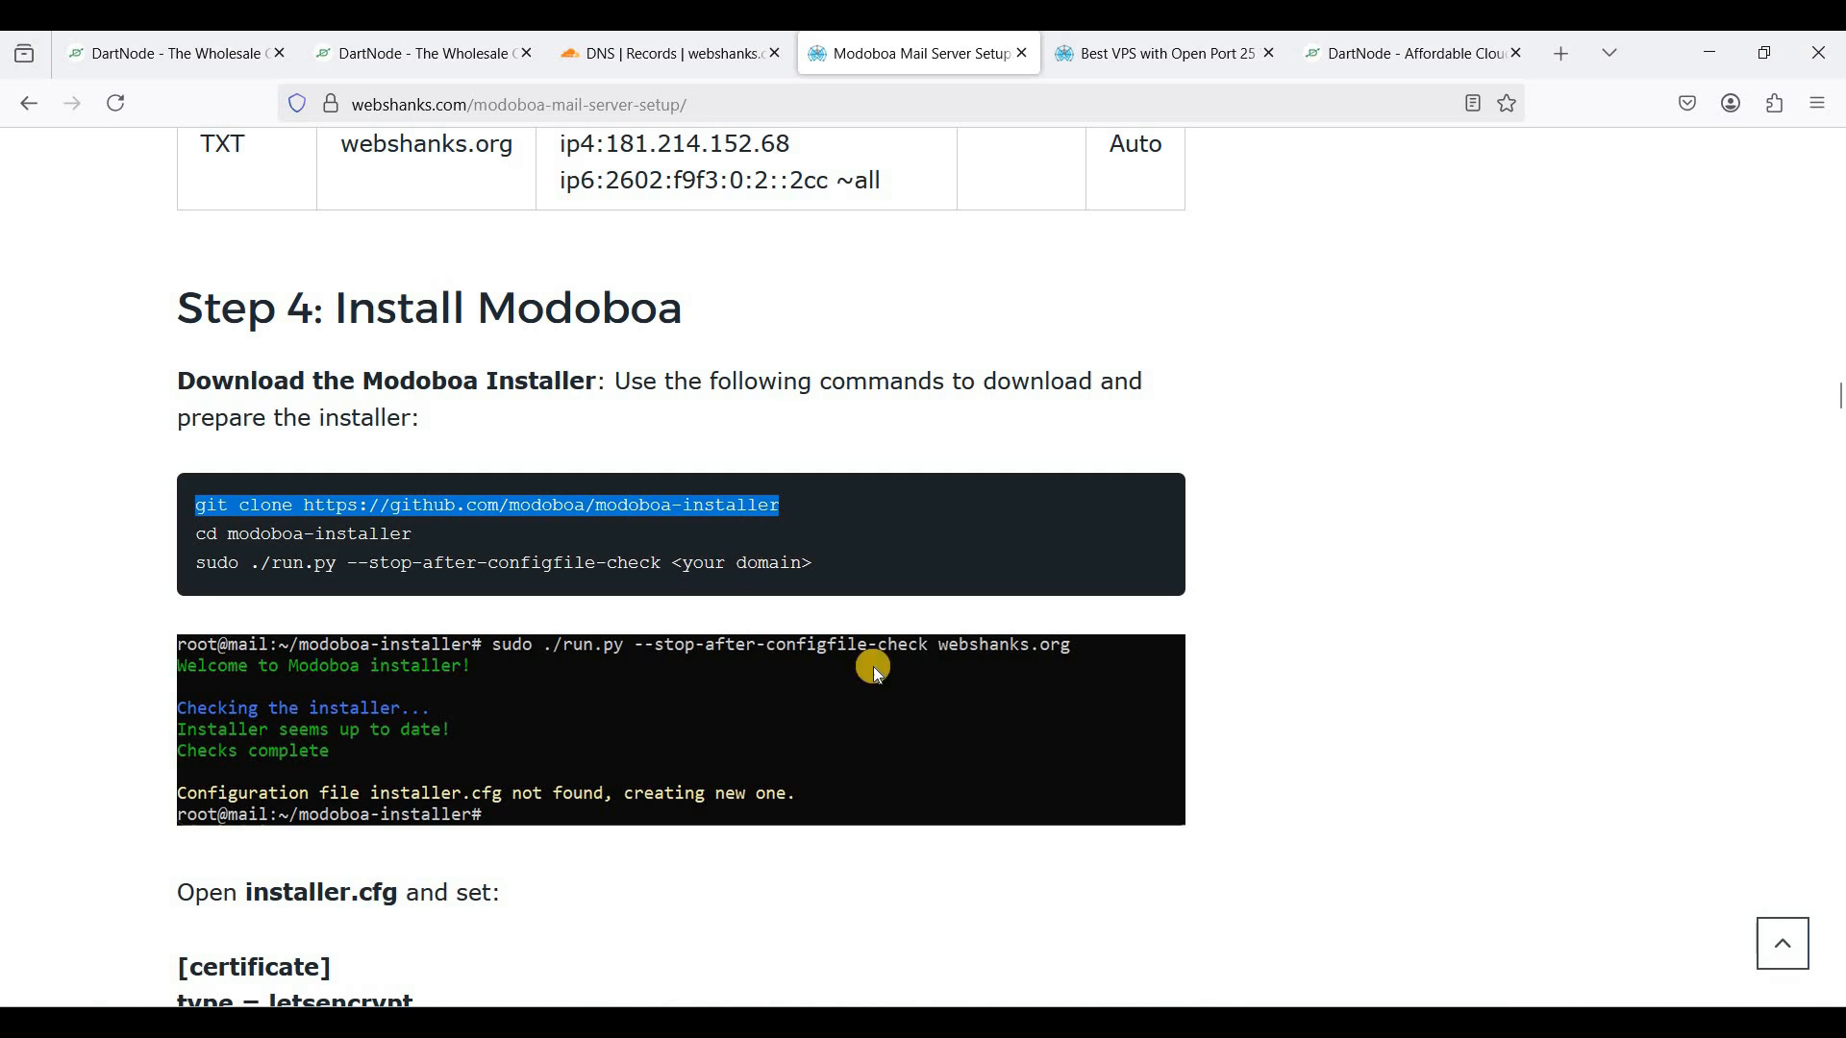
key(alt+Tab)
right_click(787, 614)
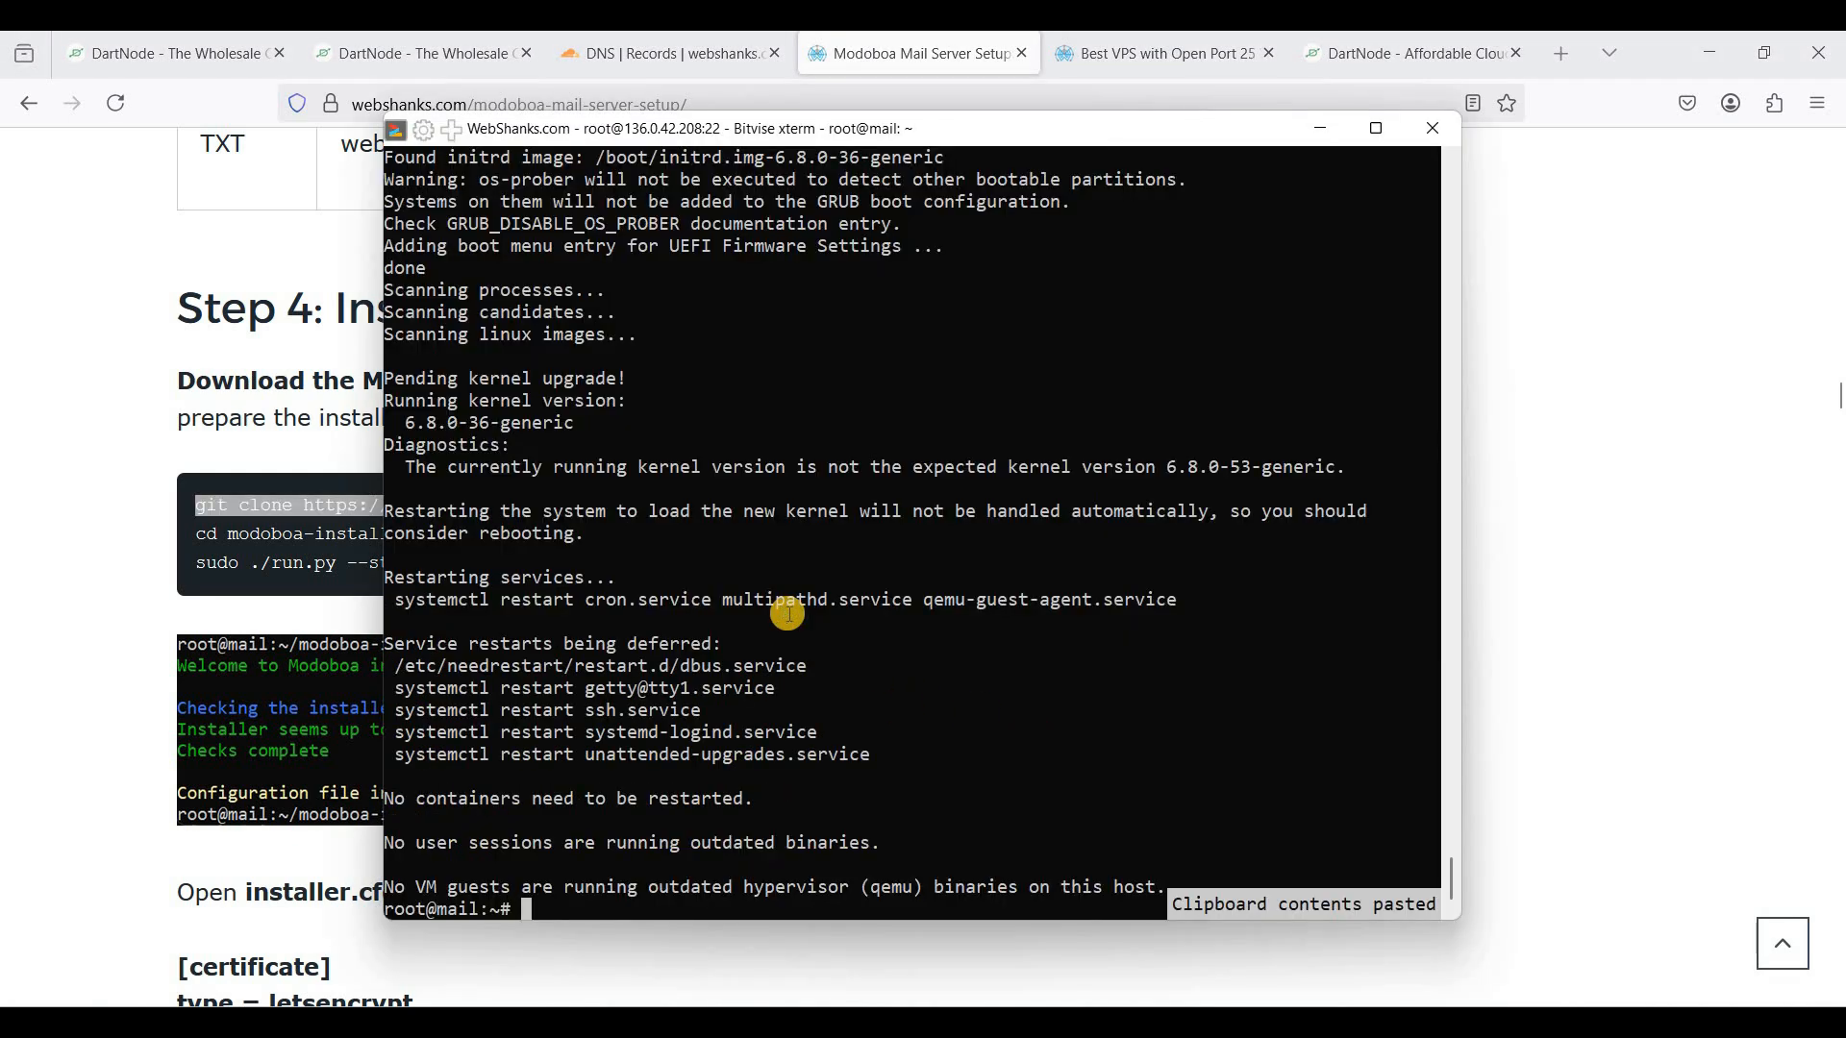
key(Return)
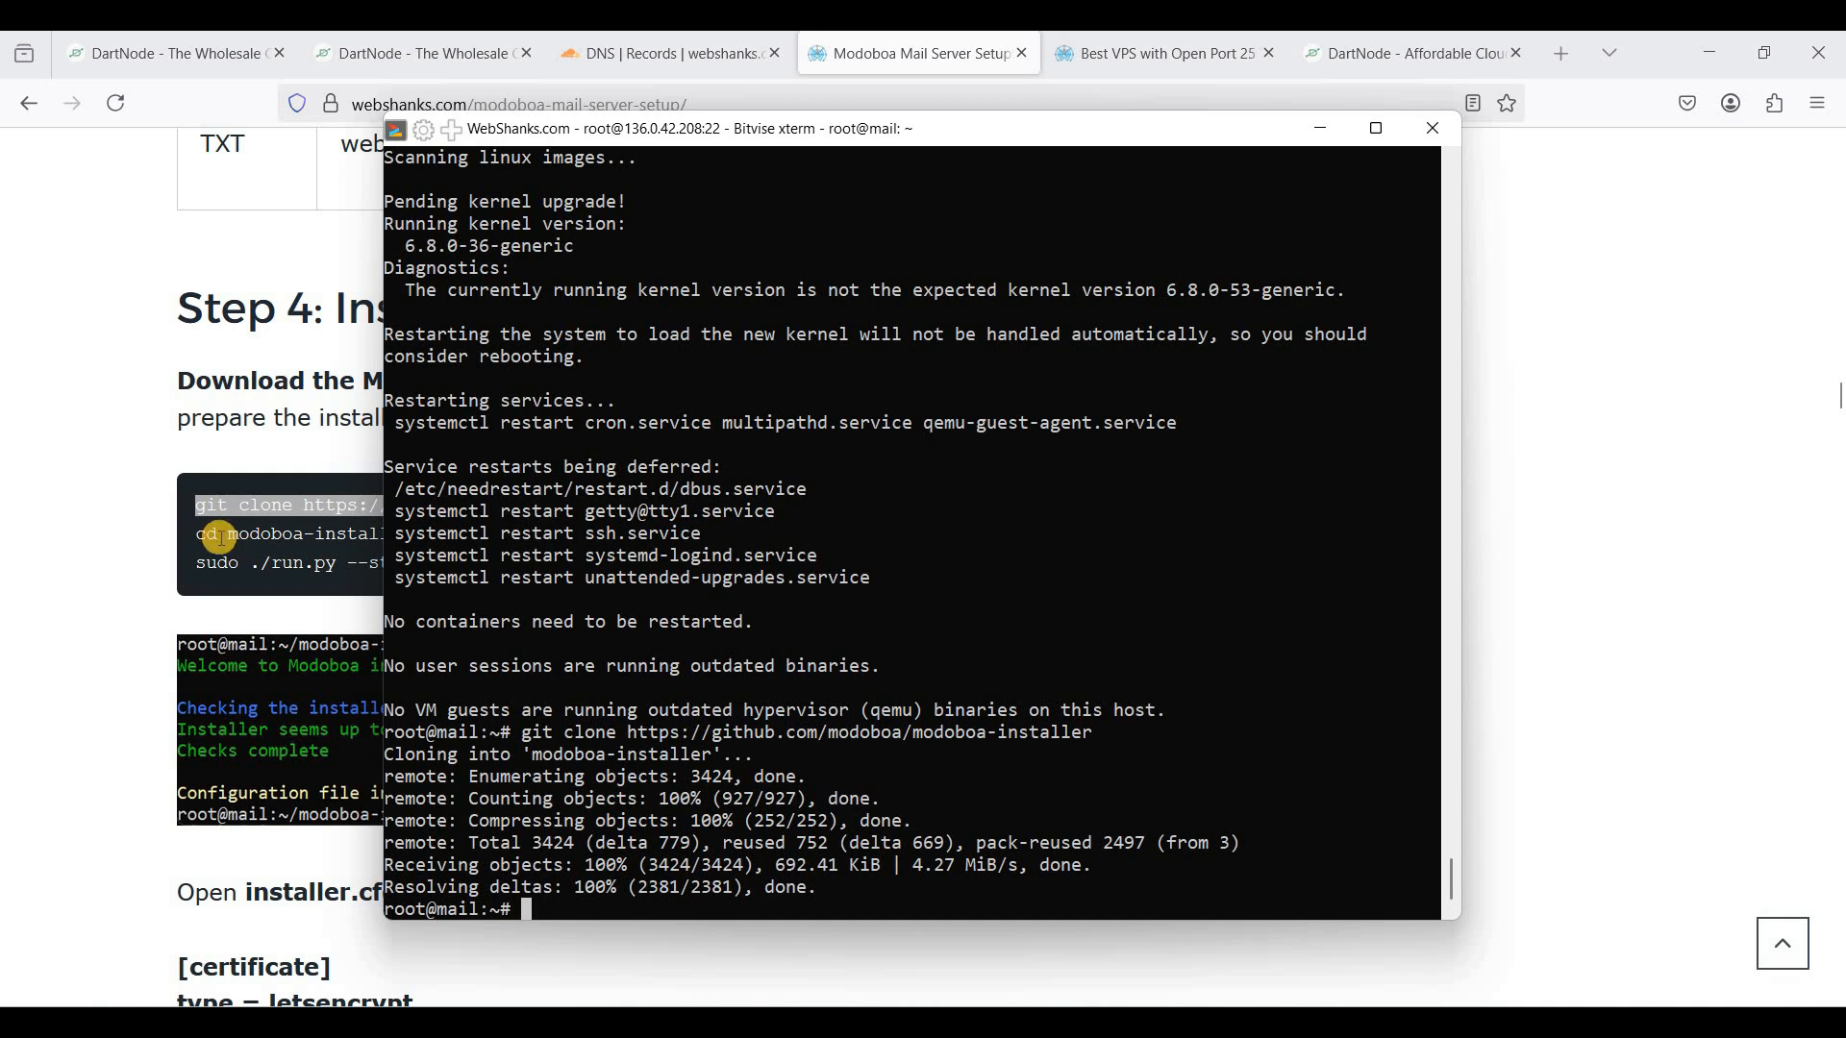
- Change into the modoboa-installer folder with cd modoboa-installer
key(alt+Tab)
triple_click(418, 536)
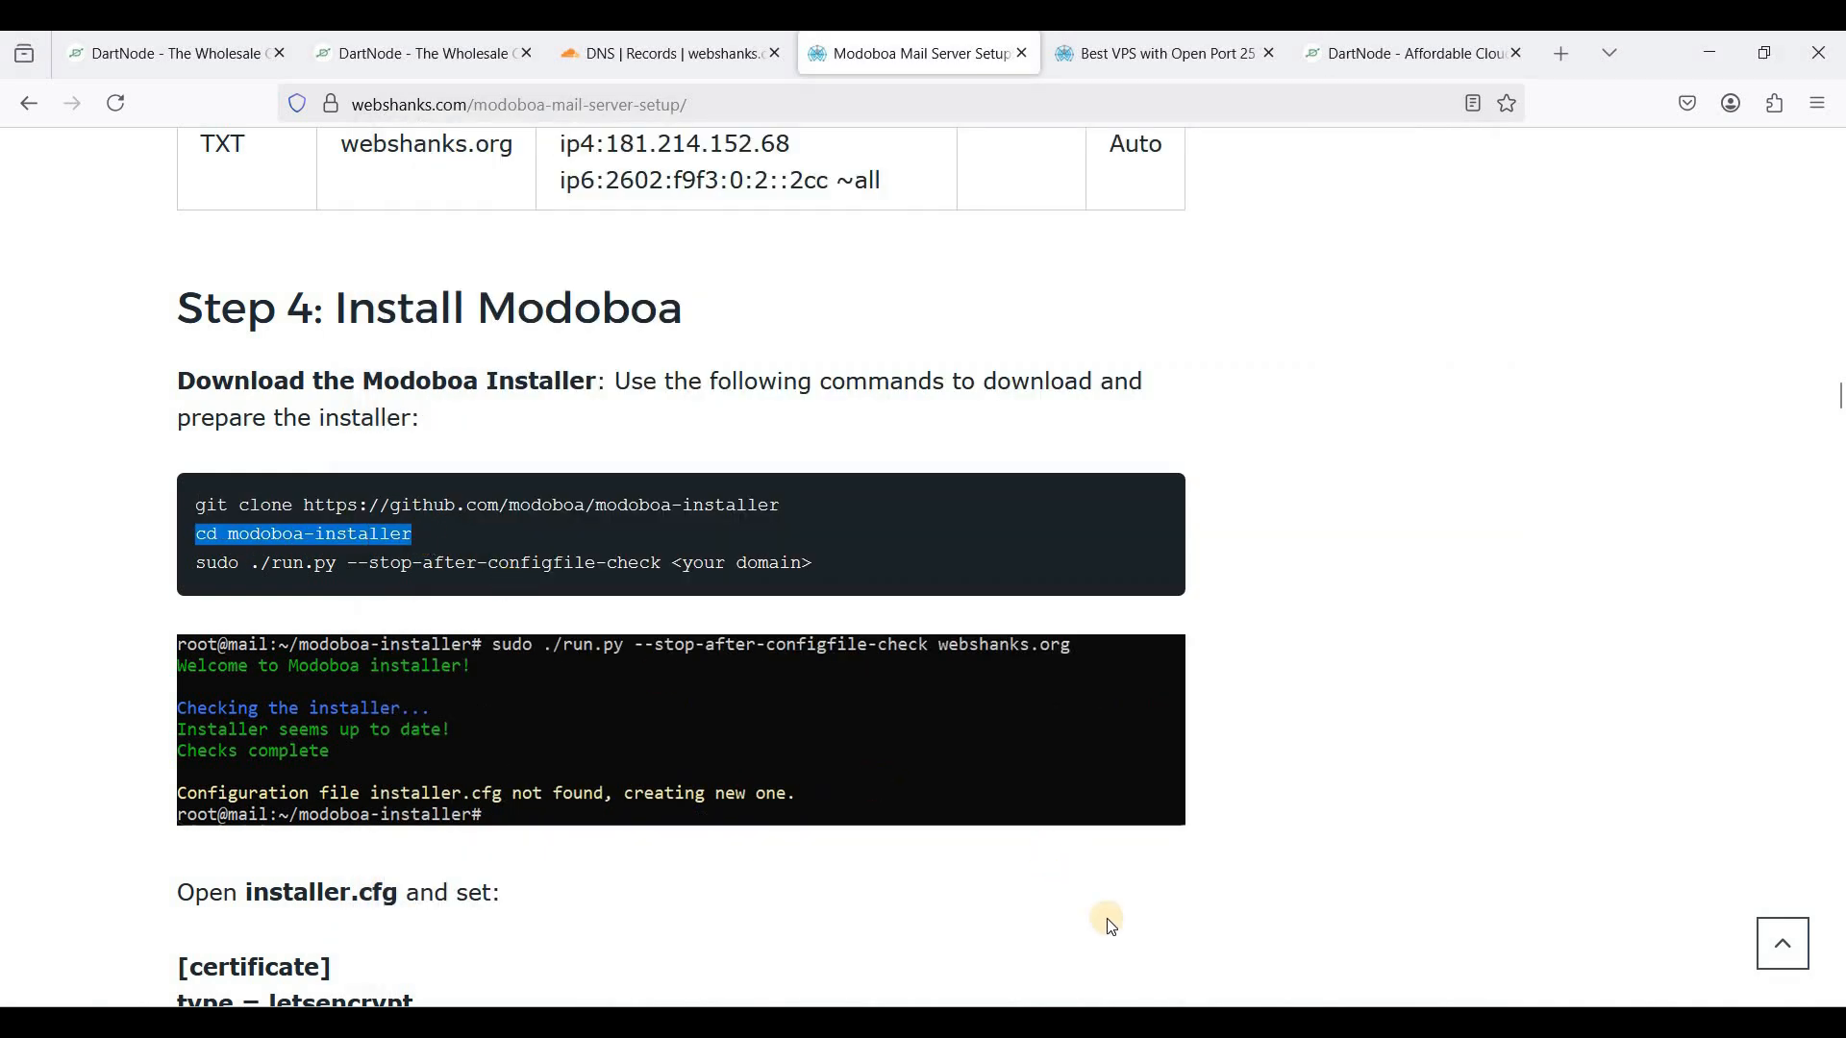
key(ctrl+c)
key(alt+Tab)
right_click(805, 783)
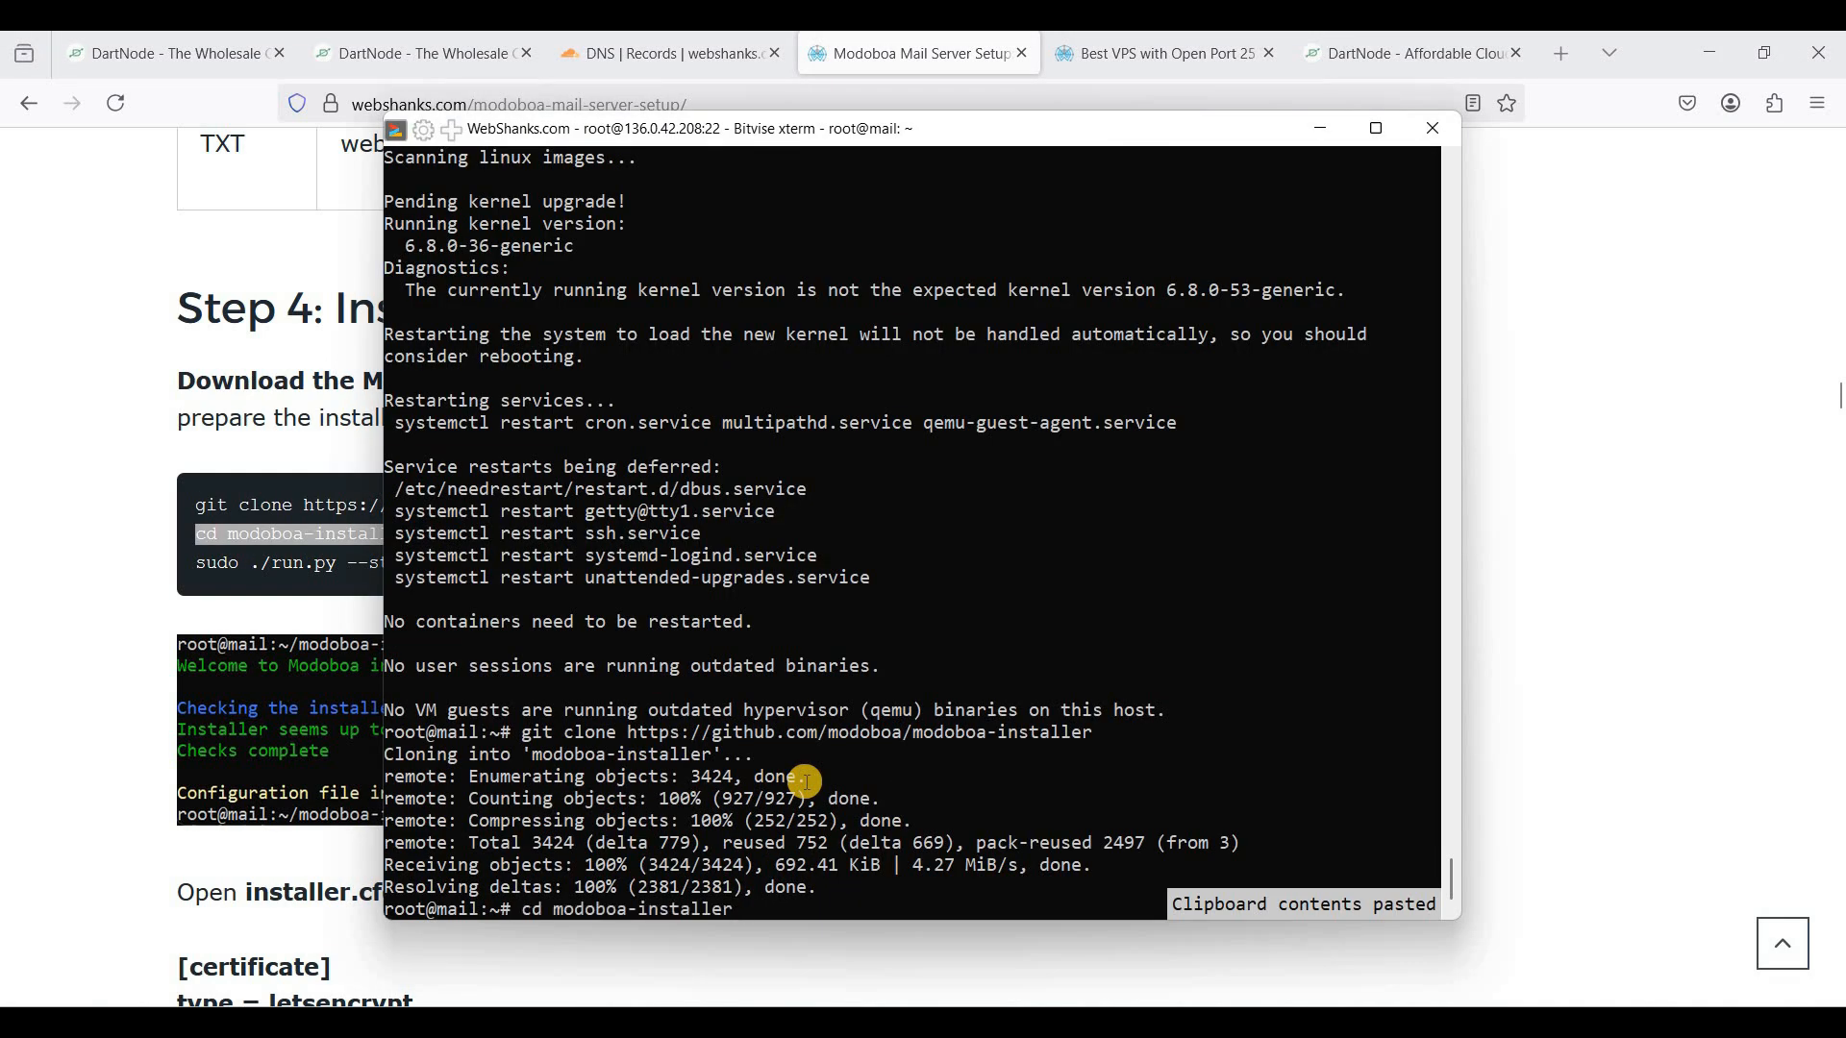
key(Return)
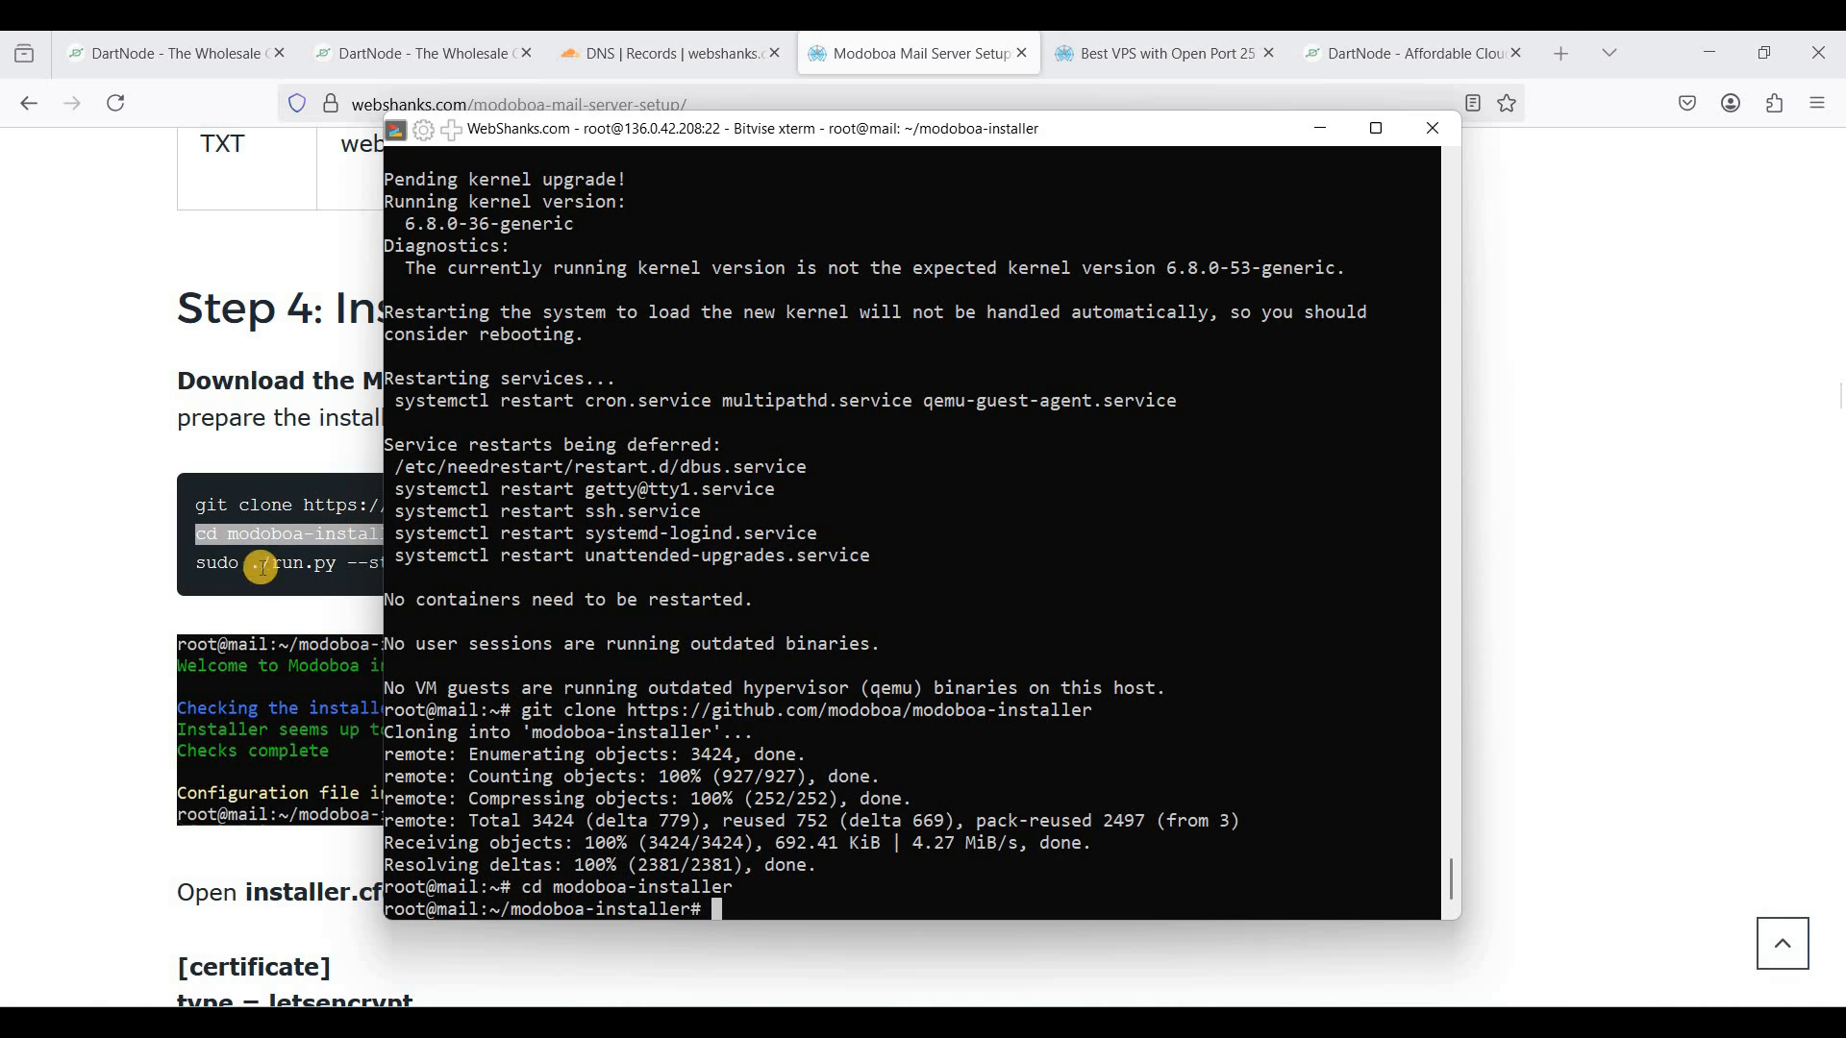
- Run sudo ./run.py --stop-after-configfile-check webshanks.org to generate installer.cfg
key(alt+Tab)
drag(193, 564, 657, 562)
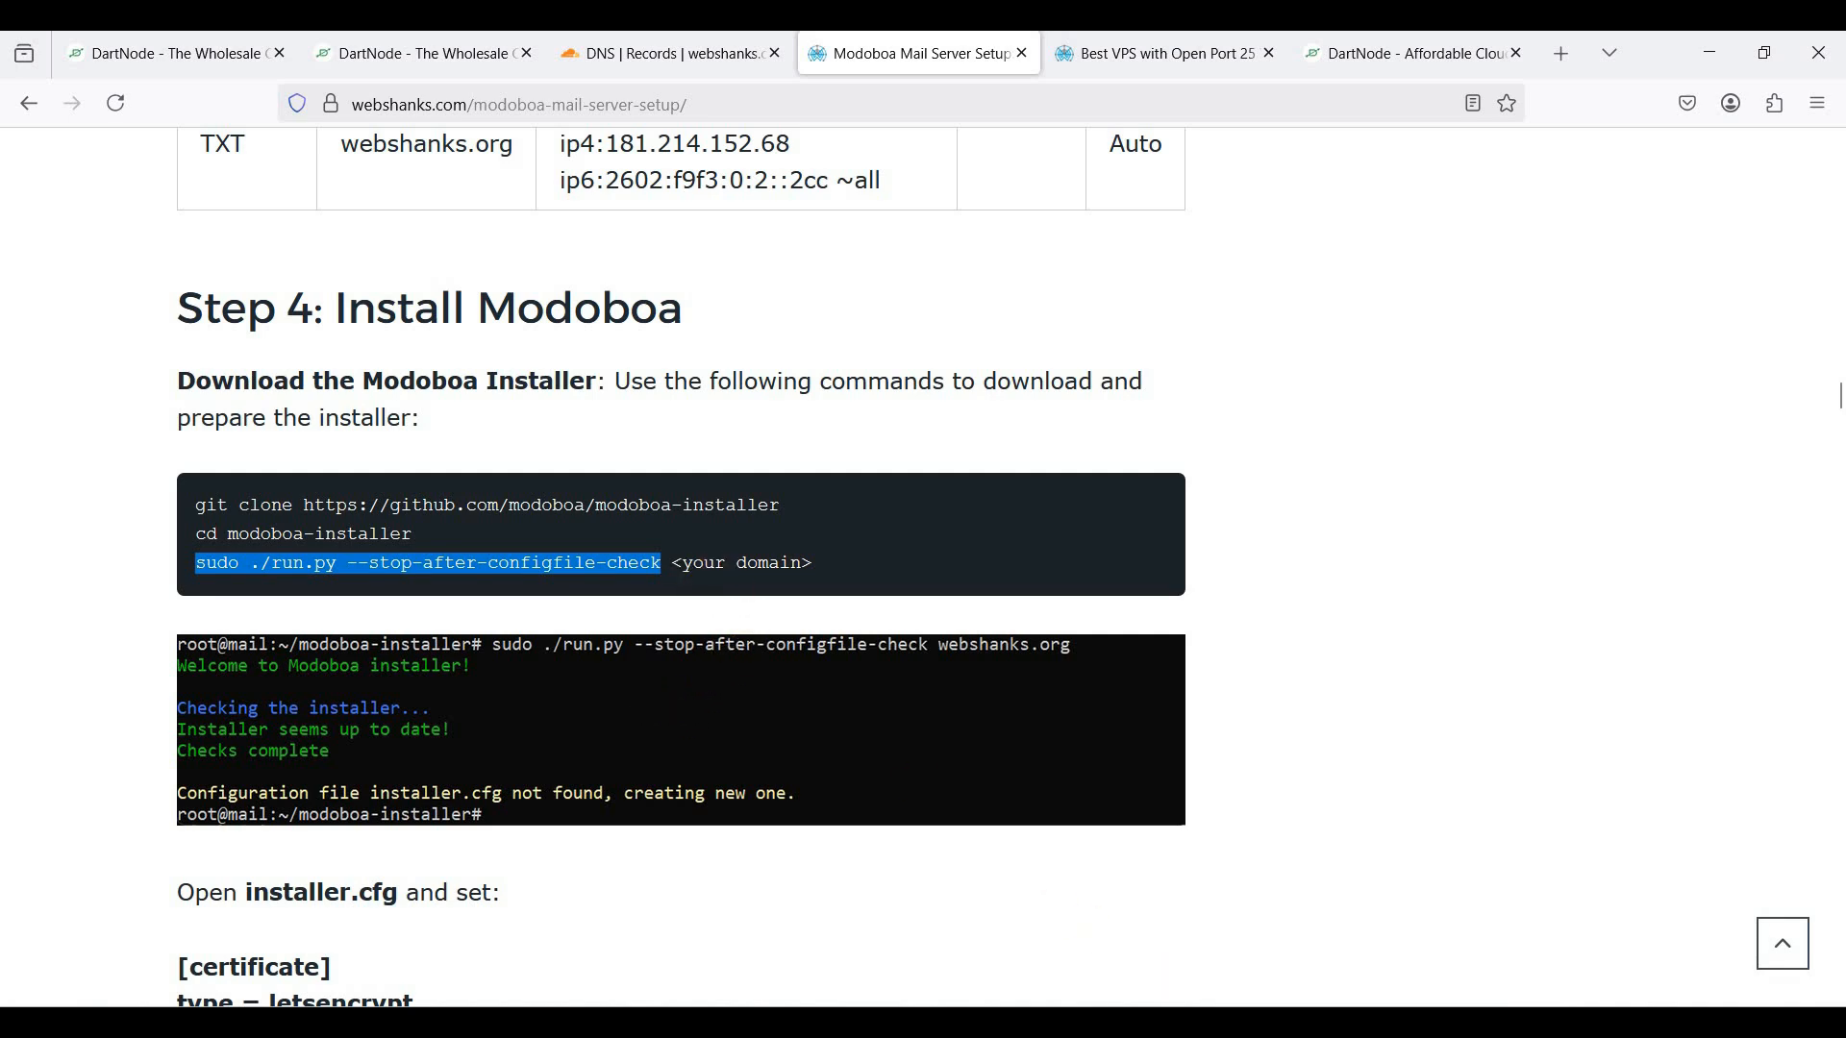
key(alt+Tab)
right_click(941, 793)
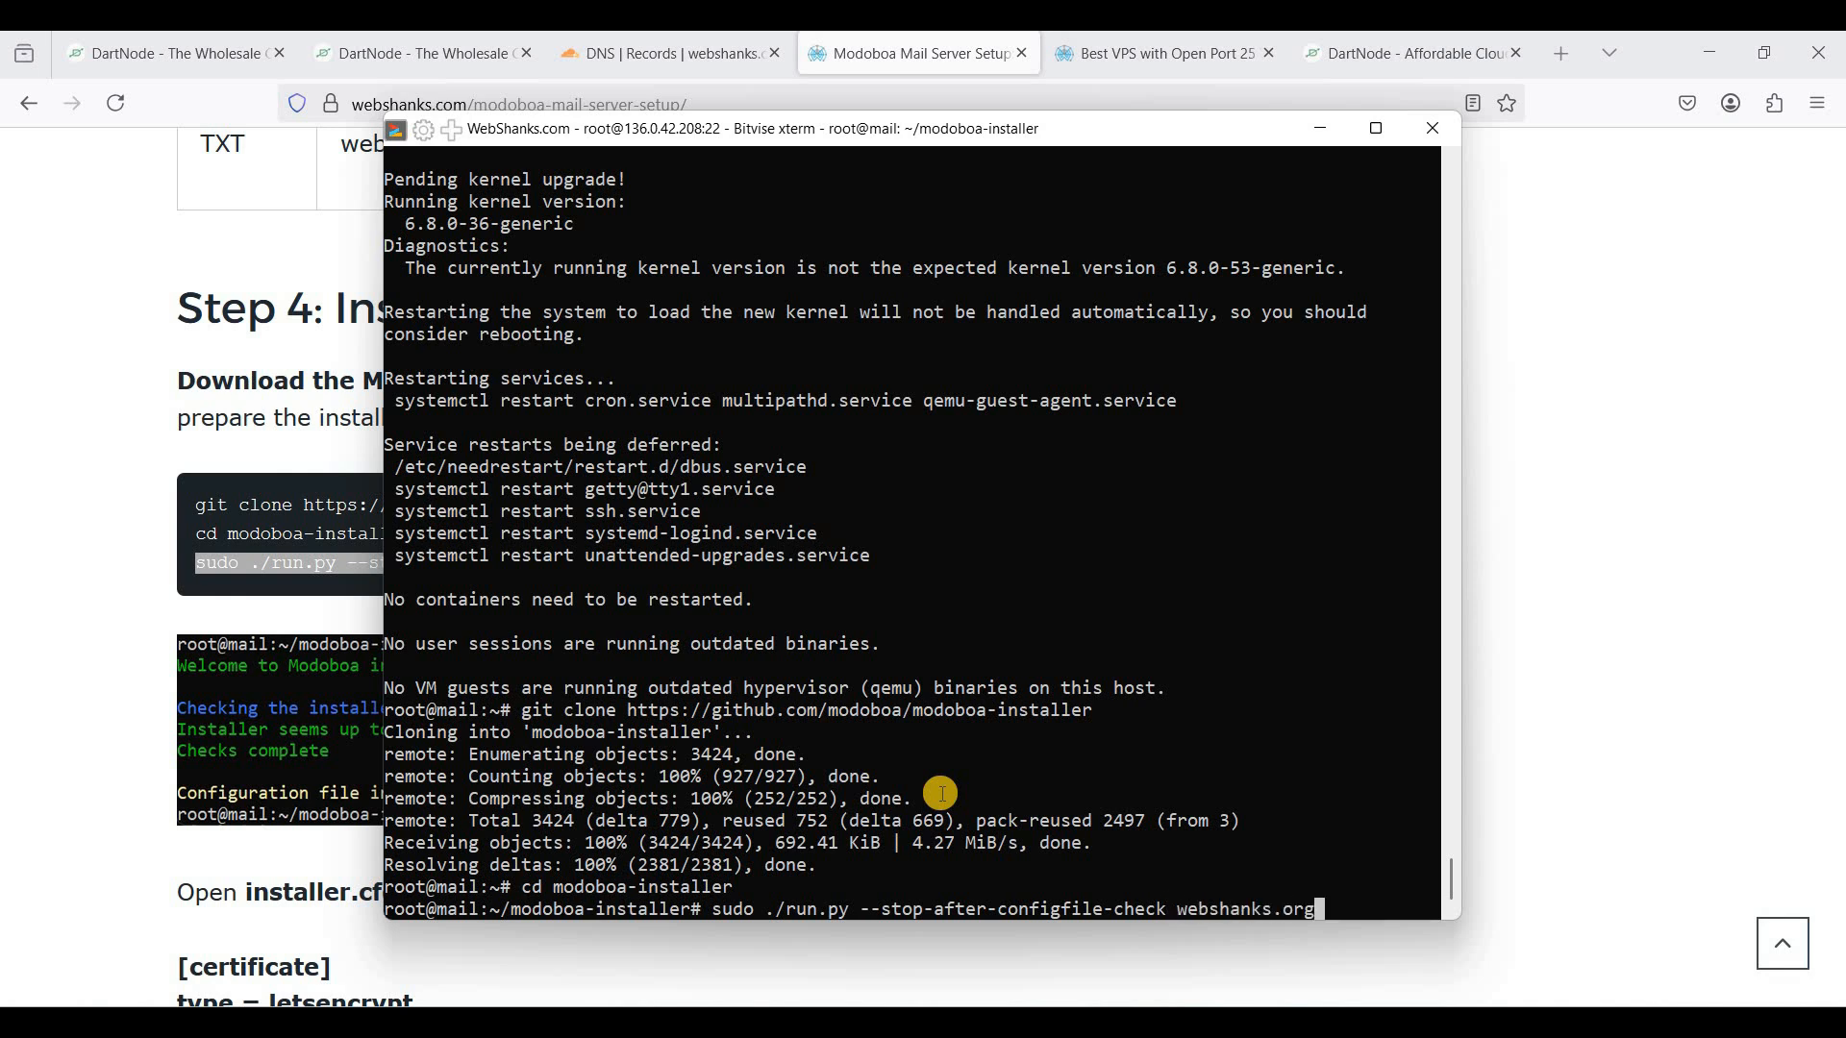
key(Return)
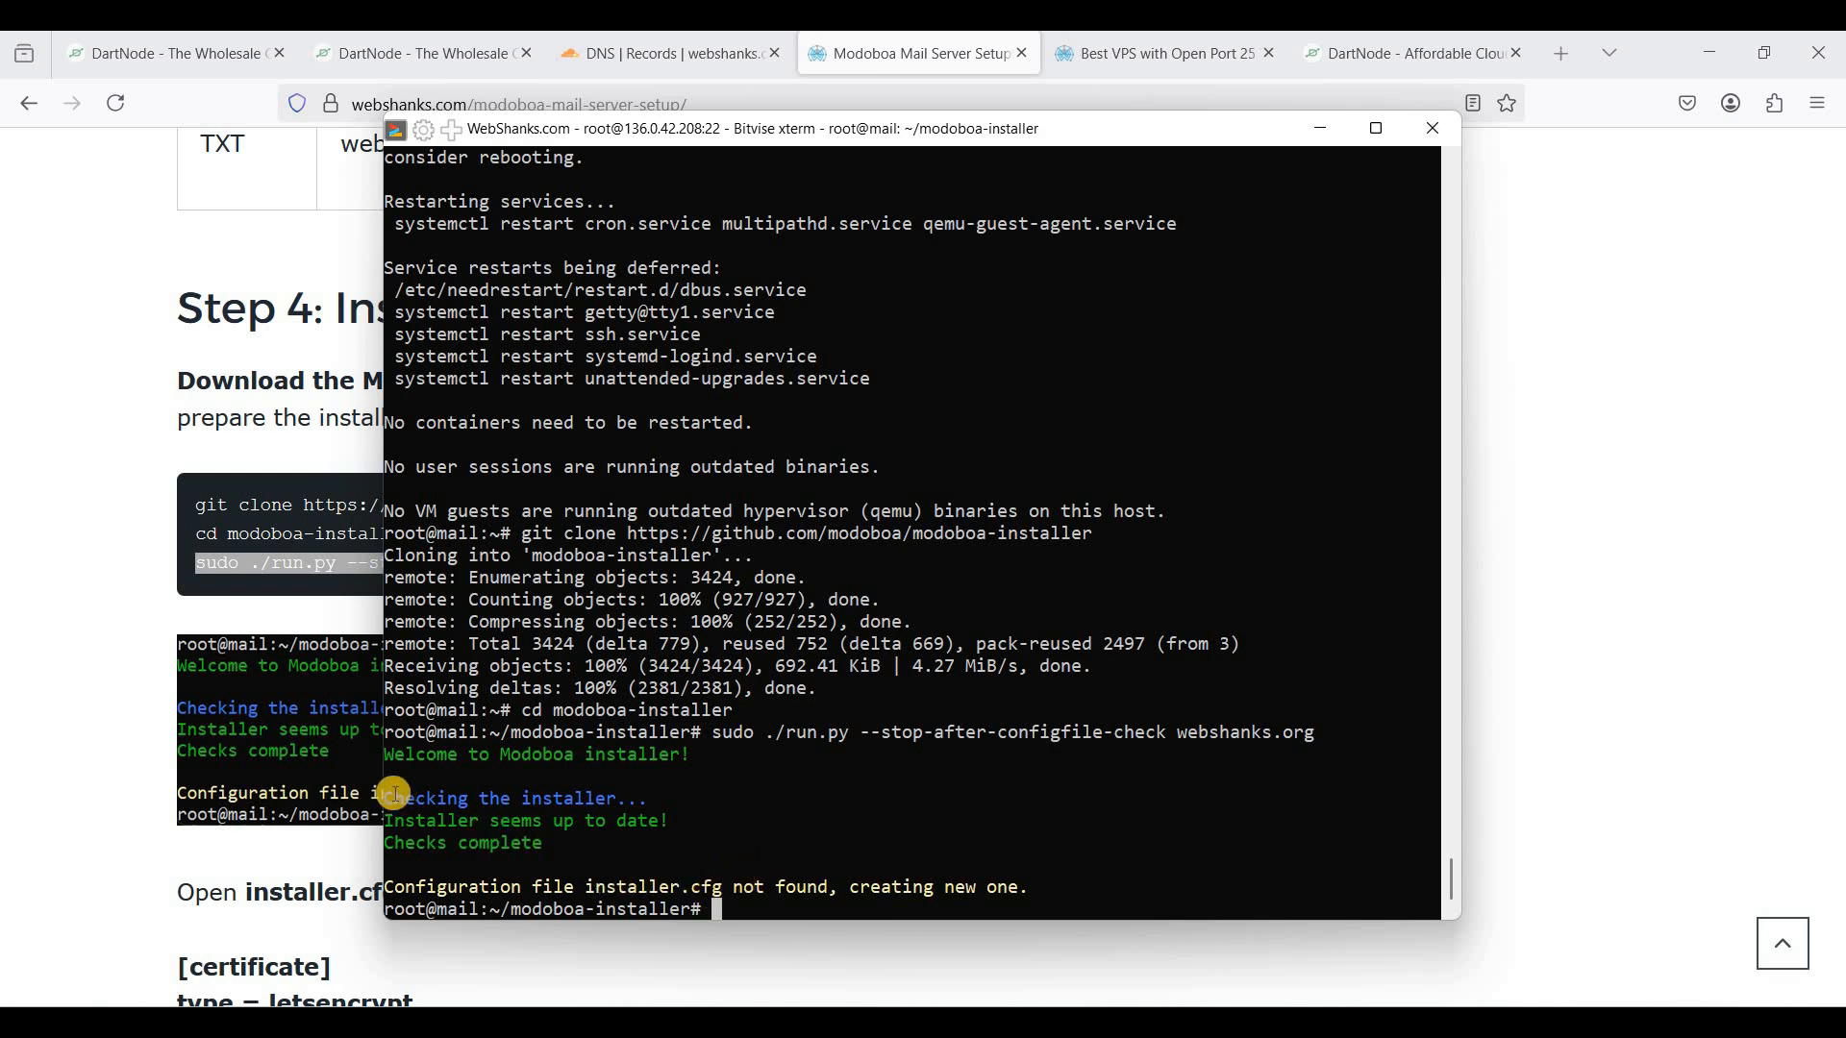
- List the folder's files and enter the command nano installer.cfg
scroll(920, 776, down, 1)
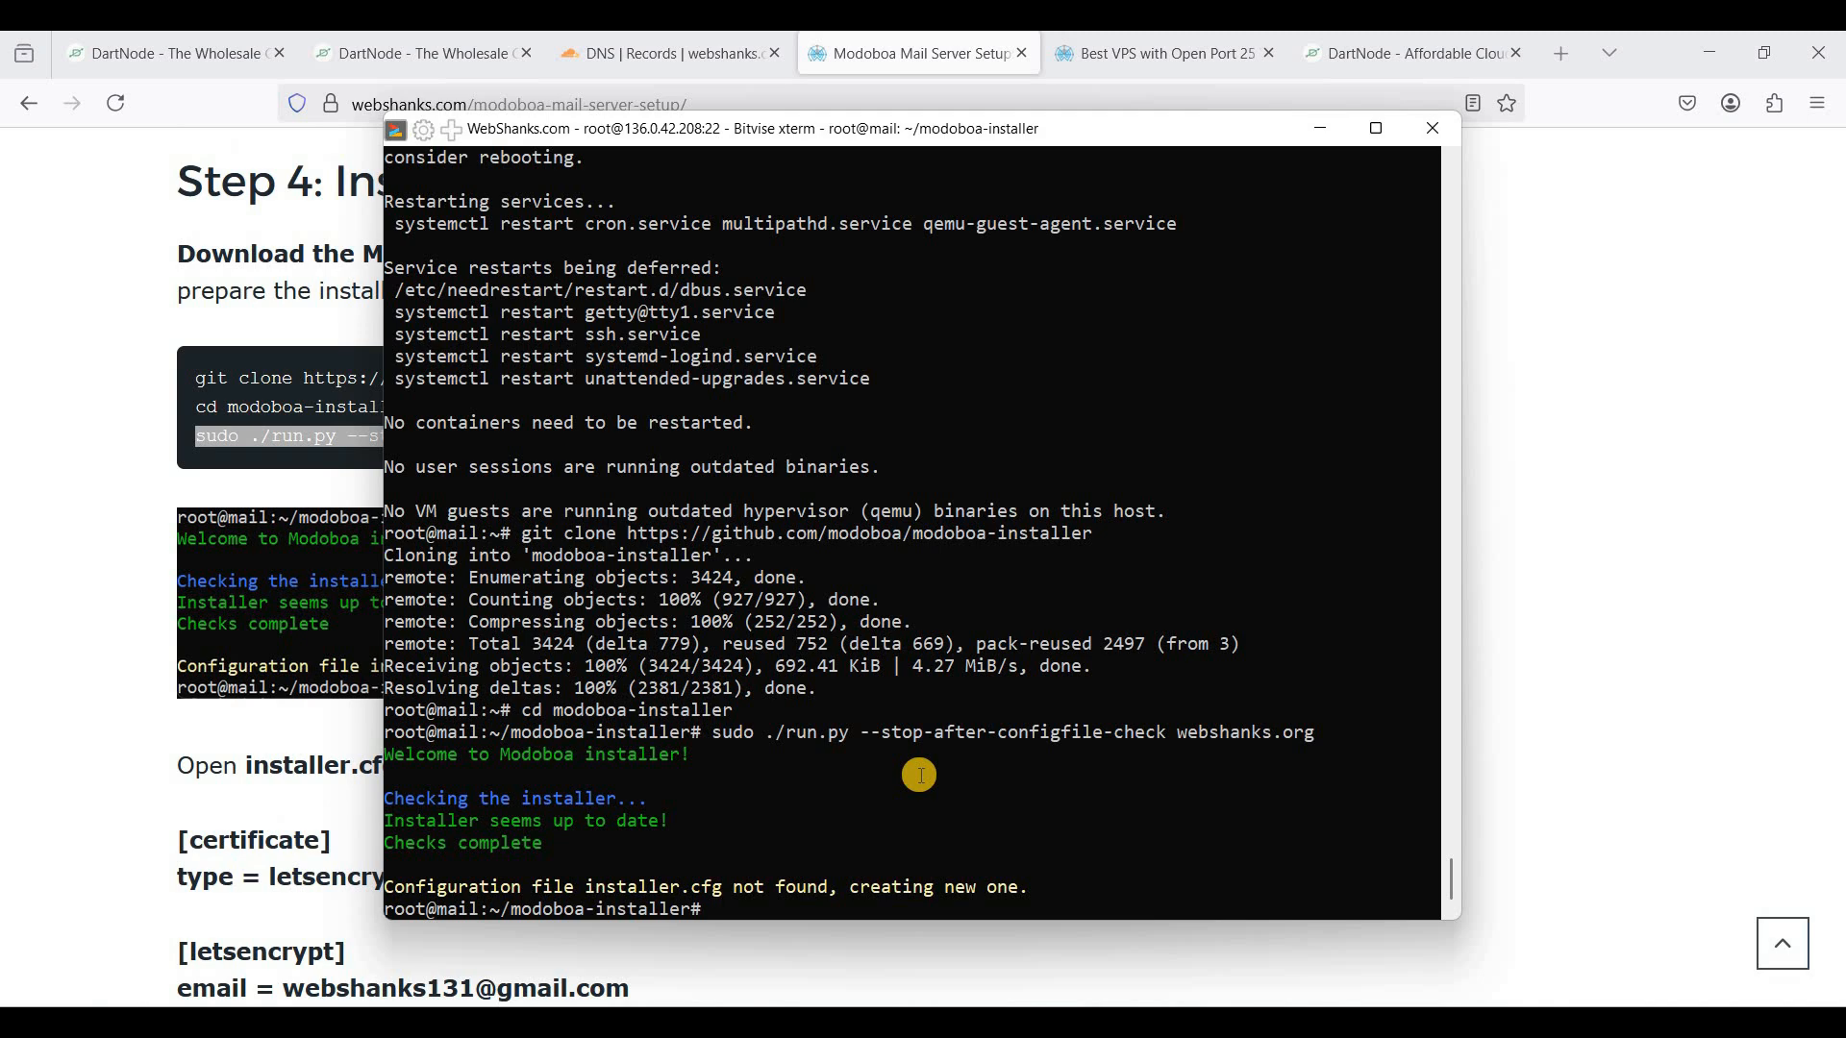
key(Return)
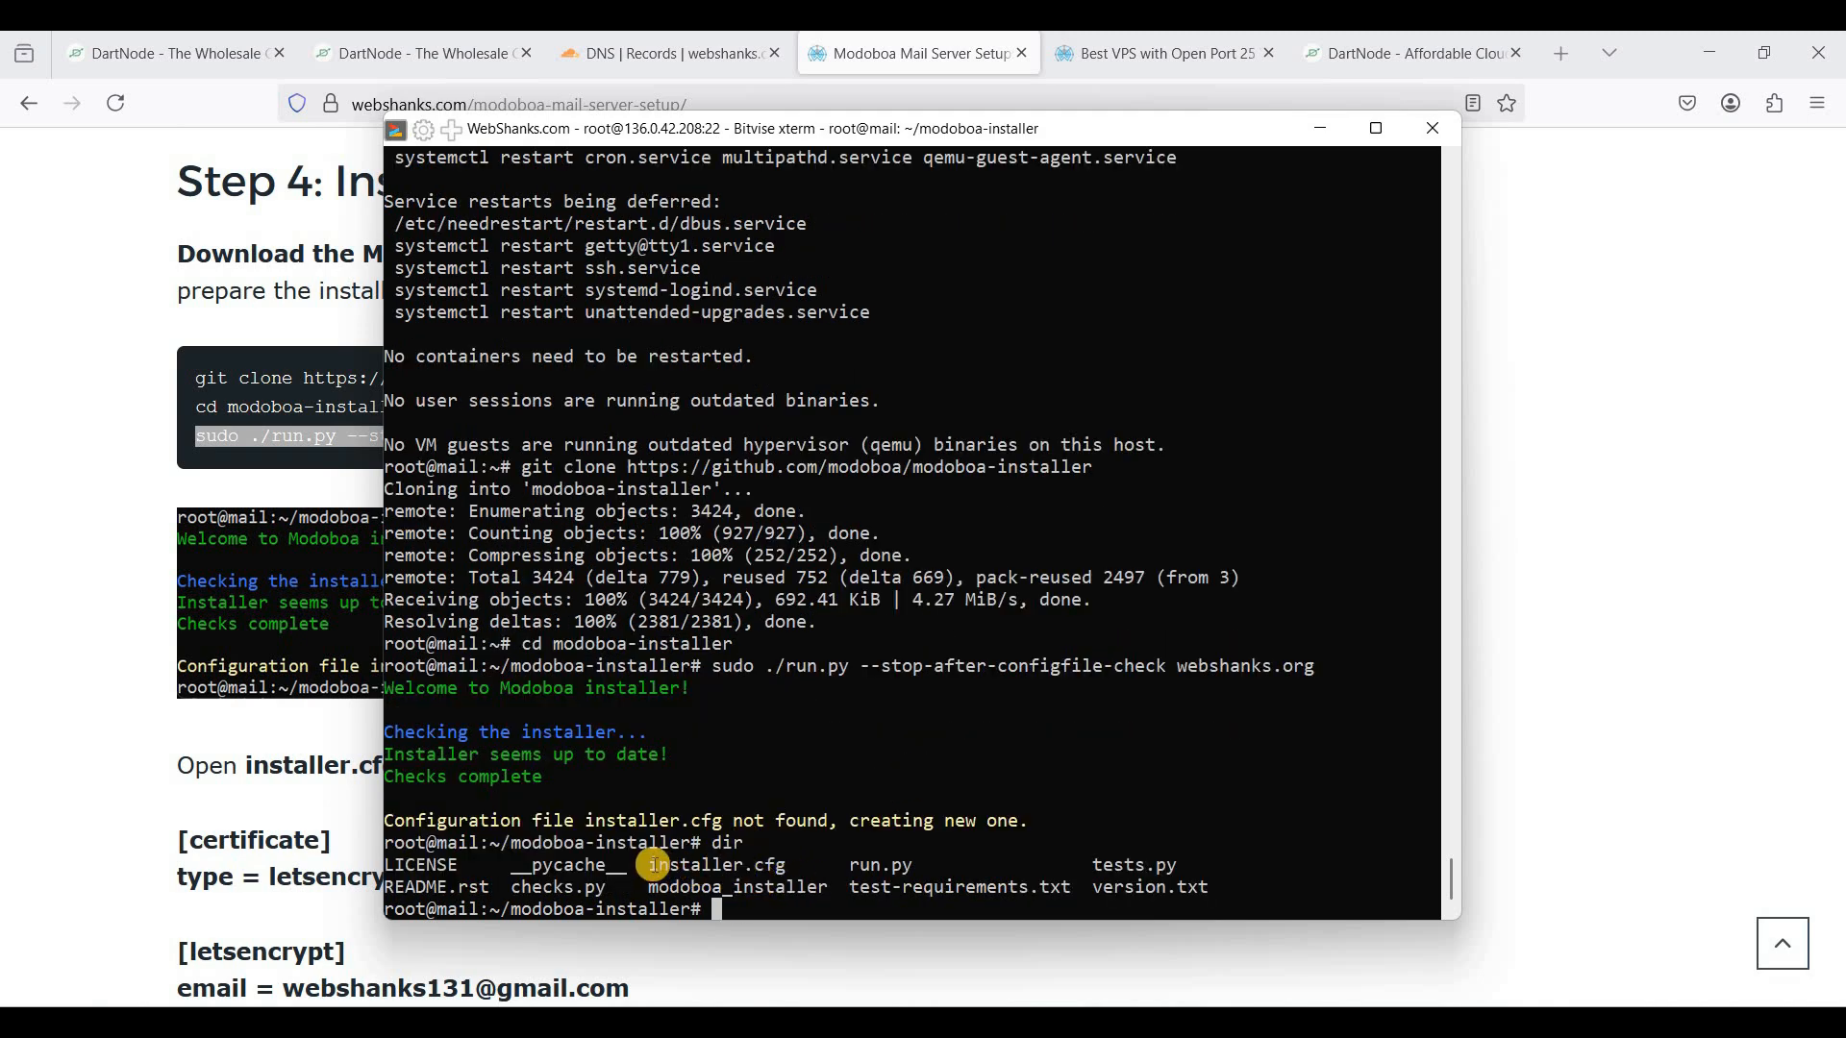
drag(652, 864, 788, 865)
right_click(760, 878)
text(nano)
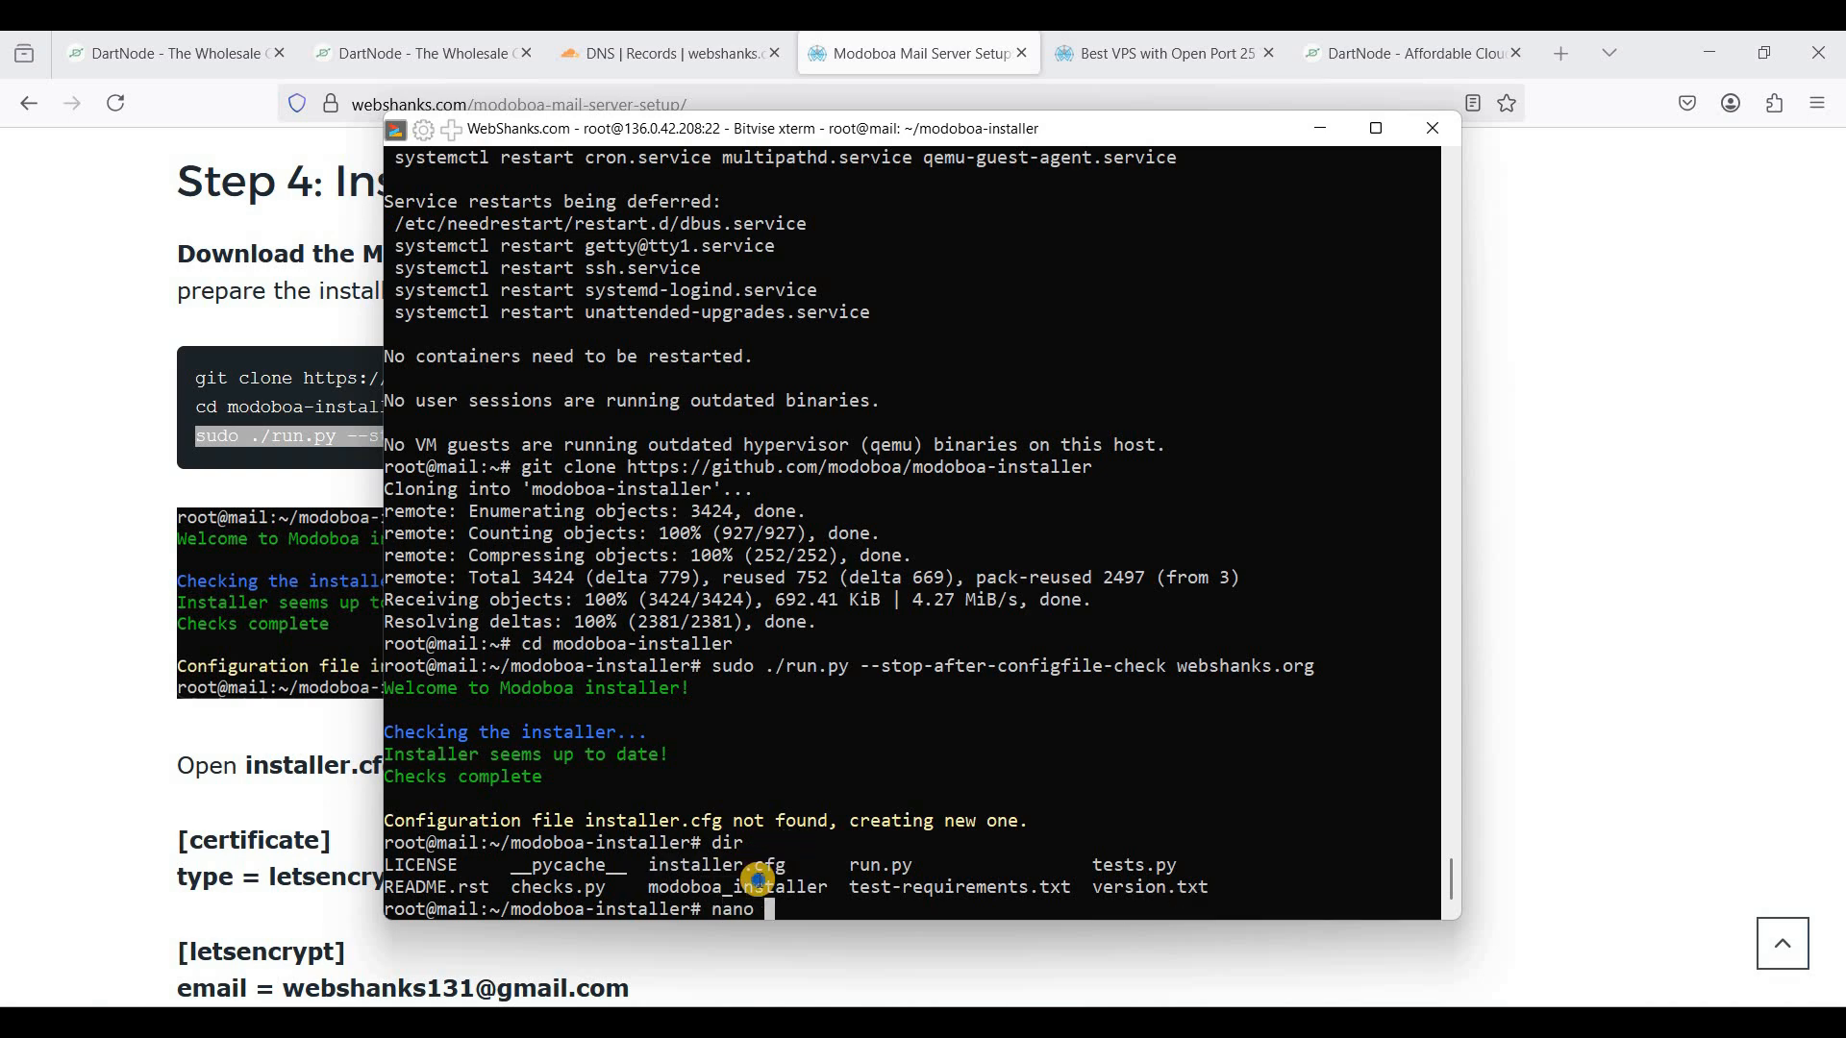
right_click(760, 879)
- Change installer.cfg's certificate type from self-signed to letsencrypt
key(Return)
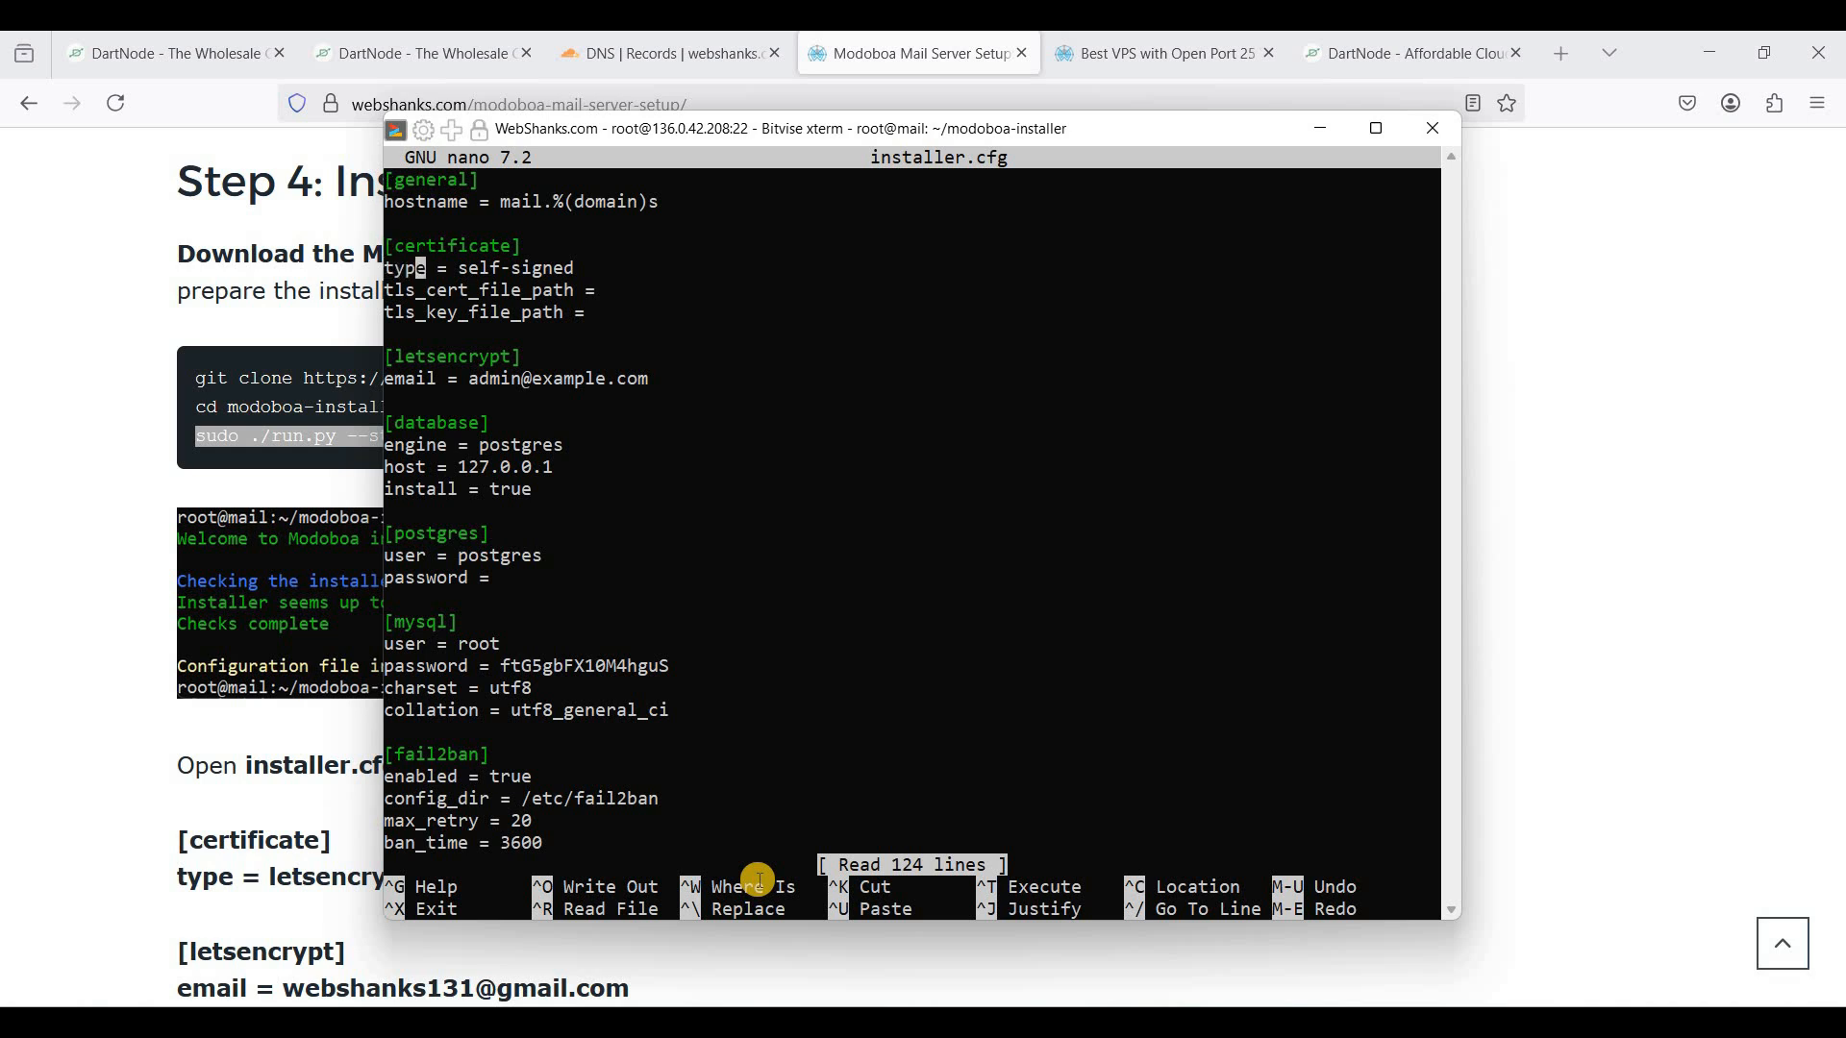
key(Right)
key(Right)
key(Right)
key(Right)
key(Right)
key(Right)
key(Right)
key(Right)
key(Right)
key(Right)
key(Right)
key(Right)
key(Right)
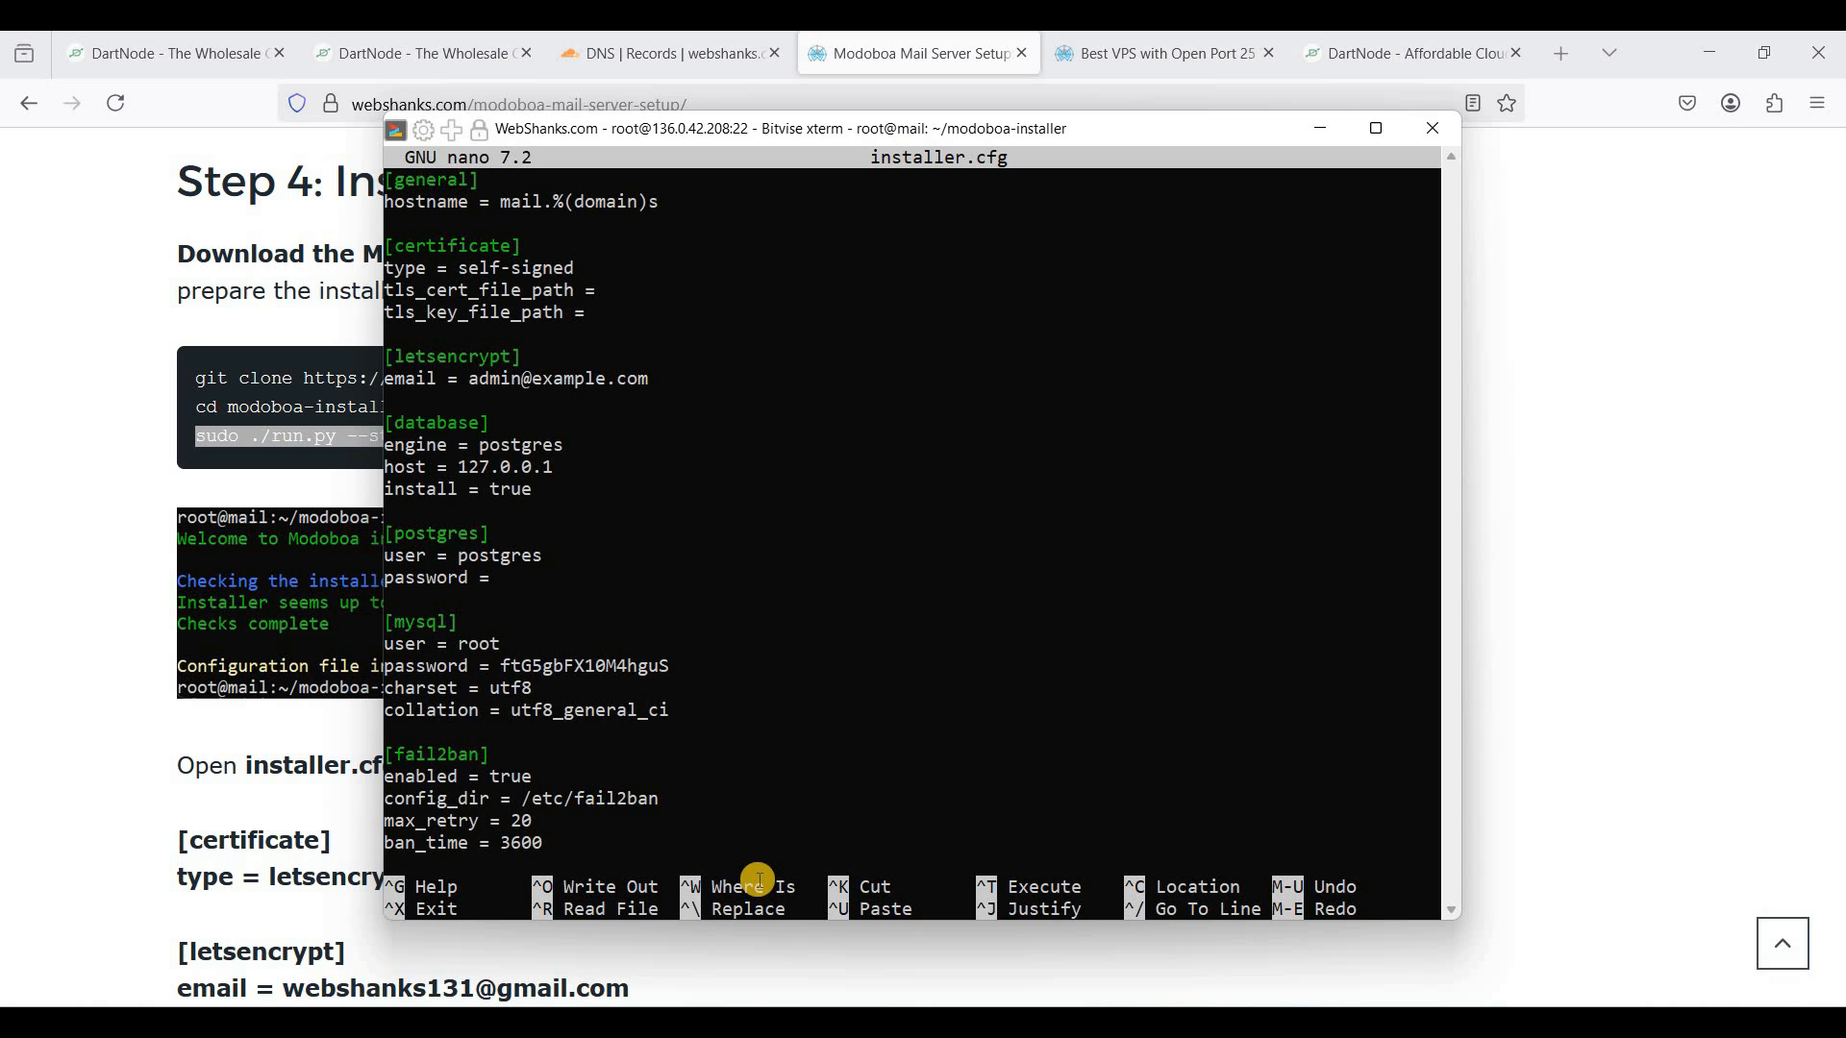
key(BackSpace)
key(BackSpace)
key(BackSpace)
key(BackSpace)
key(BackSpace)
key(BackSpace)
key(BackSpace)
text(etsencrypt)
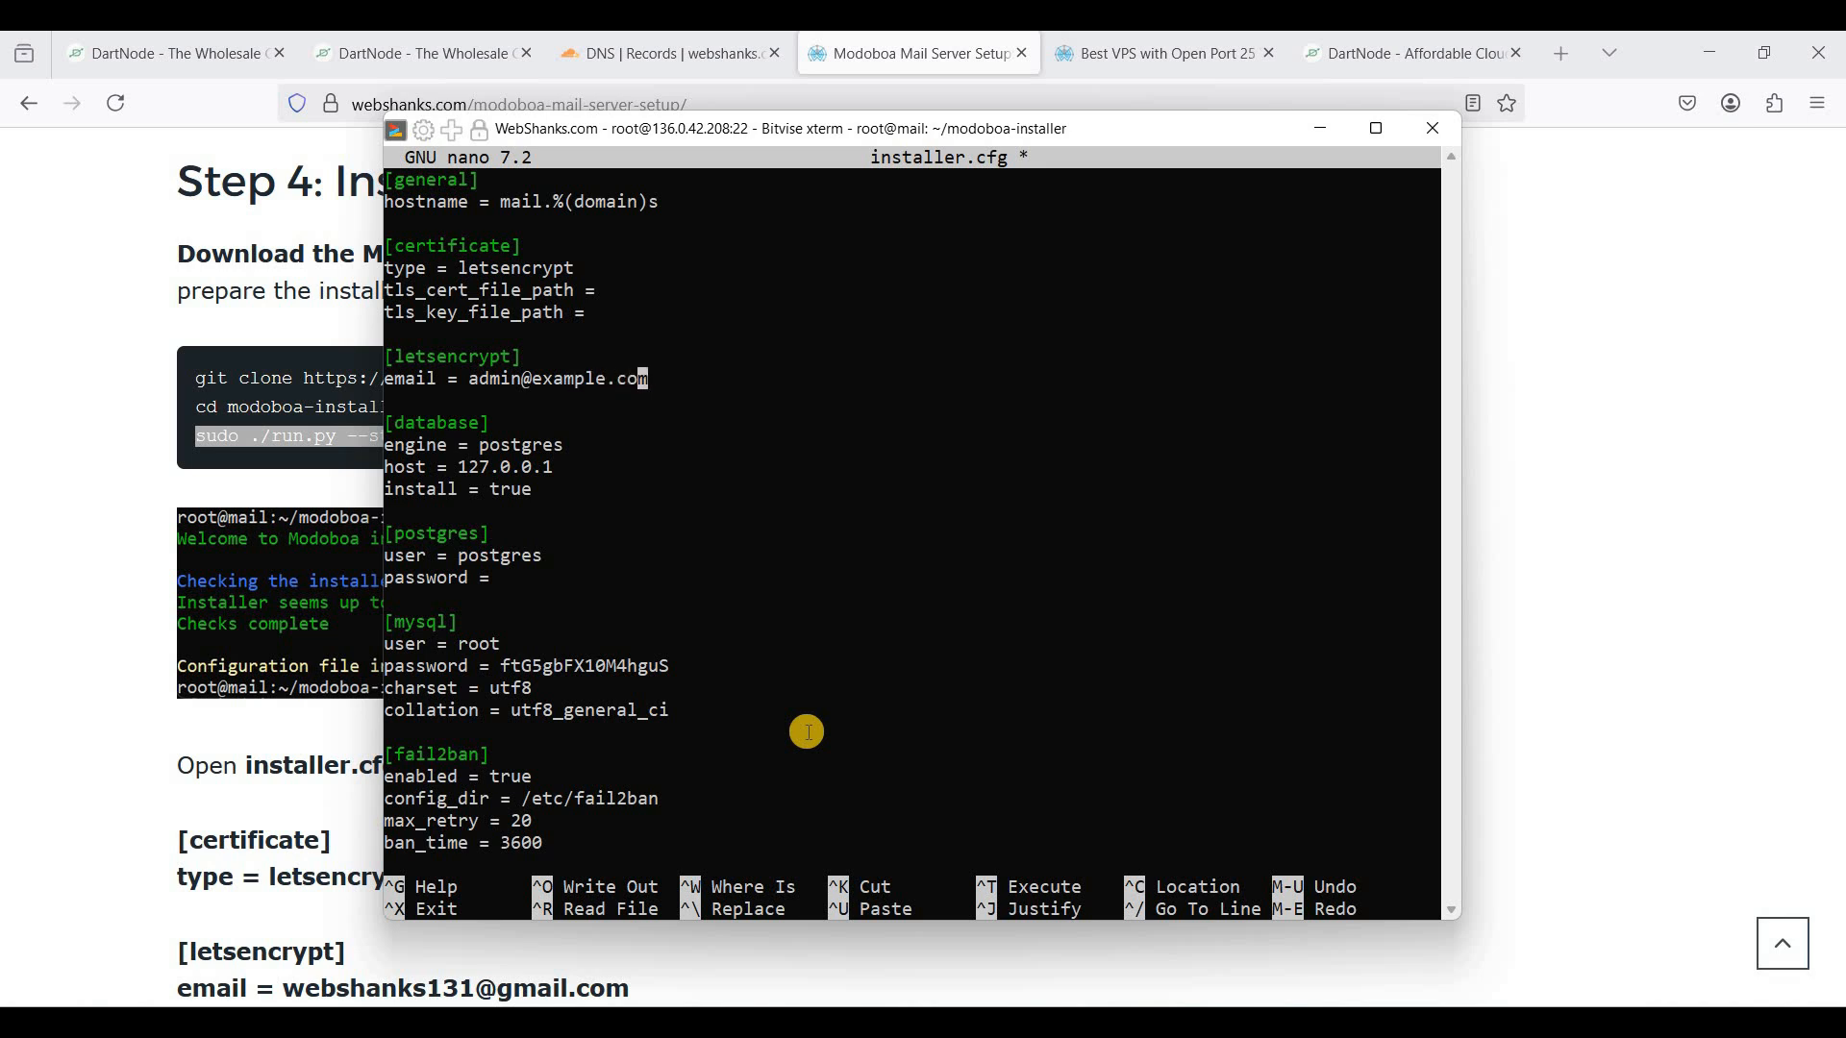
- Set the [letsencrypt] email to the owner's contact address and save installer.cfg
key(BackSpace)
key(BackSpace)
key(BackSpace)
key(BackSpace)
key(BackSpace)
key(BackSpace)
key(BackSpace)
key(BackSpace)
key(BackSpace)
key(BackSpace)
key(BackSpace)
key(BackSpace)
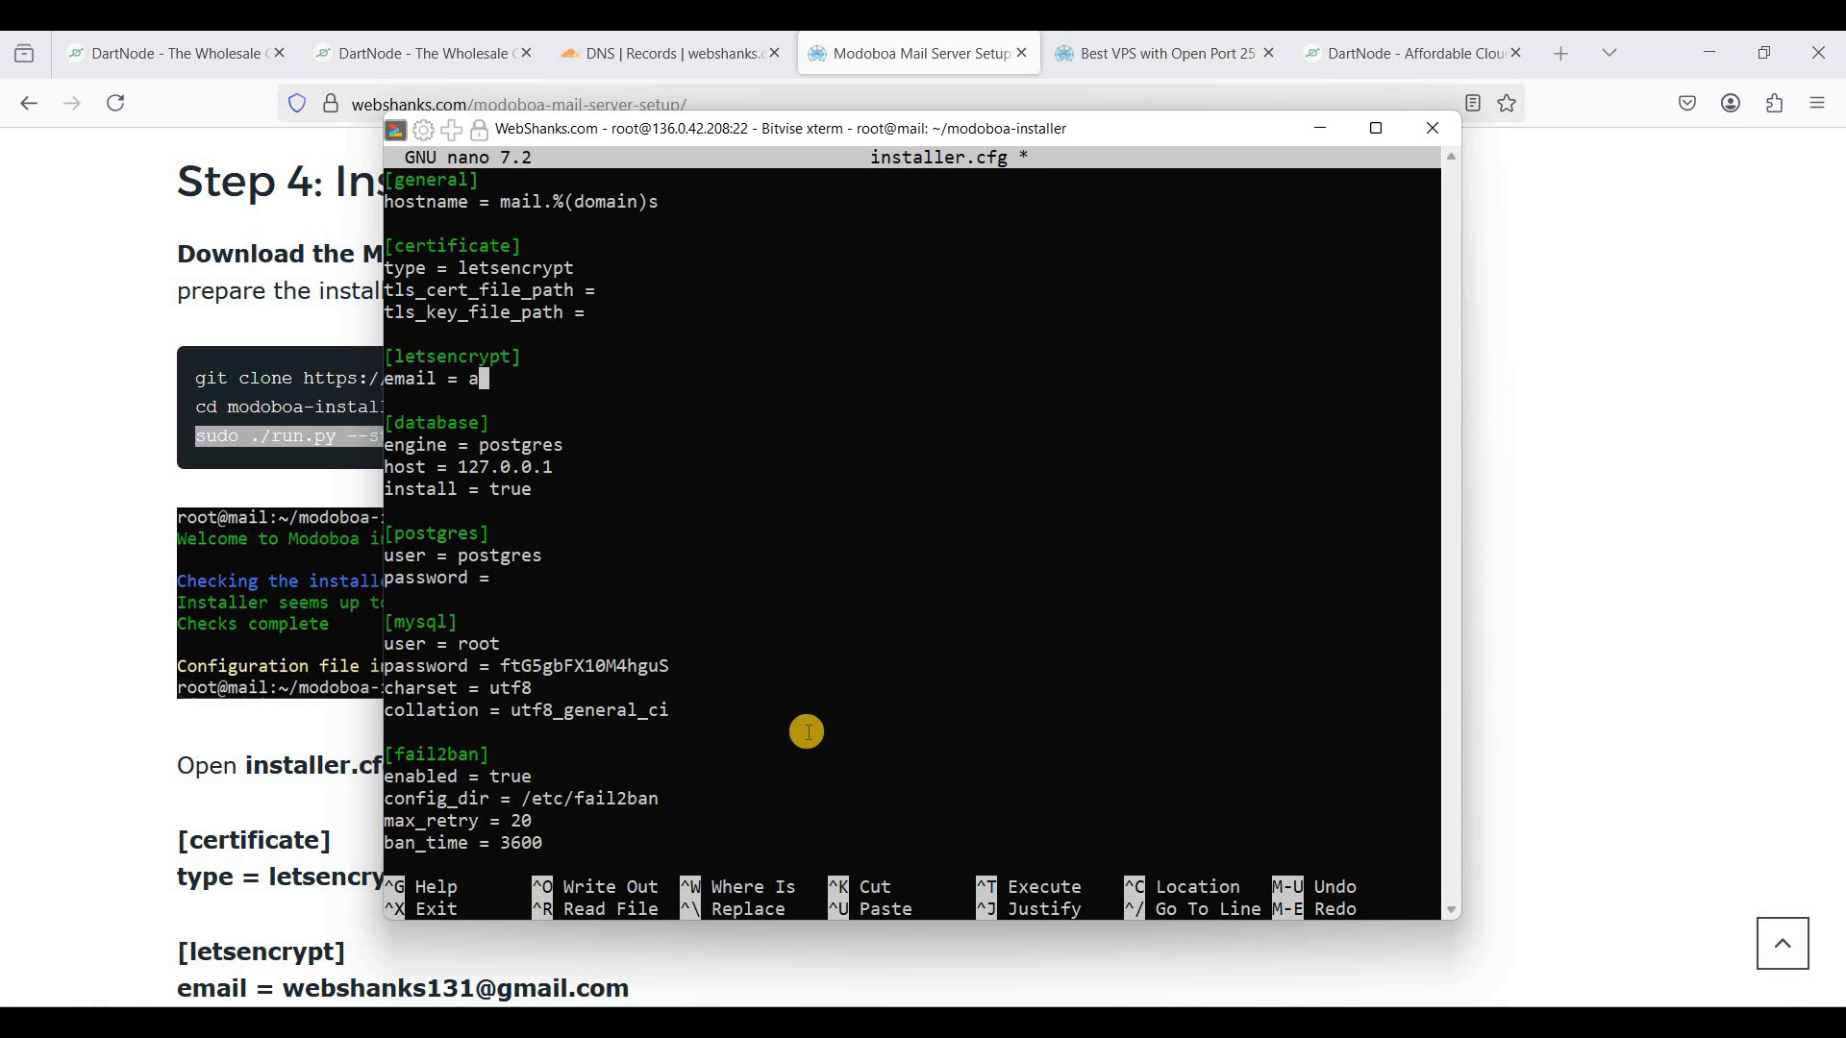
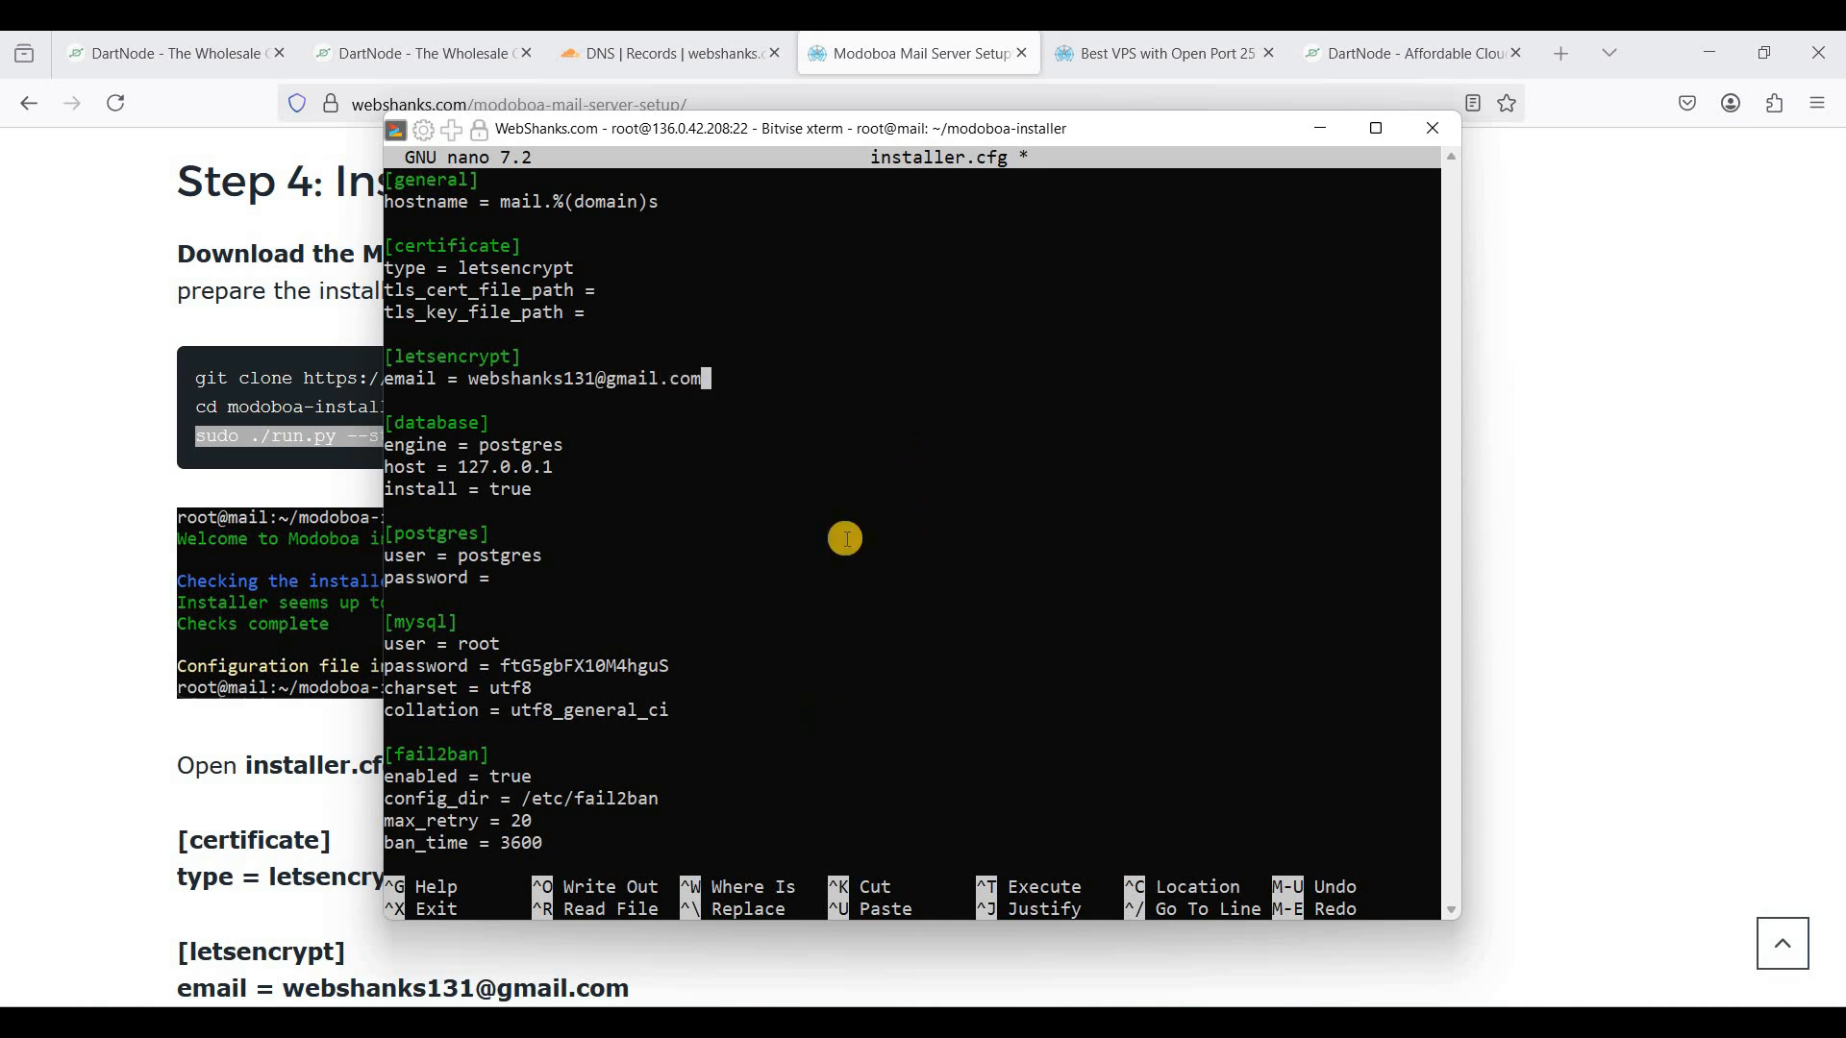
key(ctrl+x)
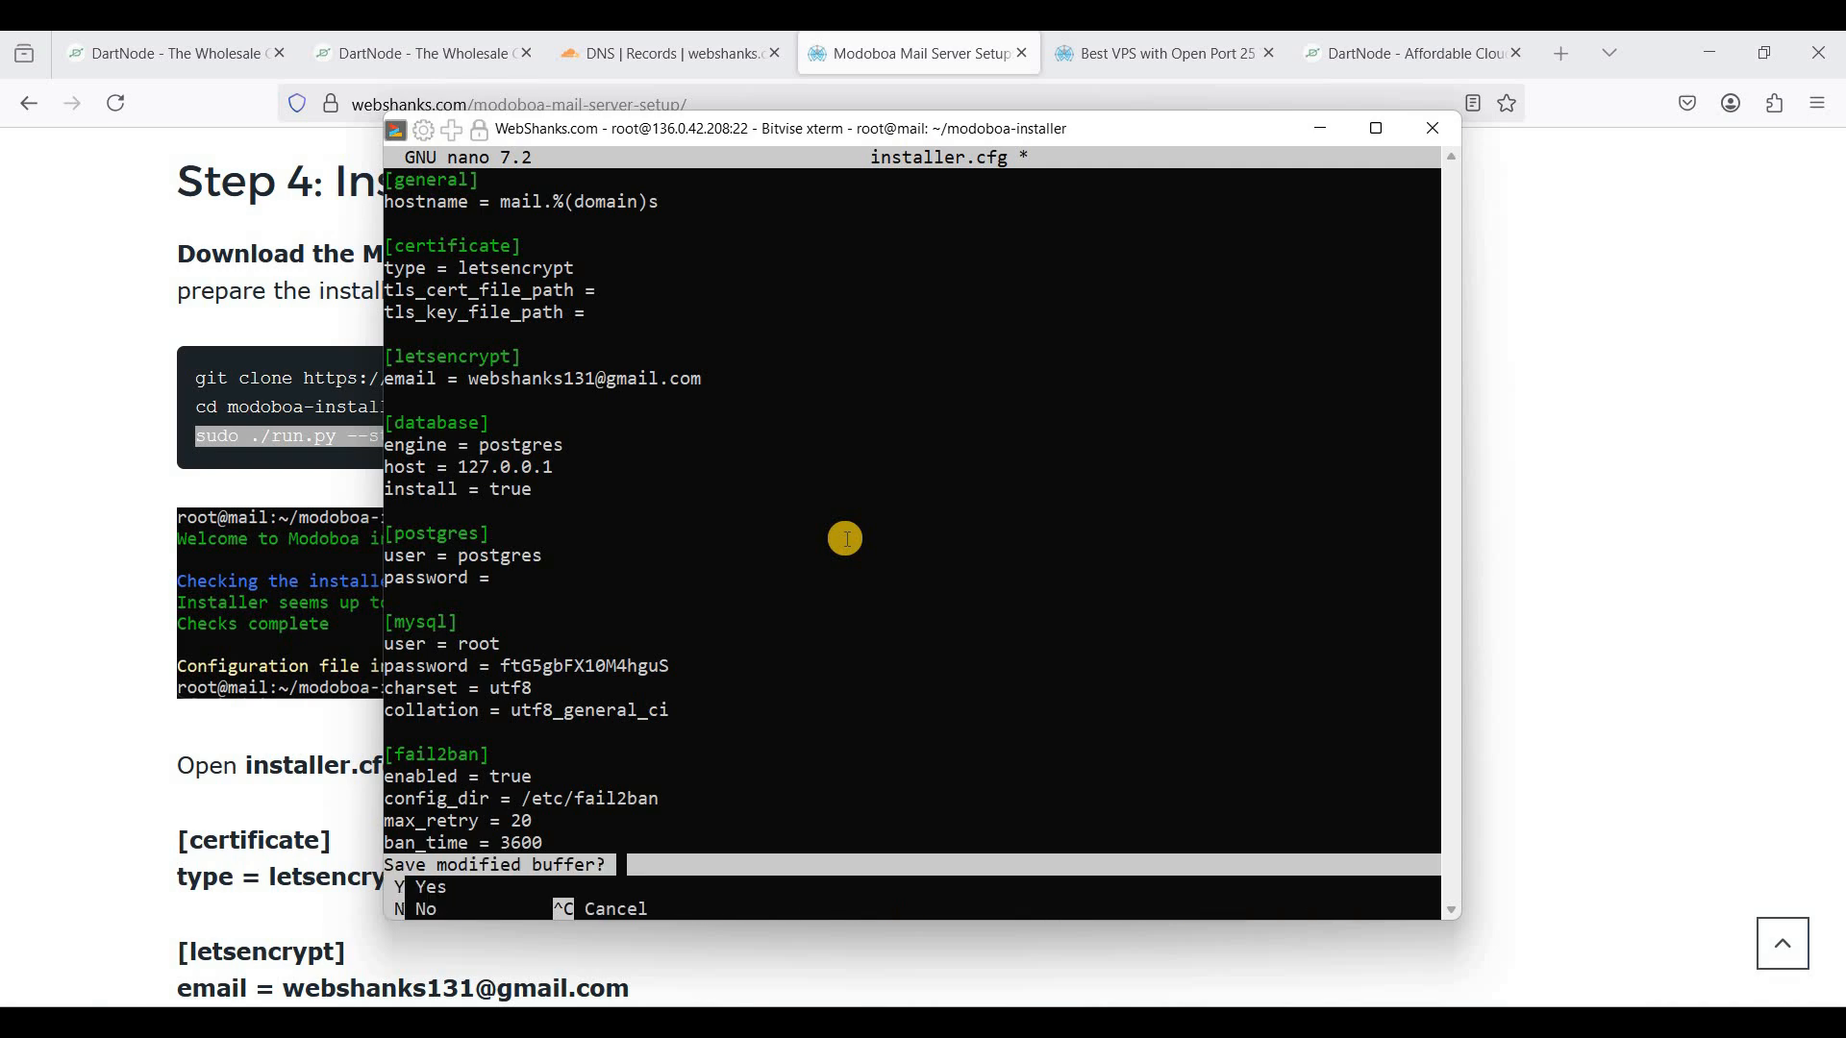
key(y)
key(Return)
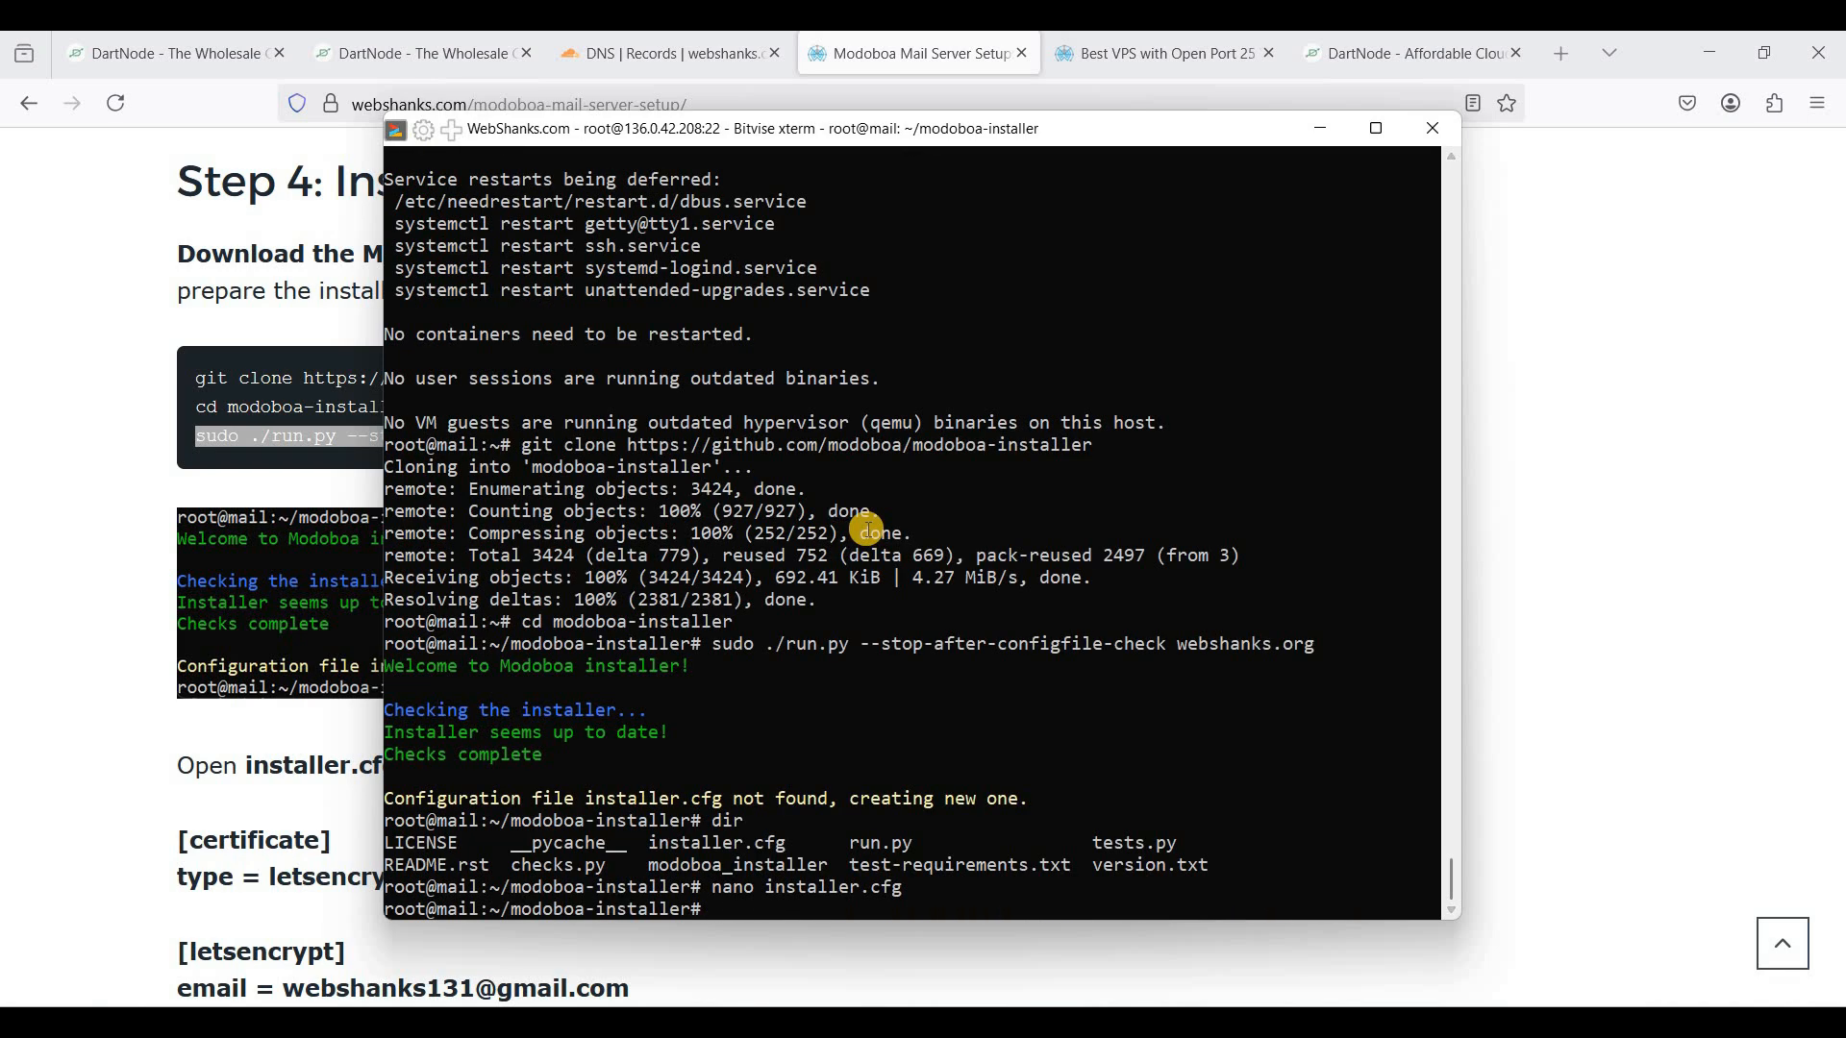
- Select the final sudo python3 run.py install command in the setup guide
click(275, 527)
scroll(474, 569, down, 4)
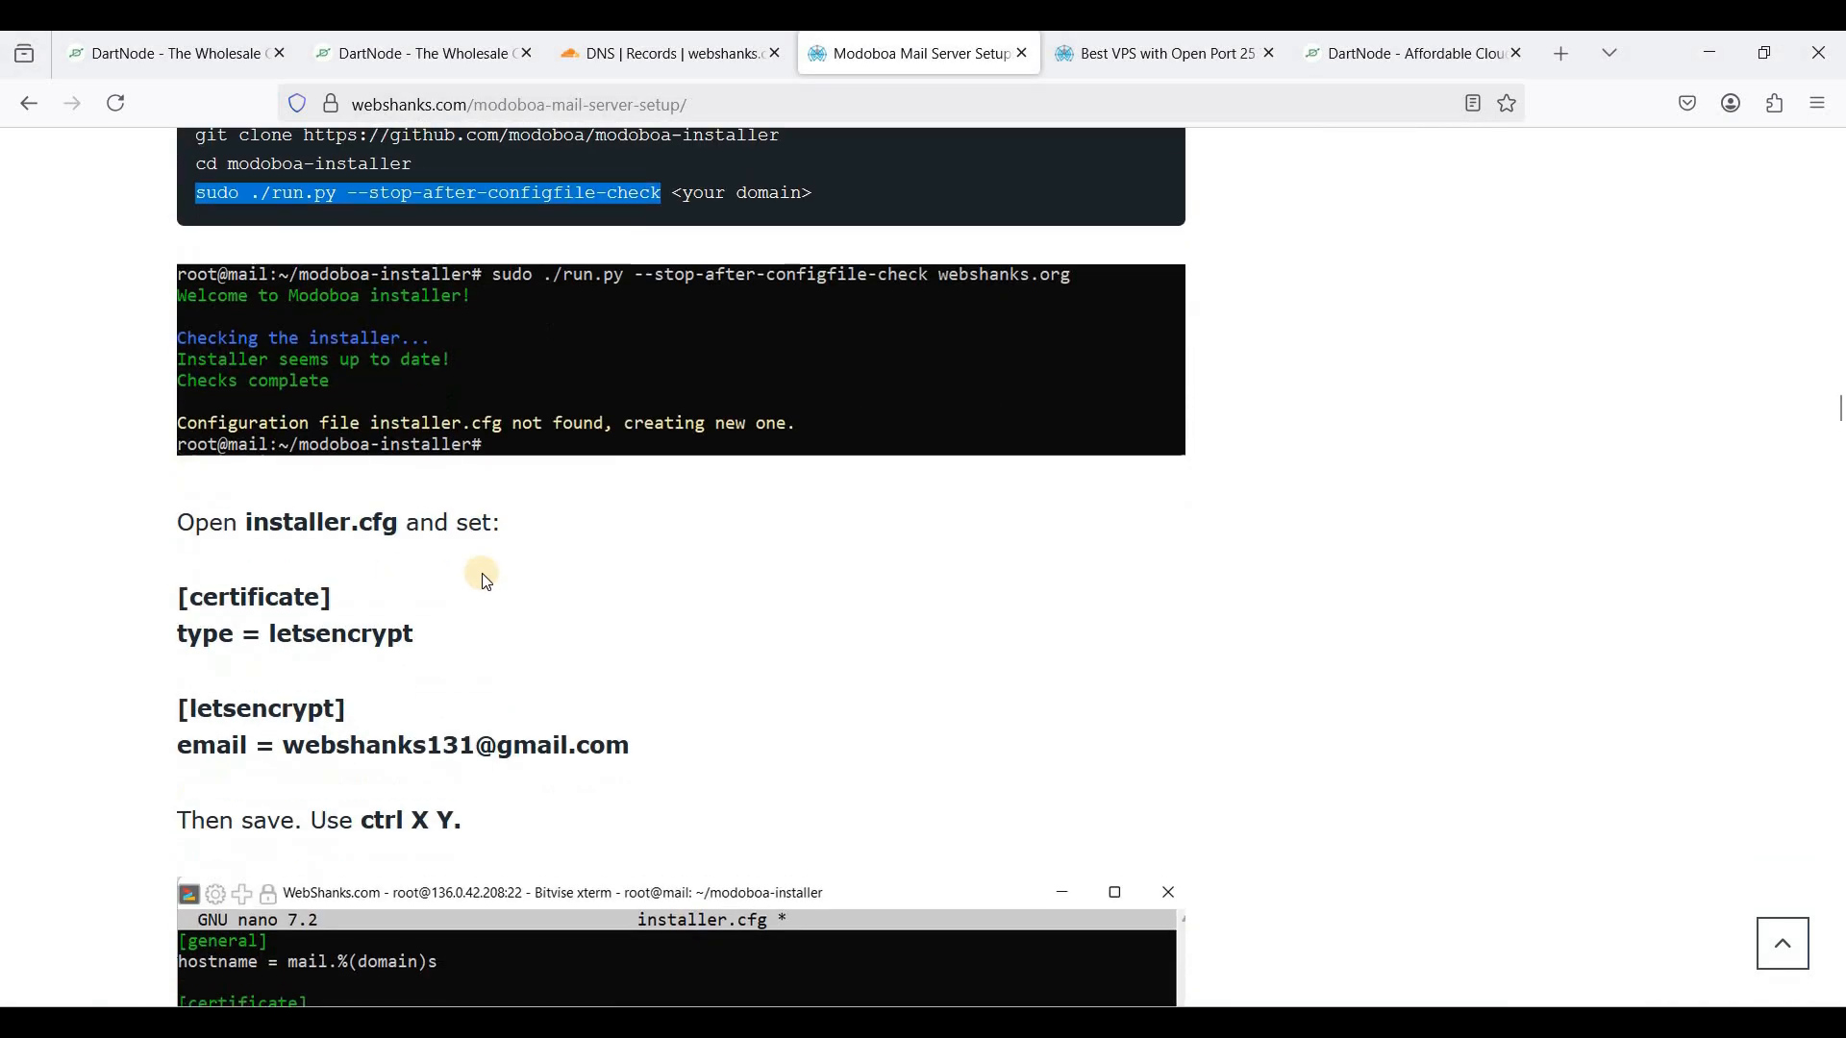
scroll(492, 564, down, 4)
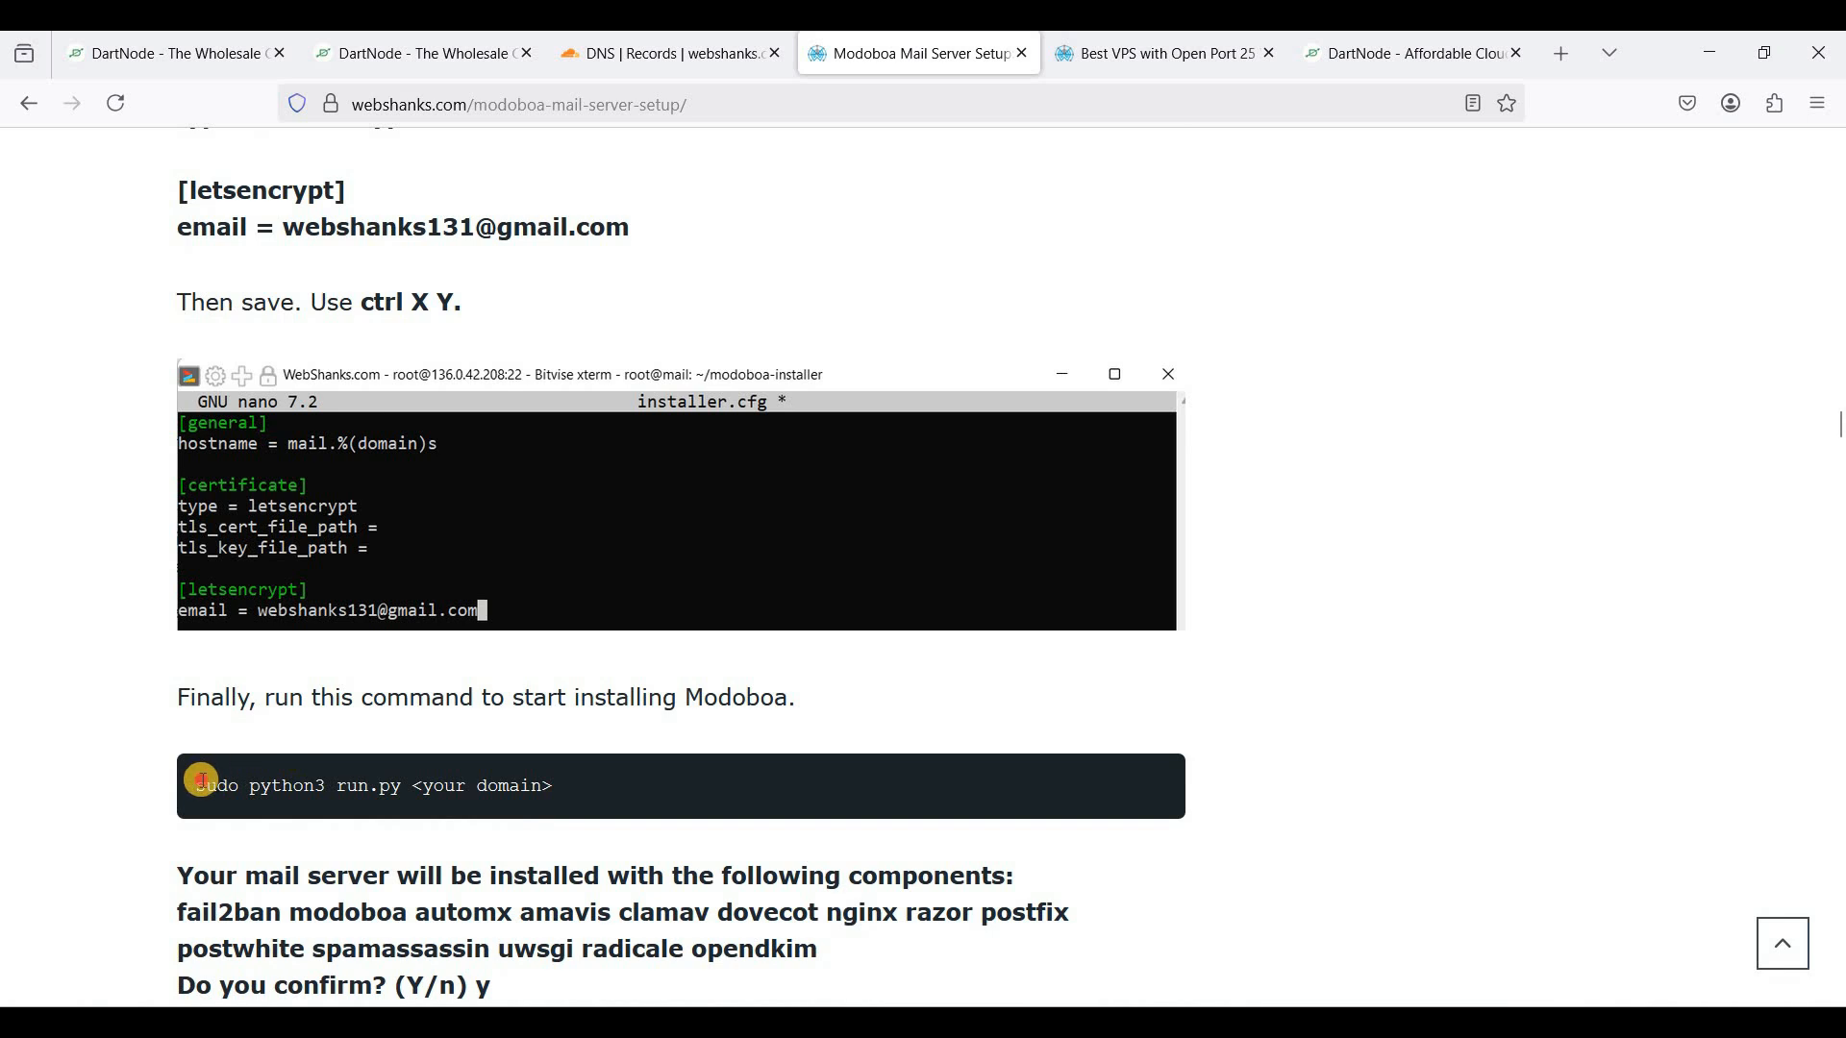
drag(206, 785, 391, 784)
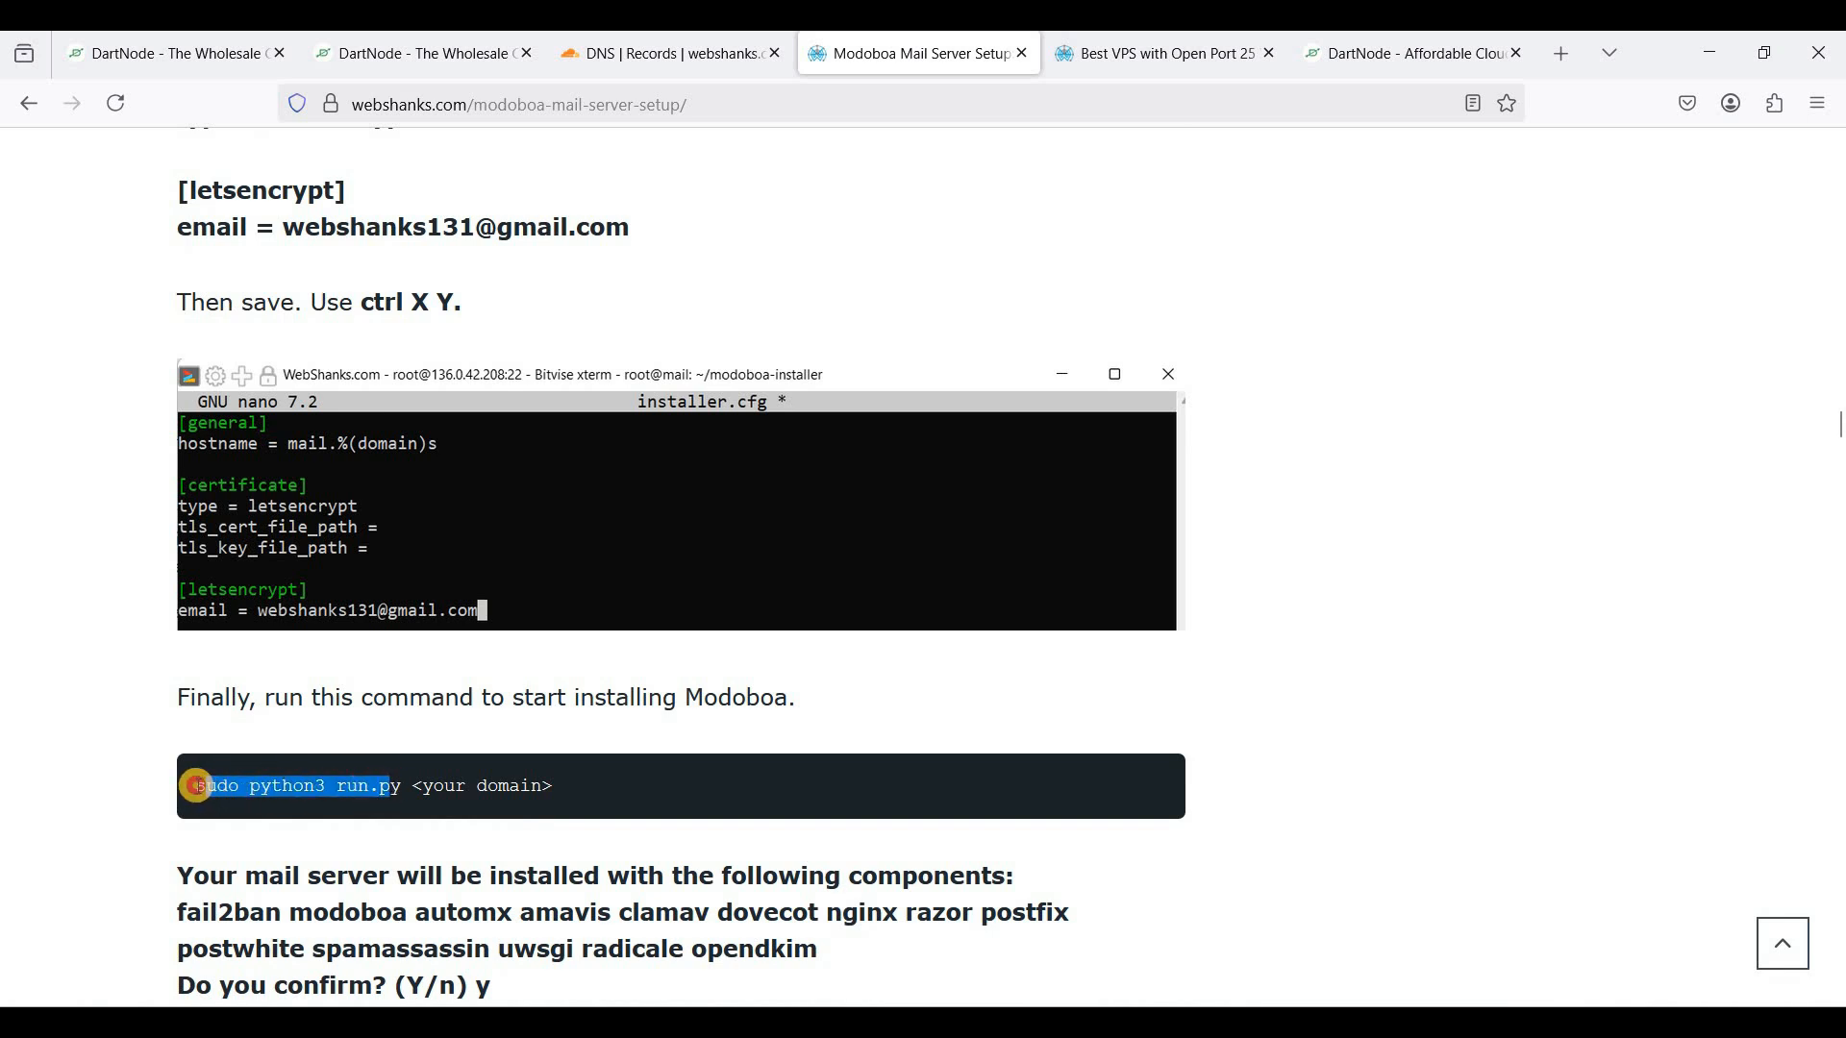
drag(195, 785, 395, 794)
- Launch the Modoboa installer with sudo python3 run.py webshanks.org in the terminal
key(alt+Tab)
right_click(835, 680)
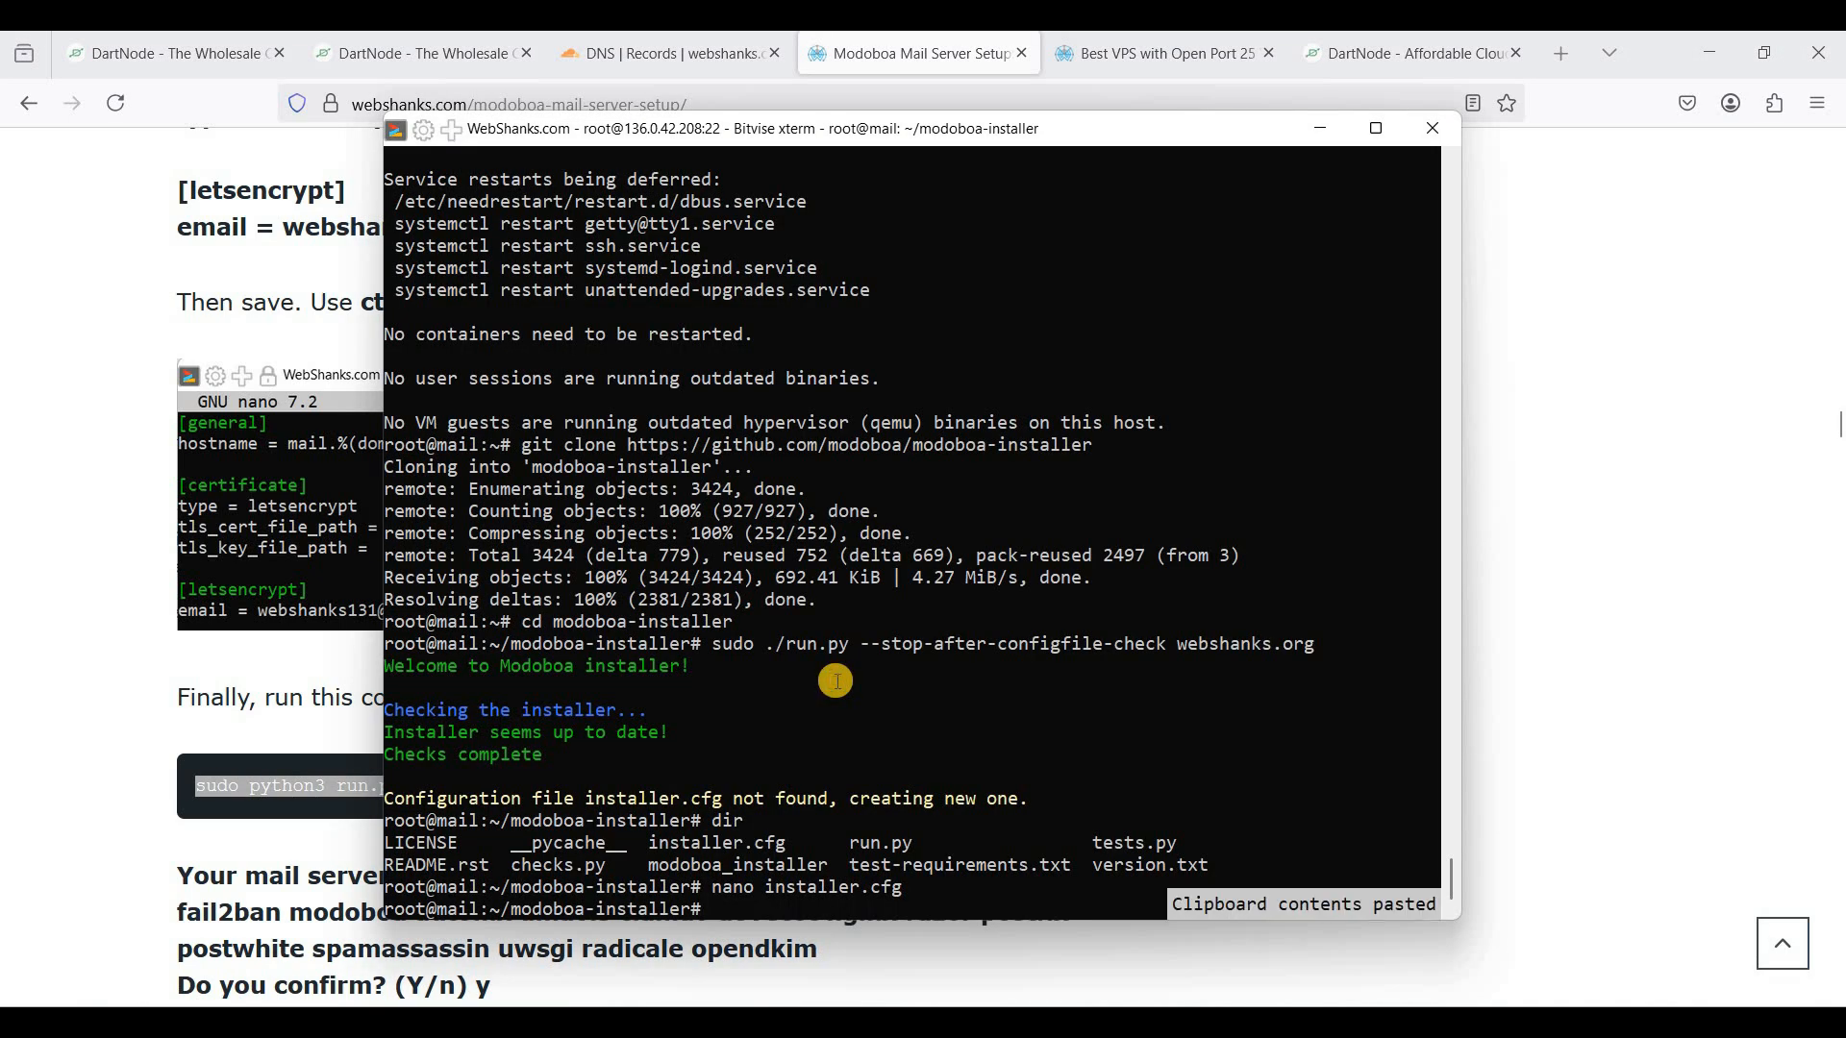
text(webshanks.o)
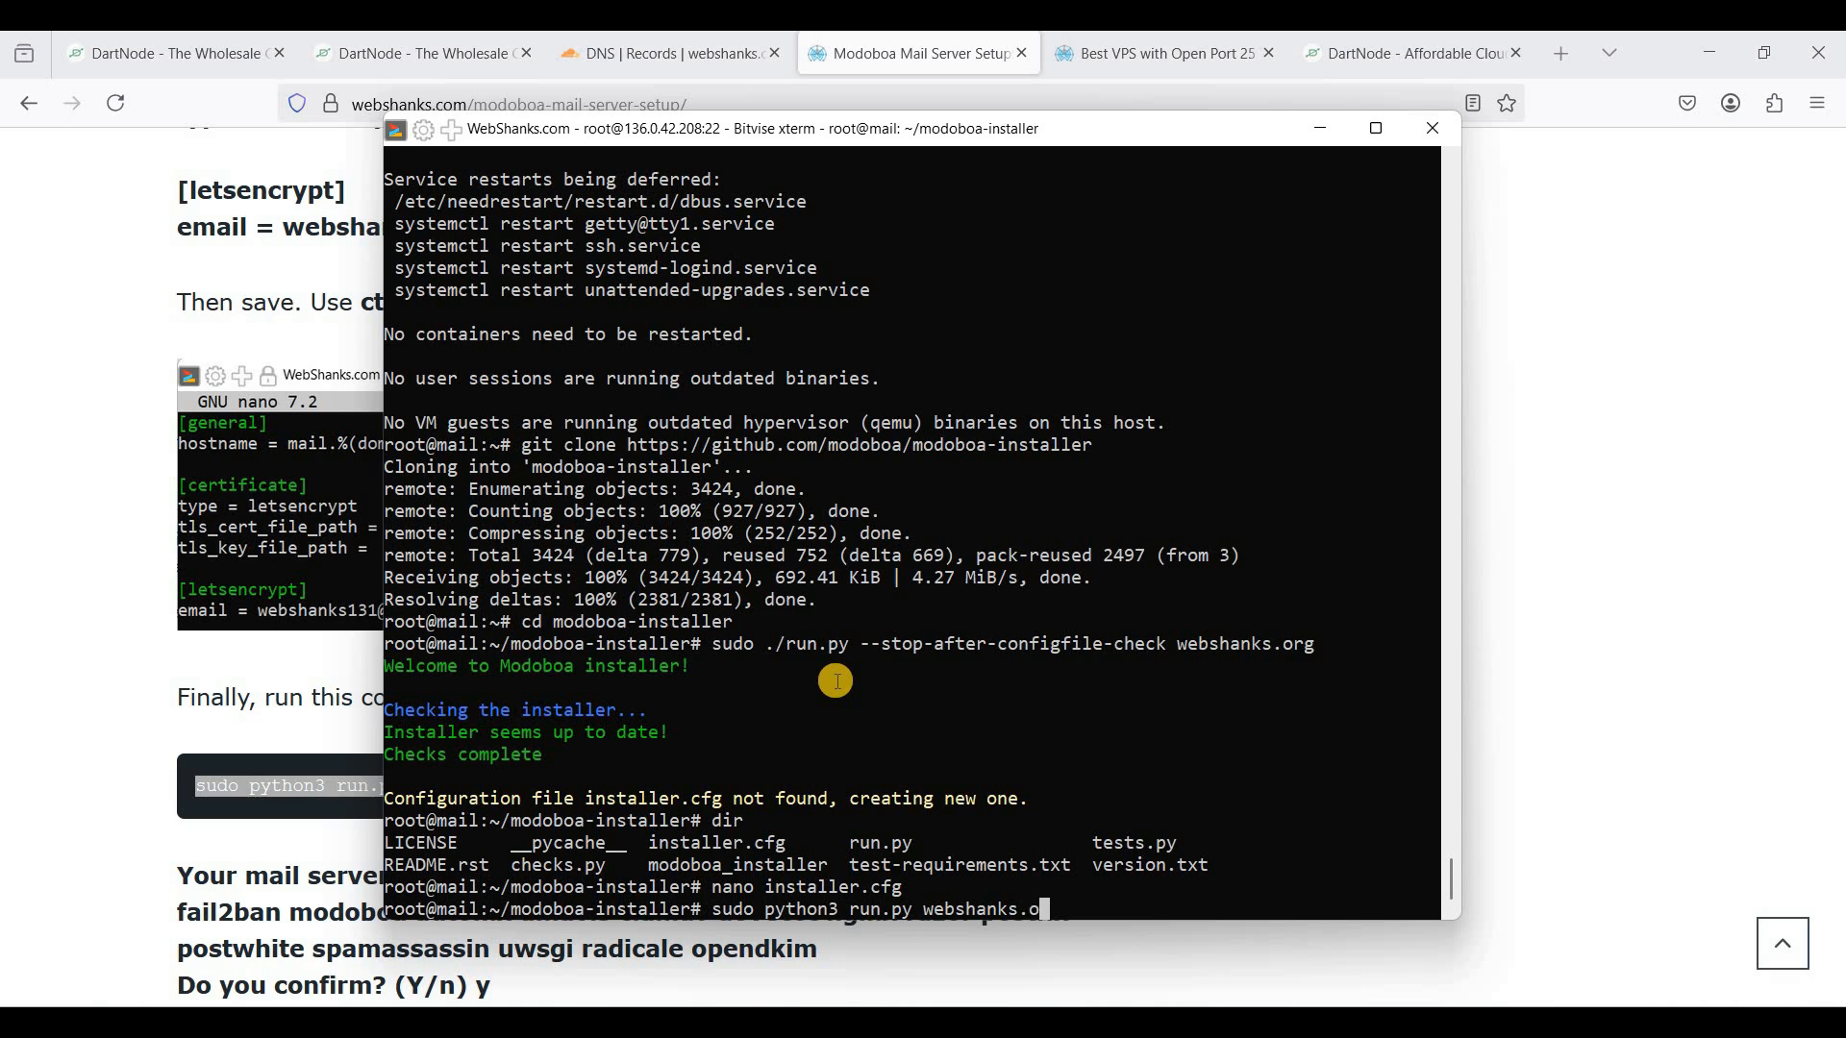
text(rg)
key(Return)
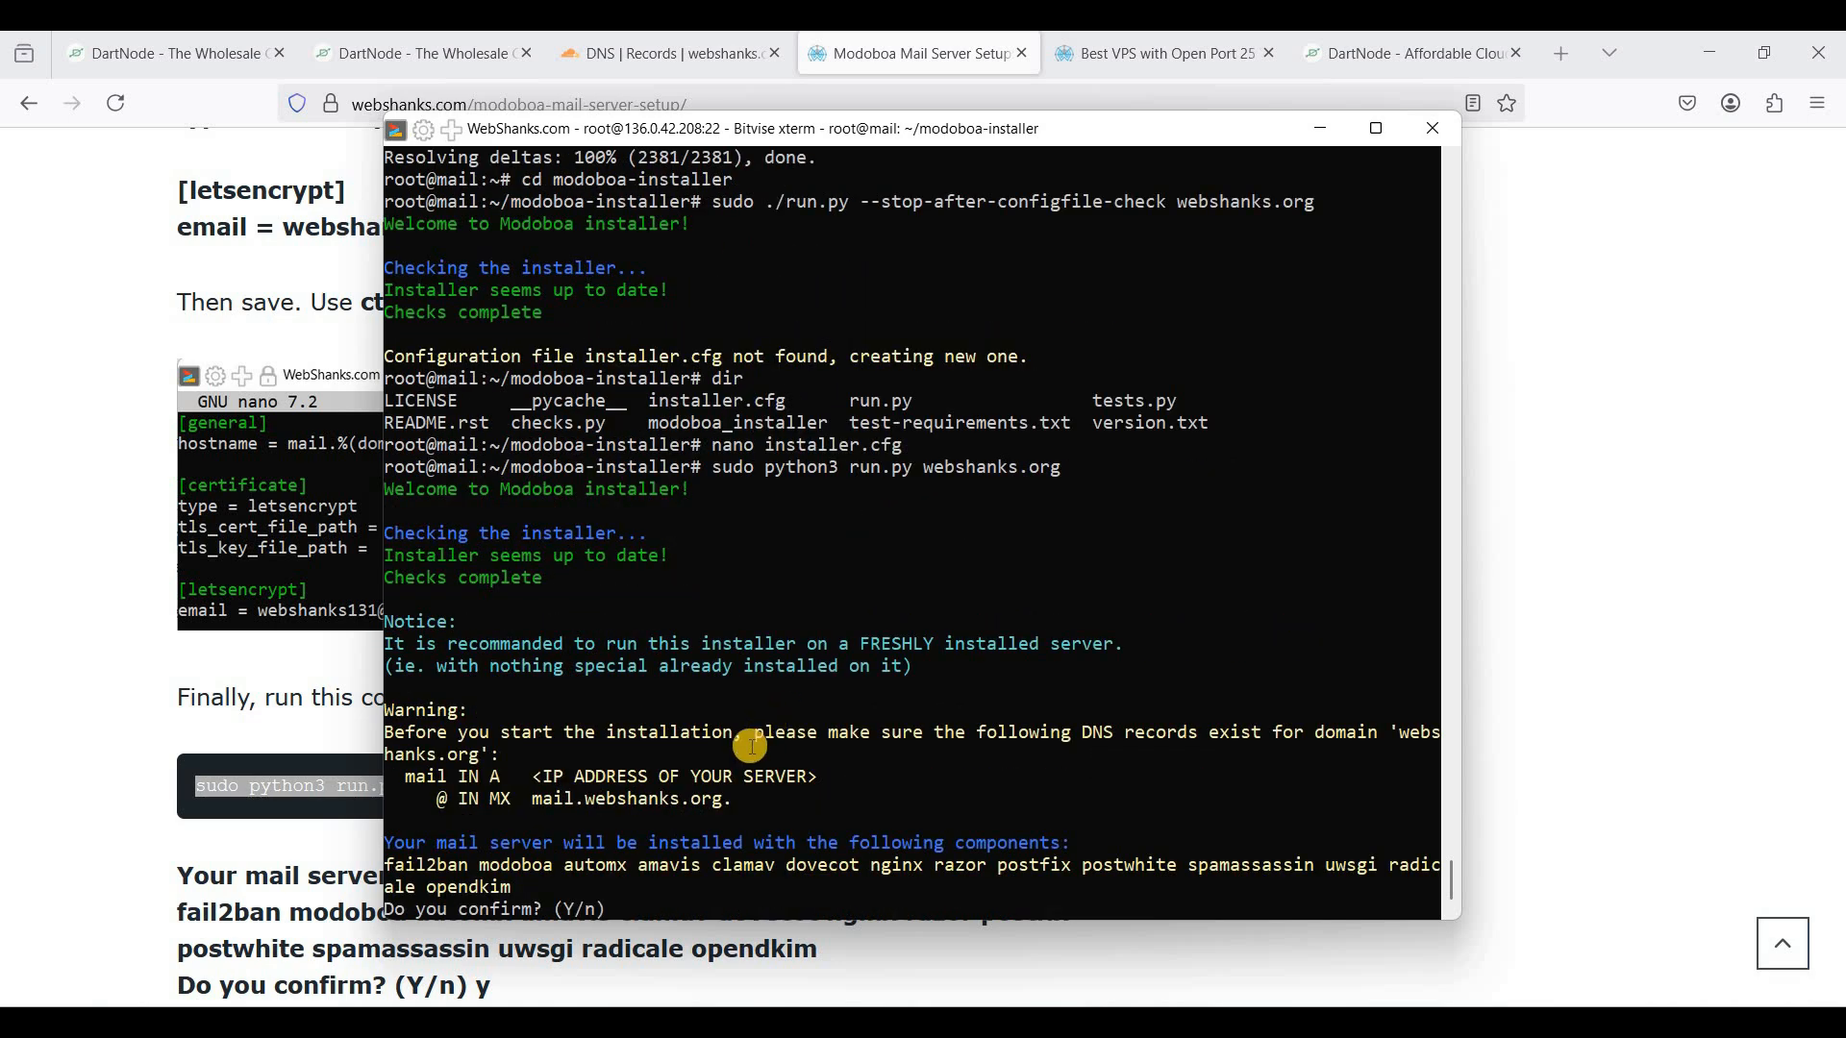
- Review the required mail A record and server IP, then confirm the components to install
click(527, 779)
drag(527, 779, 646, 781)
drag(494, 777, 694, 780)
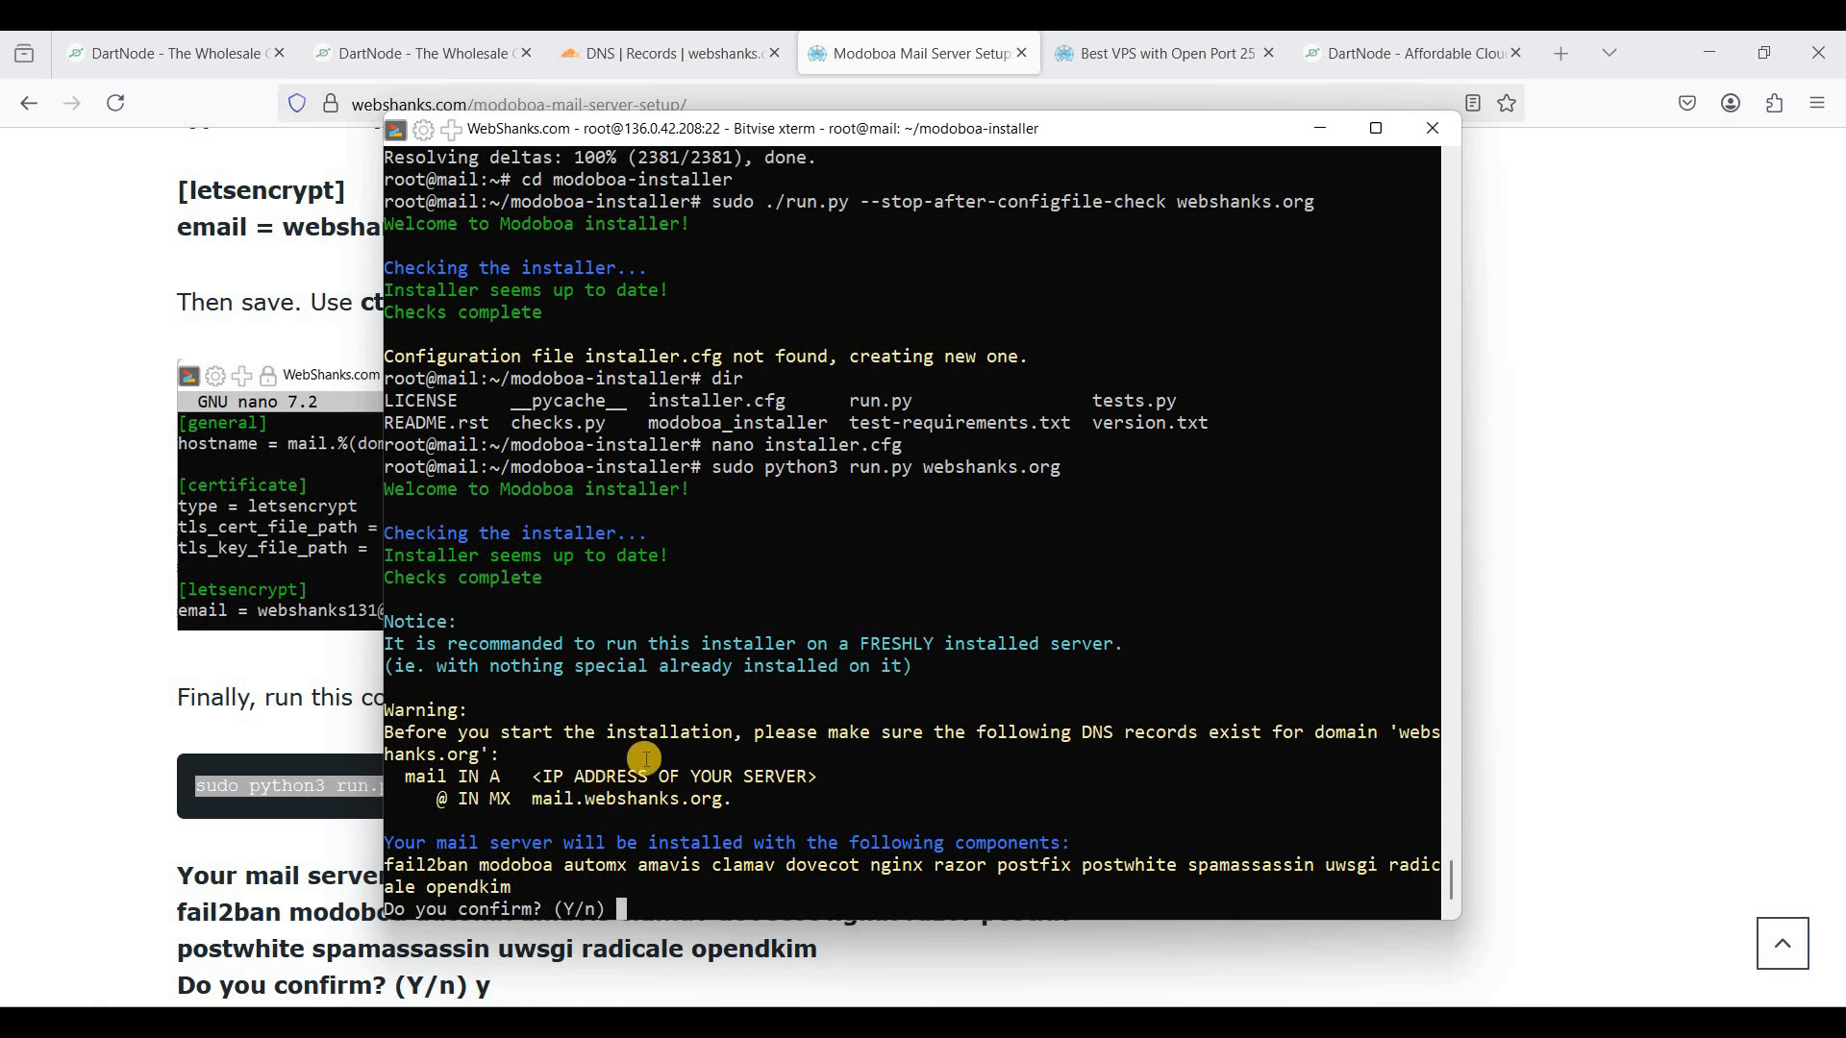
key(Return)
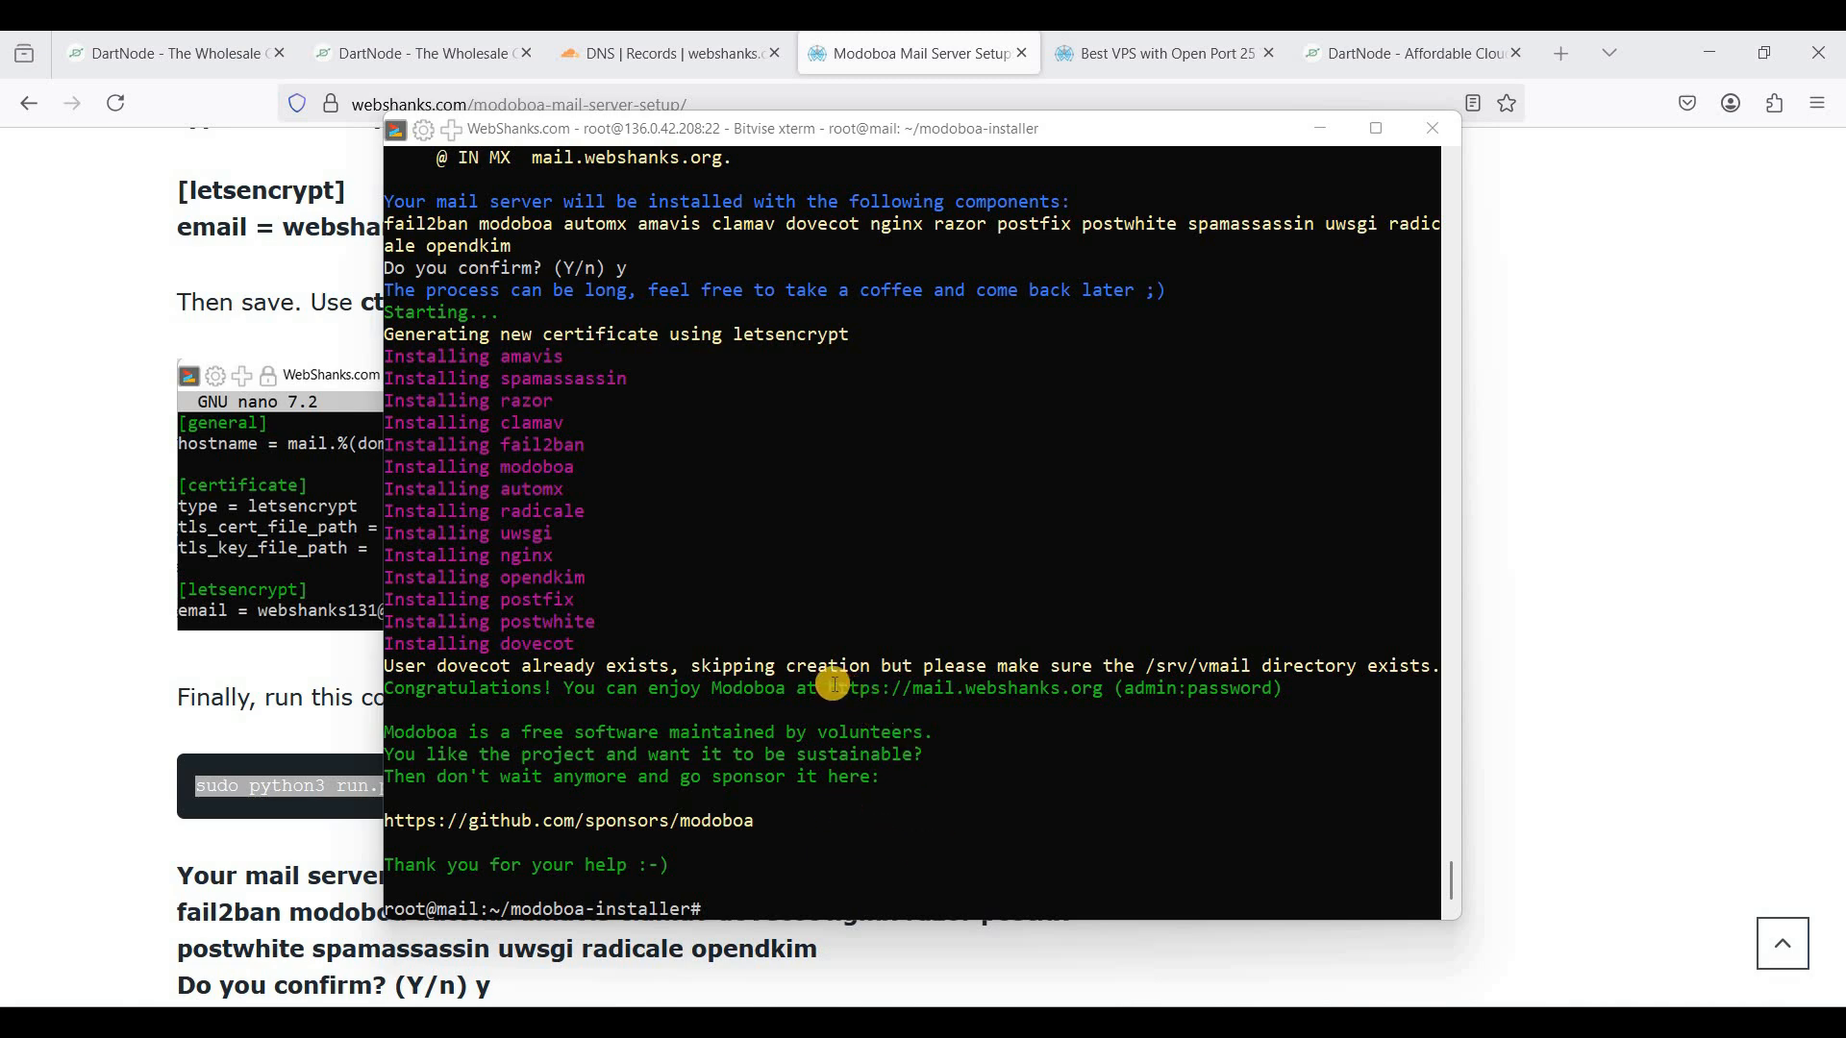
click(956, 685)
drag(956, 686, 1103, 691)
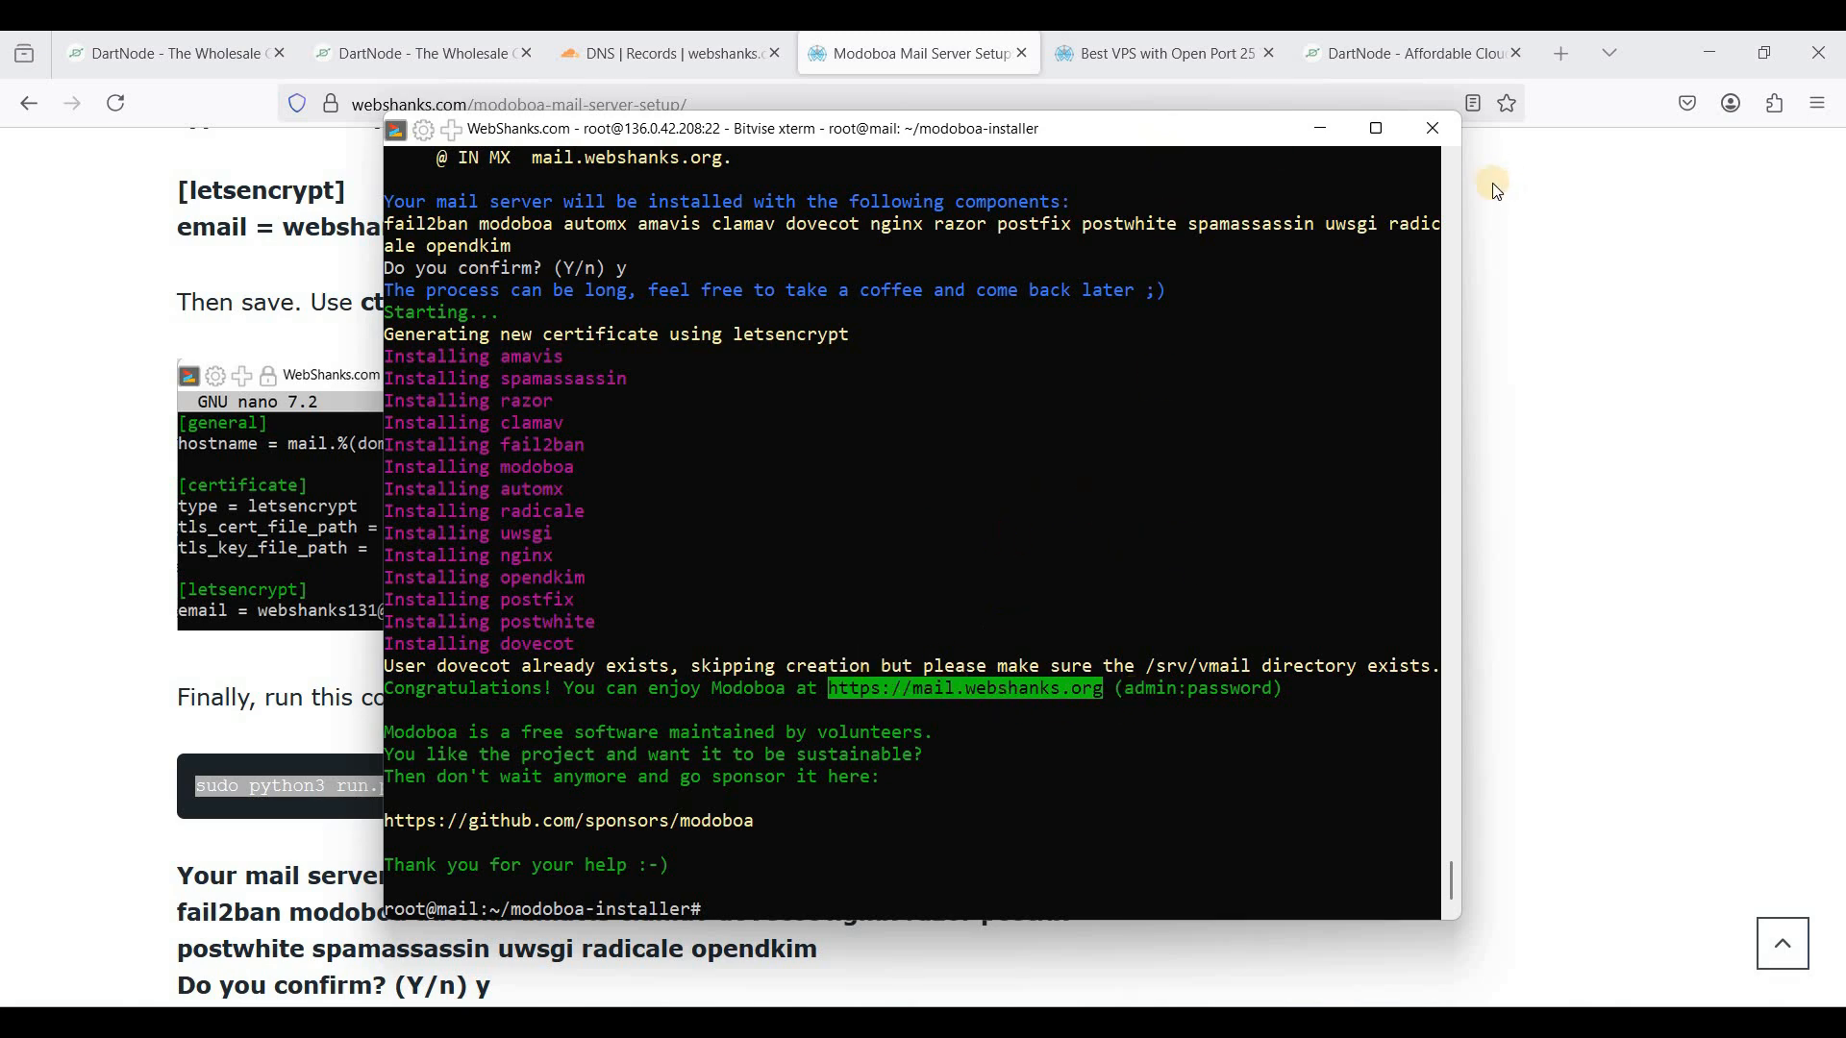
click(1561, 54)
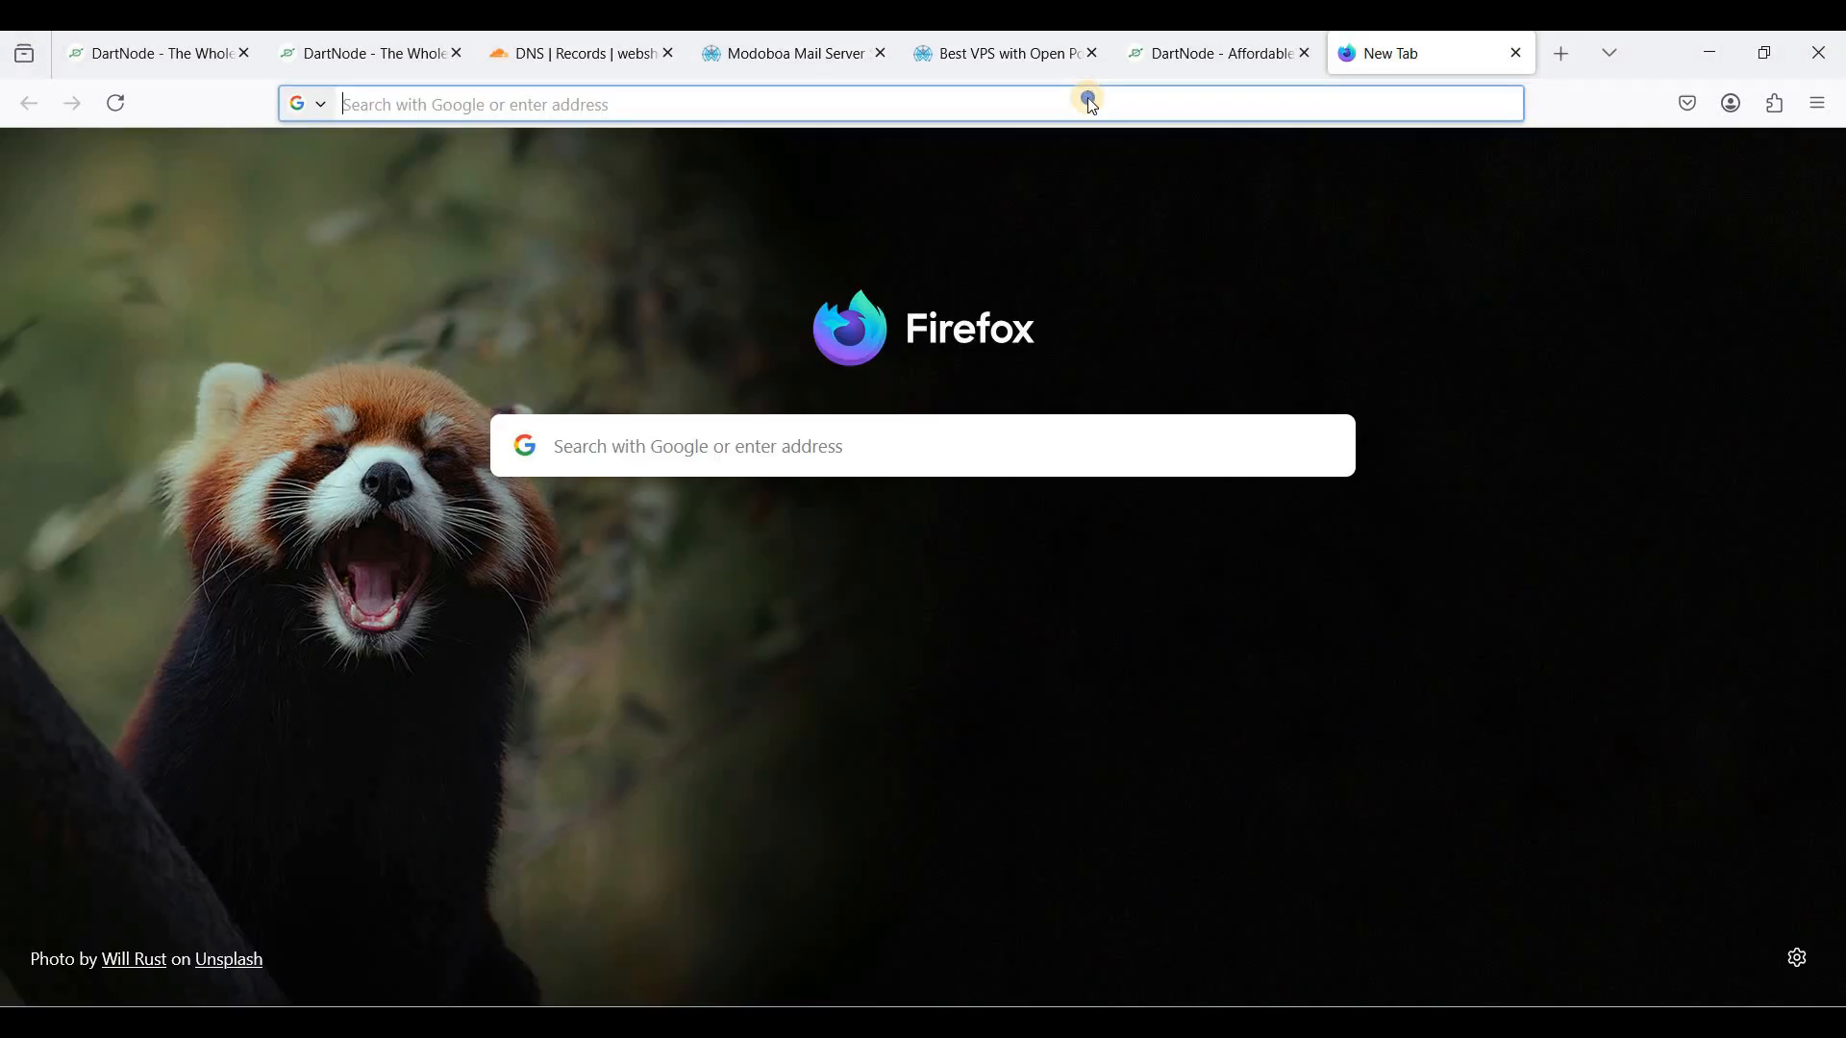
right_click(1091, 101)
click(1192, 308)
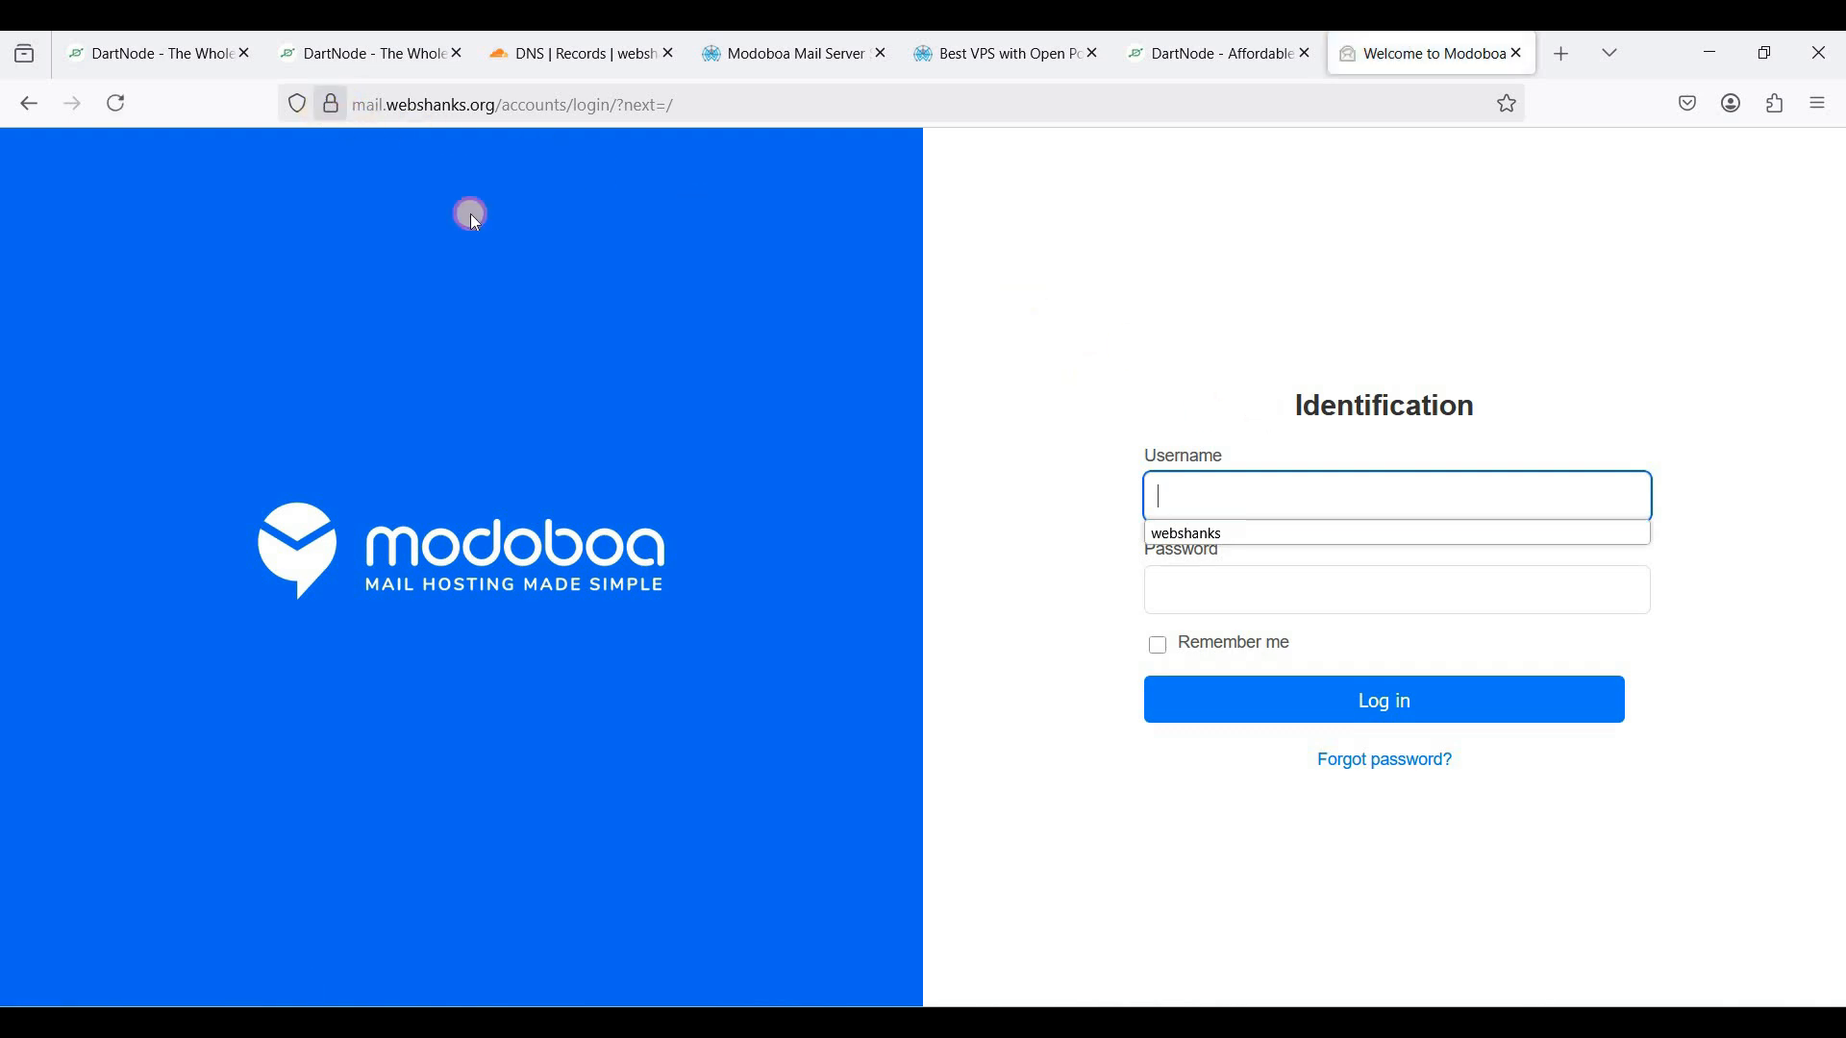
click(318, 109)
click(329, 108)
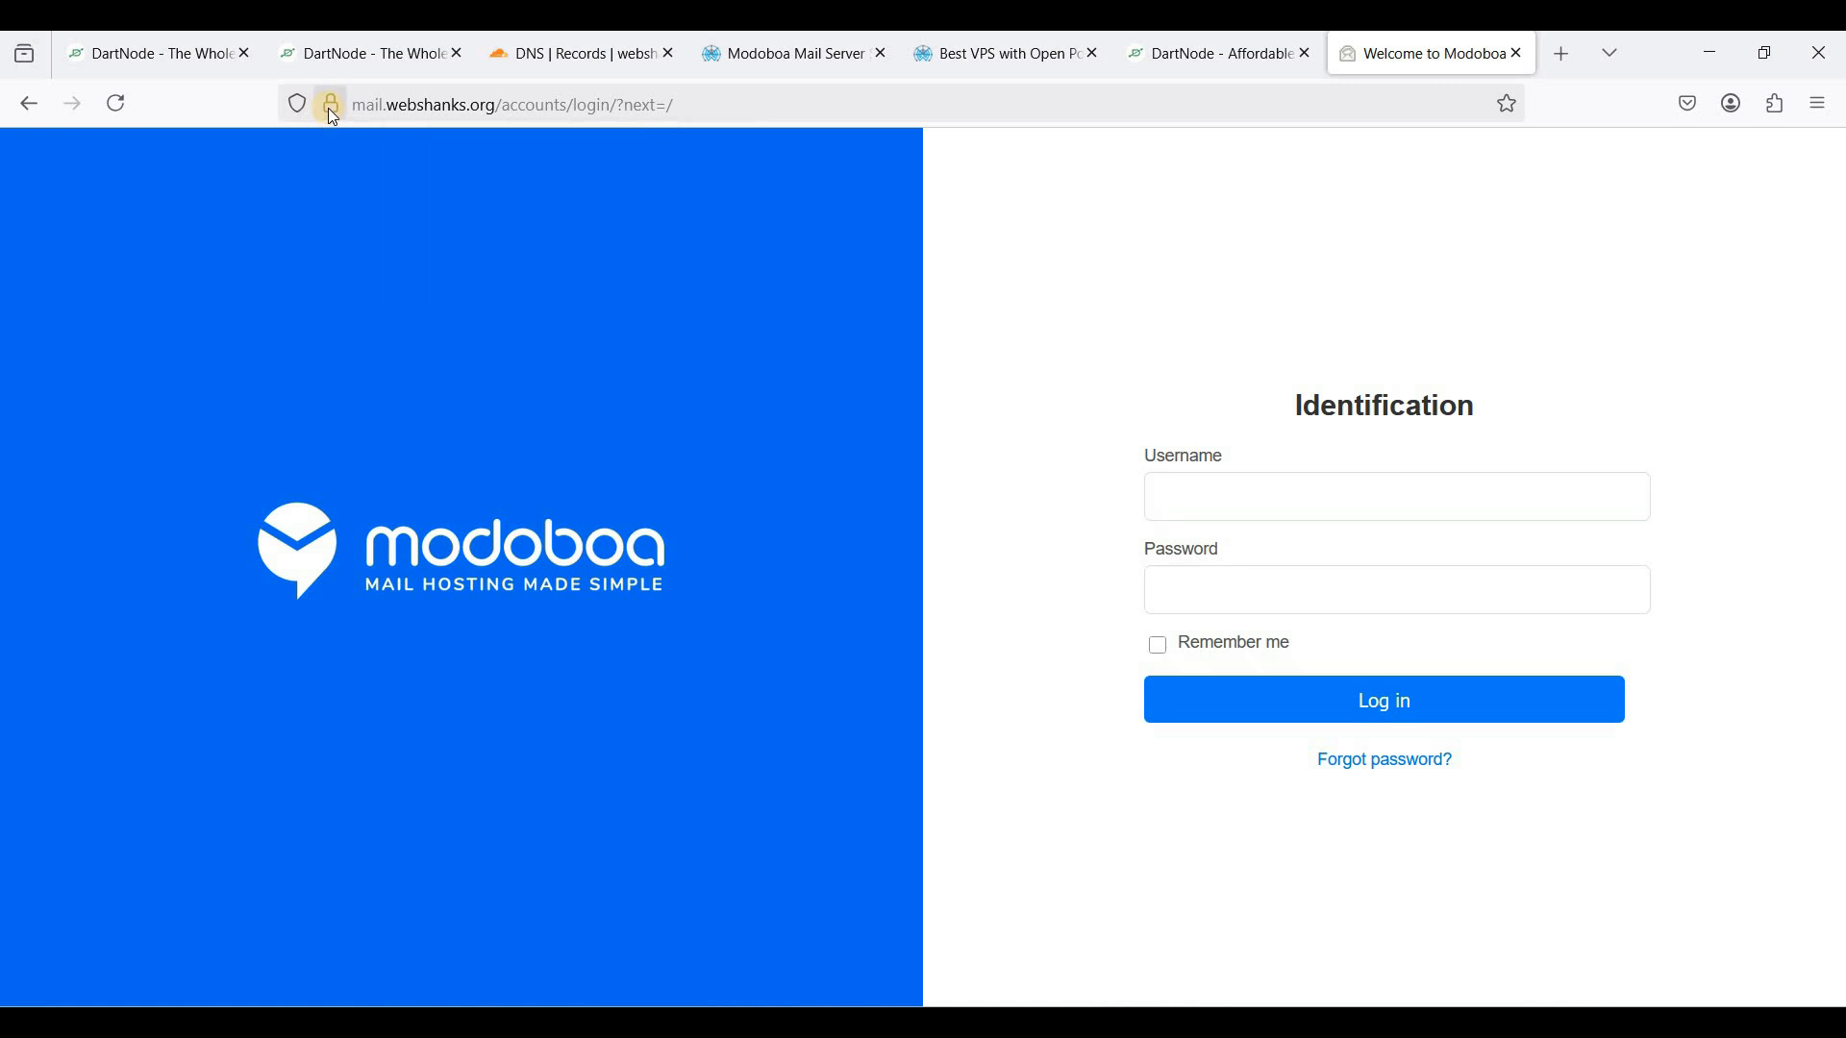
click(331, 107)
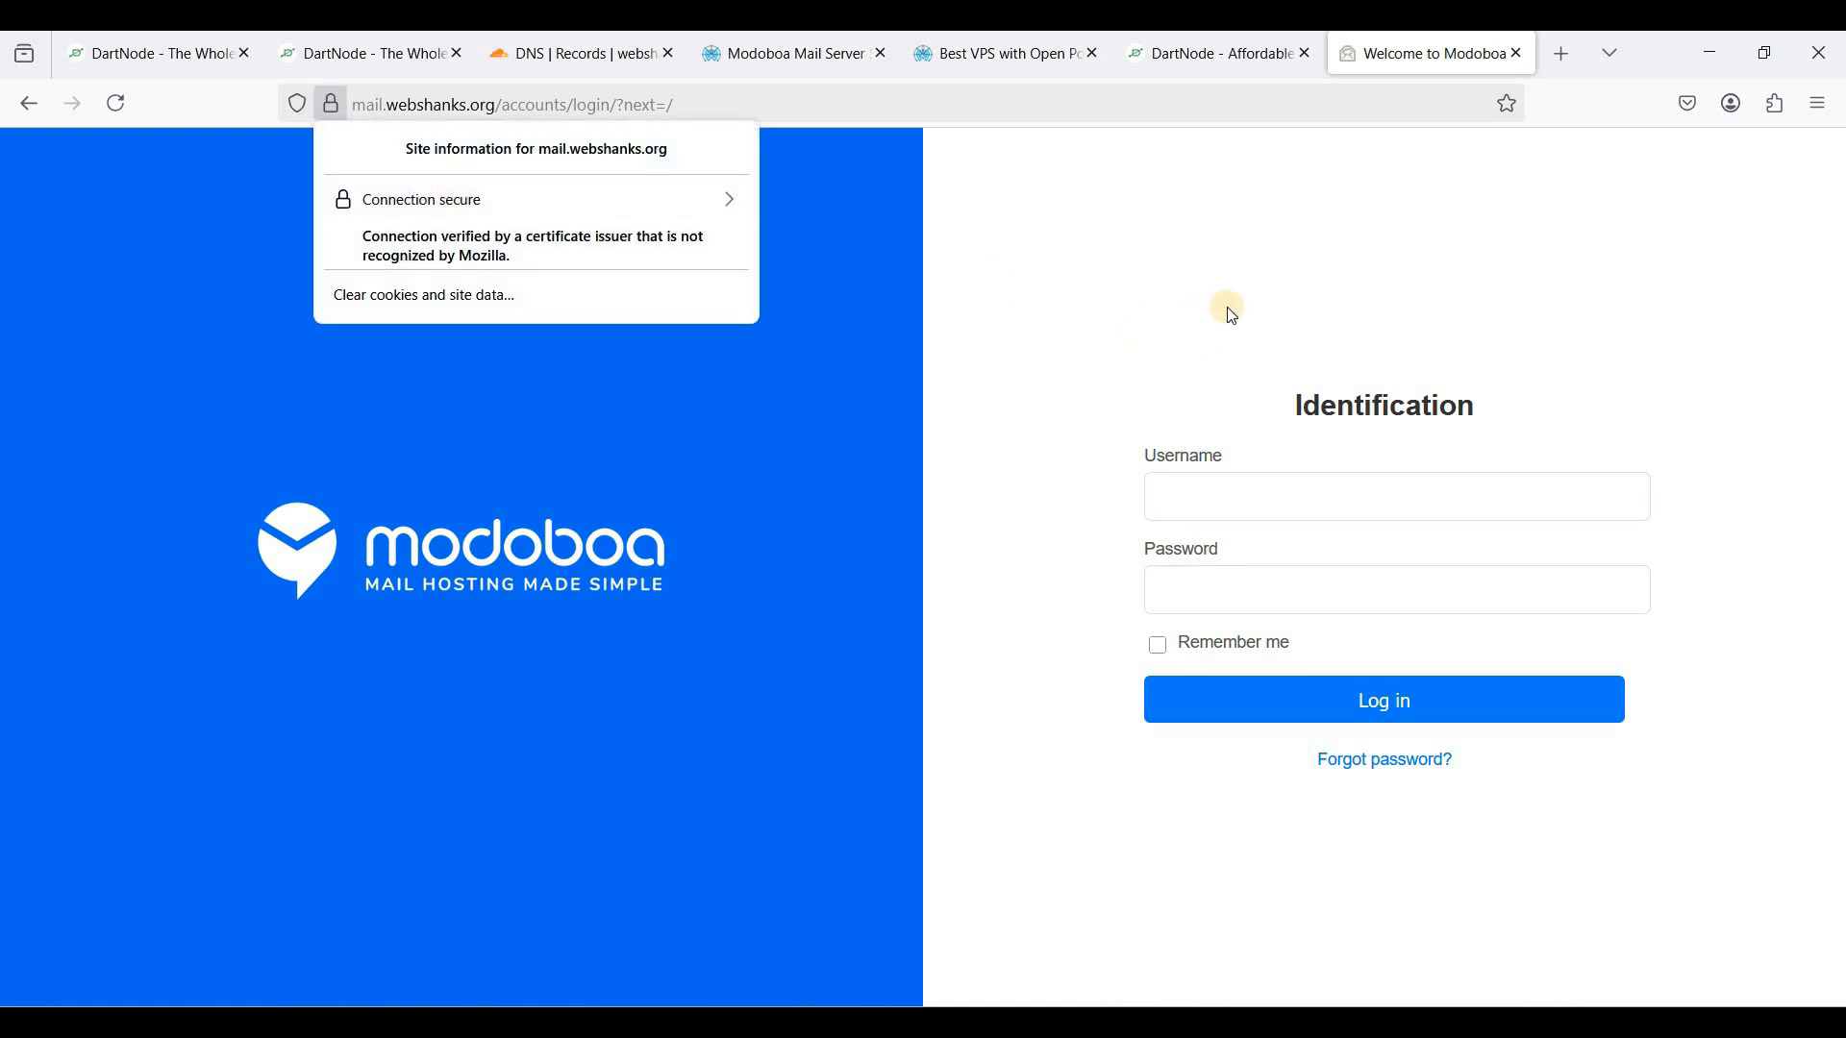
- Log in as admin with the installer's default password, with Remember me ticked
click(1231, 500)
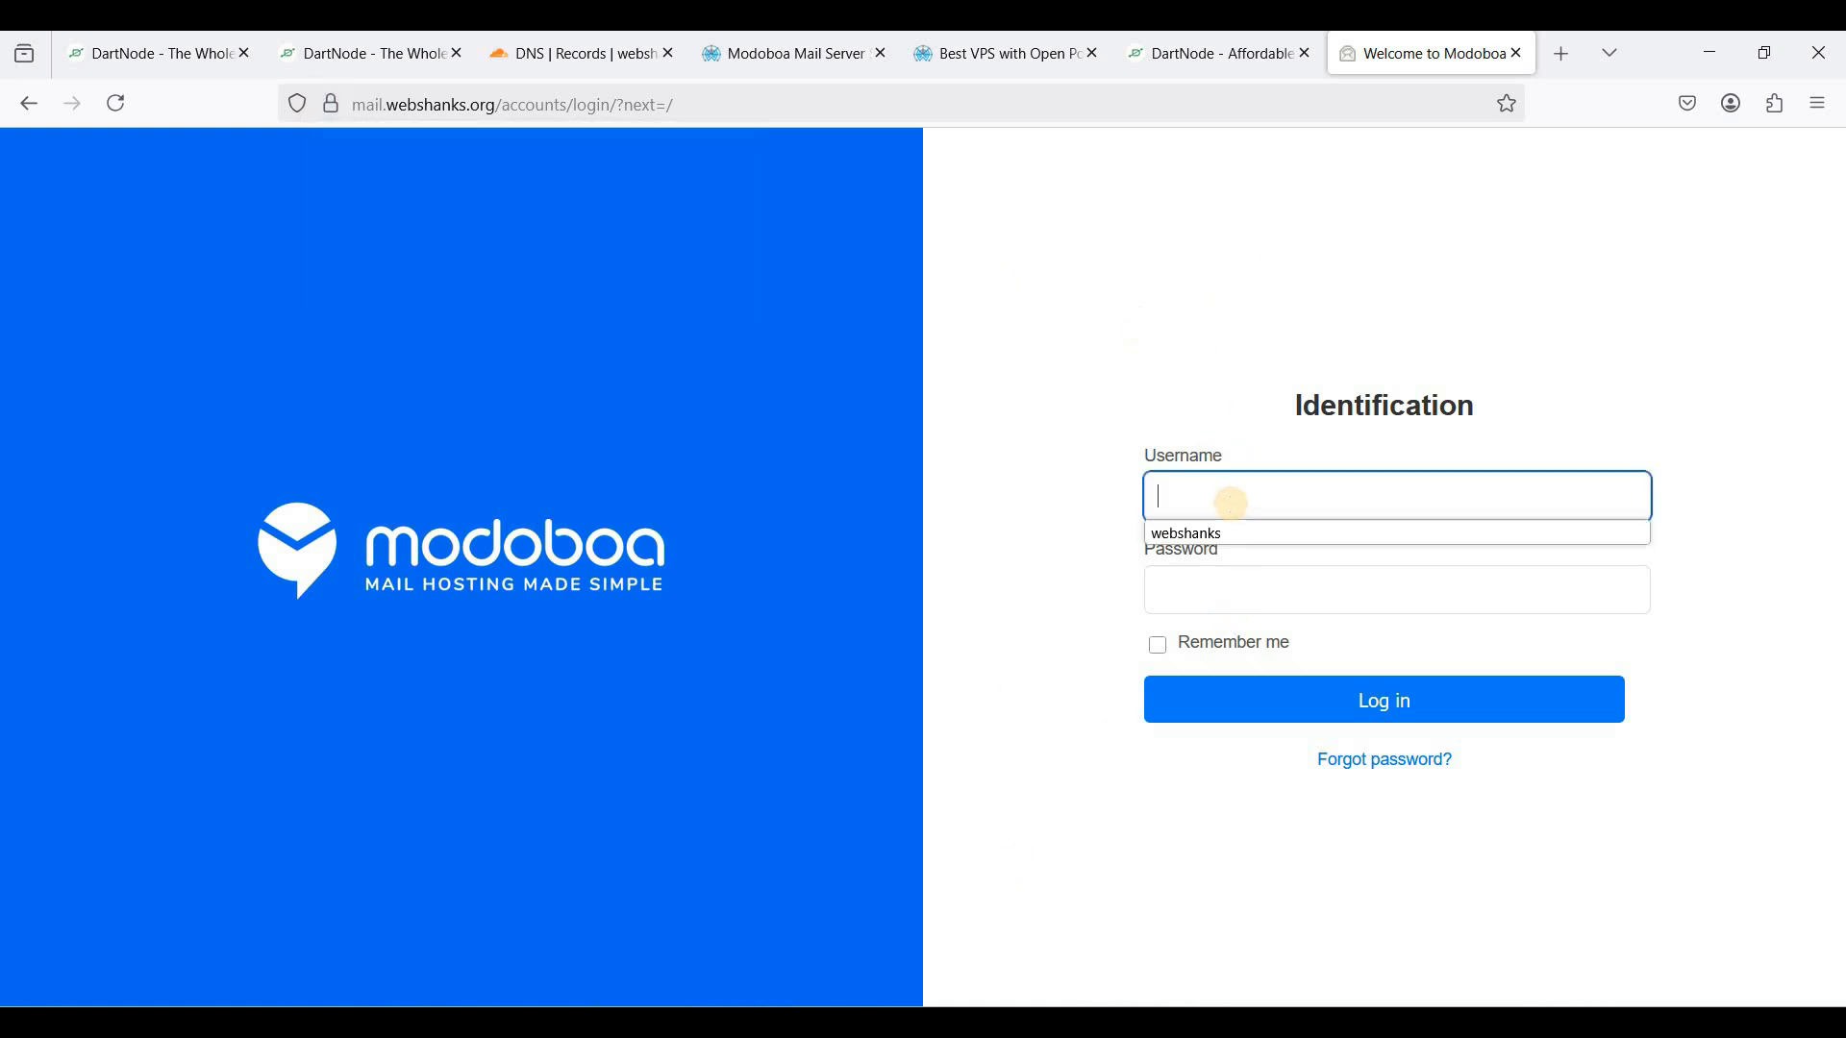
text(admi)
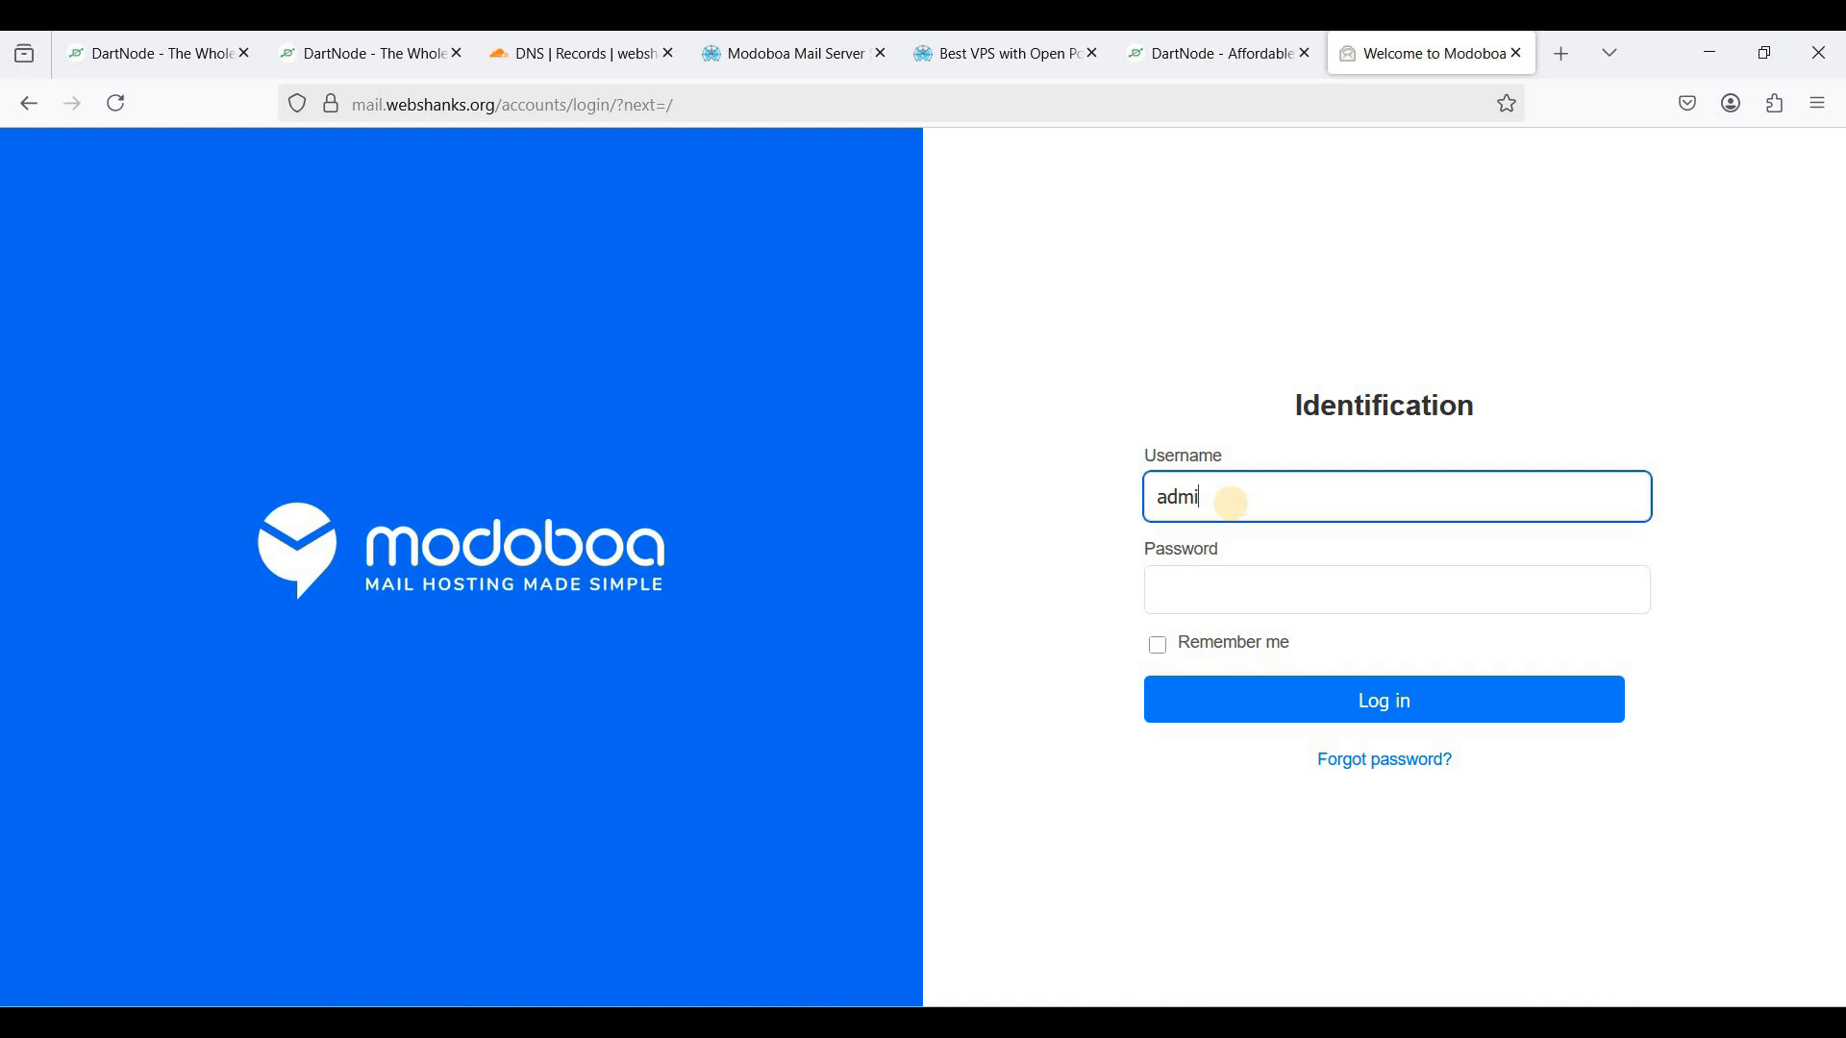
text(n)
key(Tab)
text(•••••)
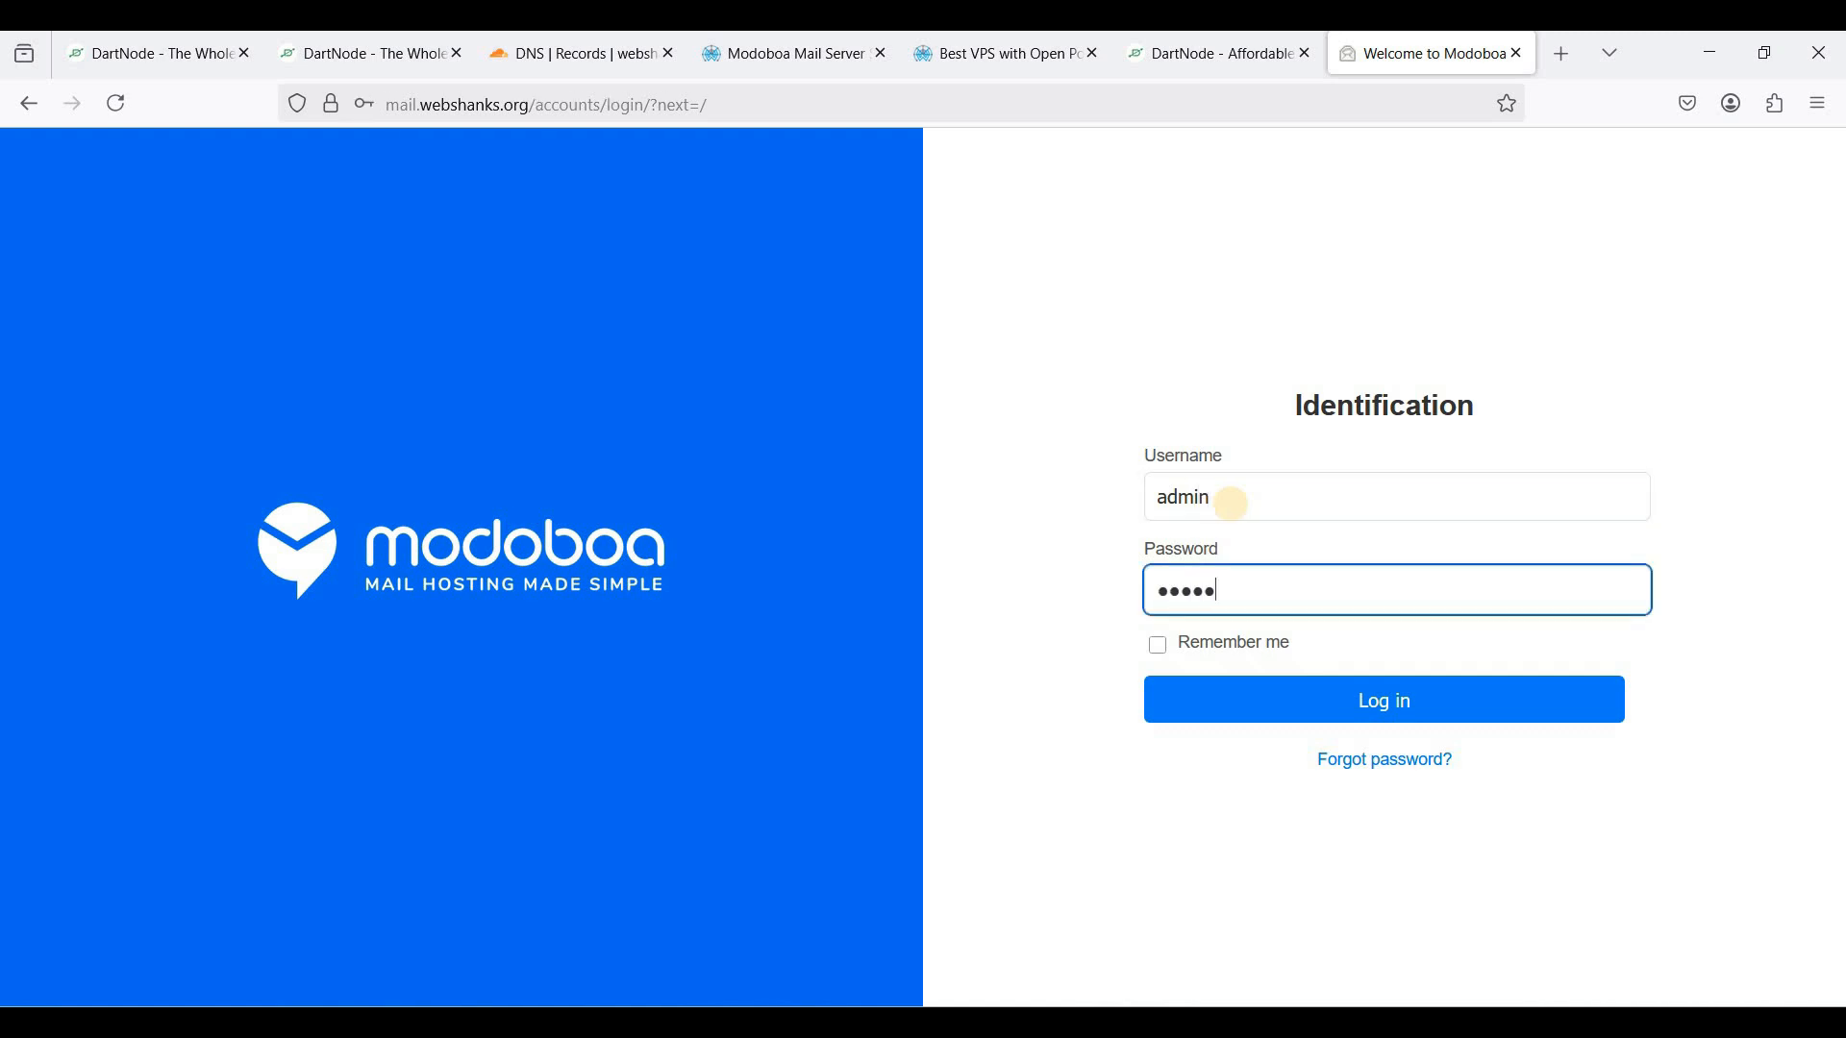
text(•••)
key(alt+Tab)
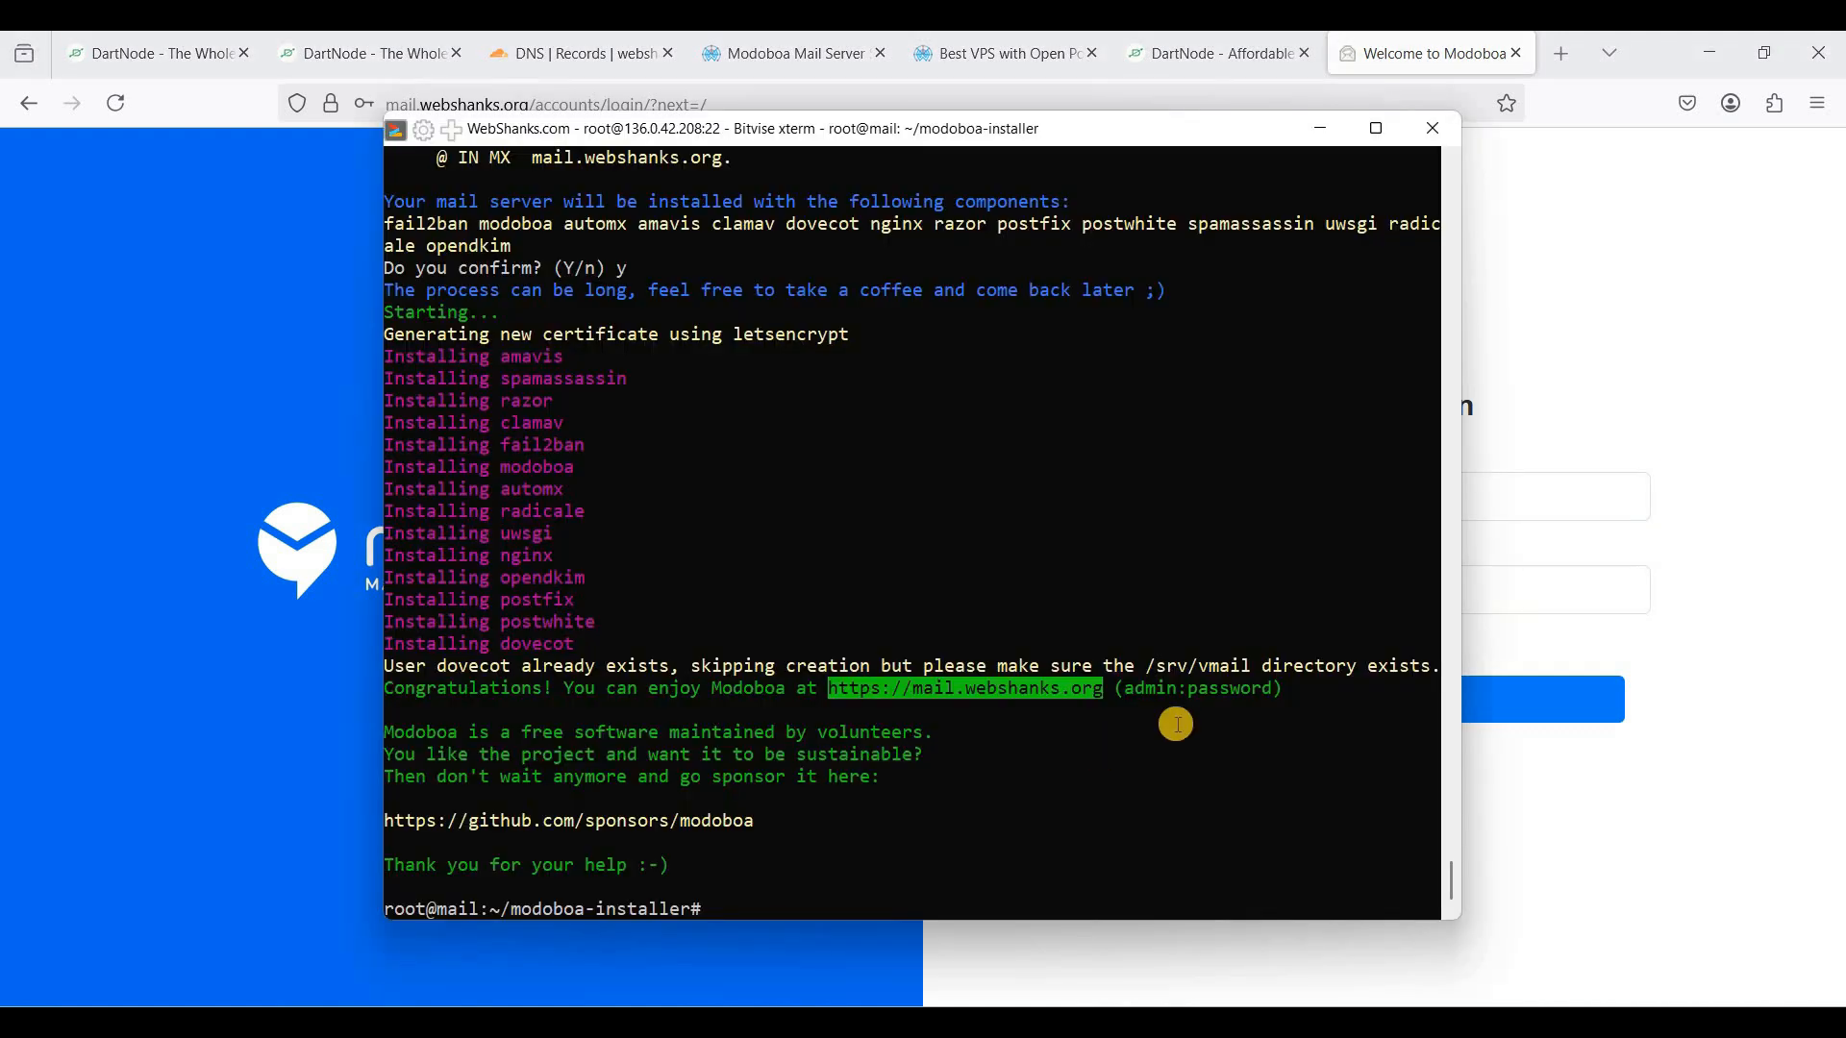
click(1126, 692)
double_click(1215, 690)
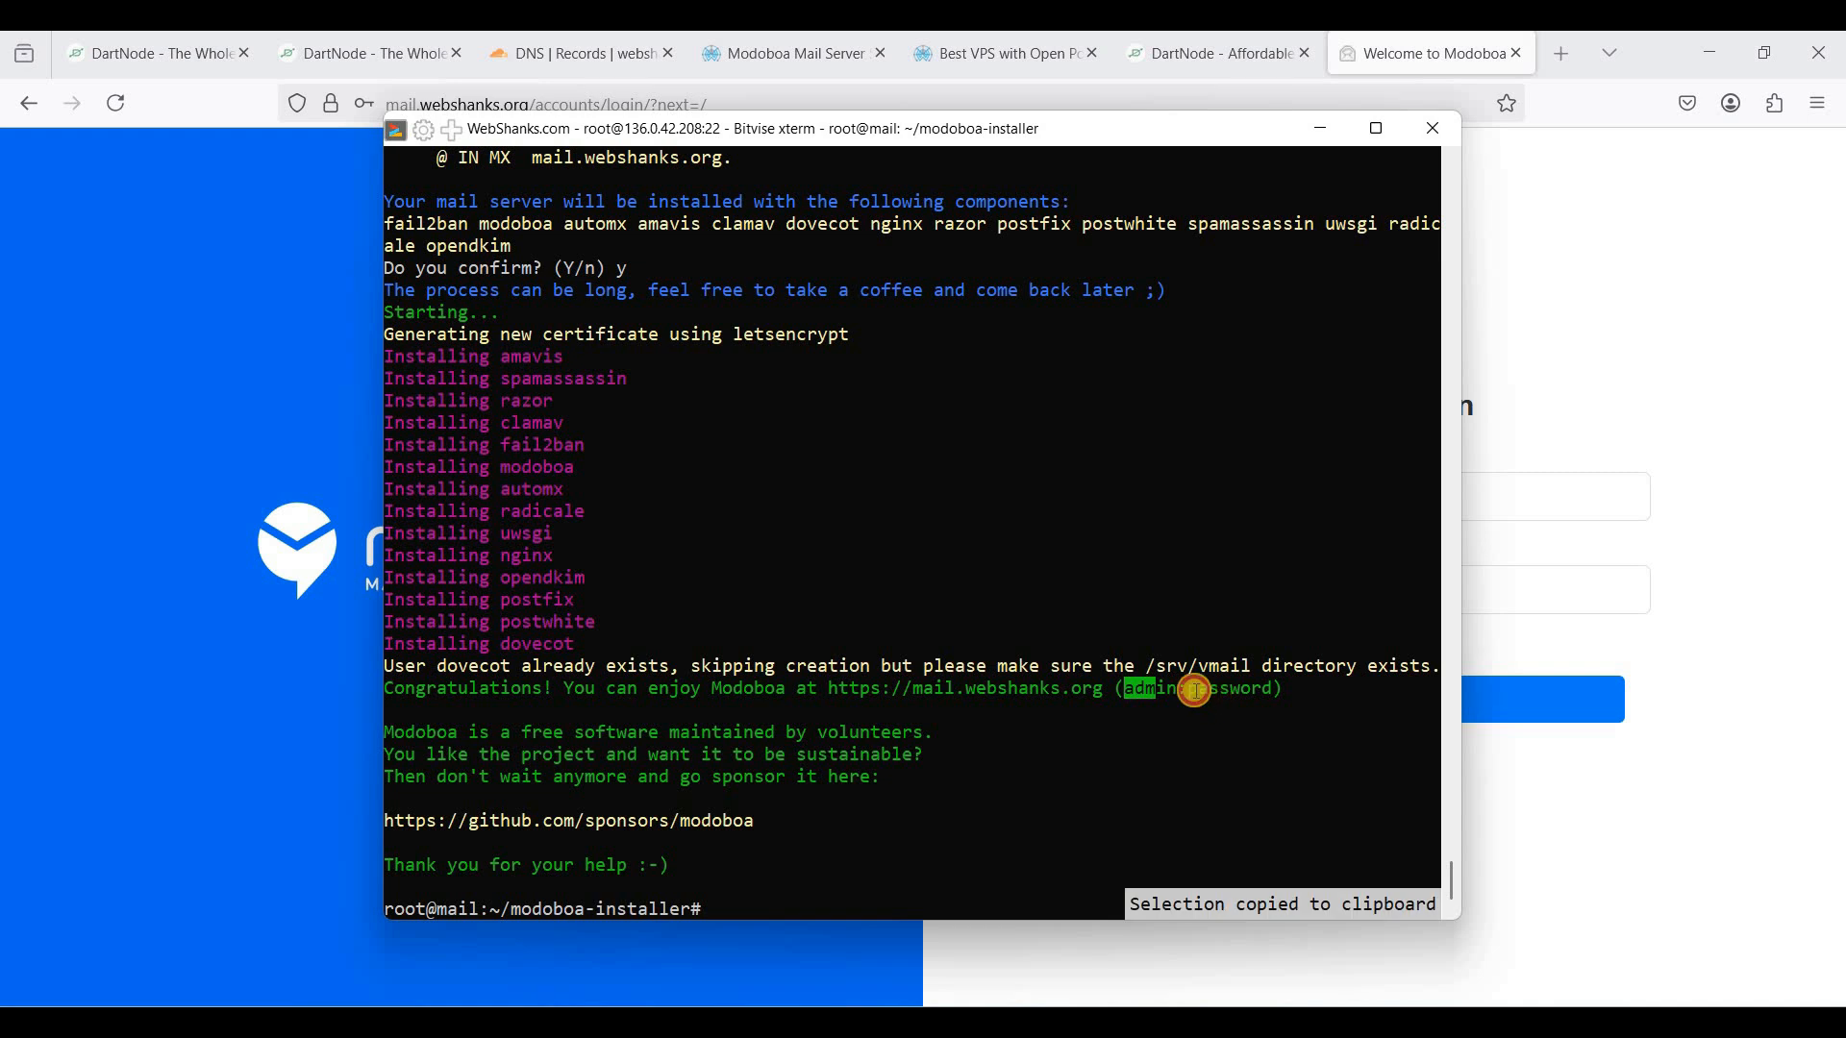
click(1570, 569)
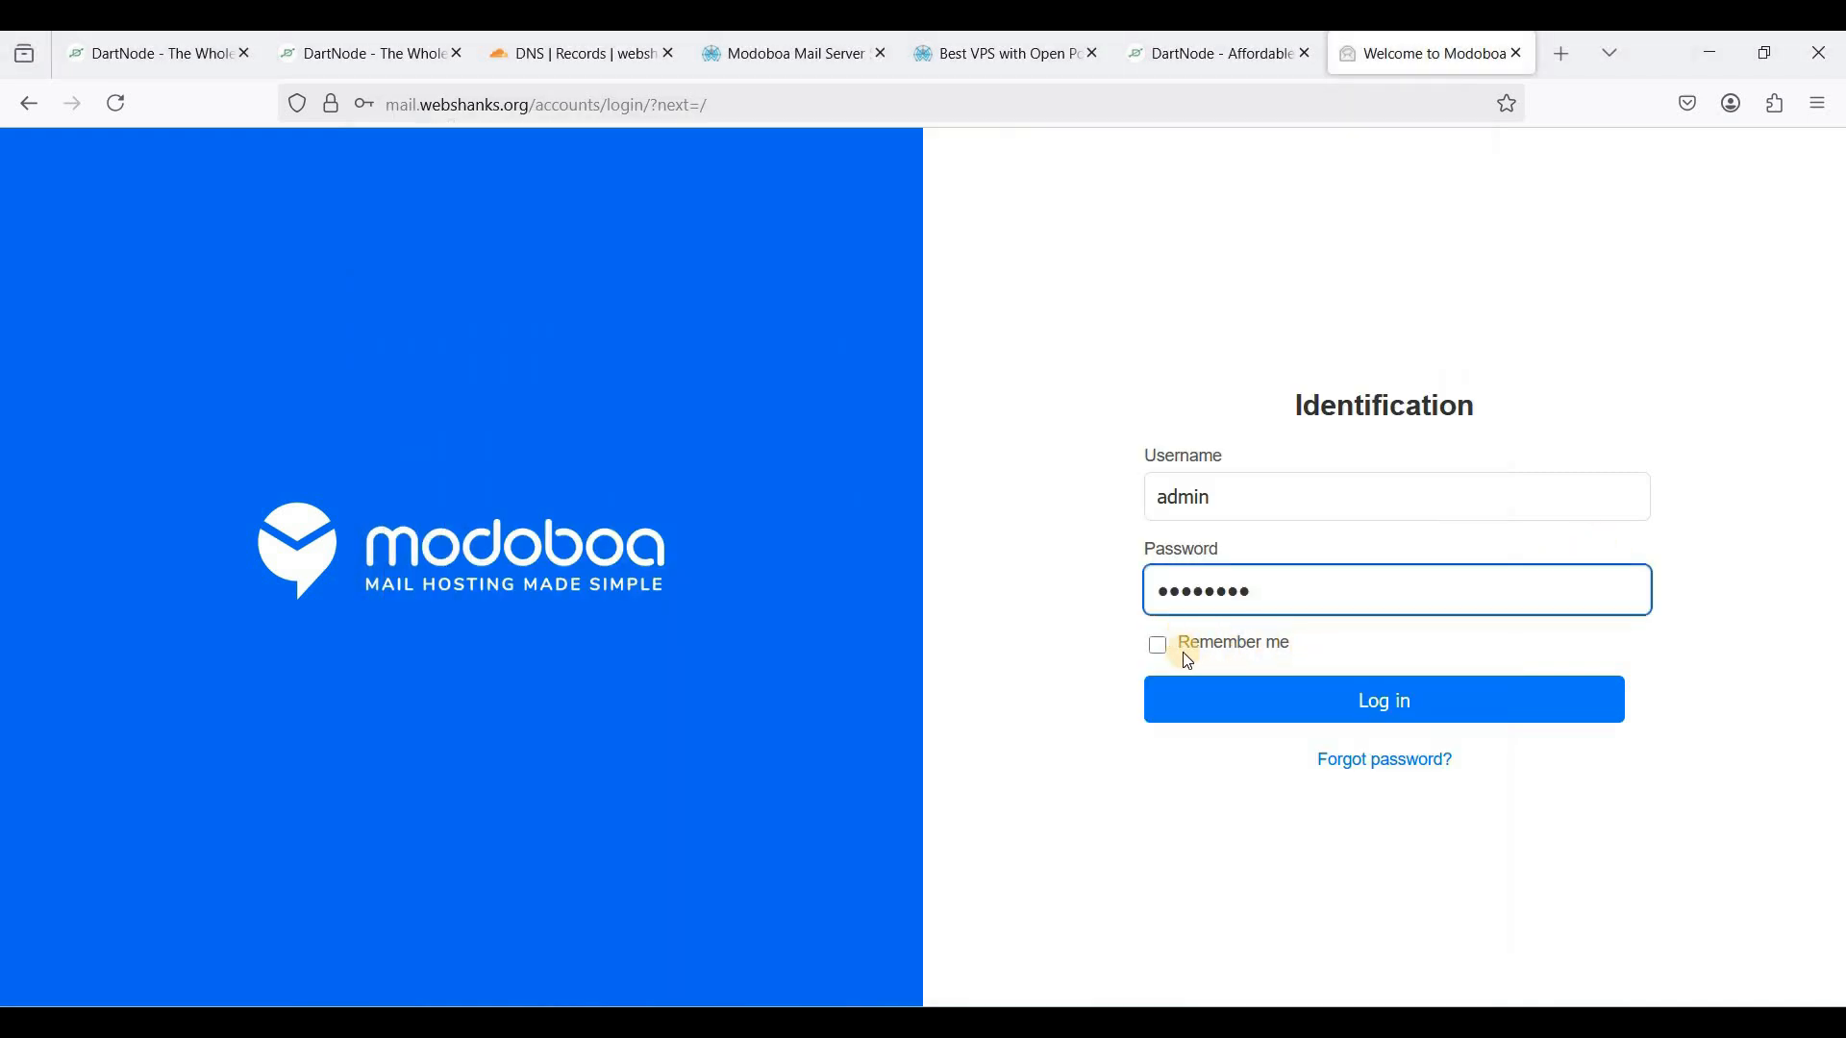
click(1157, 646)
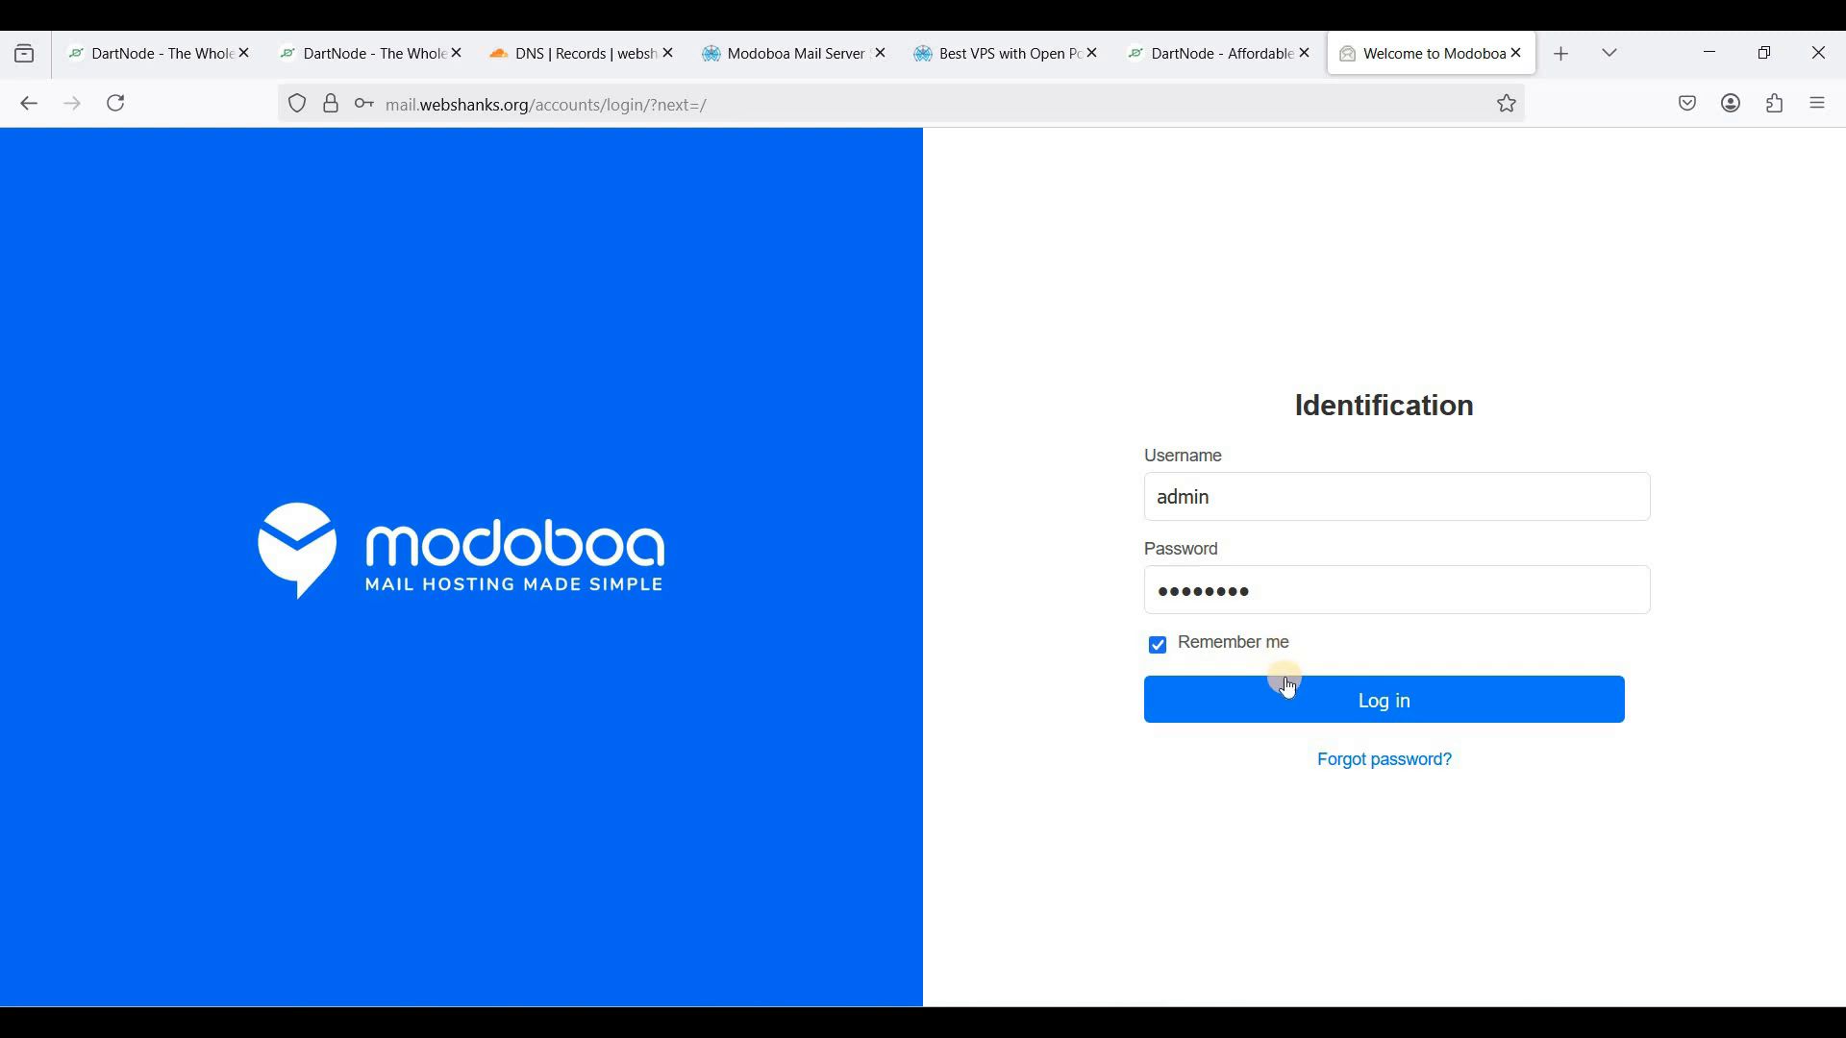
click(1339, 701)
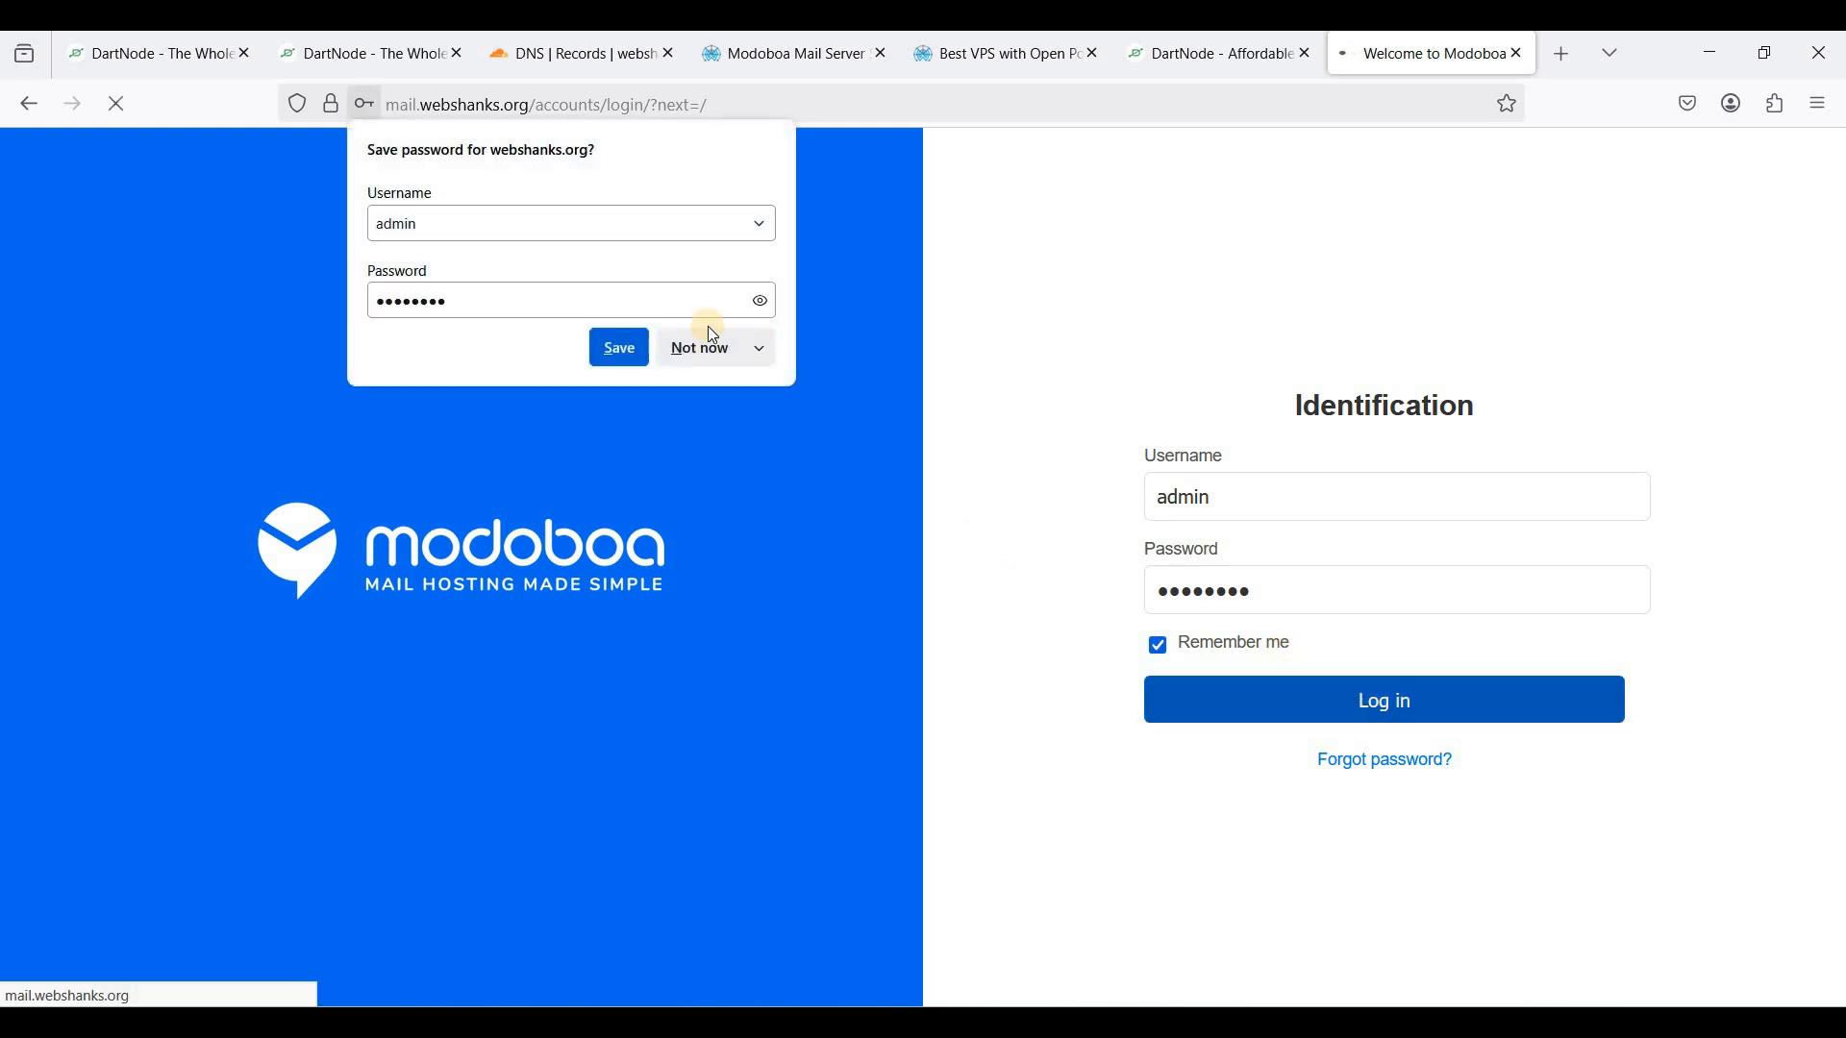
- Decline saving the password, go to Modoboa v2's Domains list and start a new domain
click(707, 343)
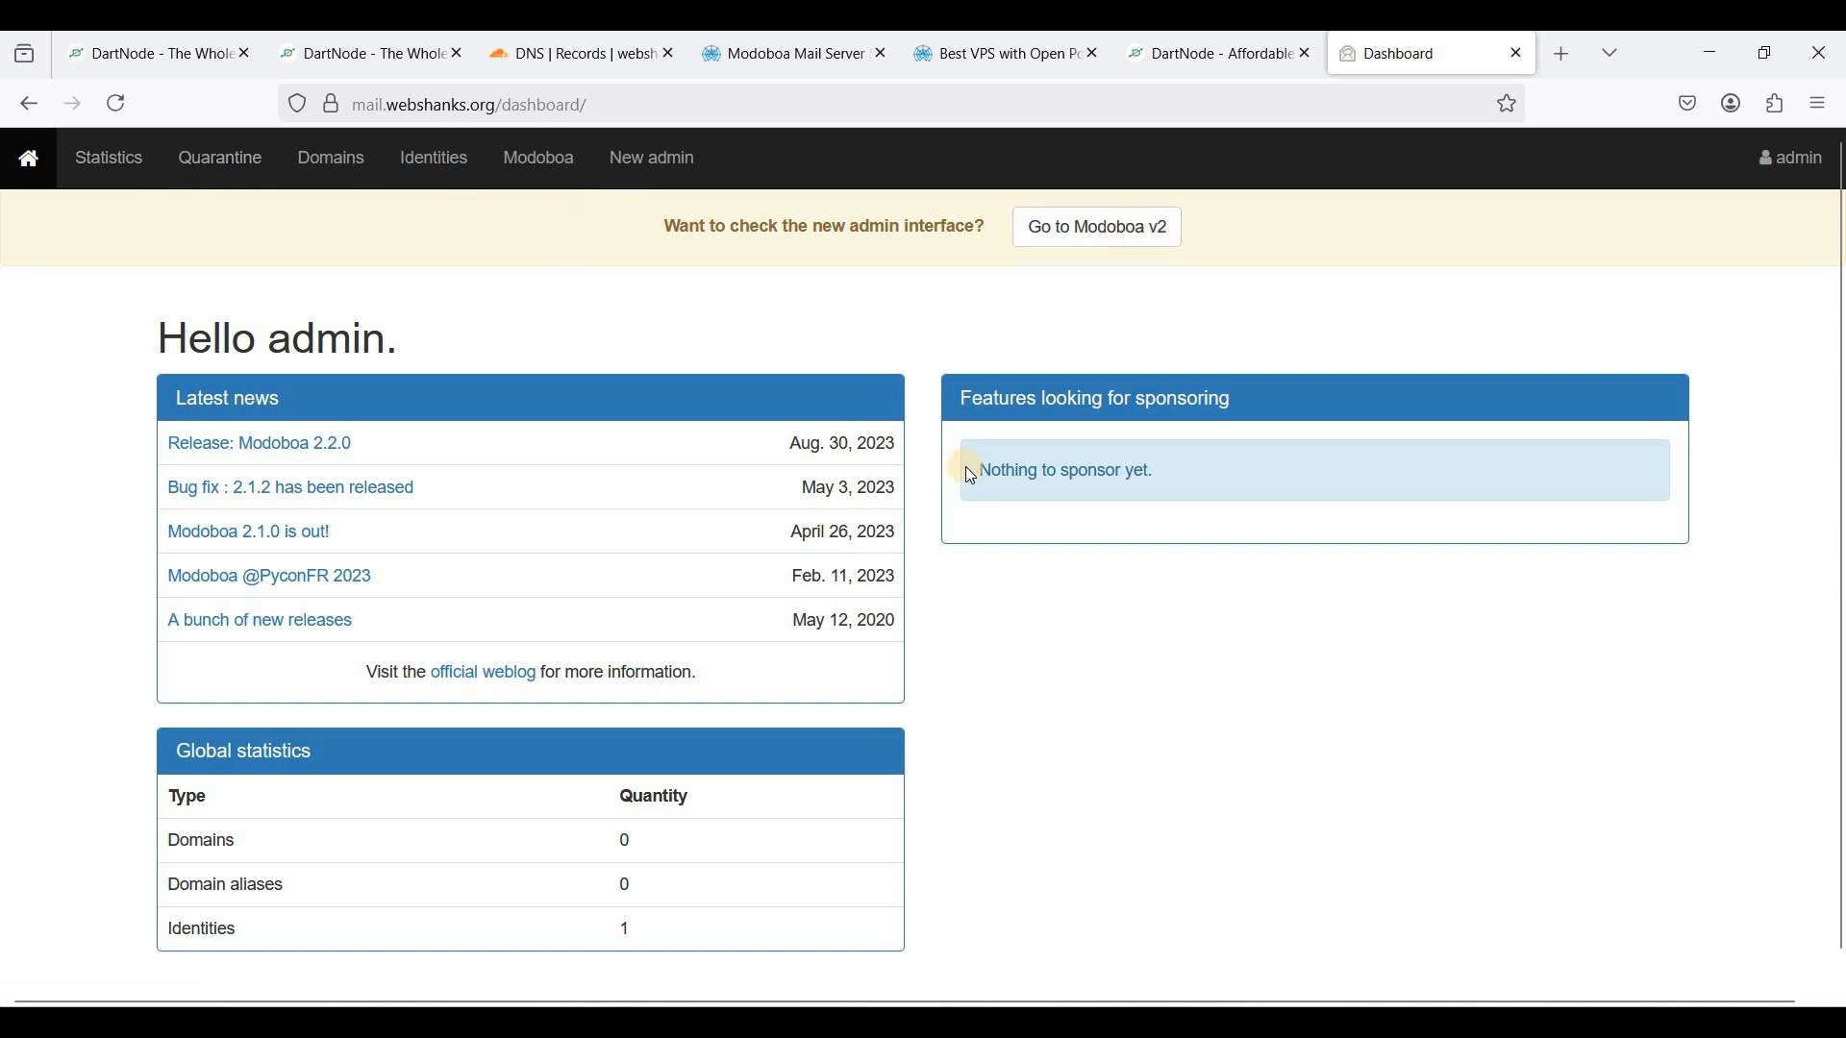
scroll(355, 324, down, 1)
scroll(354, 324, up, 1)
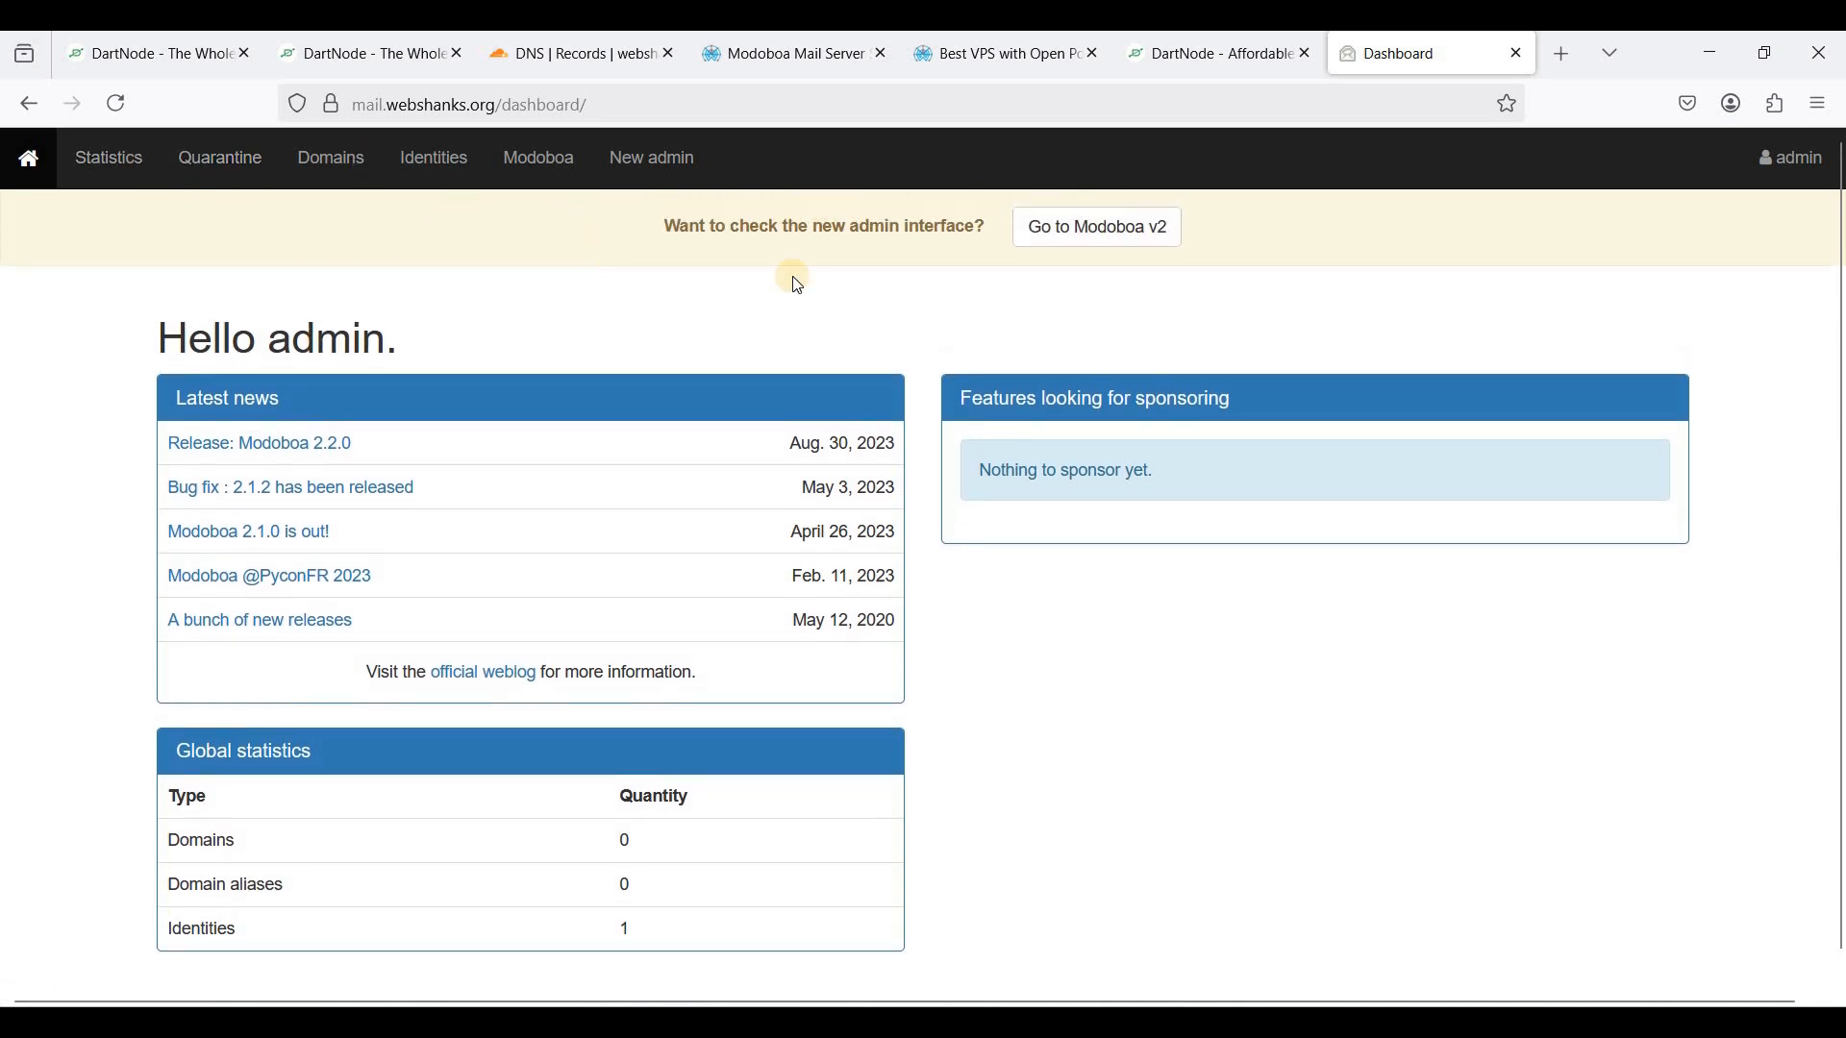
click(1106, 240)
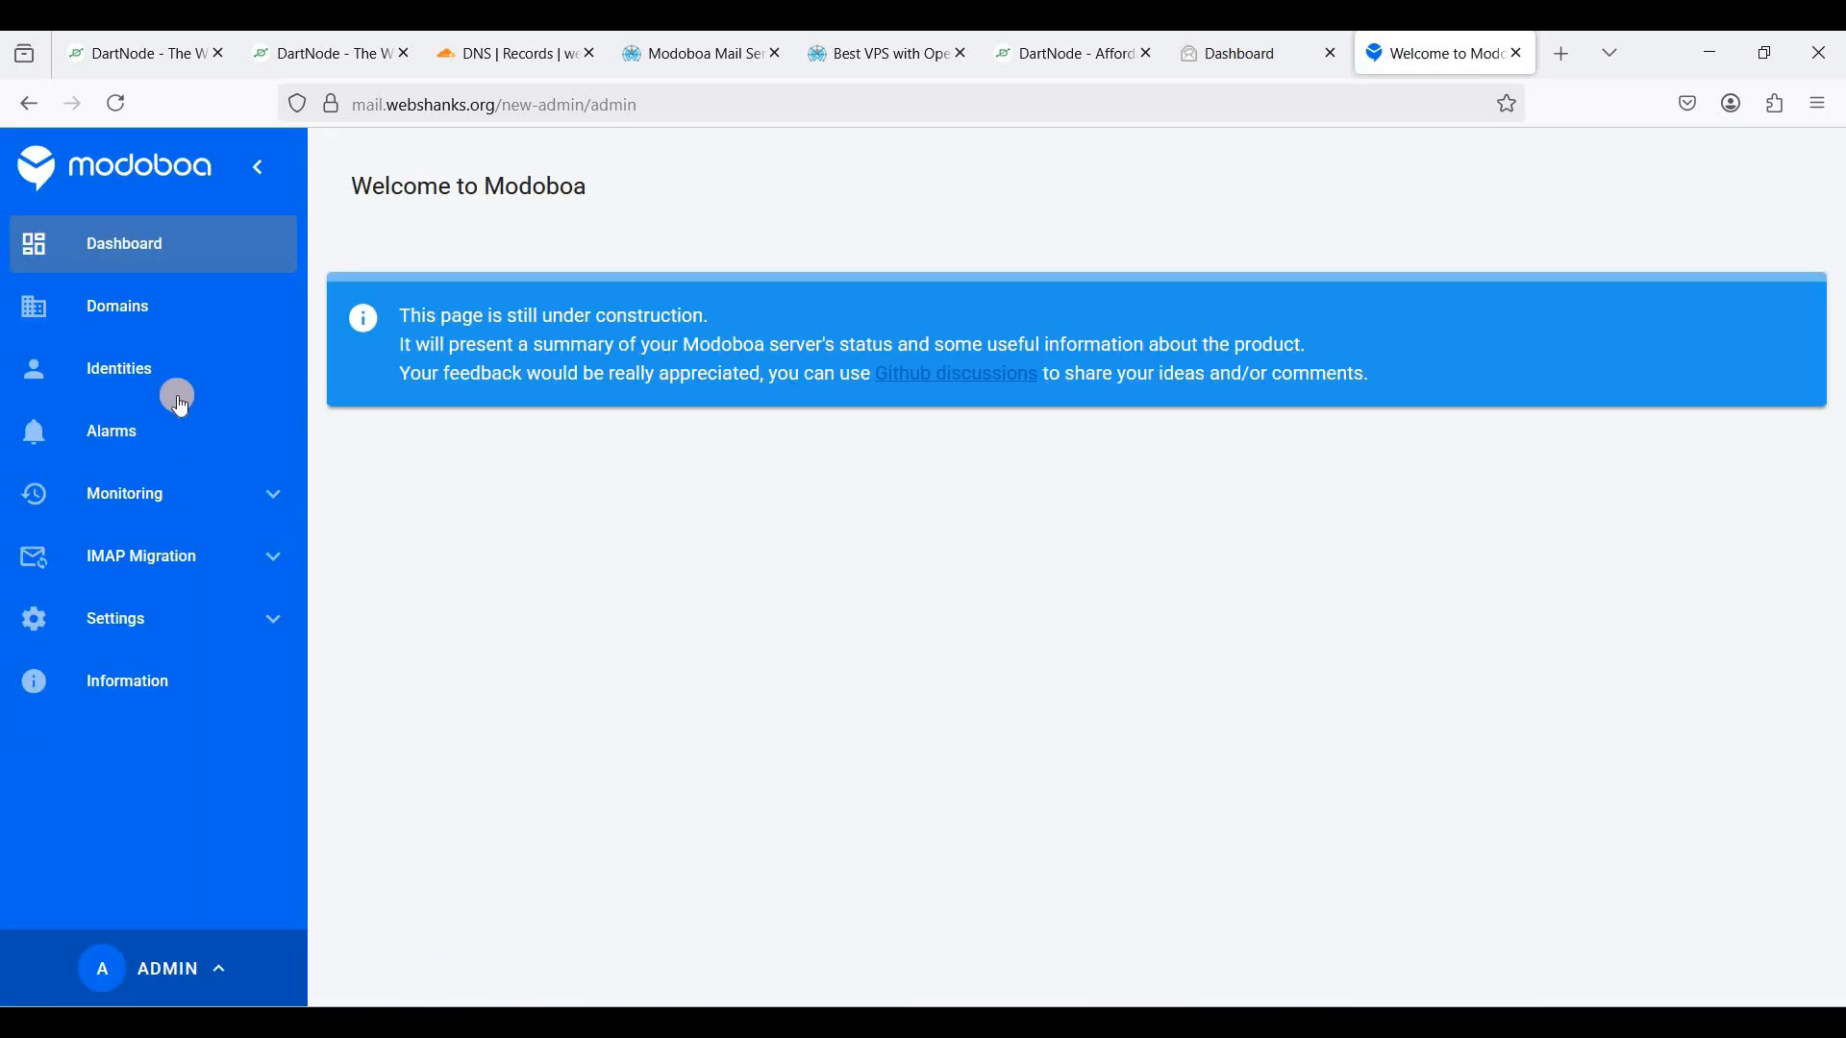
click(135, 304)
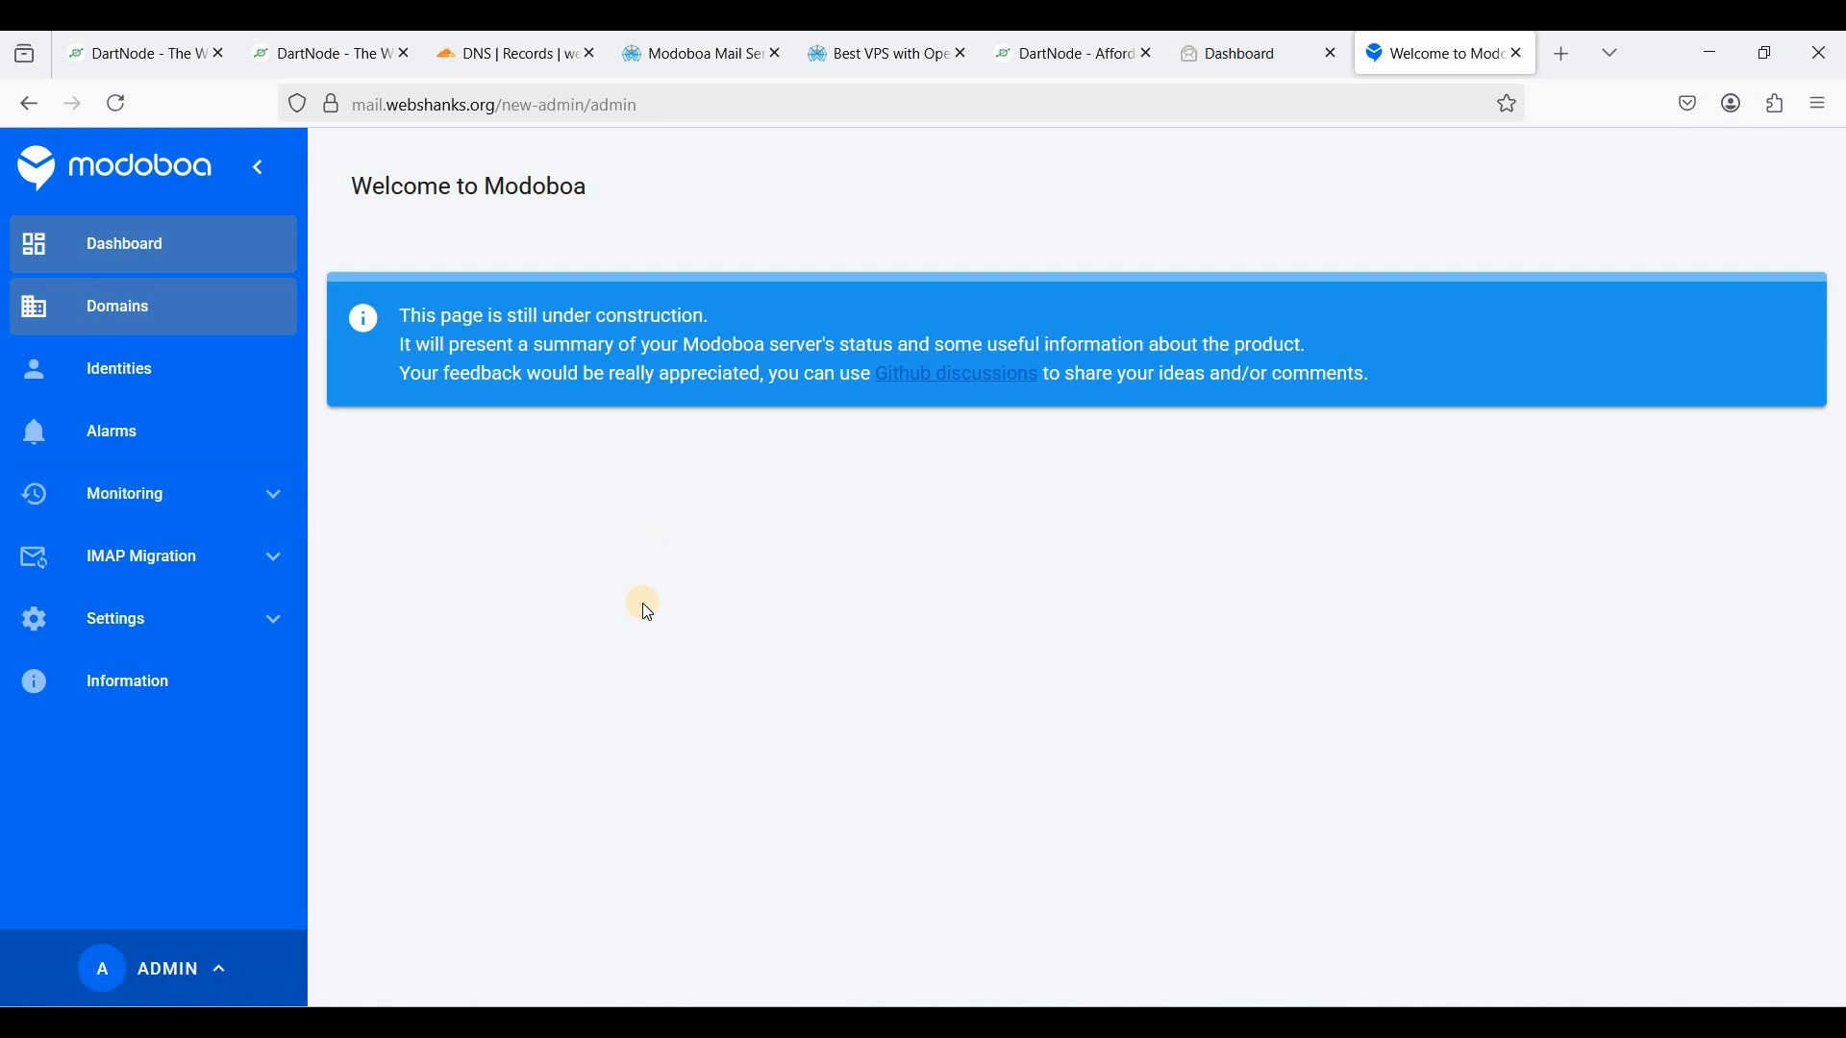
click(1758, 186)
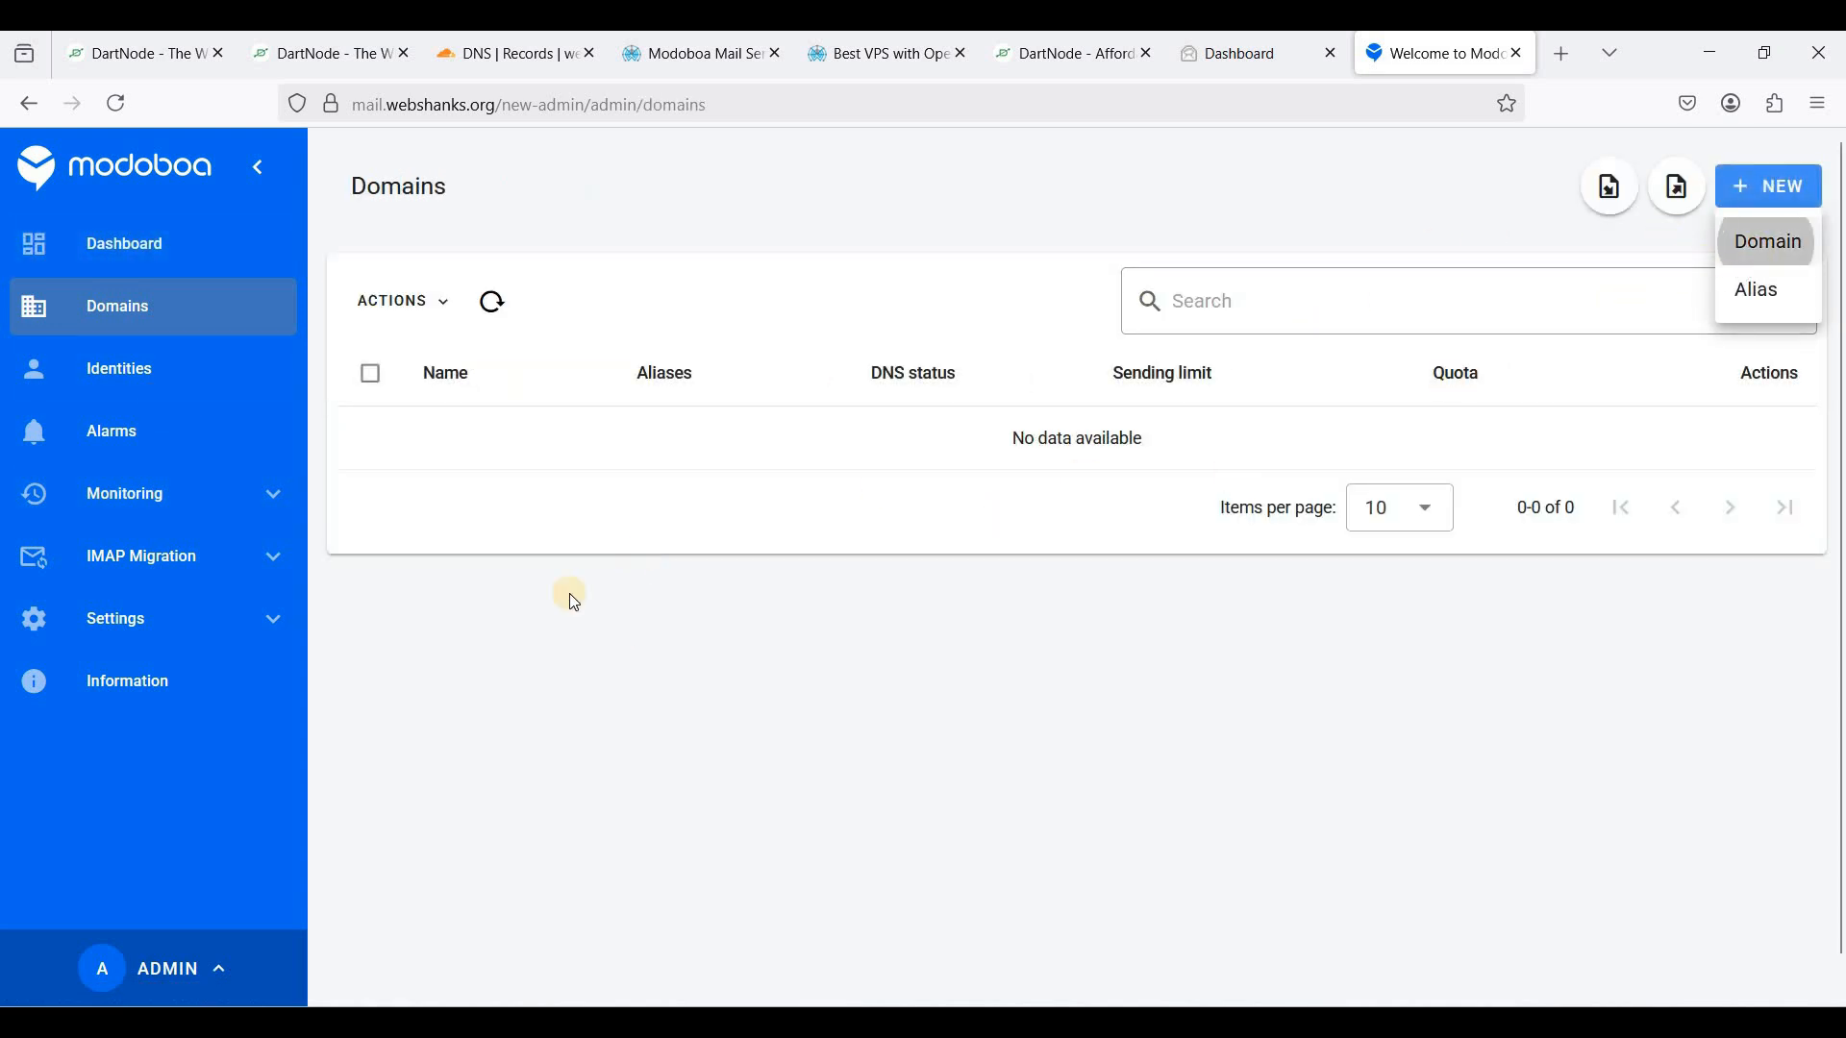
click(718, 404)
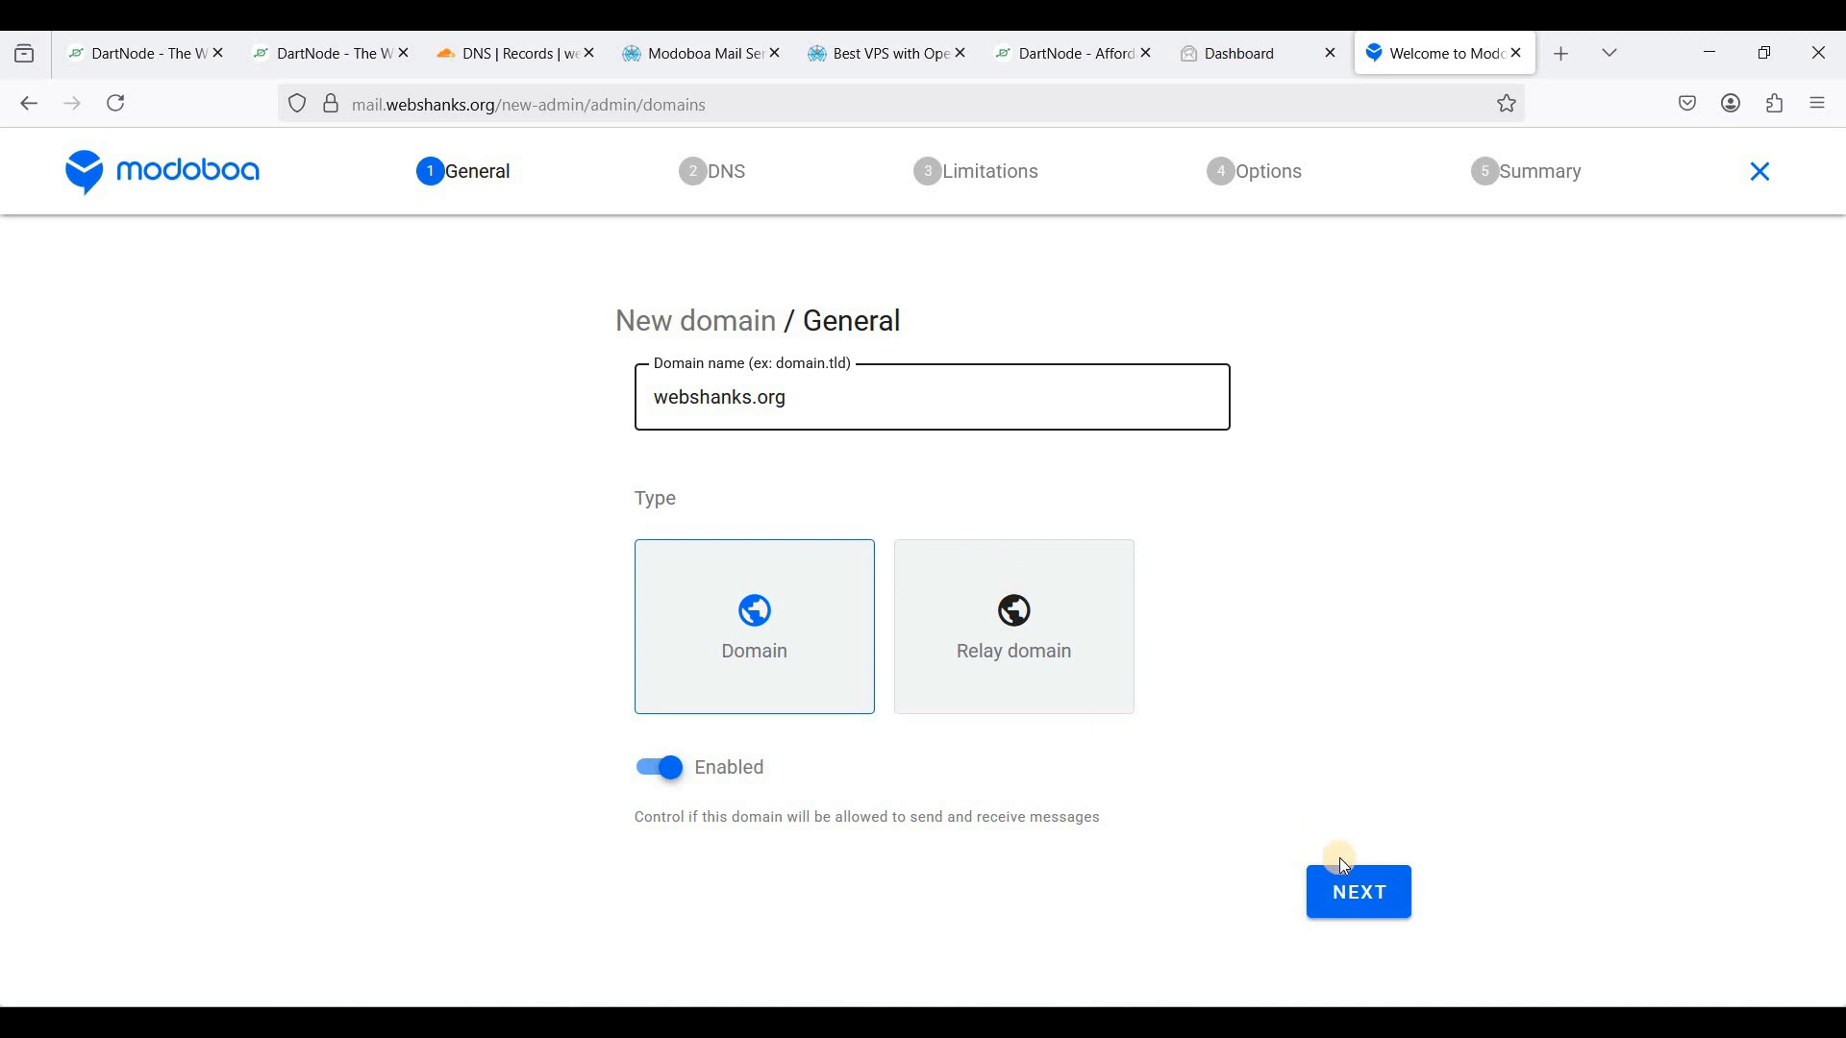
- Enable DKIM signing with a 2048-bit key and keep unlimited domain quotas
click(1363, 892)
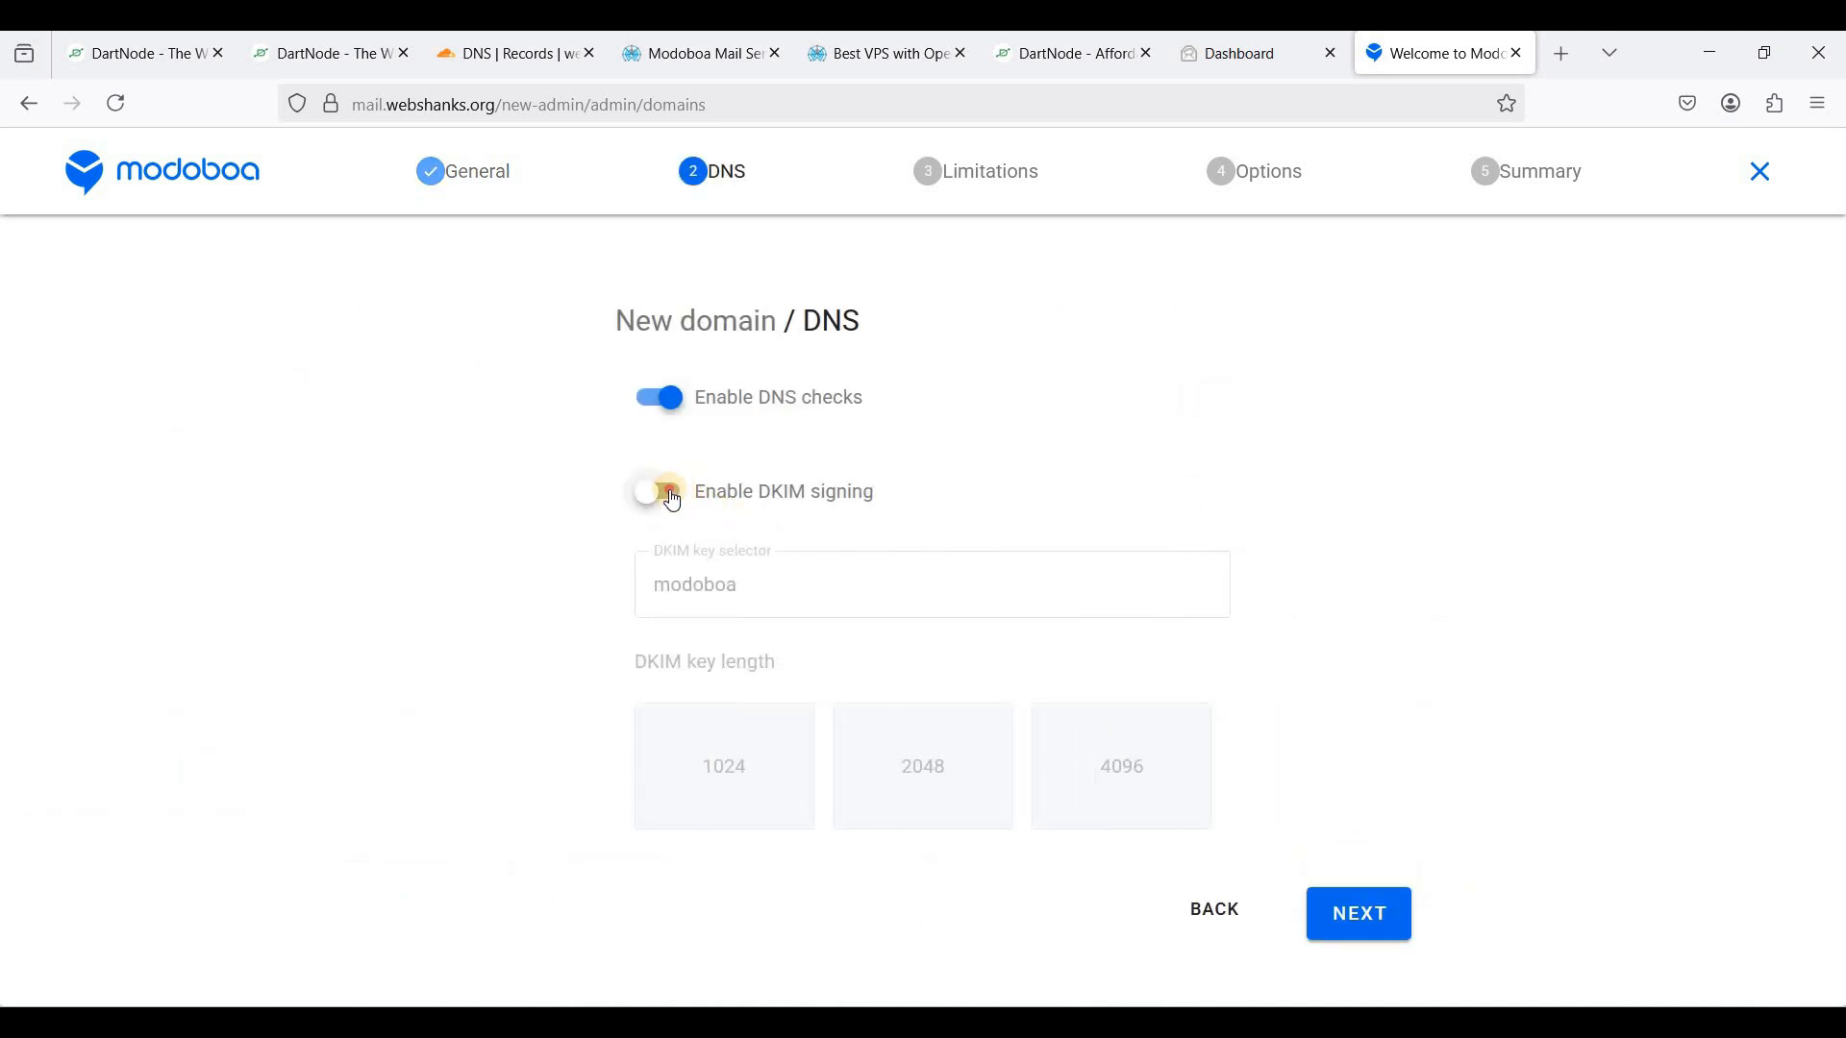
click(673, 501)
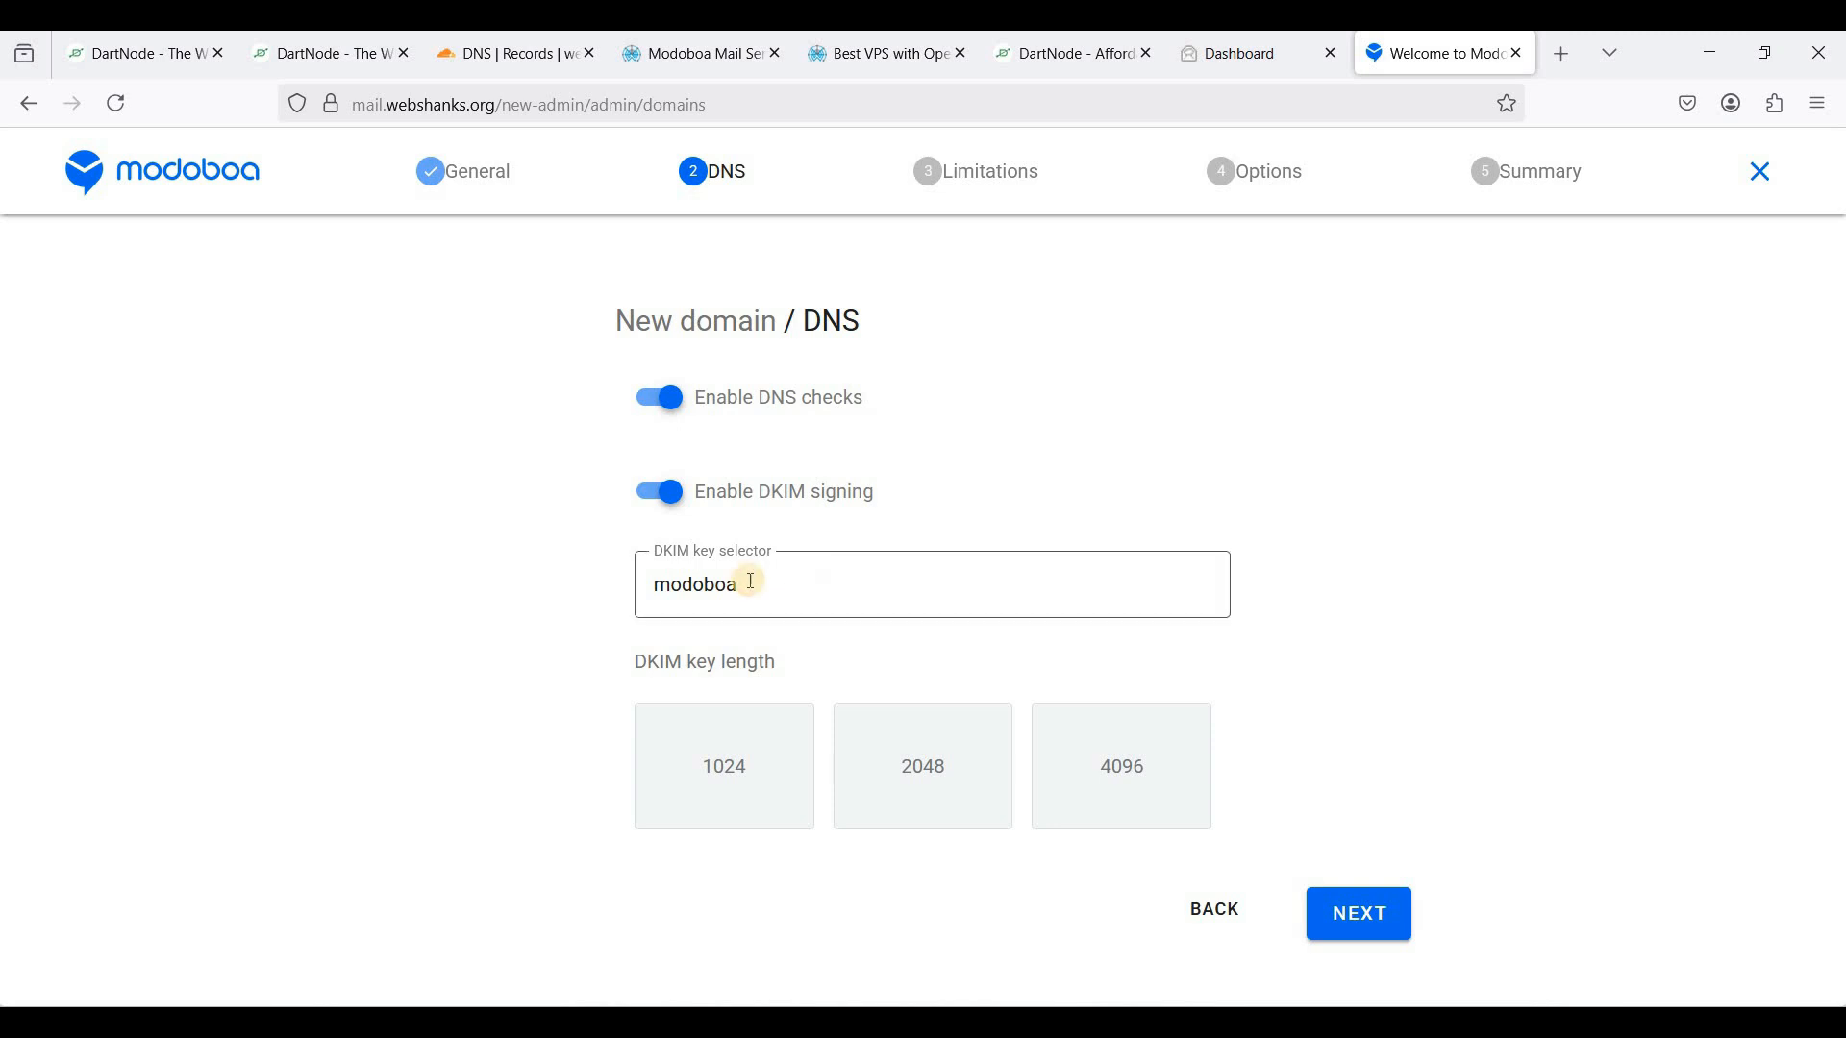
click(753, 582)
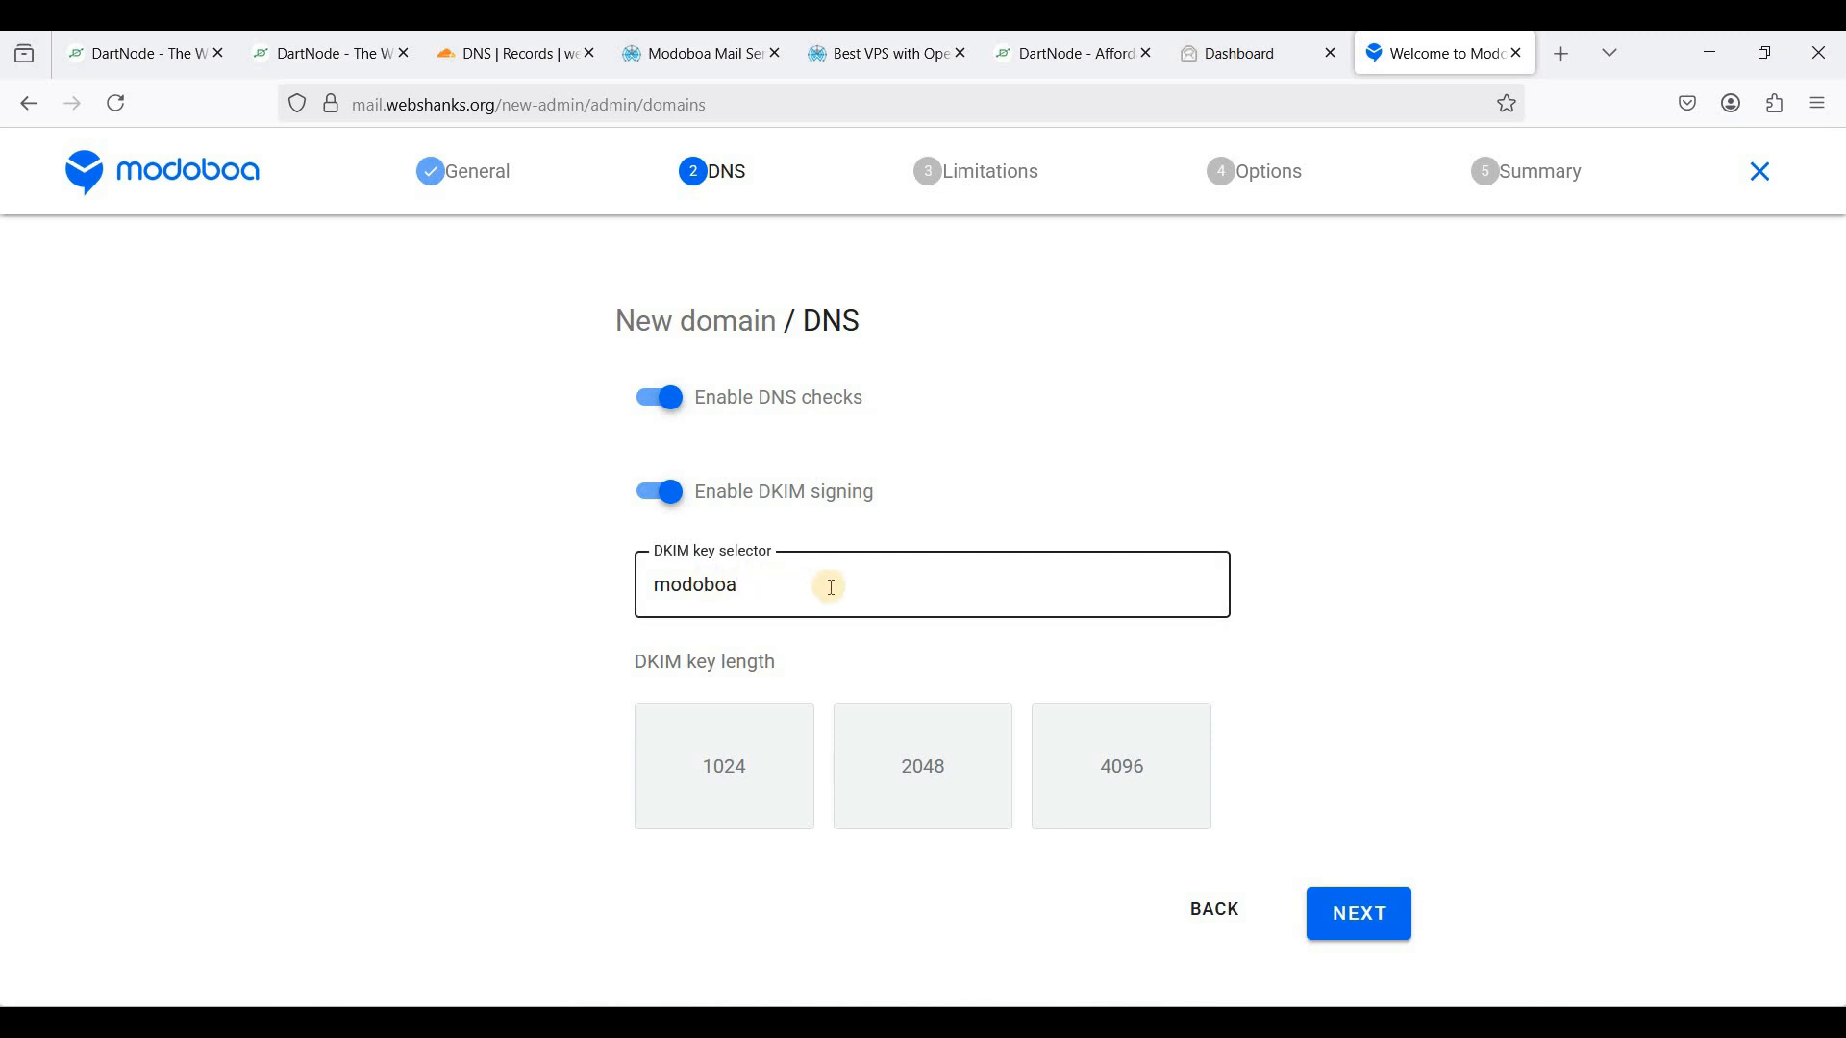
click(939, 795)
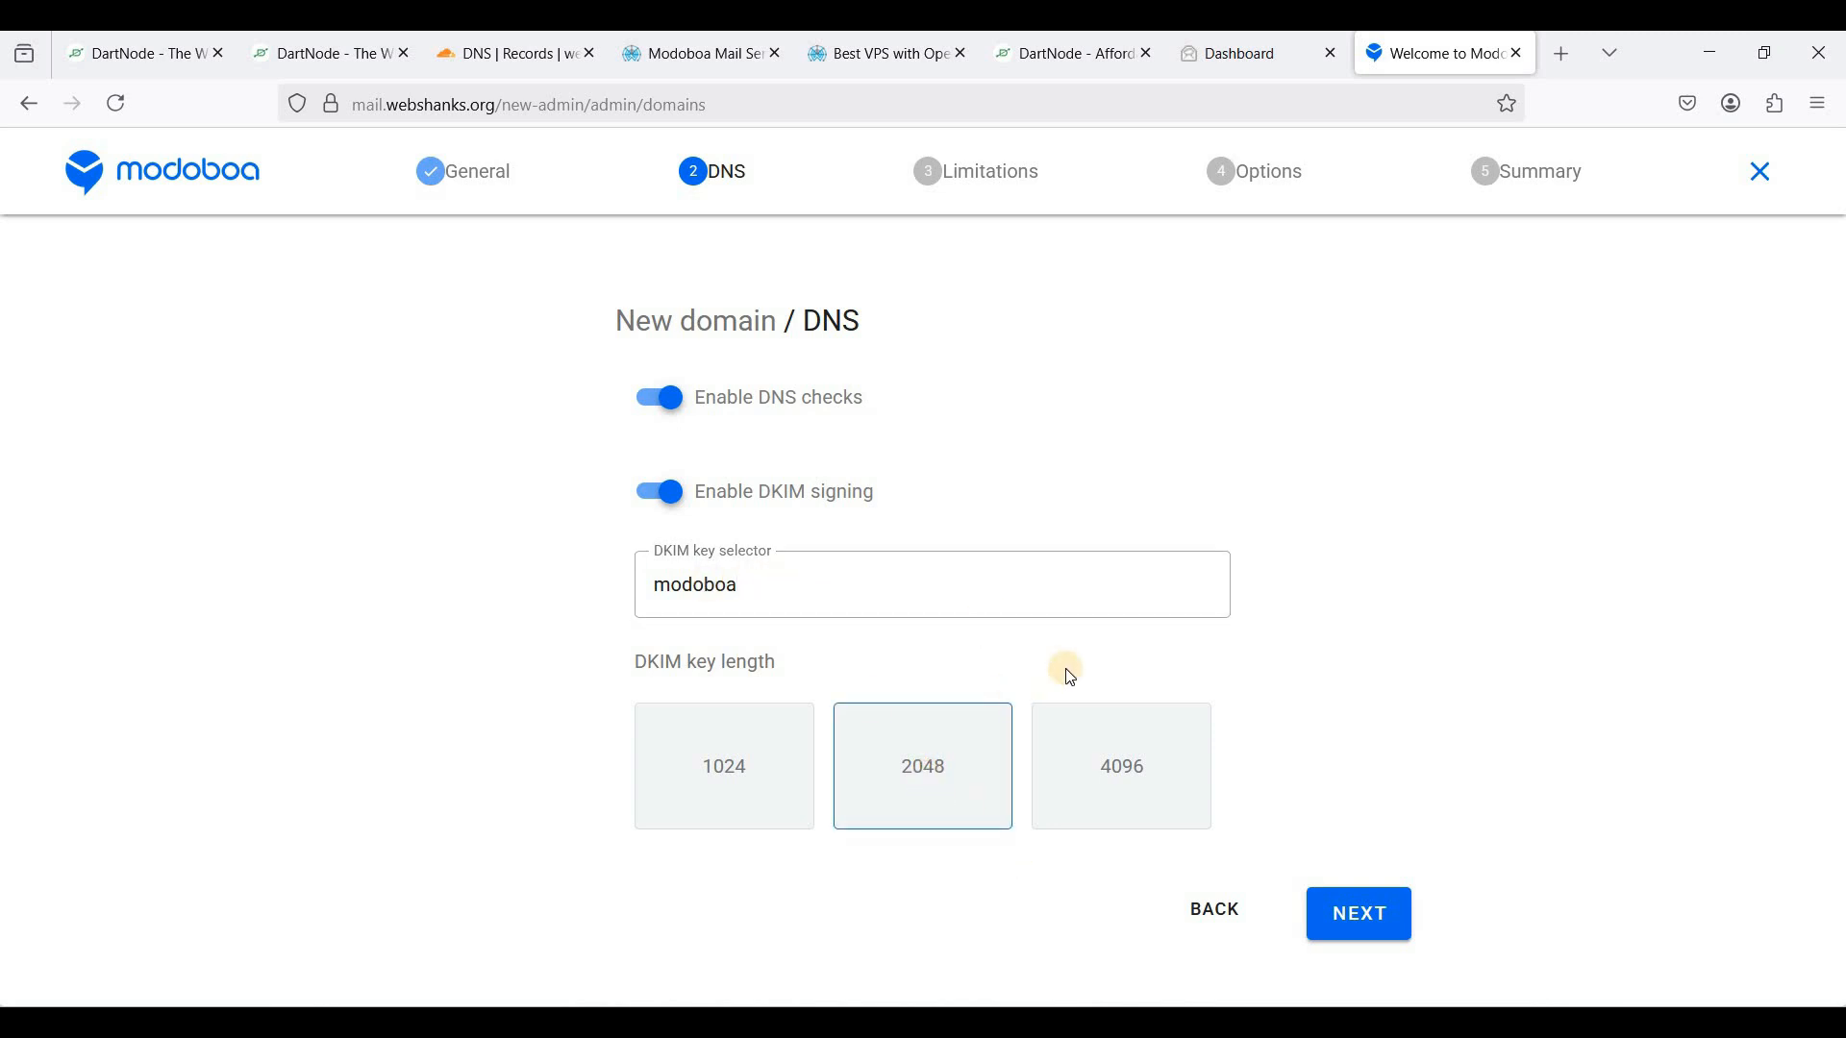
click(1351, 913)
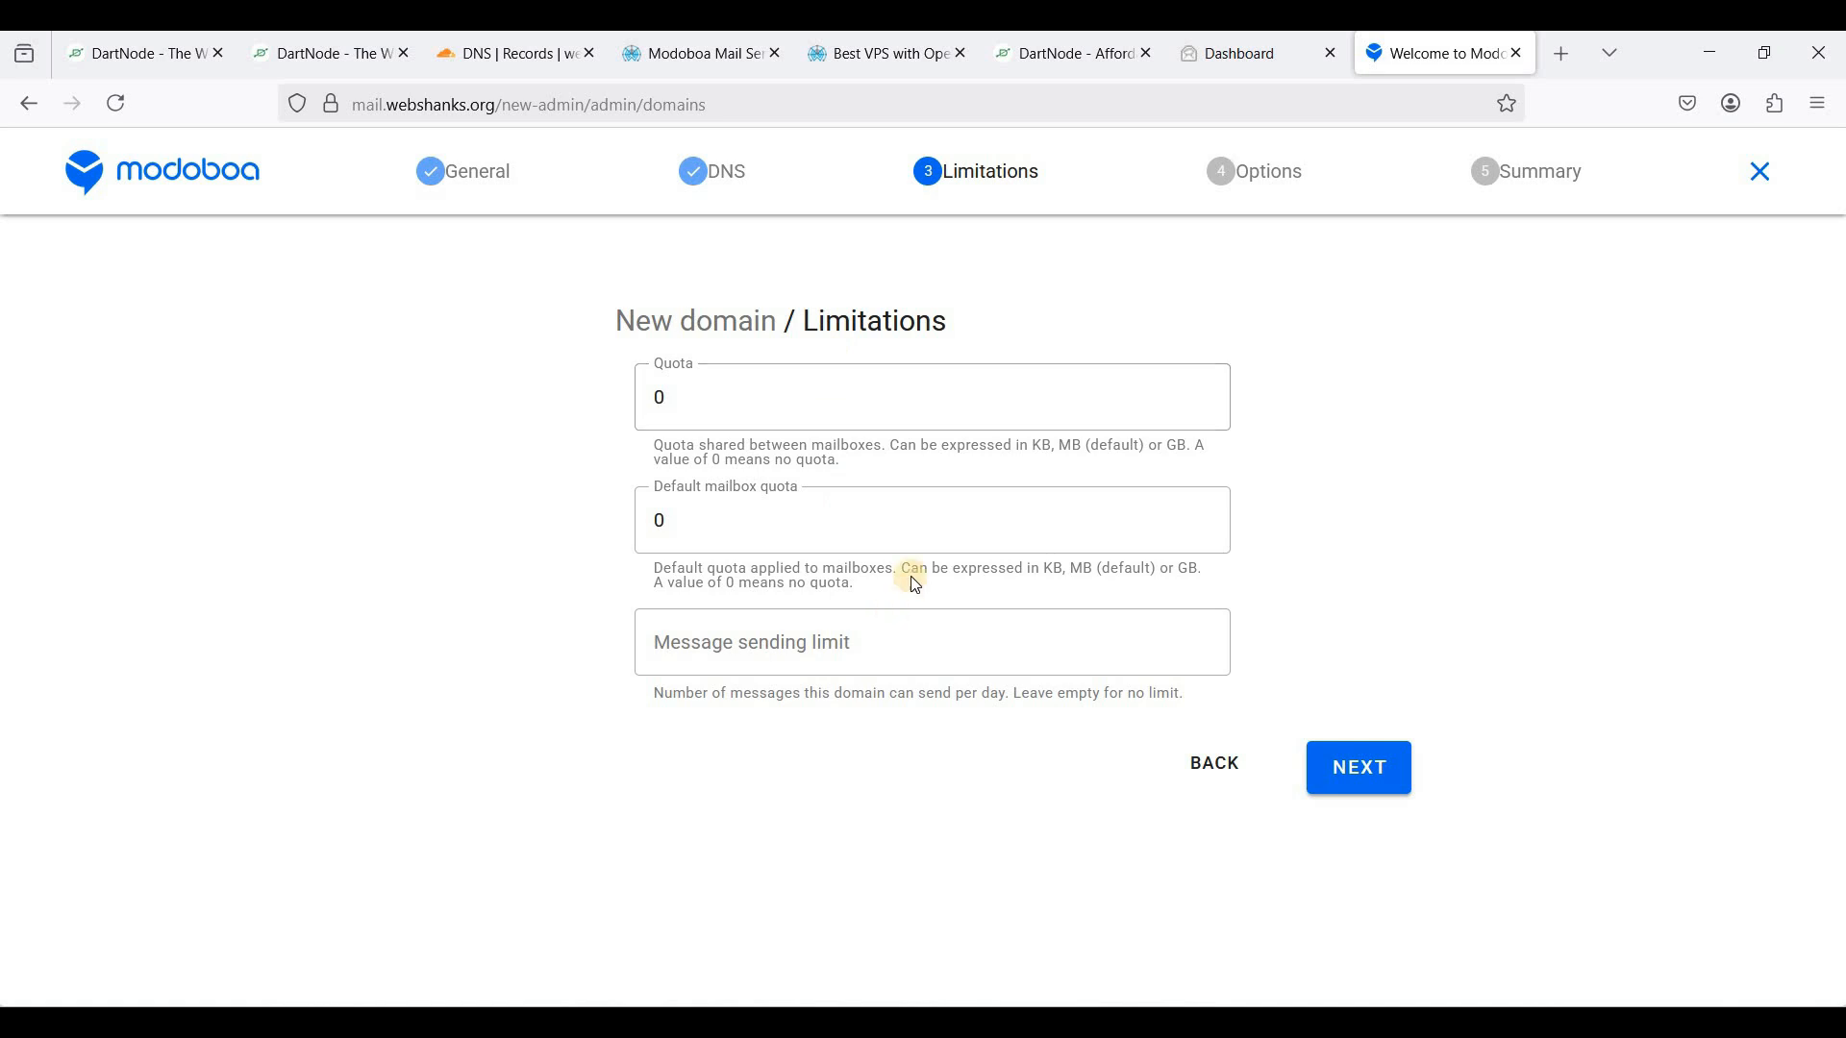
click(1383, 766)
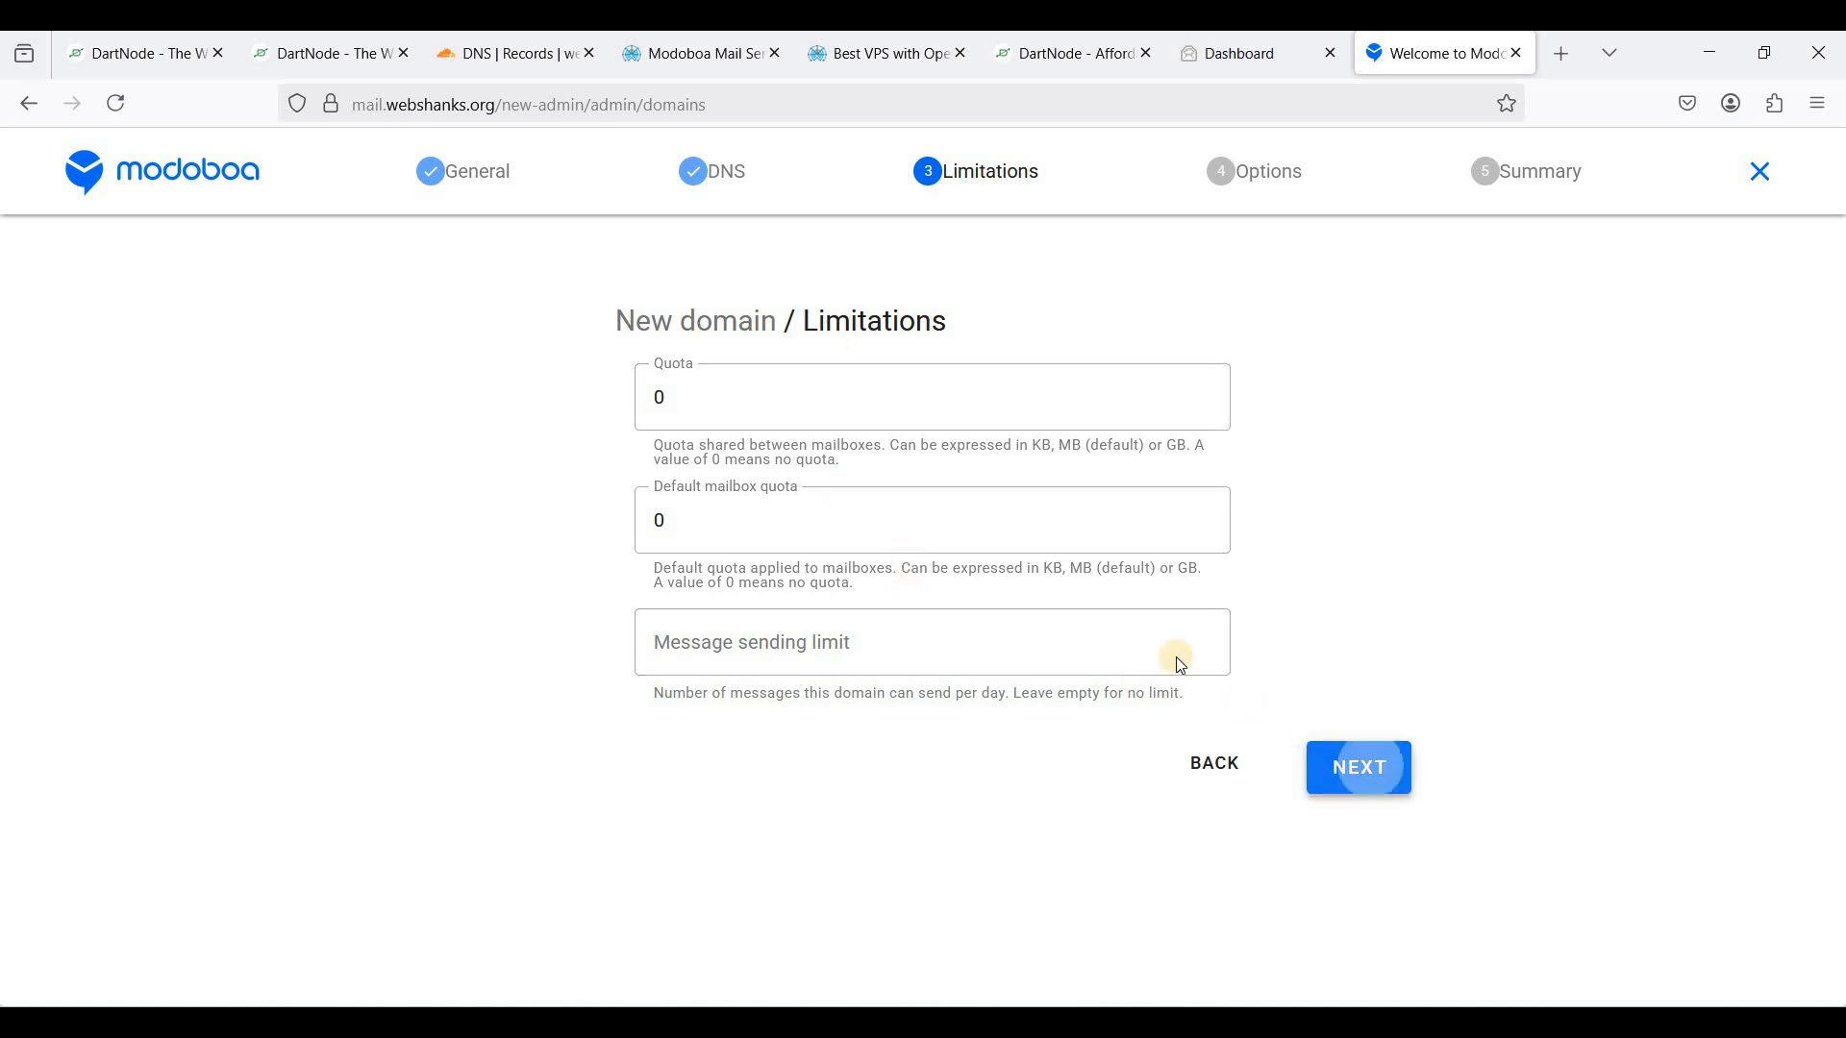
- Add a domain administrator account with a password and its own mailbox
click(659, 412)
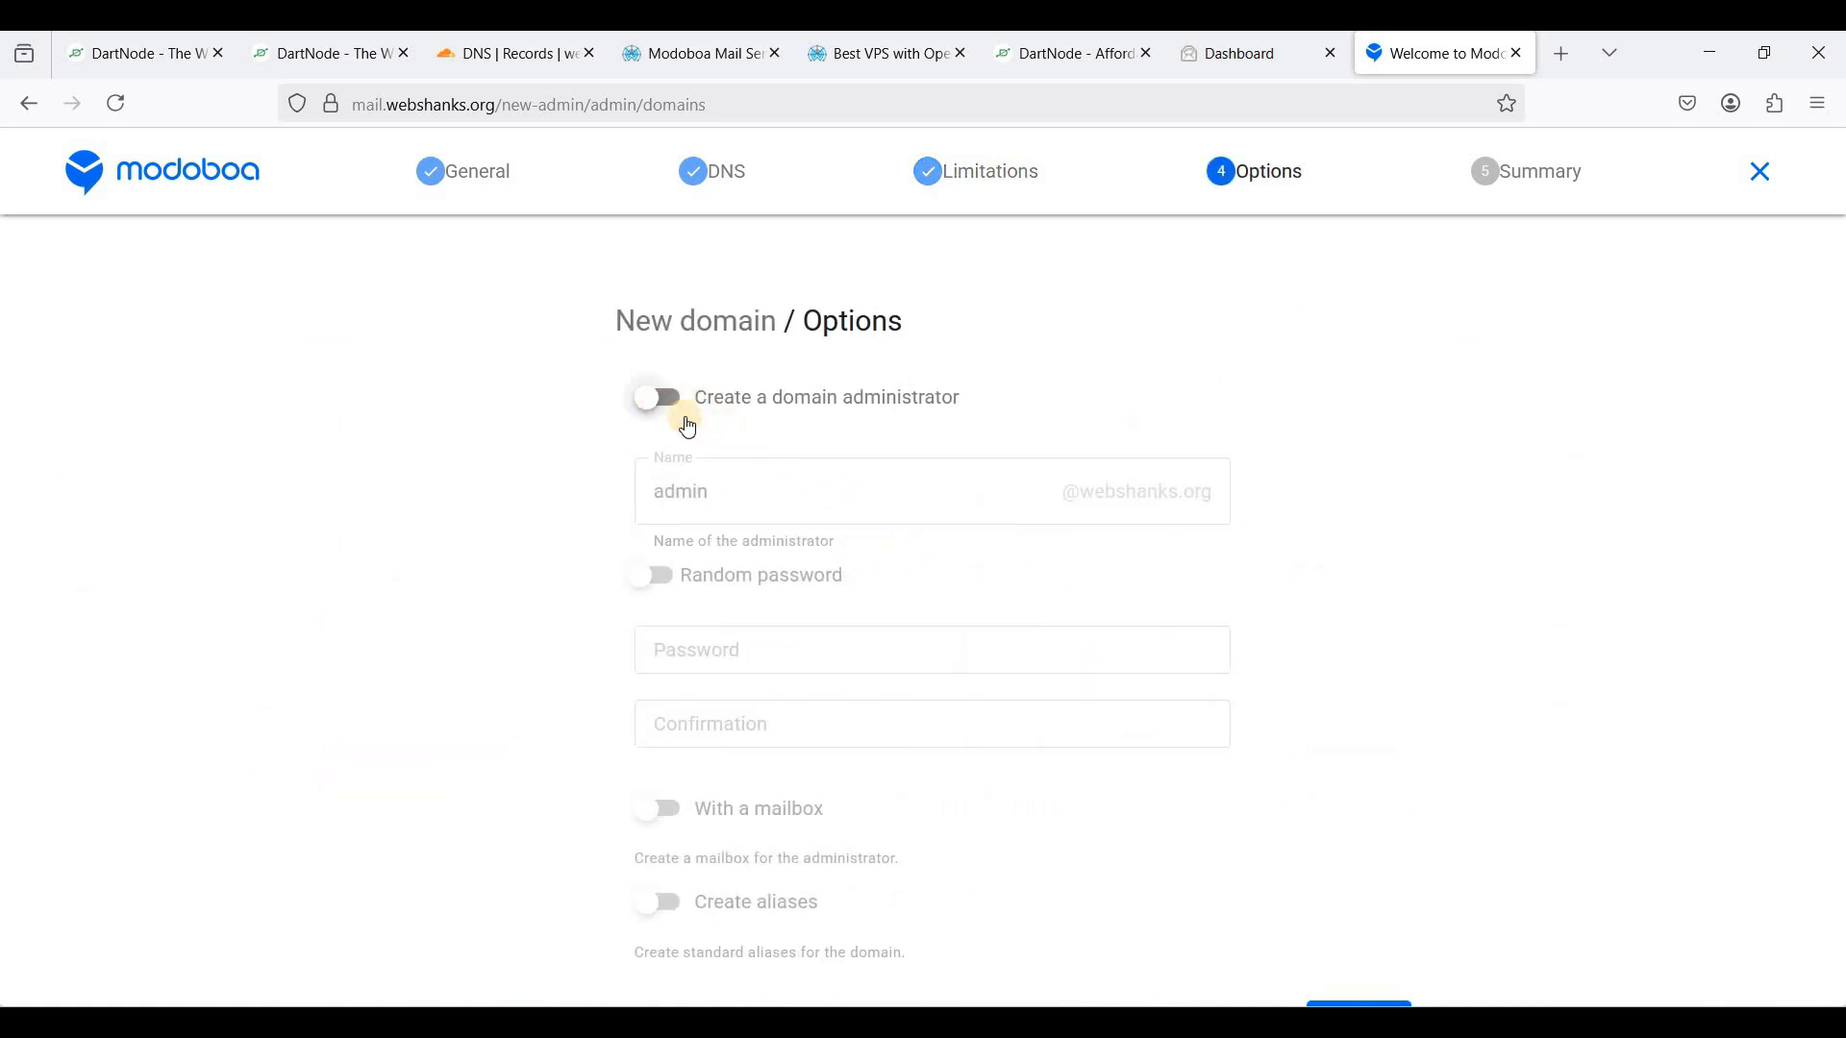
click(813, 497)
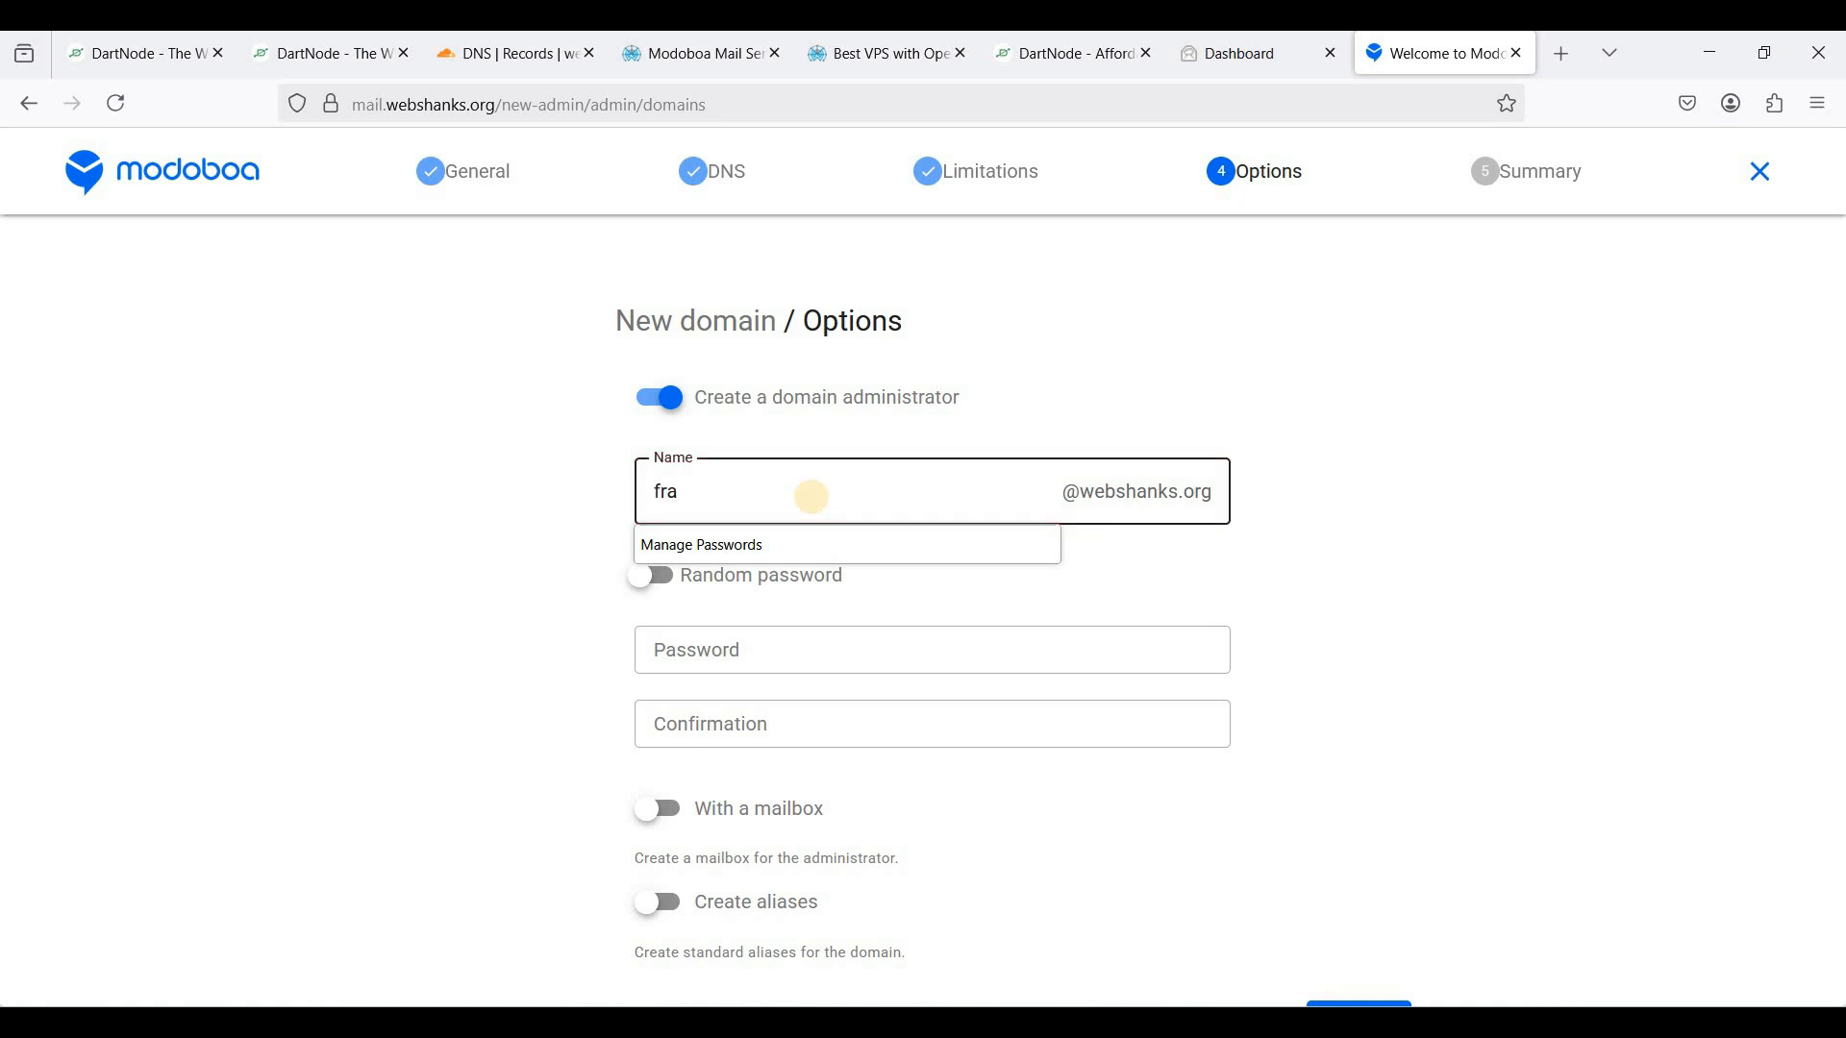
text(frank)
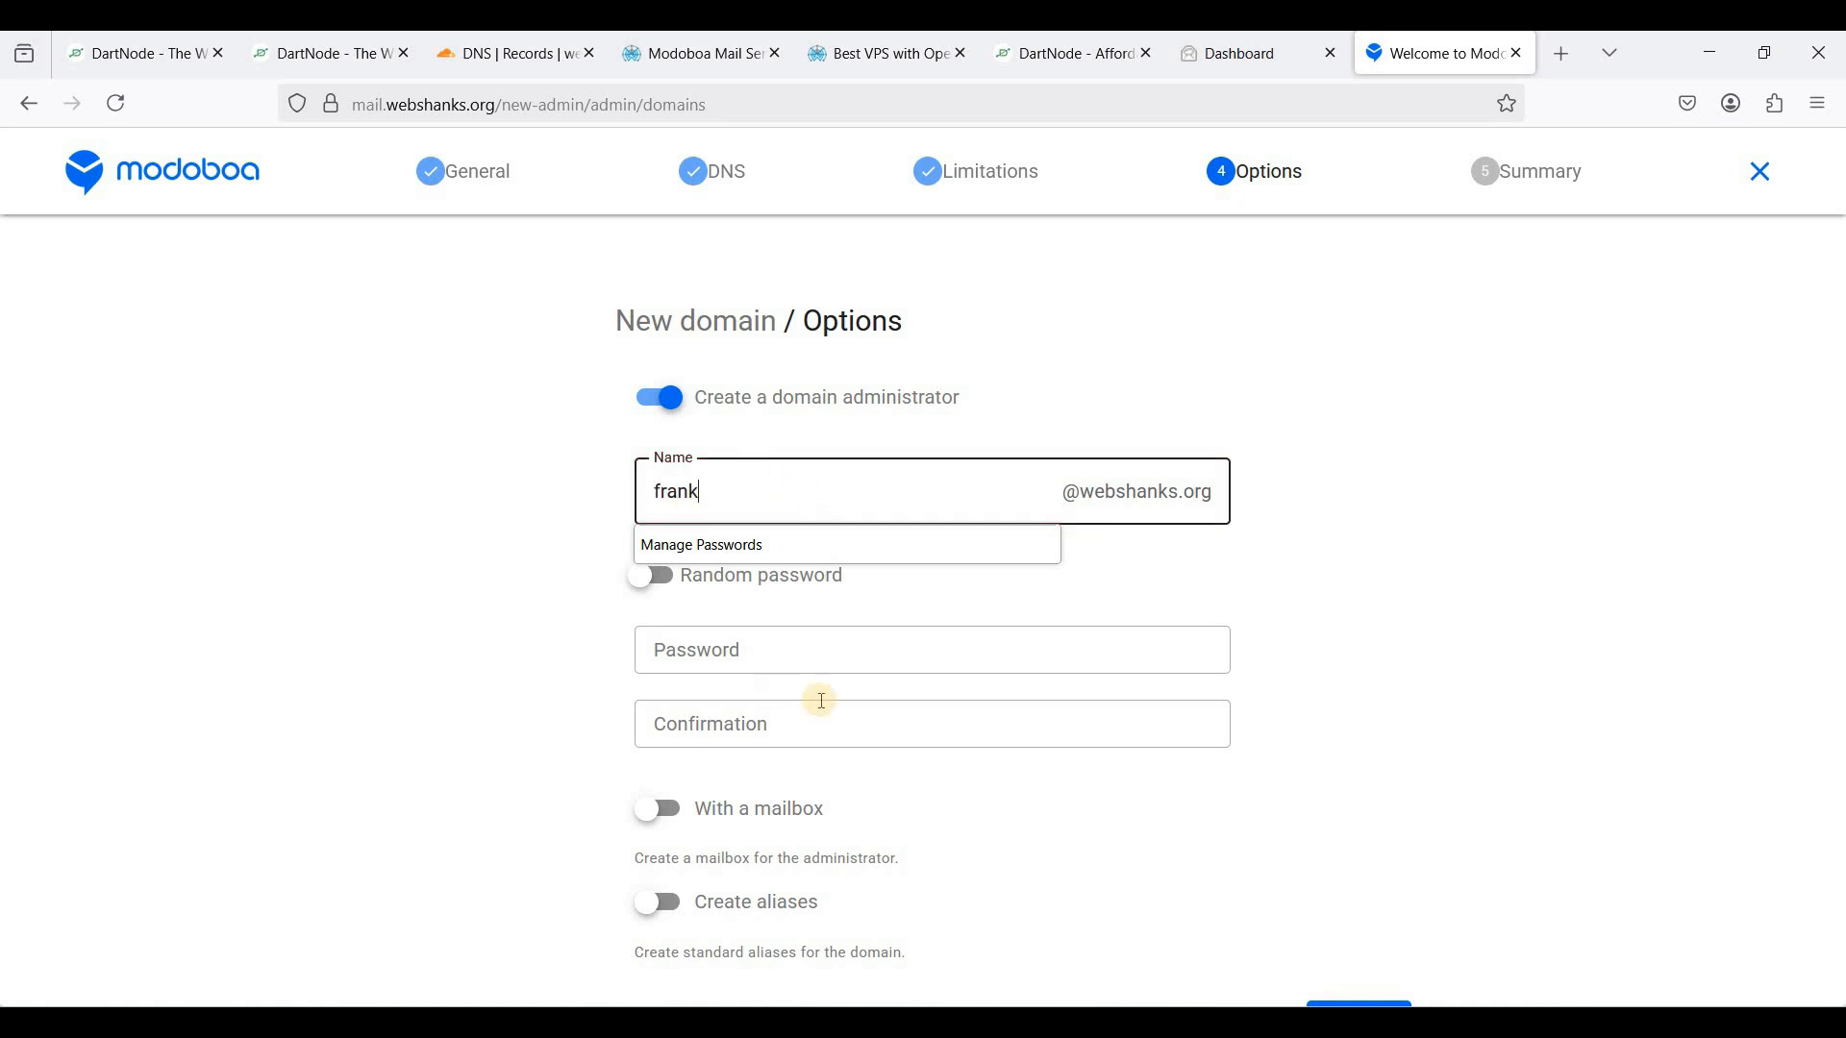
click(724, 626)
click(673, 635)
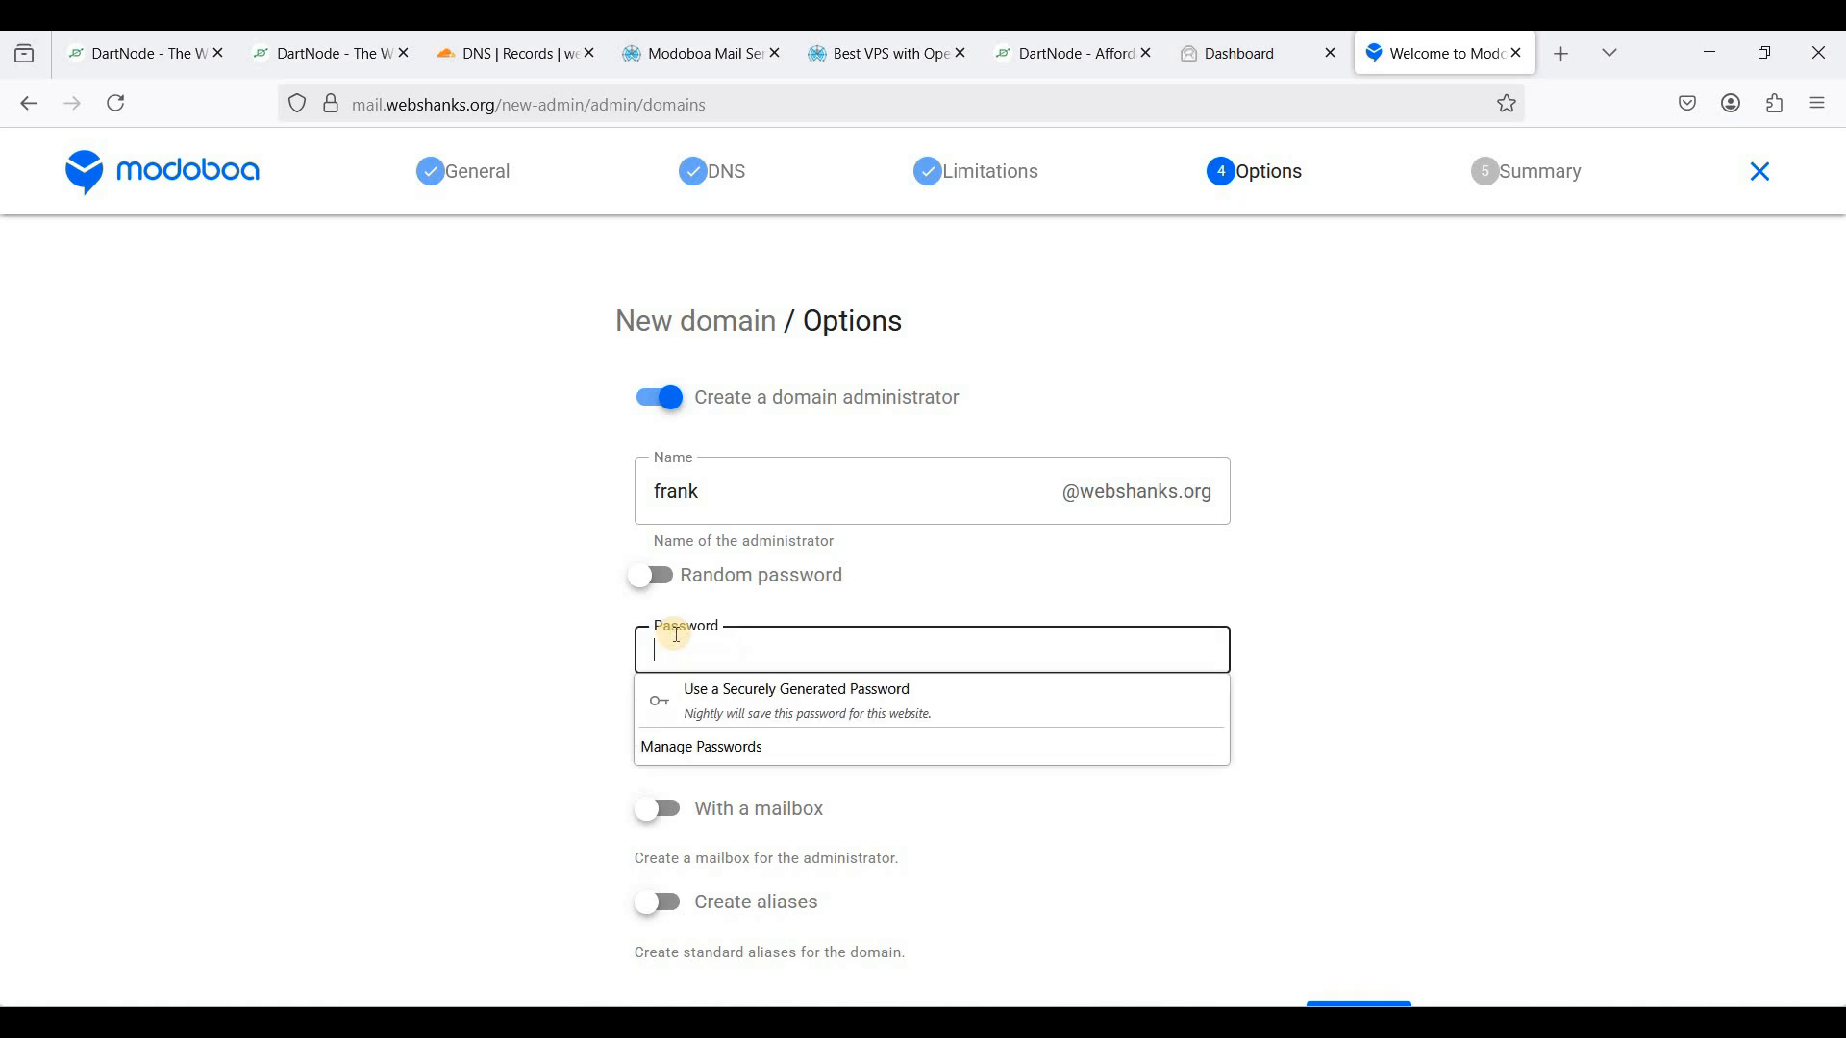
text(•••••••)
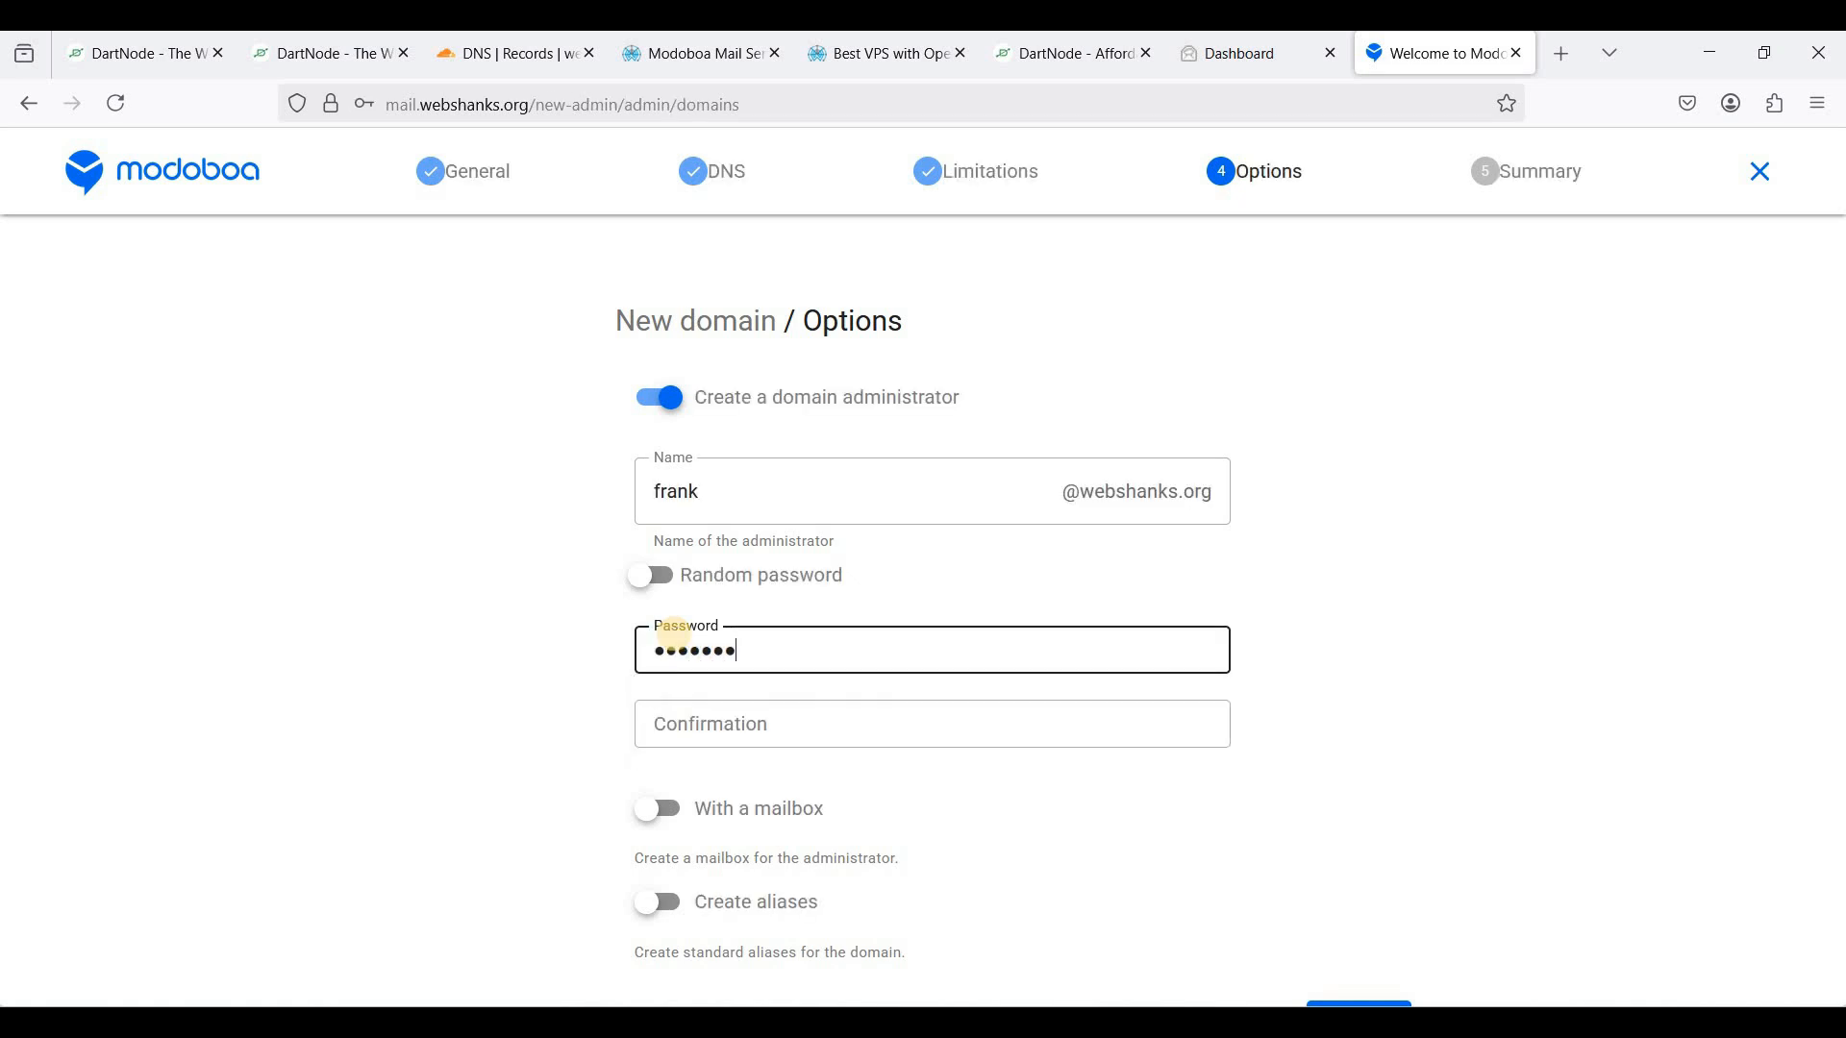
text(••••••)
click(732, 699)
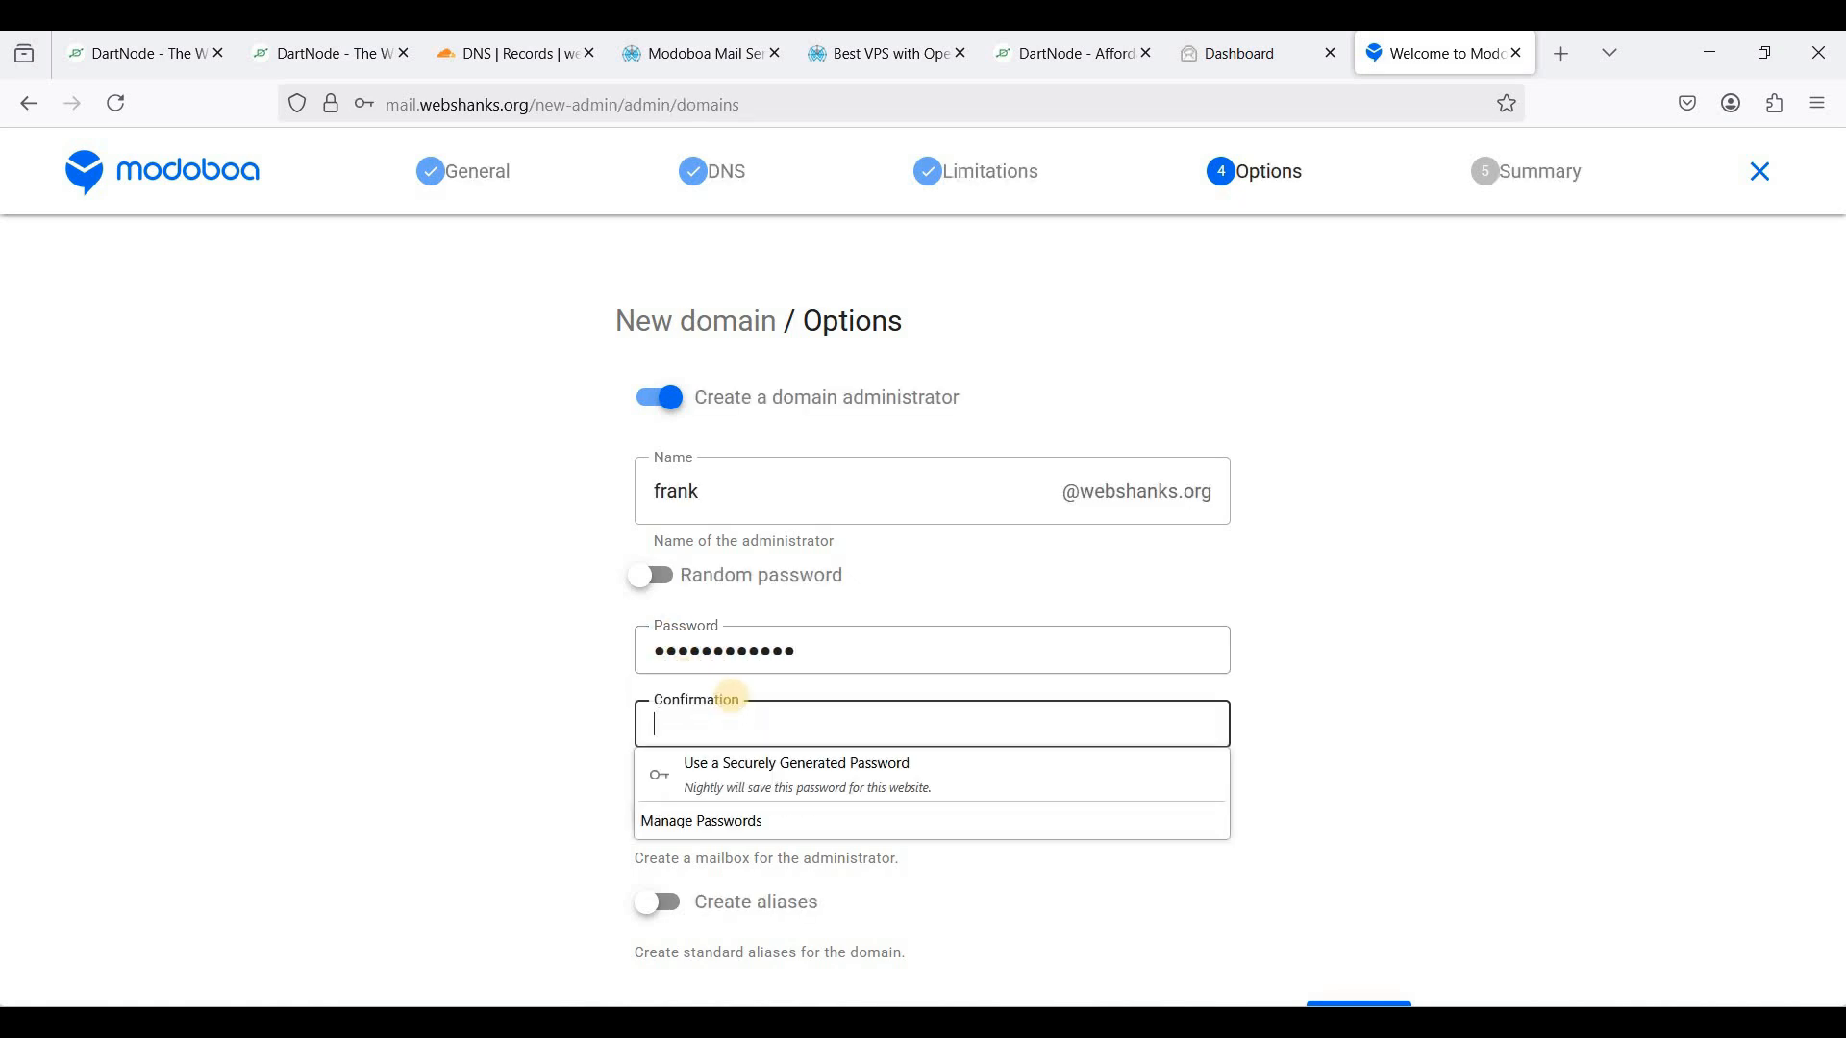
text(•••)
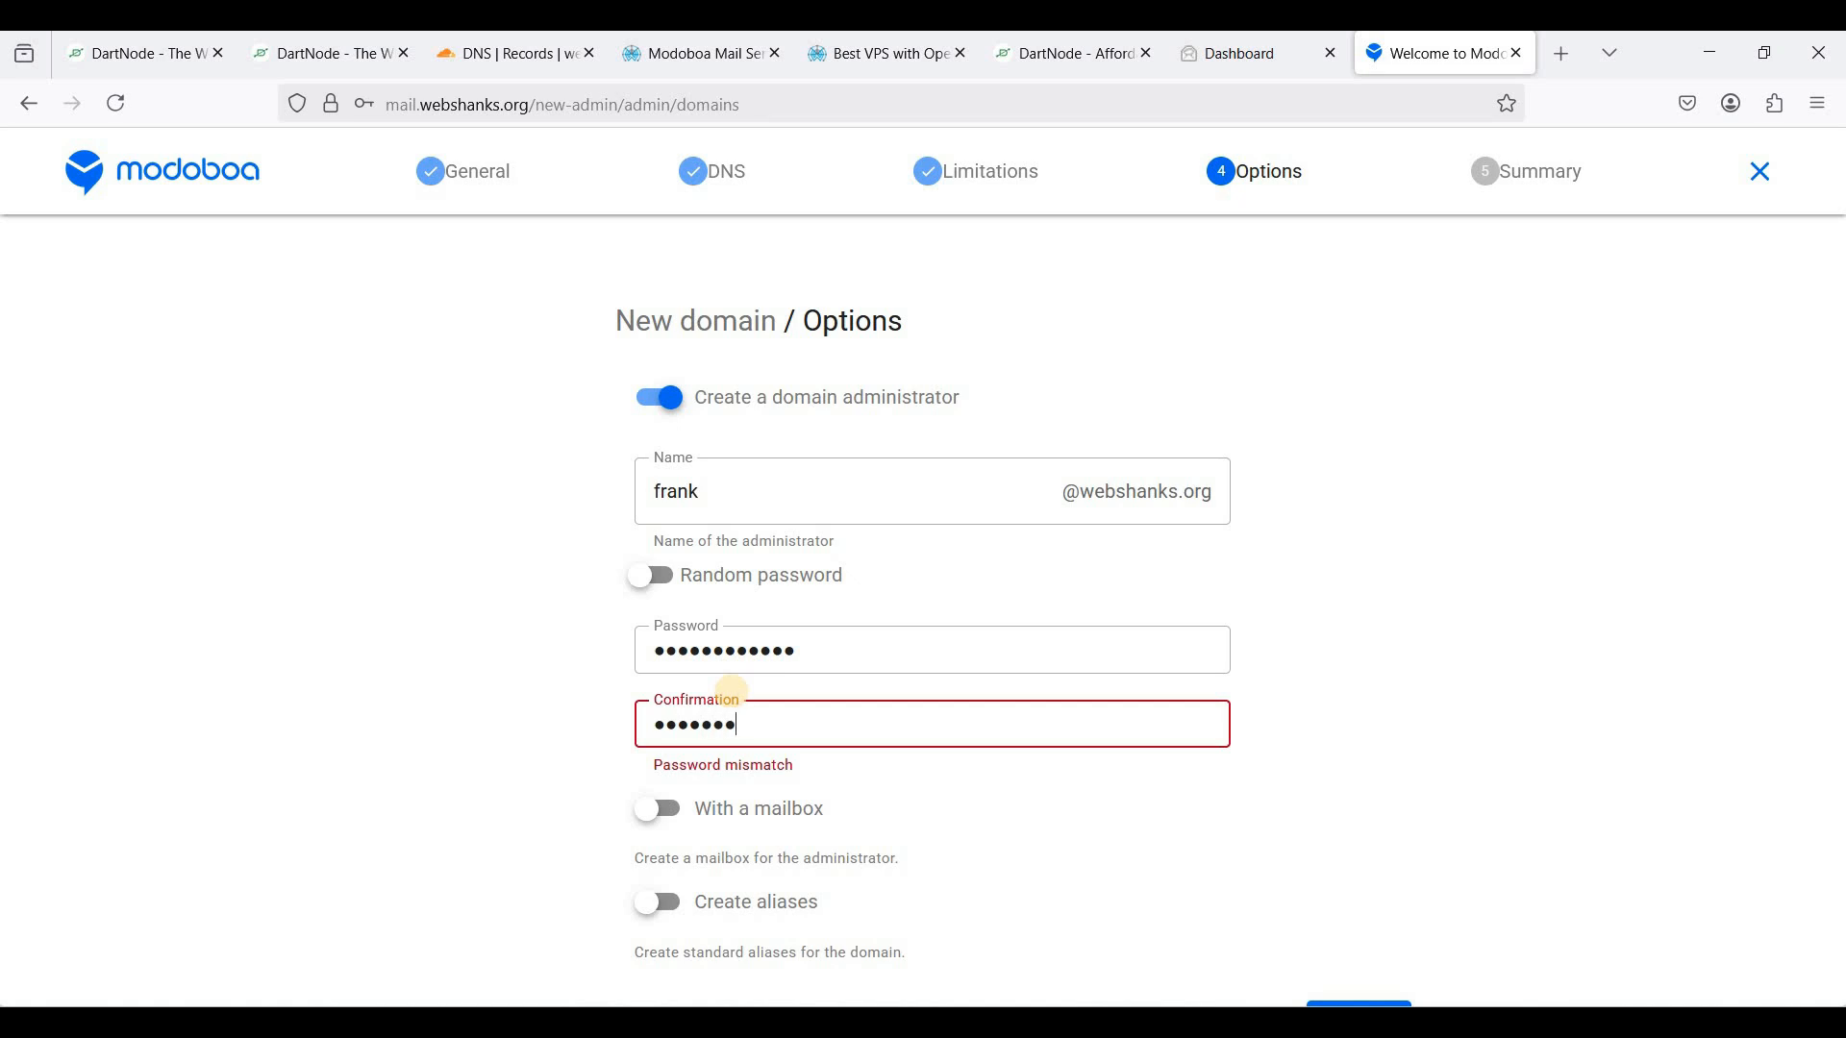
text(•••)
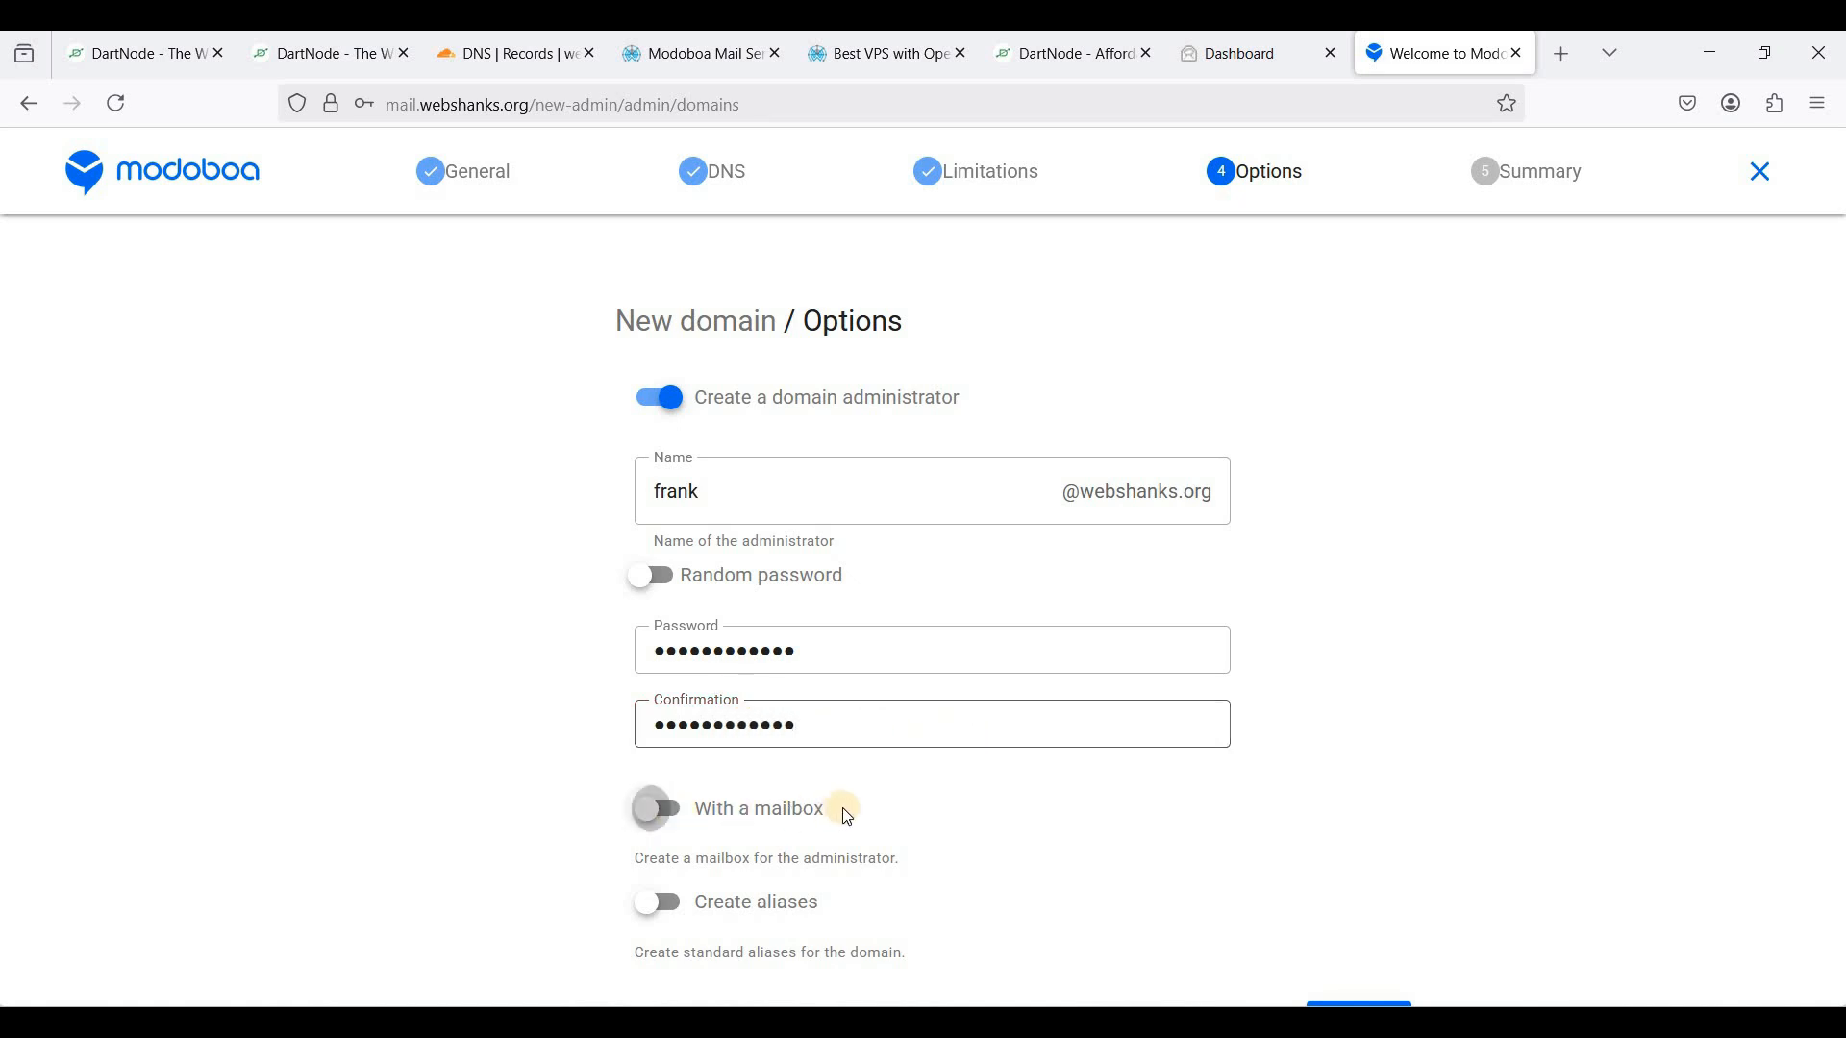
click(675, 812)
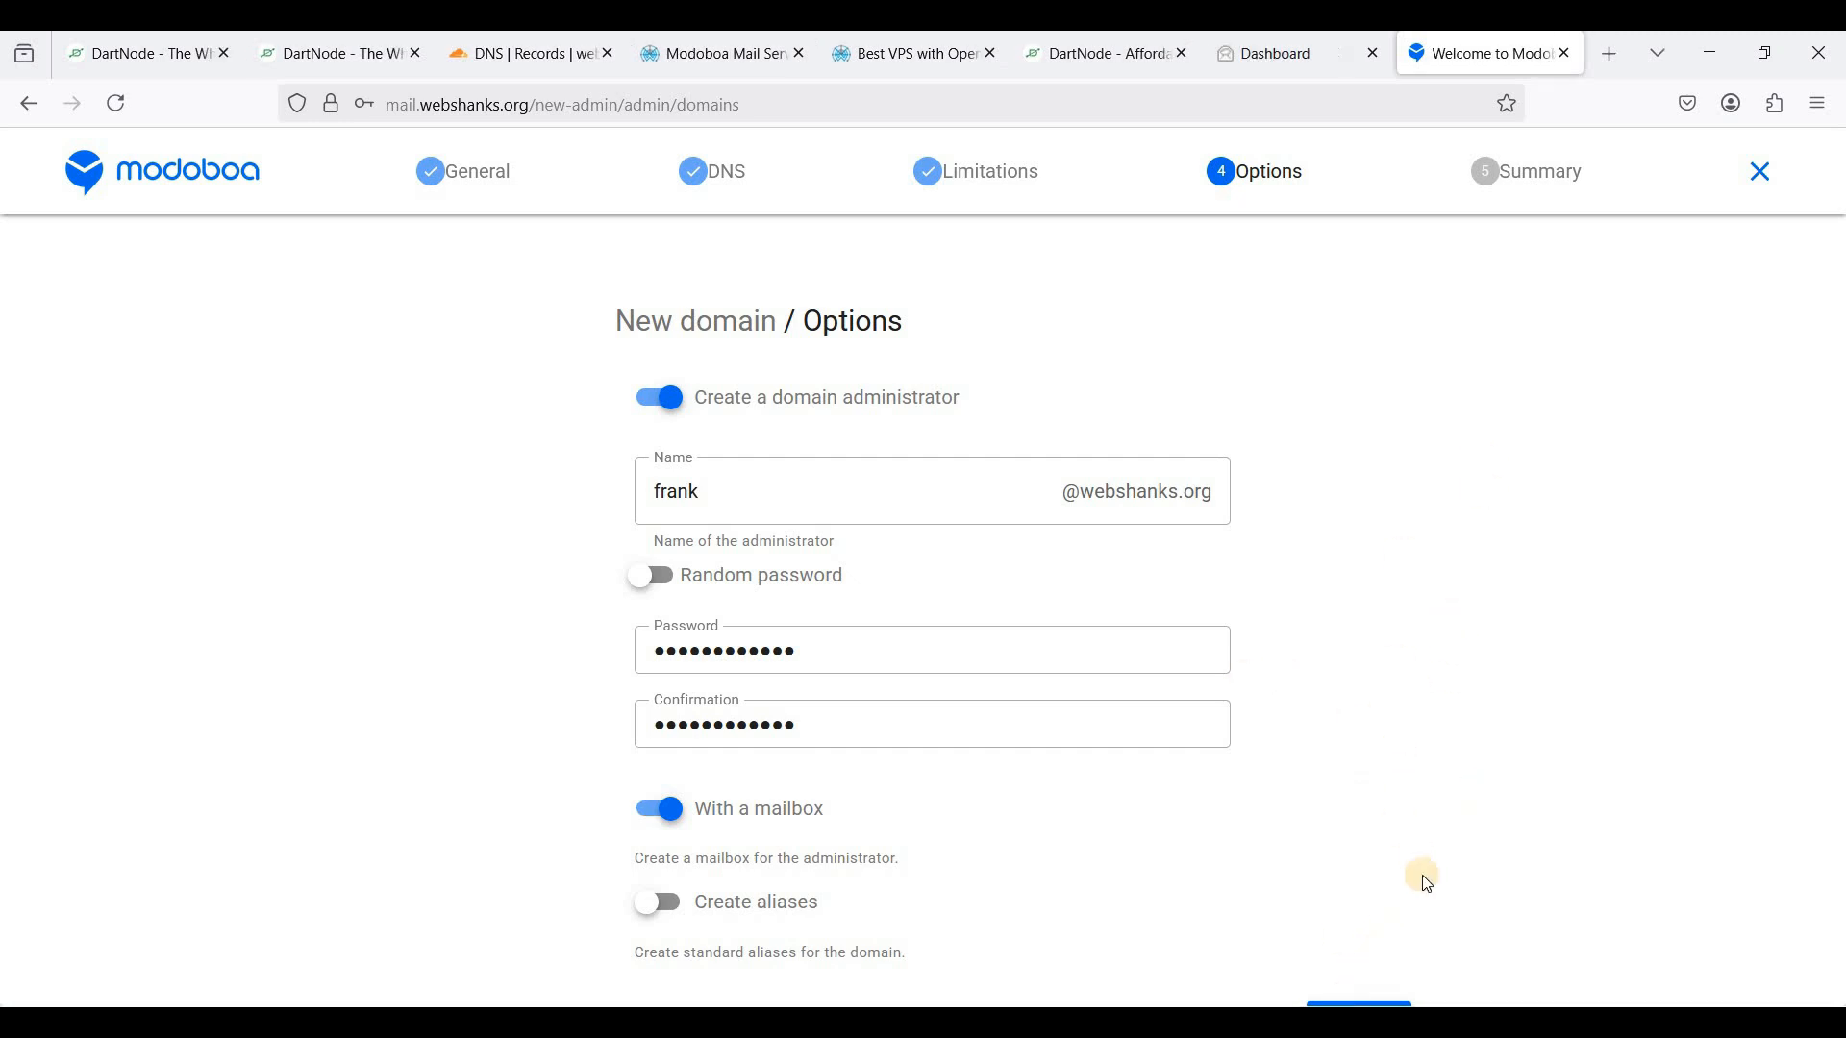
- Review the summary and confirm creation of the webshanks.org domain
click(1361, 921)
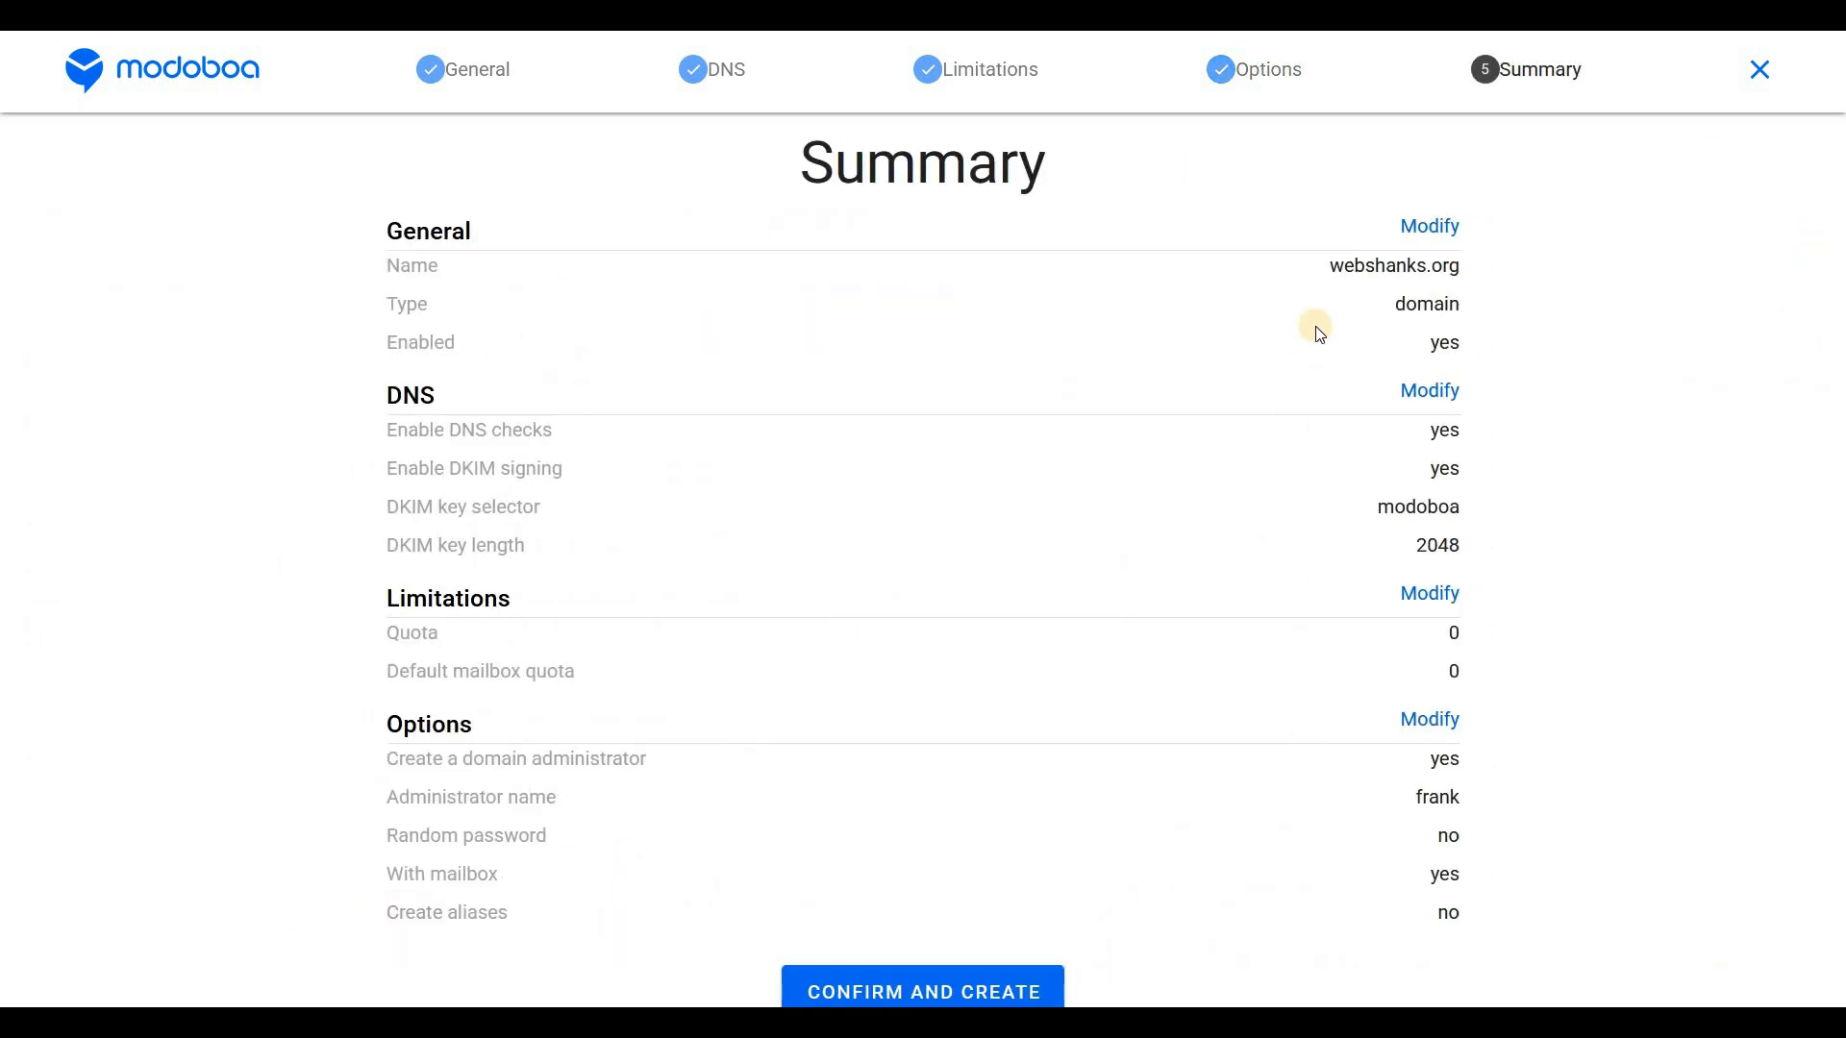
click(918, 987)
click(920, 990)
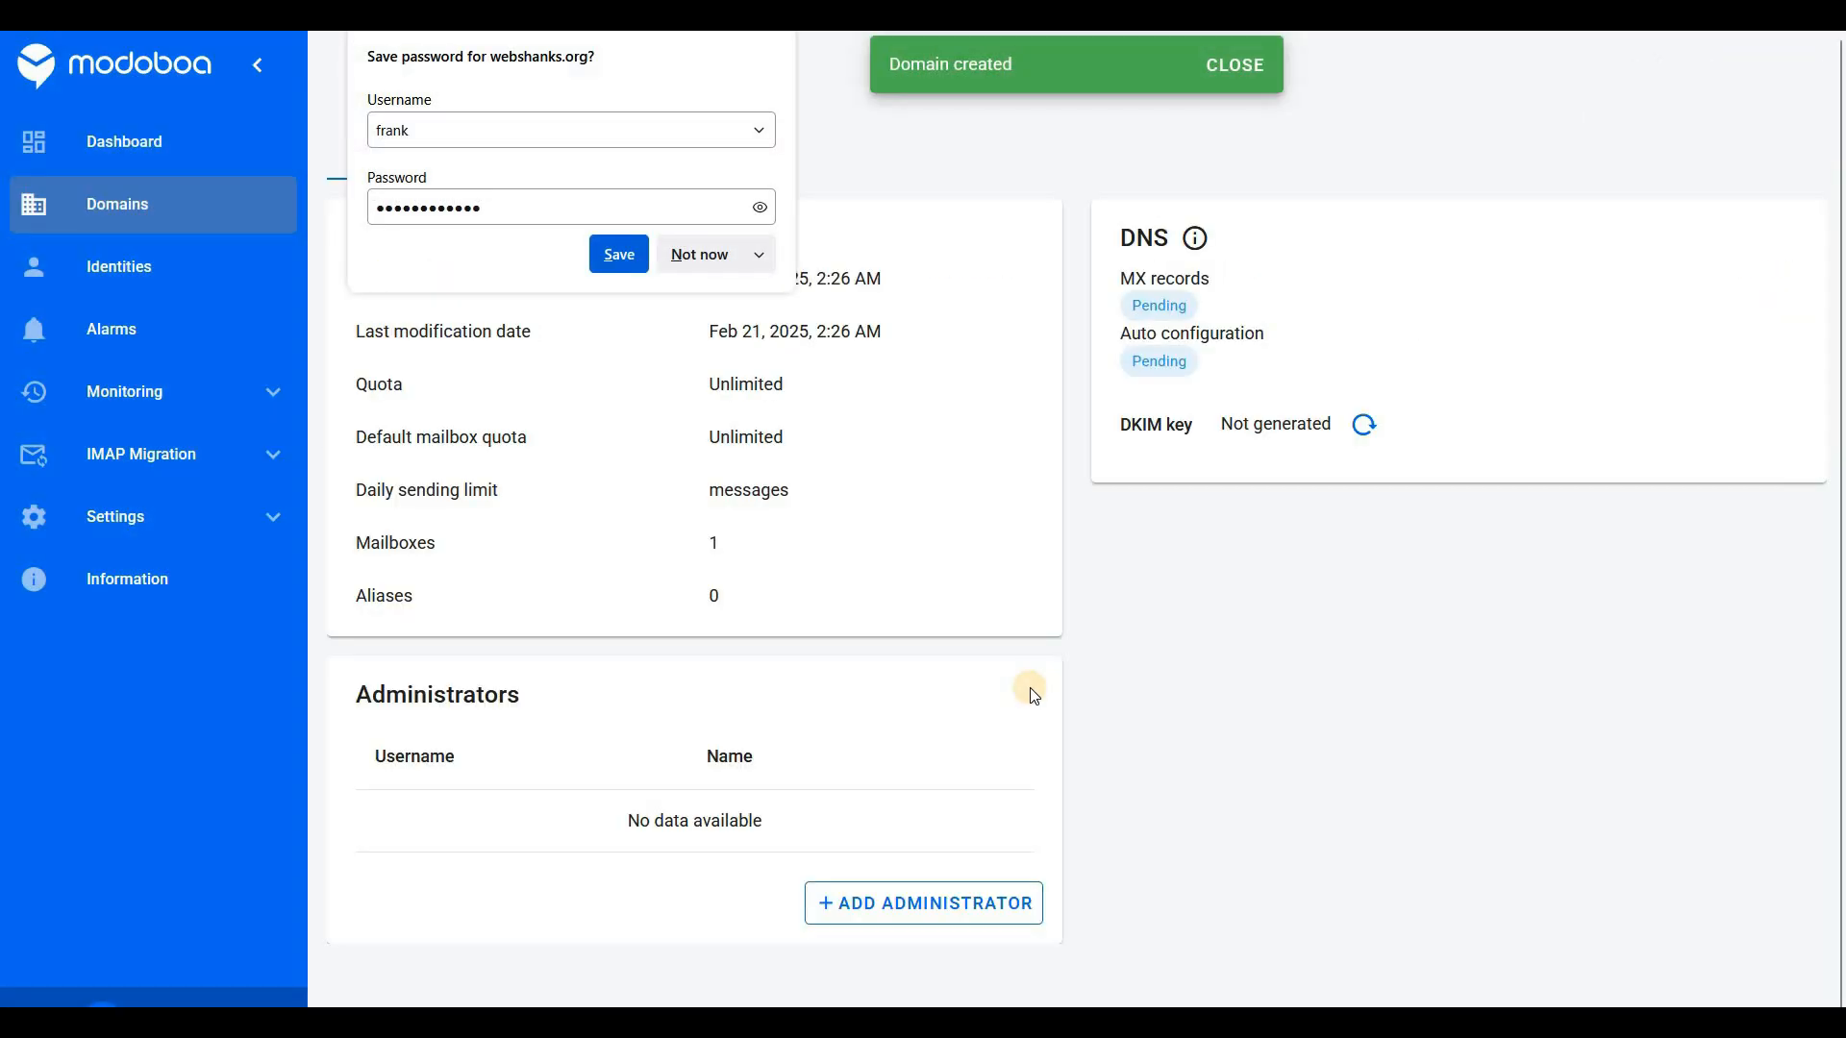
- Reload the webshanks.org domain page and reveal its DKIM public key
click(1030, 695)
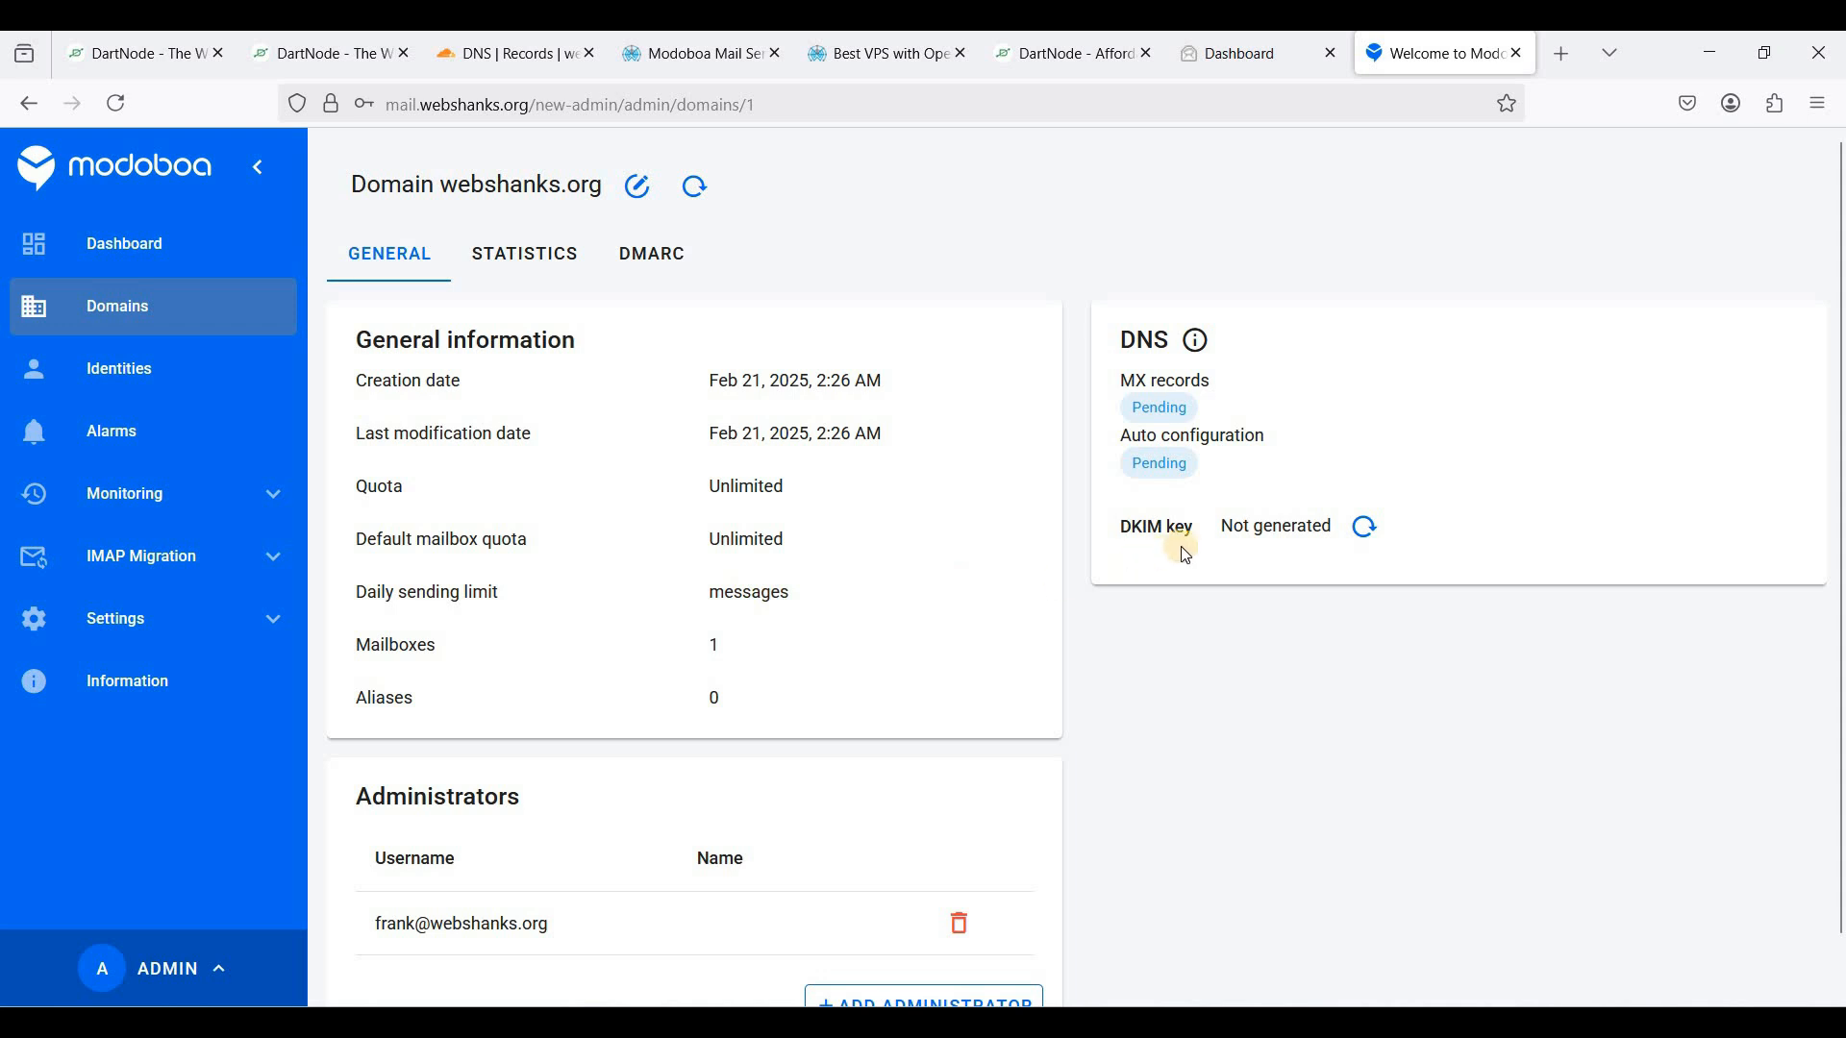
right_click(915, 213)
click(1073, 240)
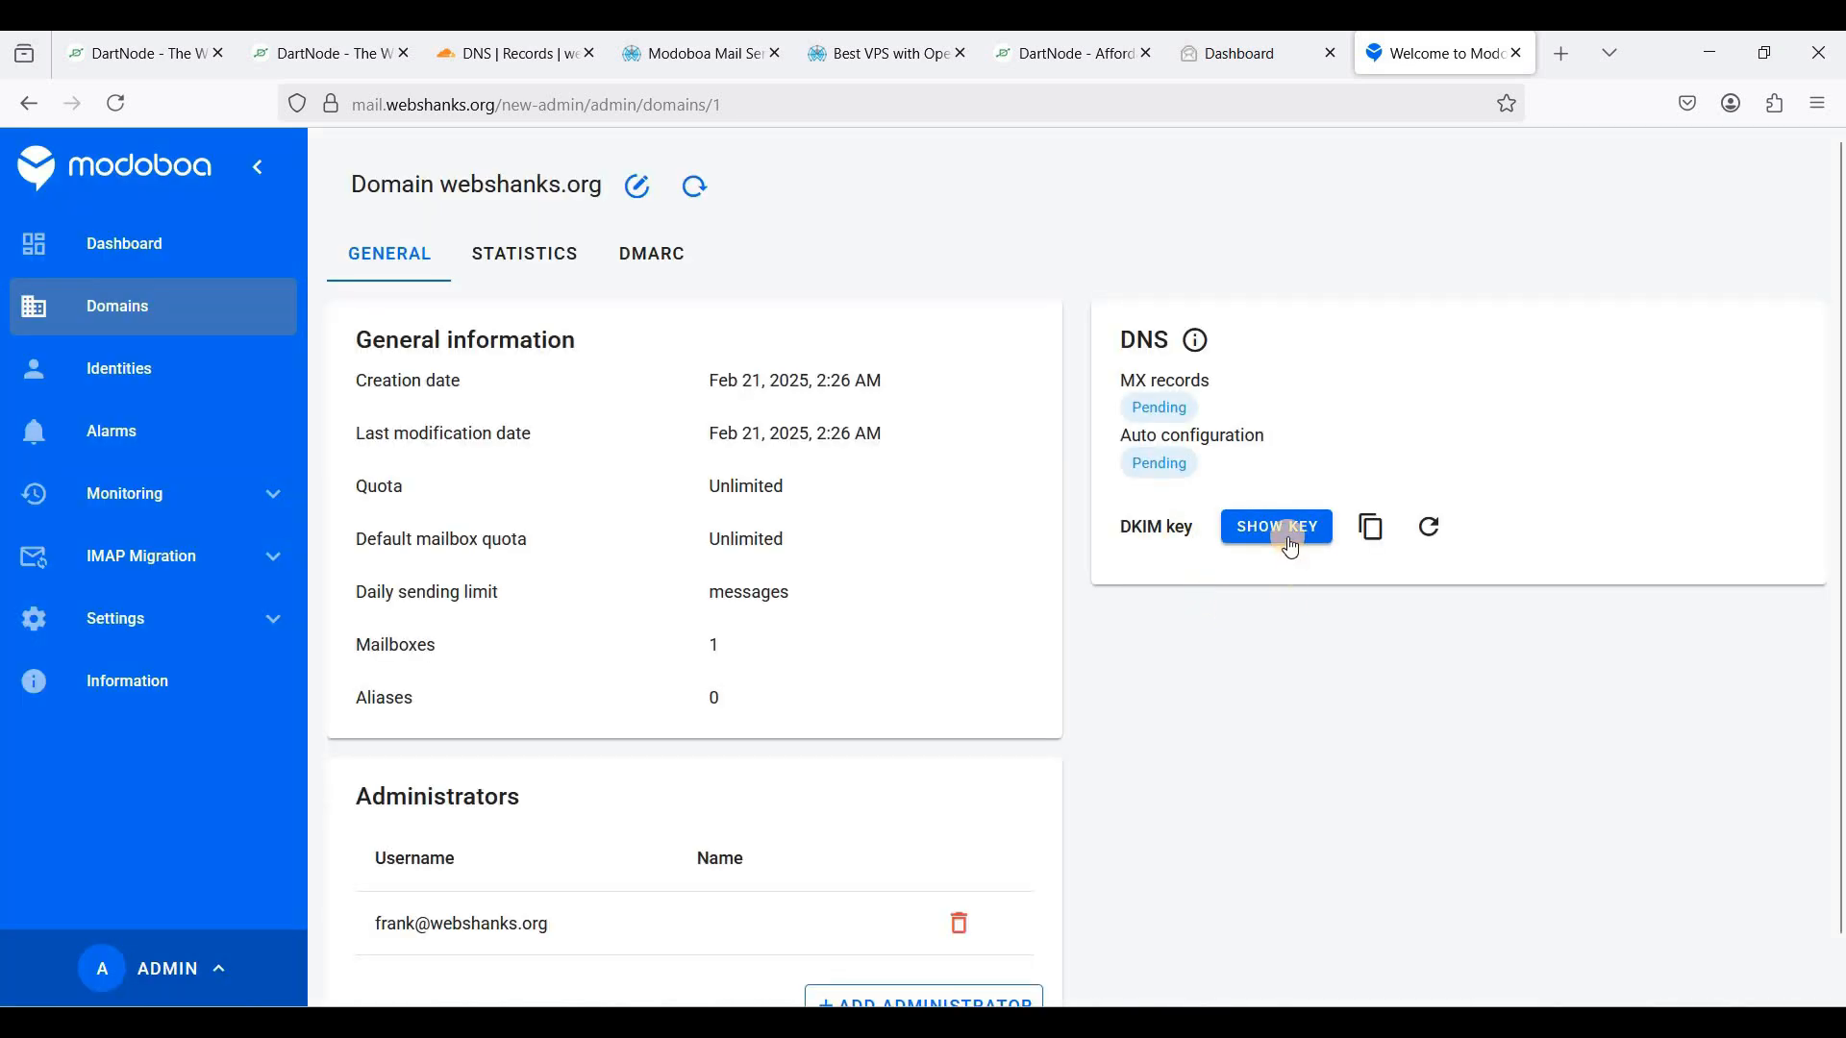
click(1270, 535)
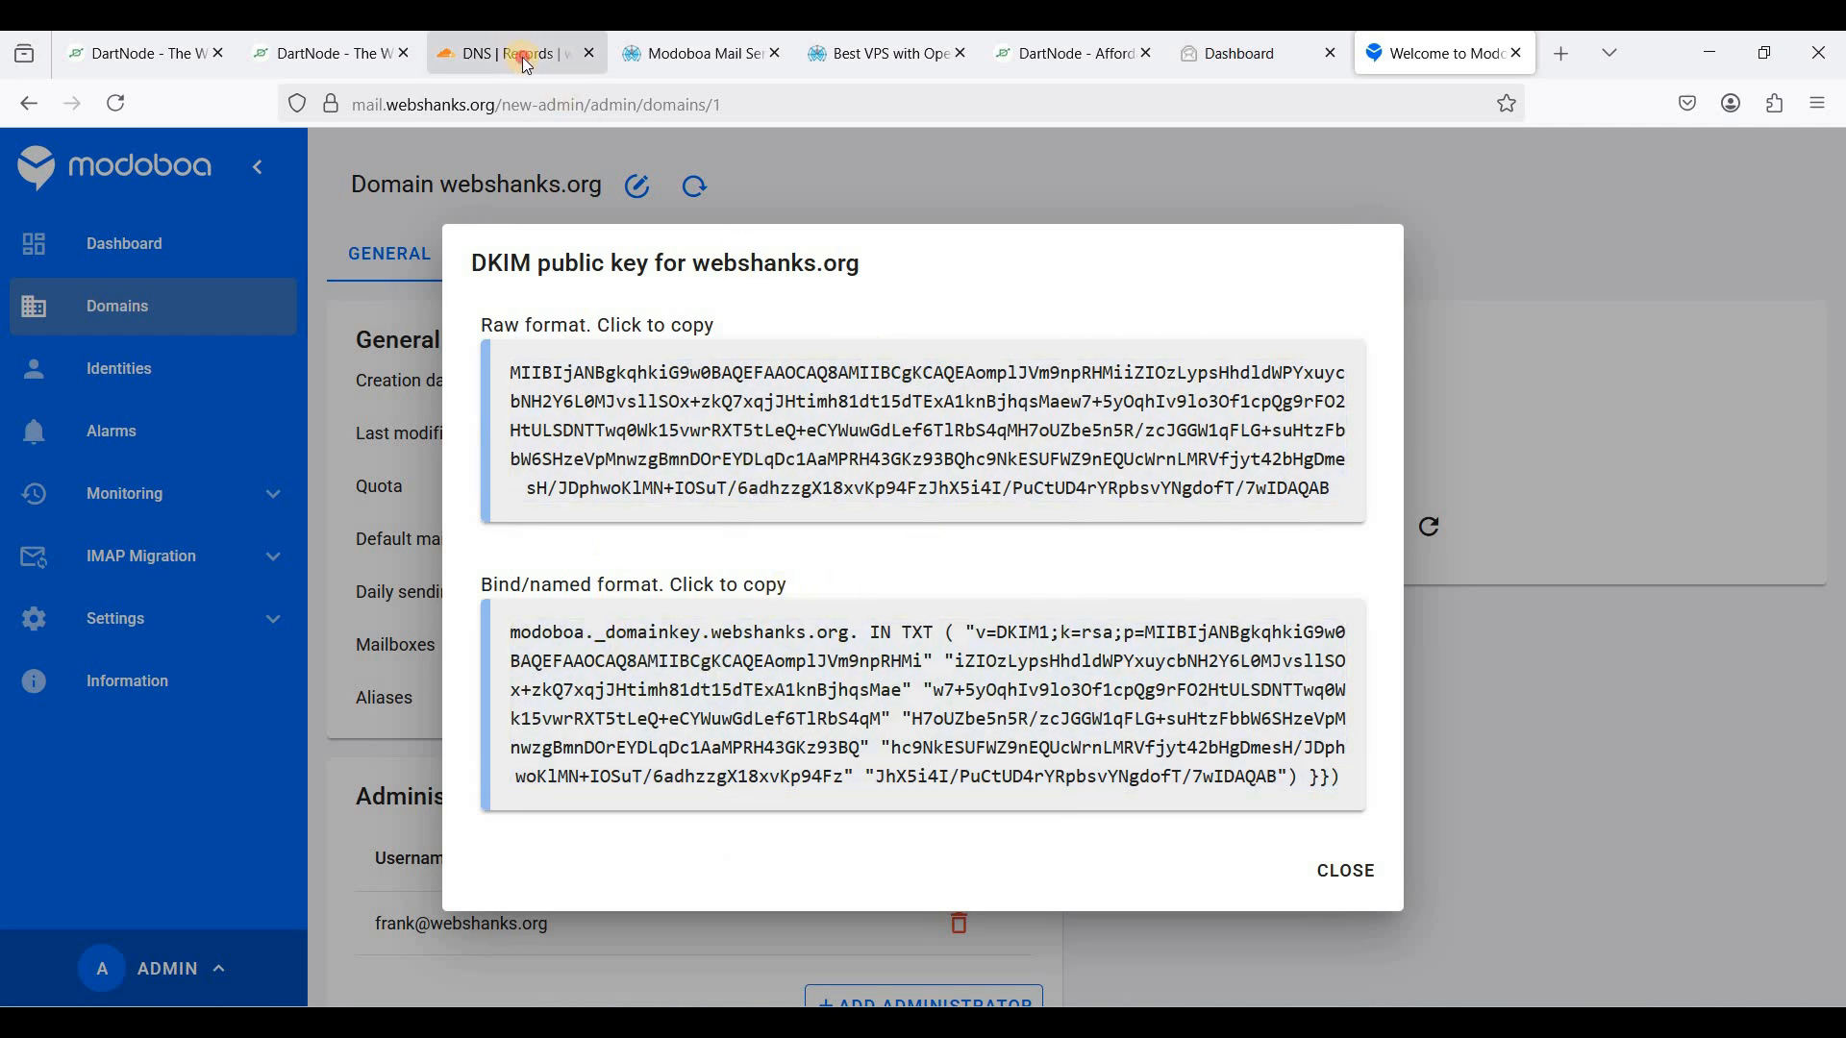
drag(522, 56, 1468, 96)
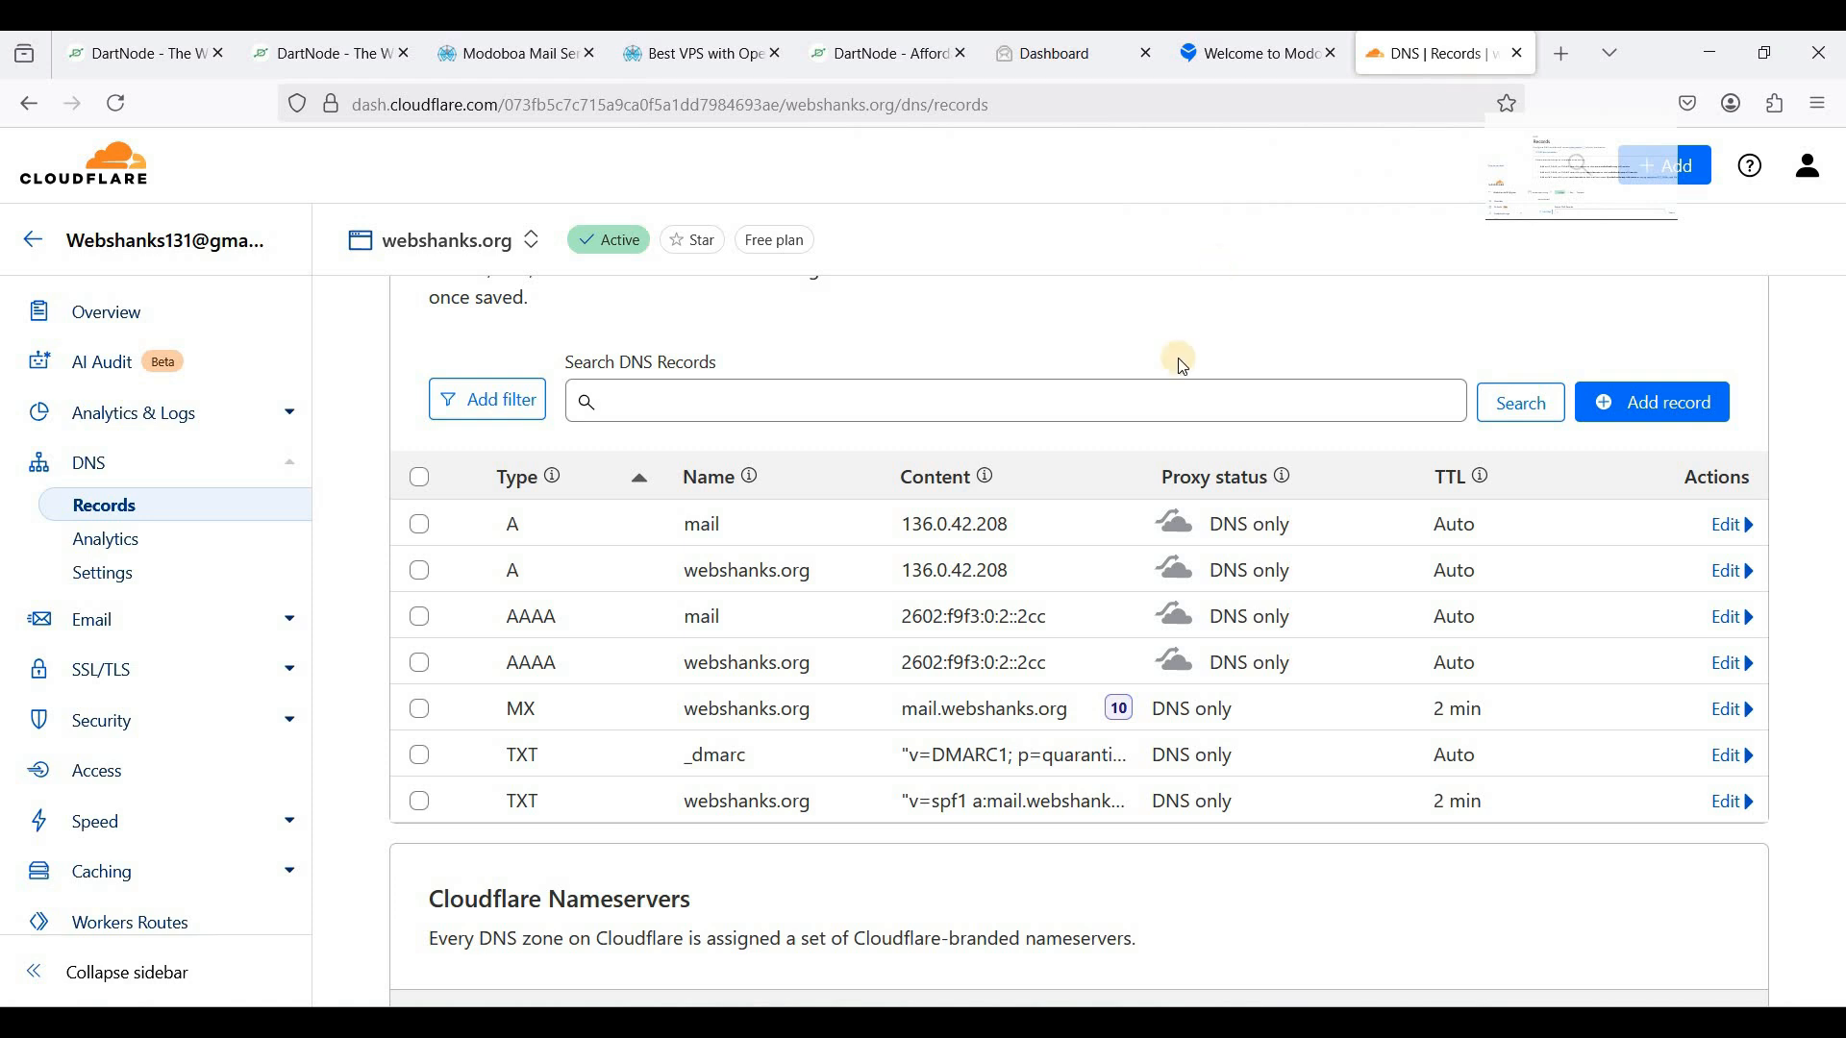
- Start a new Cloudflare DNS record of type TXT
click(1632, 403)
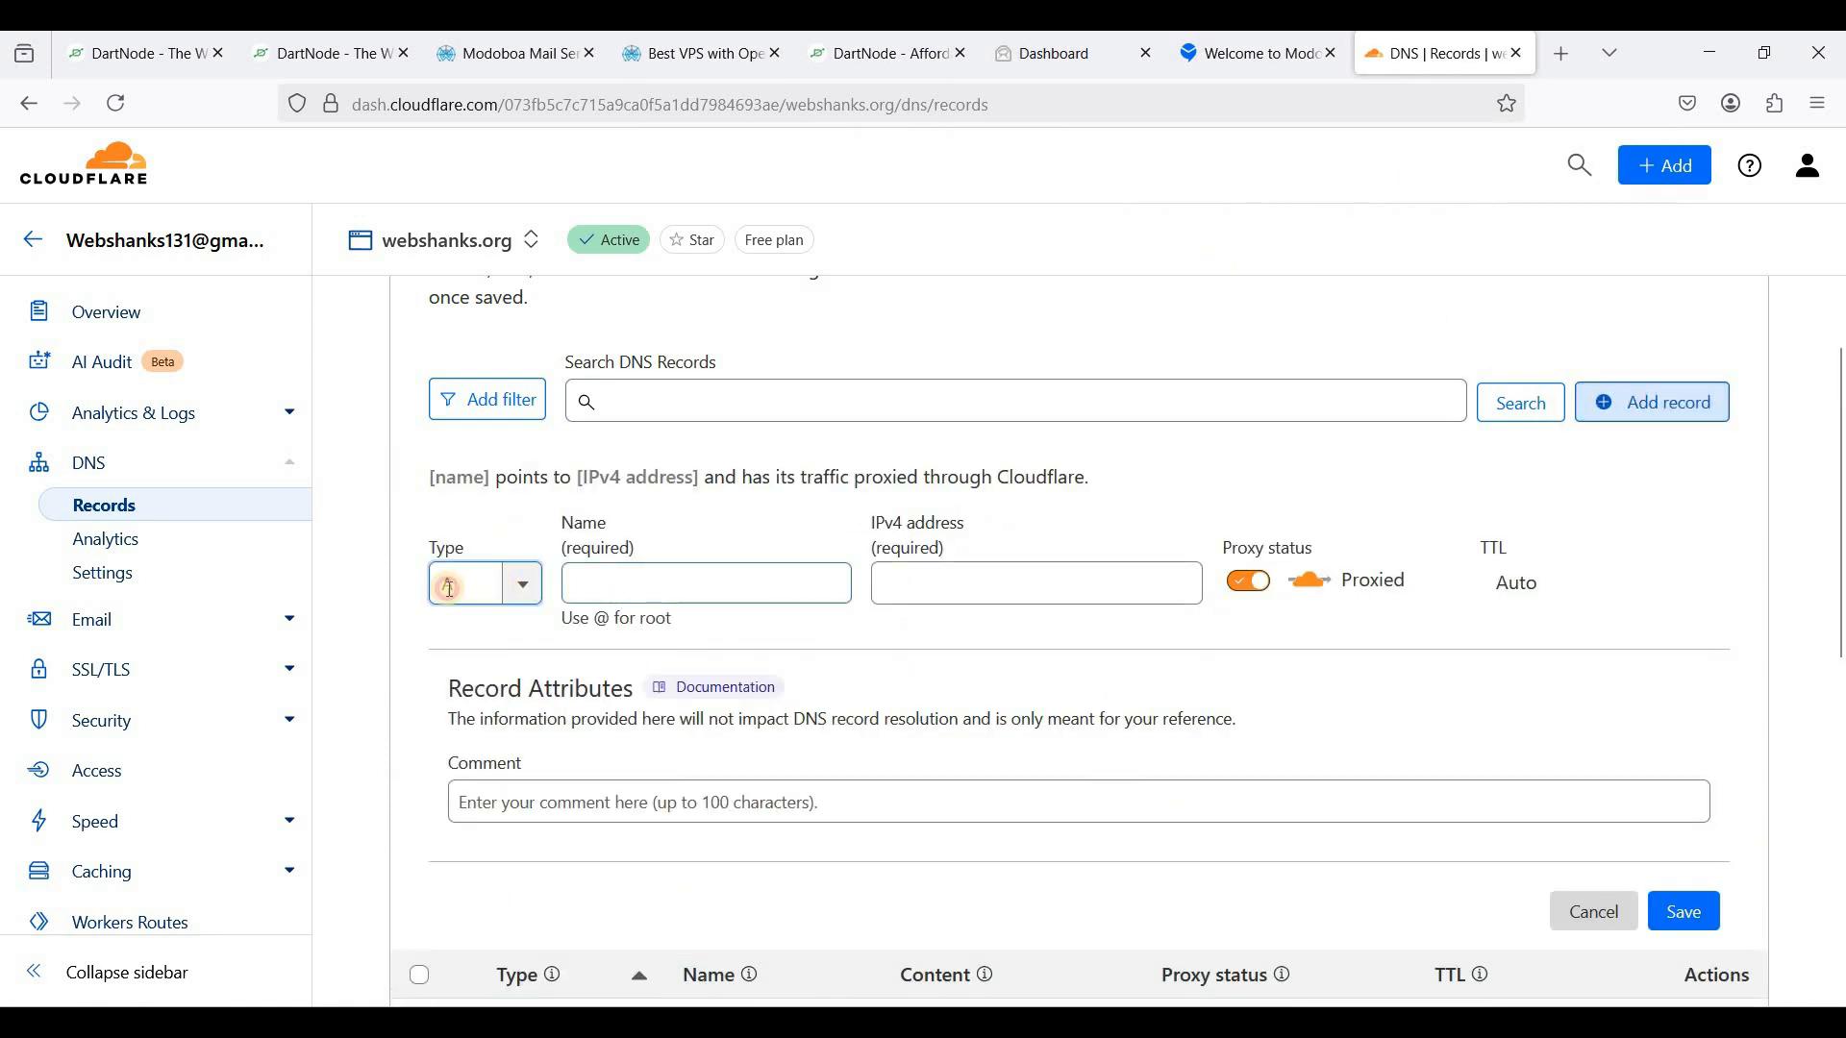
click(469, 590)
text(txt)
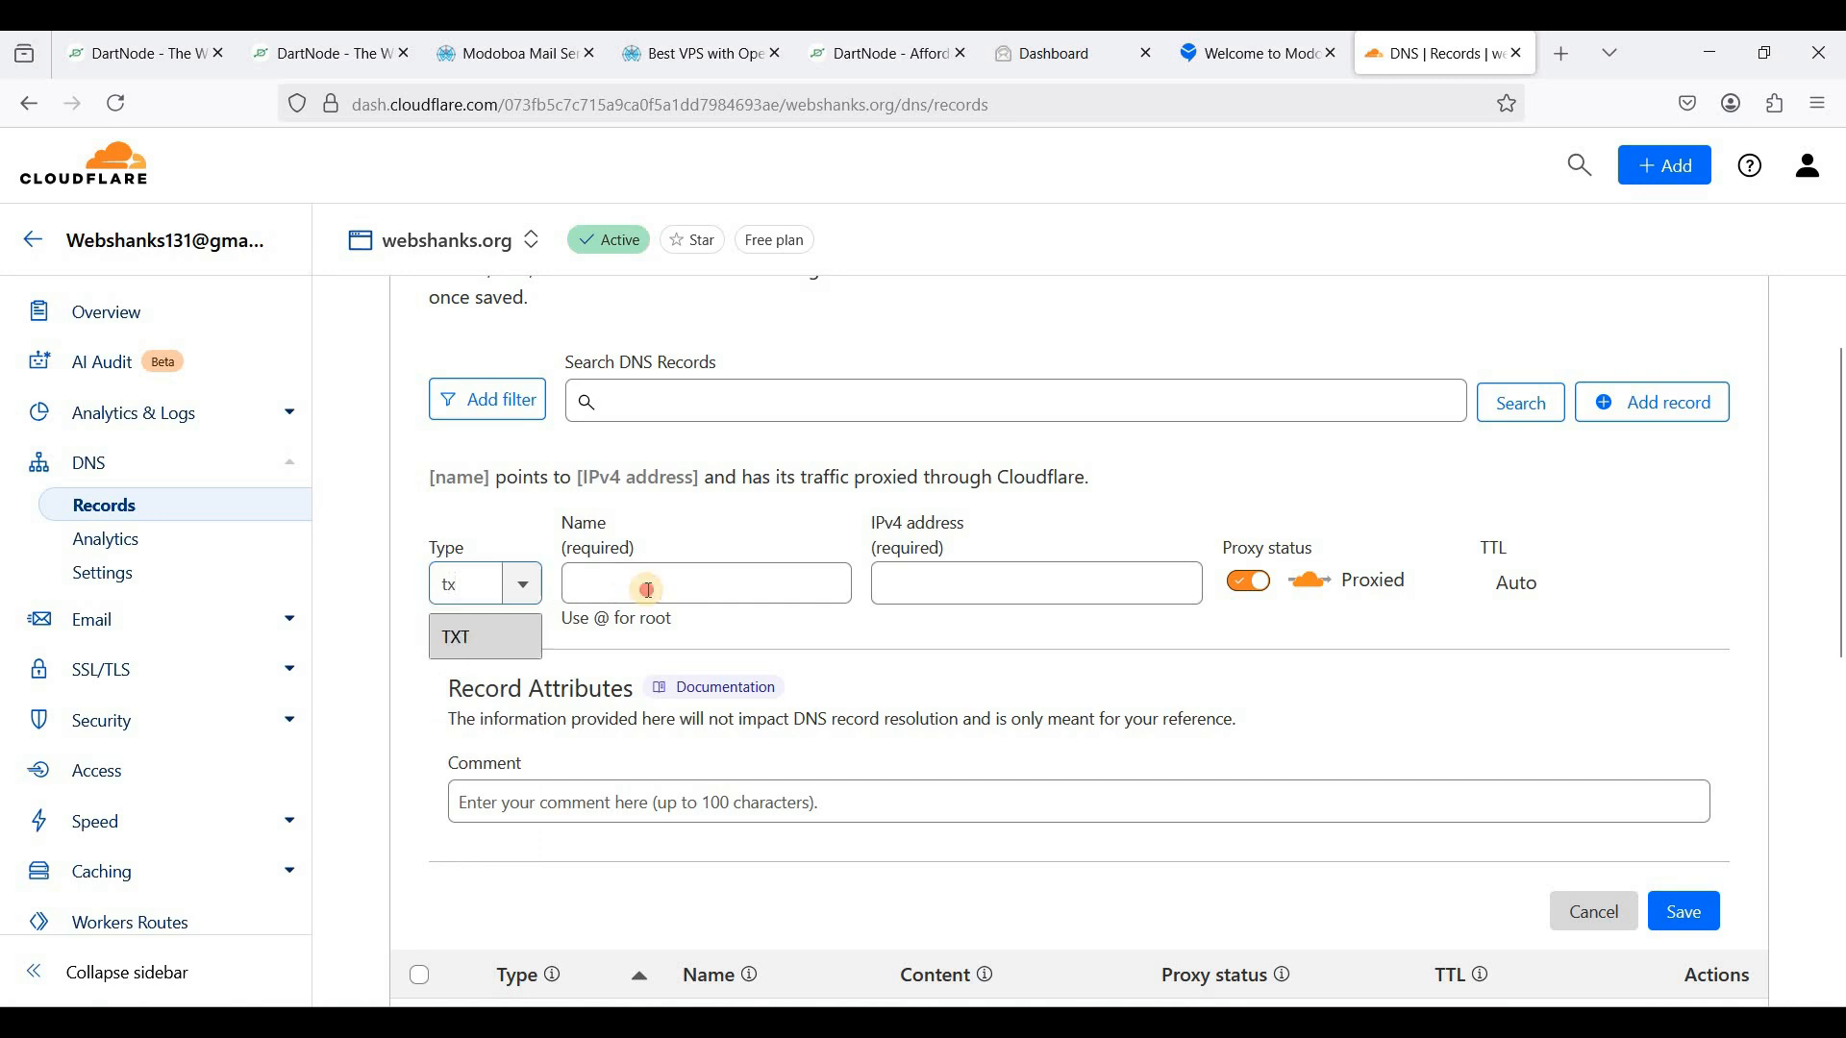
key(Tab)
- Paste Modoboa's bind-format DKIM record and move modoboa._domainkey.webshanks.org into the Name field
click(1285, 72)
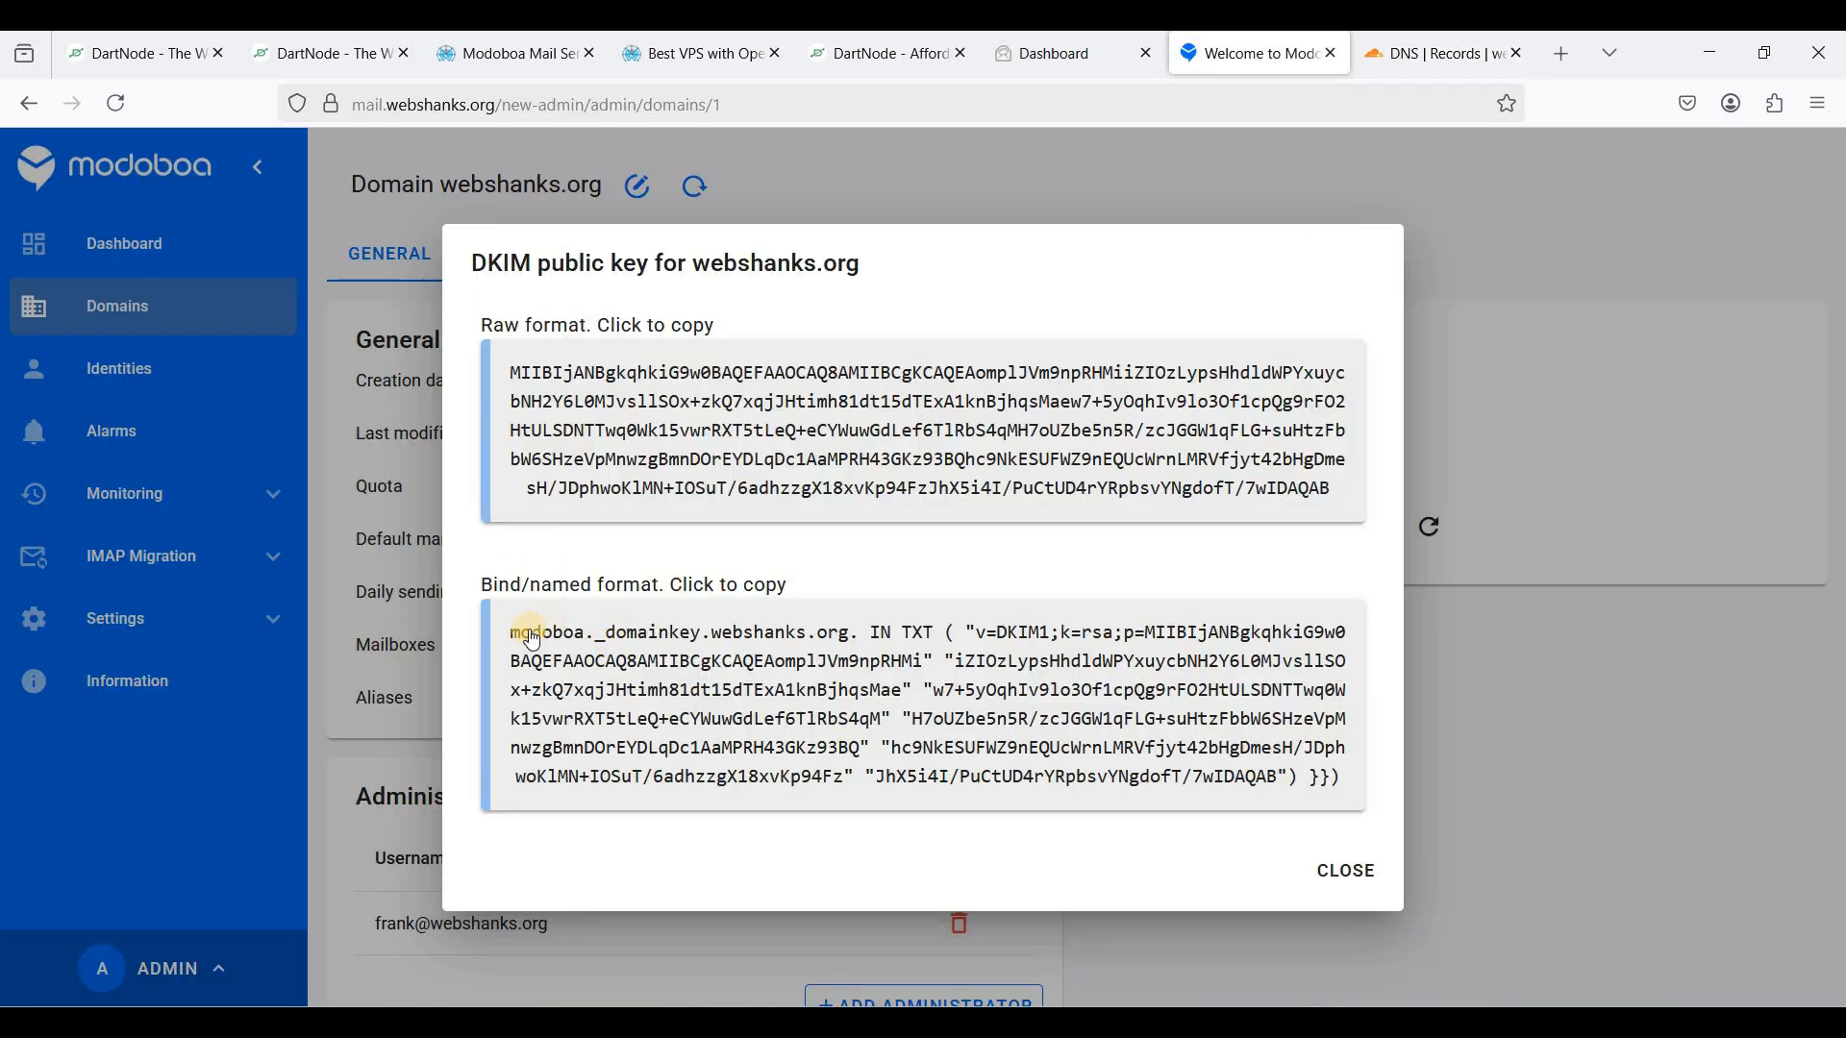
click(598, 646)
click(642, 654)
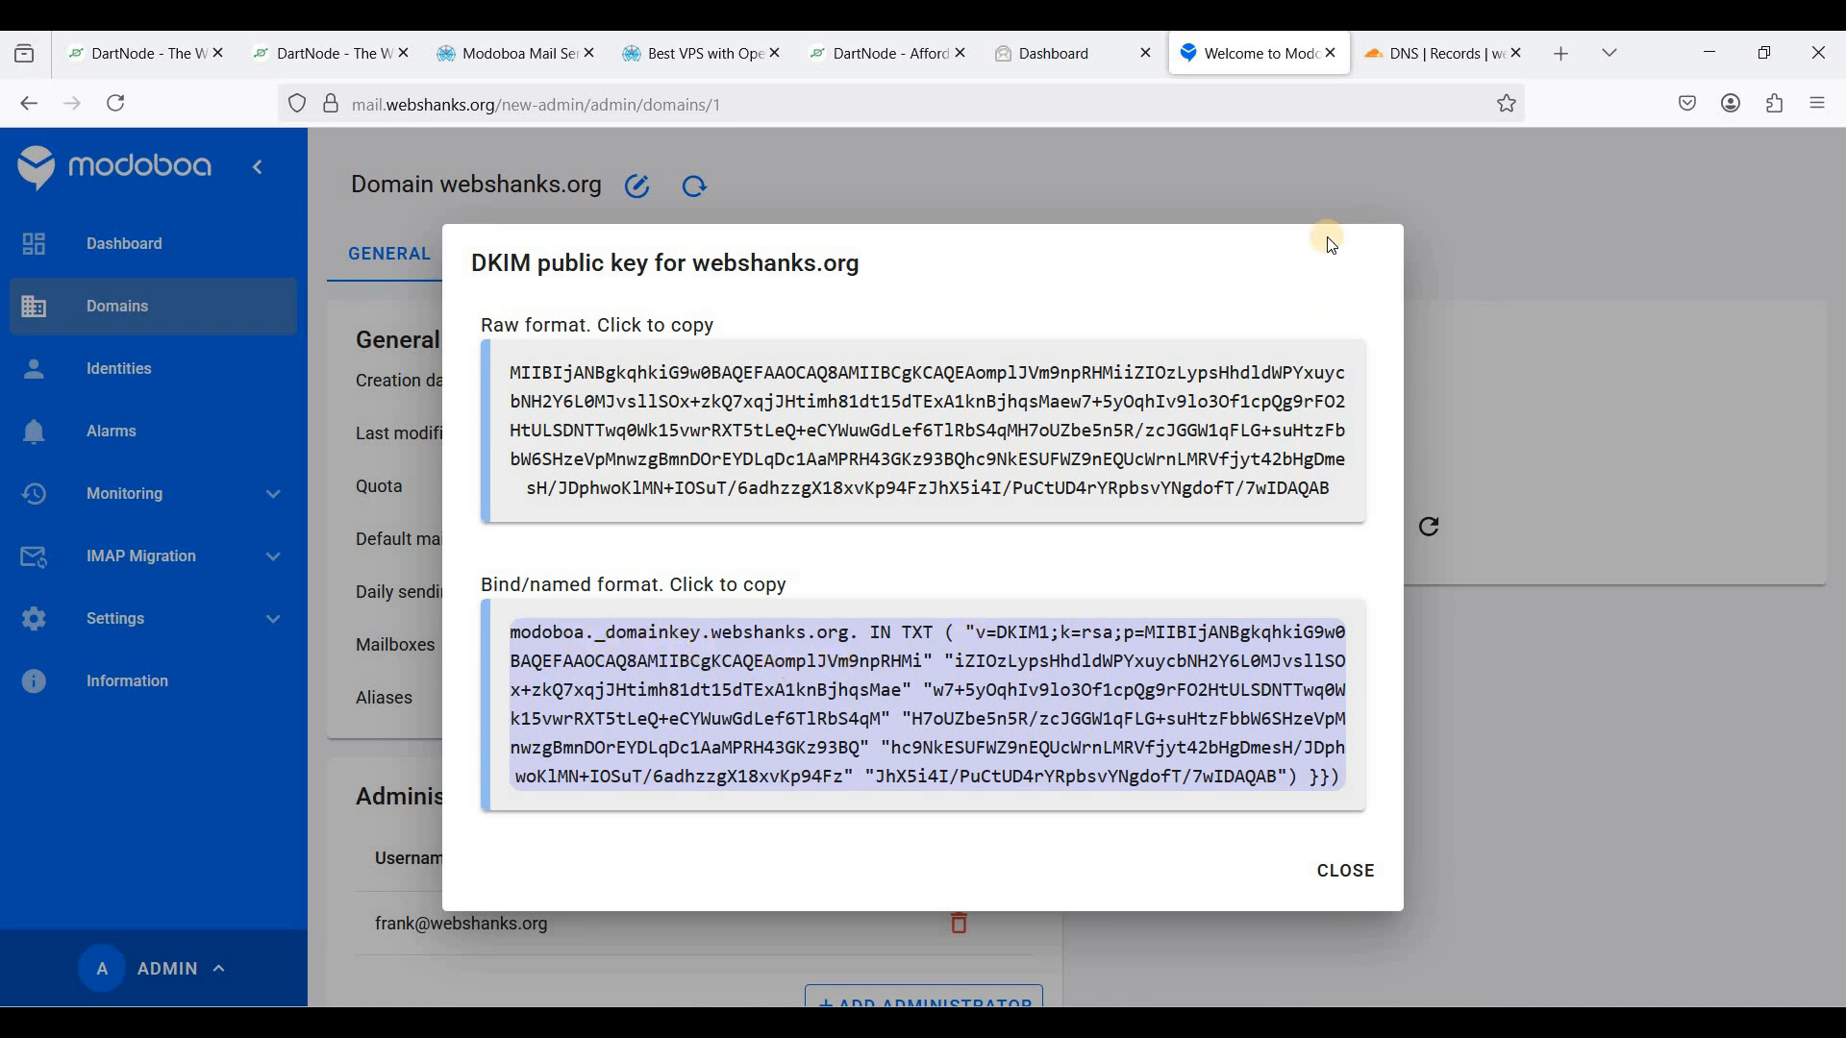
click(1331, 246)
click(556, 635)
click(629, 640)
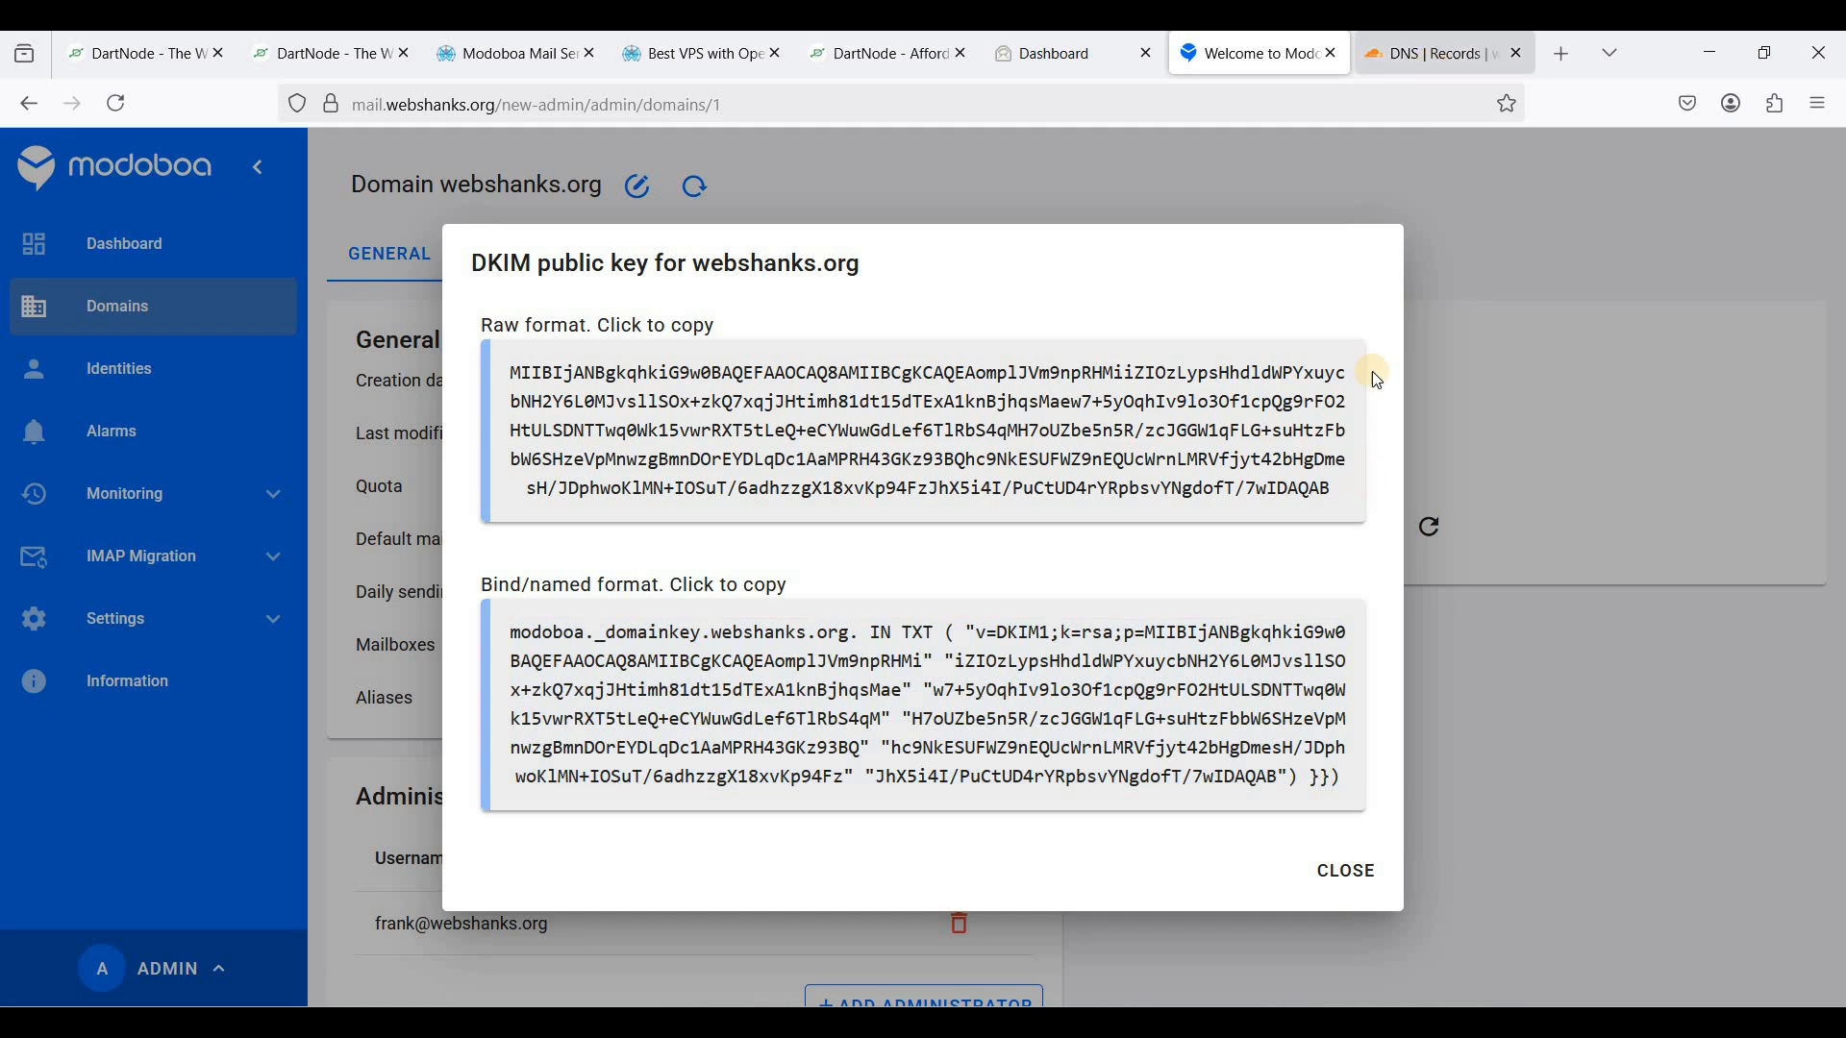
key(ctrl+Tab)
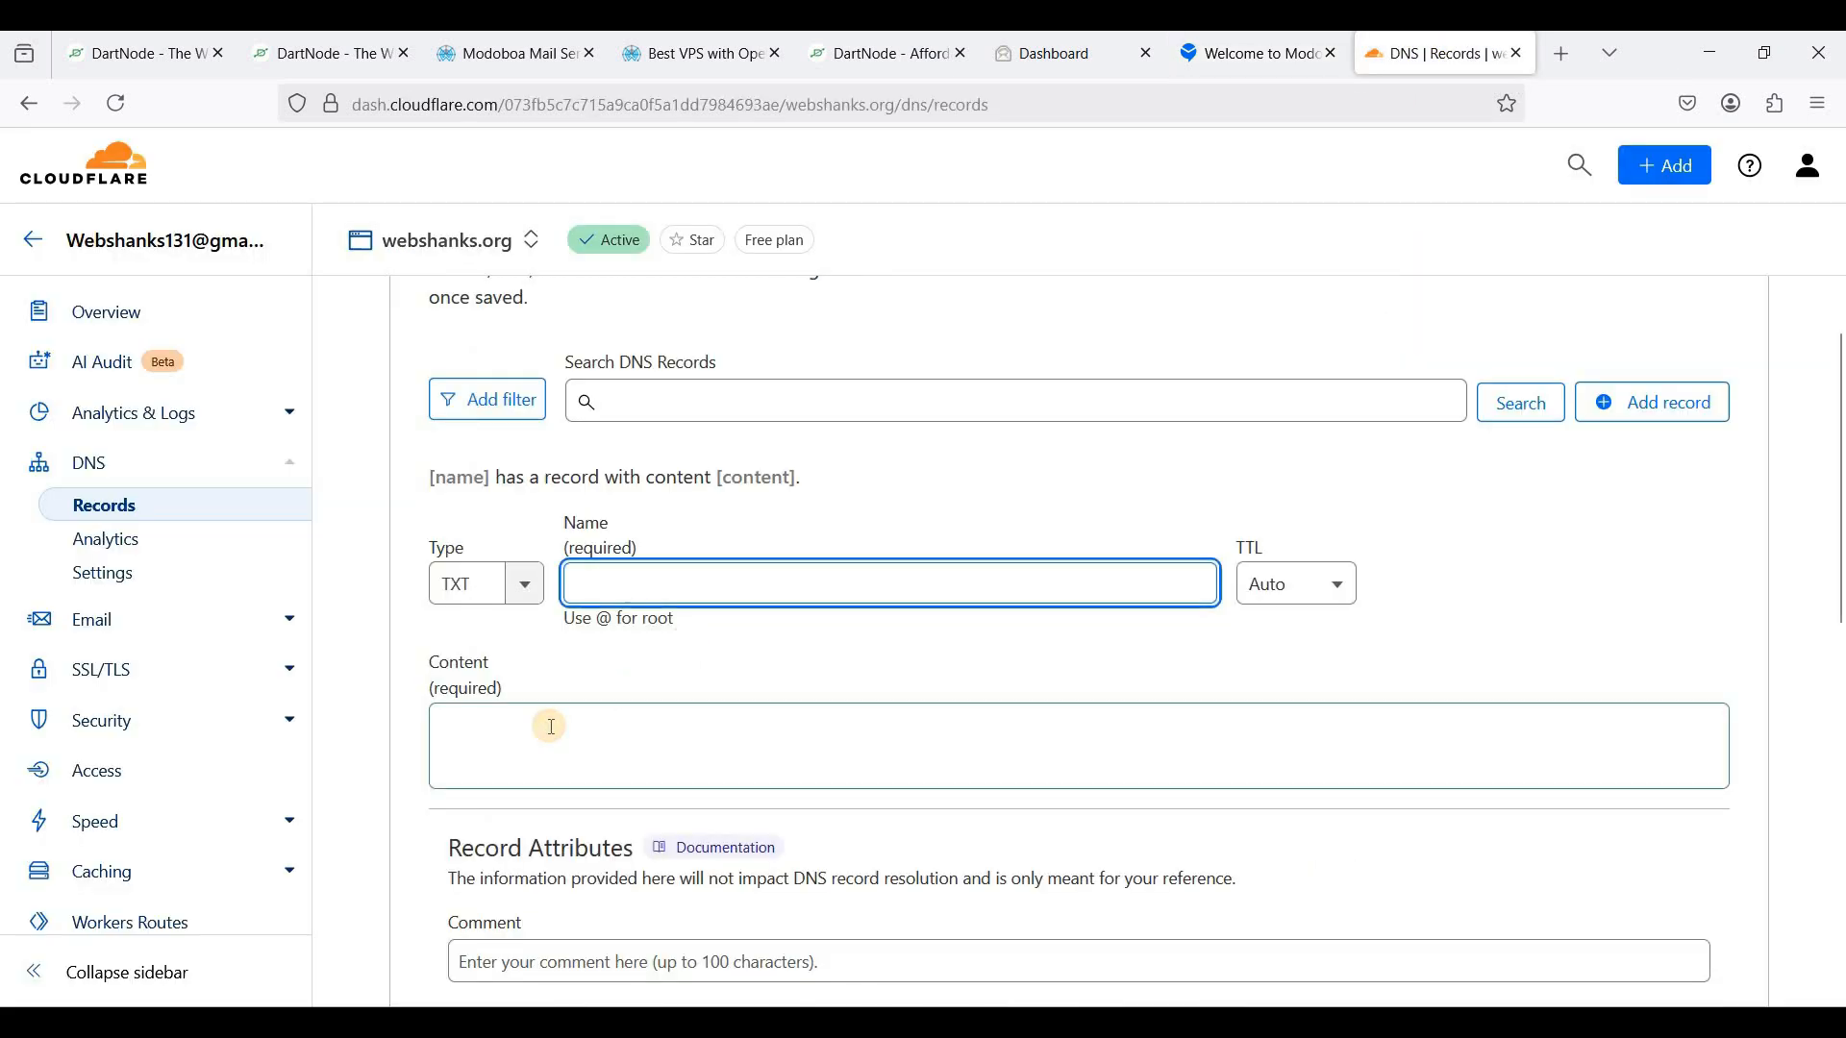
click(552, 723)
text(modoboa._domainkey.webshanks.org. IN TXT ( "v=DKIM1;k=rsa;p=MIIBIjANBgkqhkiG9w0BAQEFAAOCAQ8AMIIBCgKCAQEAomplJVm9npRHMi" "iZIOzLypsHhdldWPYxuycbNH2Y6L0MJvsllSOx+zkQ7xqjJHtimh81dt15dTExA1knBjhqsMae" "w7+5yOqhIv9lo3Of1cpQg9rFO2HtULSDNTTwq0Wk15vwrRXT5tLeQ+eCYWuwGdLef6TlRbS4qM" "H7oUZbe5n5R/zcJGGW1qFLG+suHtzFbbW6SHzeVpMnwzgBmnDOrEYDLqDc1AaMPRH43GKz93BQ" "hc9NkESUFWZ9nEQUcWrnLMRVfjyt42bHgDmesH/JDphwoKlMN+IOSuT/6adhzzgX18xvKp94Fz" "JhX5i4I/PuCtUD4rYRpbsvYNgdofT/7wIDAQAB") }}))
scroll(983, 701, down, 2)
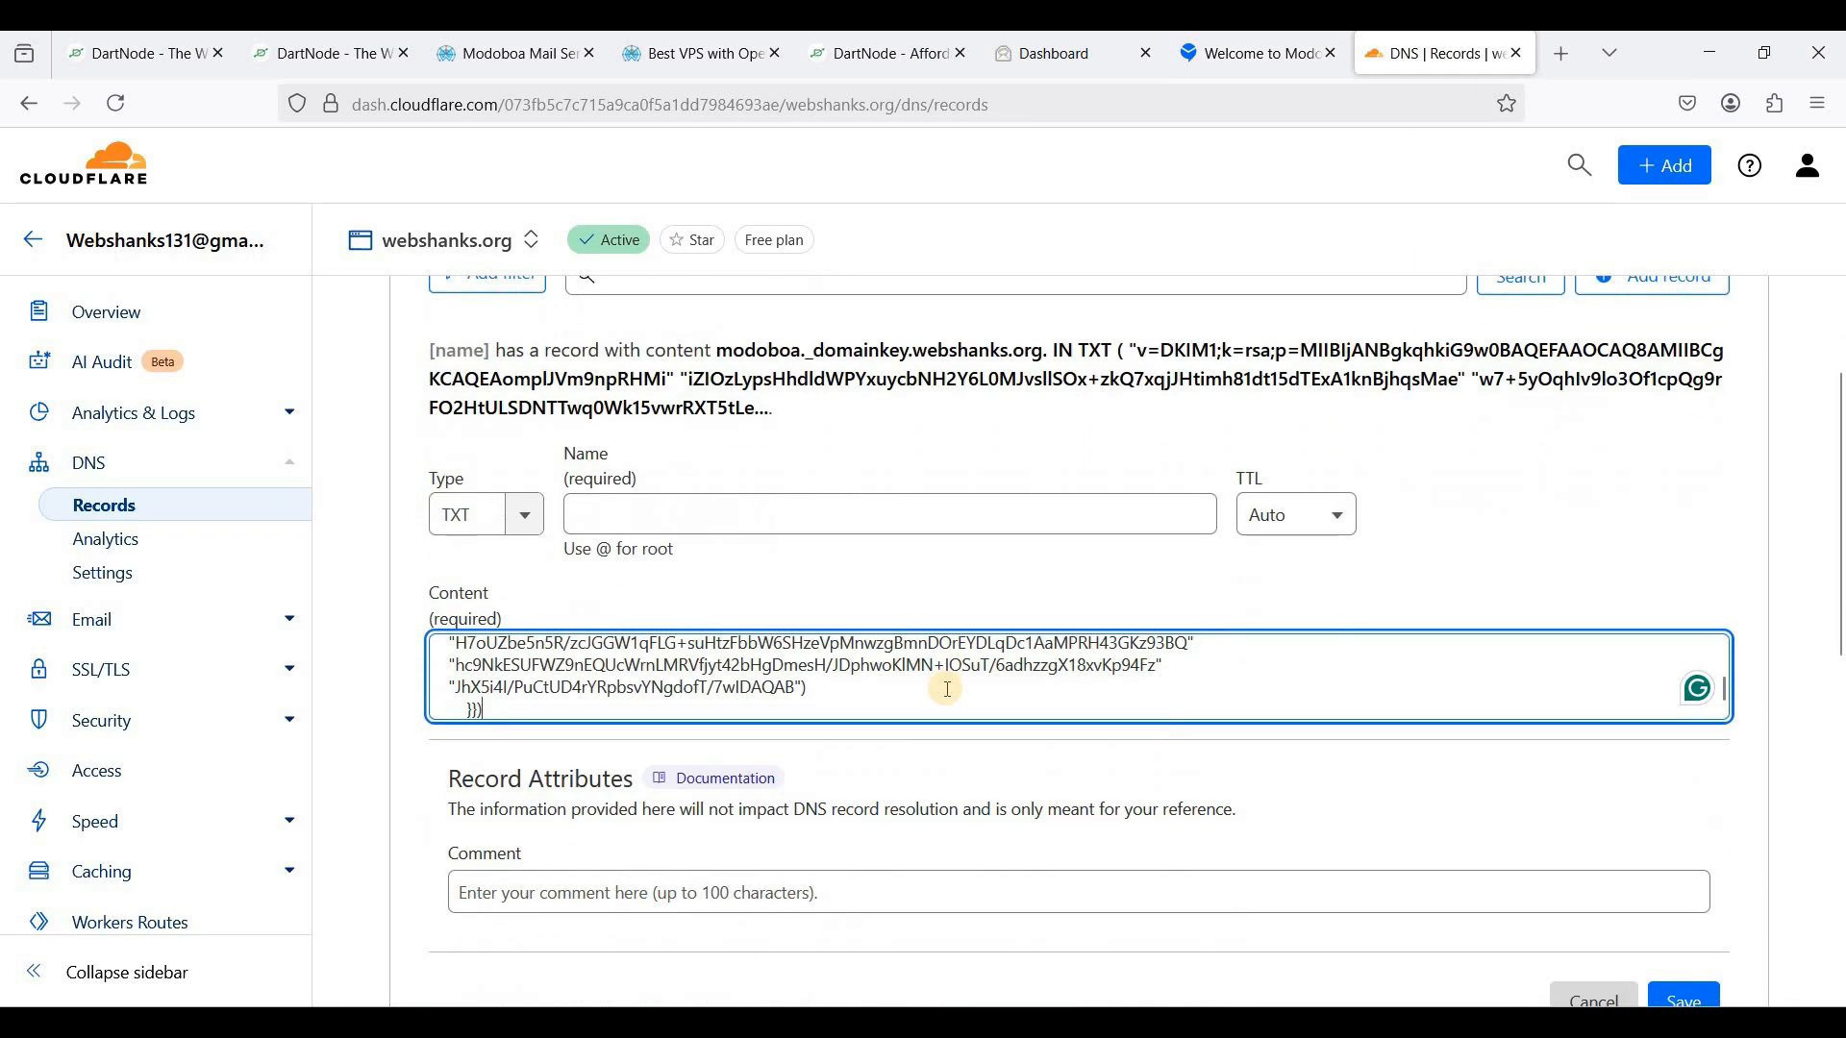
scroll(817, 682, up, 3)
drag(719, 656, 428, 660)
key(ctrl+x)
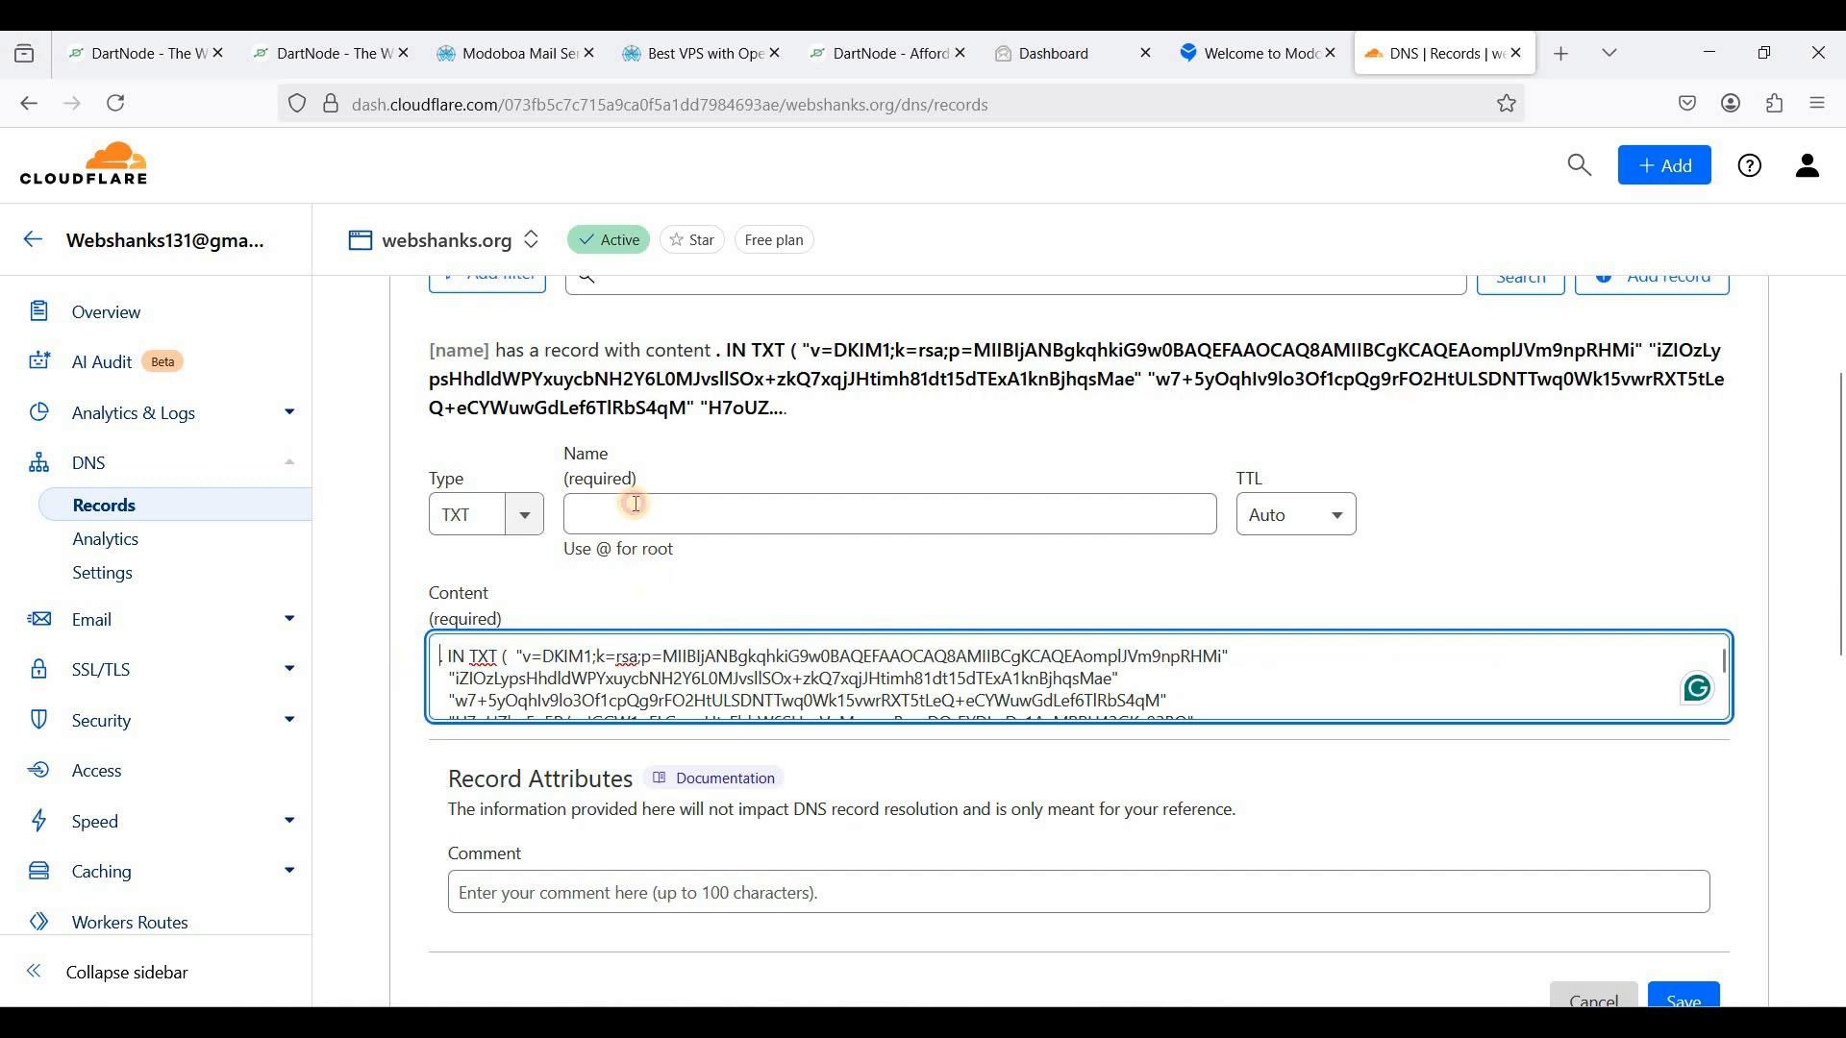
click(634, 514)
key(ctrl+v)
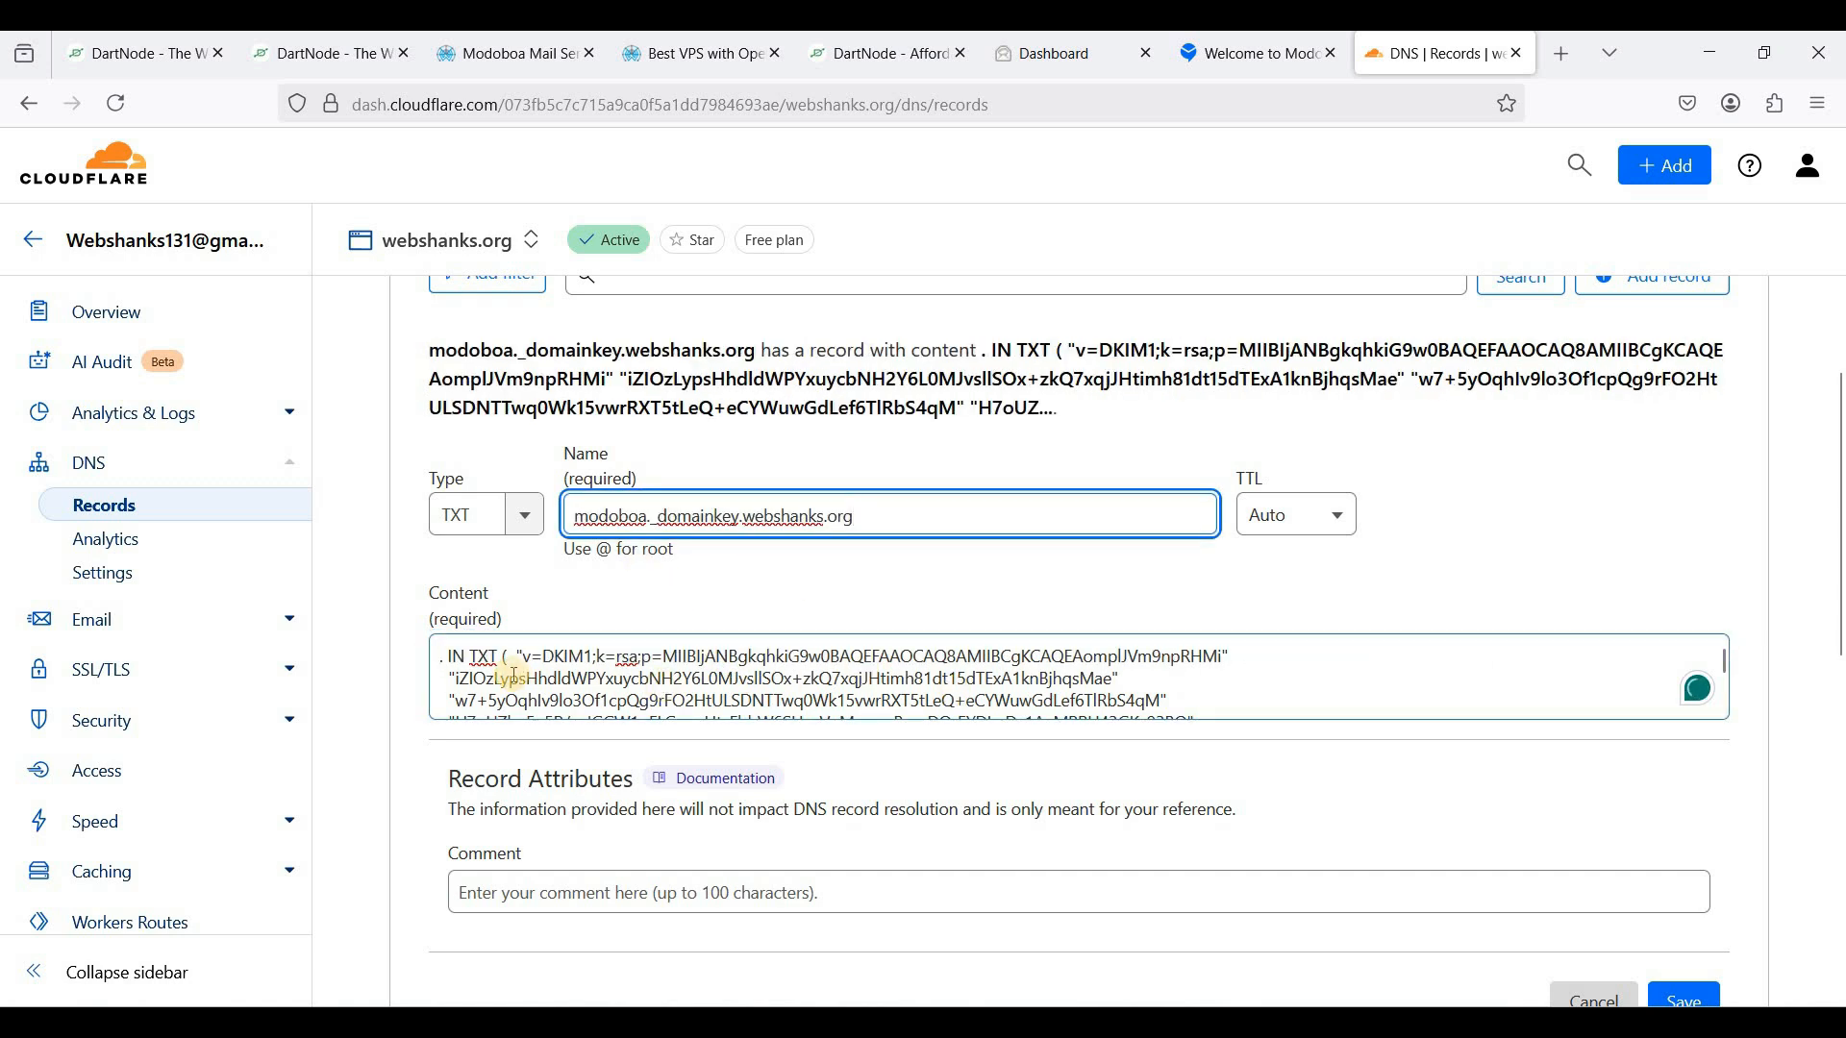
- Trim the Content to v=DKIM1;k=rsa;p= by removing the IN TXT prefix and quoted key chunks
drag(524, 654, 1249, 783)
key(BackSpace)
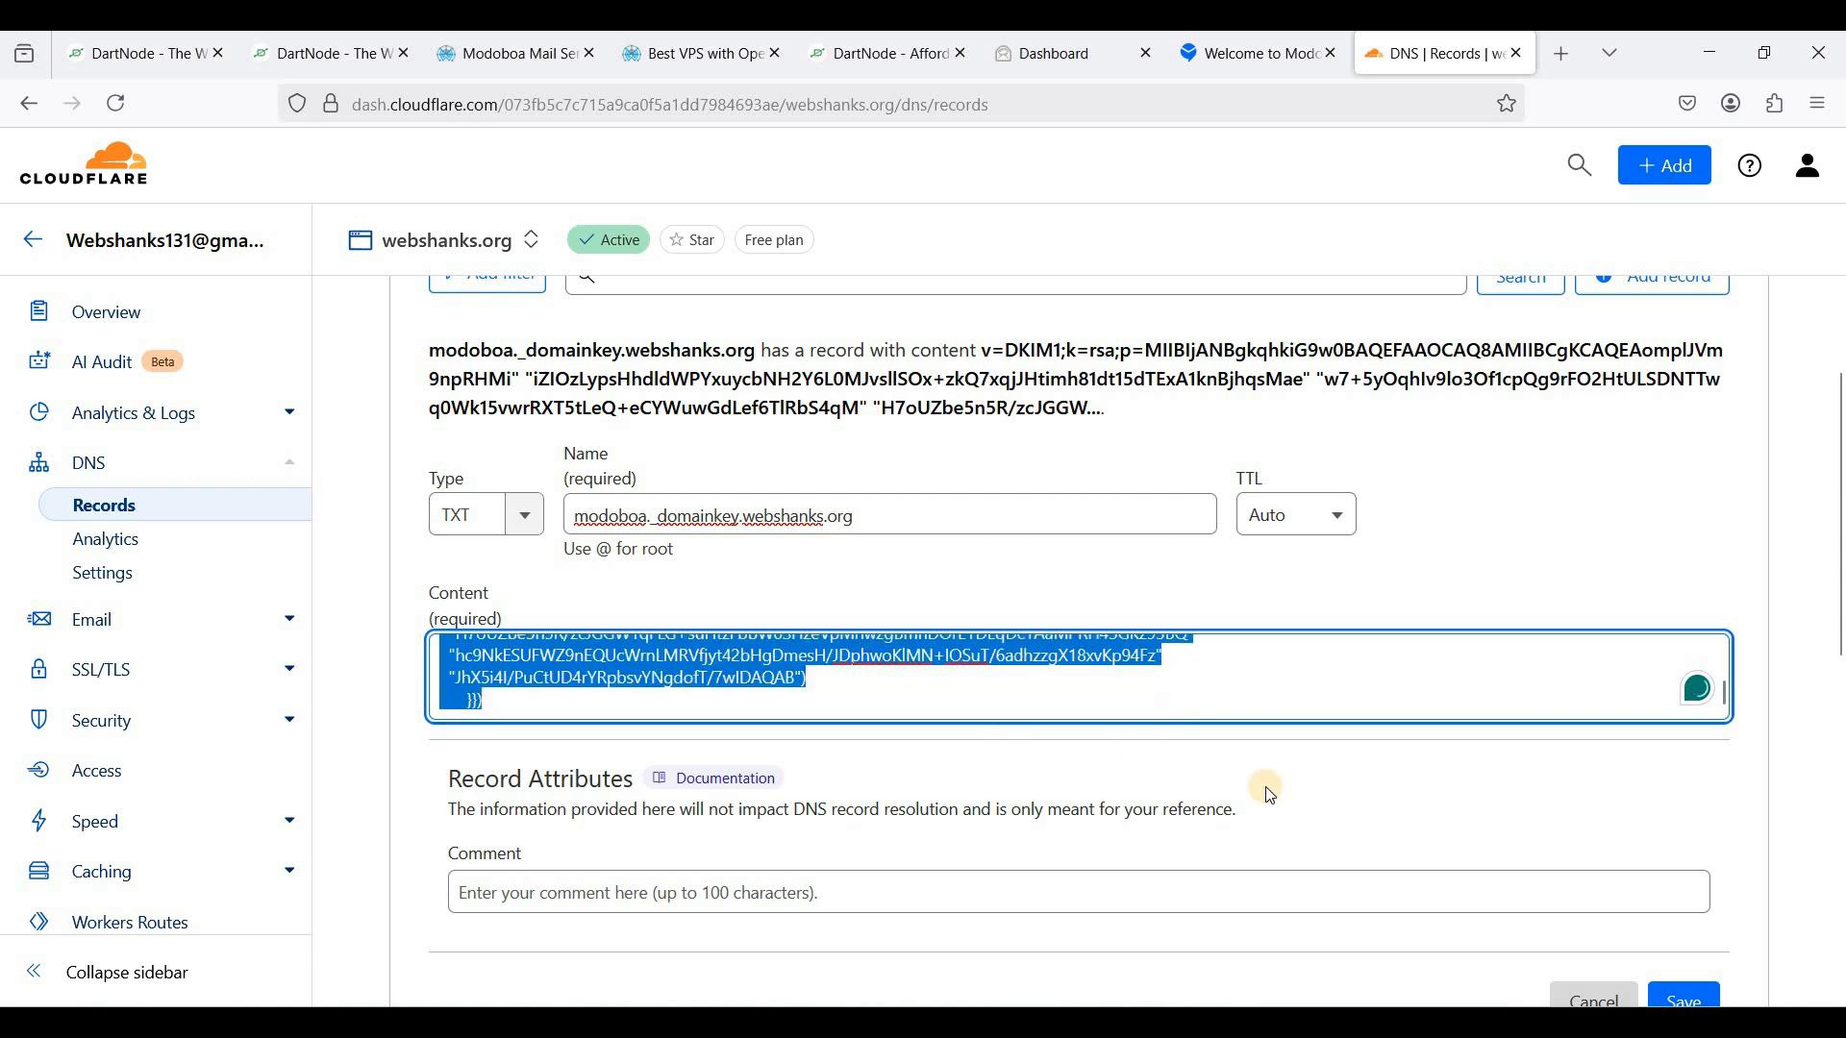
key(BackSpace)
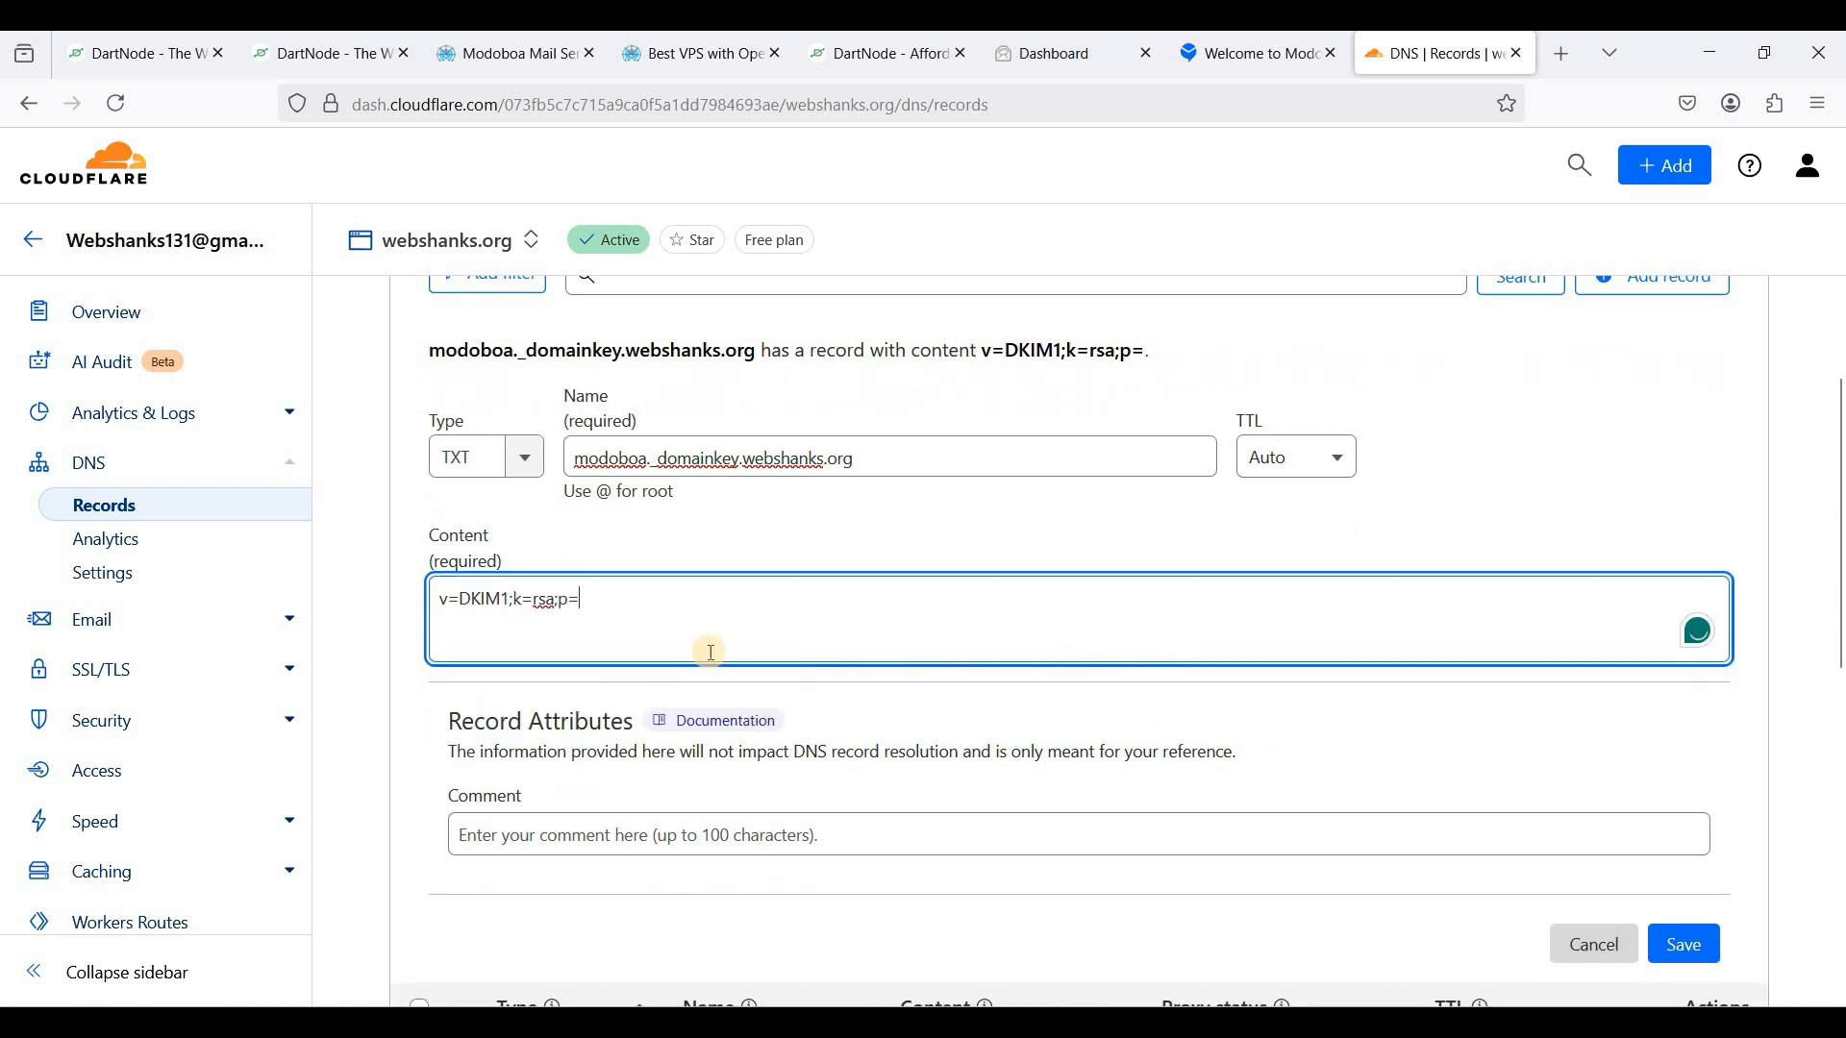
triple_click(445, 598)
click(627, 601)
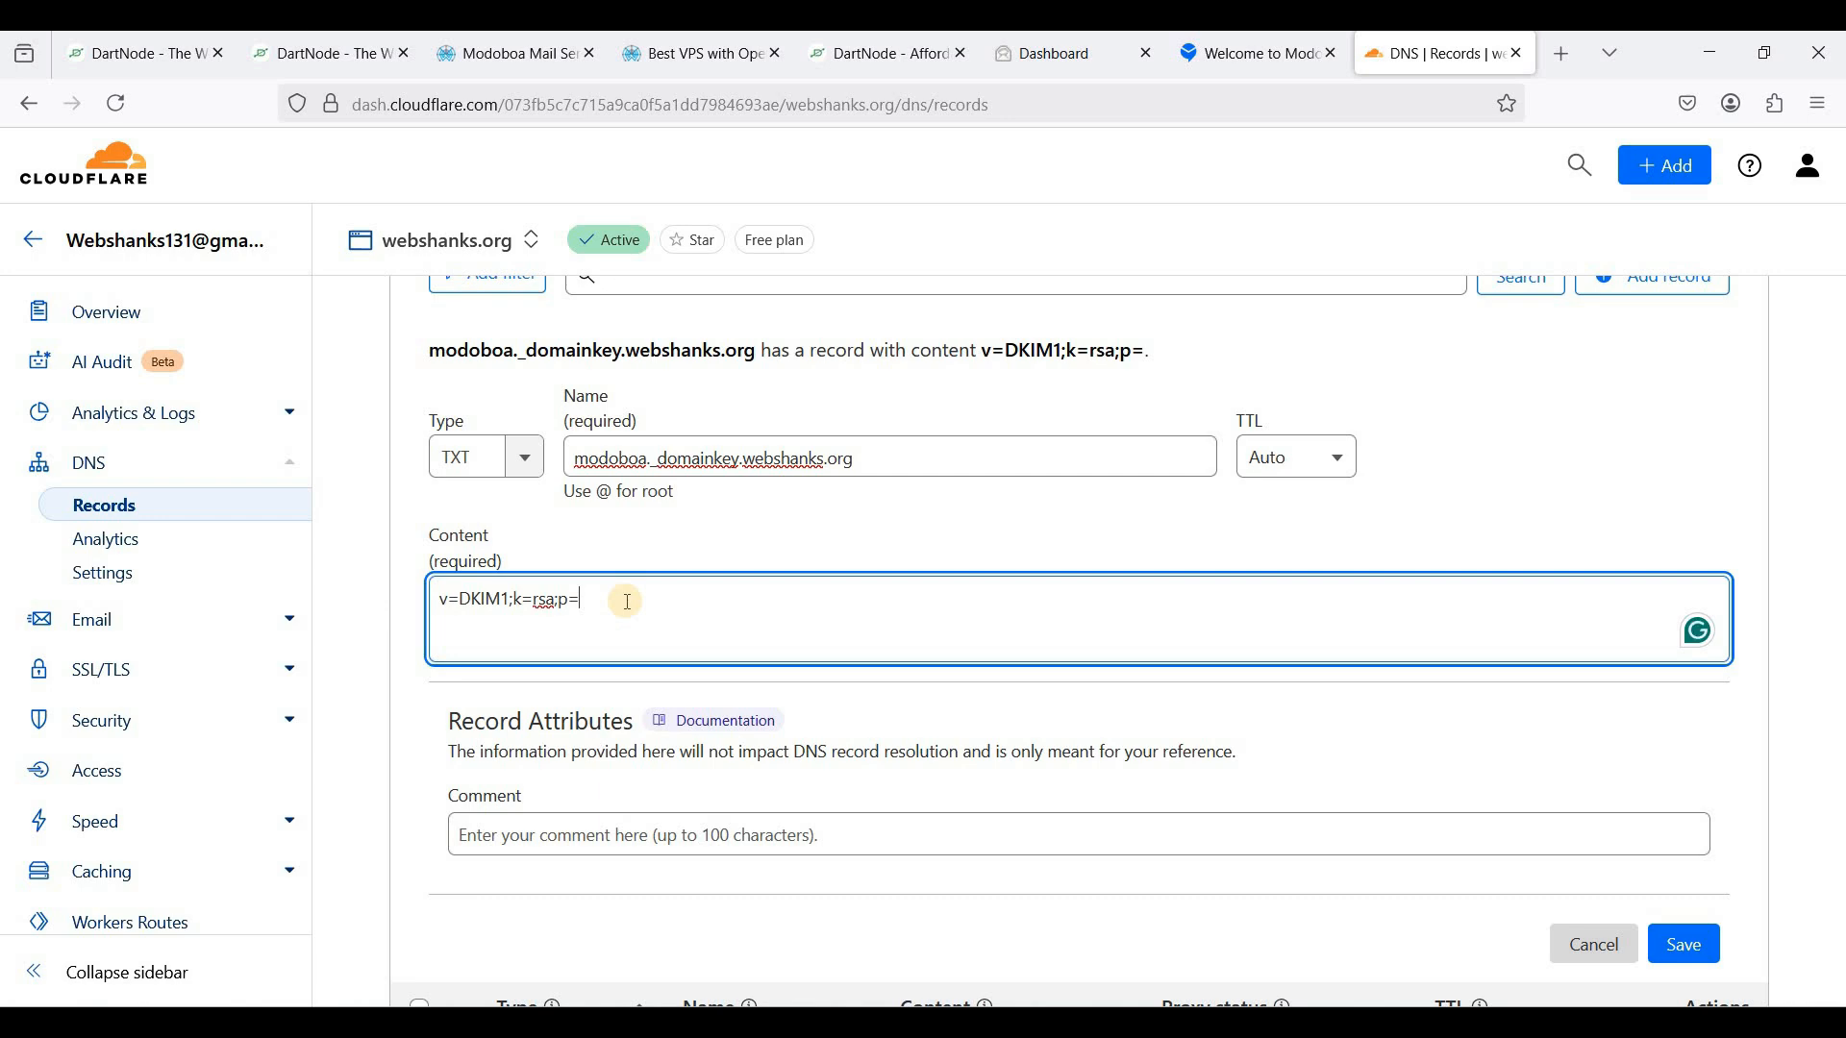
- Paste Modoboa's raw DKIM key after p= and save the TXT record
click(1265, 73)
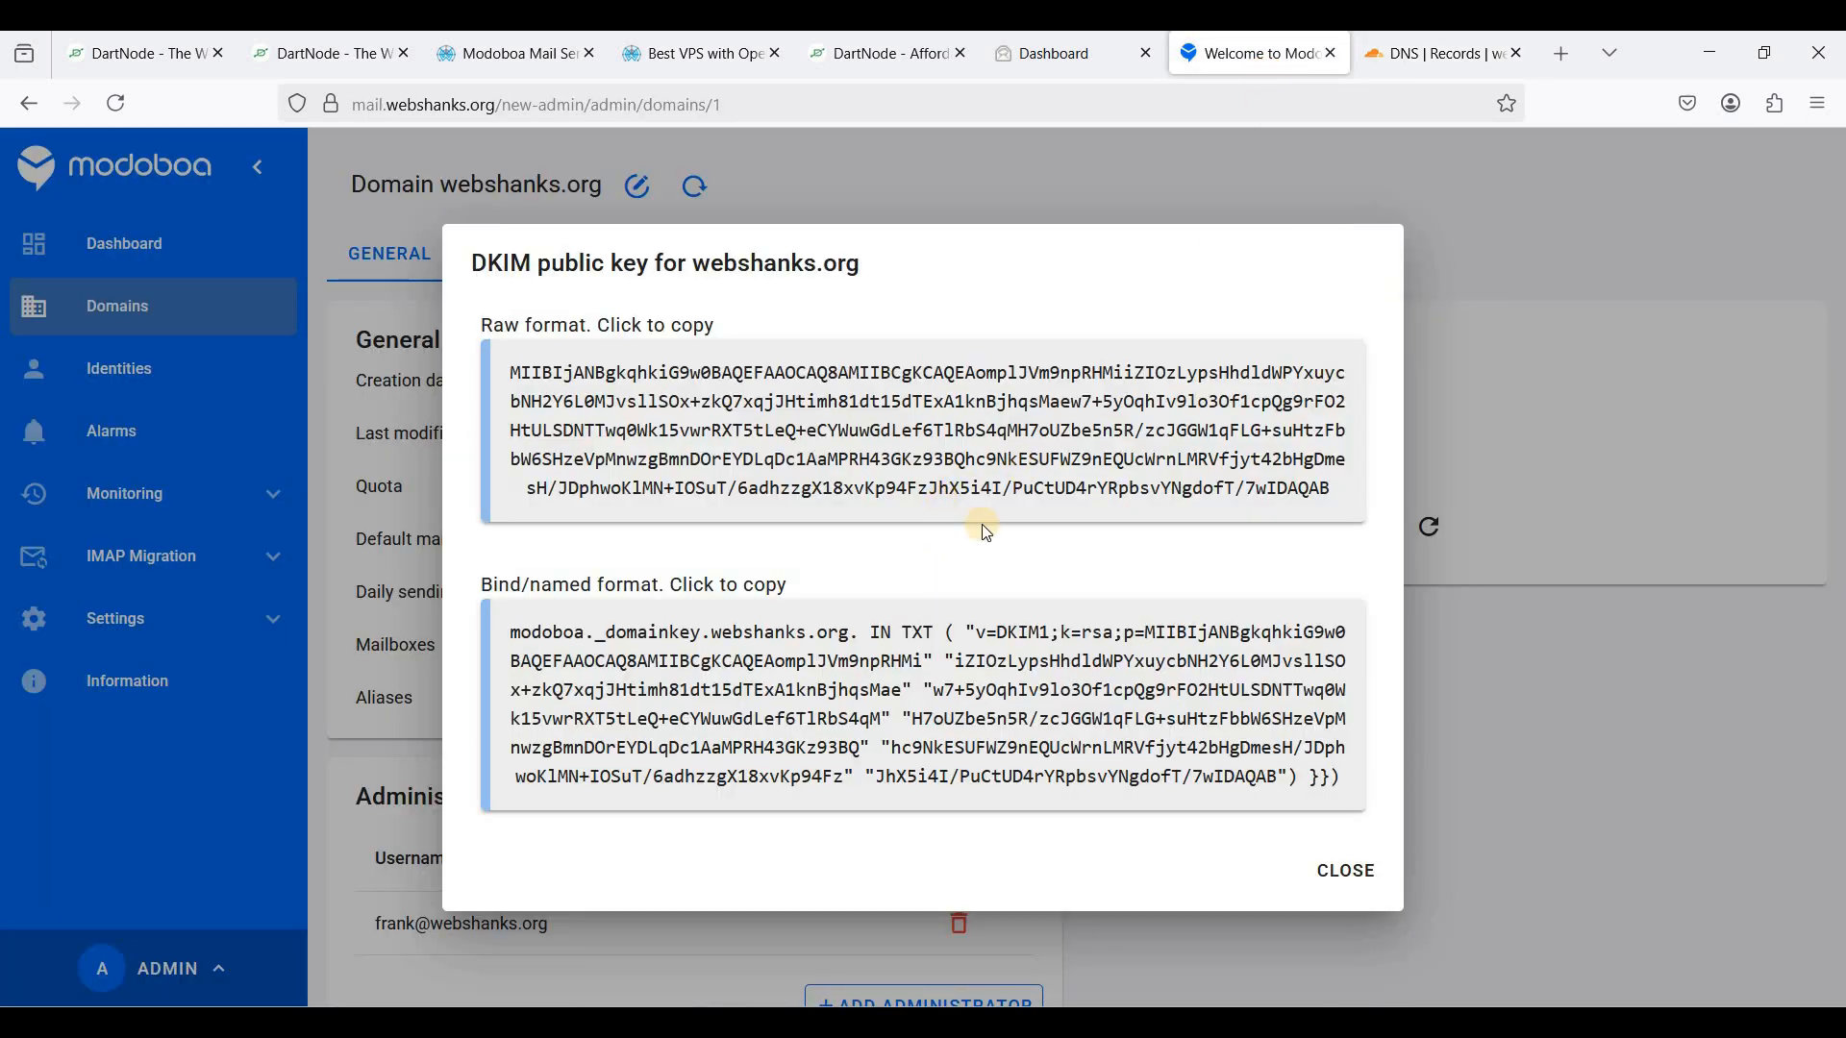
click(1324, 482)
click(865, 438)
click(1092, 489)
key(ctrl+Tab)
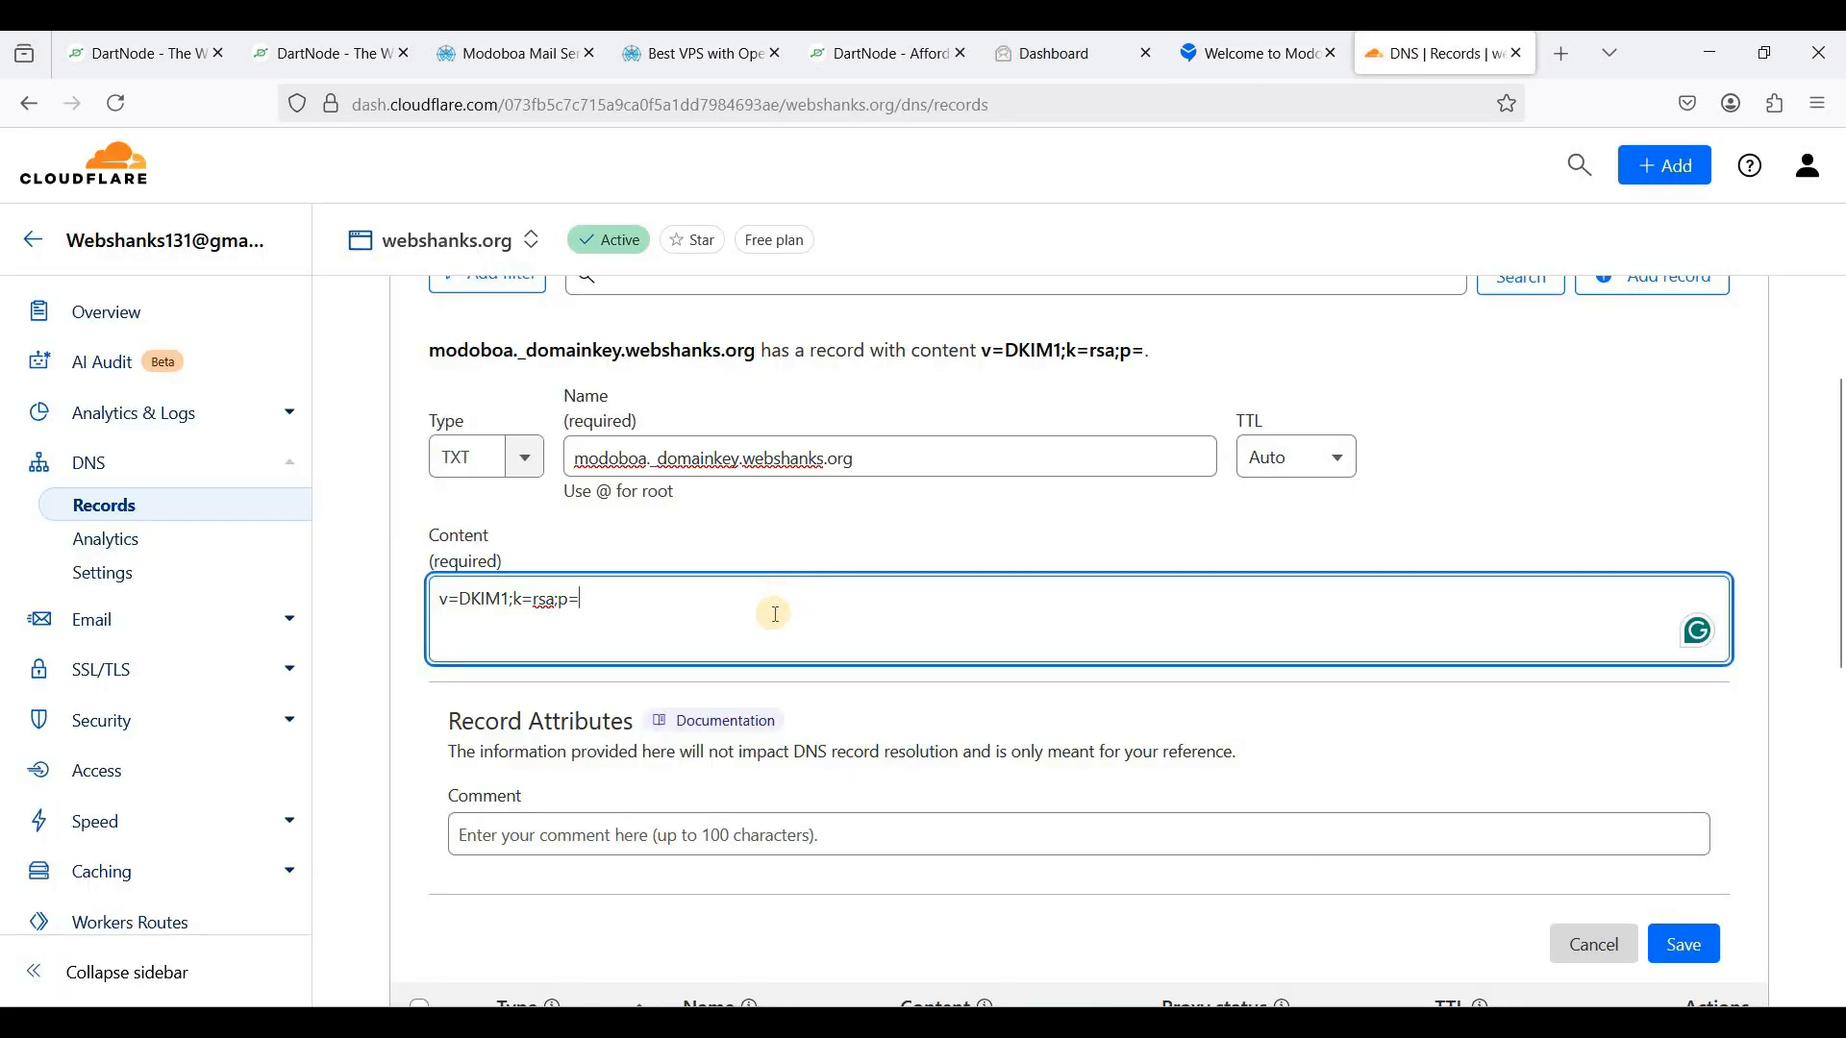
key(ctrl+v)
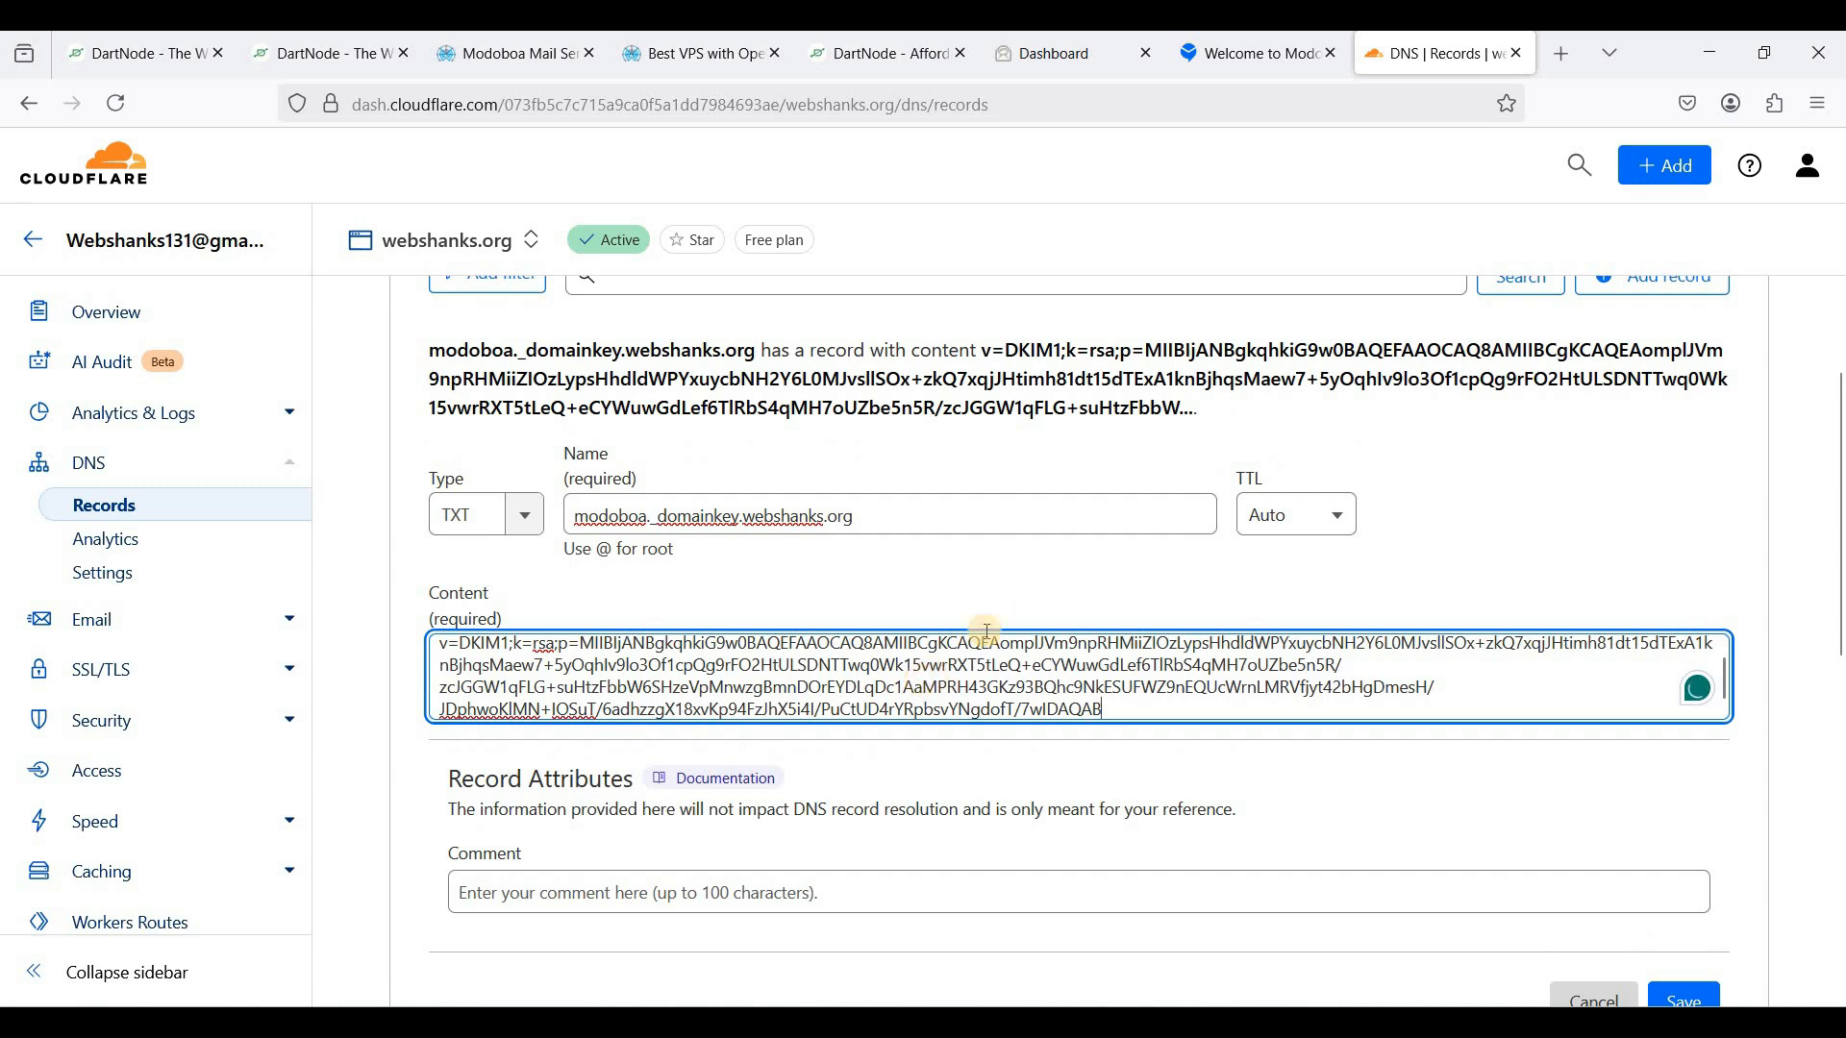
scroll(983, 635, up, 1)
scroll(1001, 579, up, 2)
scroll(1002, 579, down, 2)
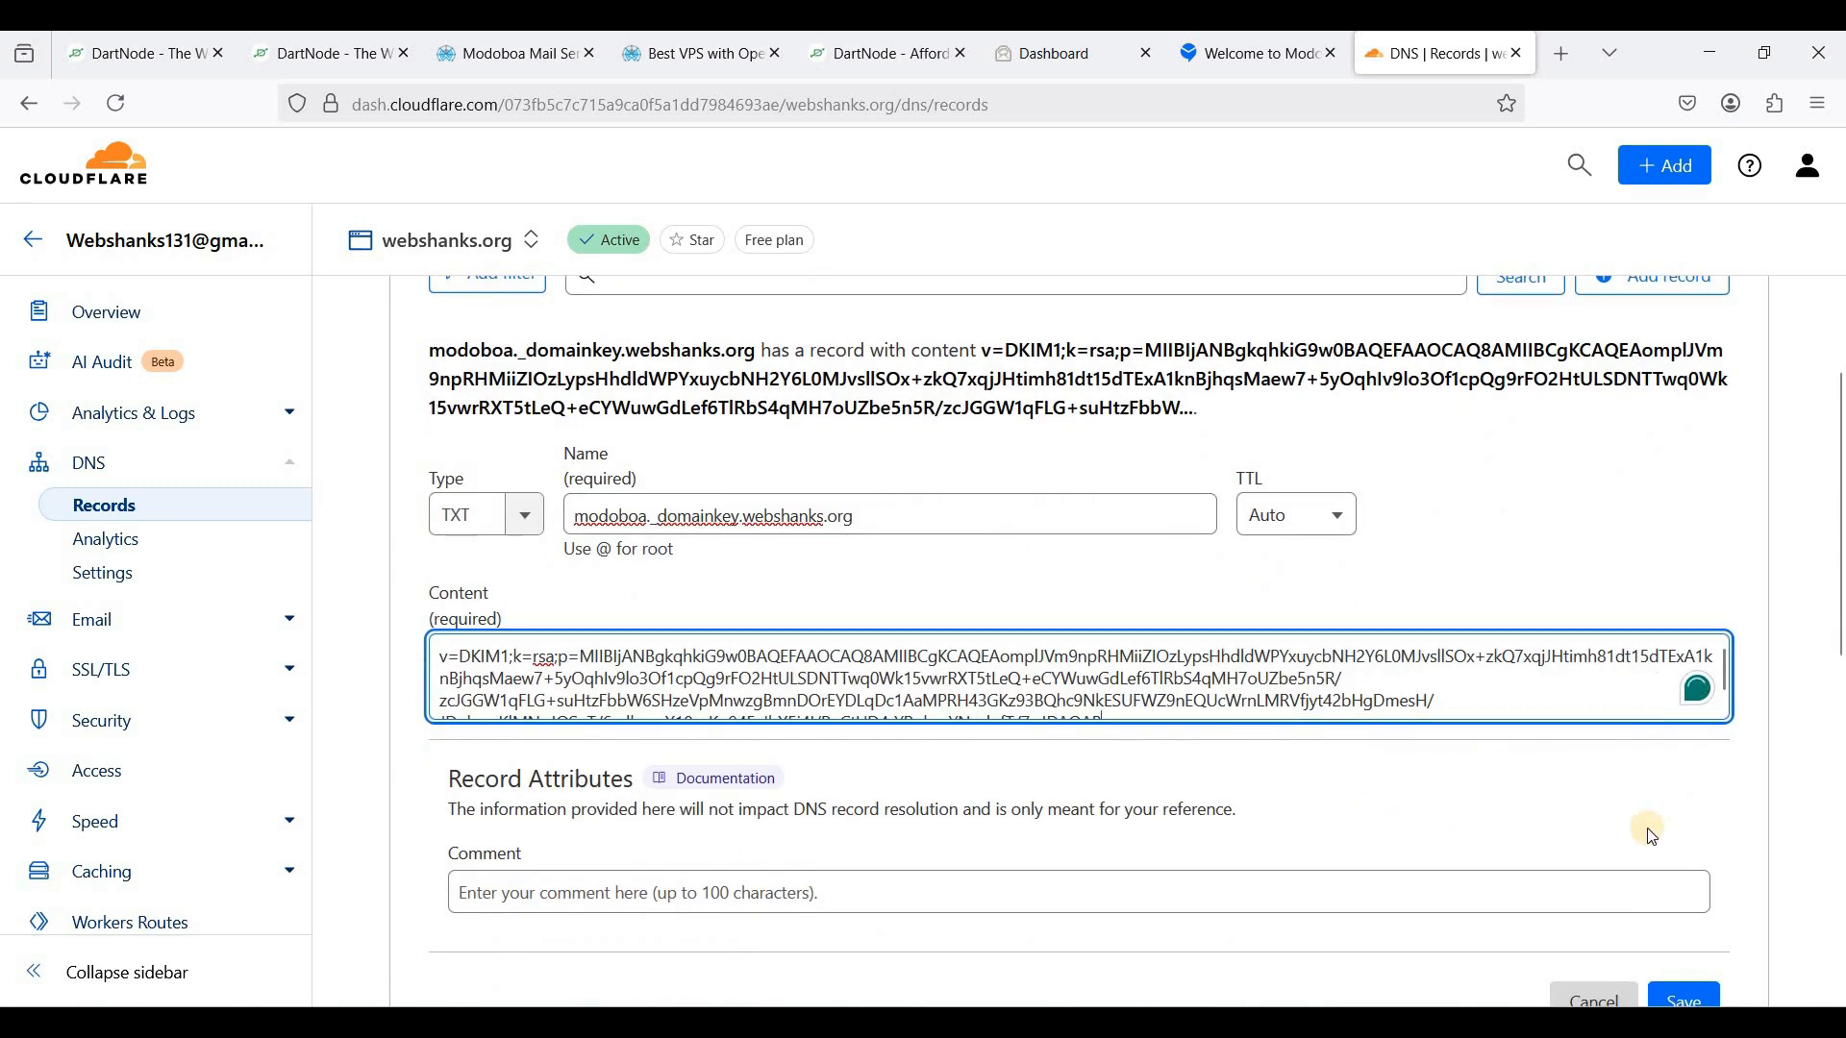
scroll(1648, 824, down, 1)
click(1684, 875)
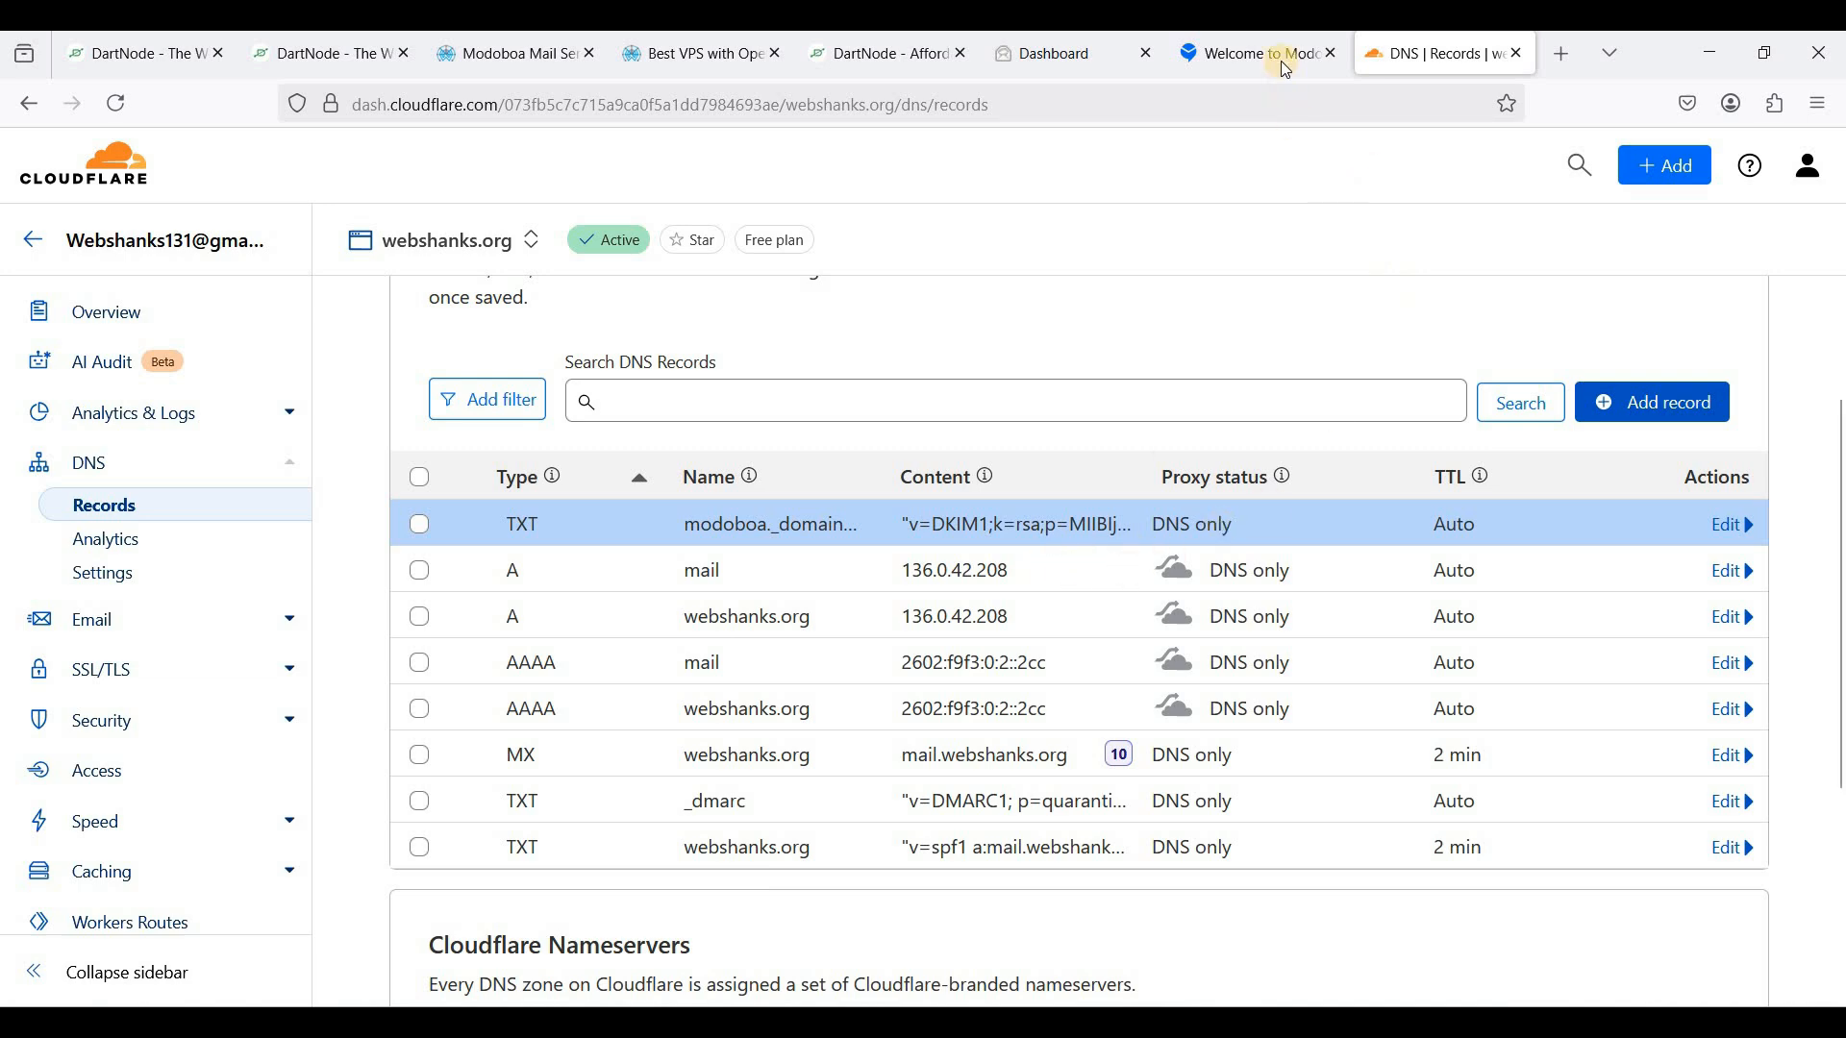
- Compare Modoboa's suggested DMARC record with the existing _dmarc record in Cloudflare
click(1249, 53)
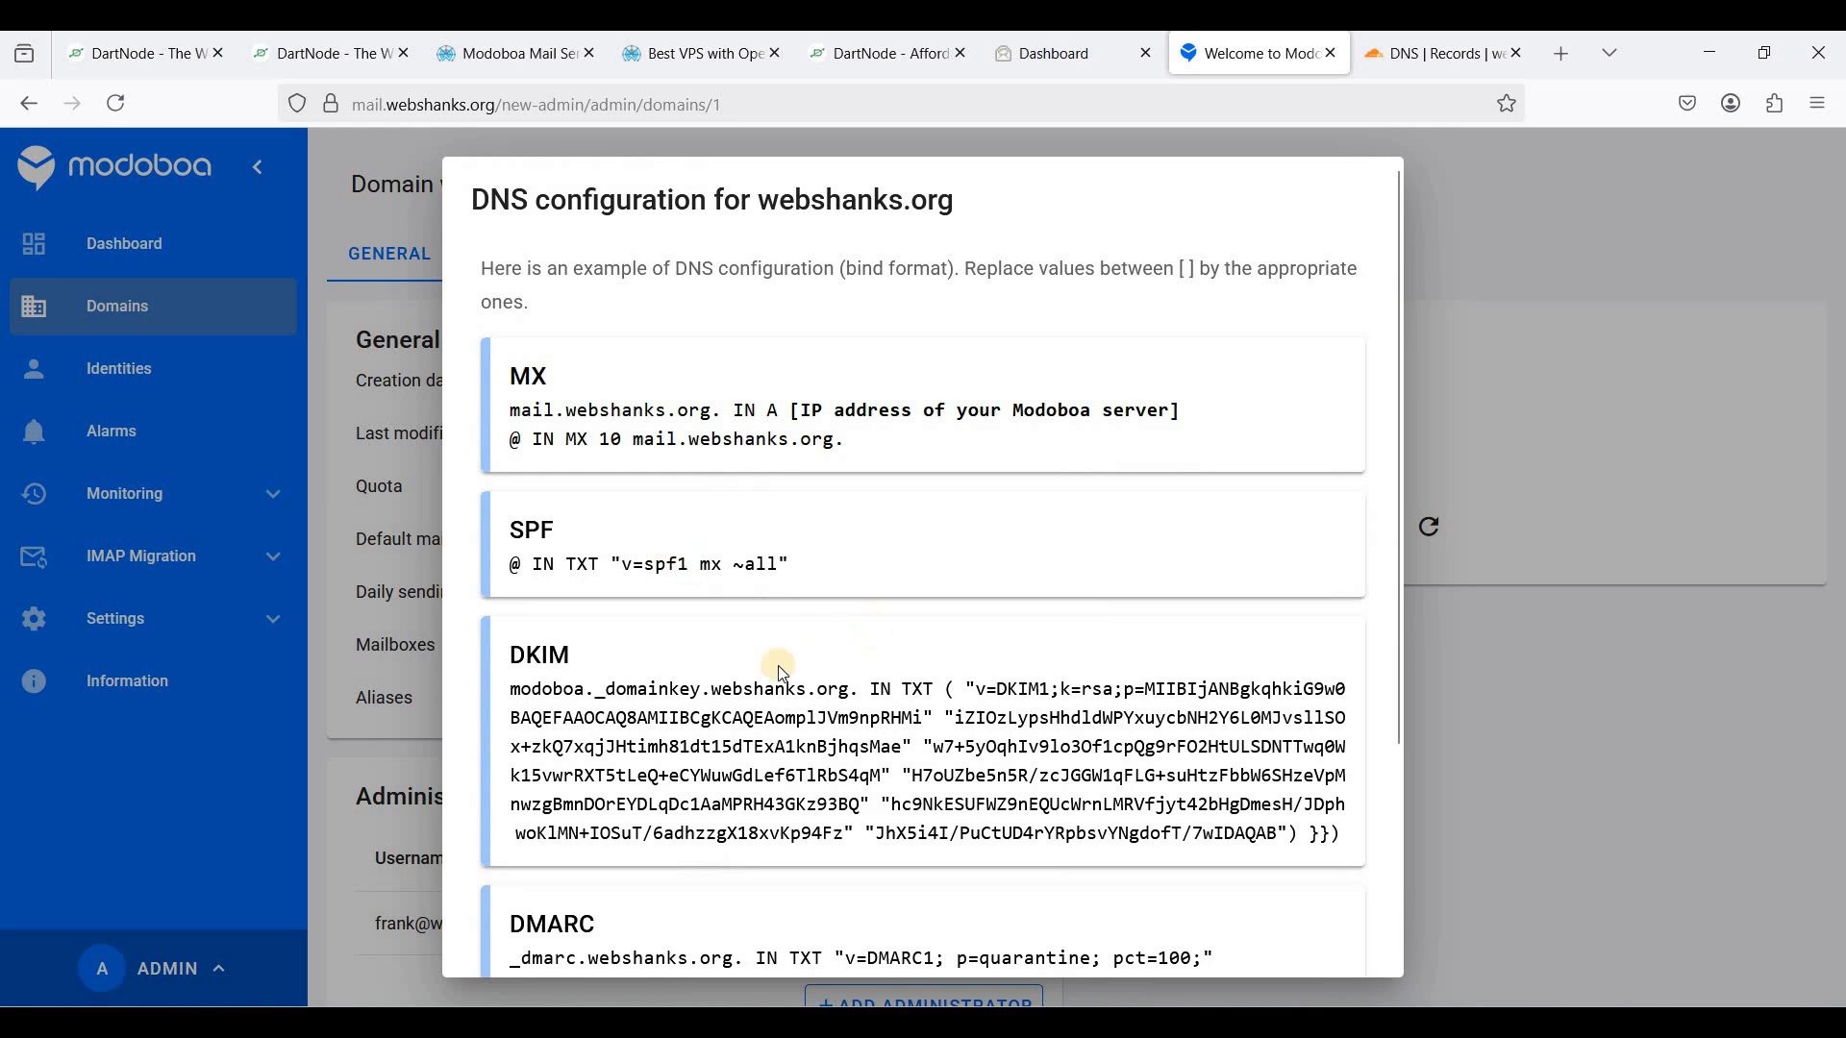
scroll(635, 596, down, 3)
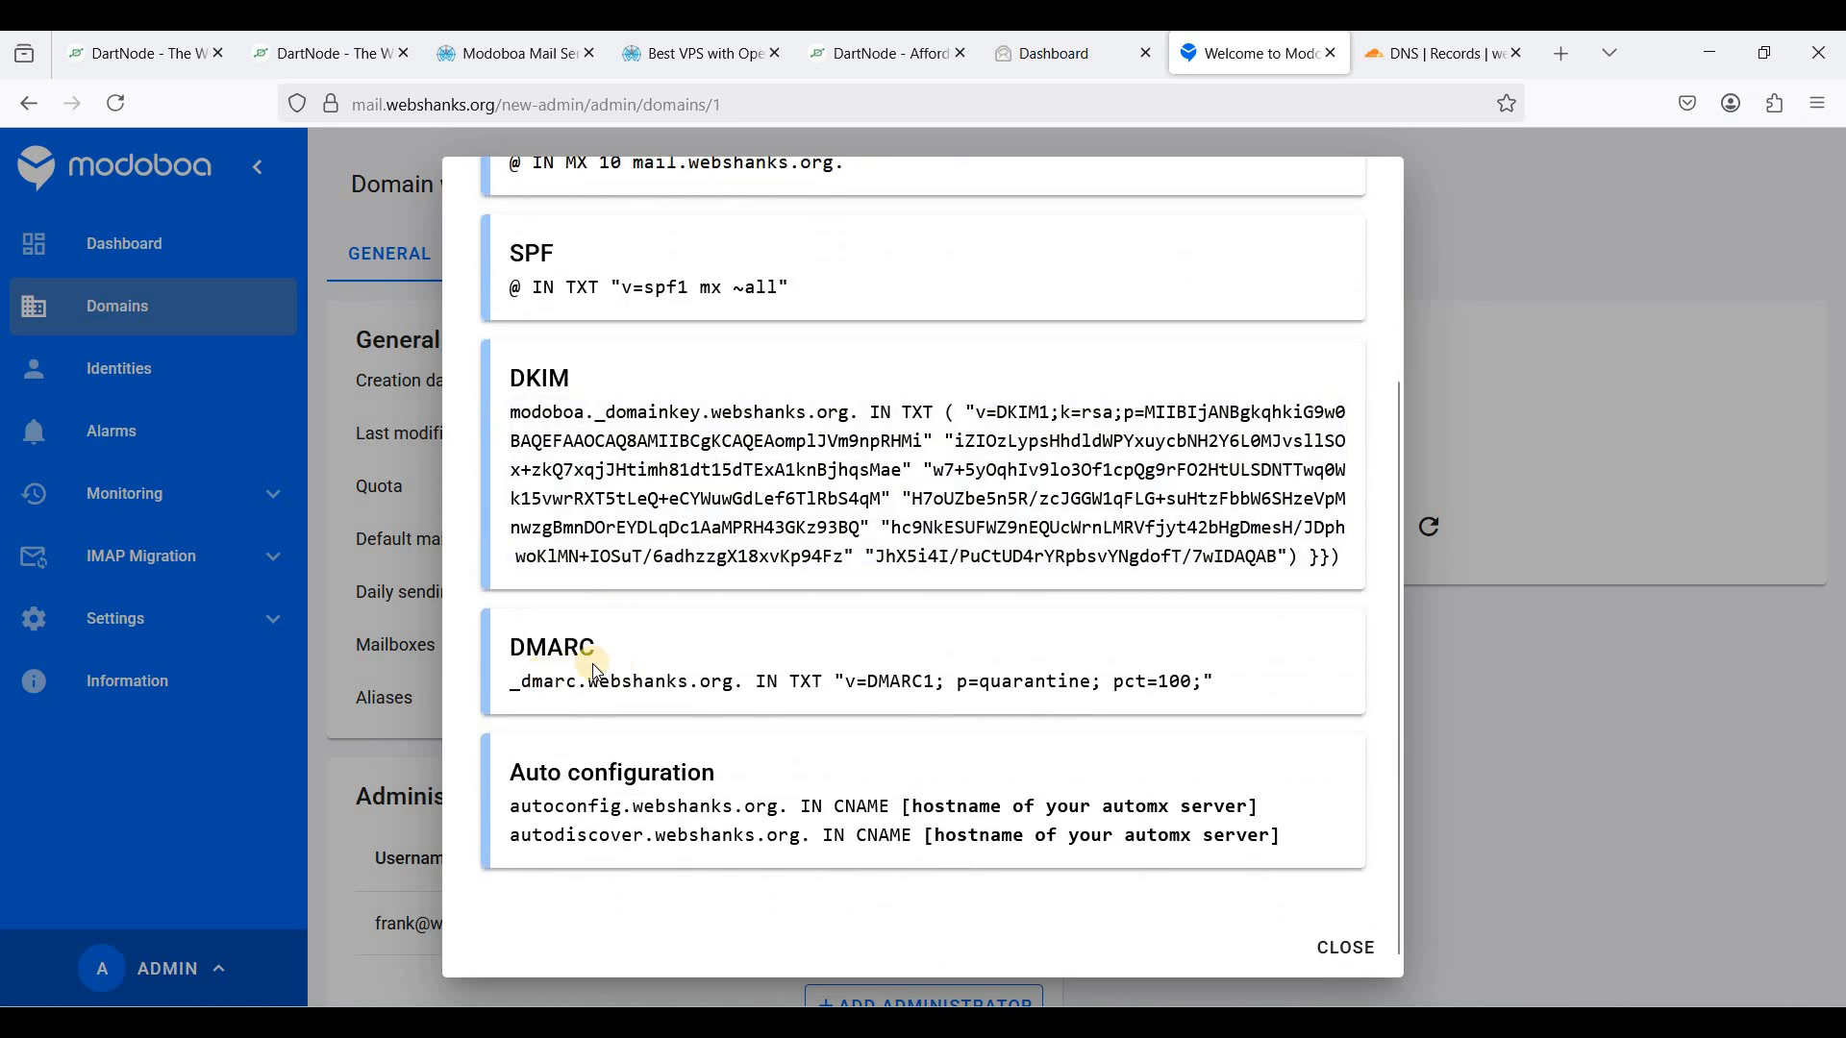
scroll(1038, 716, down, 1)
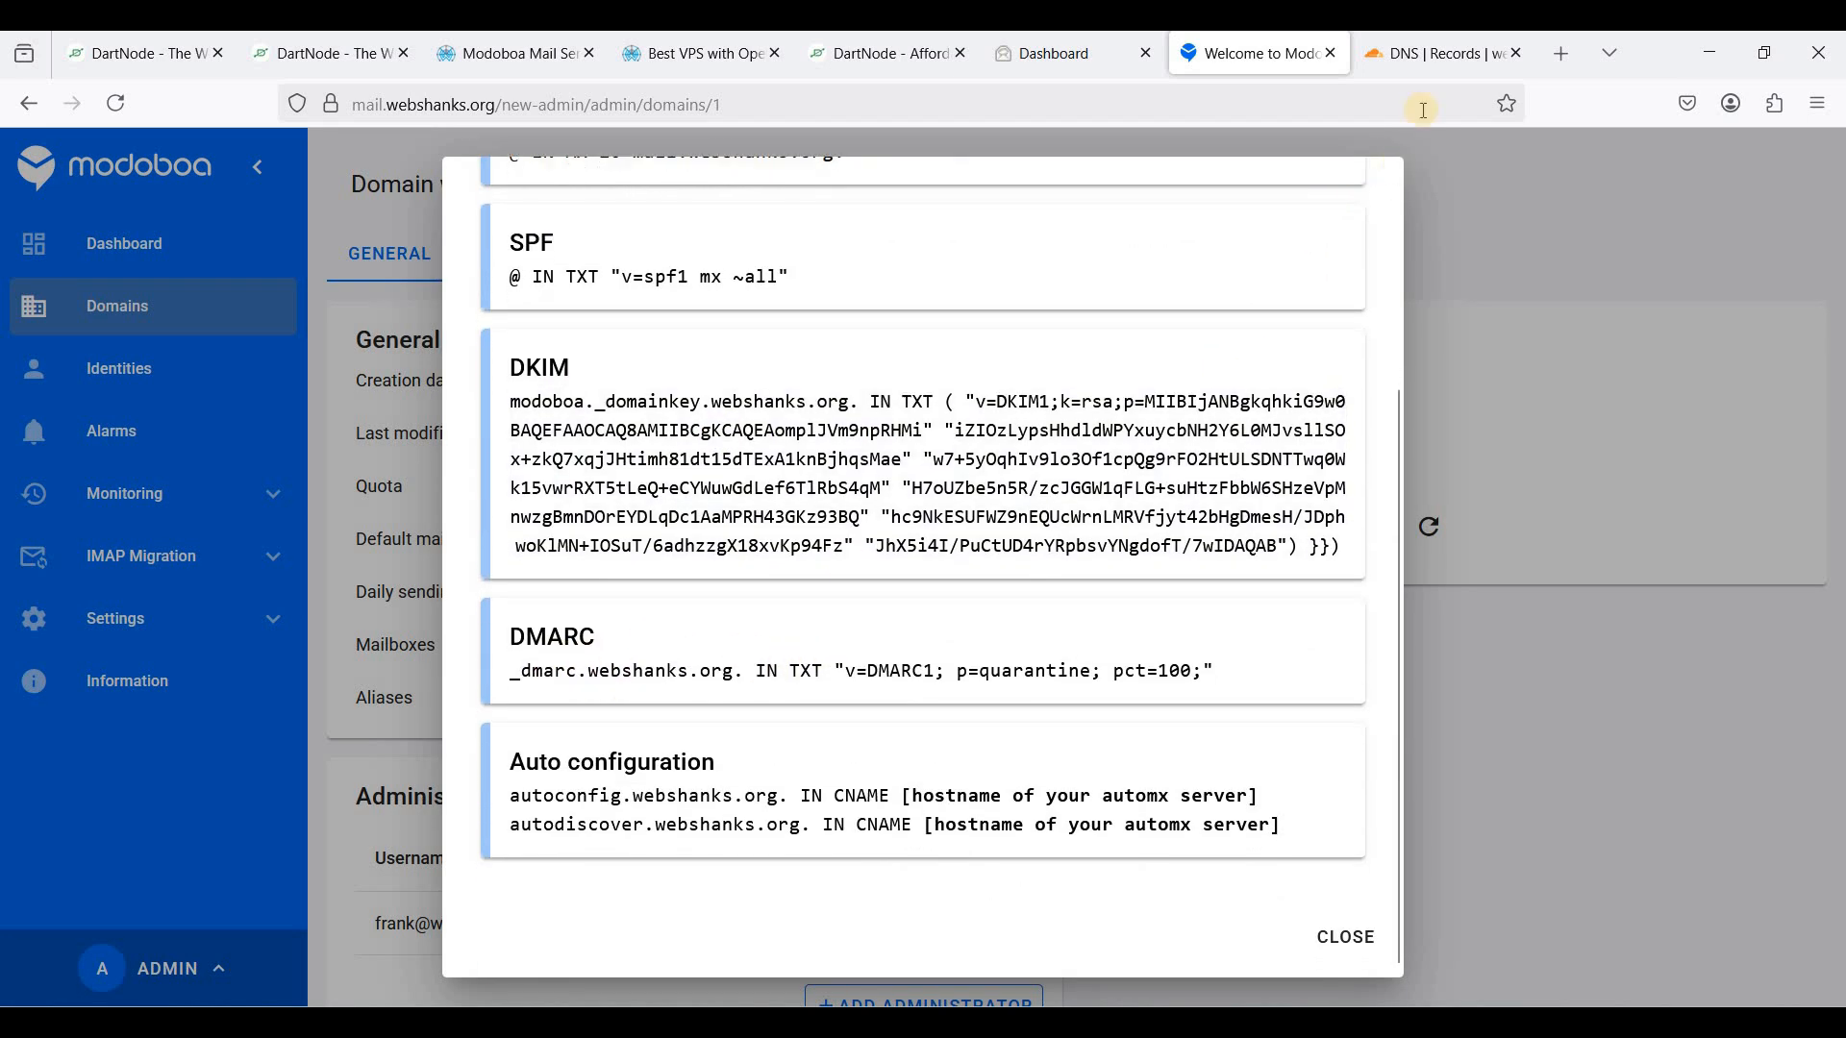
click(1437, 53)
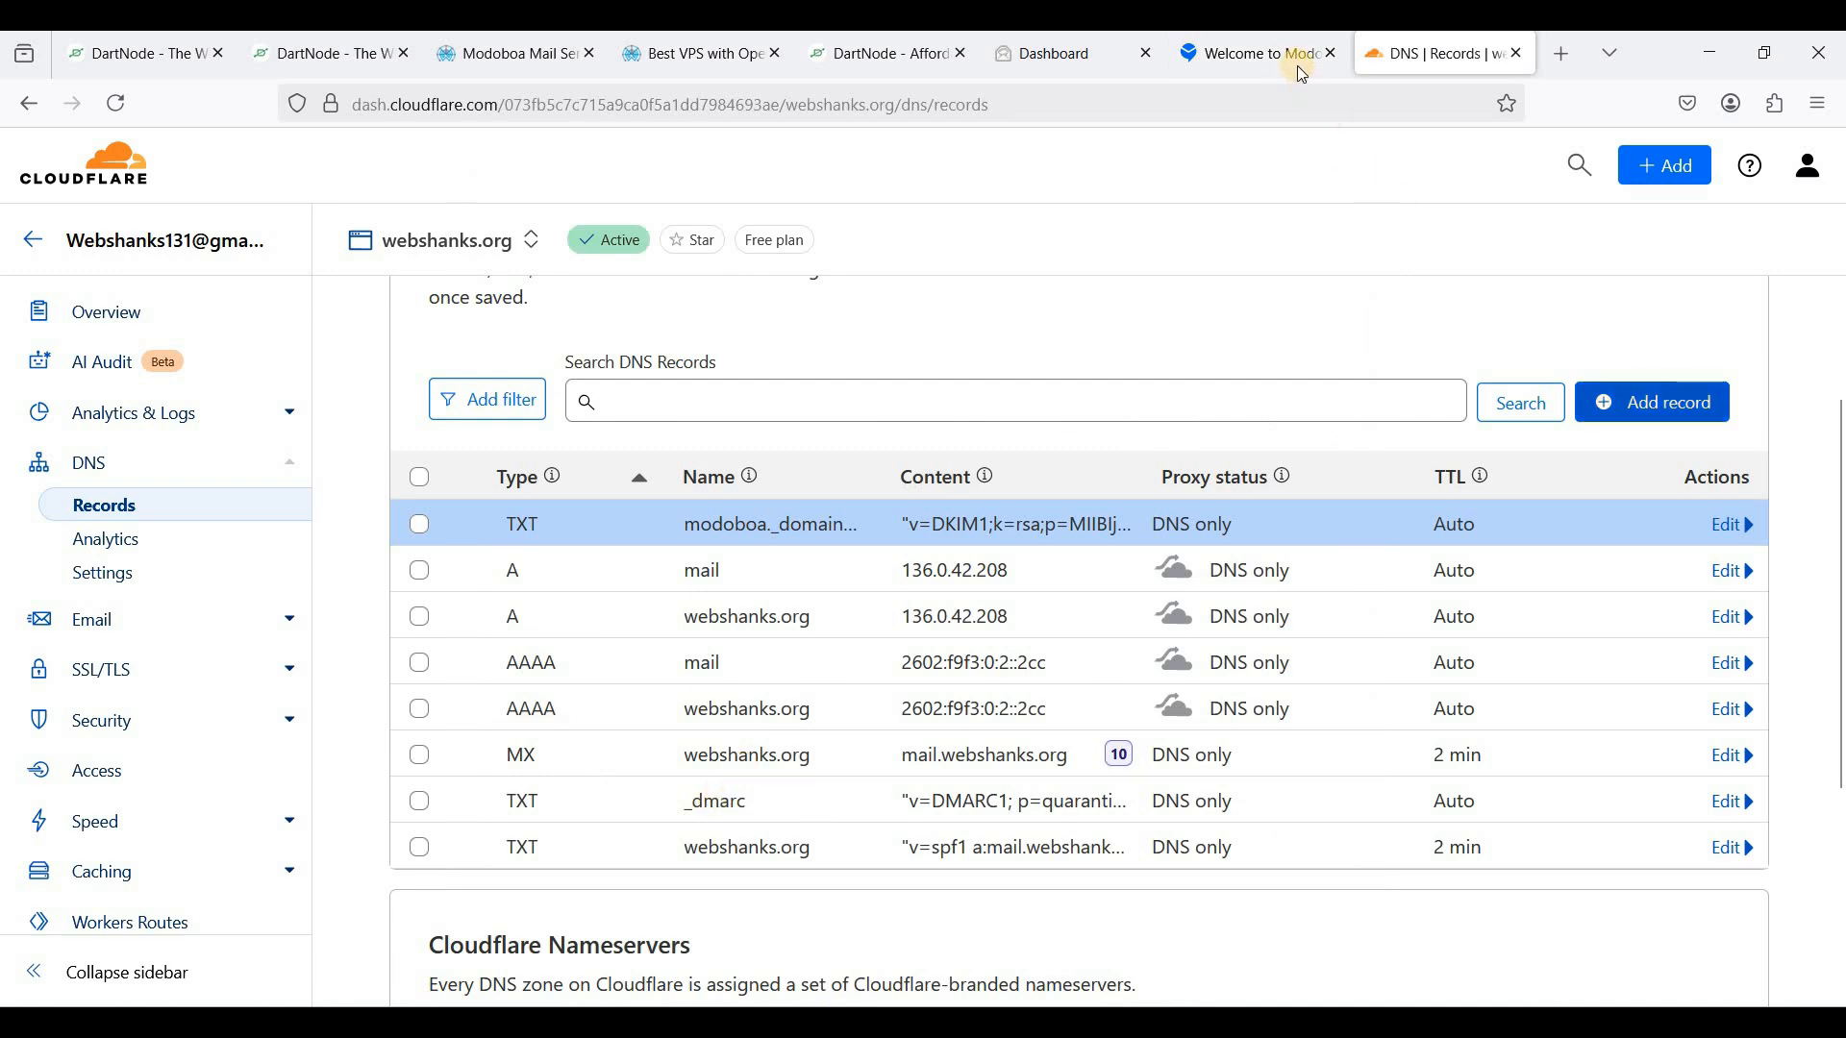
click(1259, 53)
drag(851, 676, 520, 675)
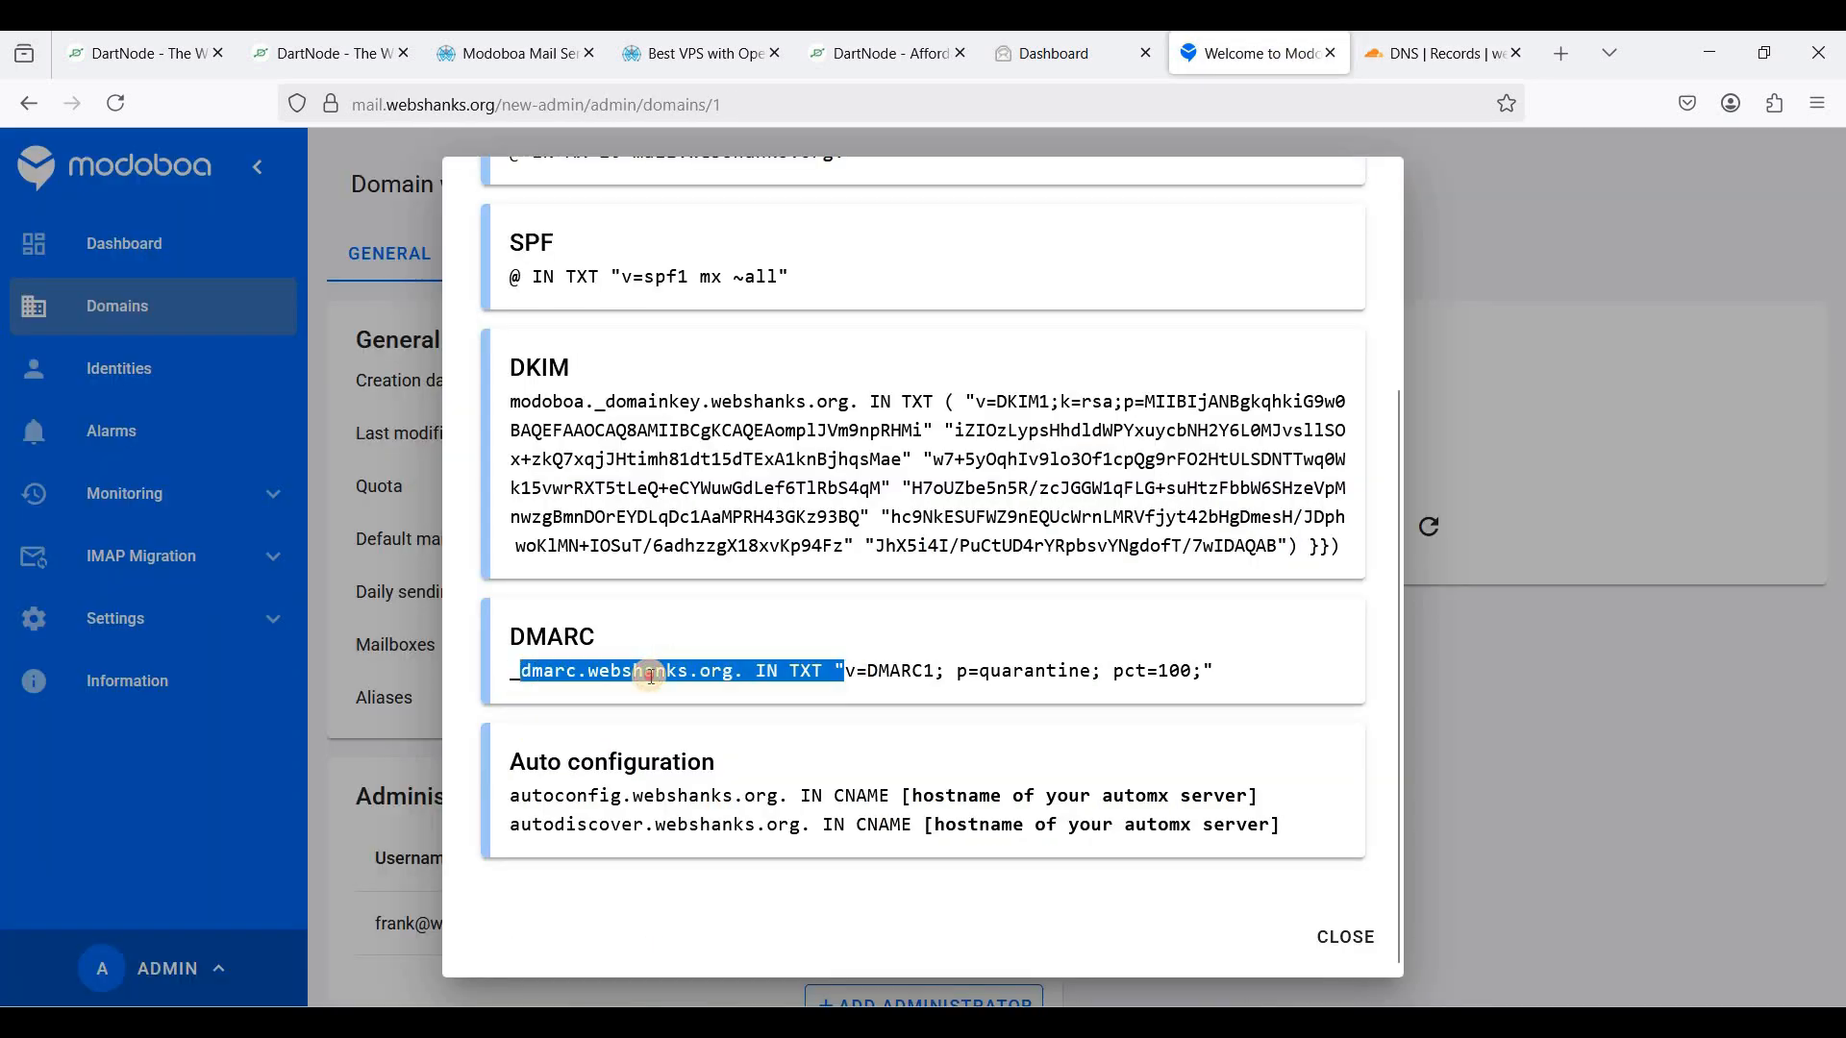
click(858, 555)
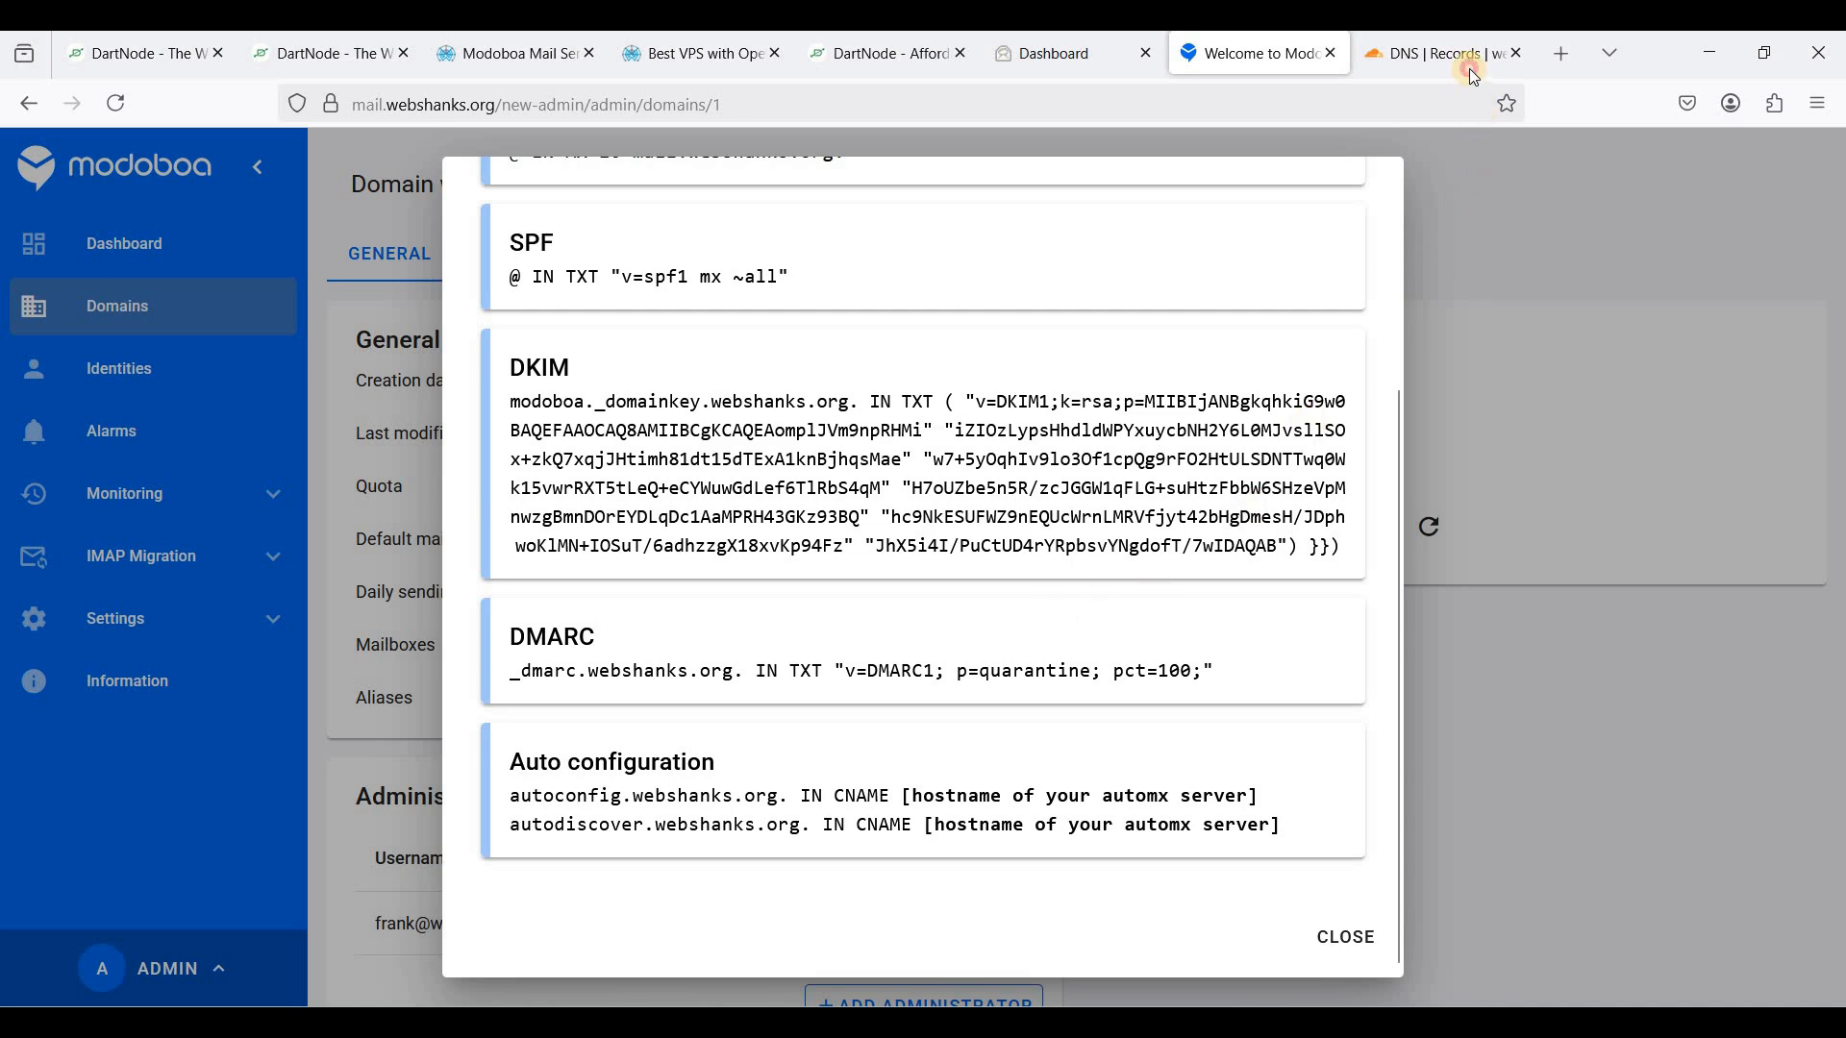
click(1437, 55)
drag(567, 797, 978, 805)
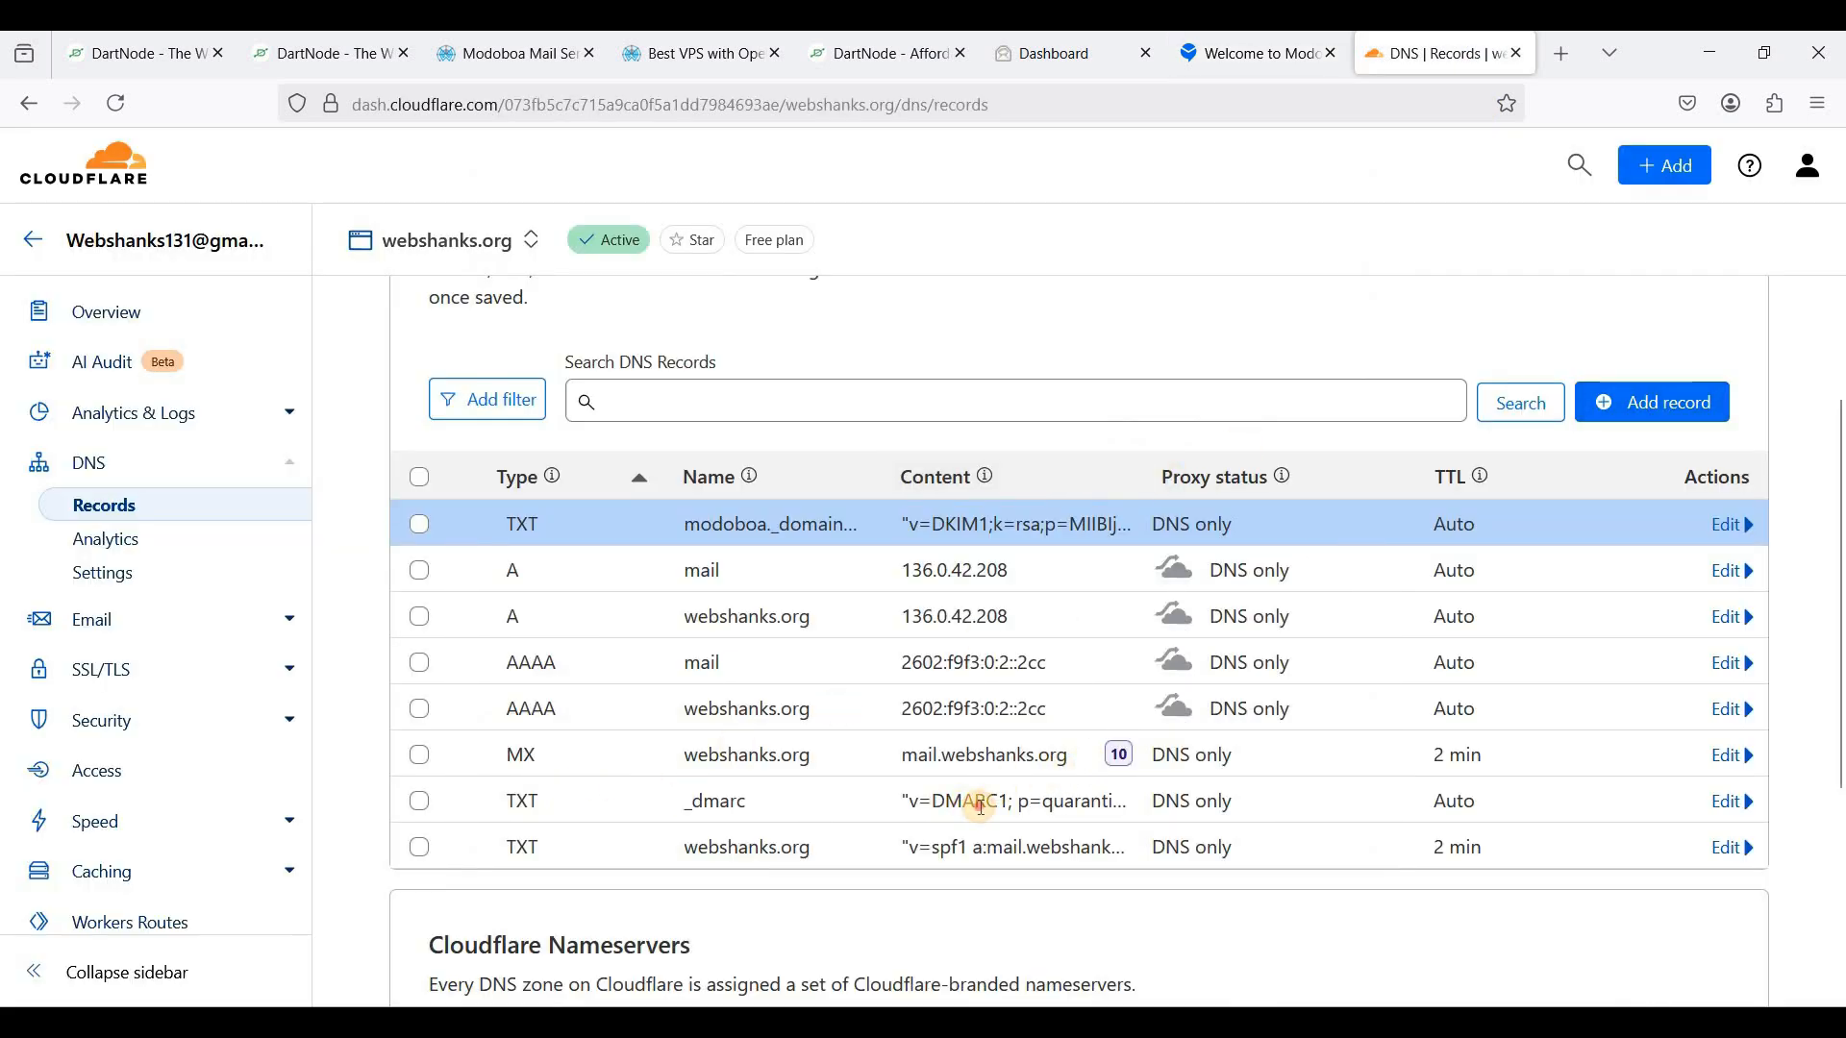
click(1323, 136)
- Copy the autoconfig.webshanks.org host name from Modoboa's DNS configuration
click(1258, 55)
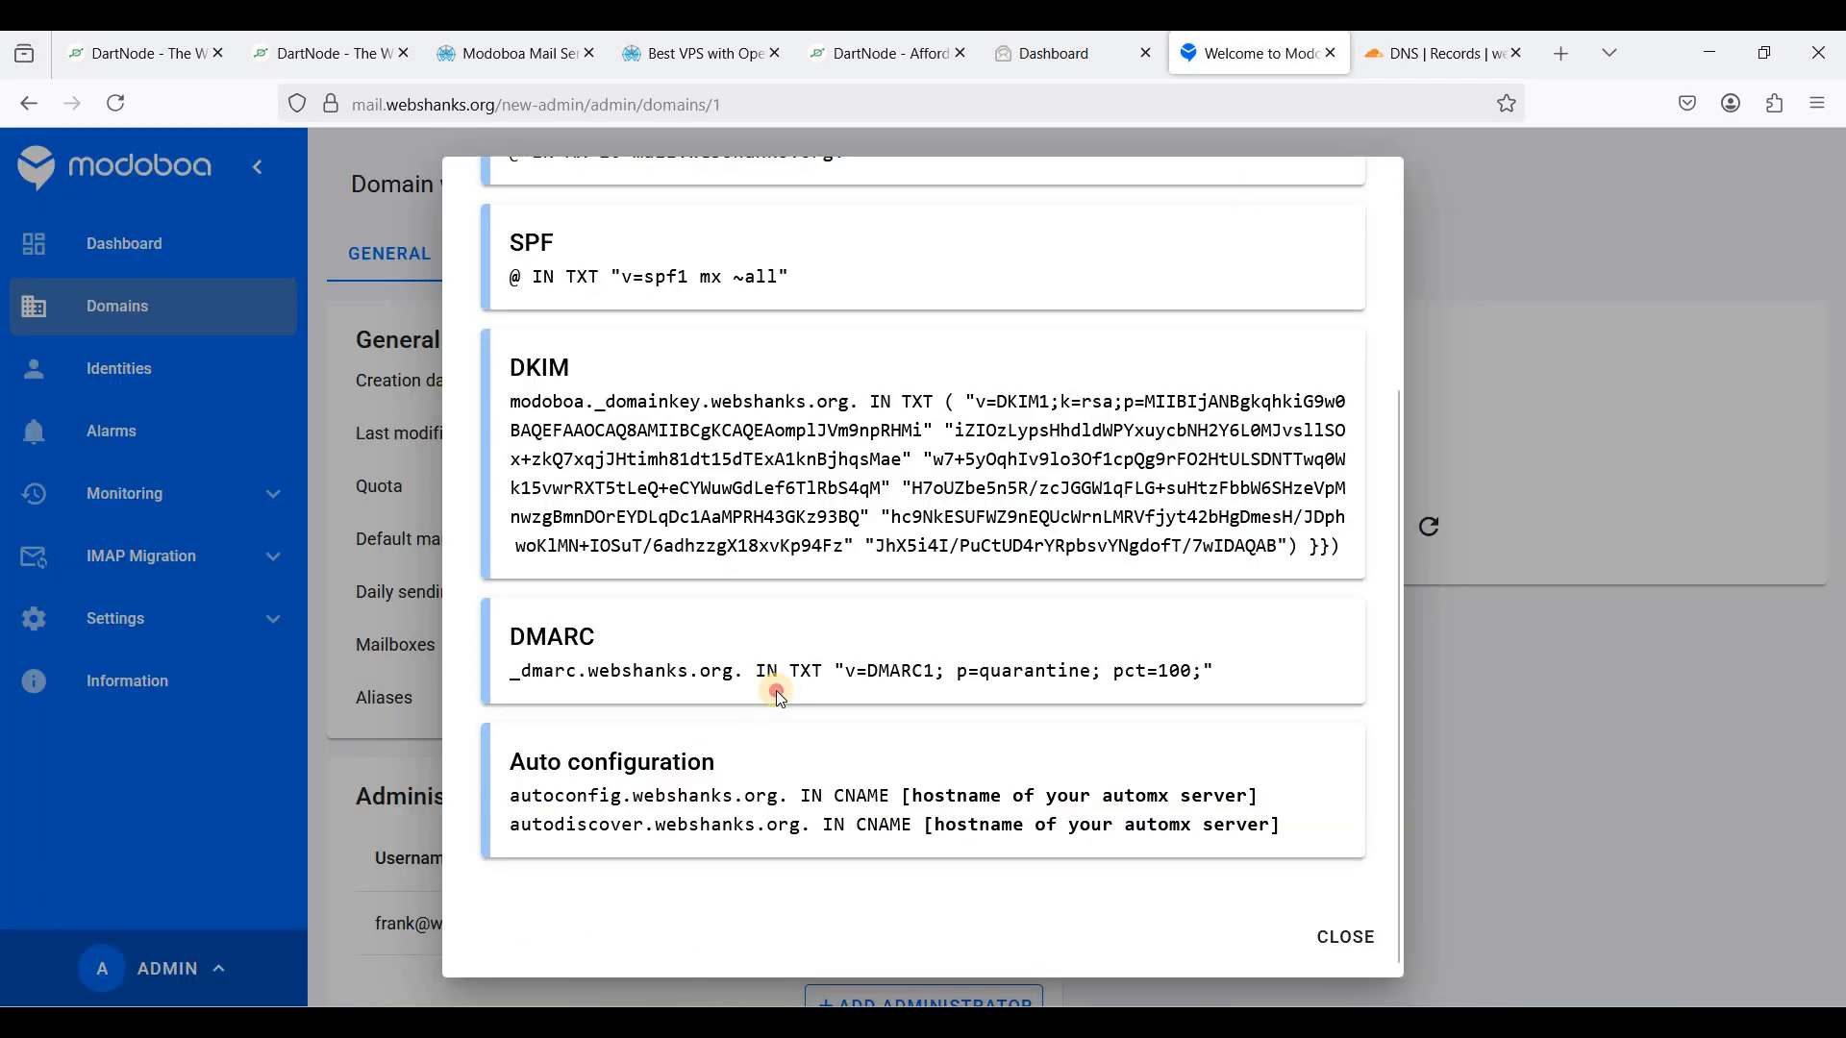
drag(499, 799, 778, 801)
key(ctrl+c)
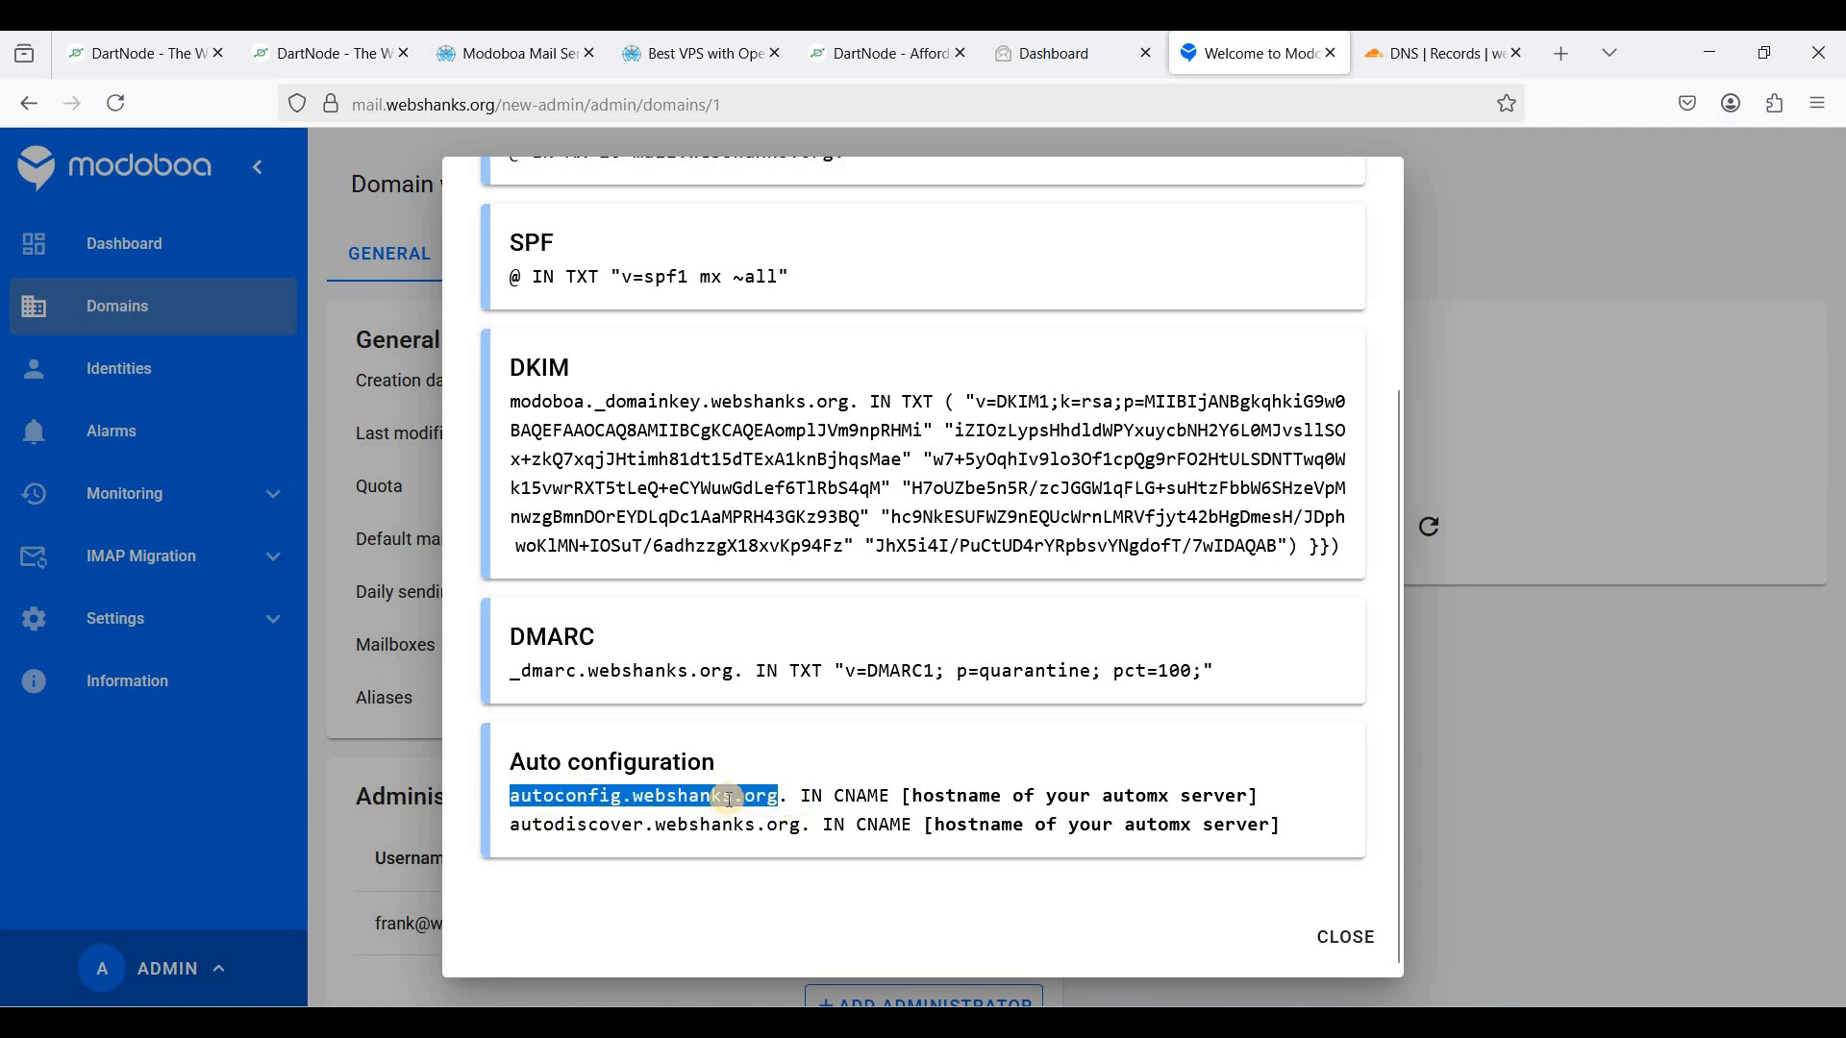
click(1440, 71)
- Add a DNS-only CNAME record autoconfig.webshanks.org pointing to mail.webshanks.org
click(1624, 402)
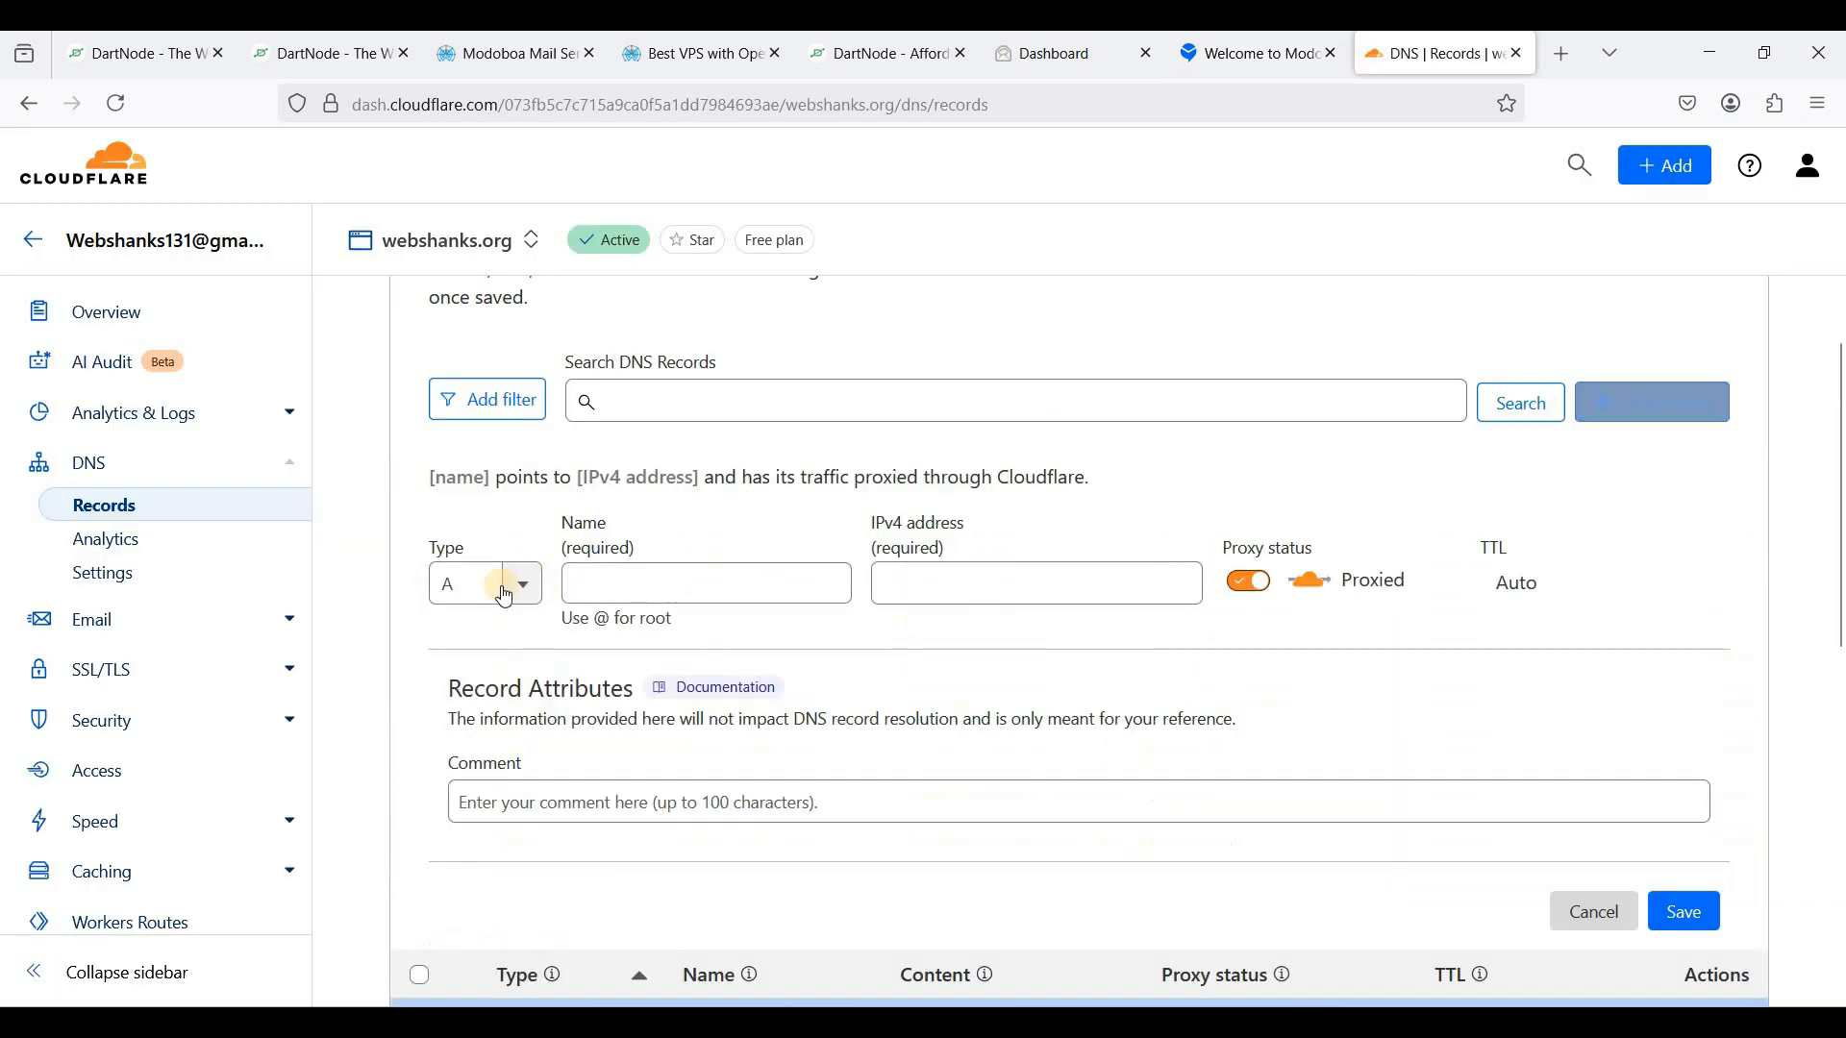
click(484, 585)
text(cn)
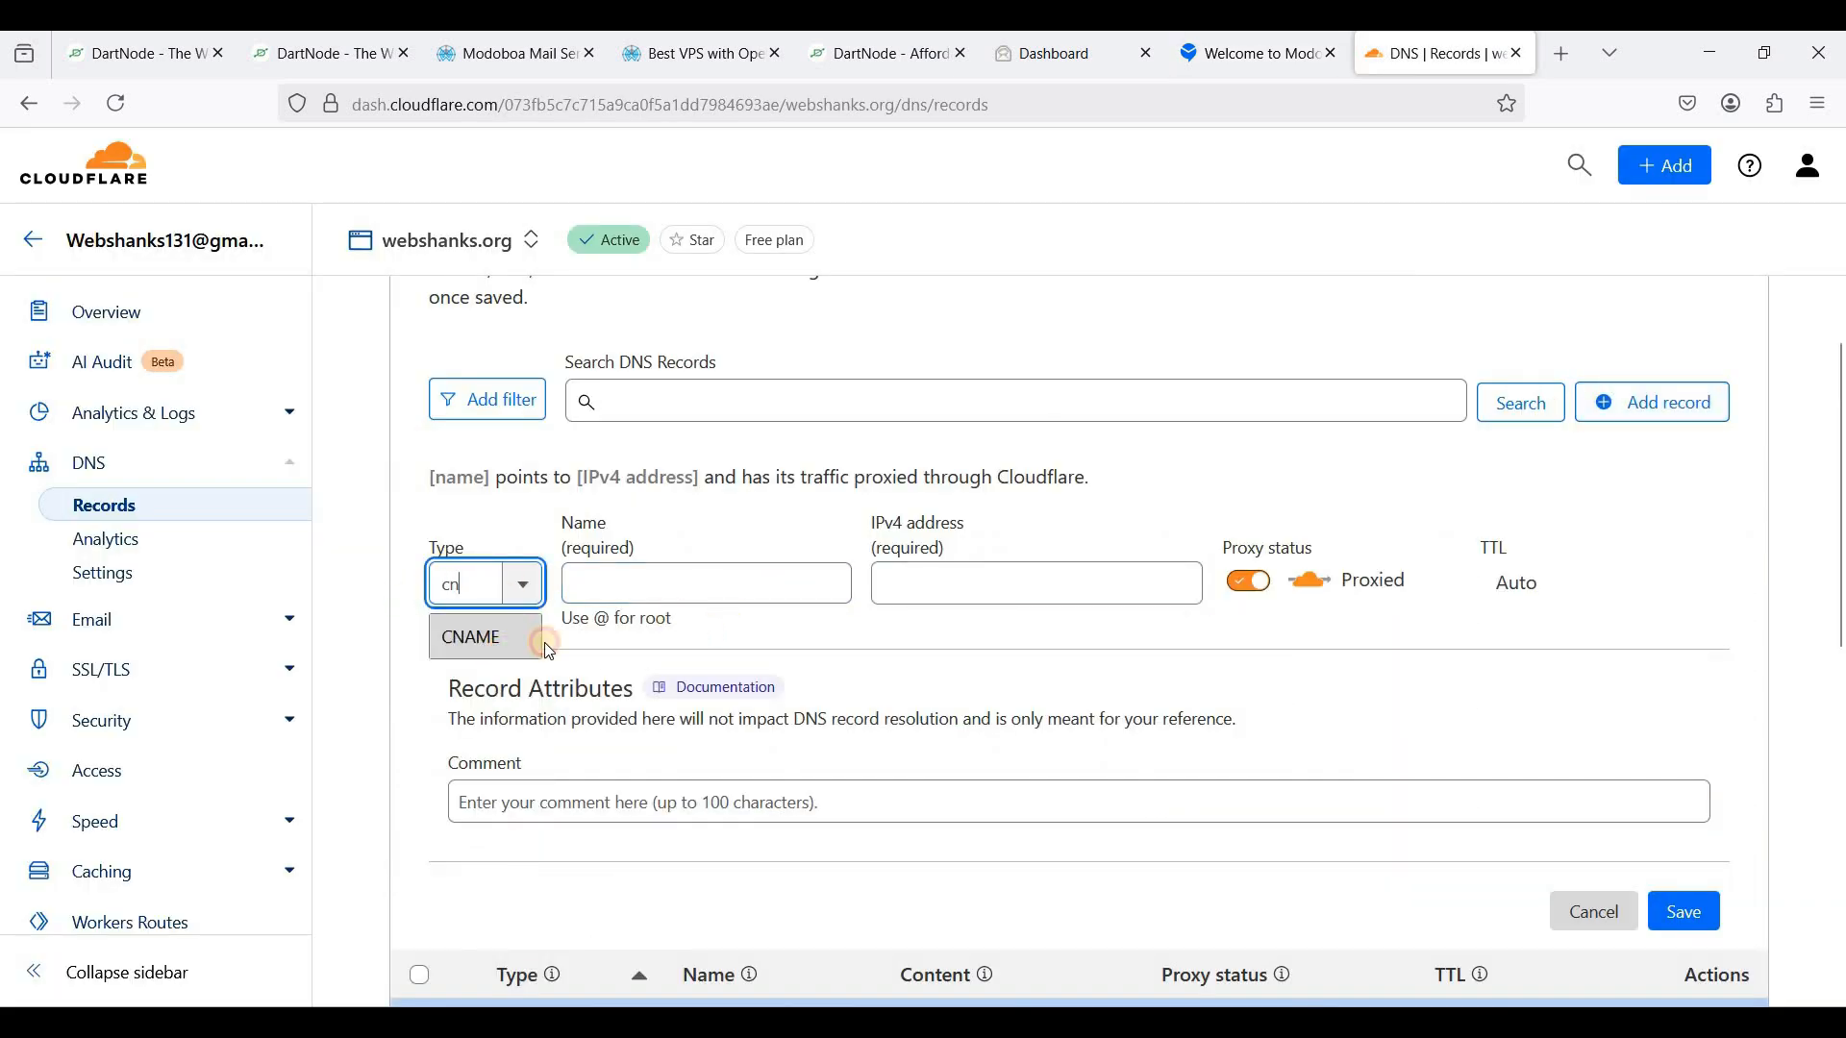
click(549, 651)
key(Tab)
key(ctrl+v)
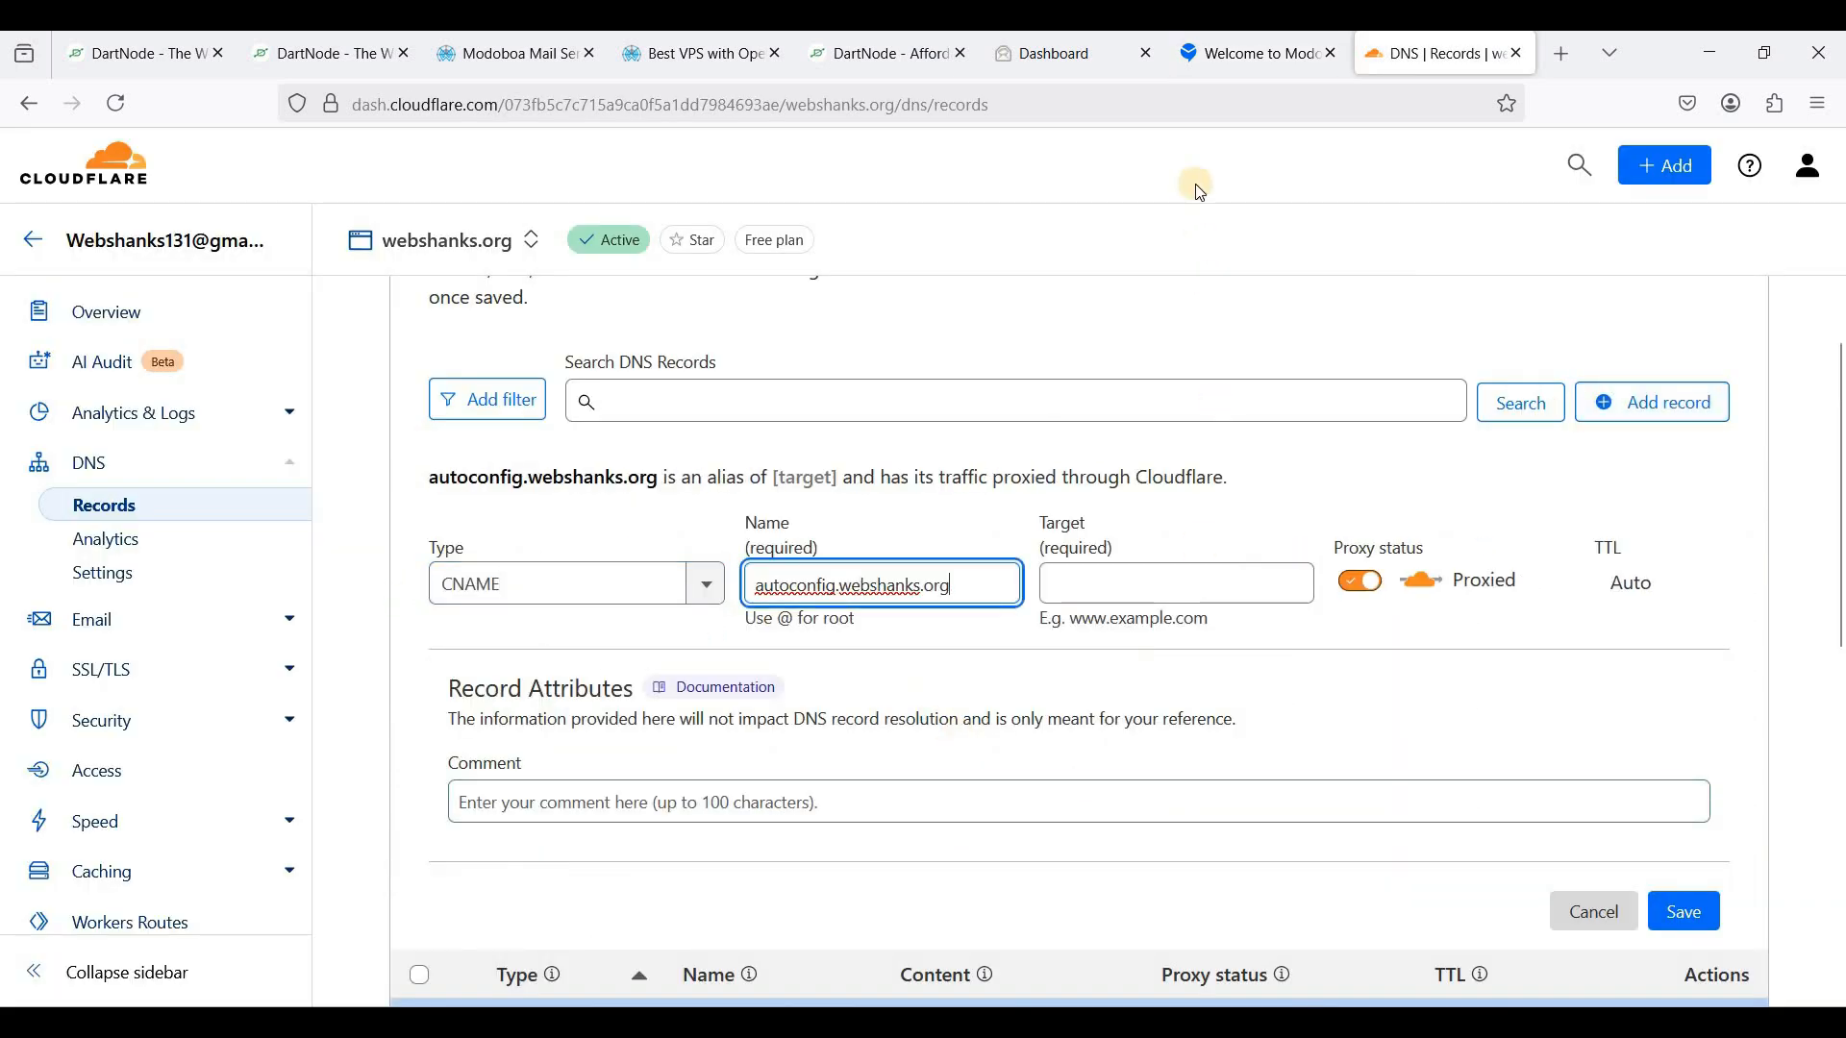
click(1230, 53)
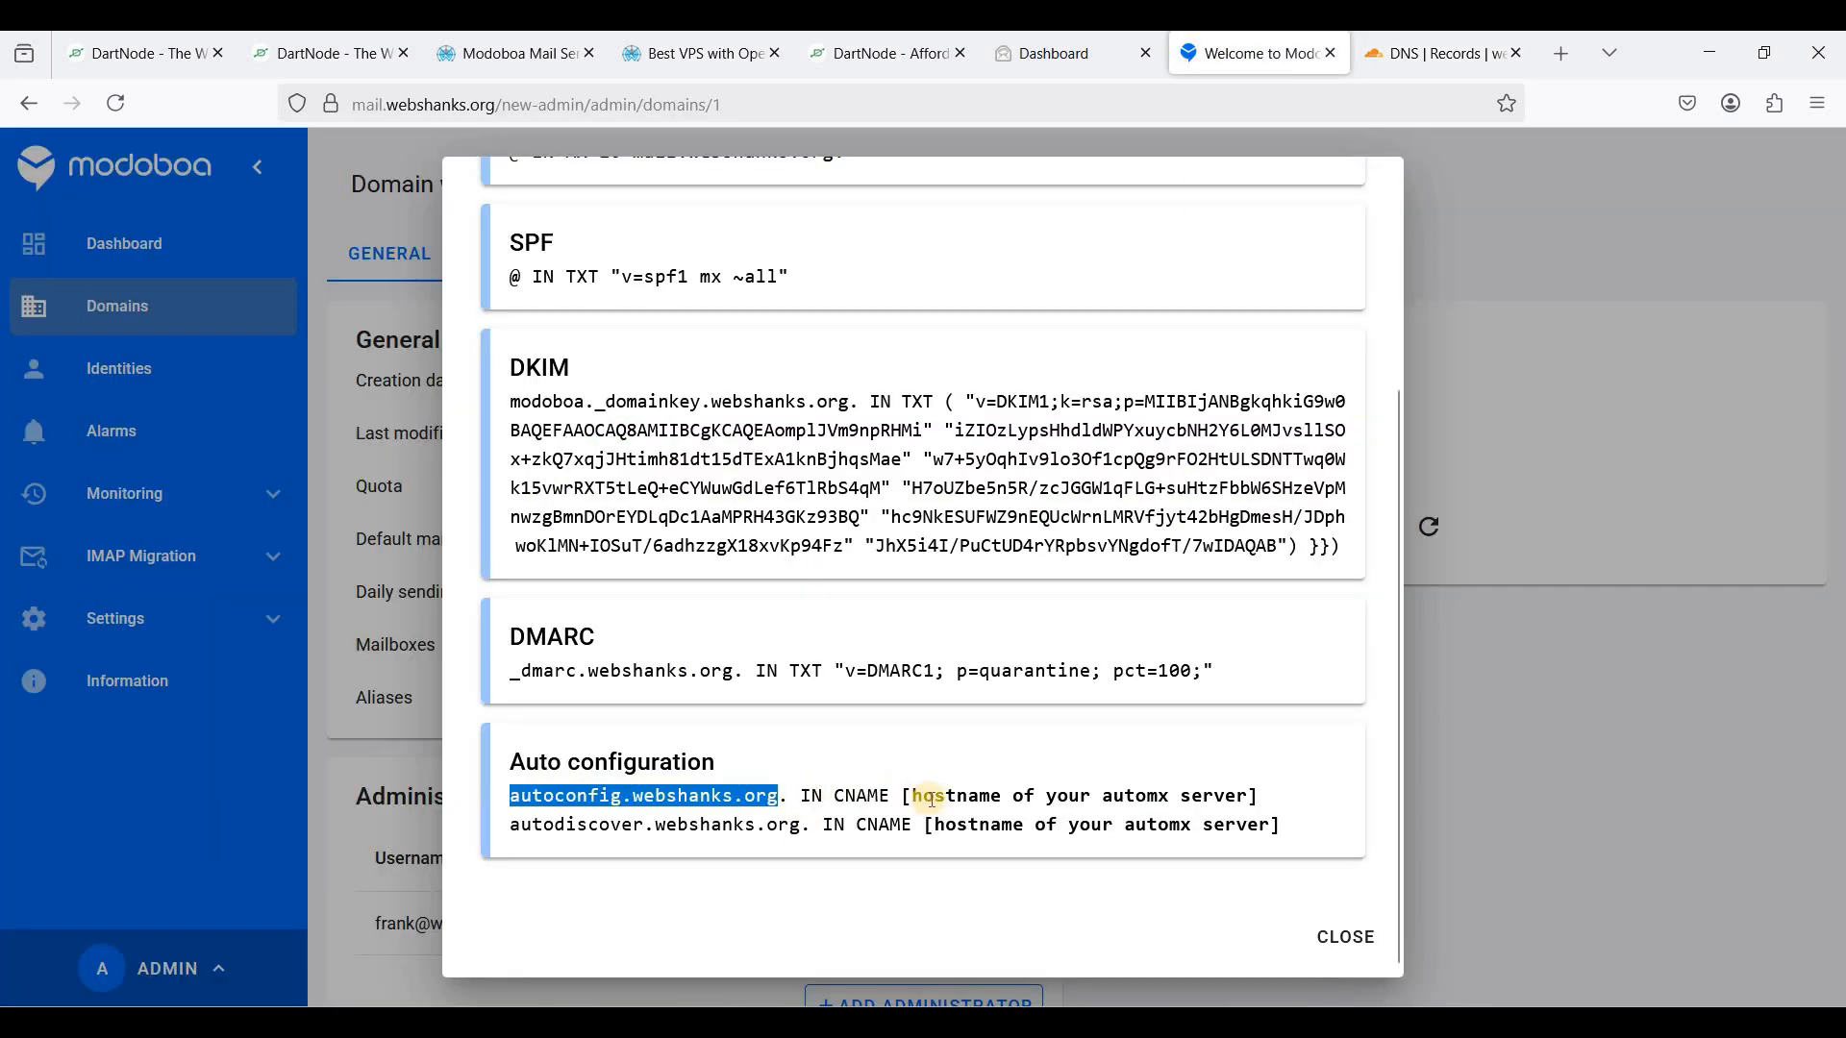
drag(913, 798, 1250, 796)
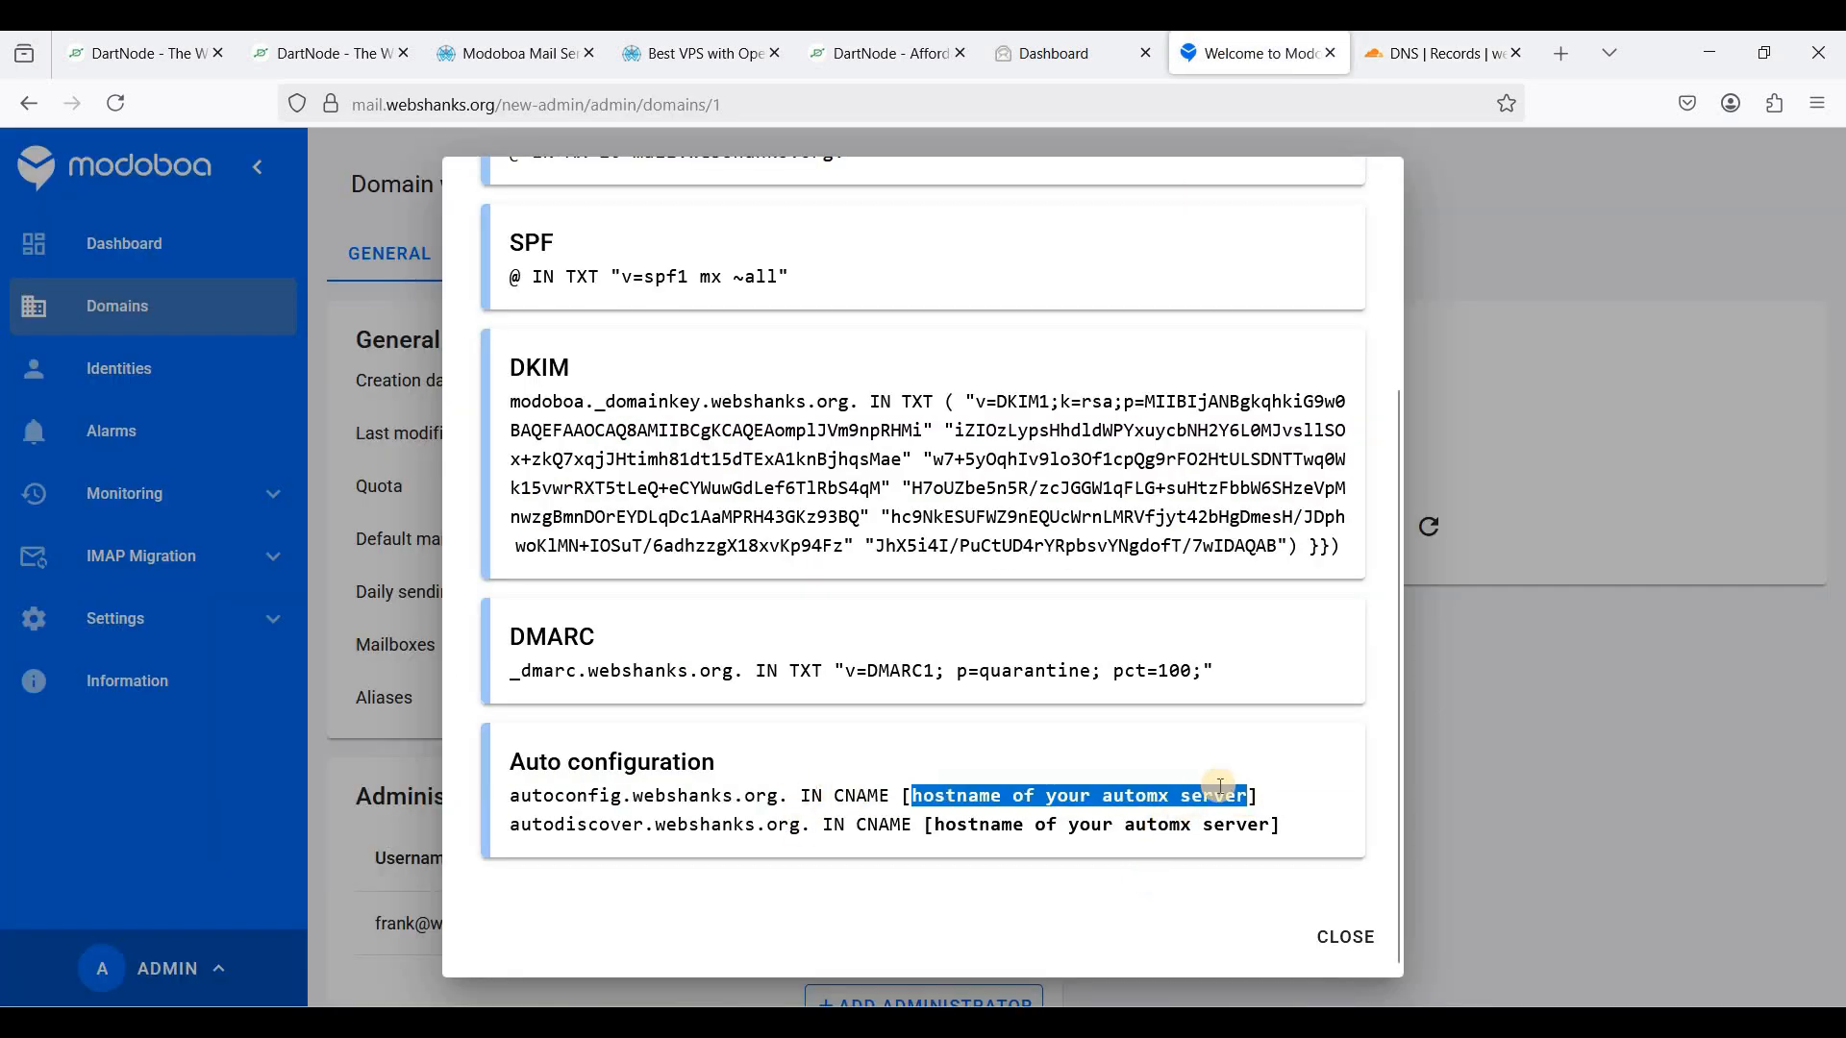
key(ctrl+c)
click(1427, 55)
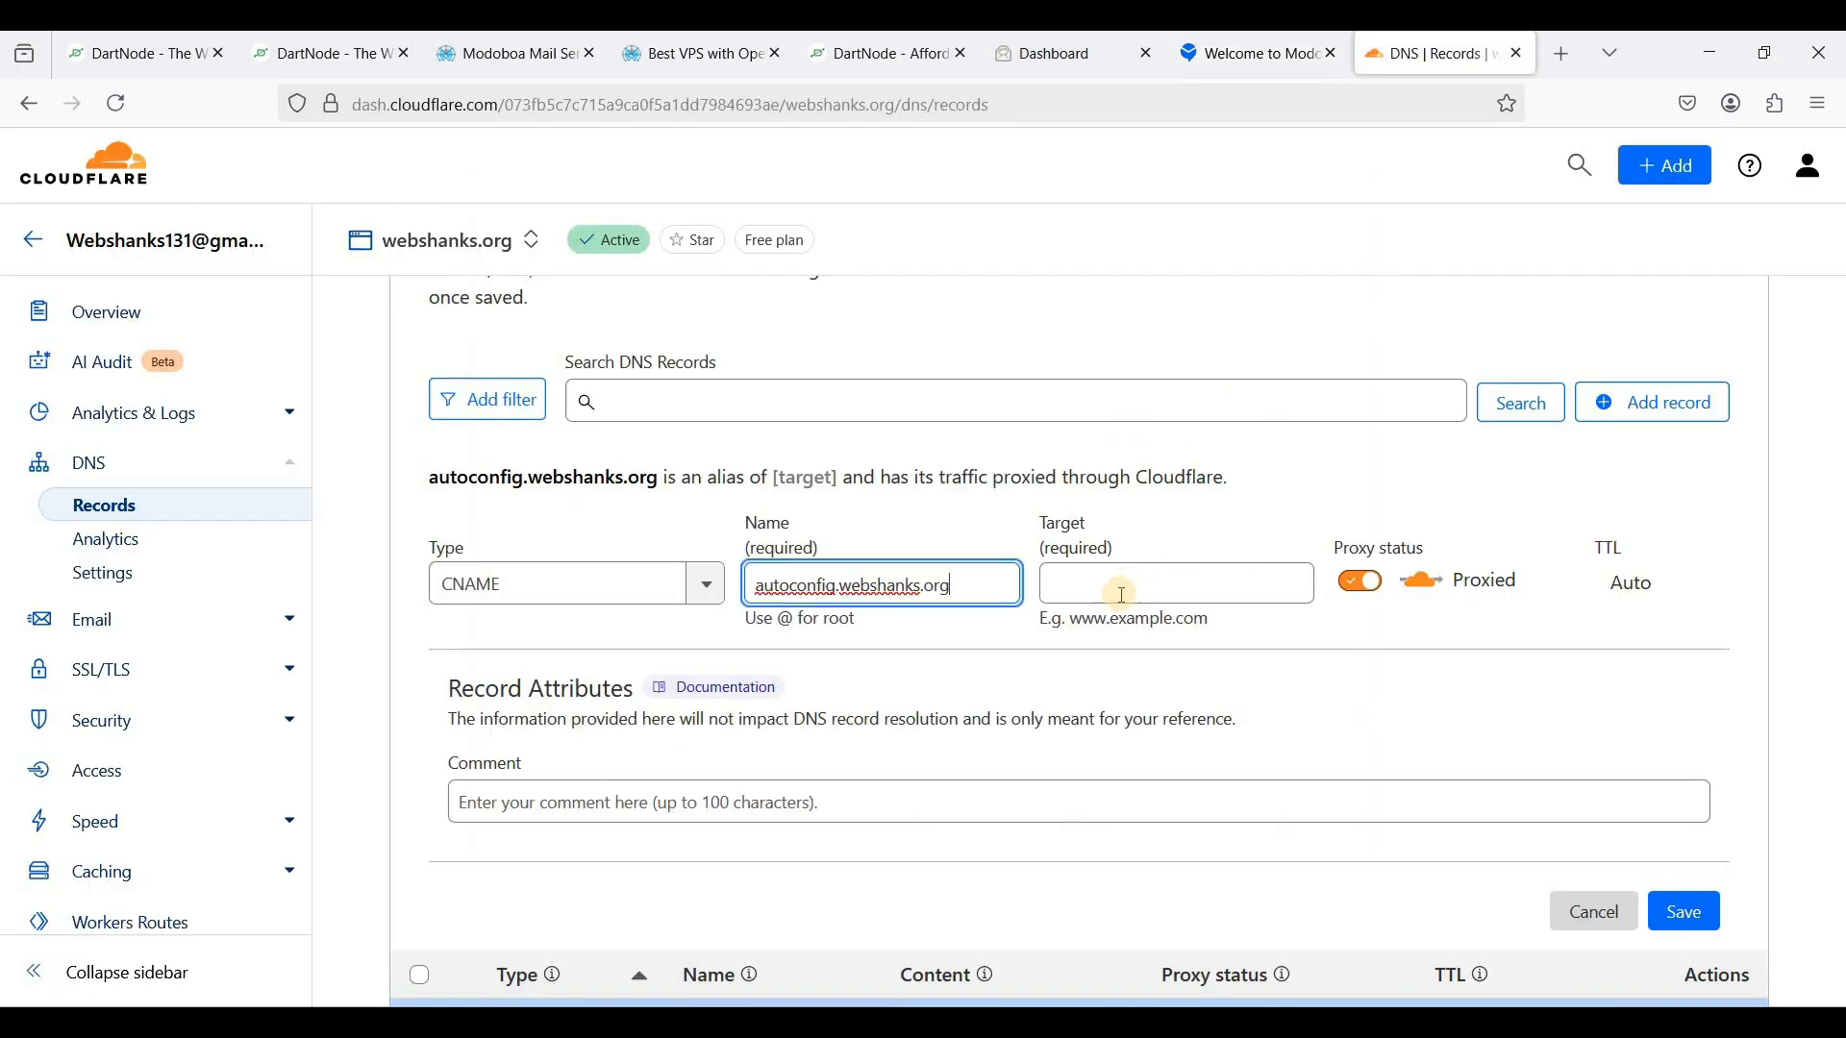
click(1122, 594)
text(mai)
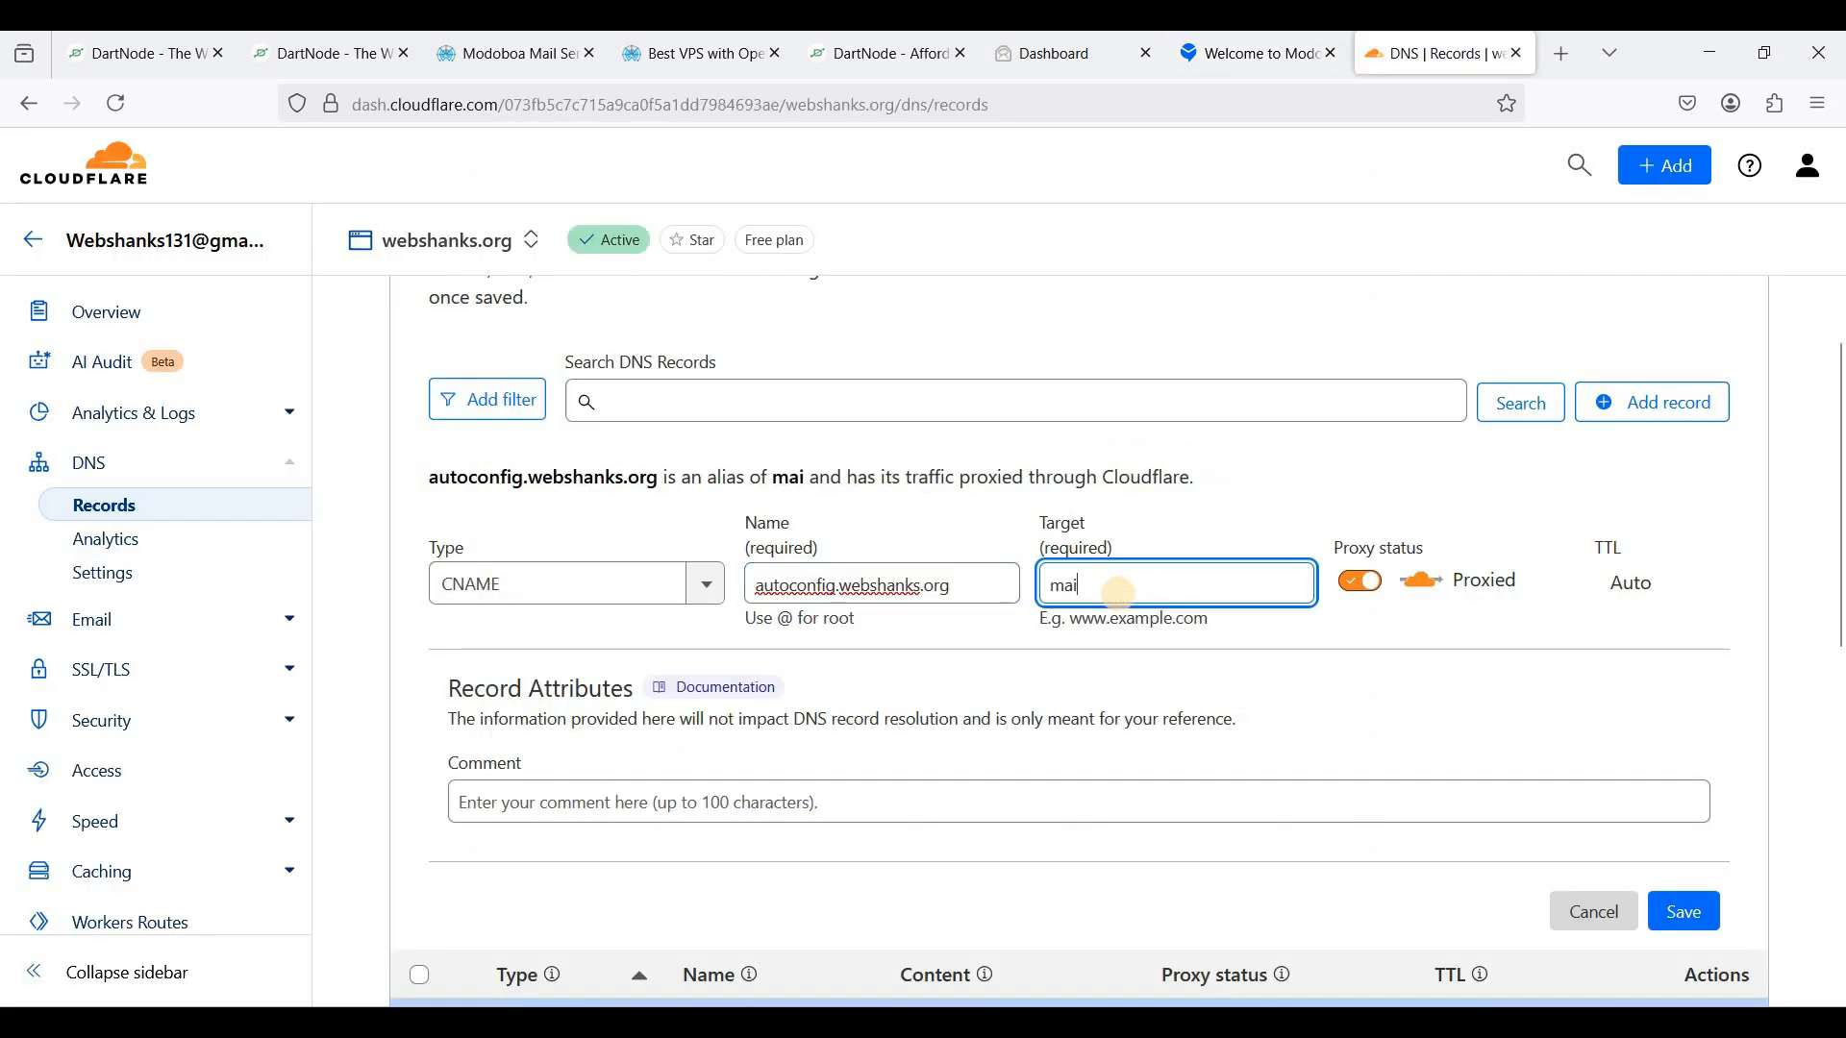
text(l.web)
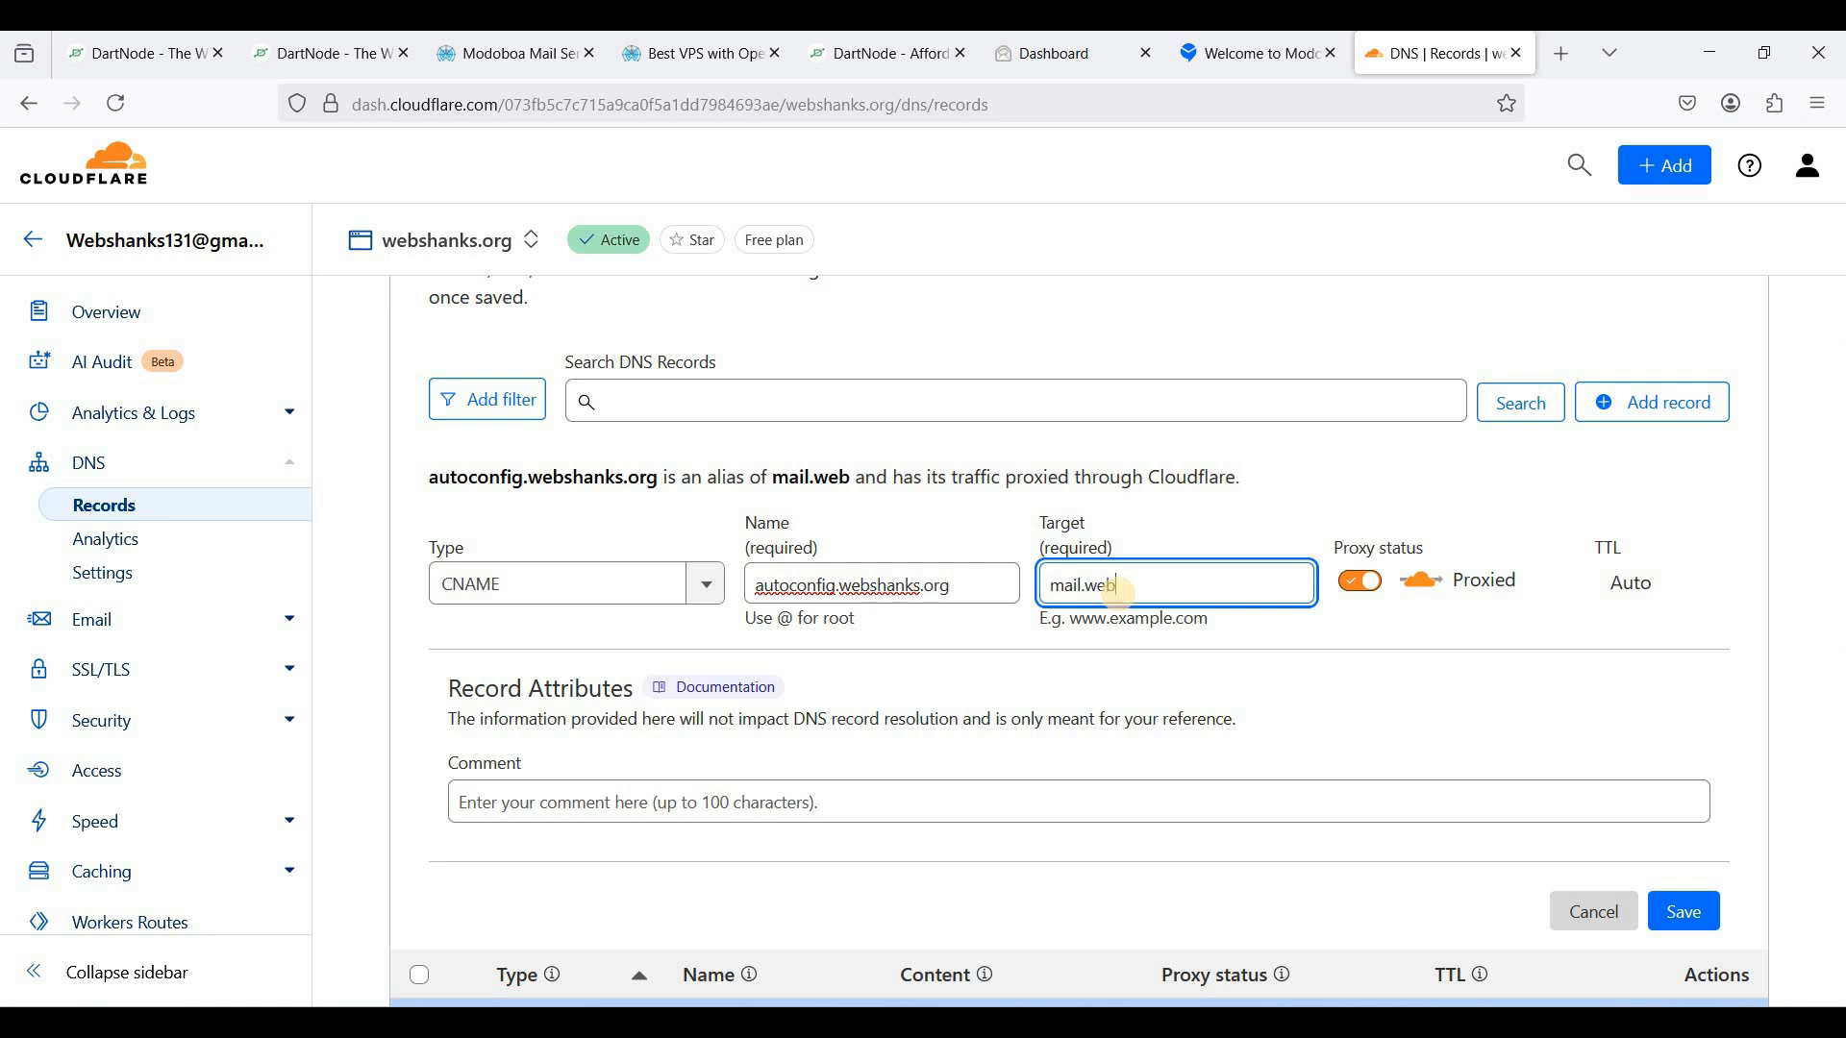
text(shanks.irg)
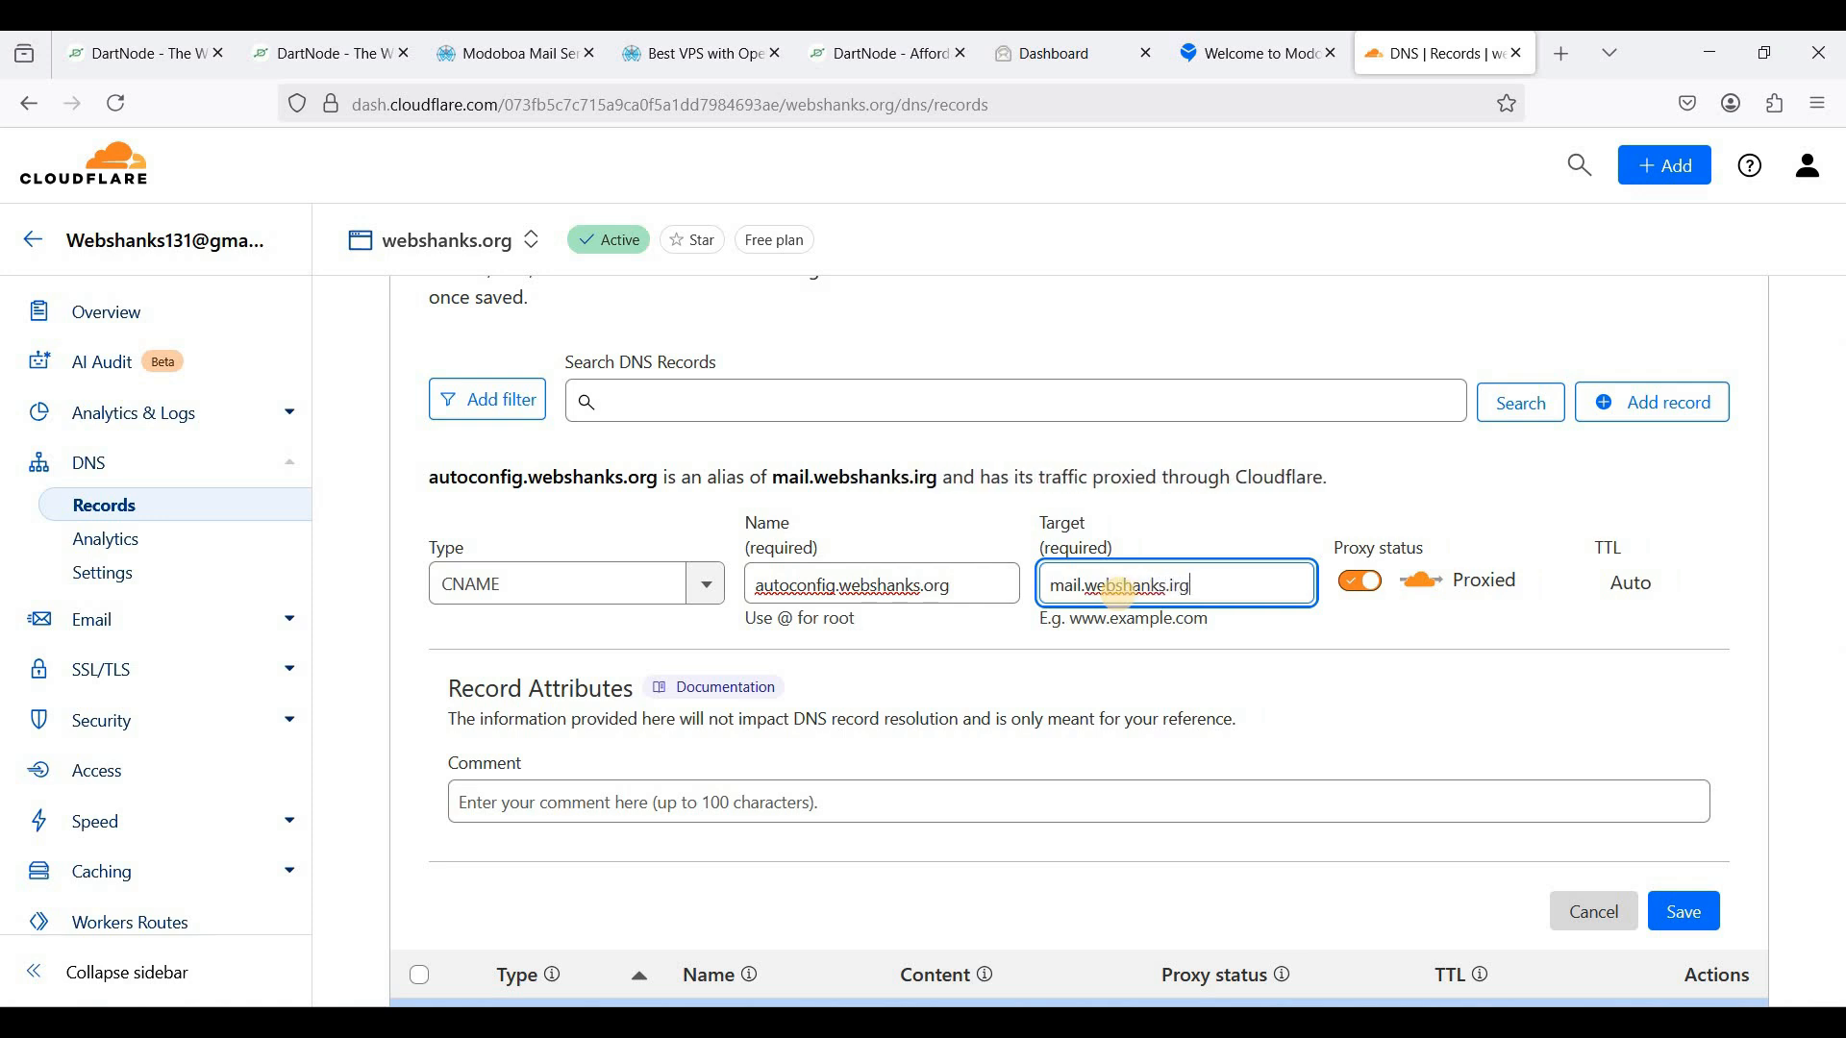
key(BackSpace)
key(BackSpace)
key(BackSpace)
text(org)
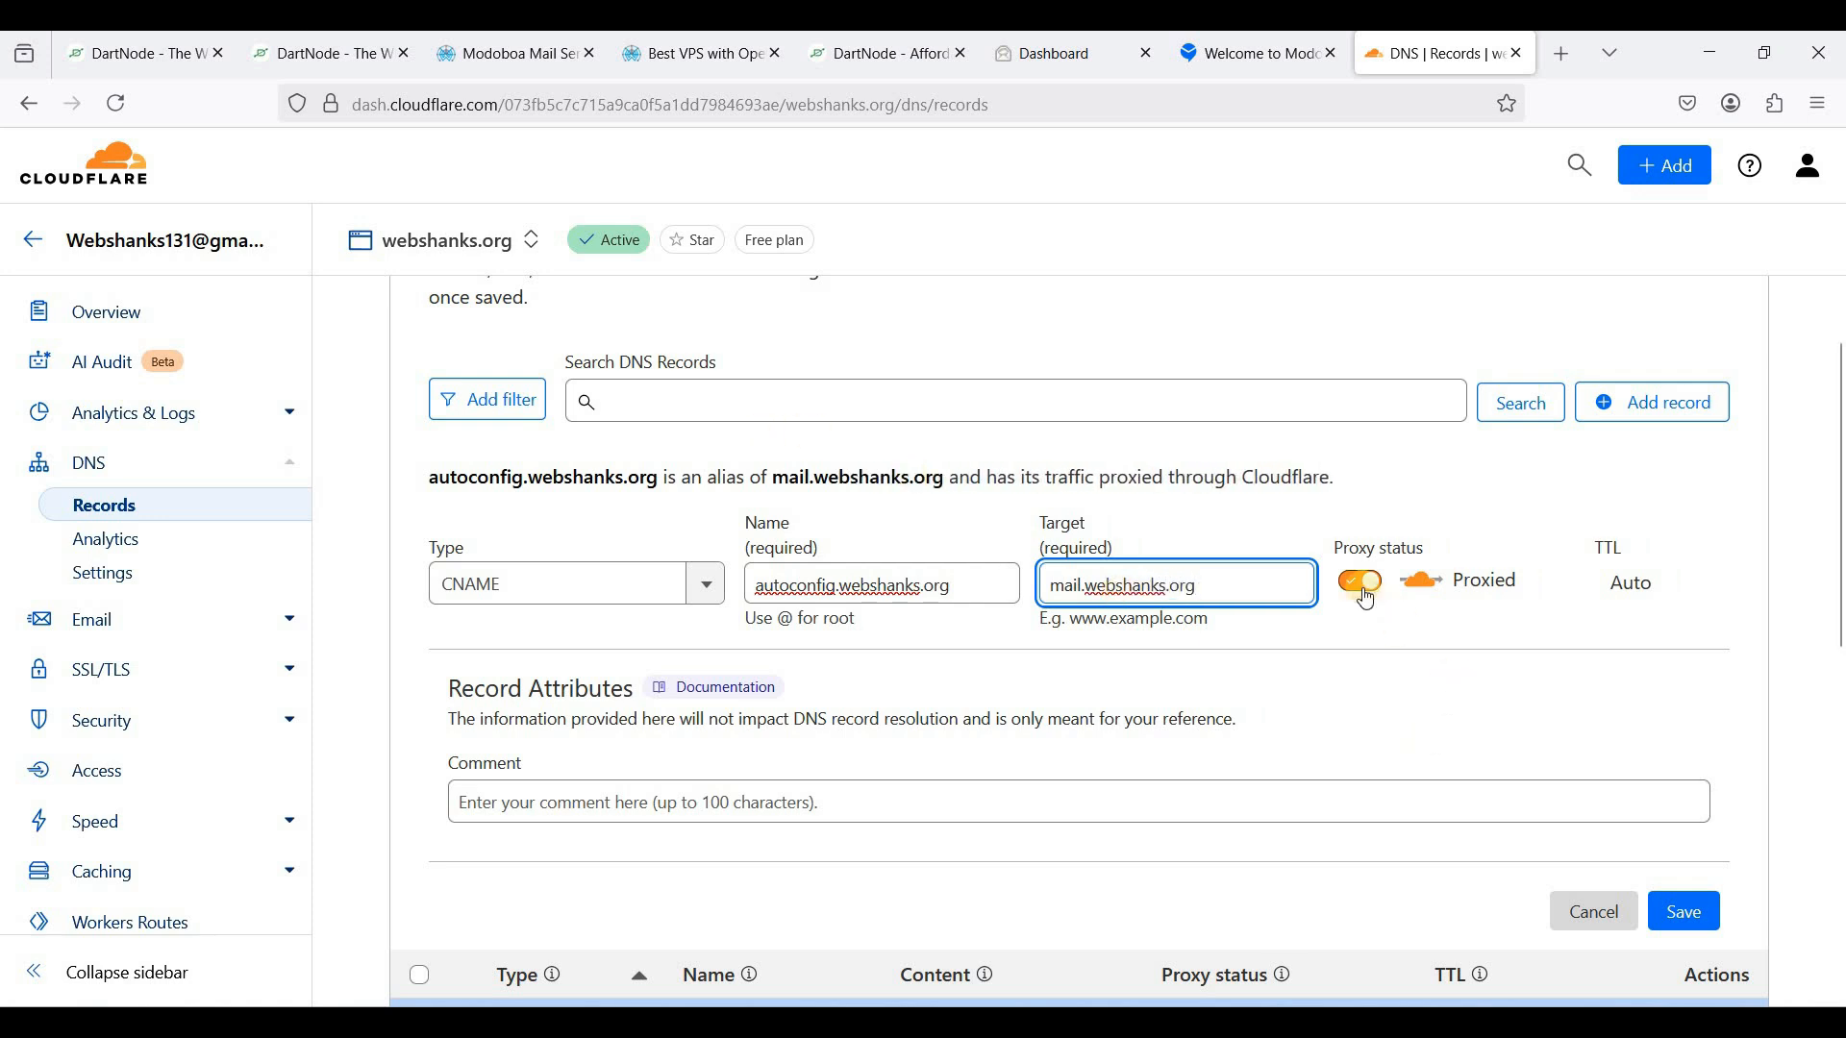
click(1362, 586)
click(1687, 925)
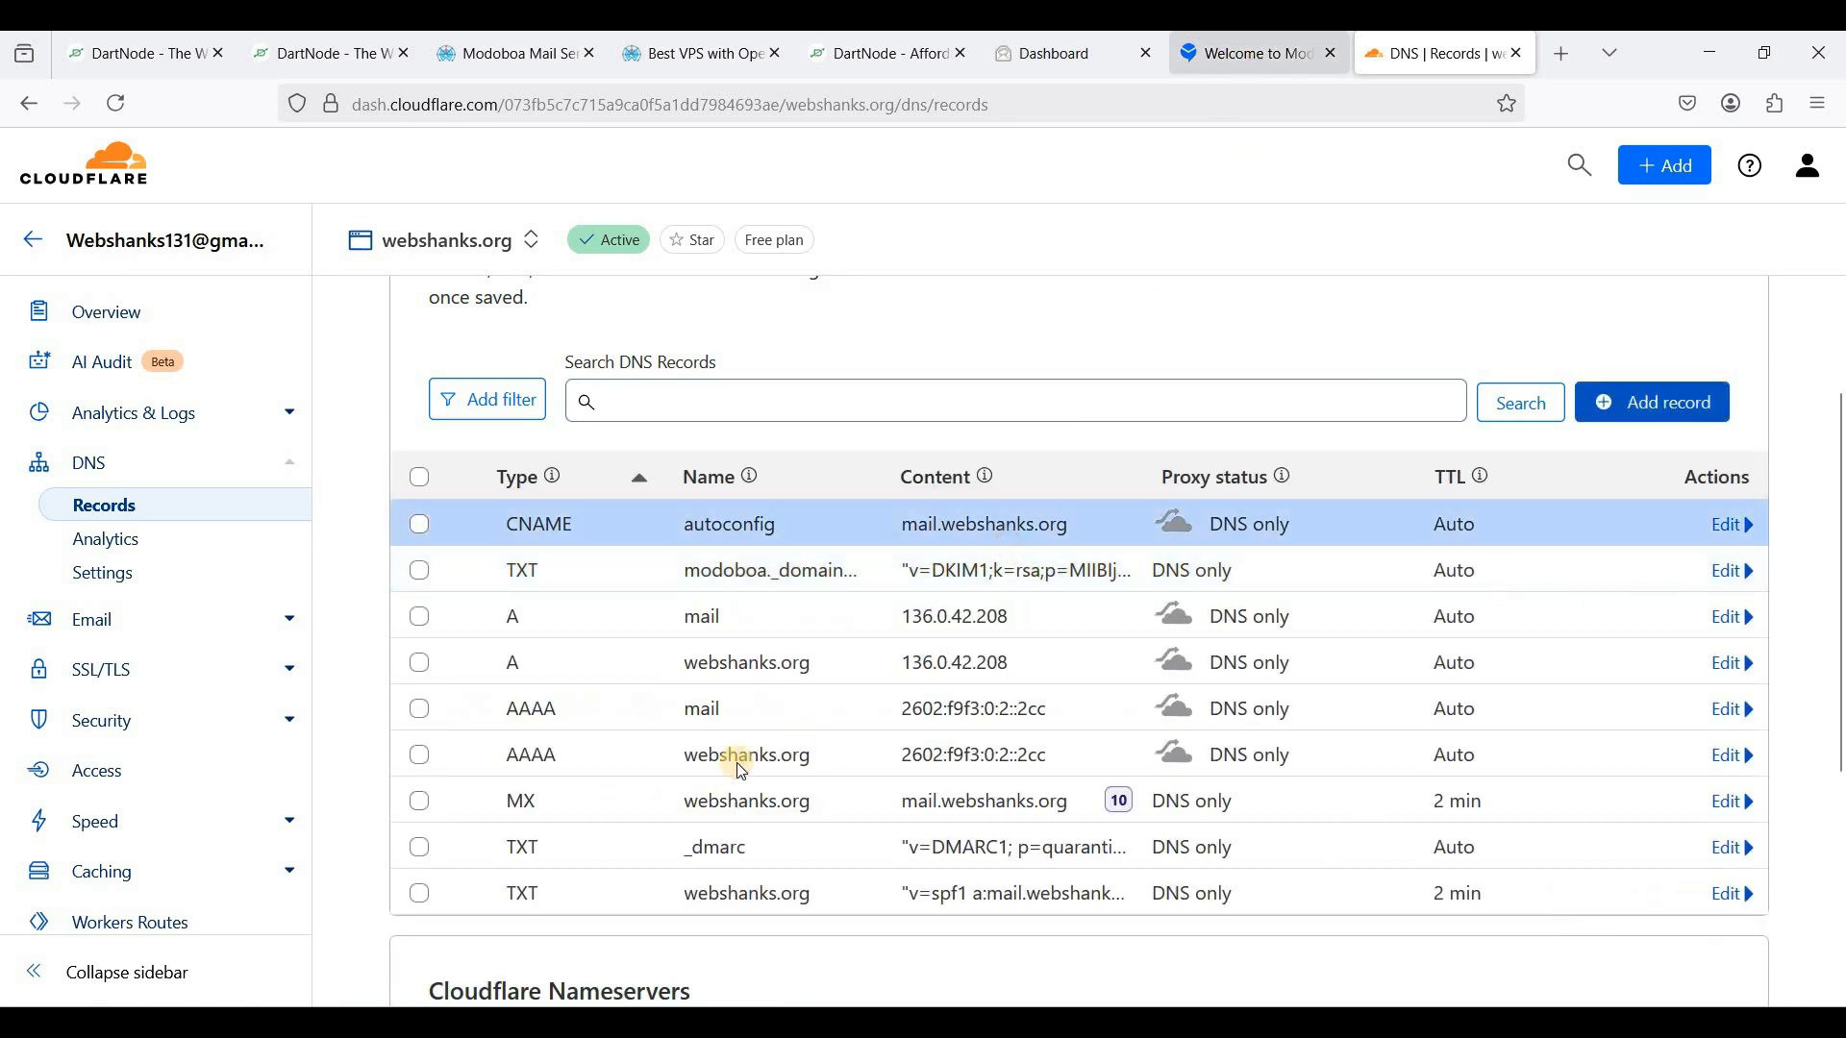
- Add a DNS-only CNAME record autodiscover.webshanks.org pointing to mail.webshanks.org
click(1243, 62)
drag(510, 827, 800, 824)
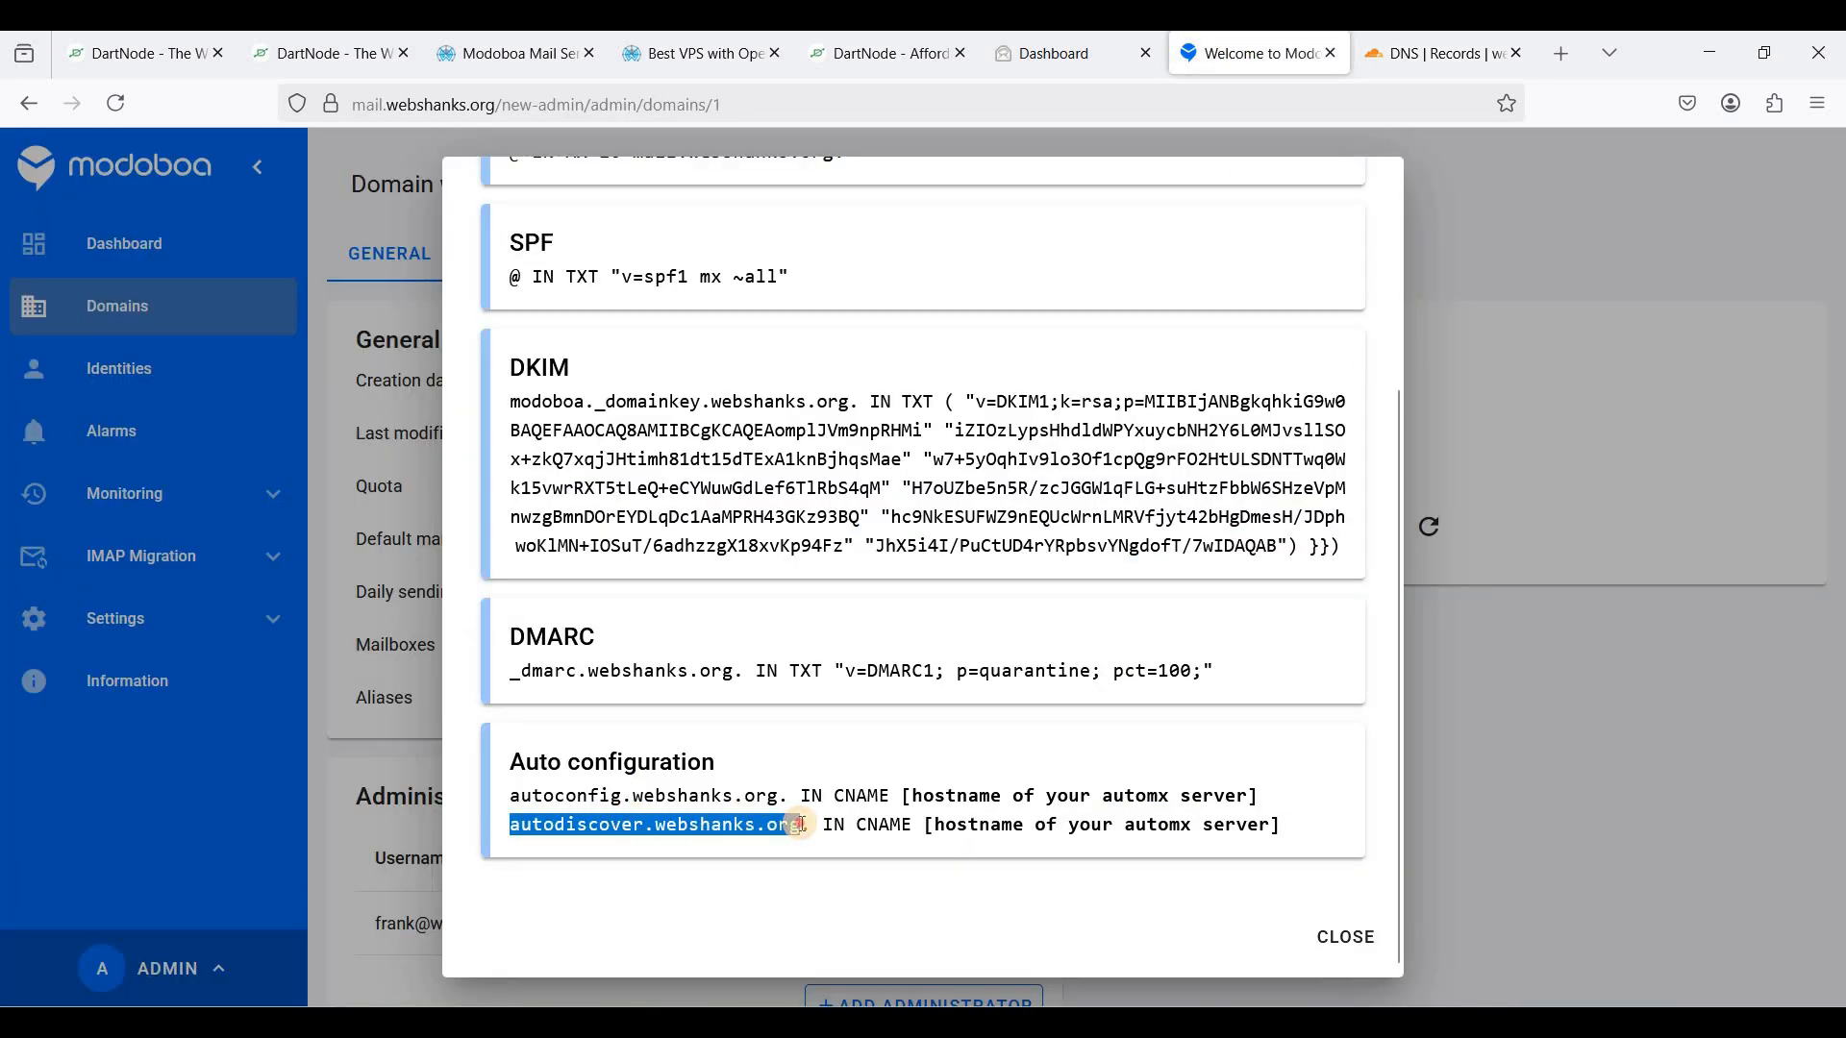
click(1434, 56)
click(1687, 404)
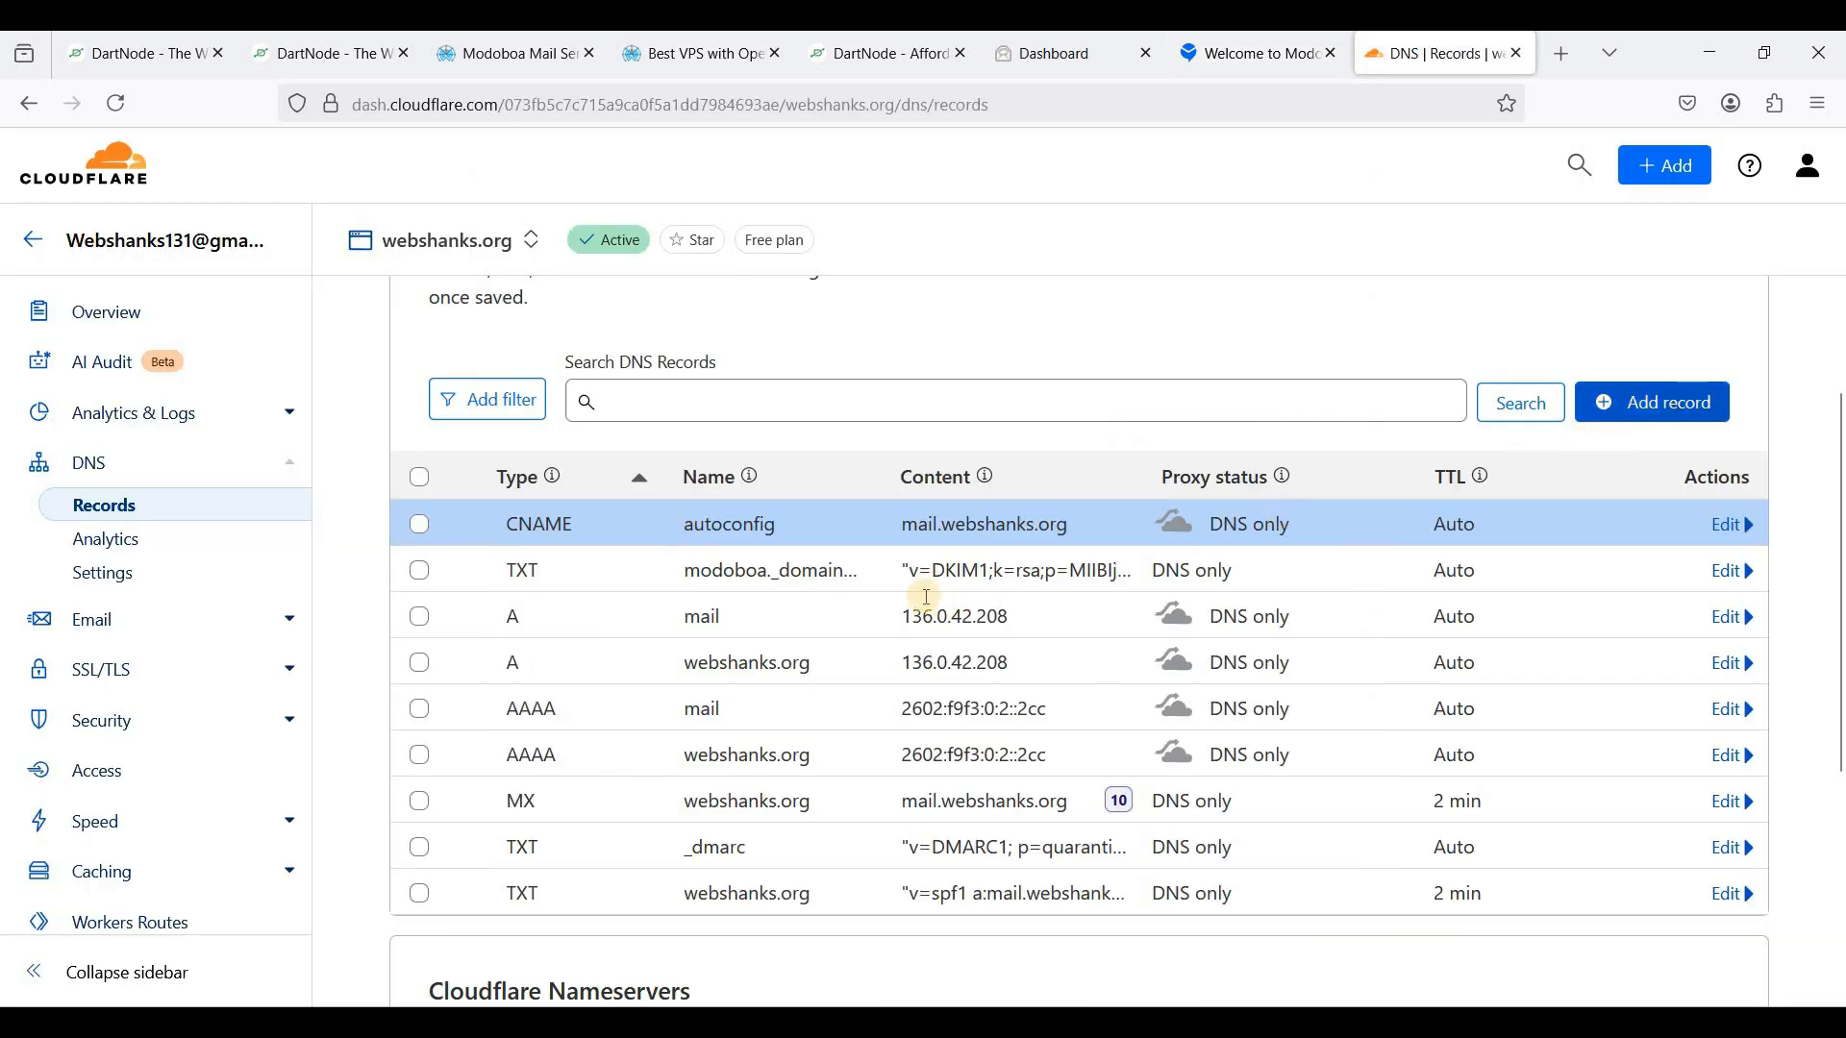
click(430, 579)
text(cn)
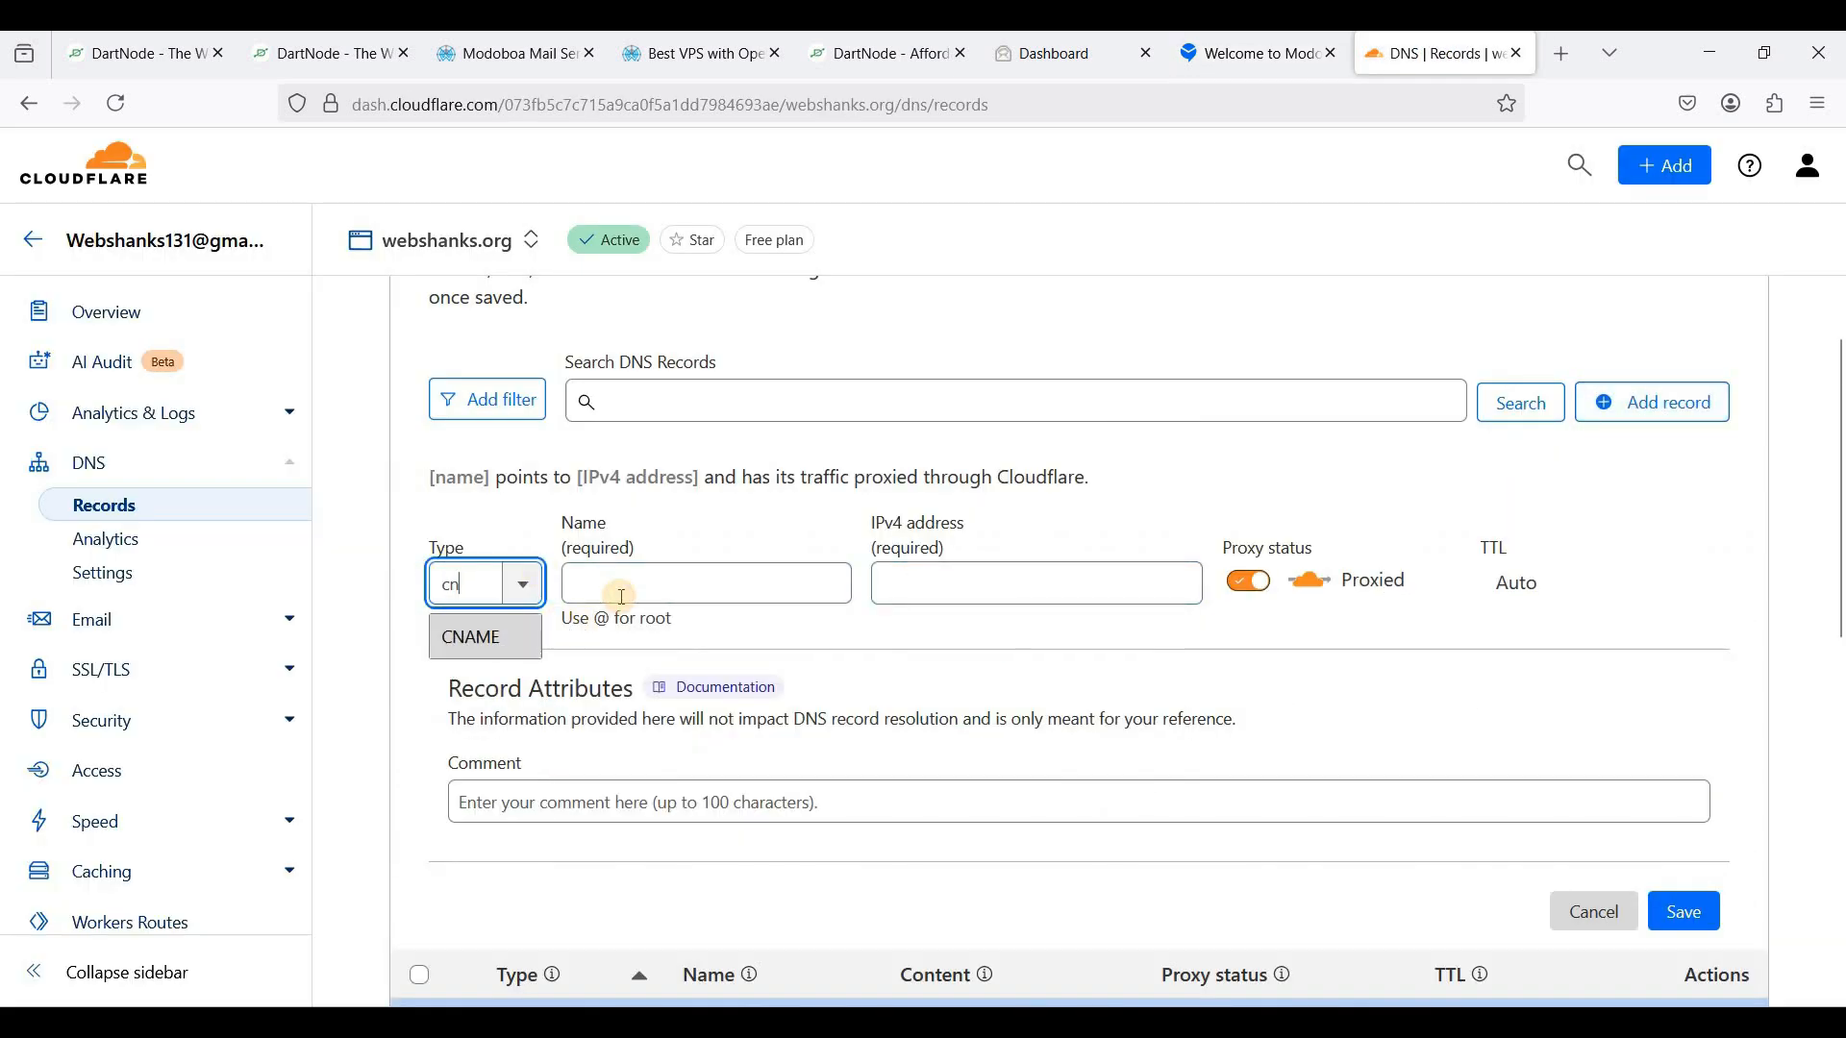
key(Return)
click(828, 588)
key(ctrl+v)
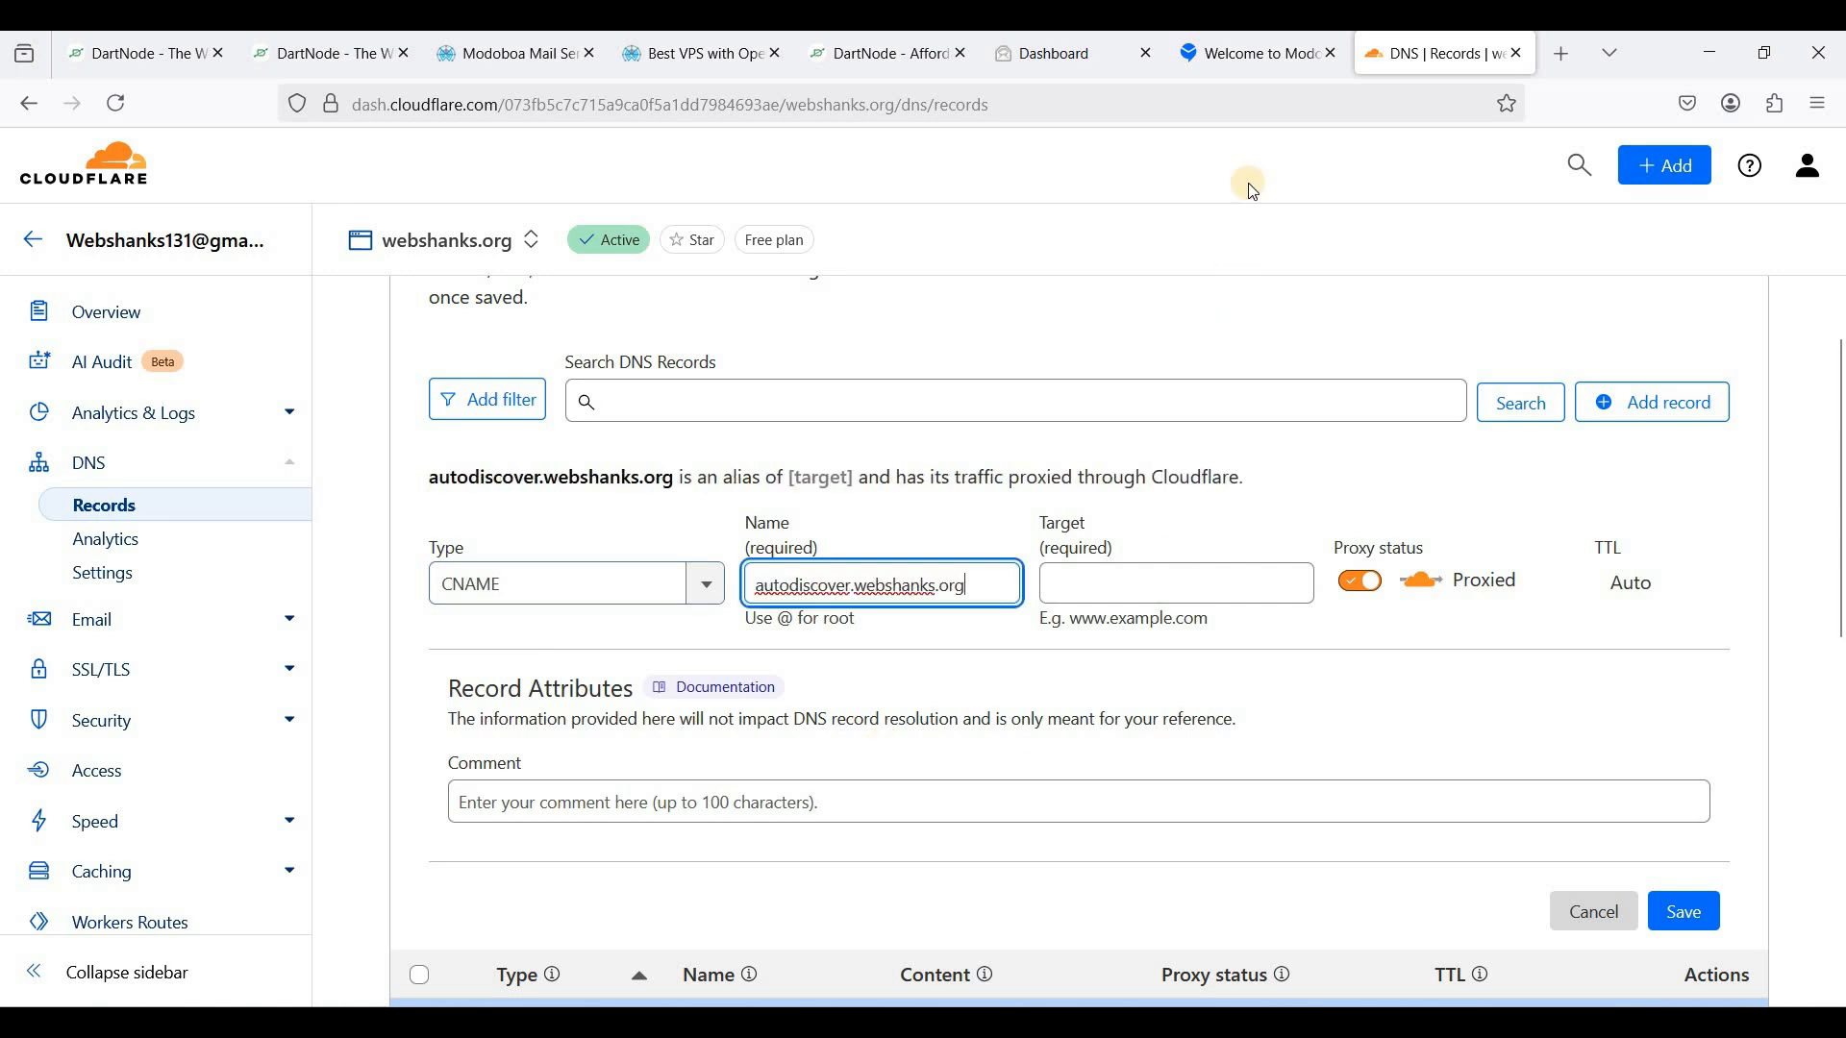
key(ctrl+Page_Up)
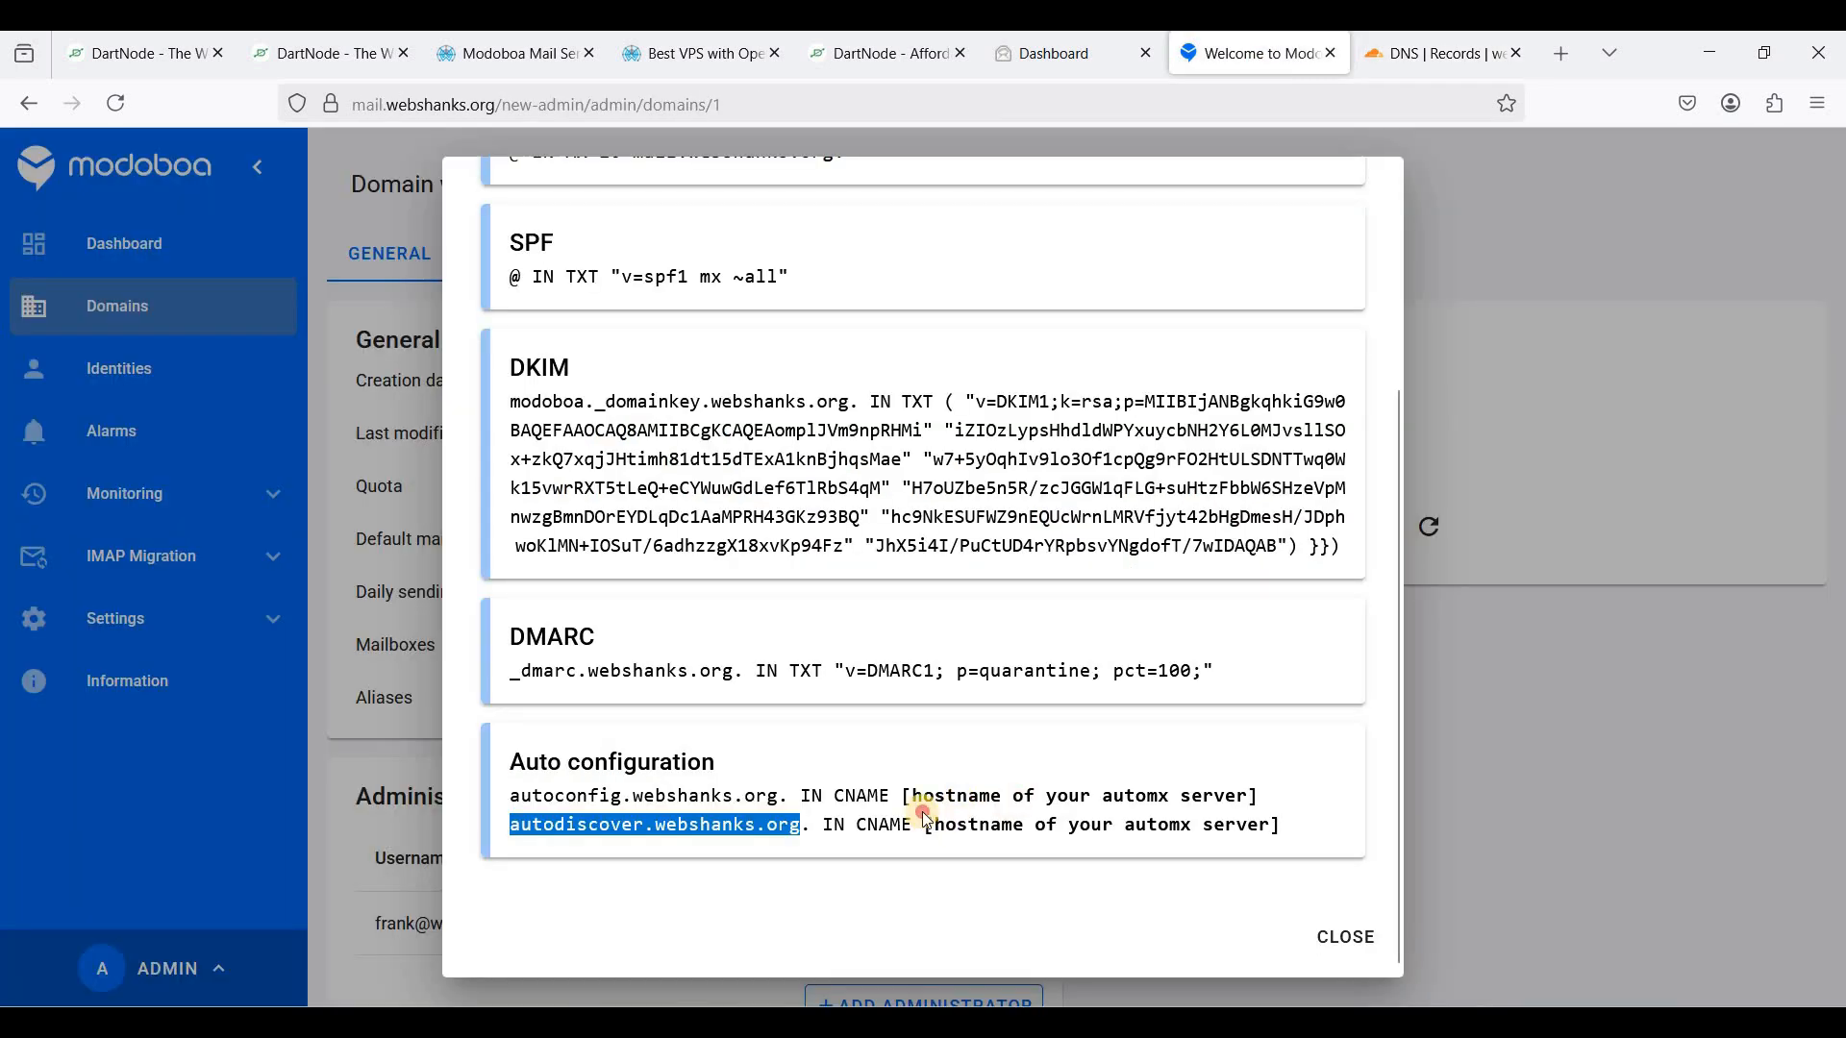
drag(923, 825, 1081, 795)
click(1442, 67)
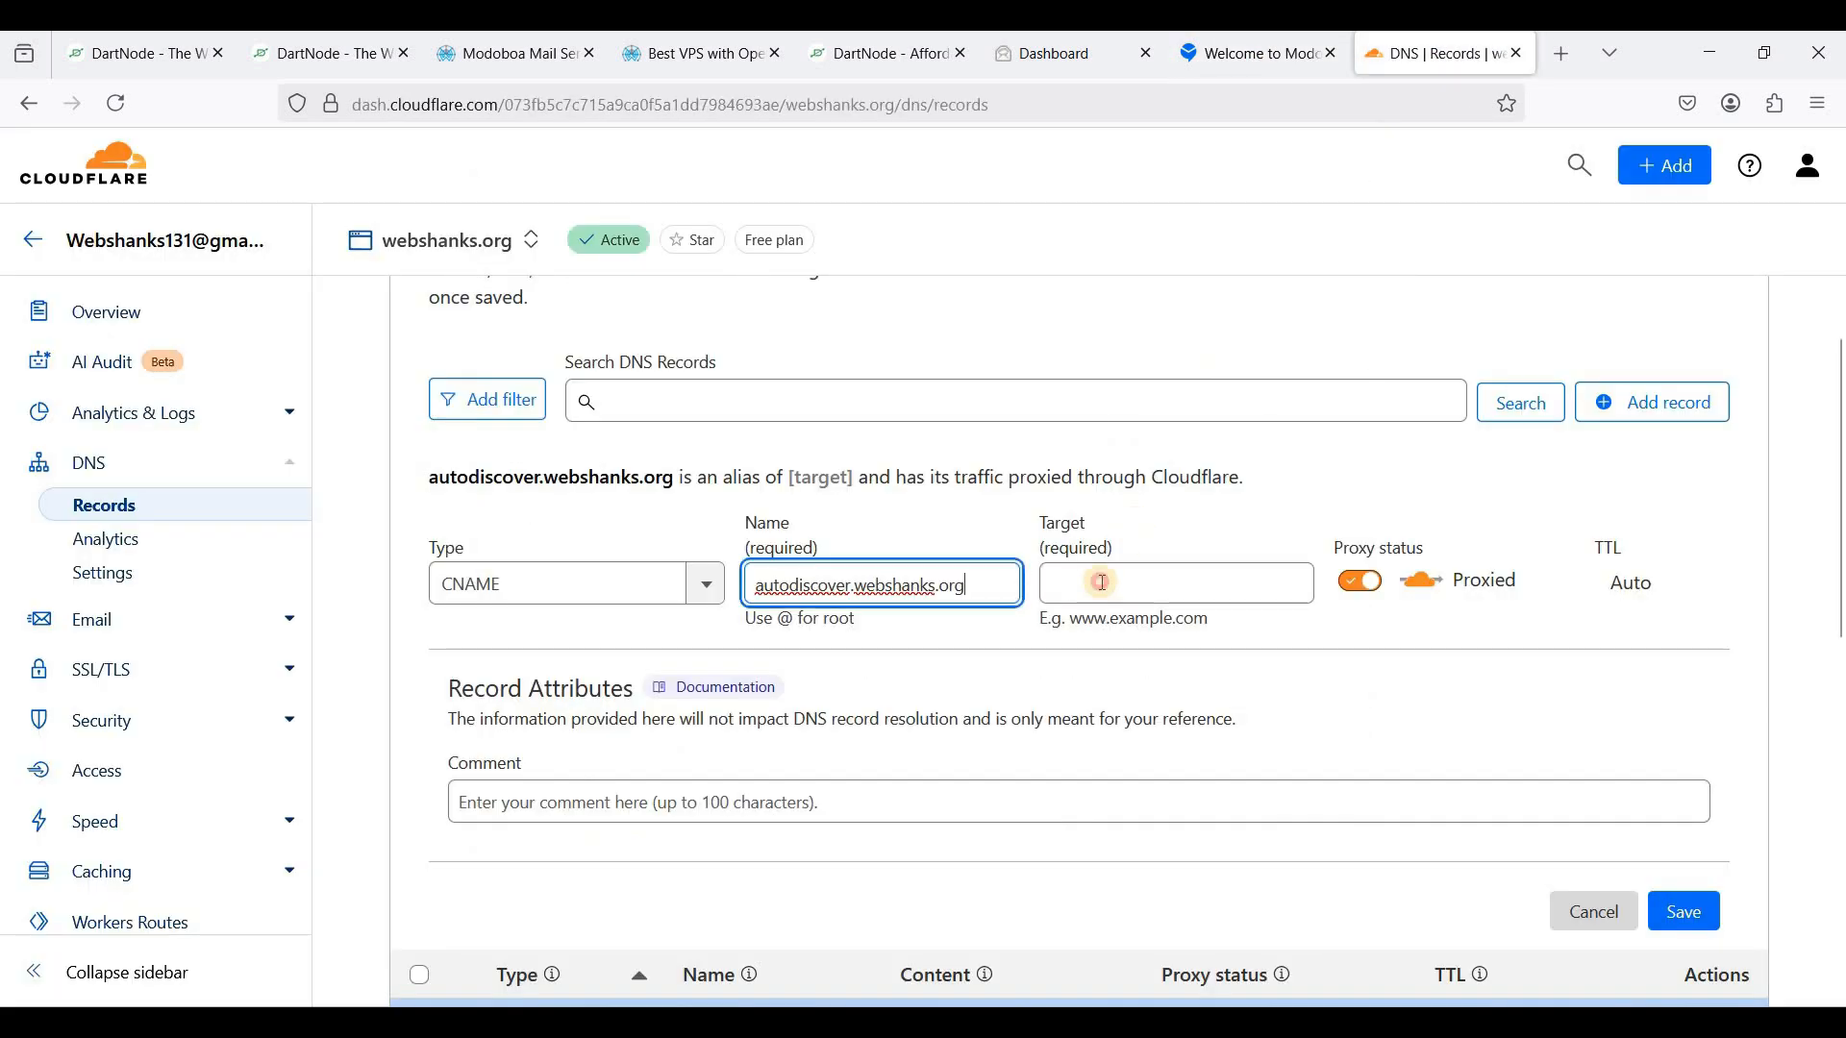
click(1099, 582)
text(mail.)
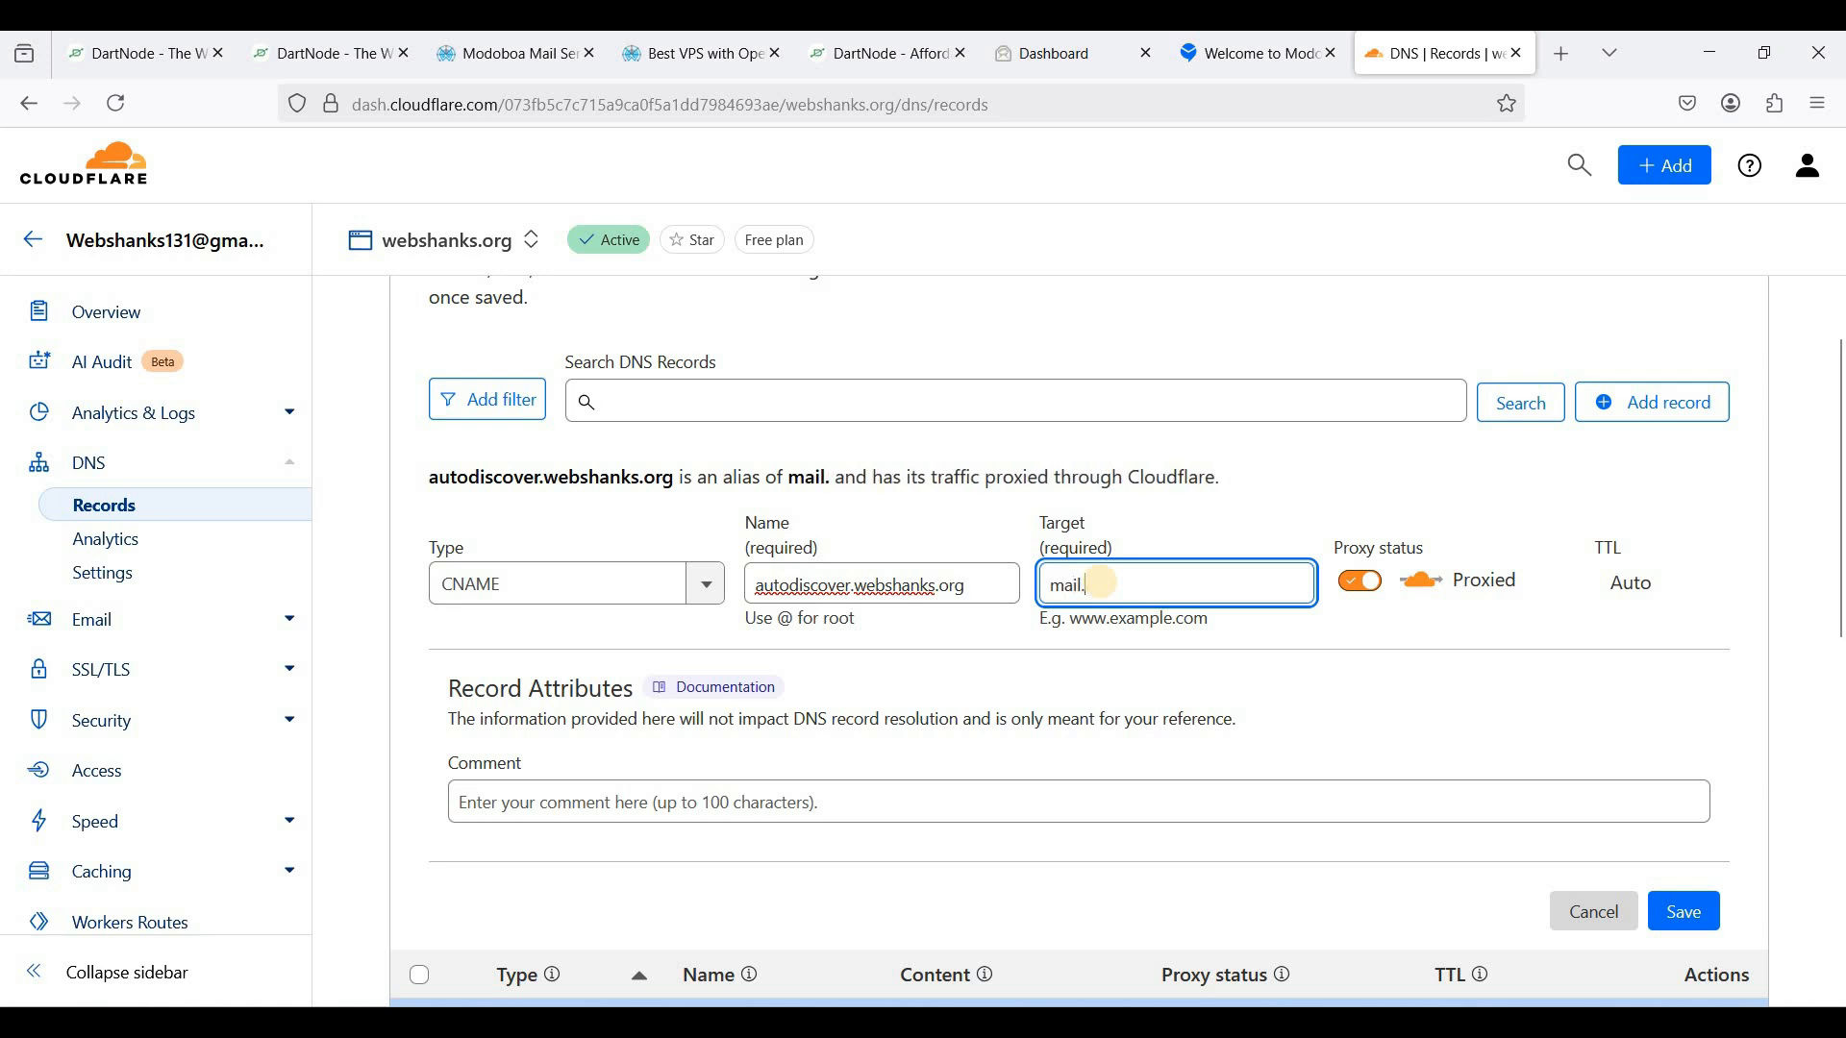
text(webshanks.org)
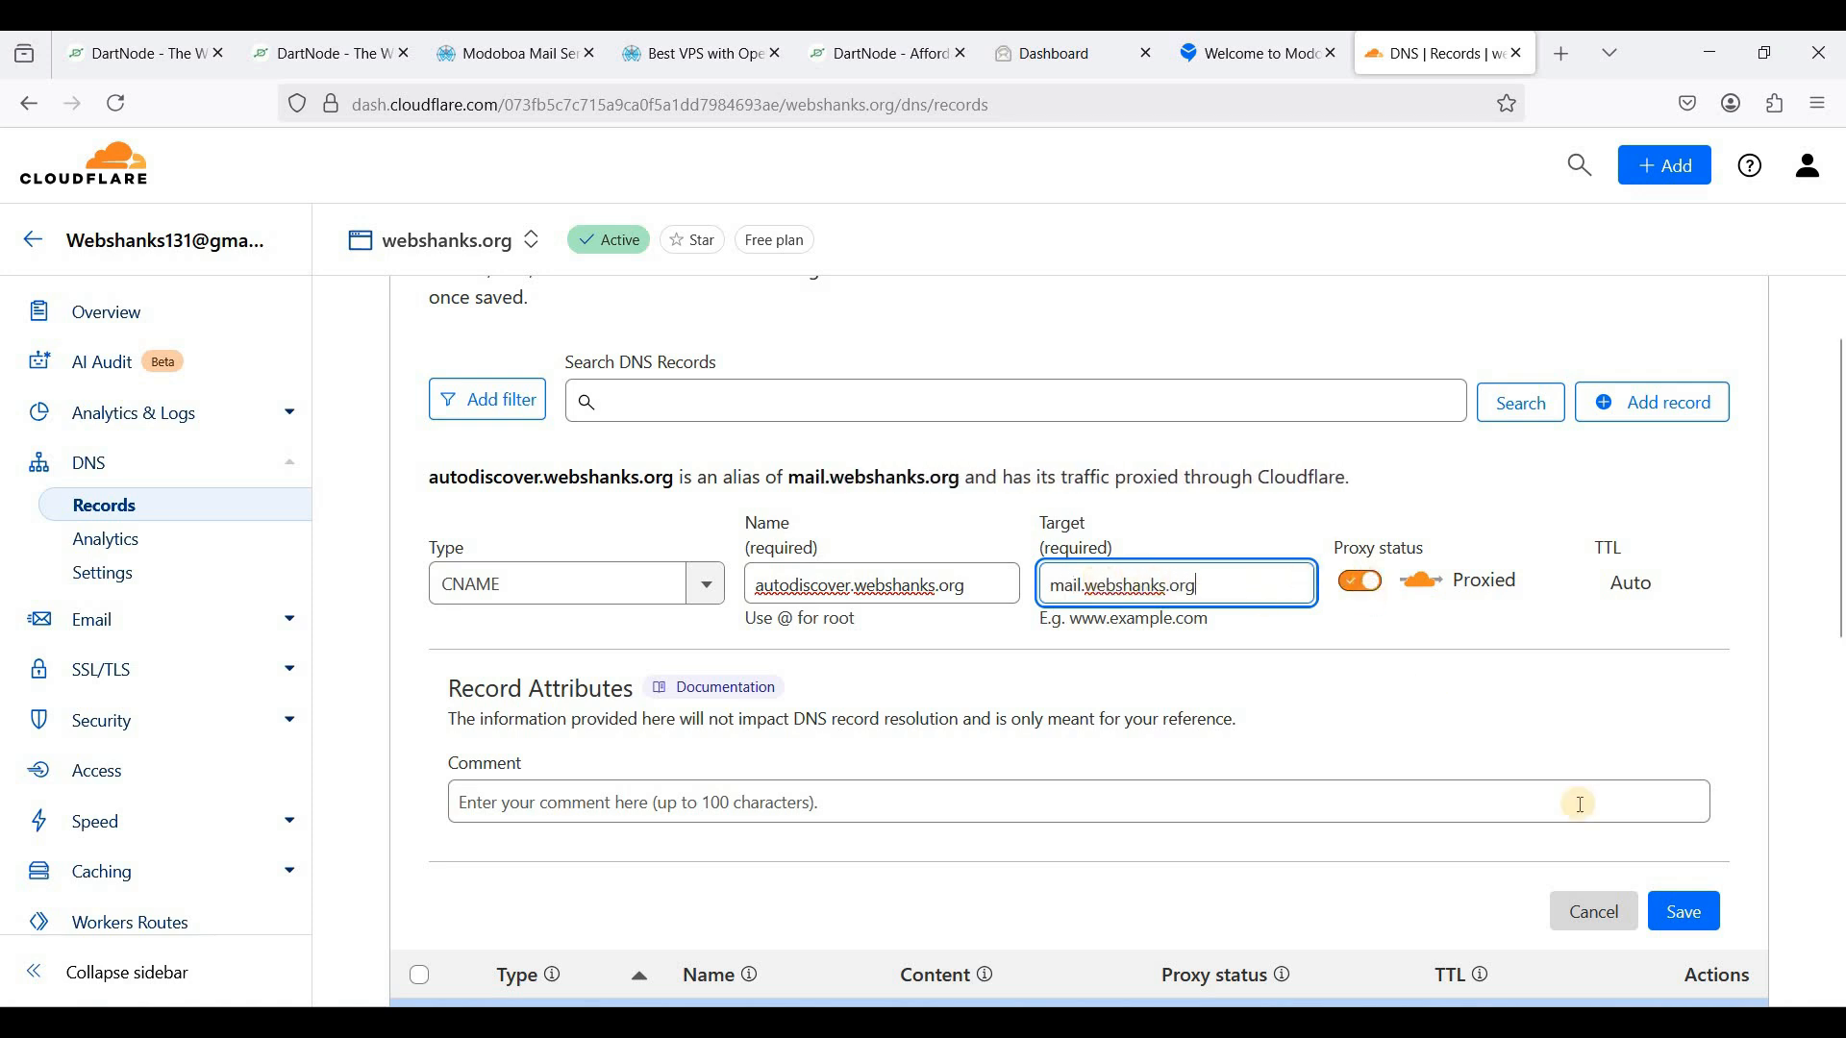
click(1375, 597)
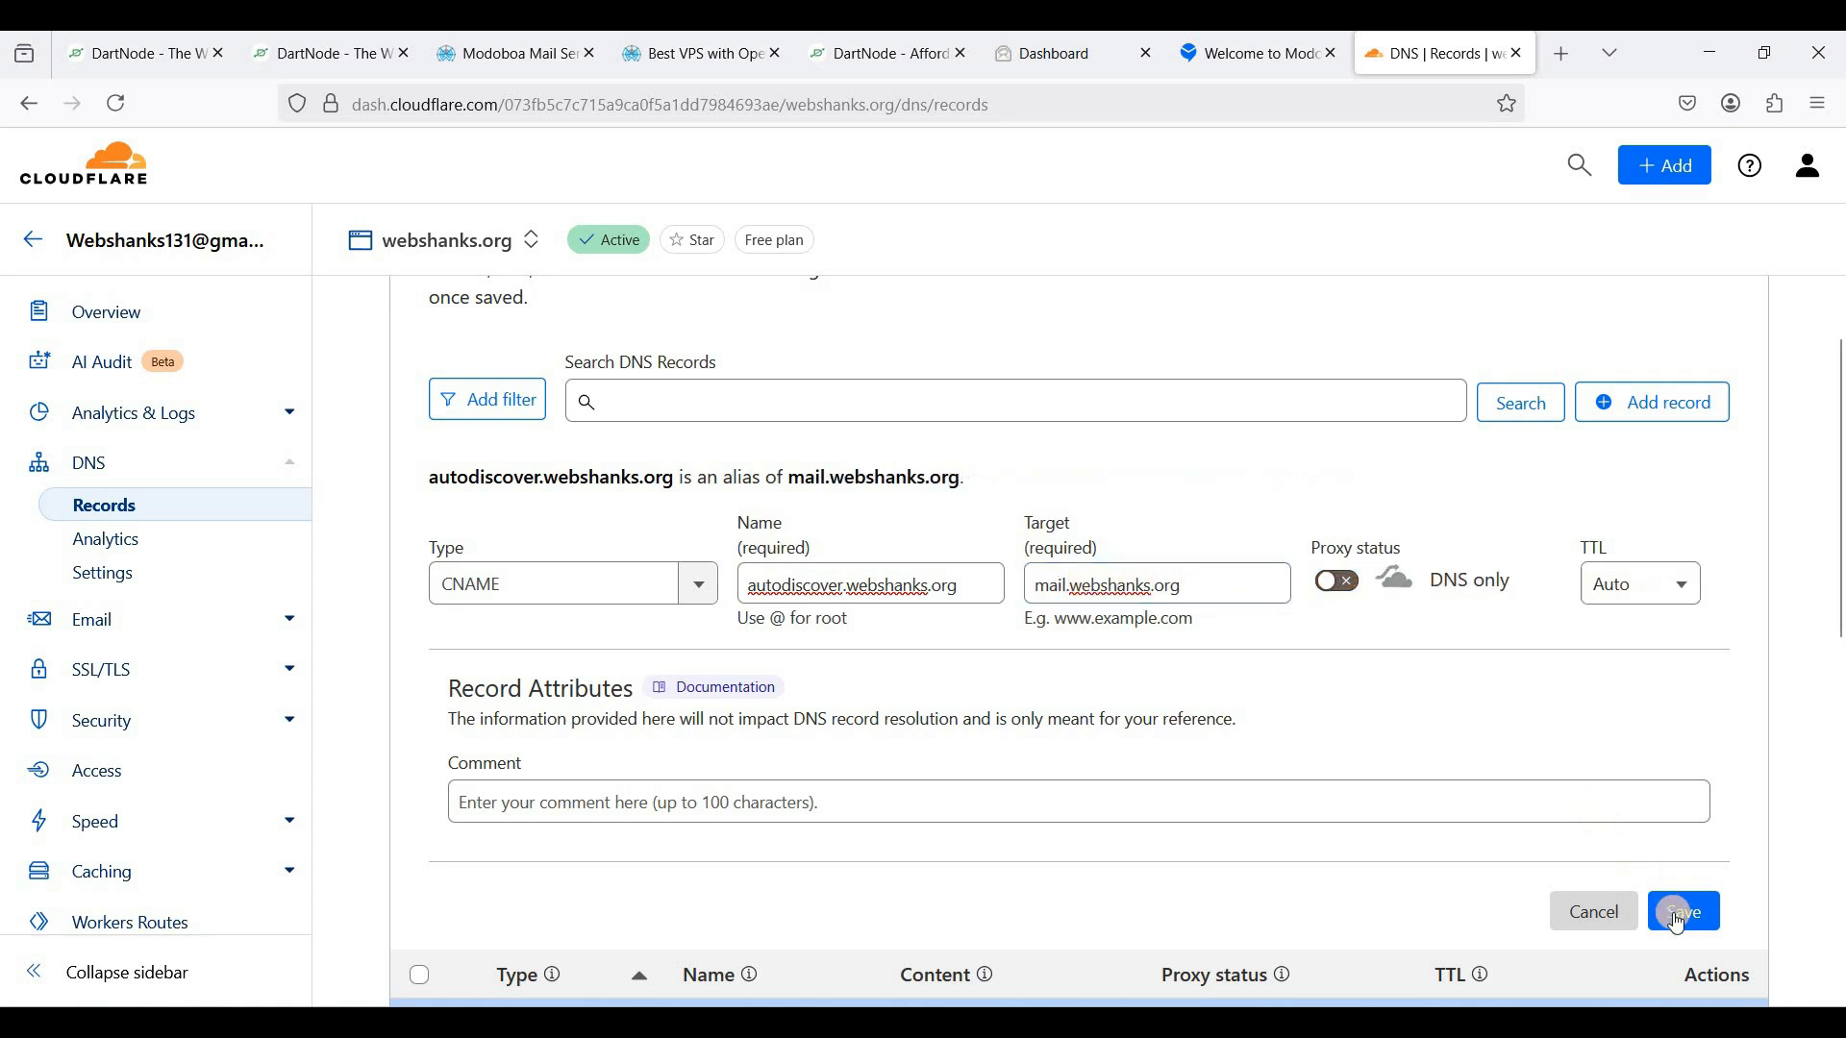
click(1684, 912)
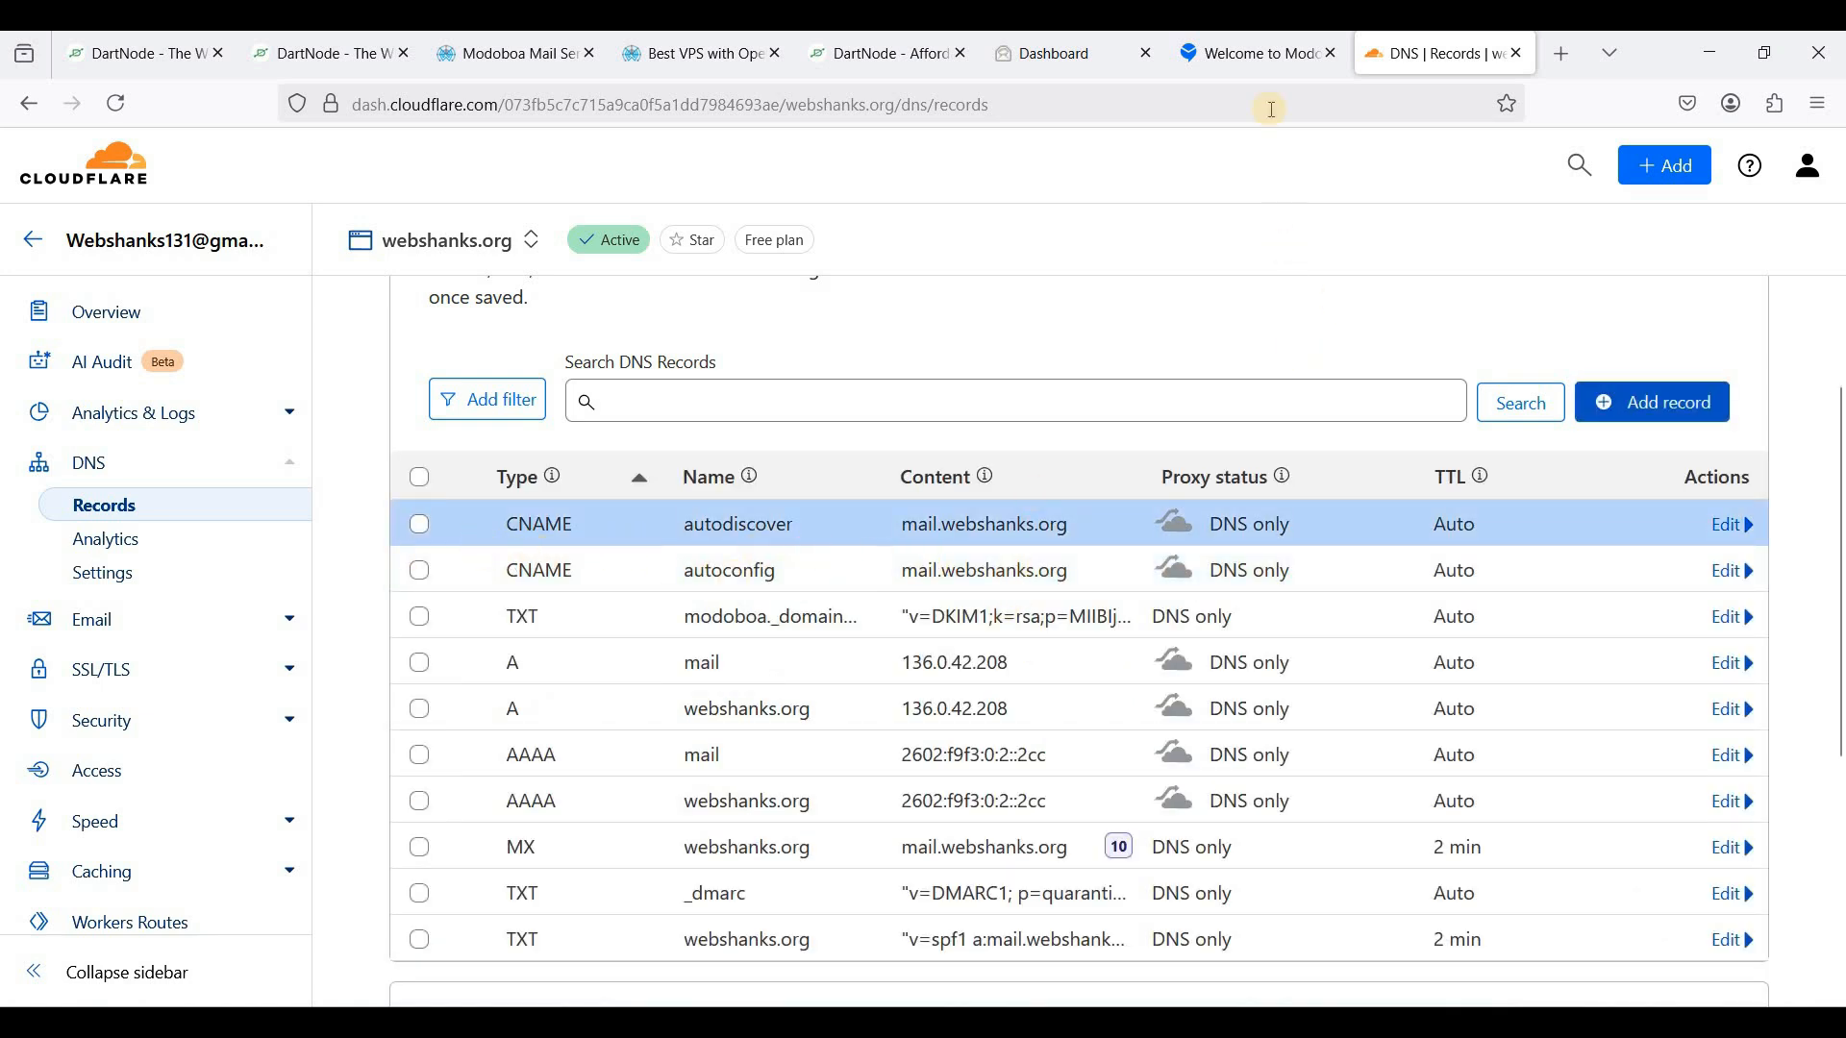
- Close the DNS configuration dialog and compare the domain page with the saved Cloudflare records
click(1250, 53)
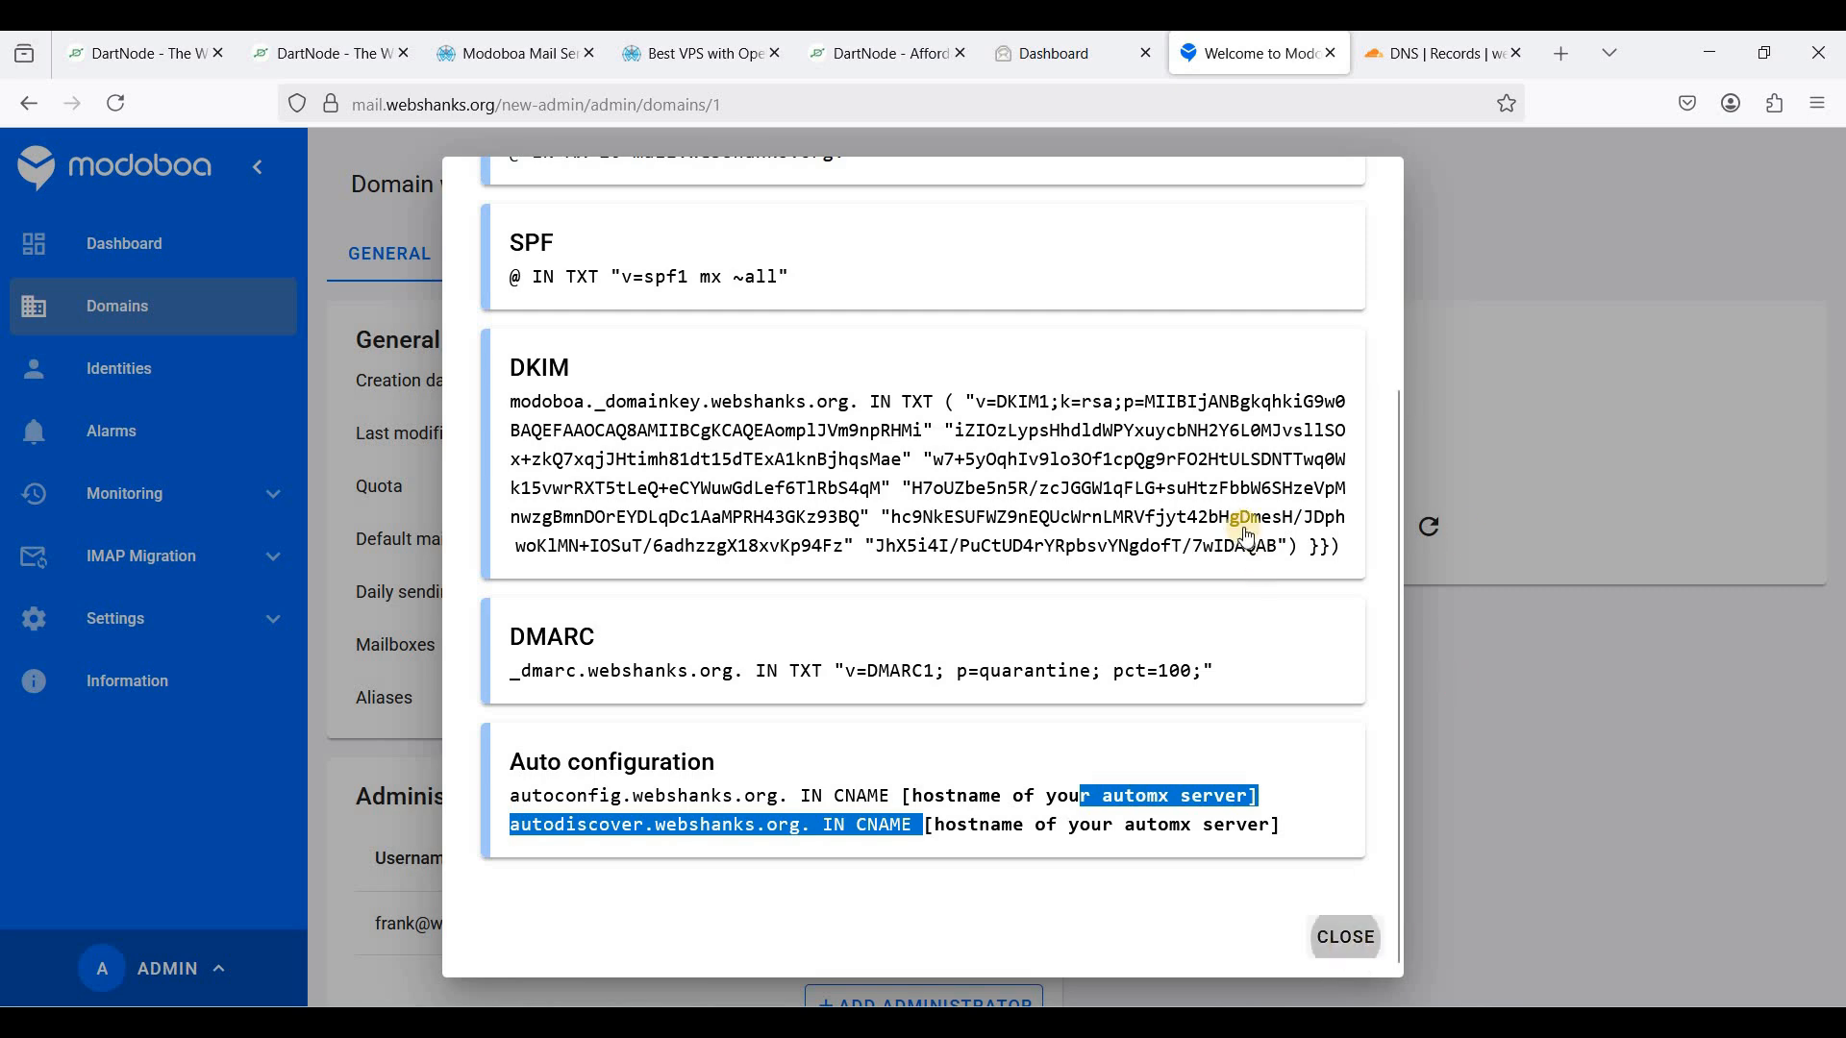
click(1346, 976)
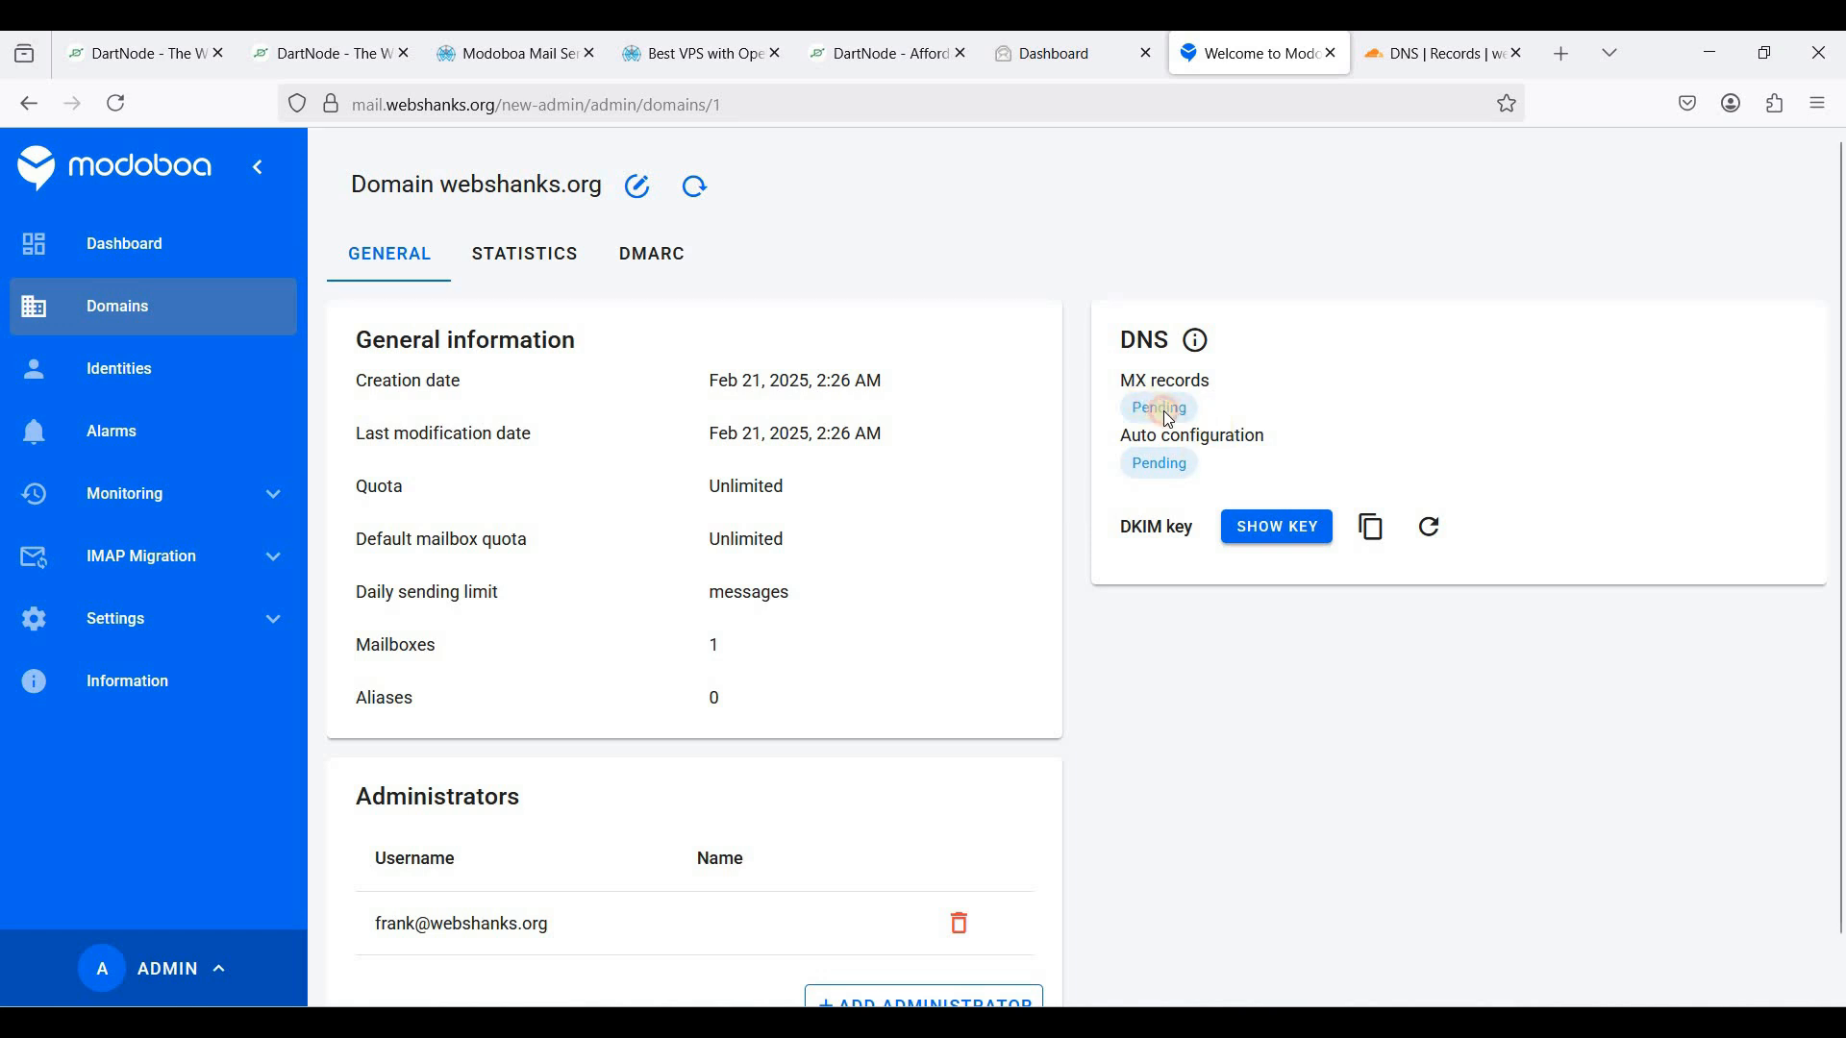
click(1274, 302)
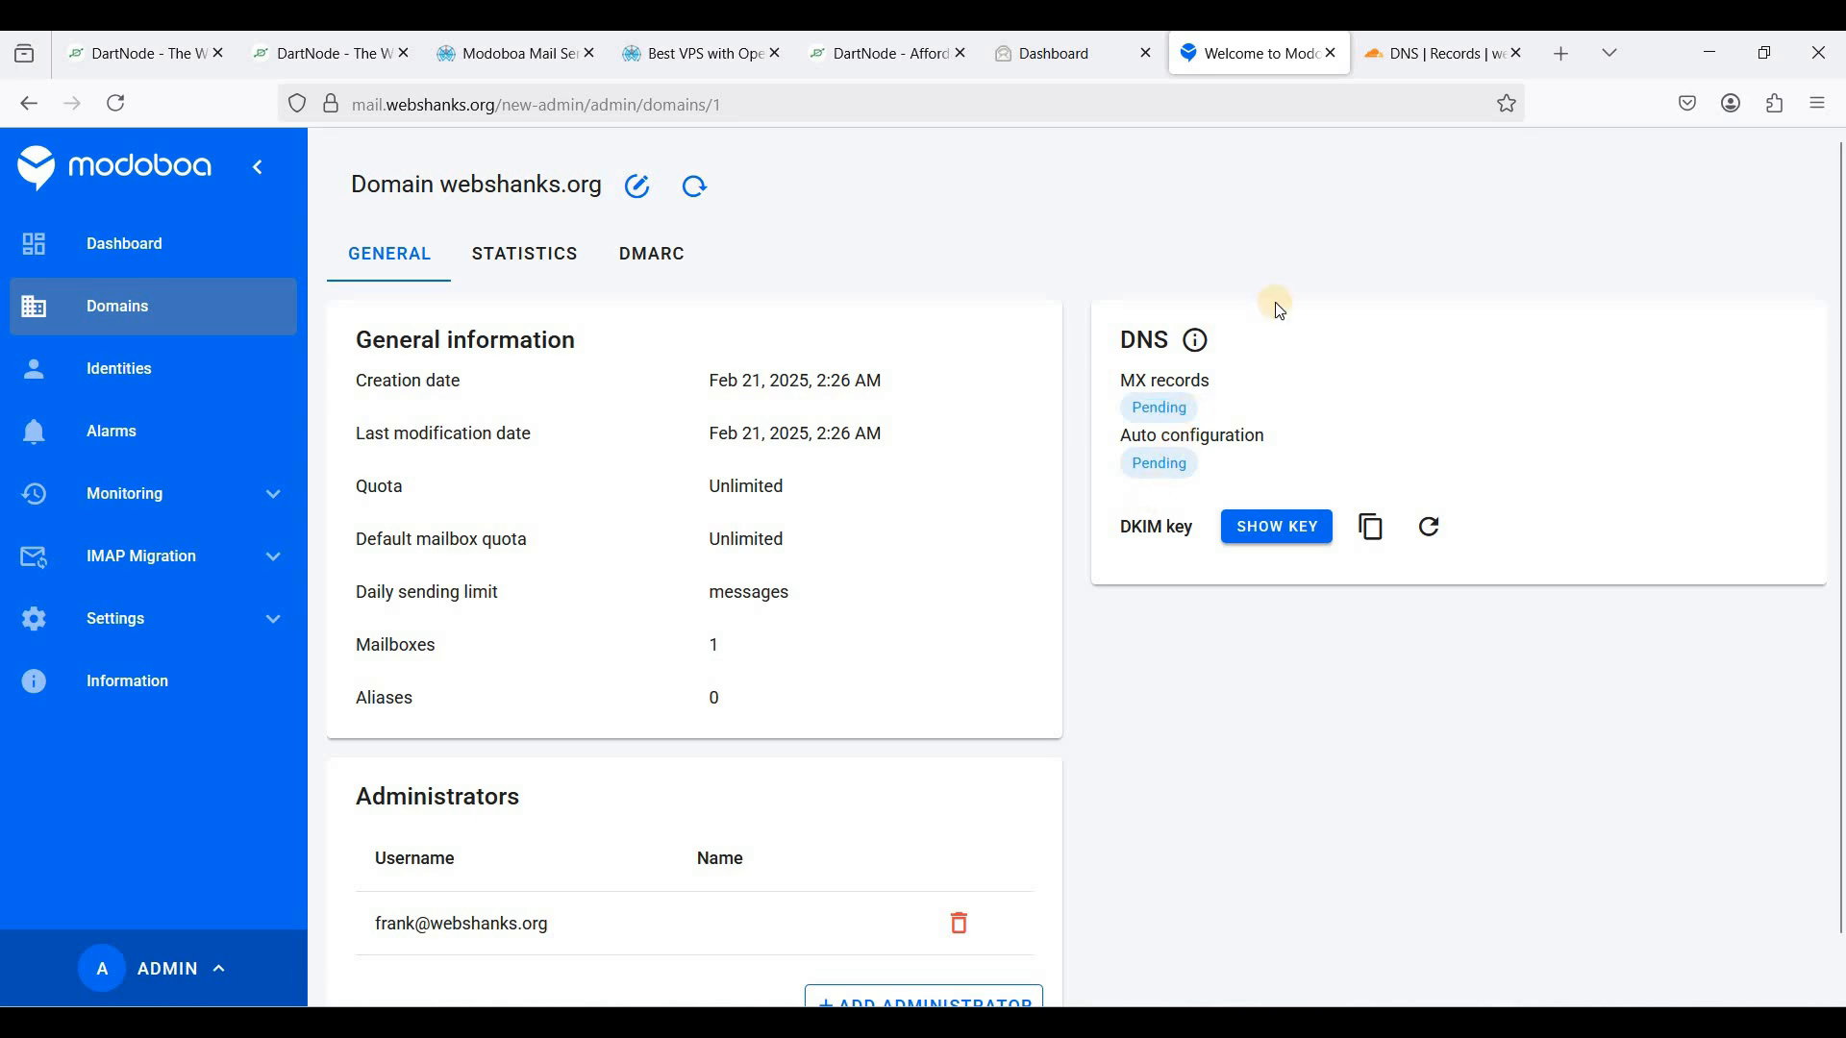
click(1415, 73)
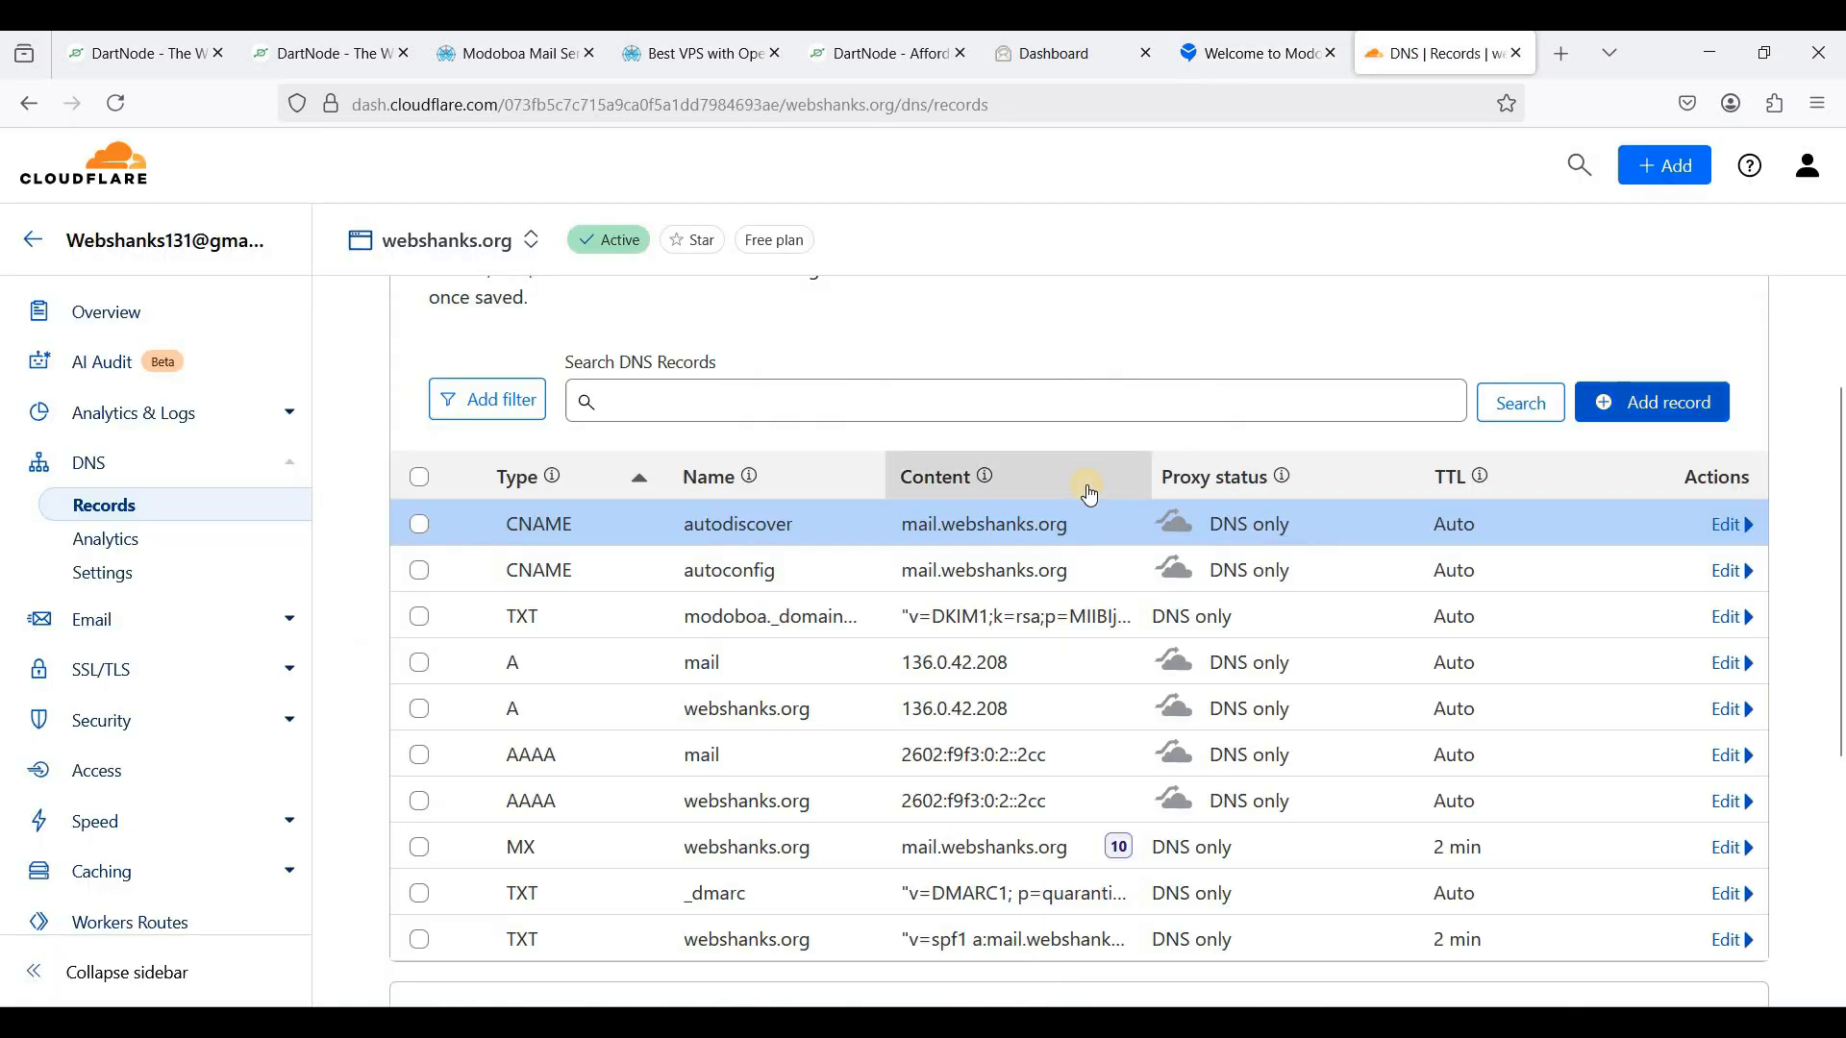
key(ctrl+shift+Tab)
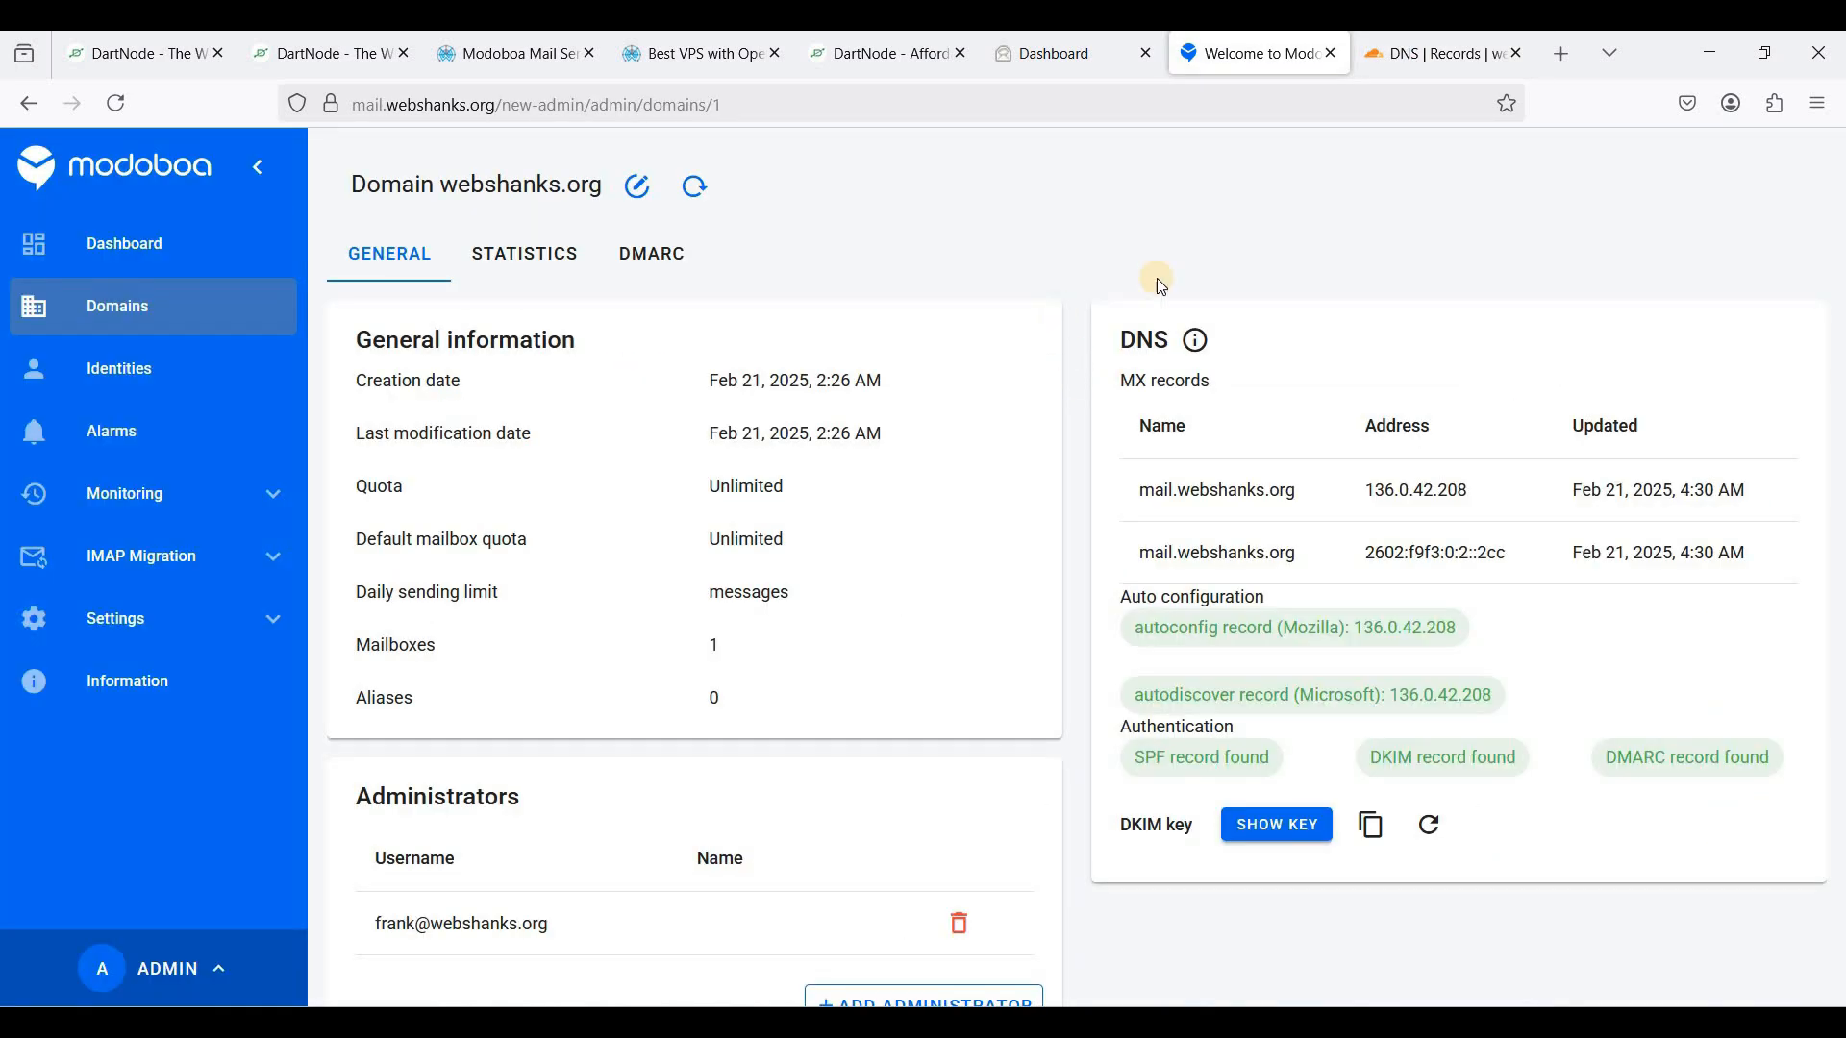
- Verify the DNS card reports the autoconfig and autodiscover records as detected
scroll(1211, 481, down, 1)
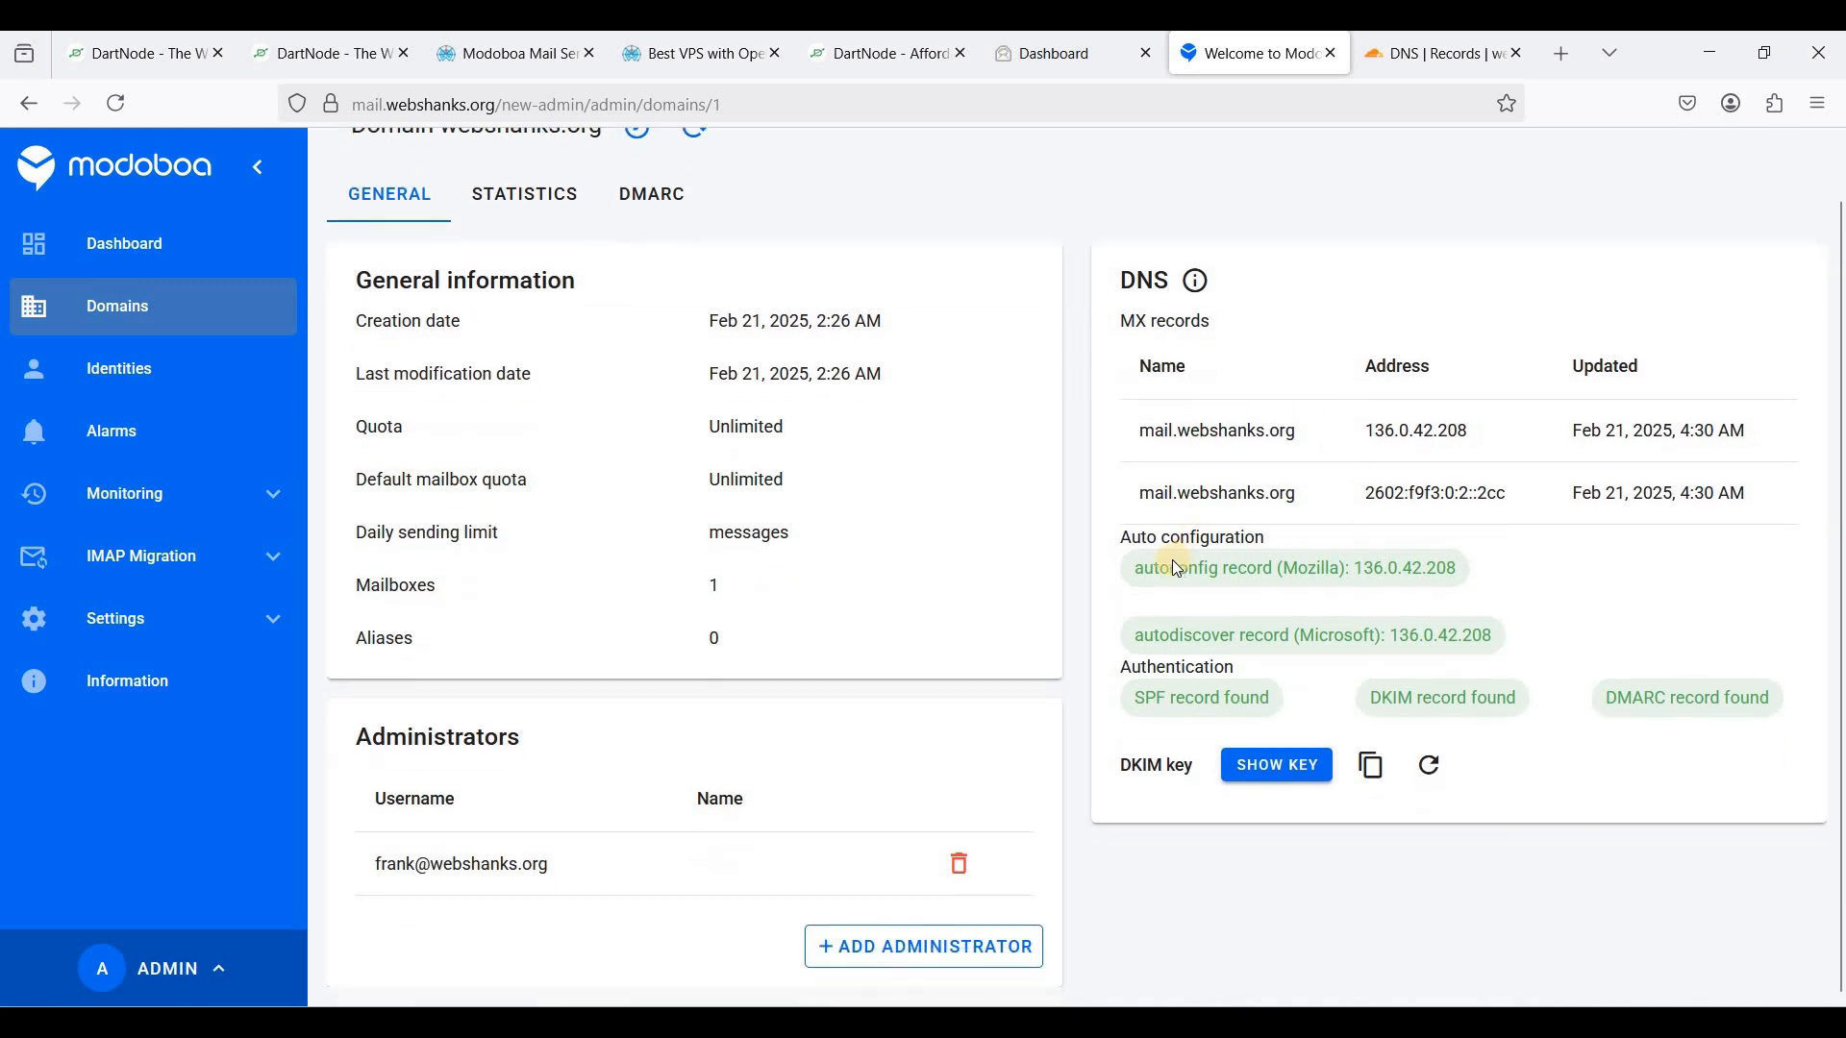
drag(1153, 568, 1311, 589)
click(1409, 588)
scroll(1192, 596, up, 1)
double_click(1221, 637)
click(1237, 628)
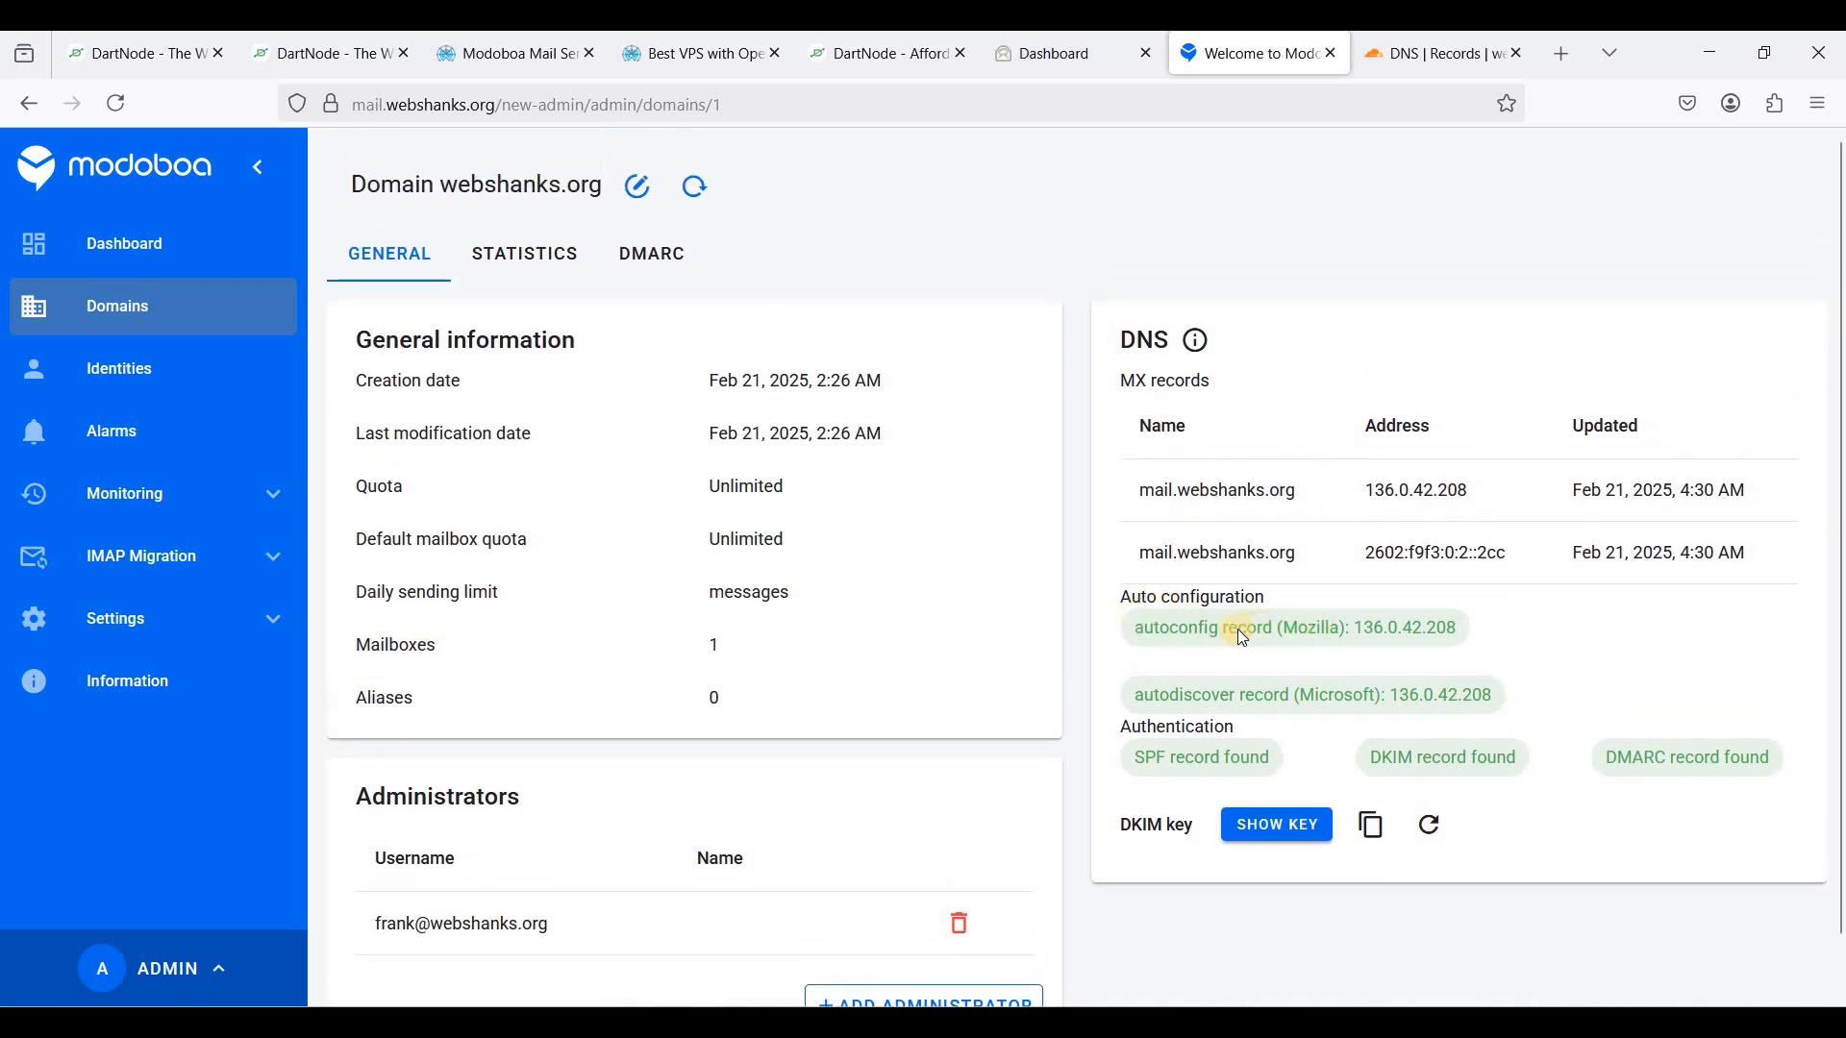
scroll(1209, 631, down, 1)
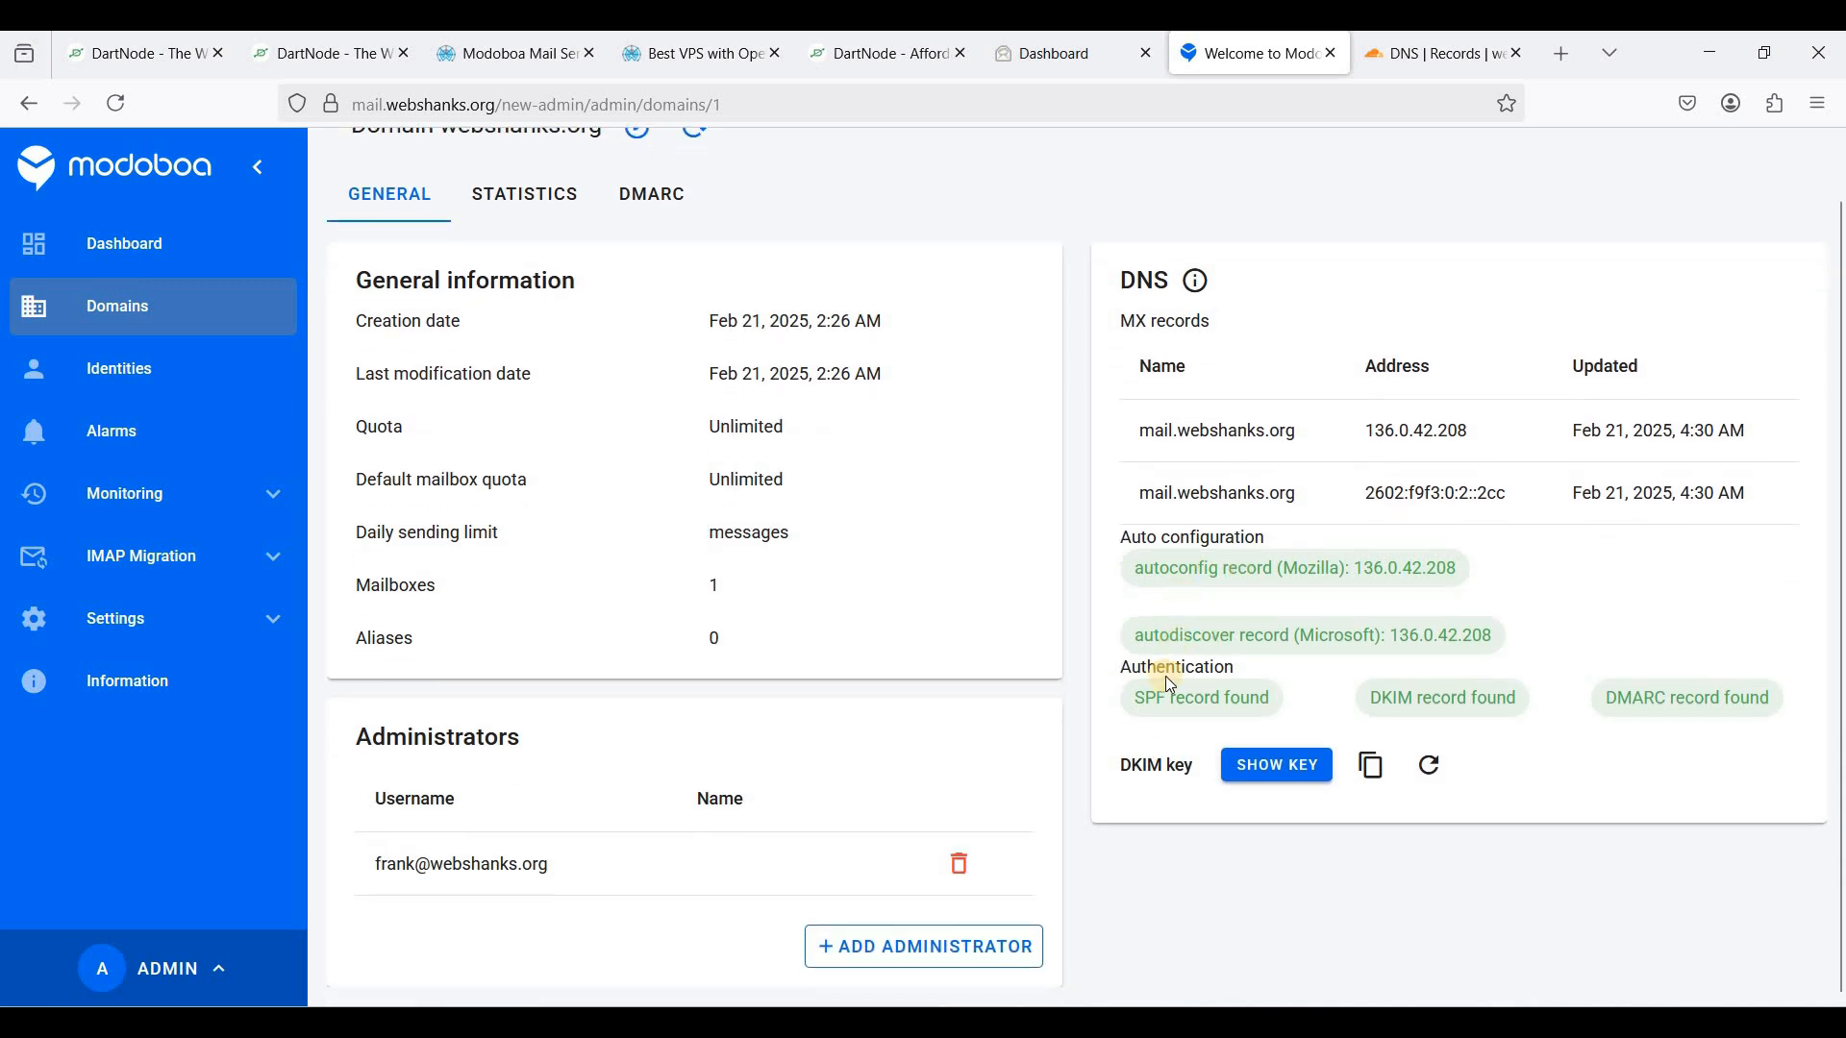
scroll(1144, 704, up, 1)
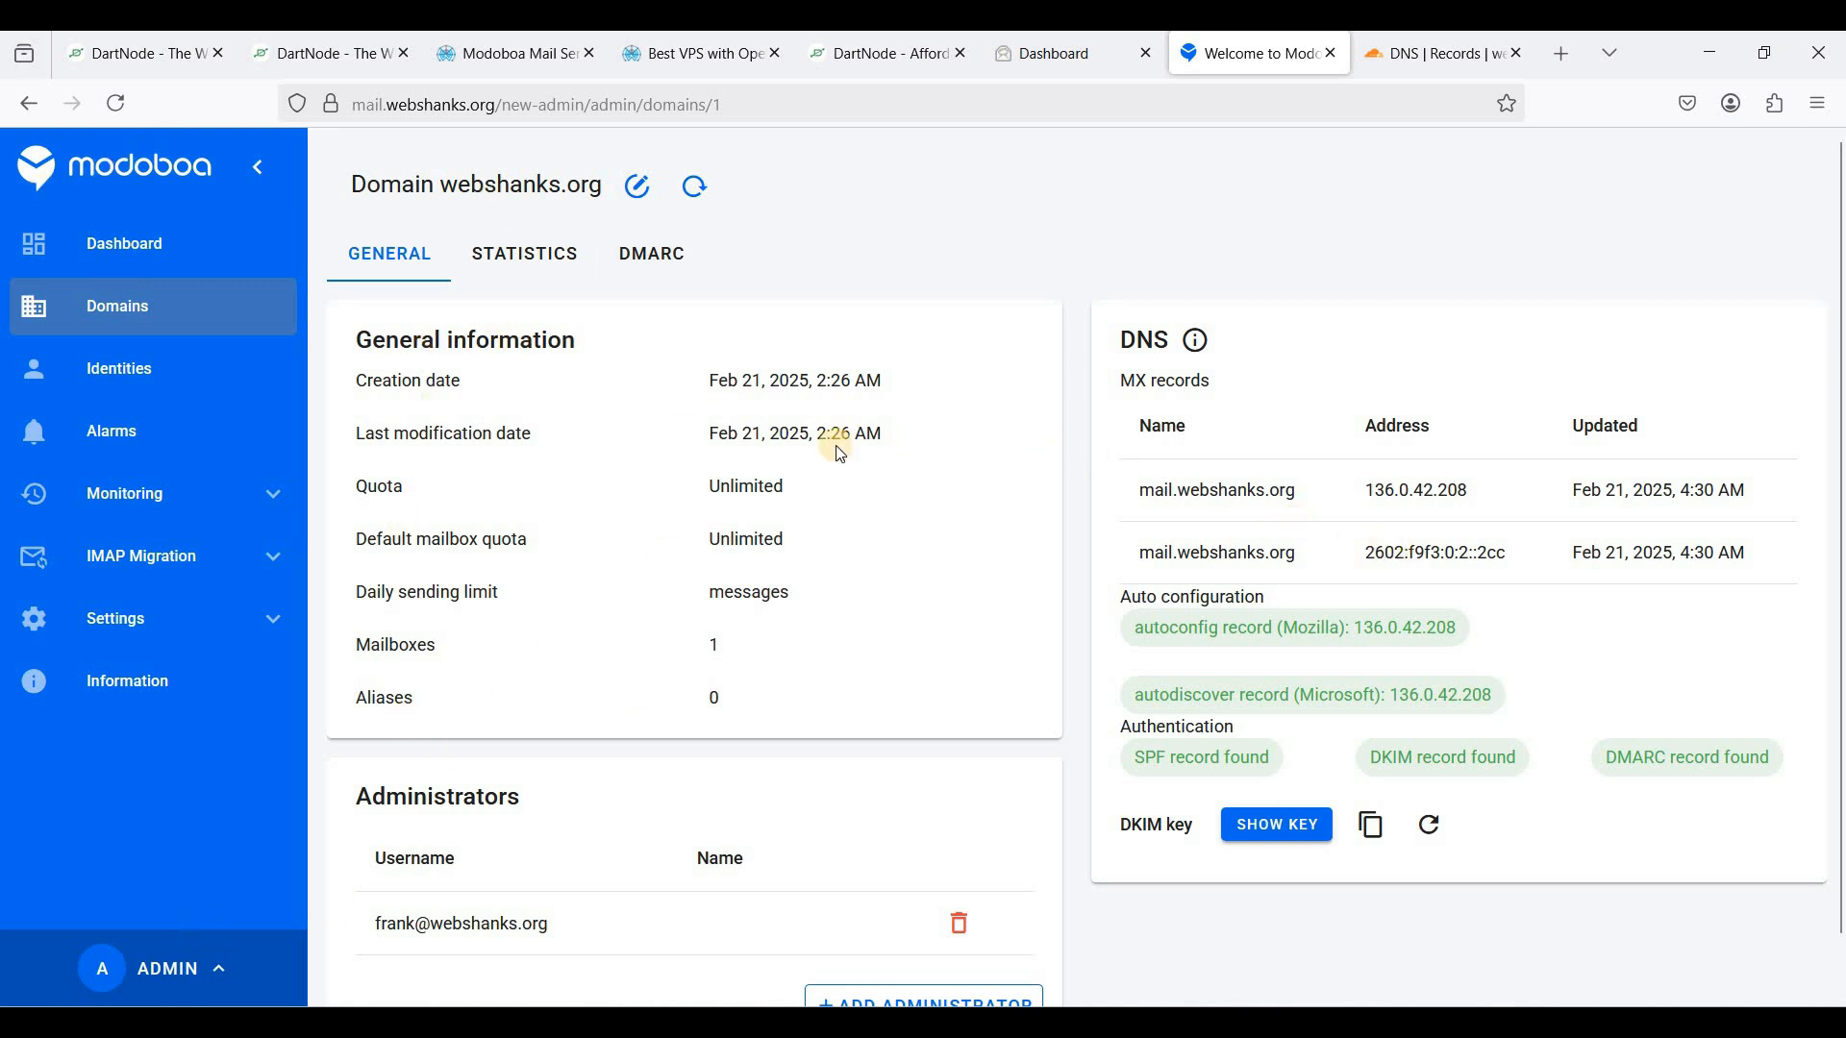
- Log out of the Modoboa admin interface
click(227, 969)
click(173, 903)
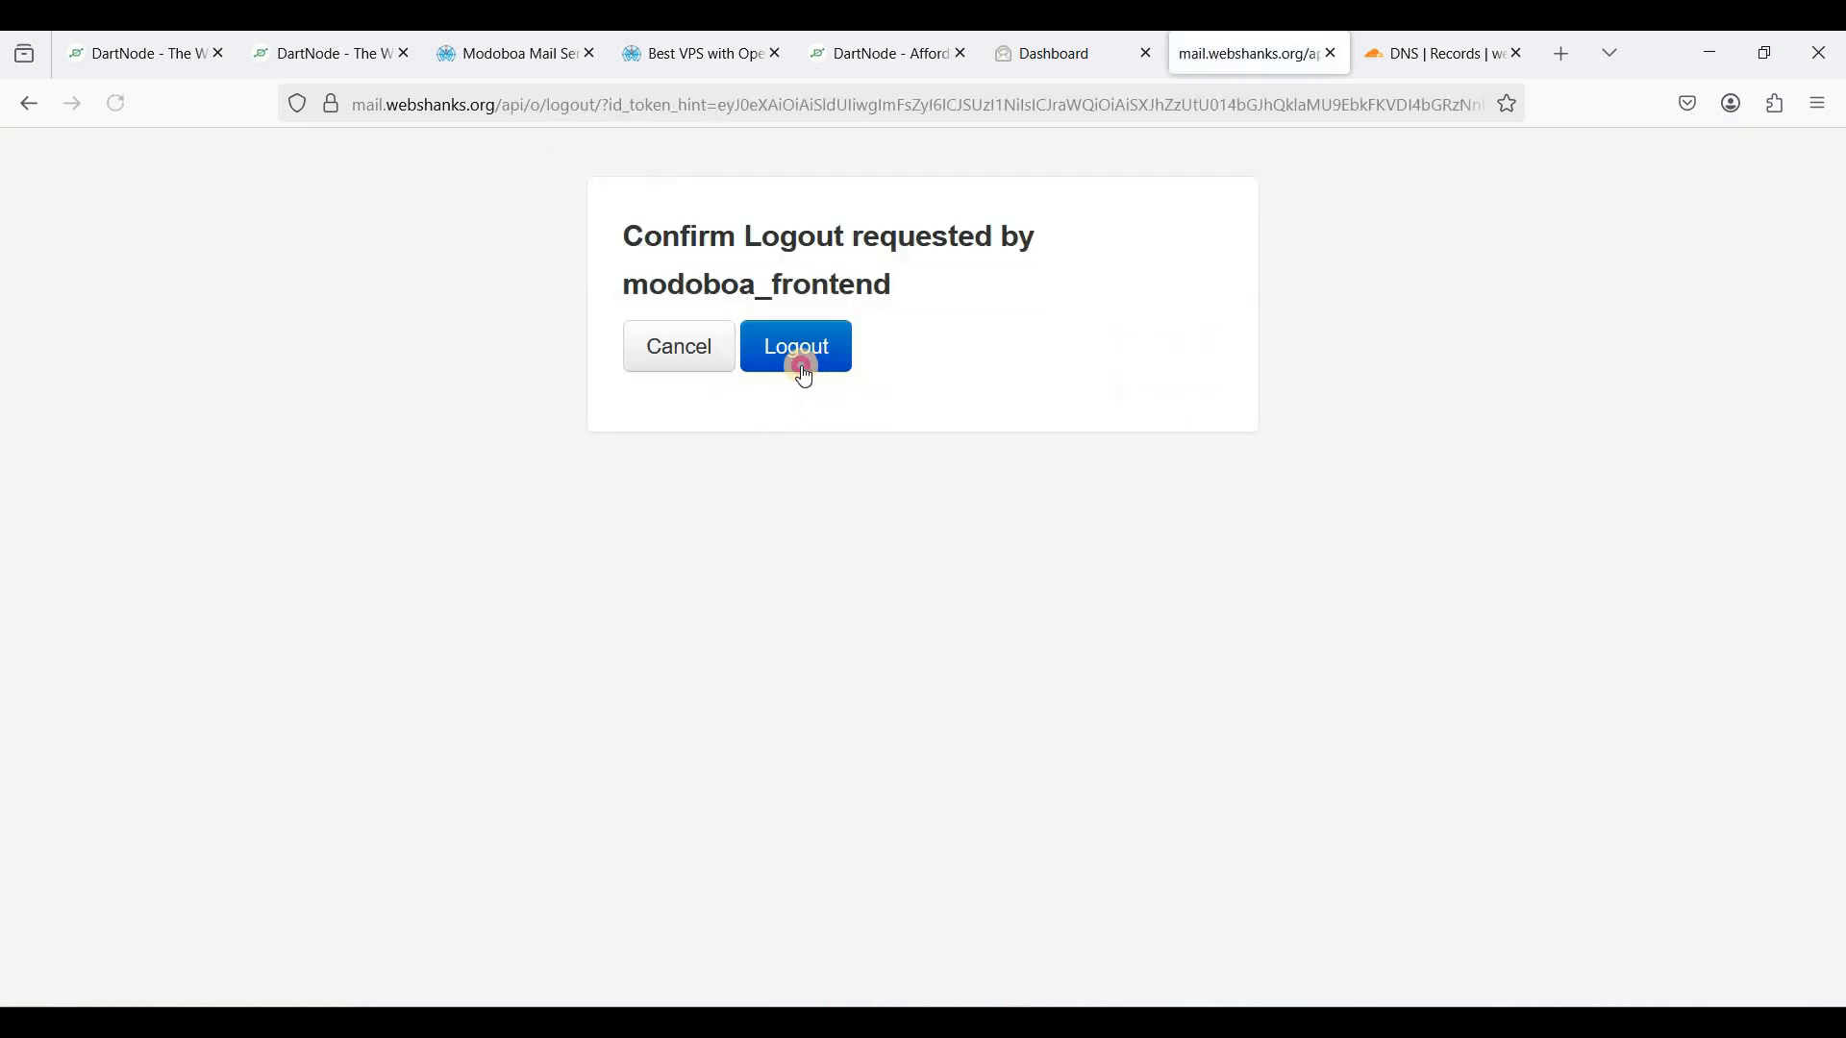
click(799, 358)
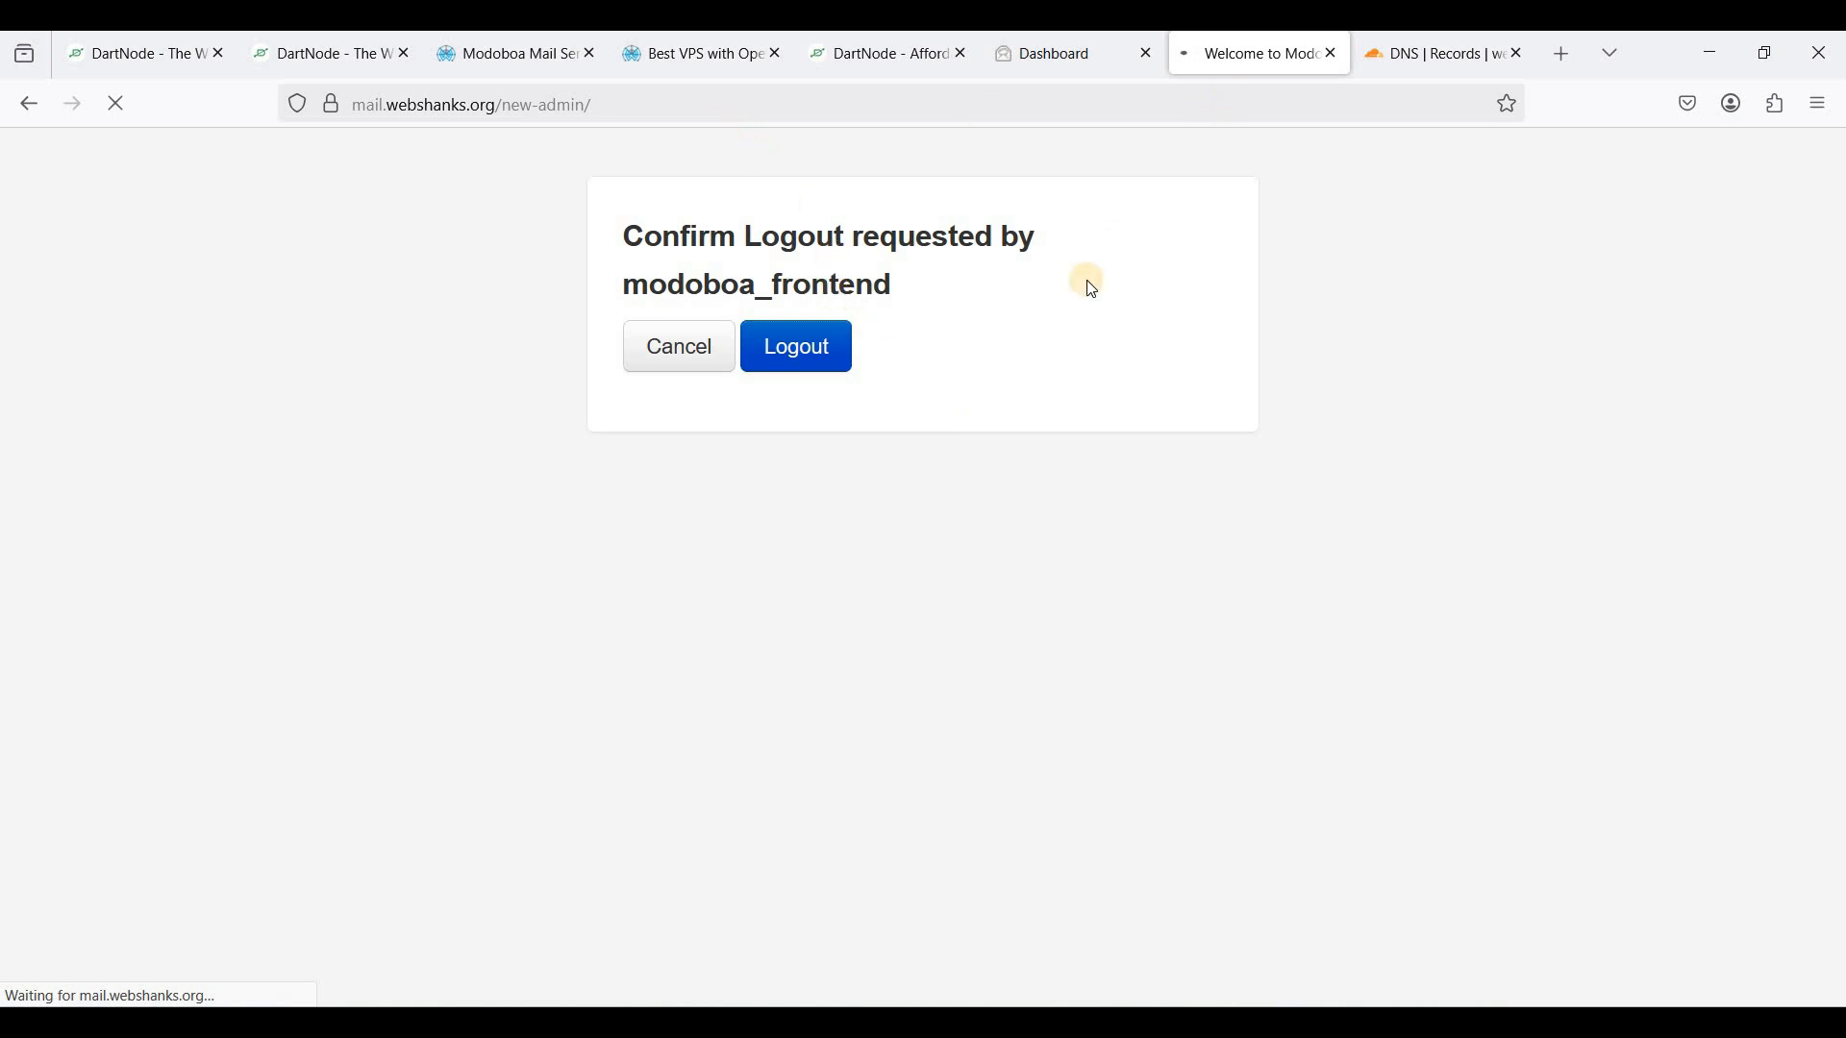
- Open the webmail login page, sign in with the mailbox credentials, and decline Firefox's password save
key(ctrl+l)
text(https://mail.webshanks.org/webmail/)
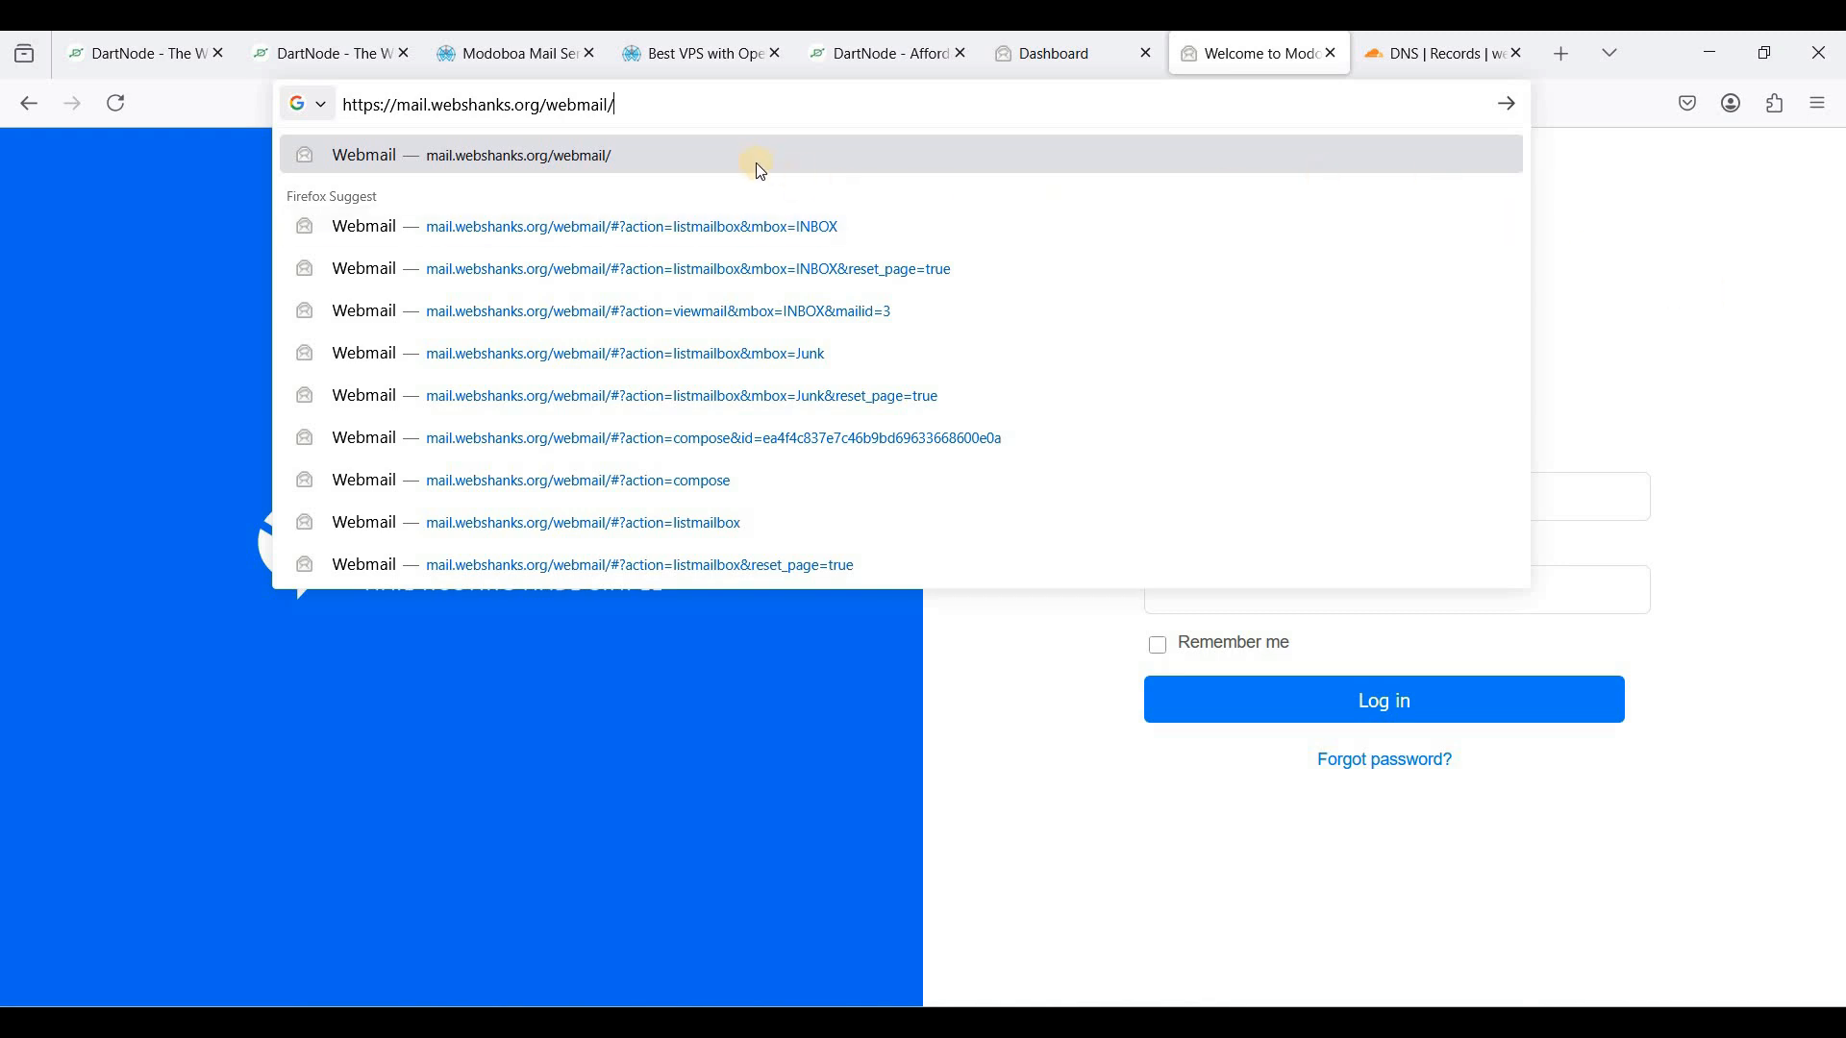
click(461, 129)
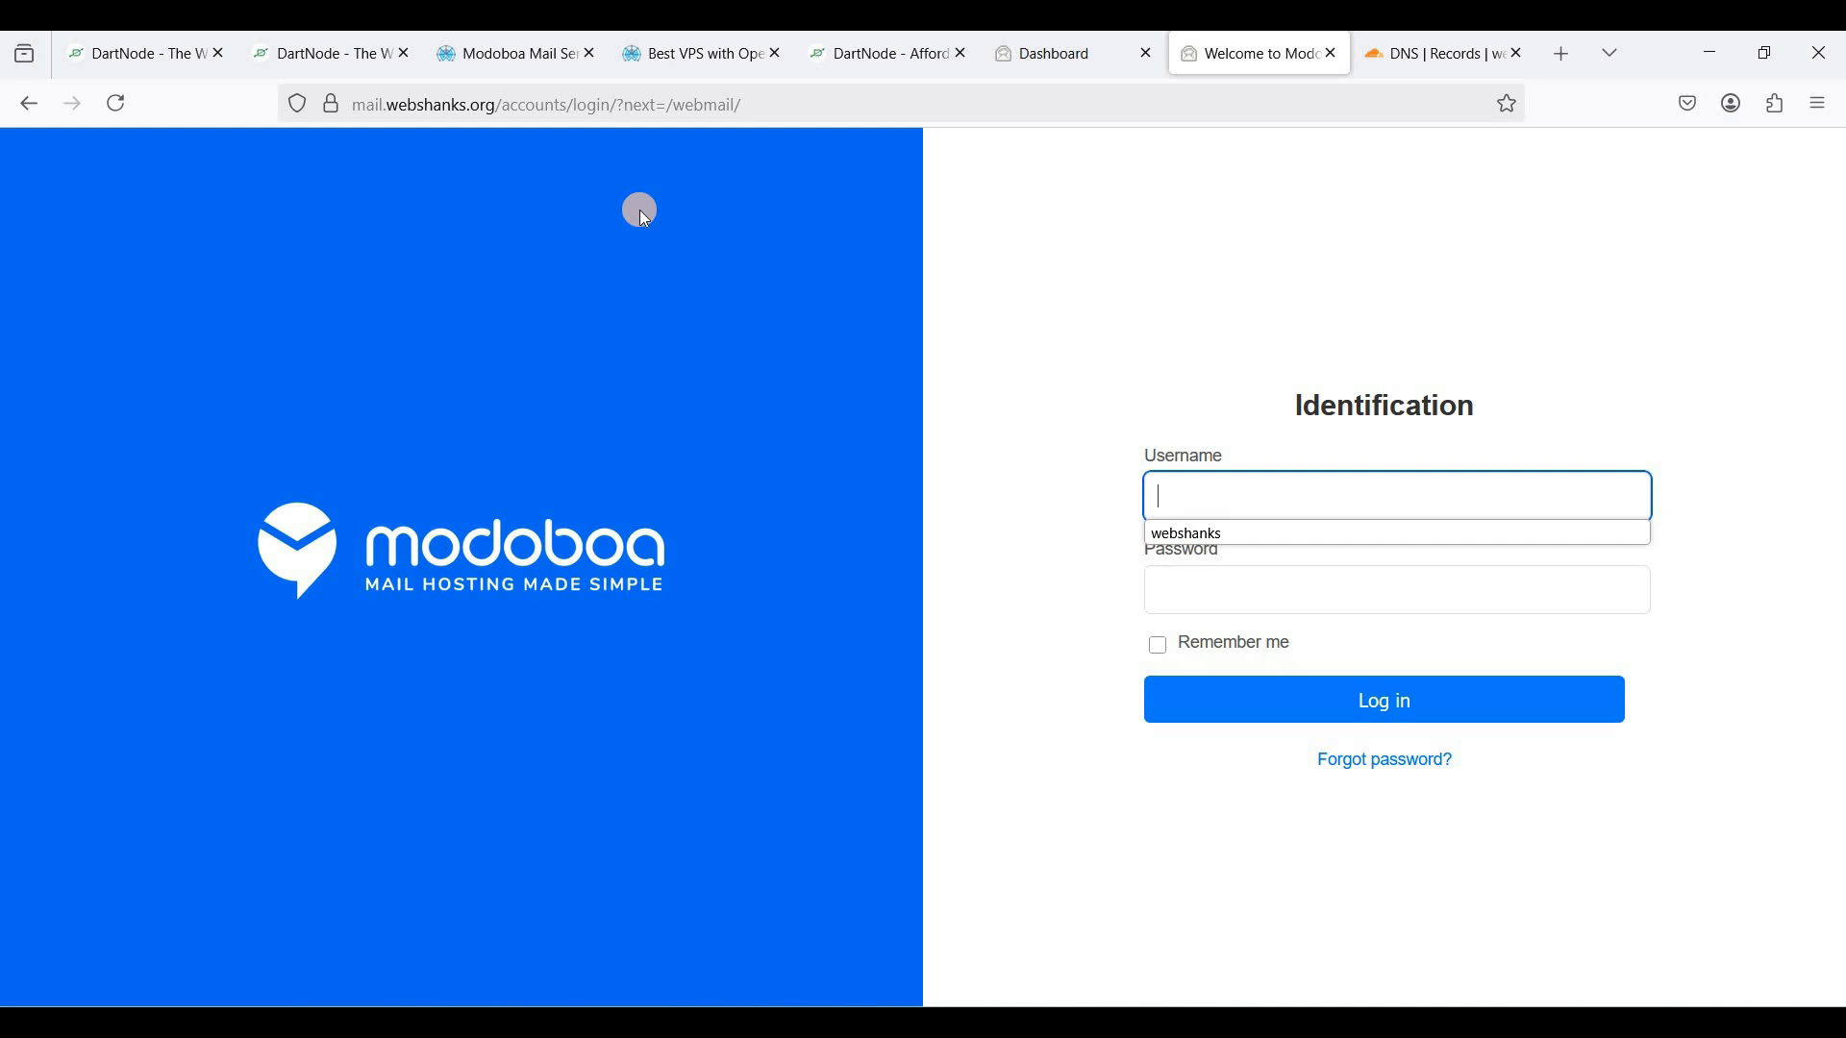
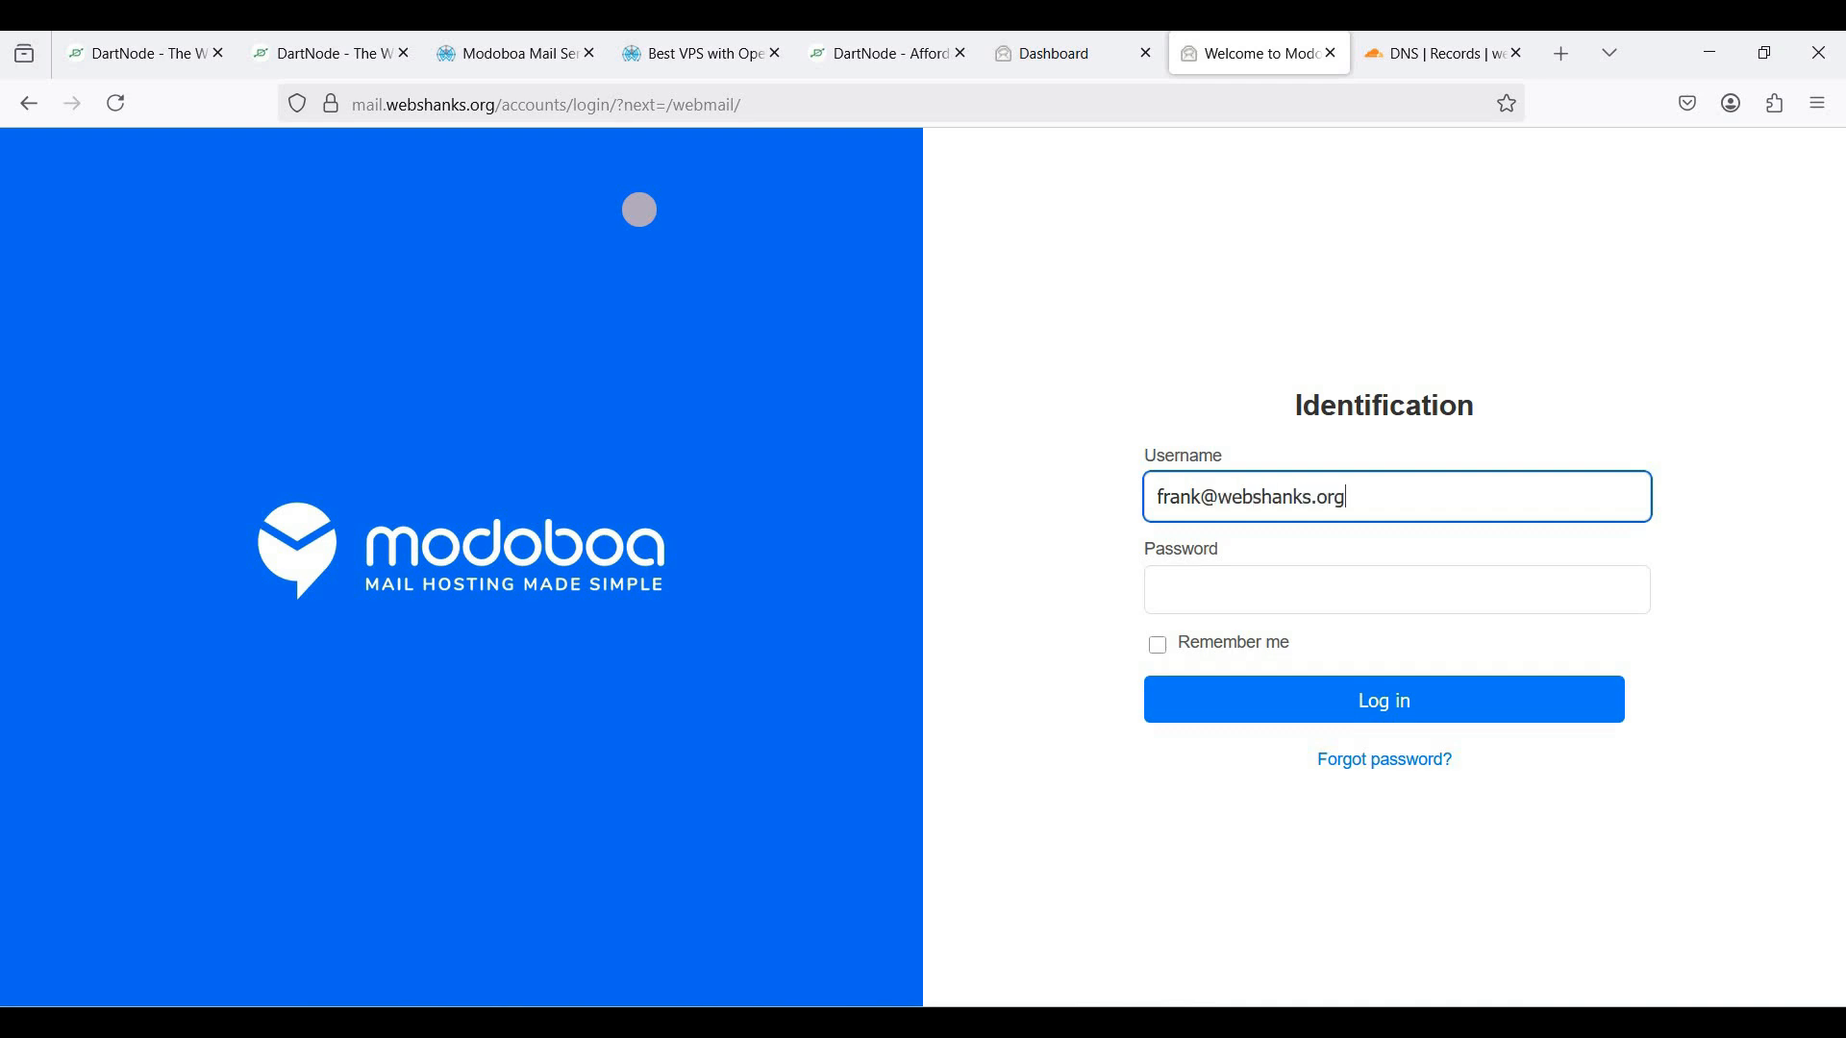
key(Tab)
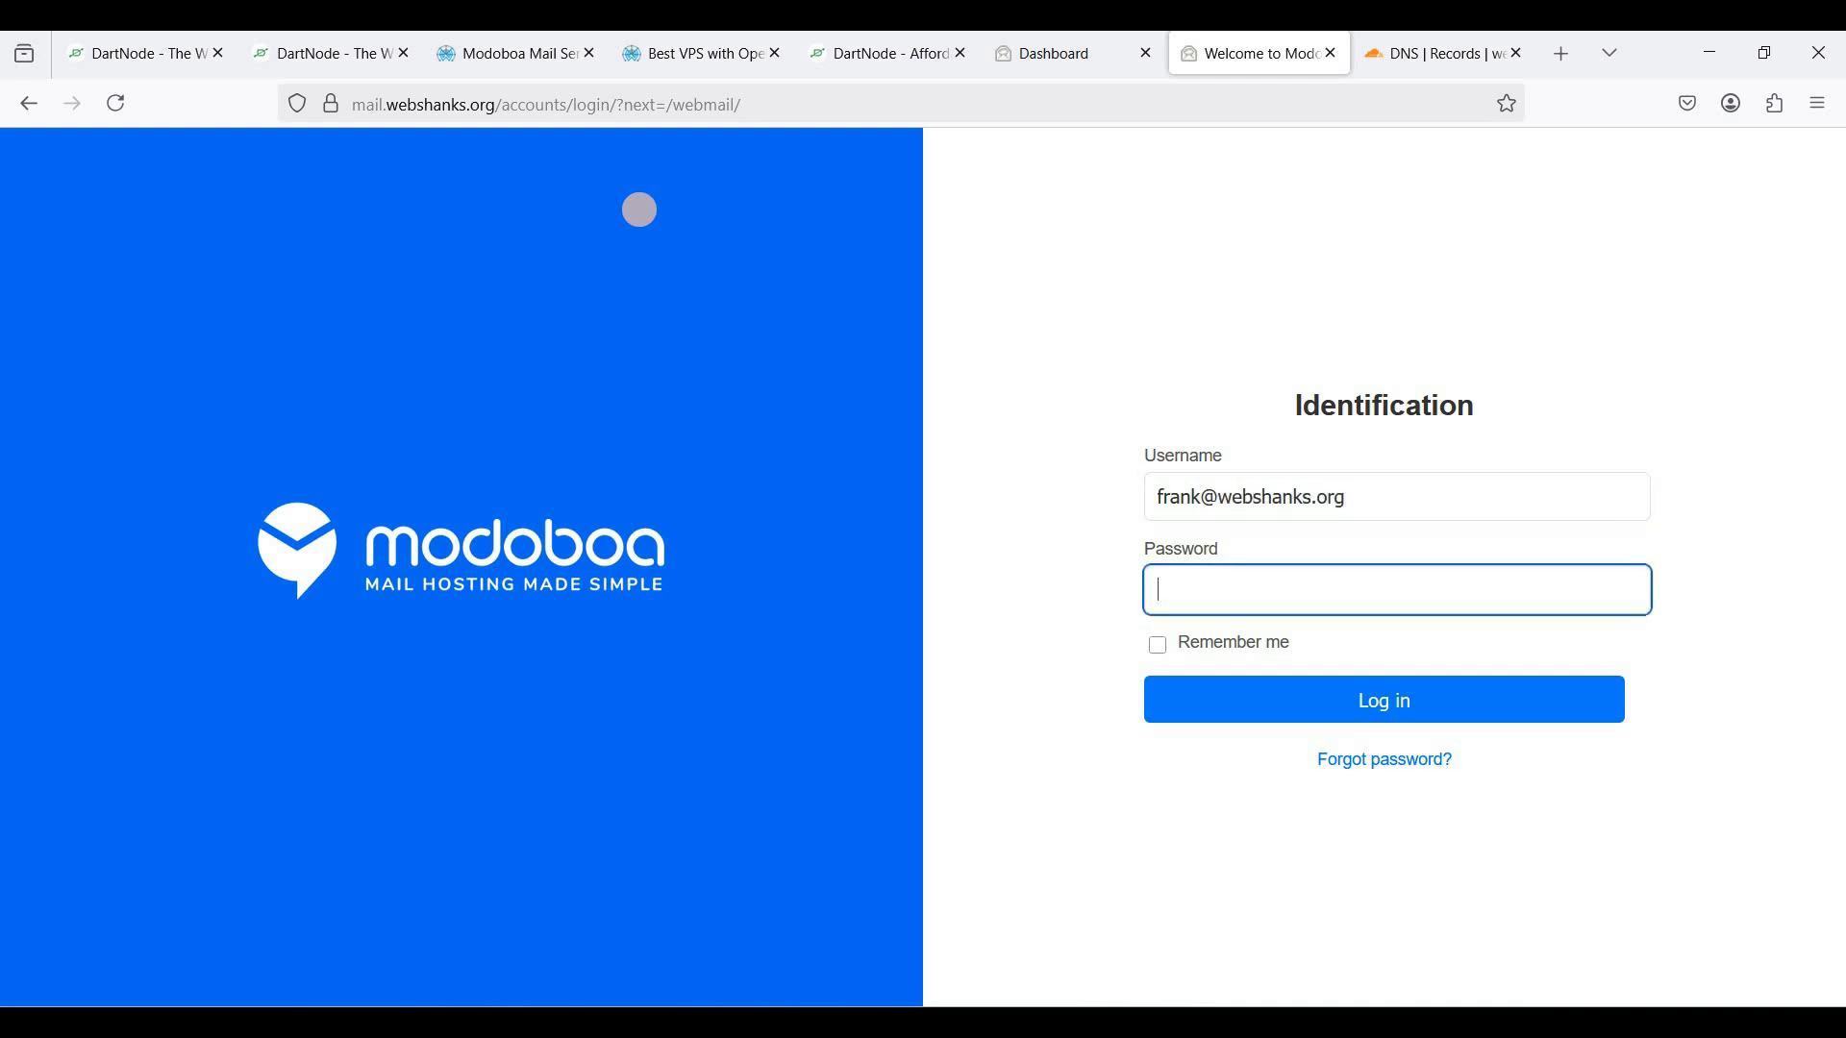
text(*)
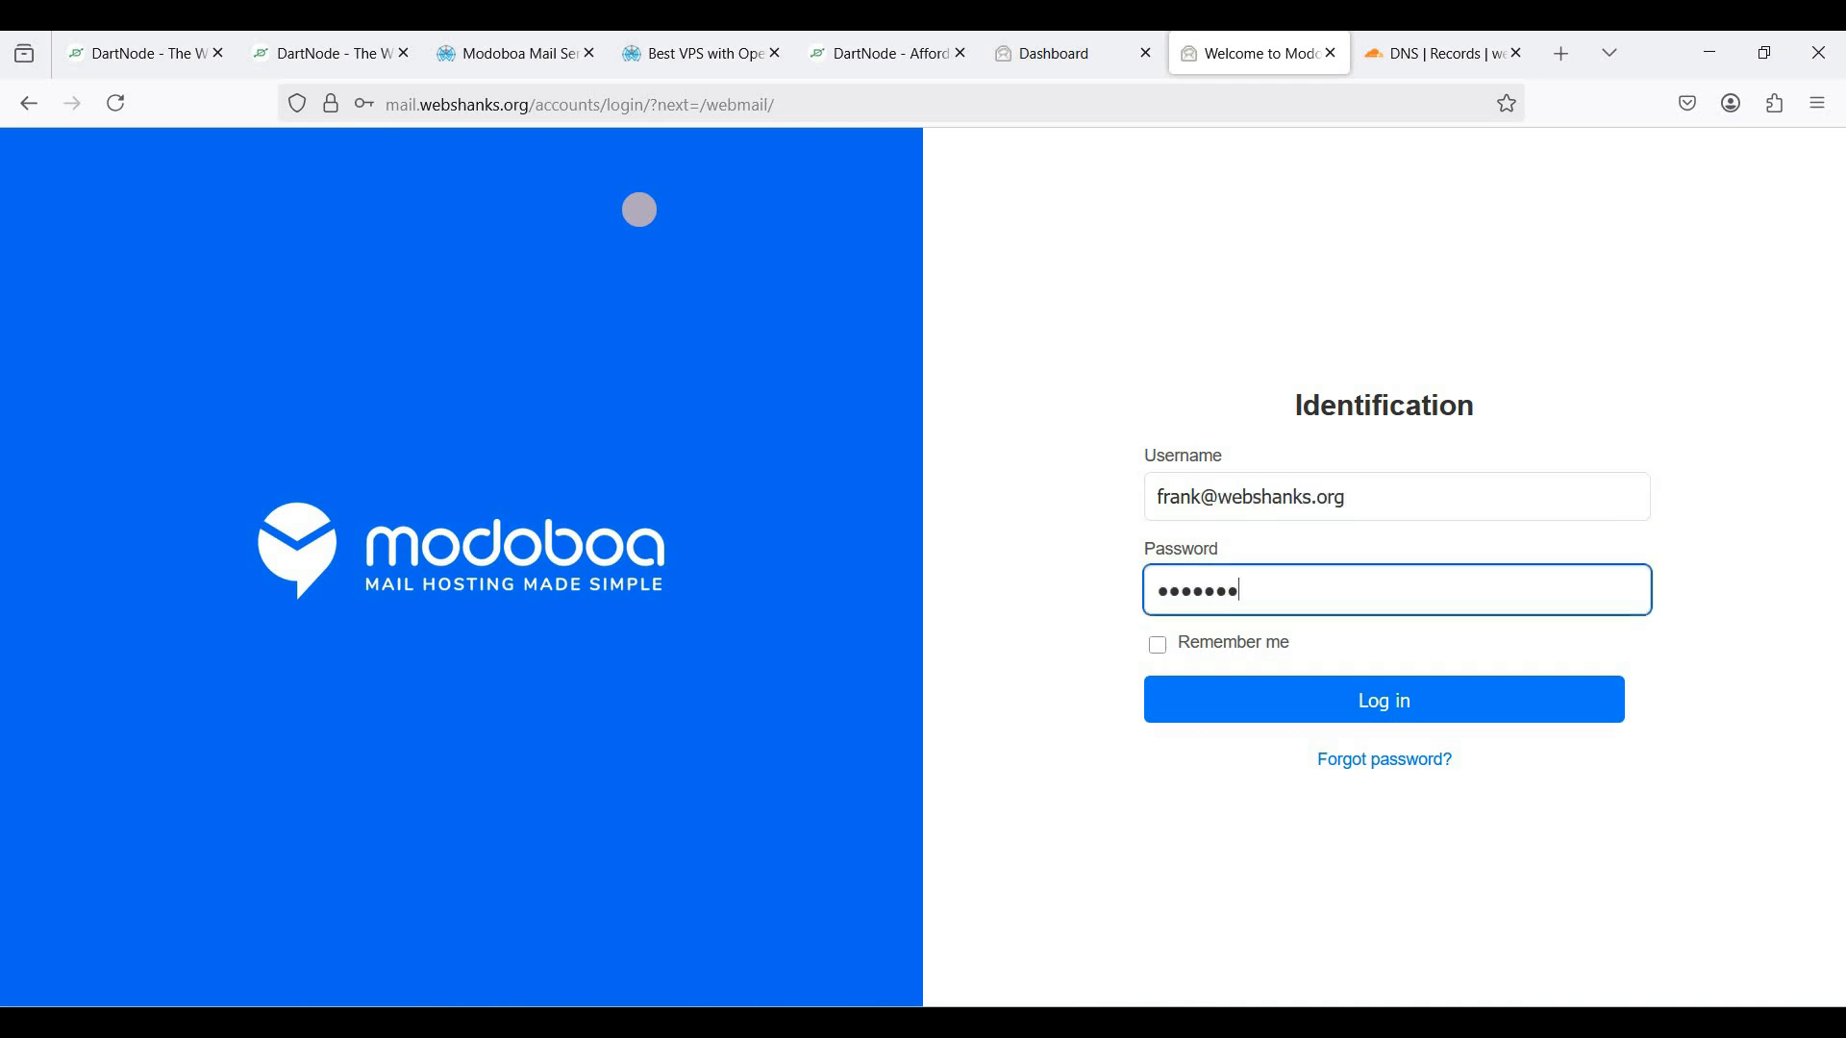
text(***********)
click(1258, 700)
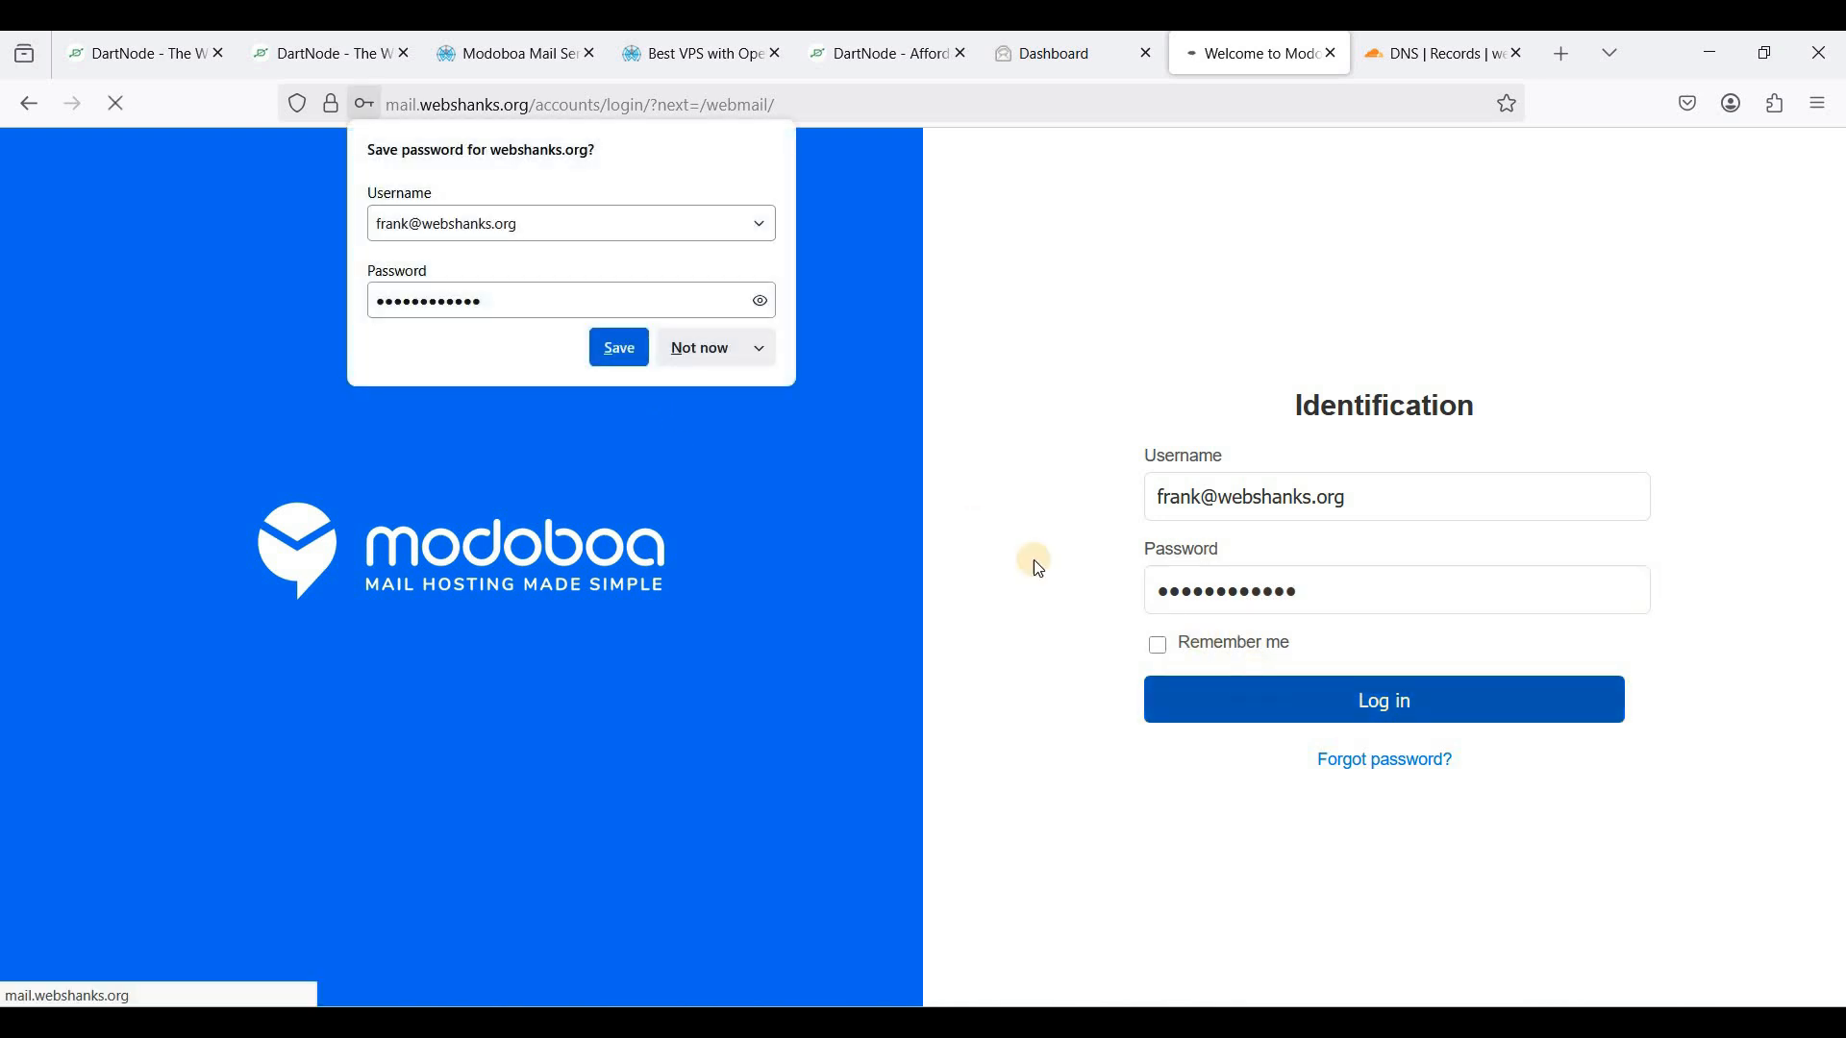
click(705, 348)
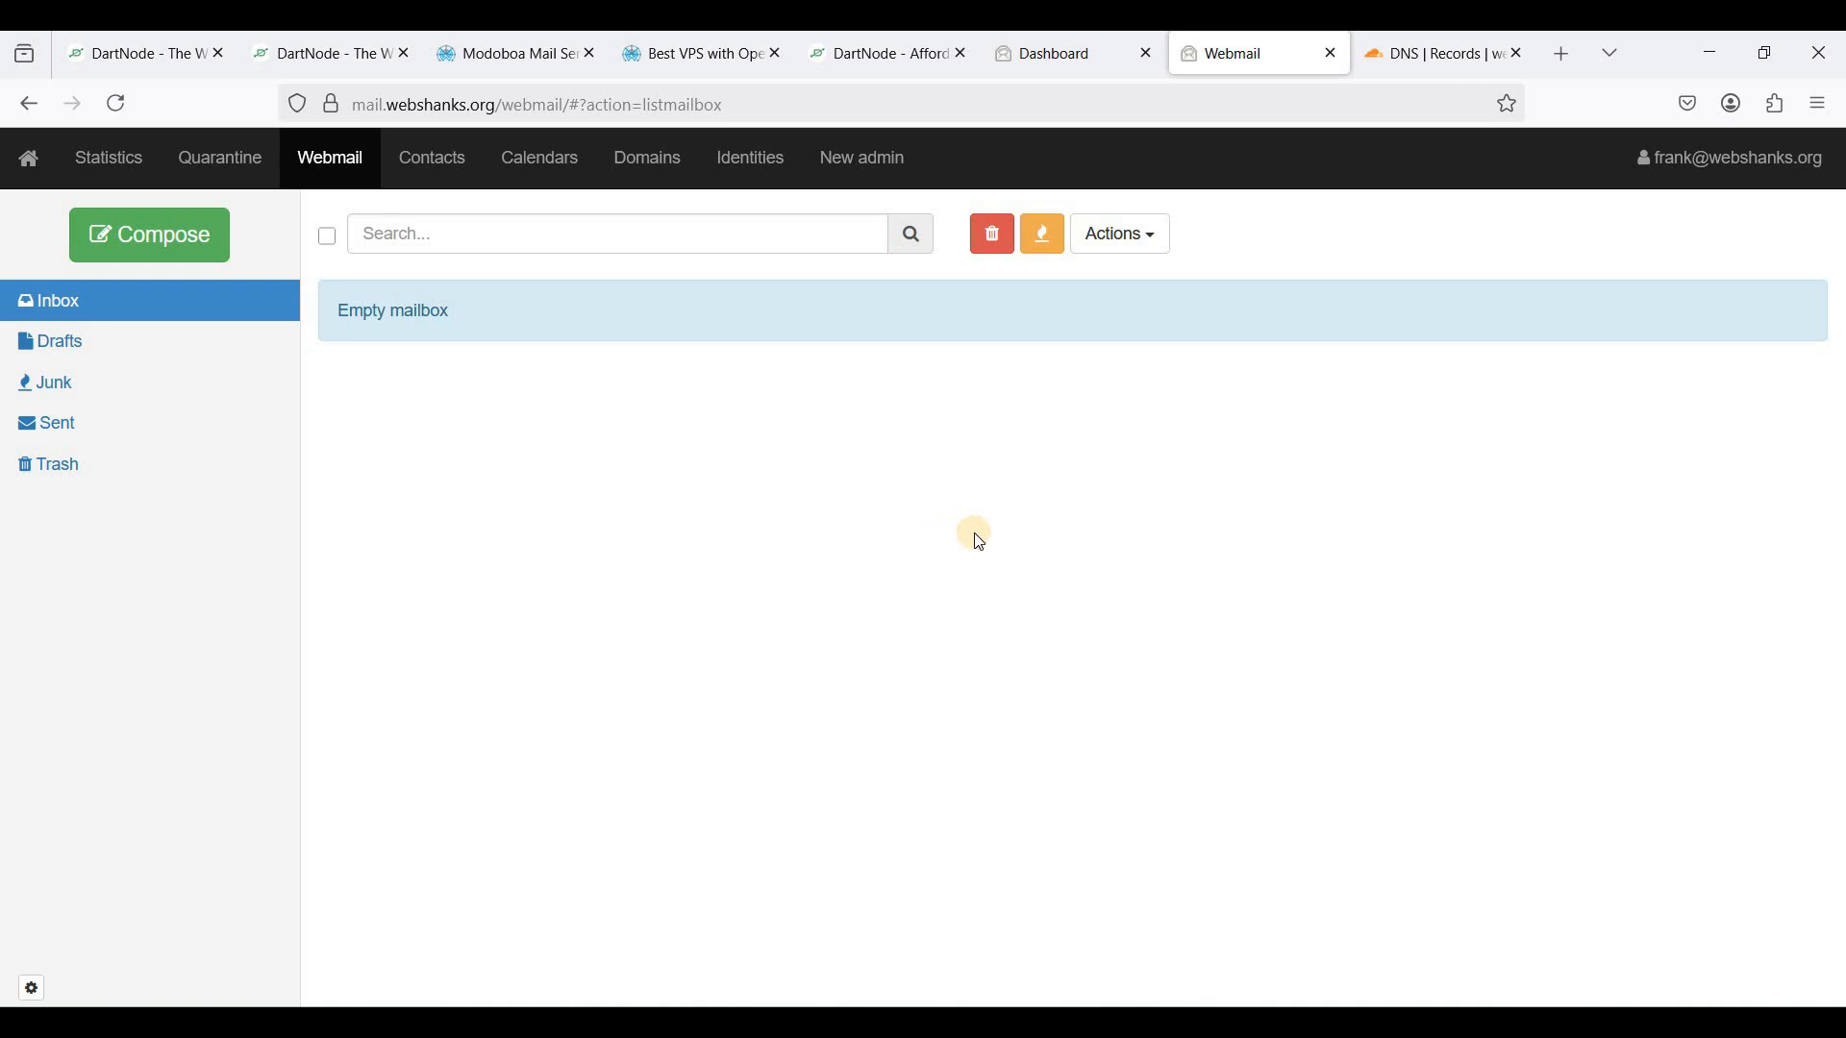
- Copy the mail-tester.com test address and paste it as the message recipient
click(1557, 58)
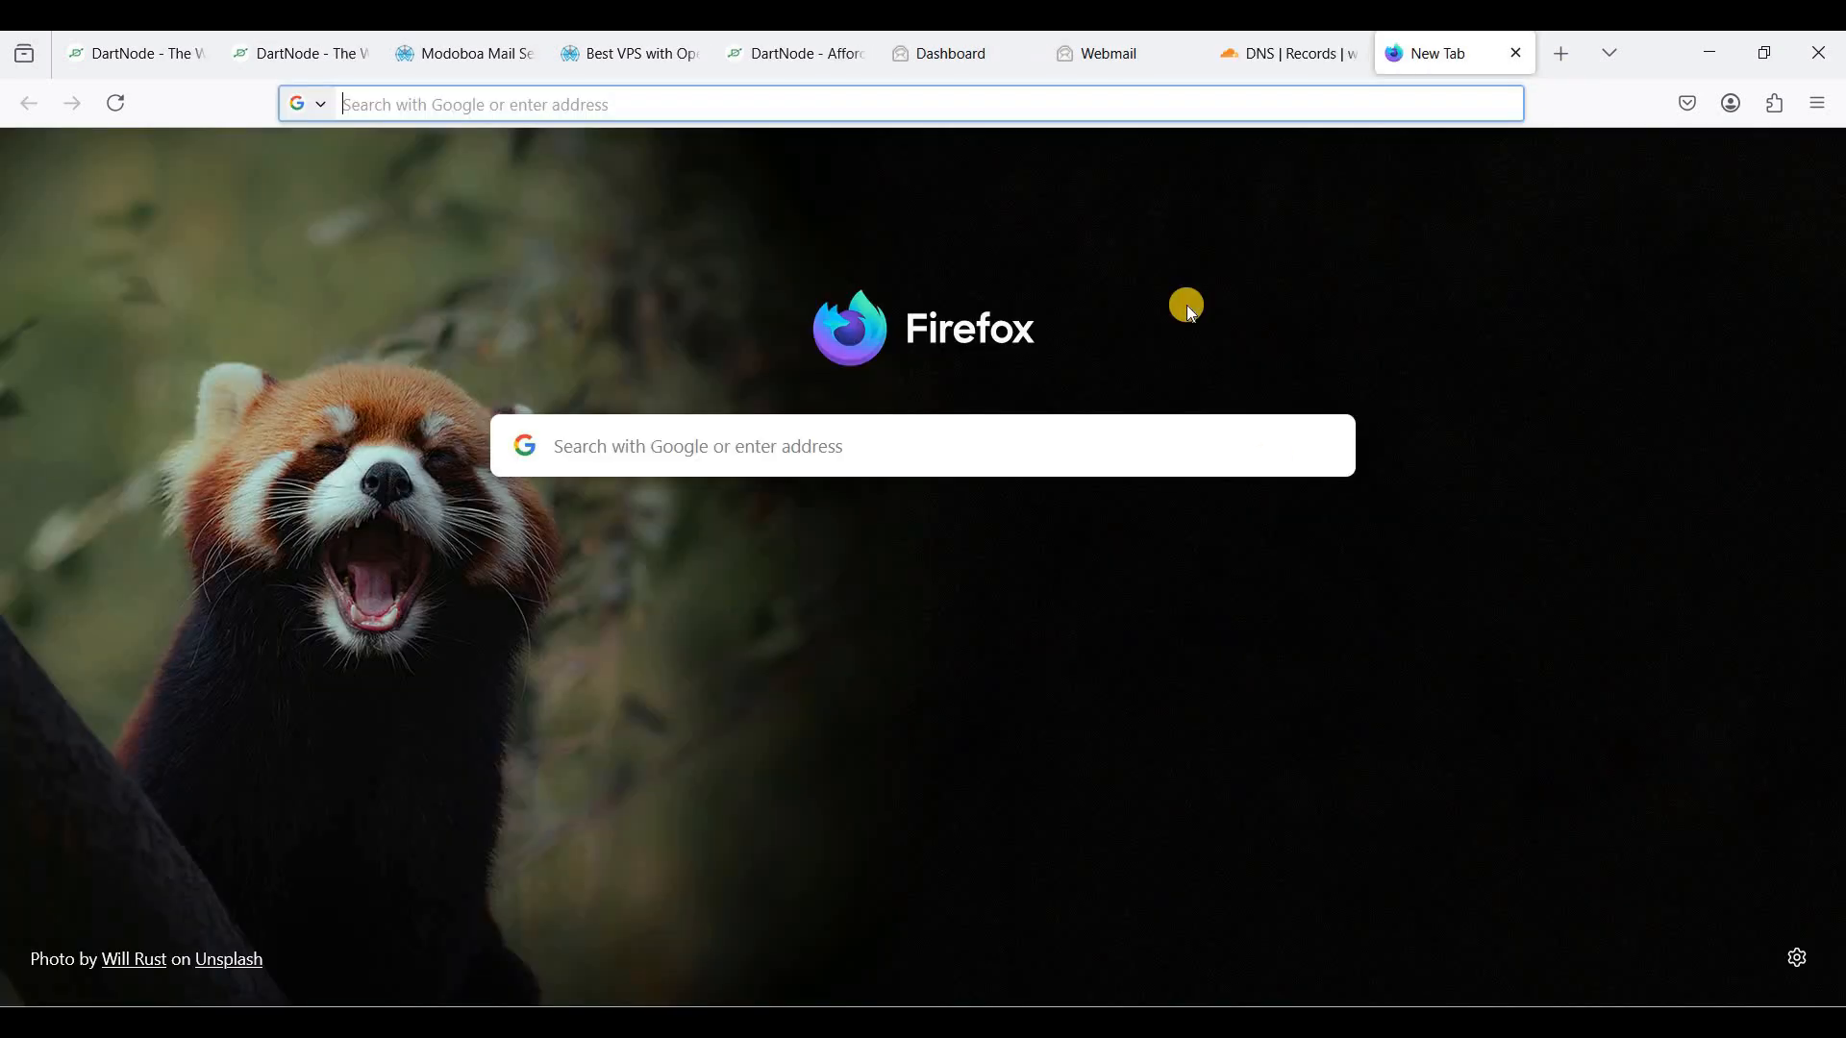
text(www.mail-tester.com)
key(Return)
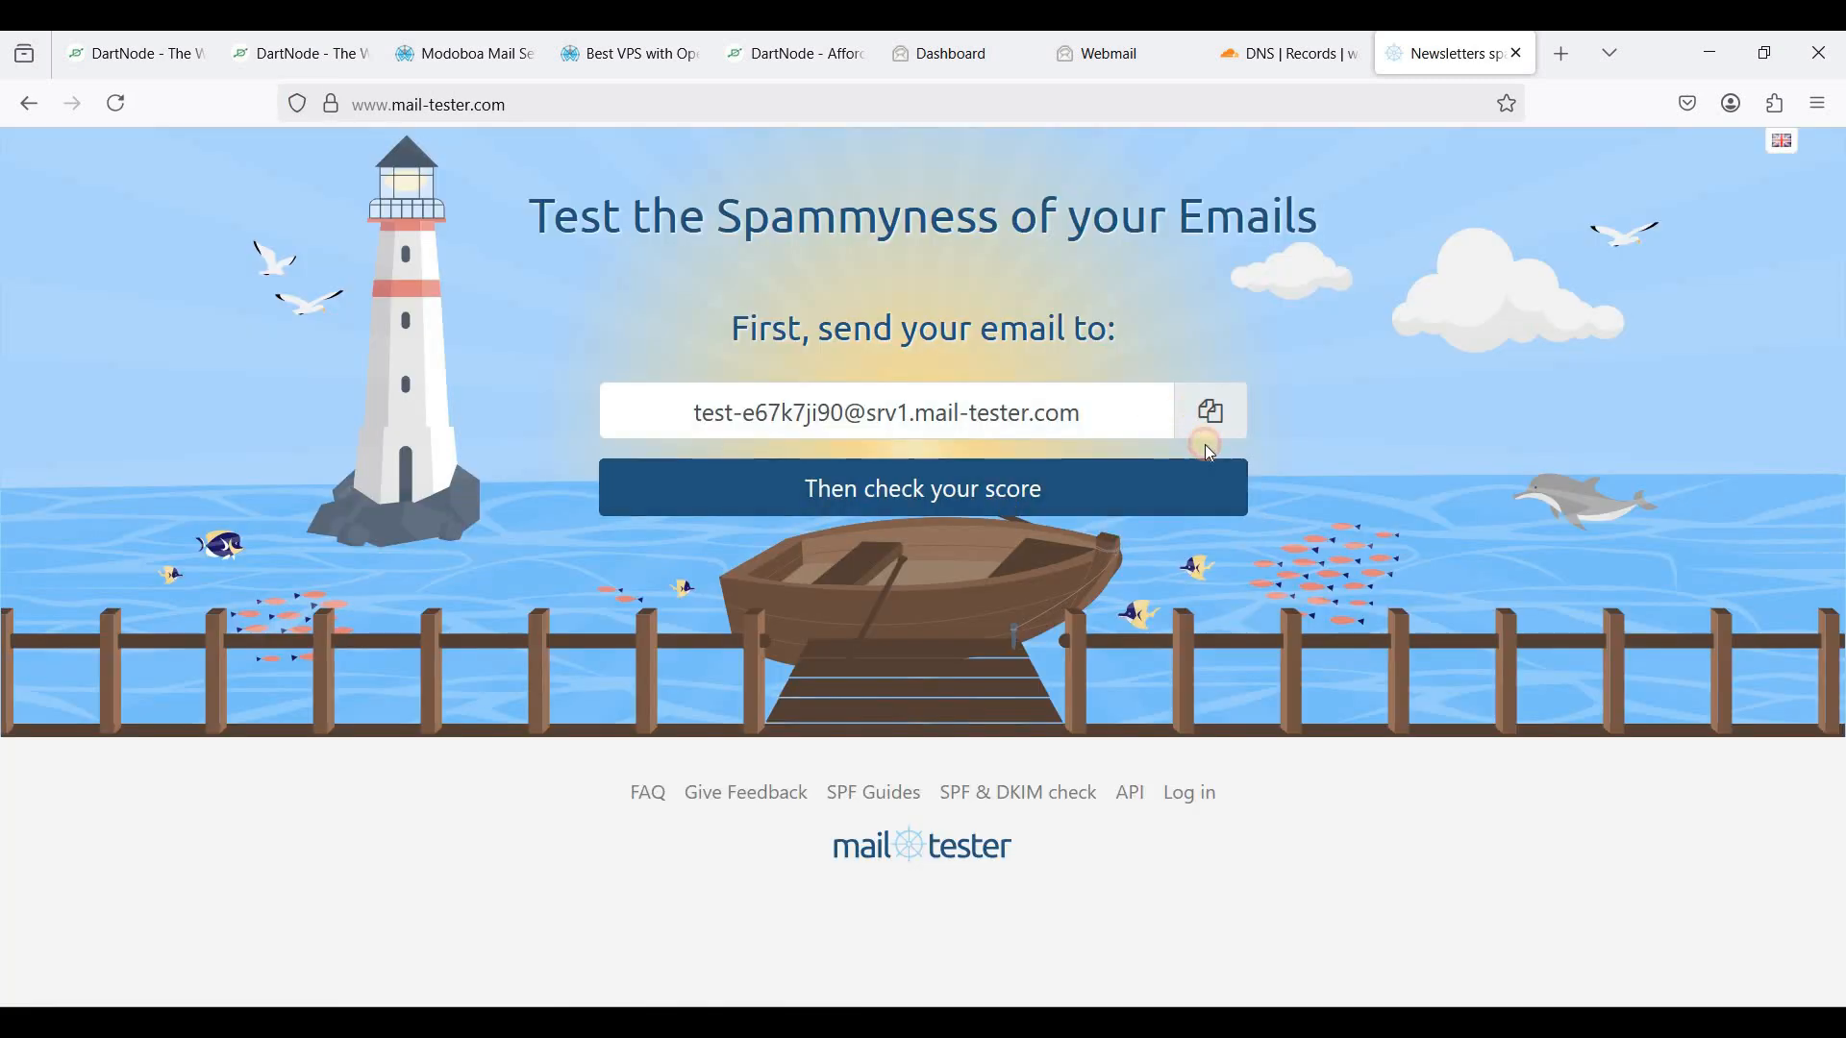
click(1202, 414)
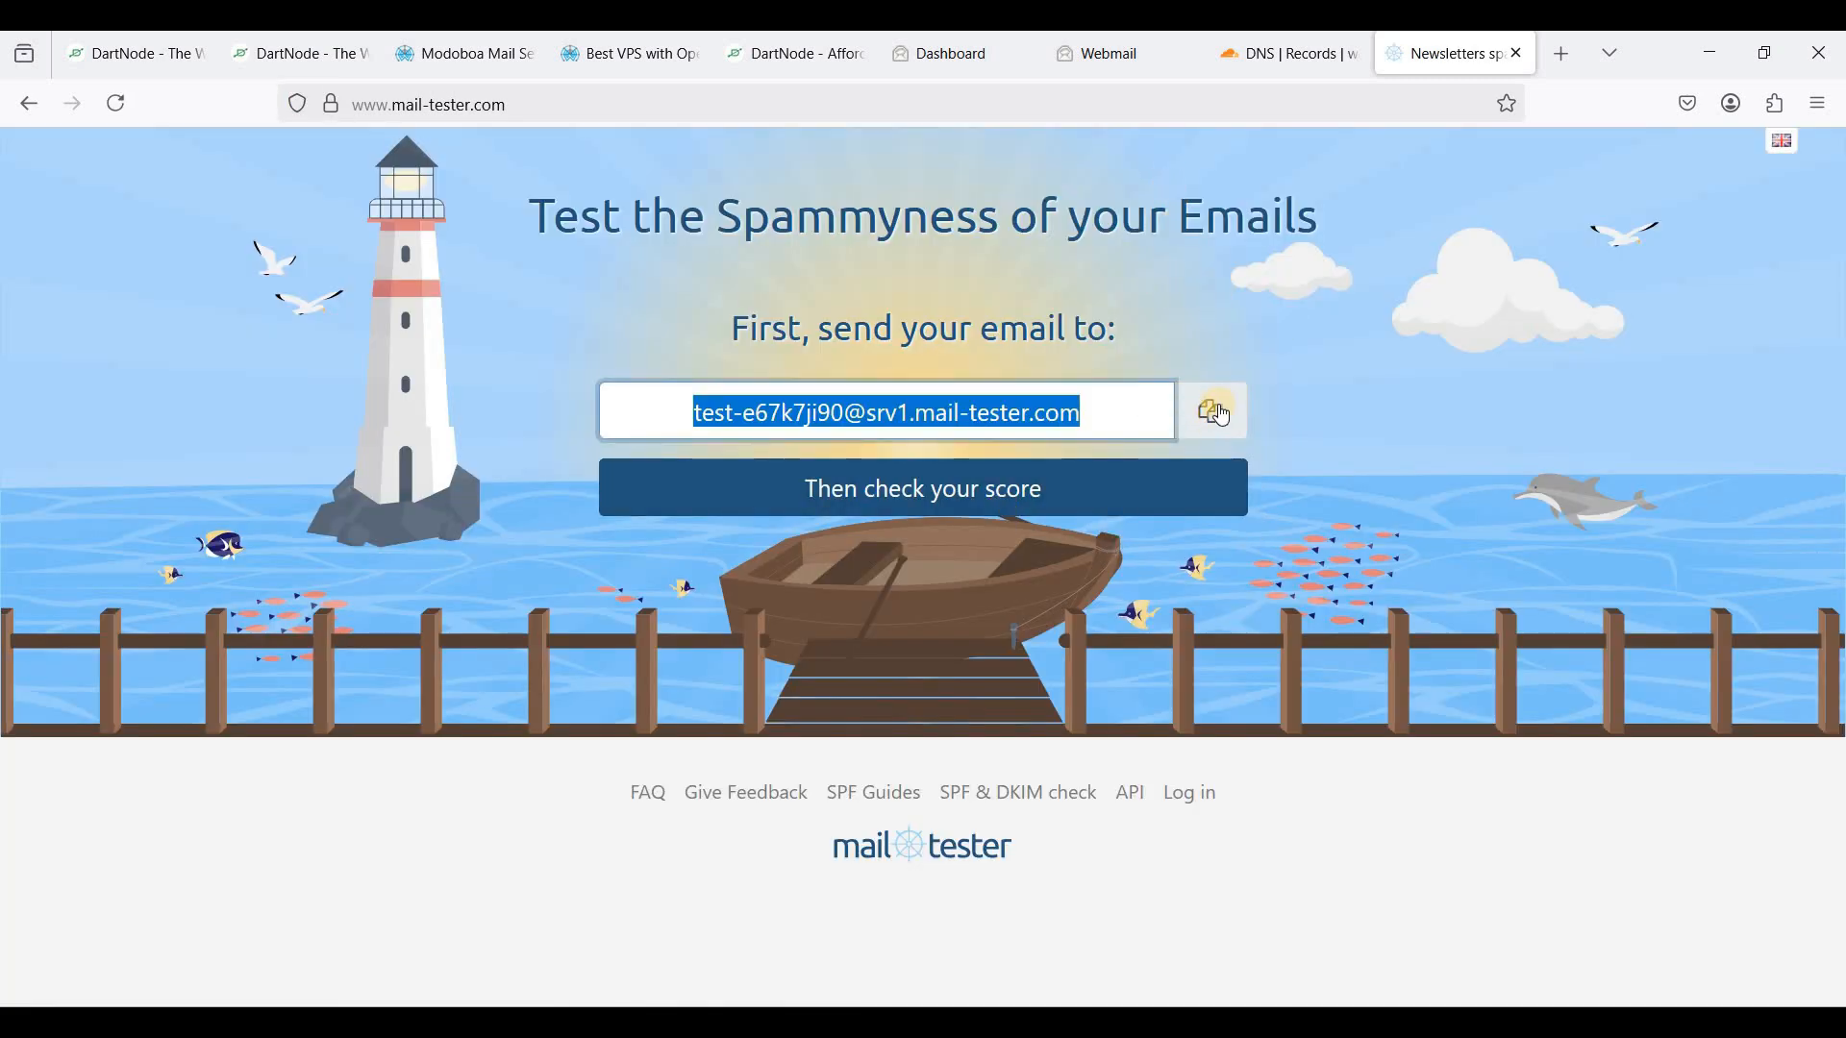
click(1120, 77)
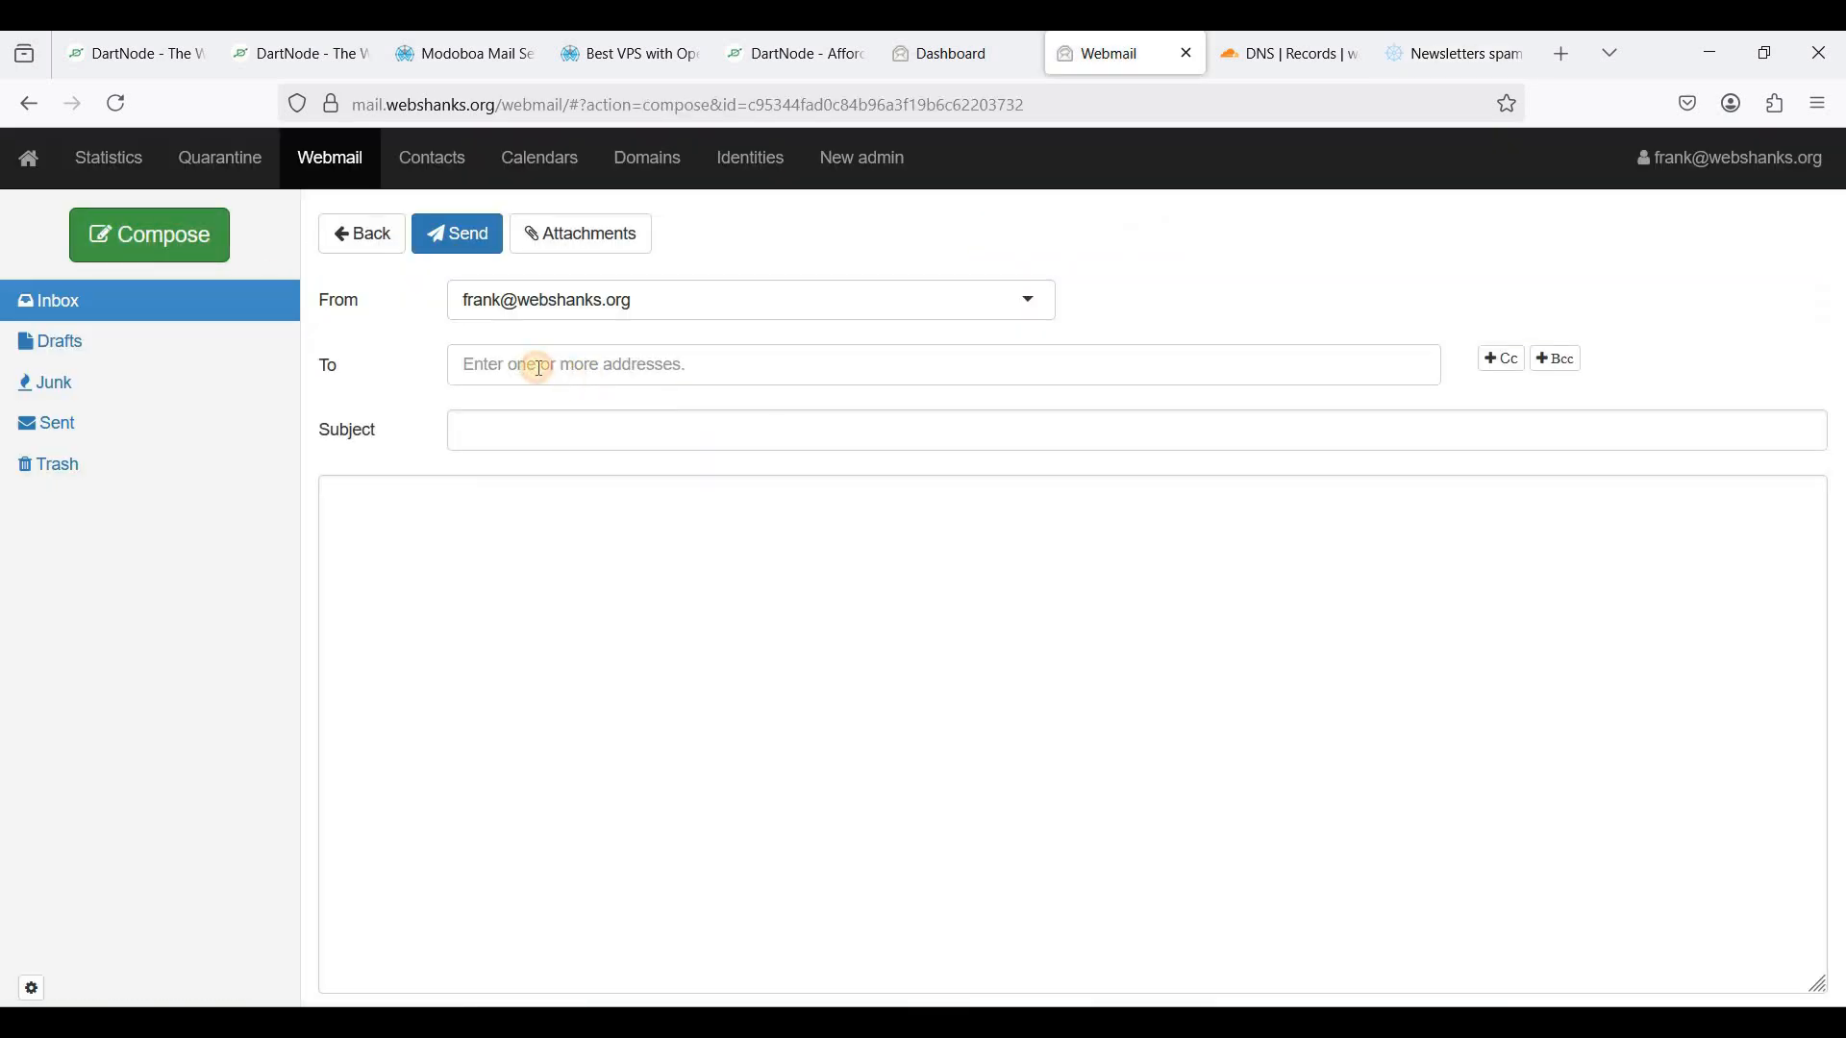
click(538, 367)
key(ctrl+v)
- Set the subject to 'Discover the Perfect Weekend Getaway to Unwind and Rejuvenate' from the notepad letter
click(708, 630)
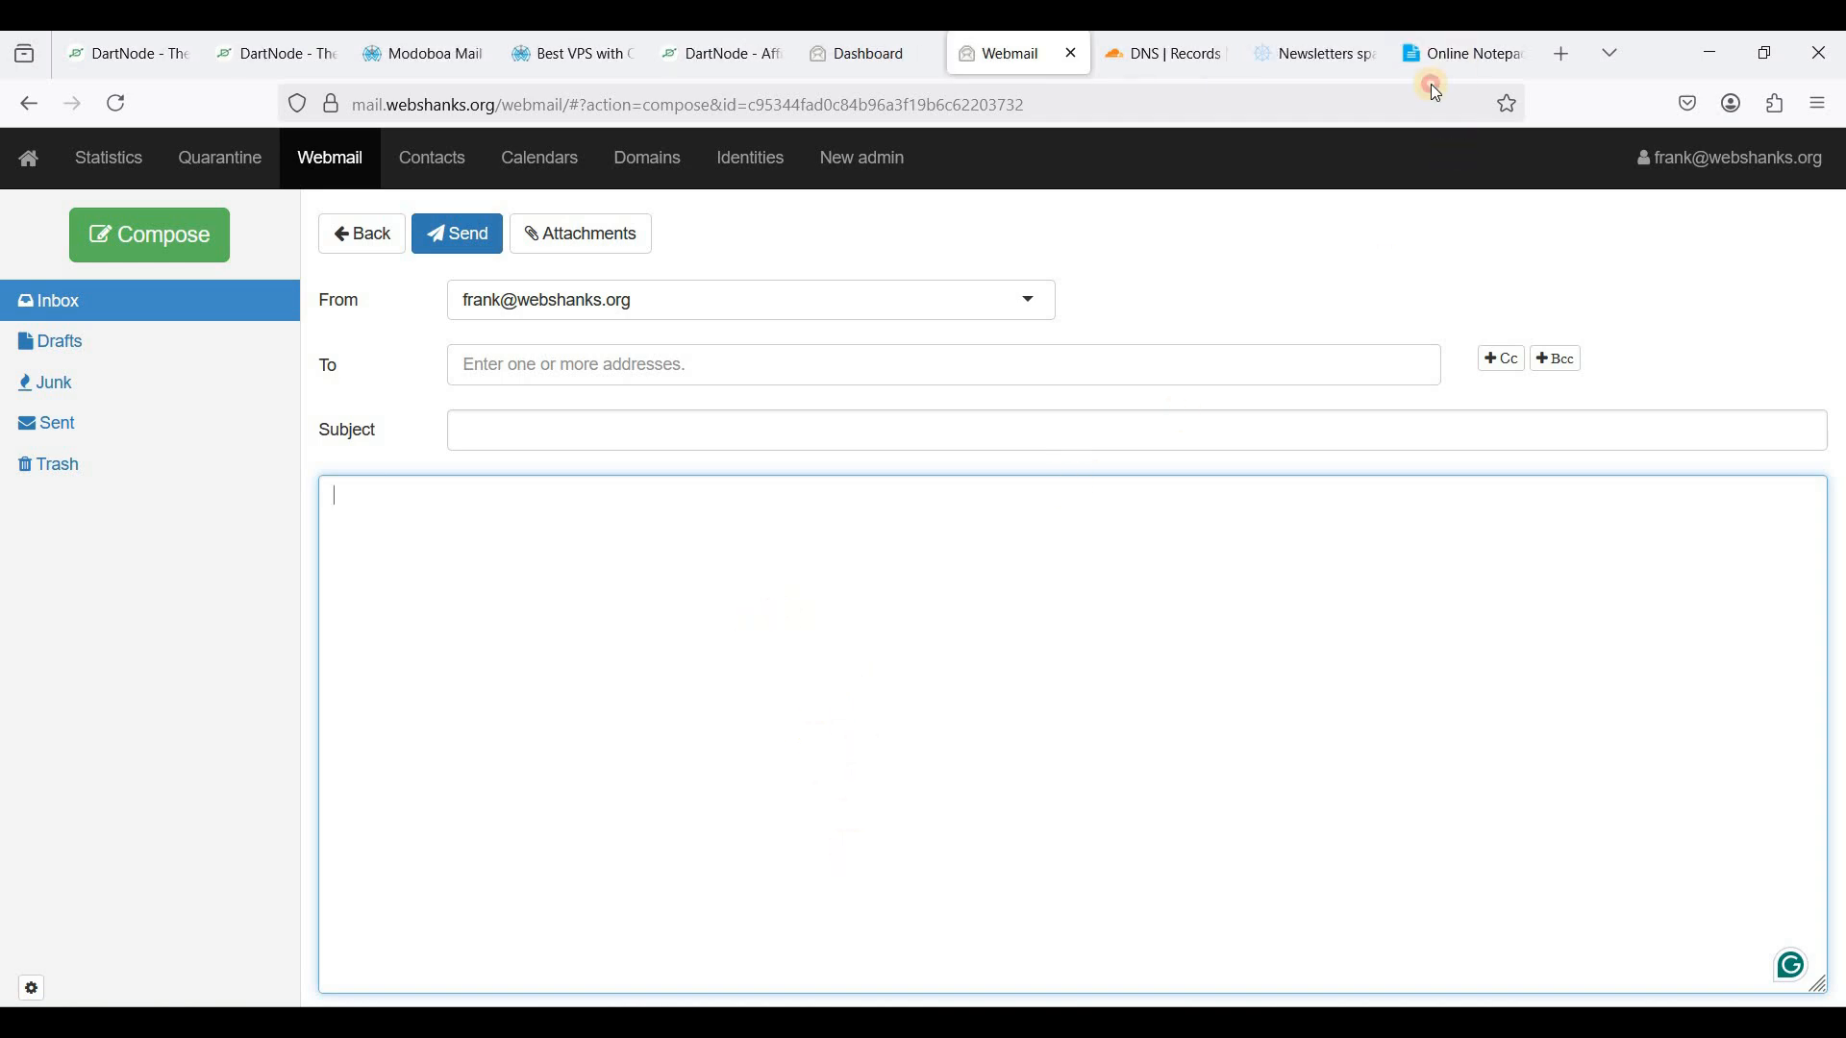
click(1433, 84)
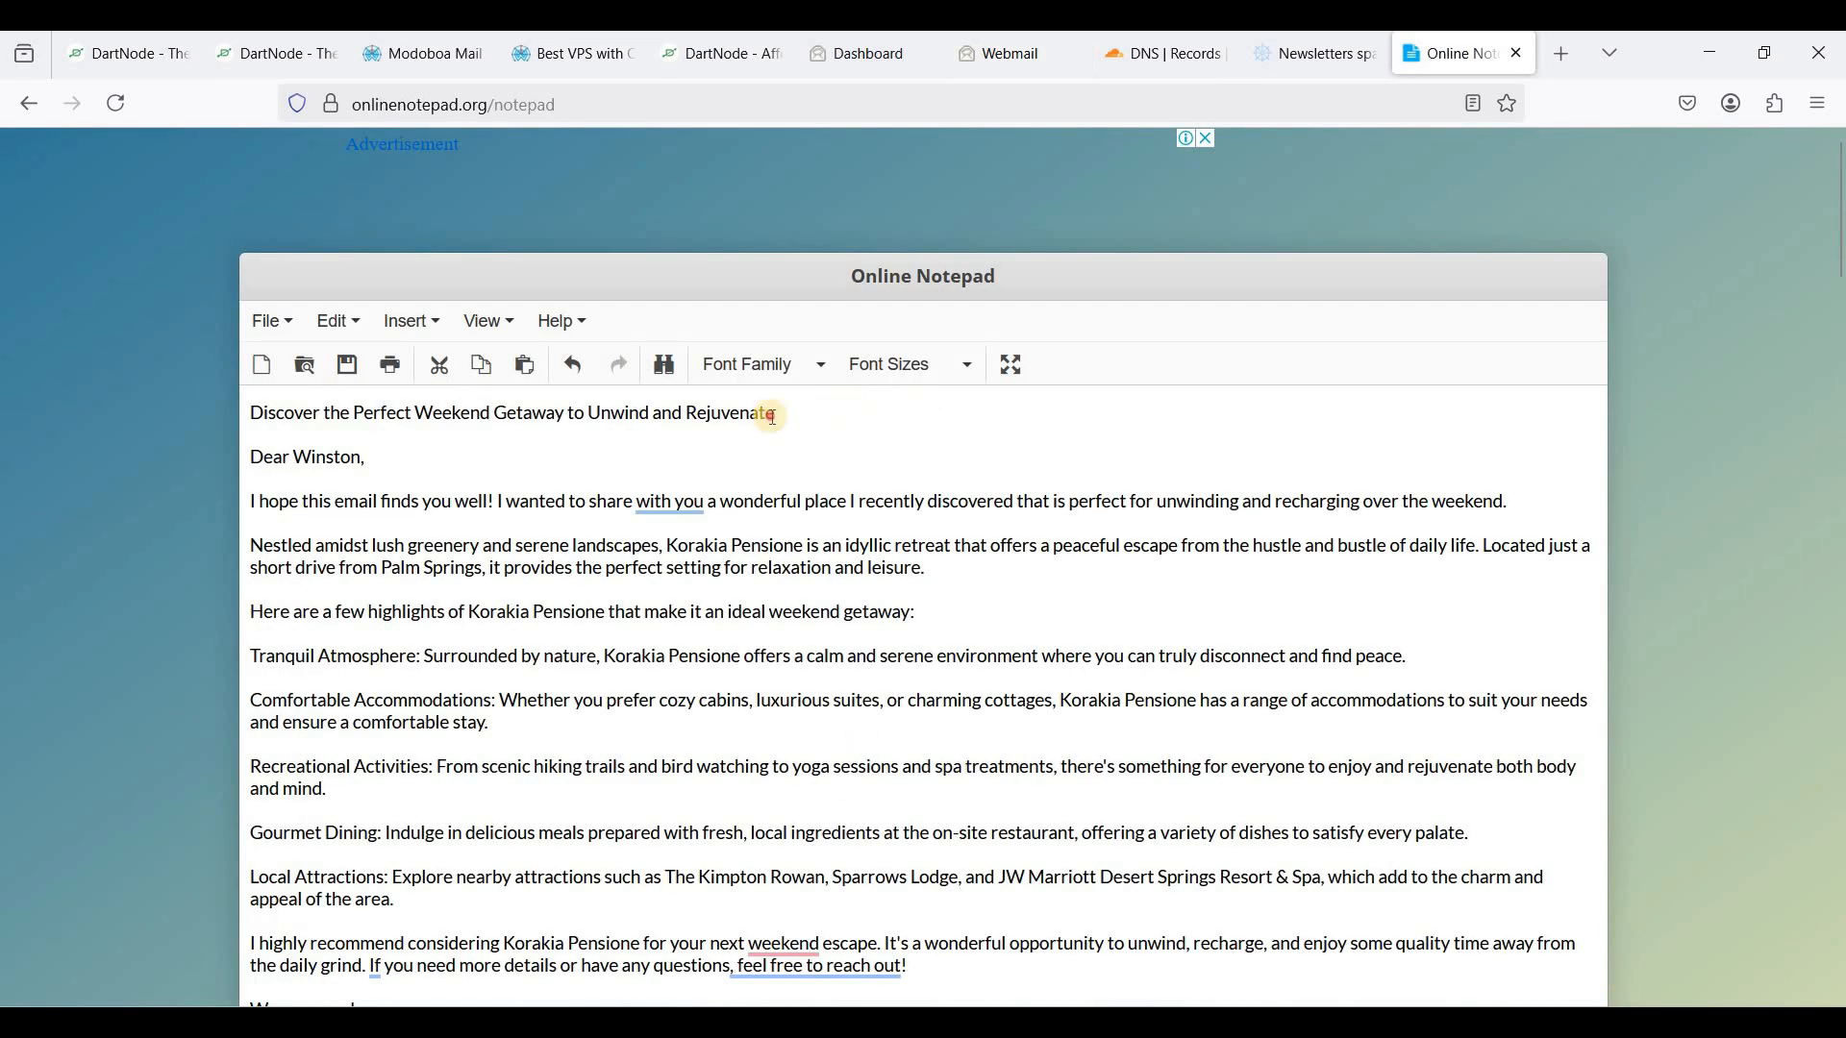
triple_click(235, 411)
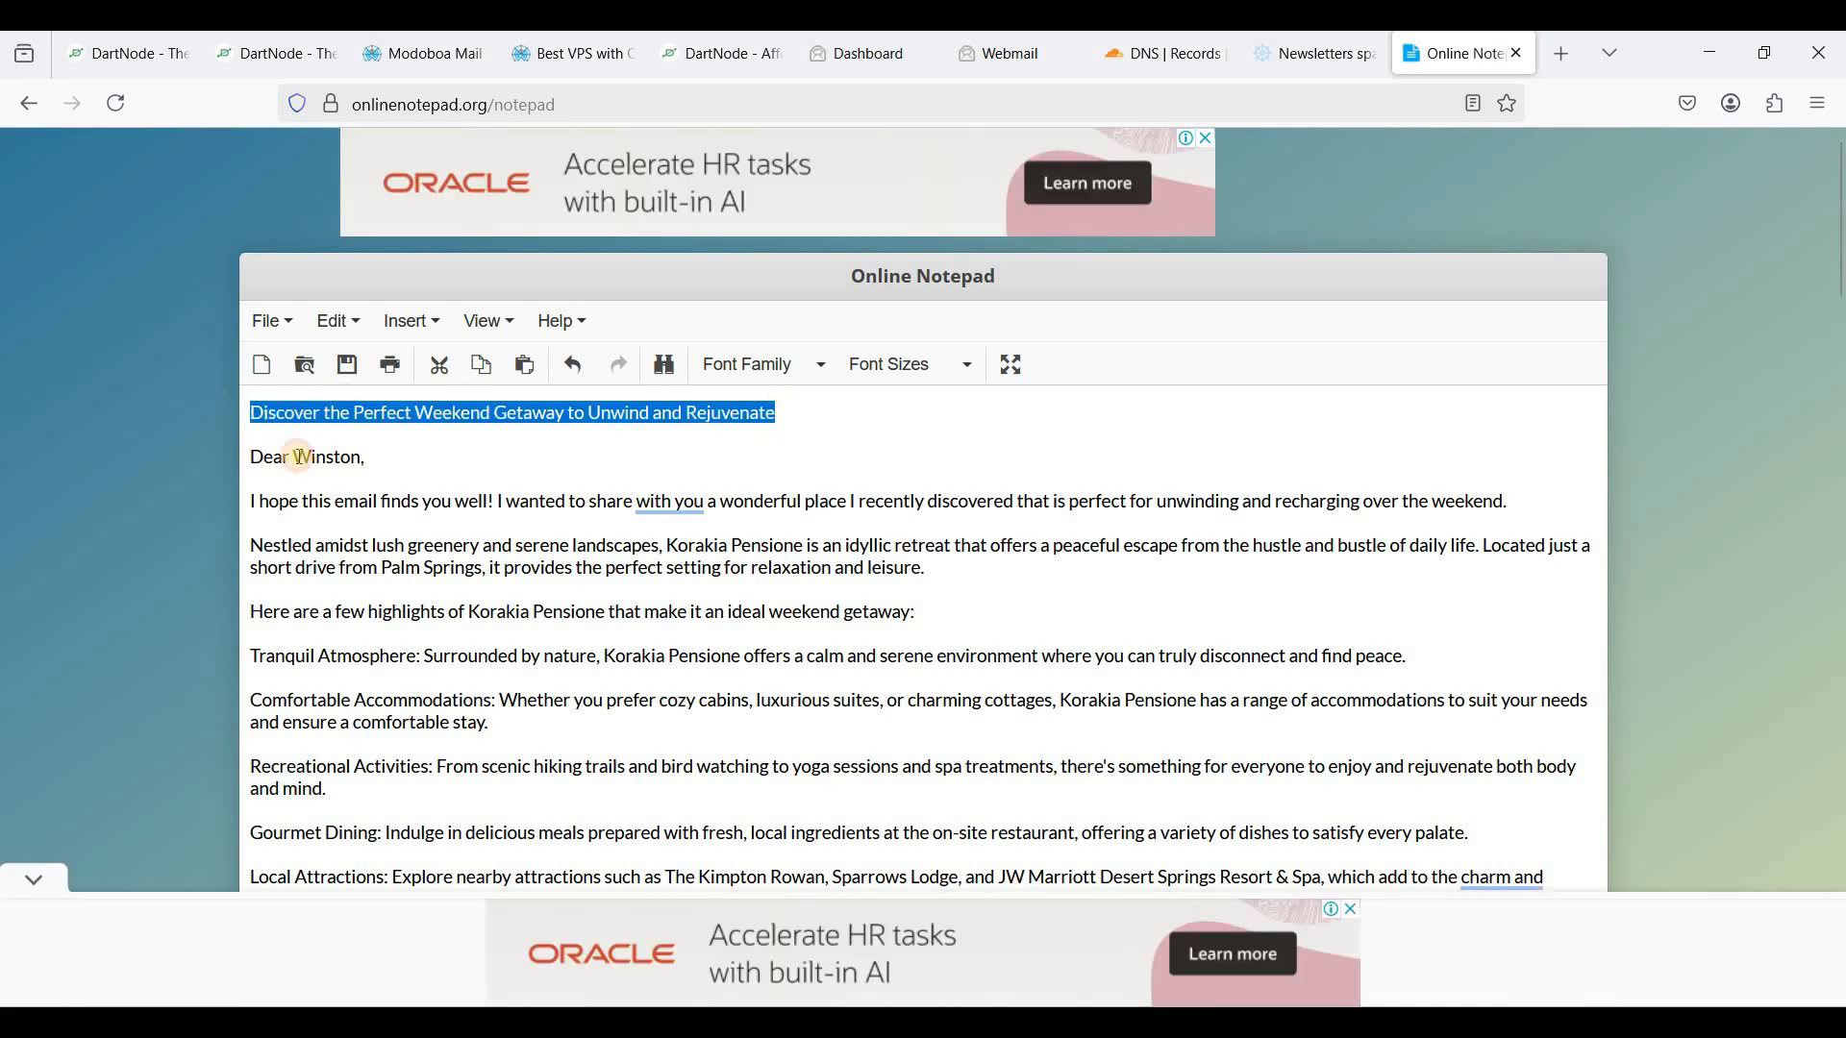
click(19, 882)
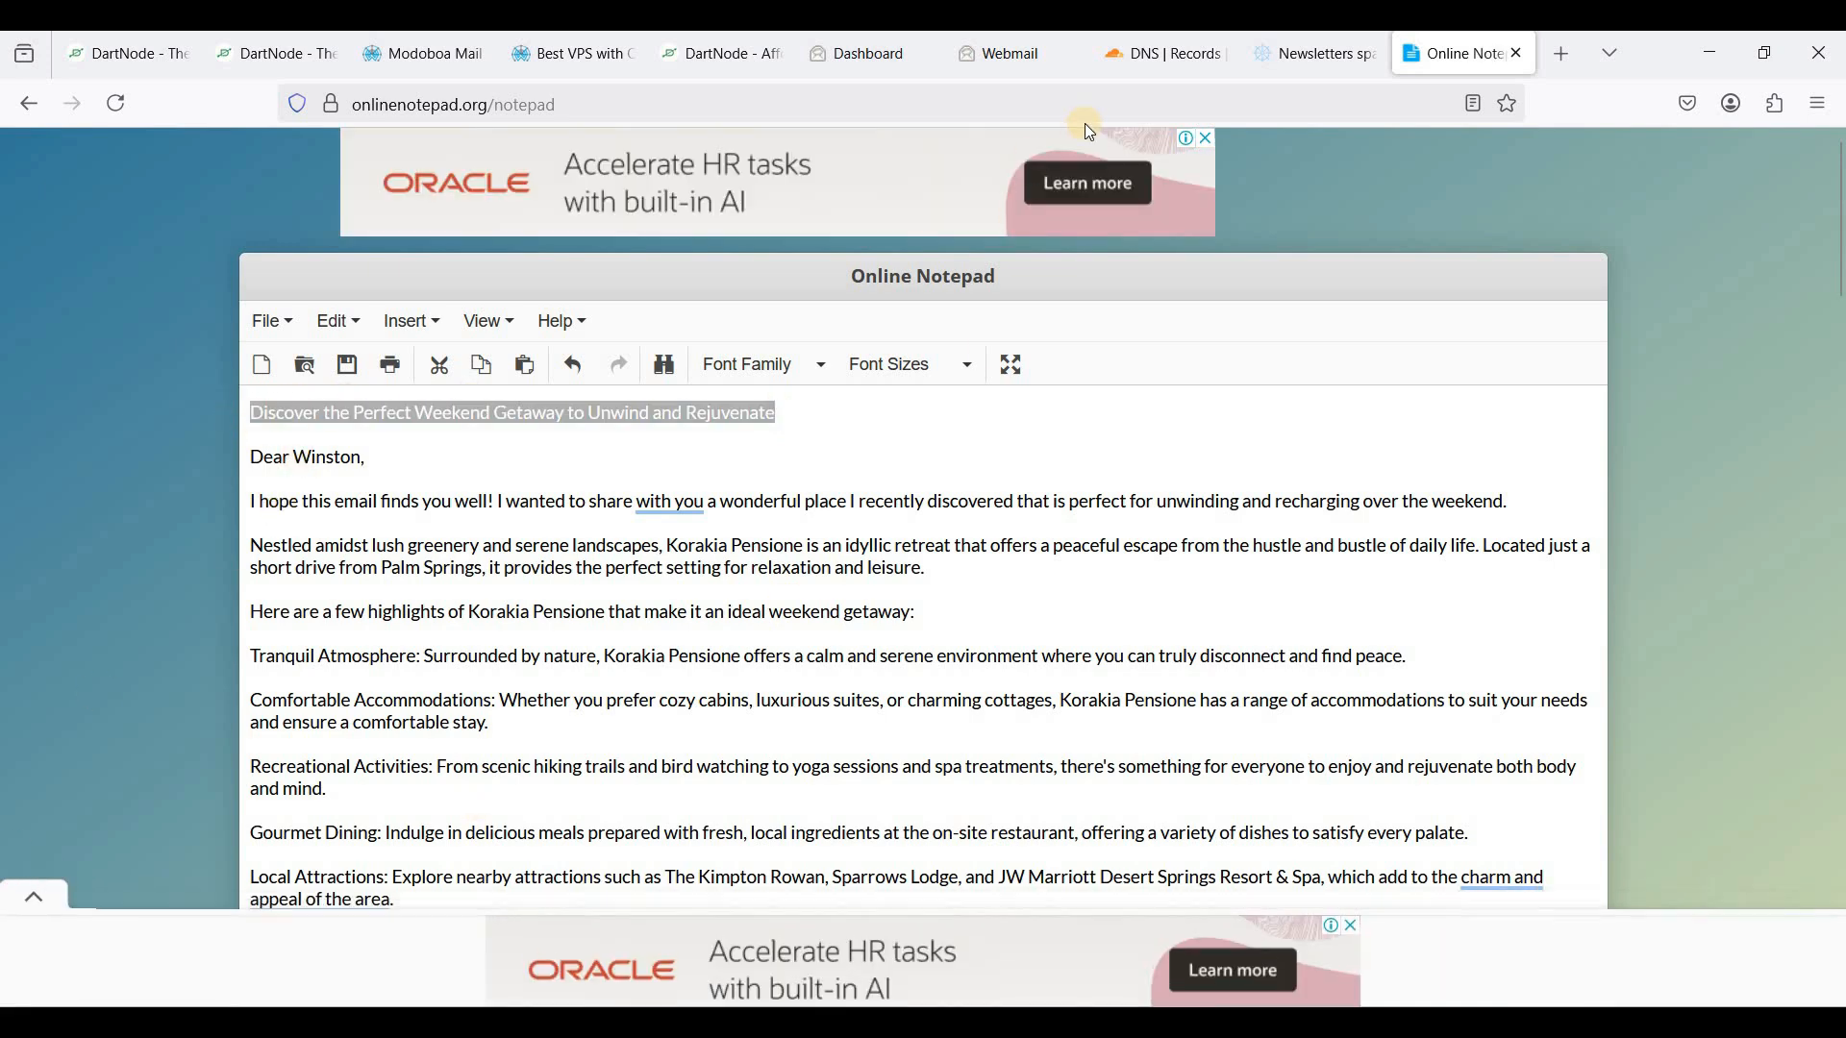
scroll(1048, 252, down, 3)
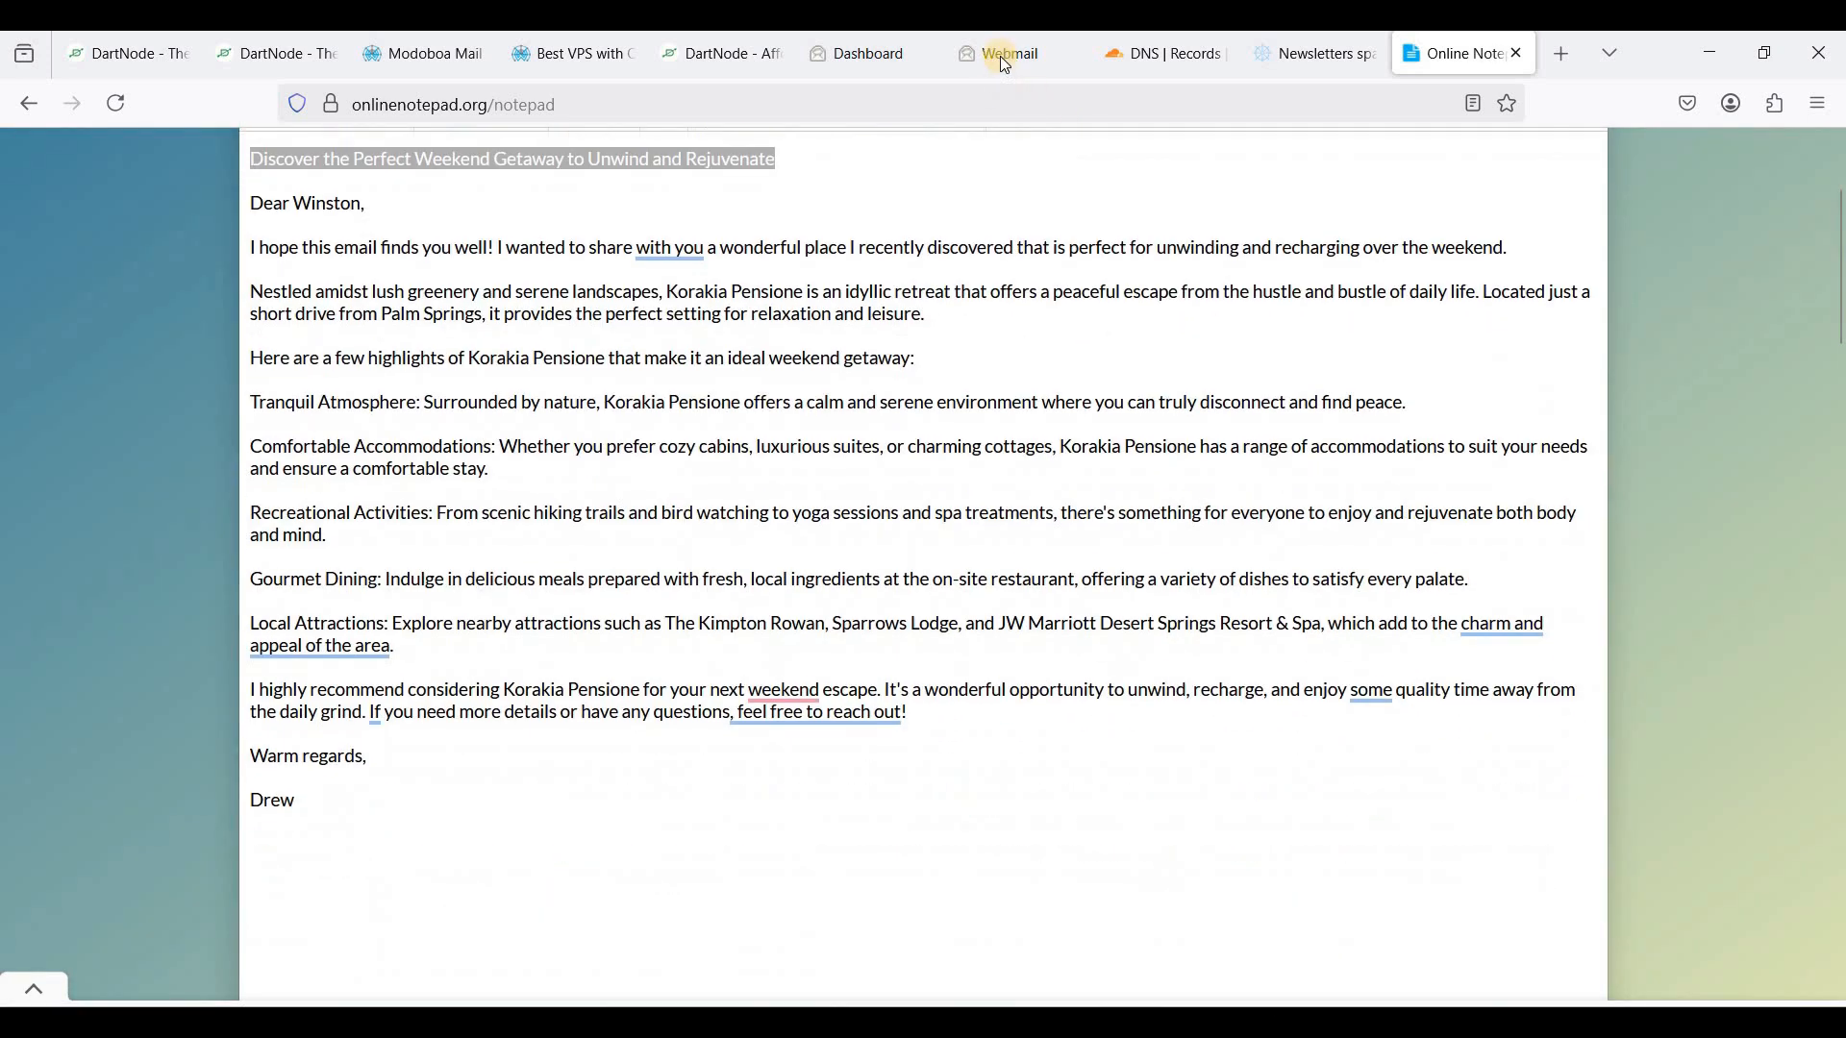
click(1001, 59)
click(597, 426)
key(ctrl+v)
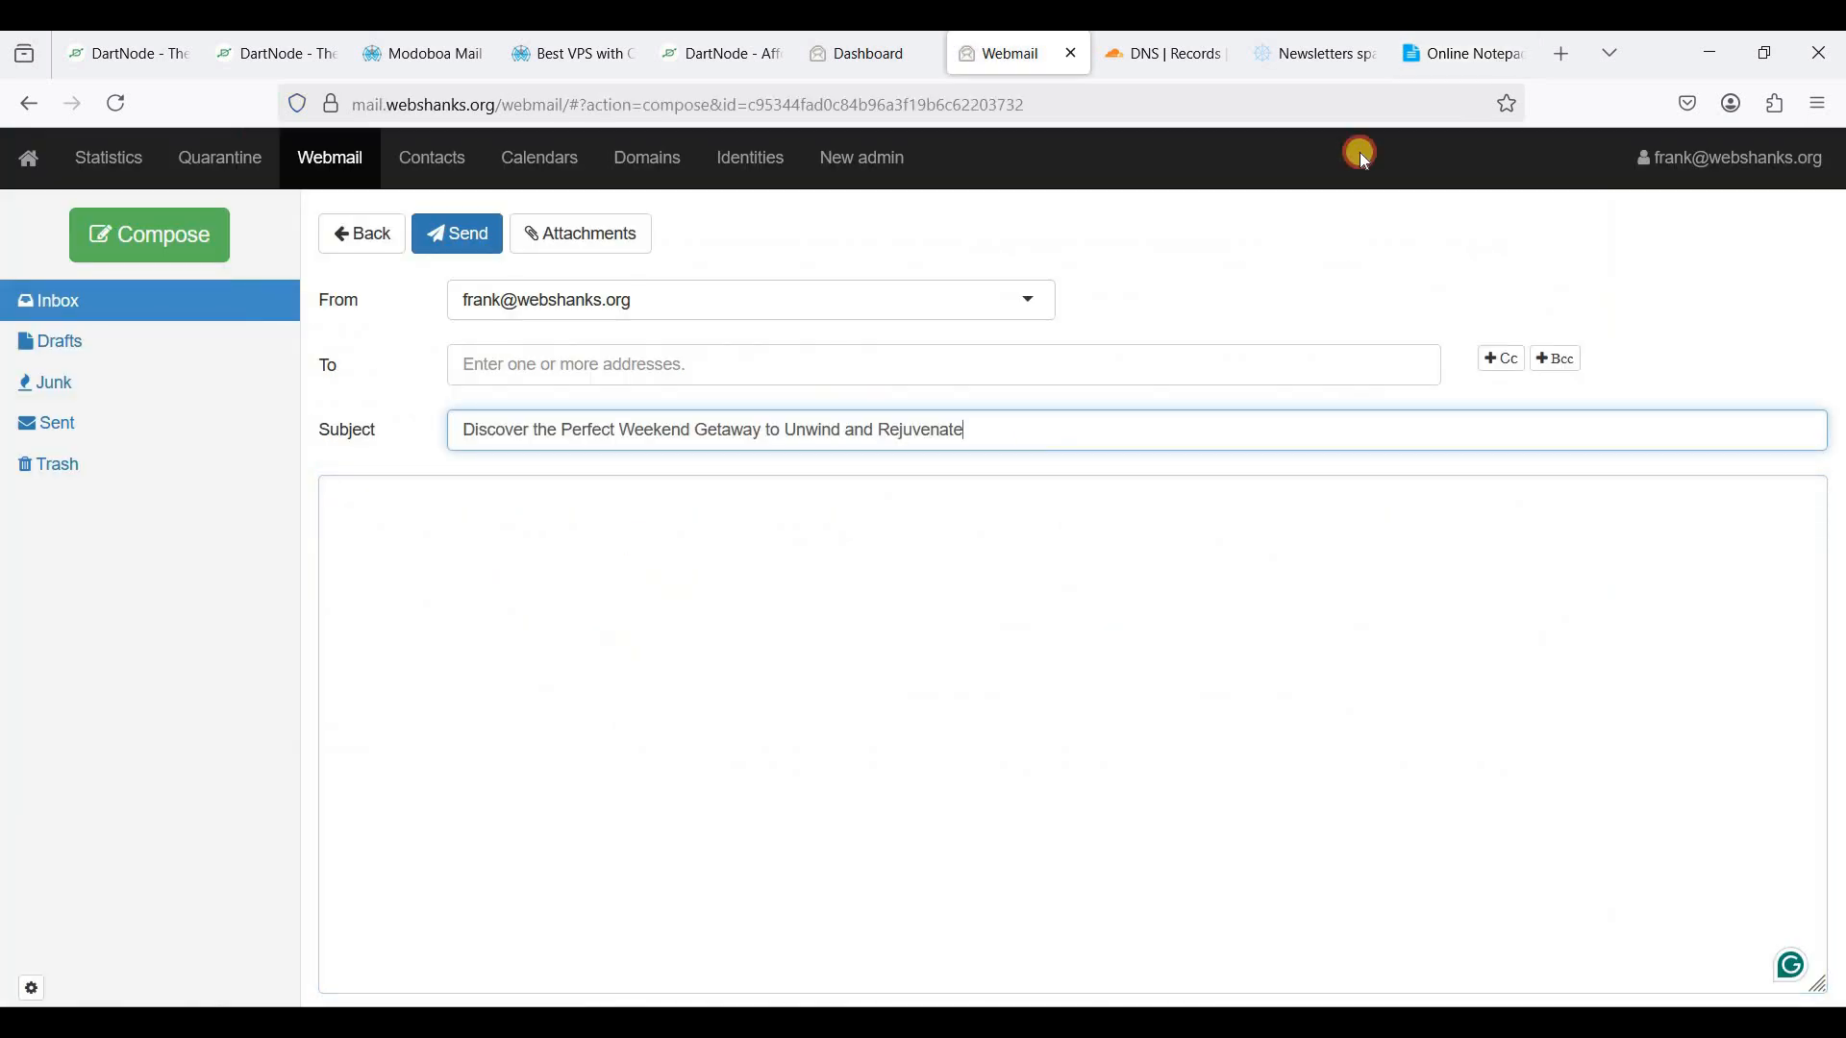
key(Tab)
- Paste the letter body from Online Notepad, add the sender's name, and attempt to send
click(1463, 54)
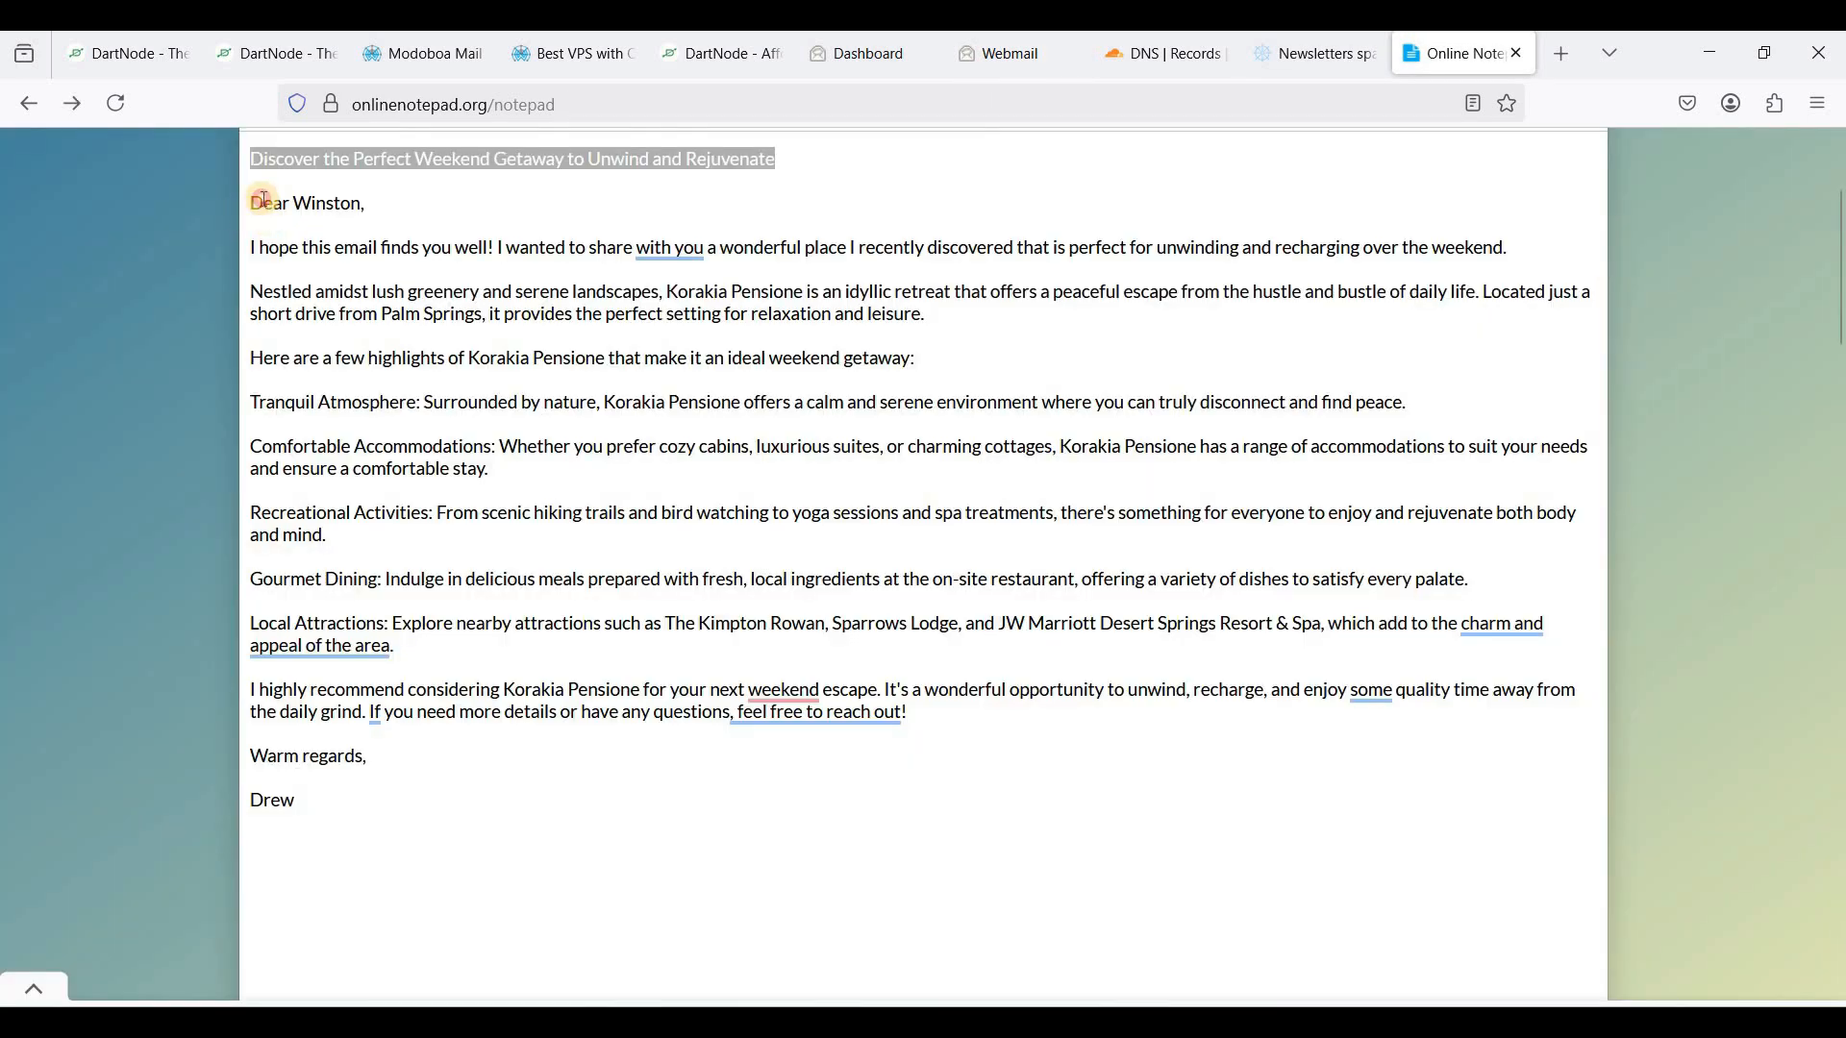
drag(251, 196, 340, 819)
key(ctrl+c)
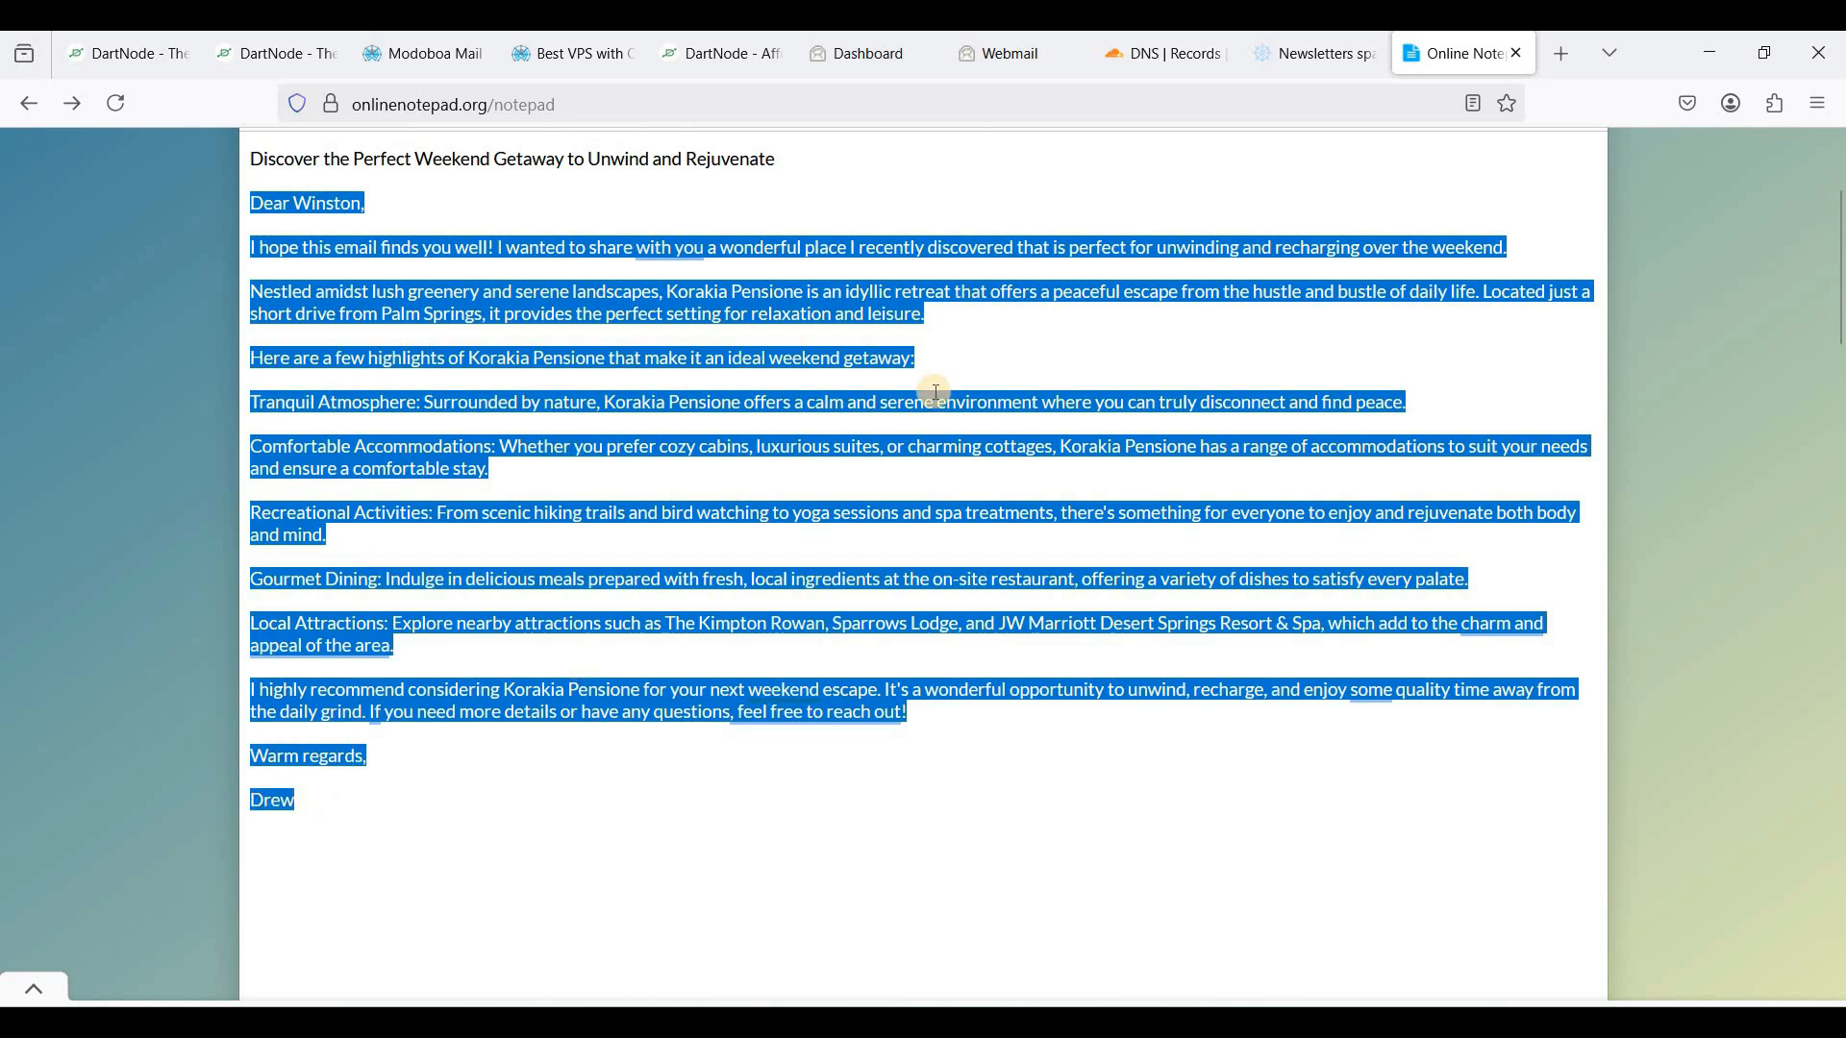
click(972, 60)
key(ctrl+v)
scroll(583, 688, up, 3)
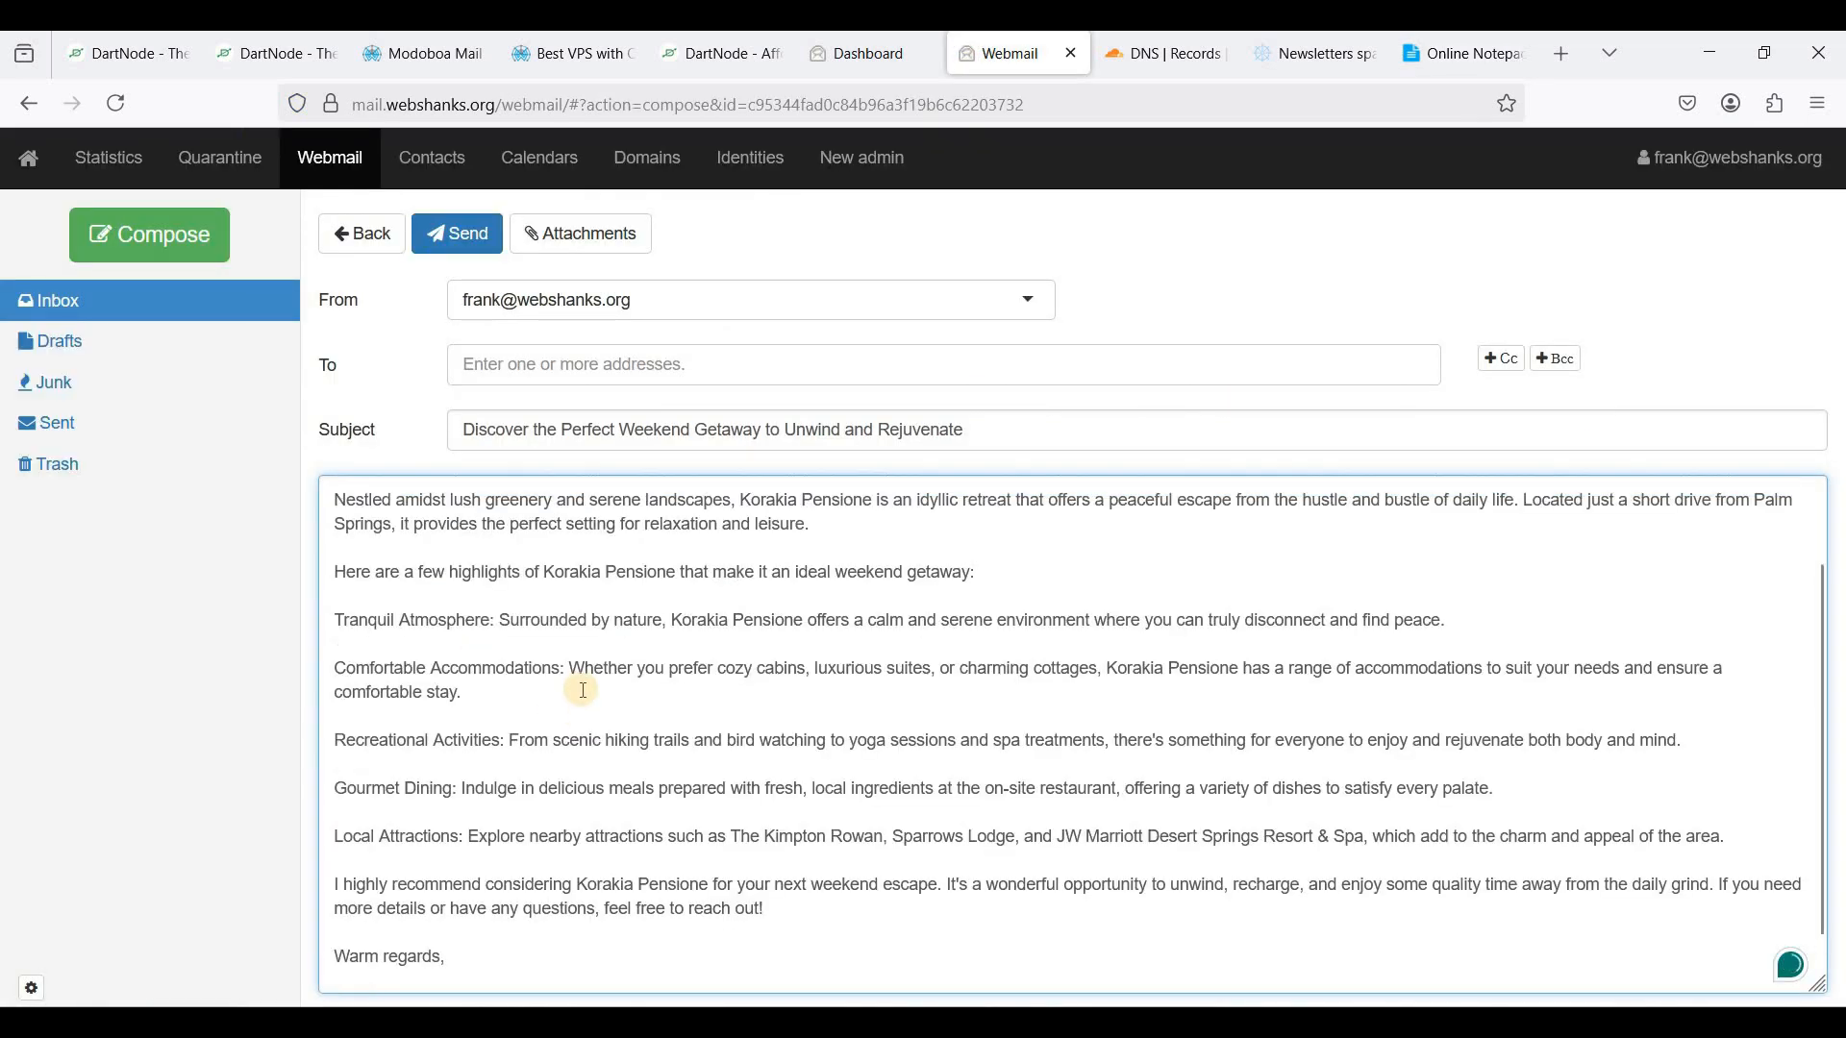
scroll(464, 918, down, 3)
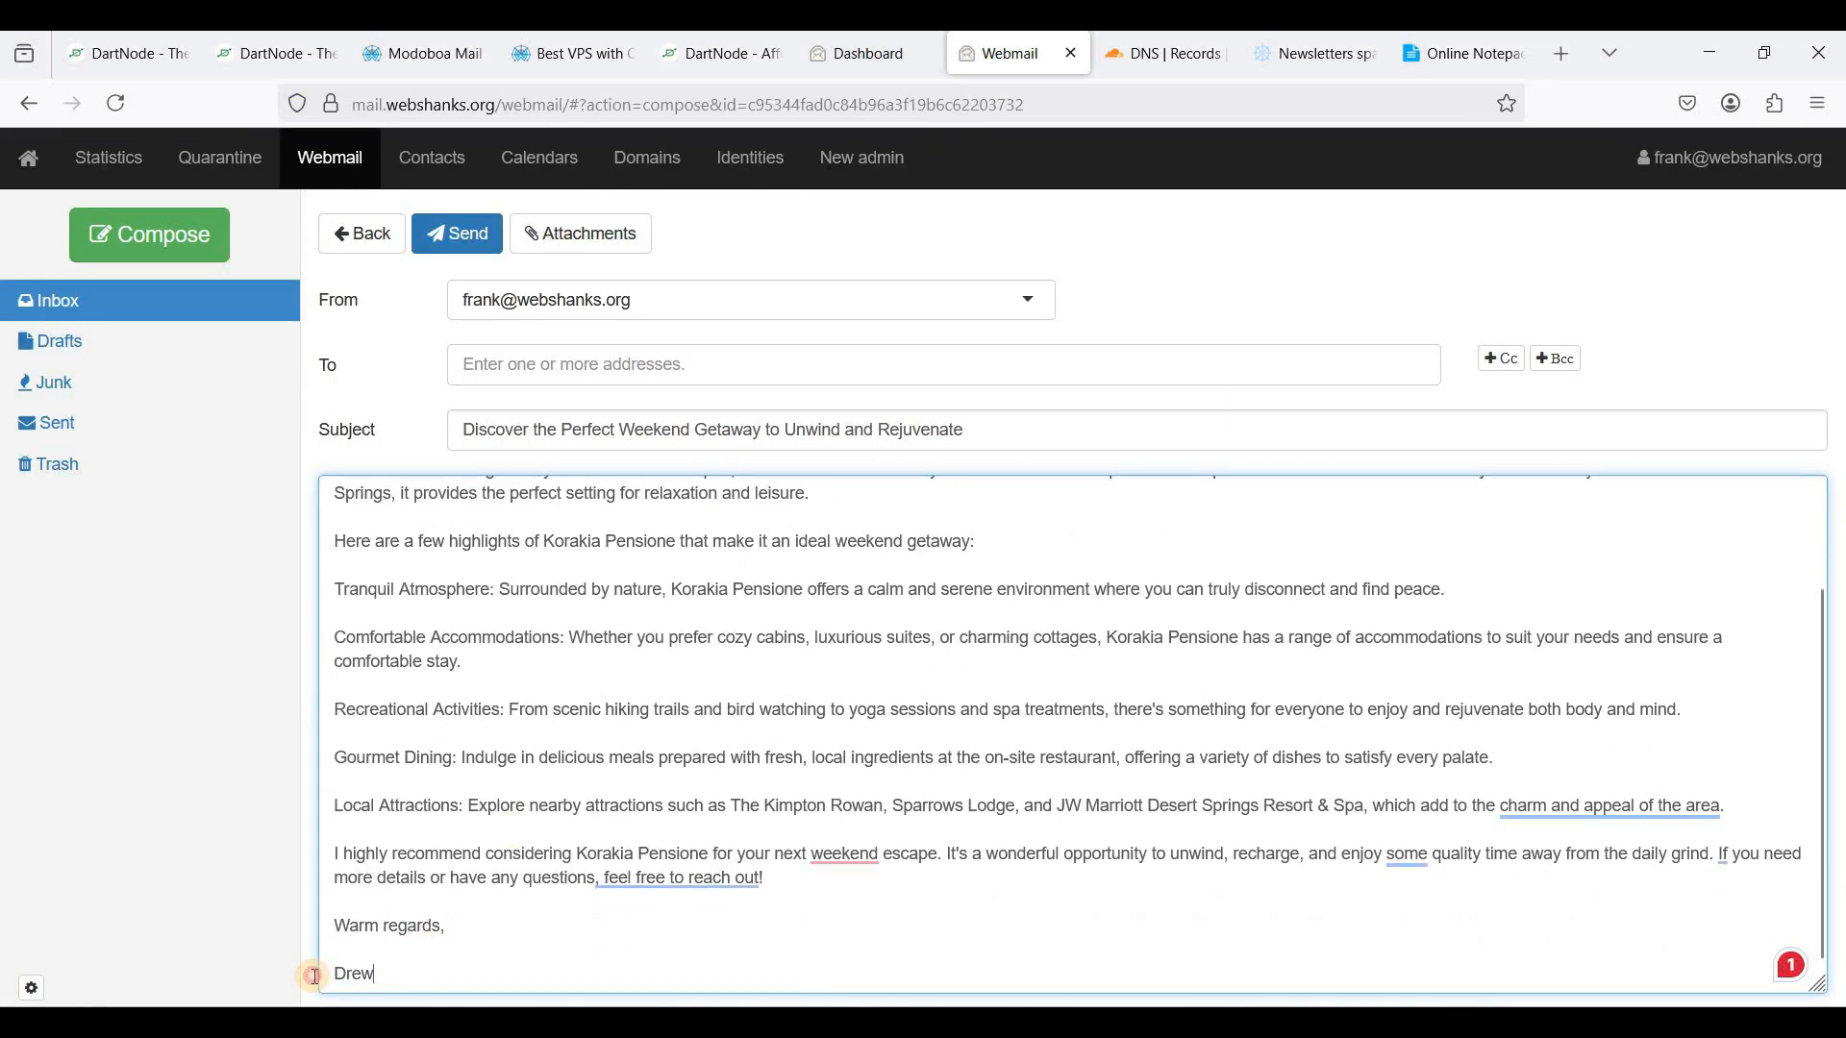
text(Frank)
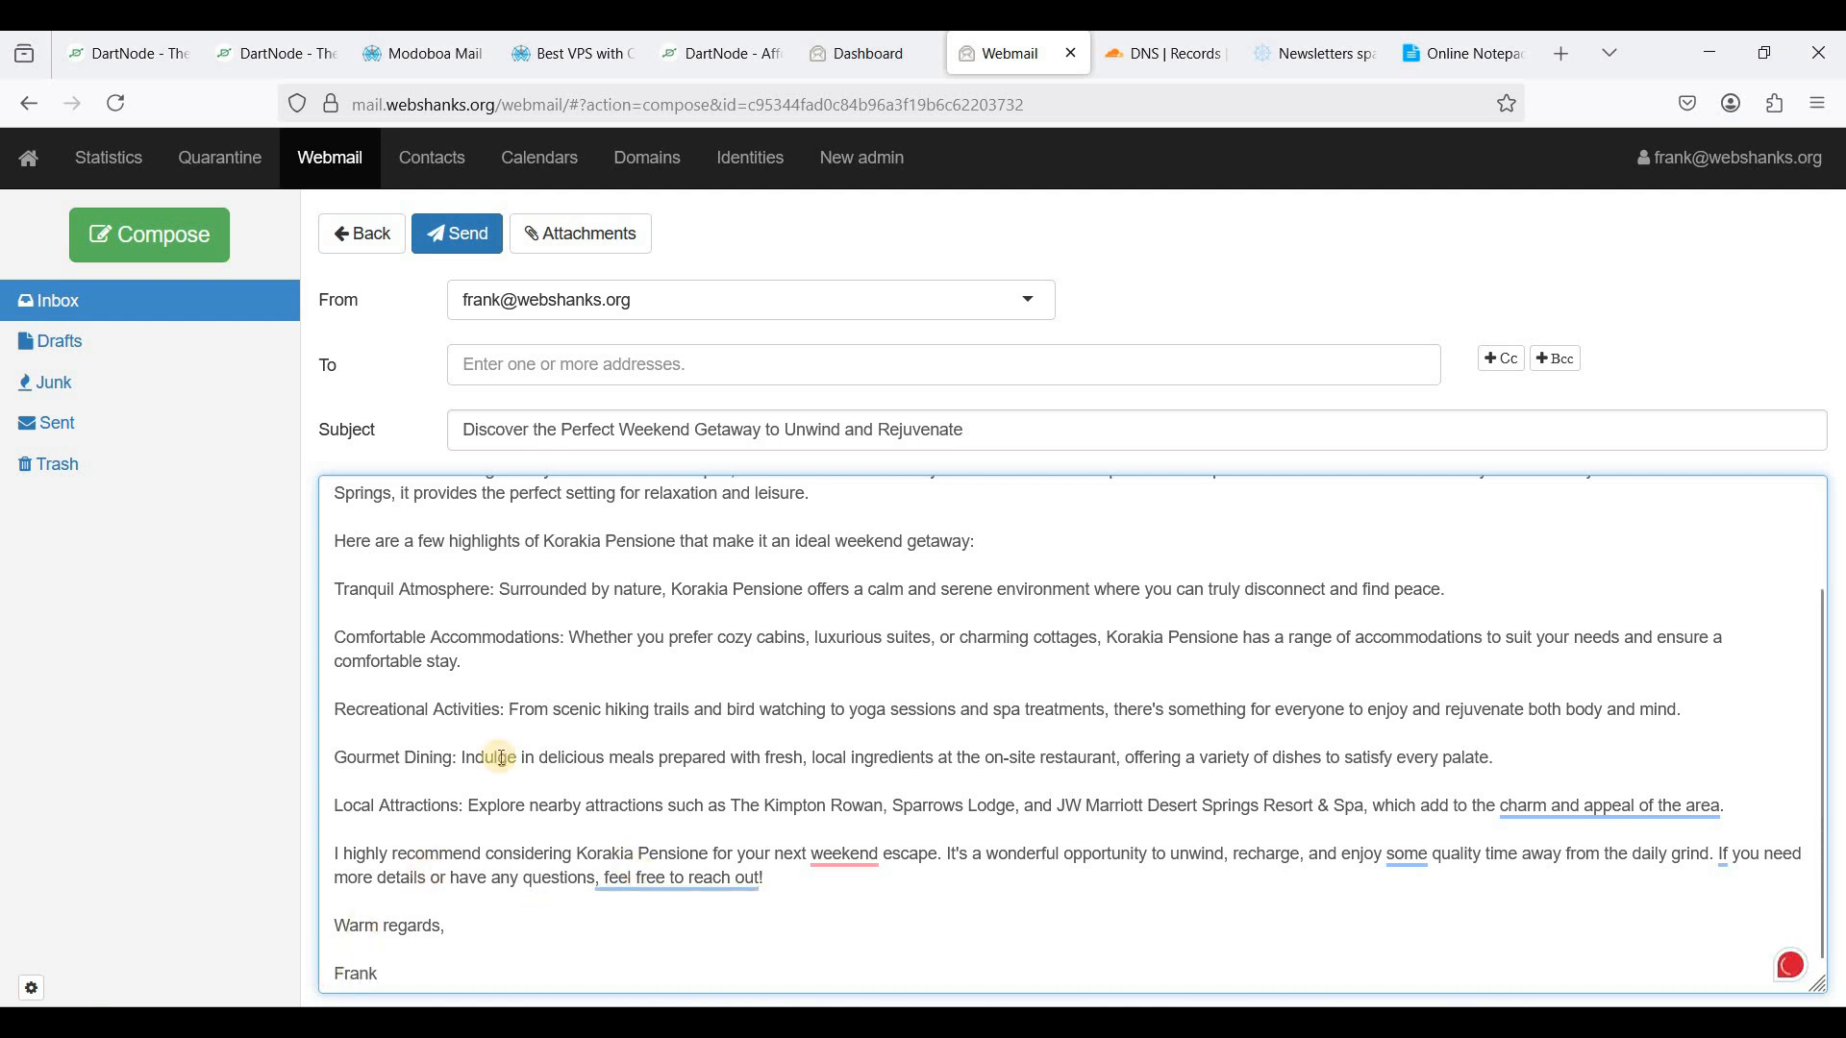
click(460, 242)
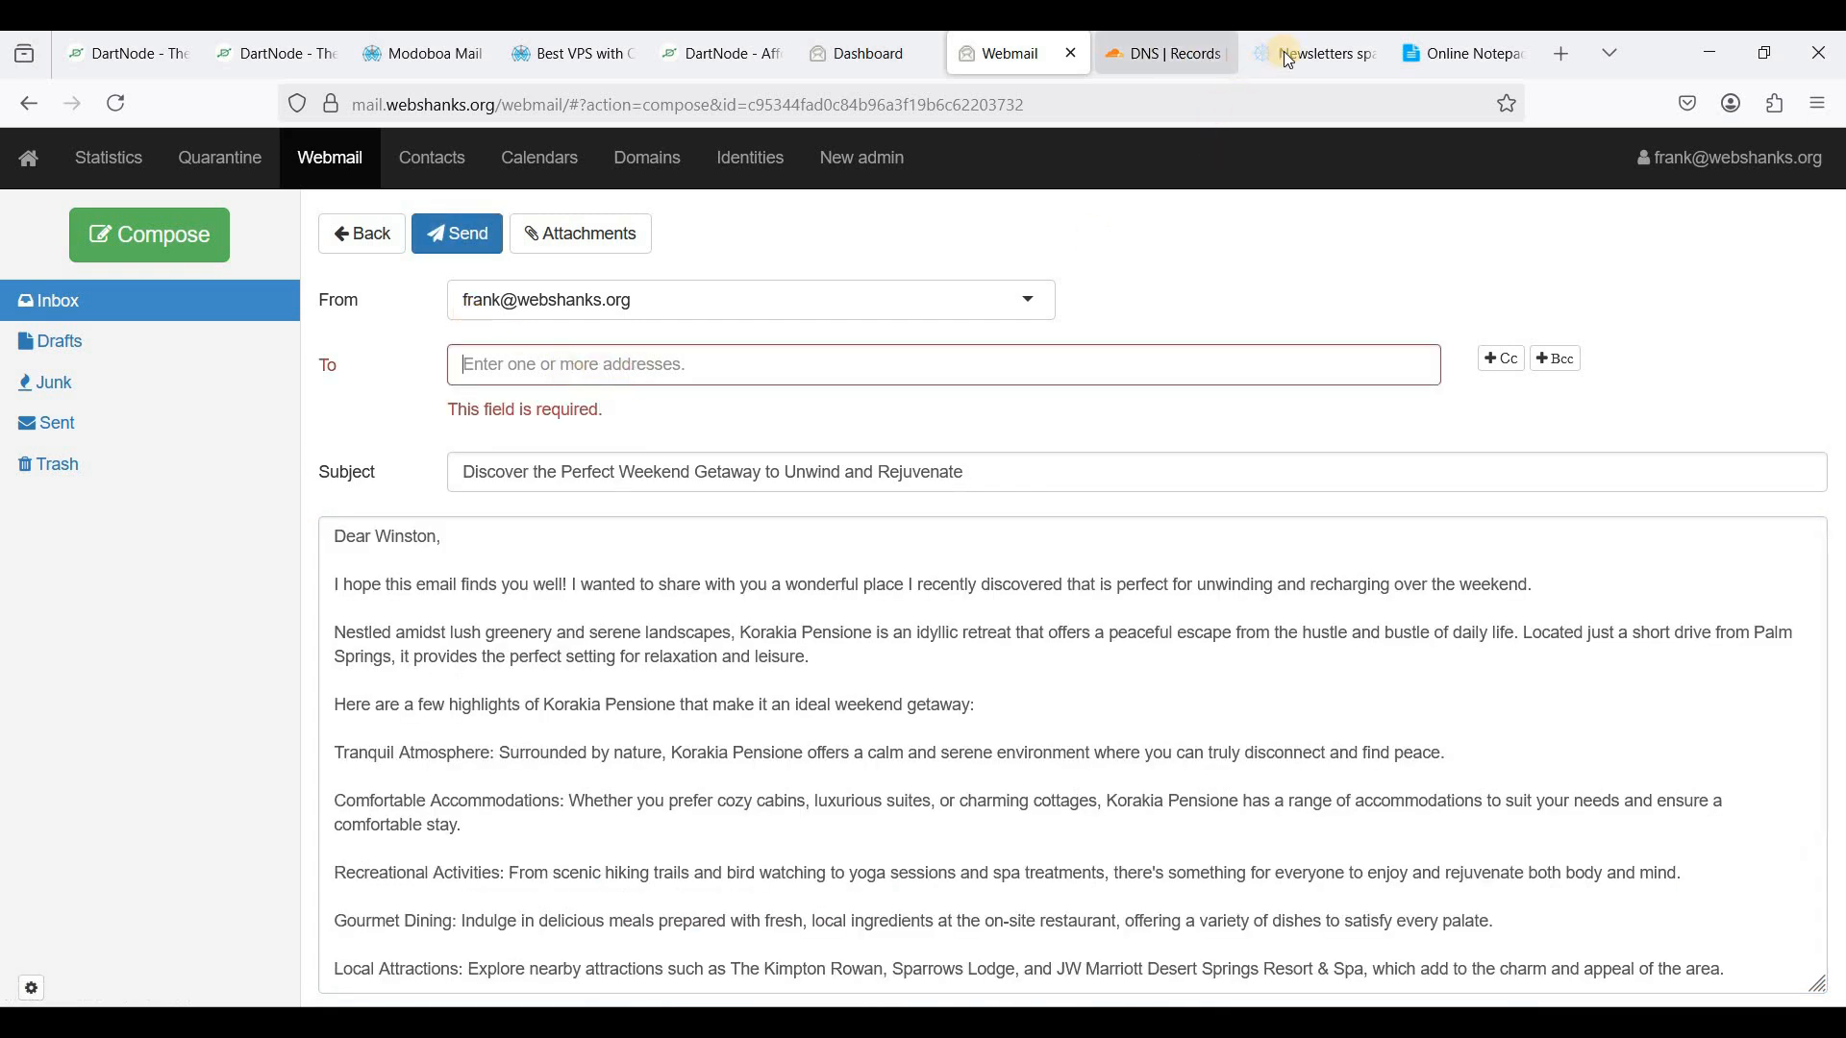
- Re-paste the mail-tester address as the recipient and send the message
click(1315, 54)
click(974, 58)
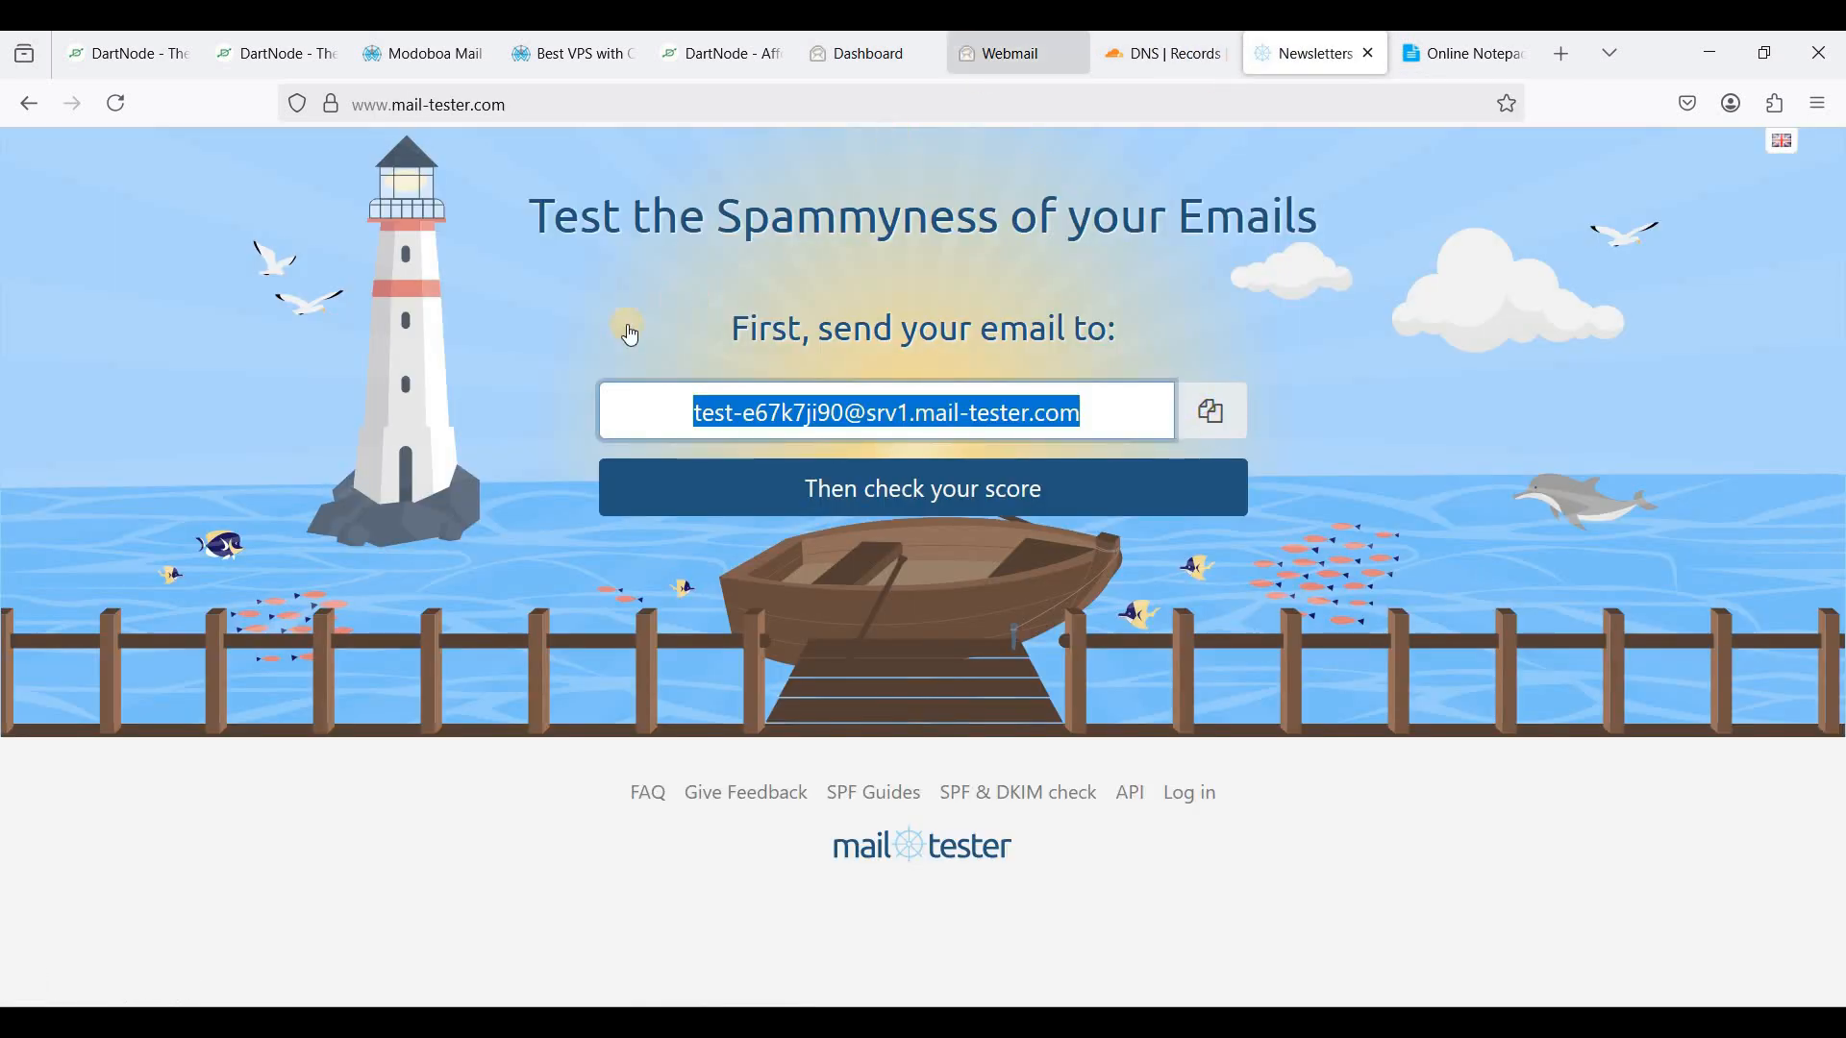
key(ctrl+v)
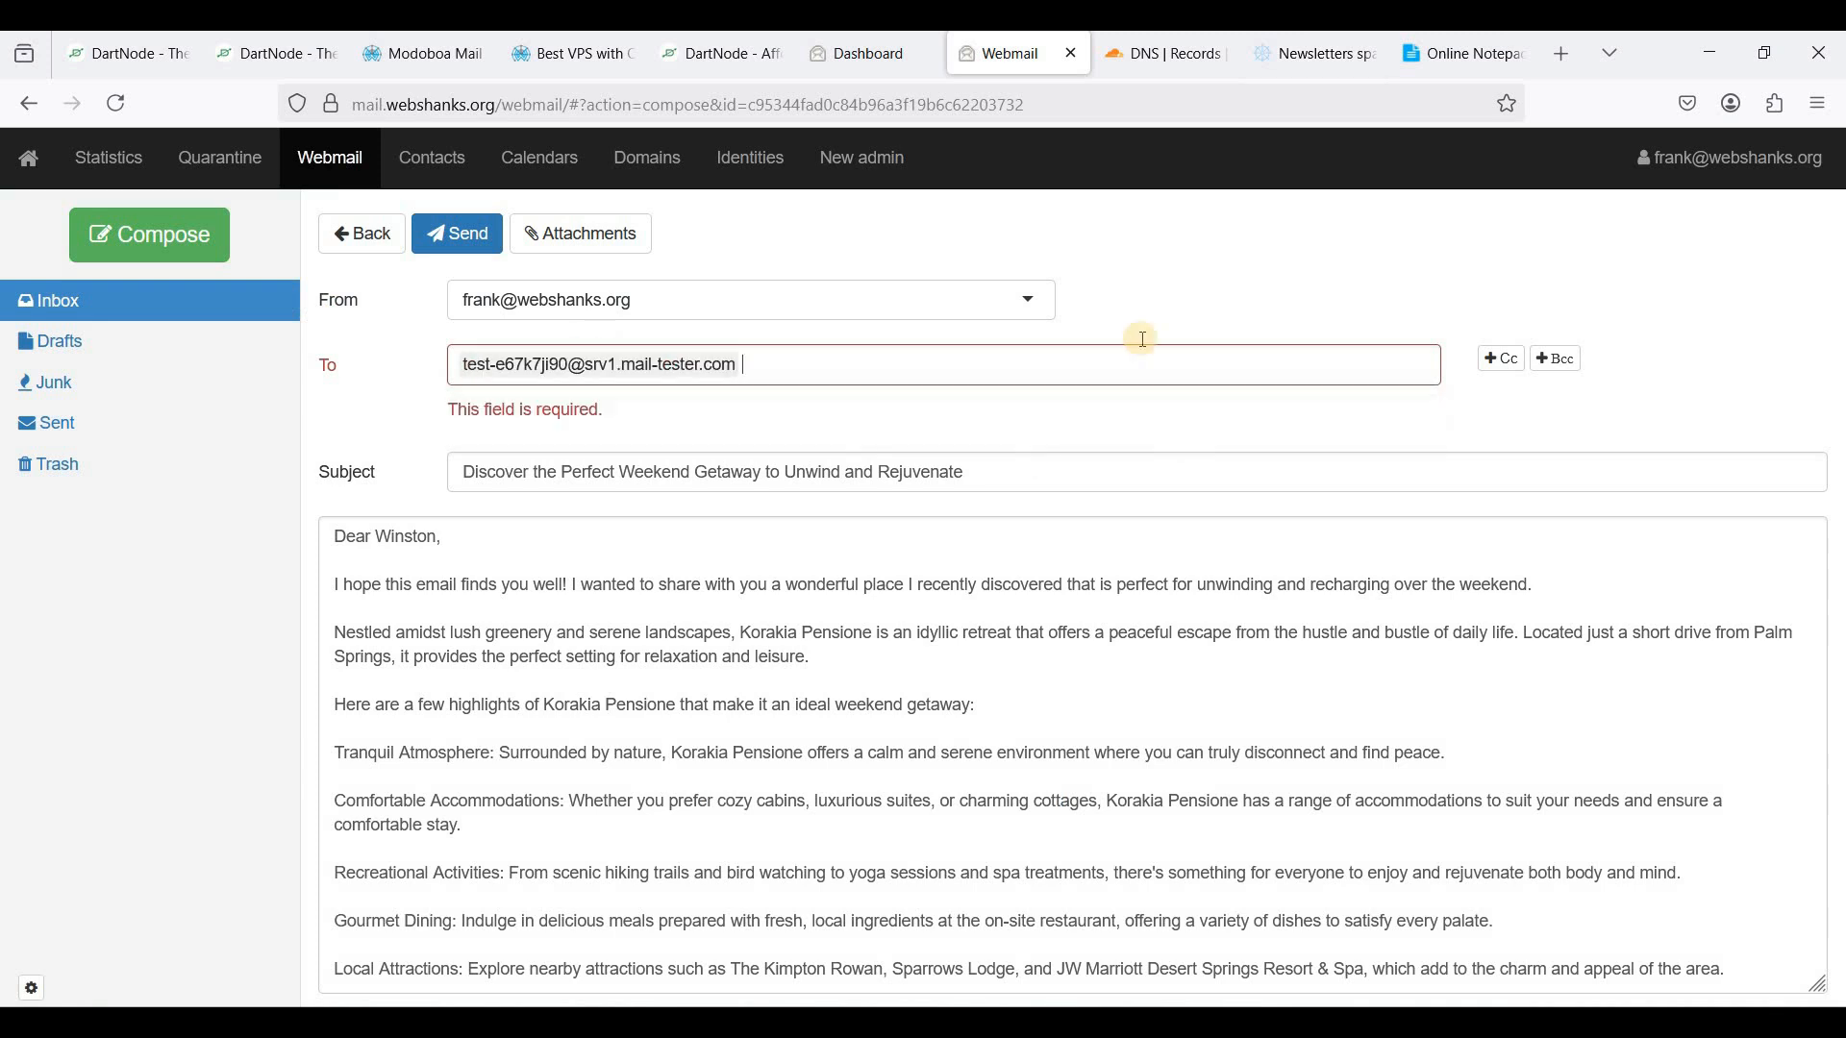
click(471, 235)
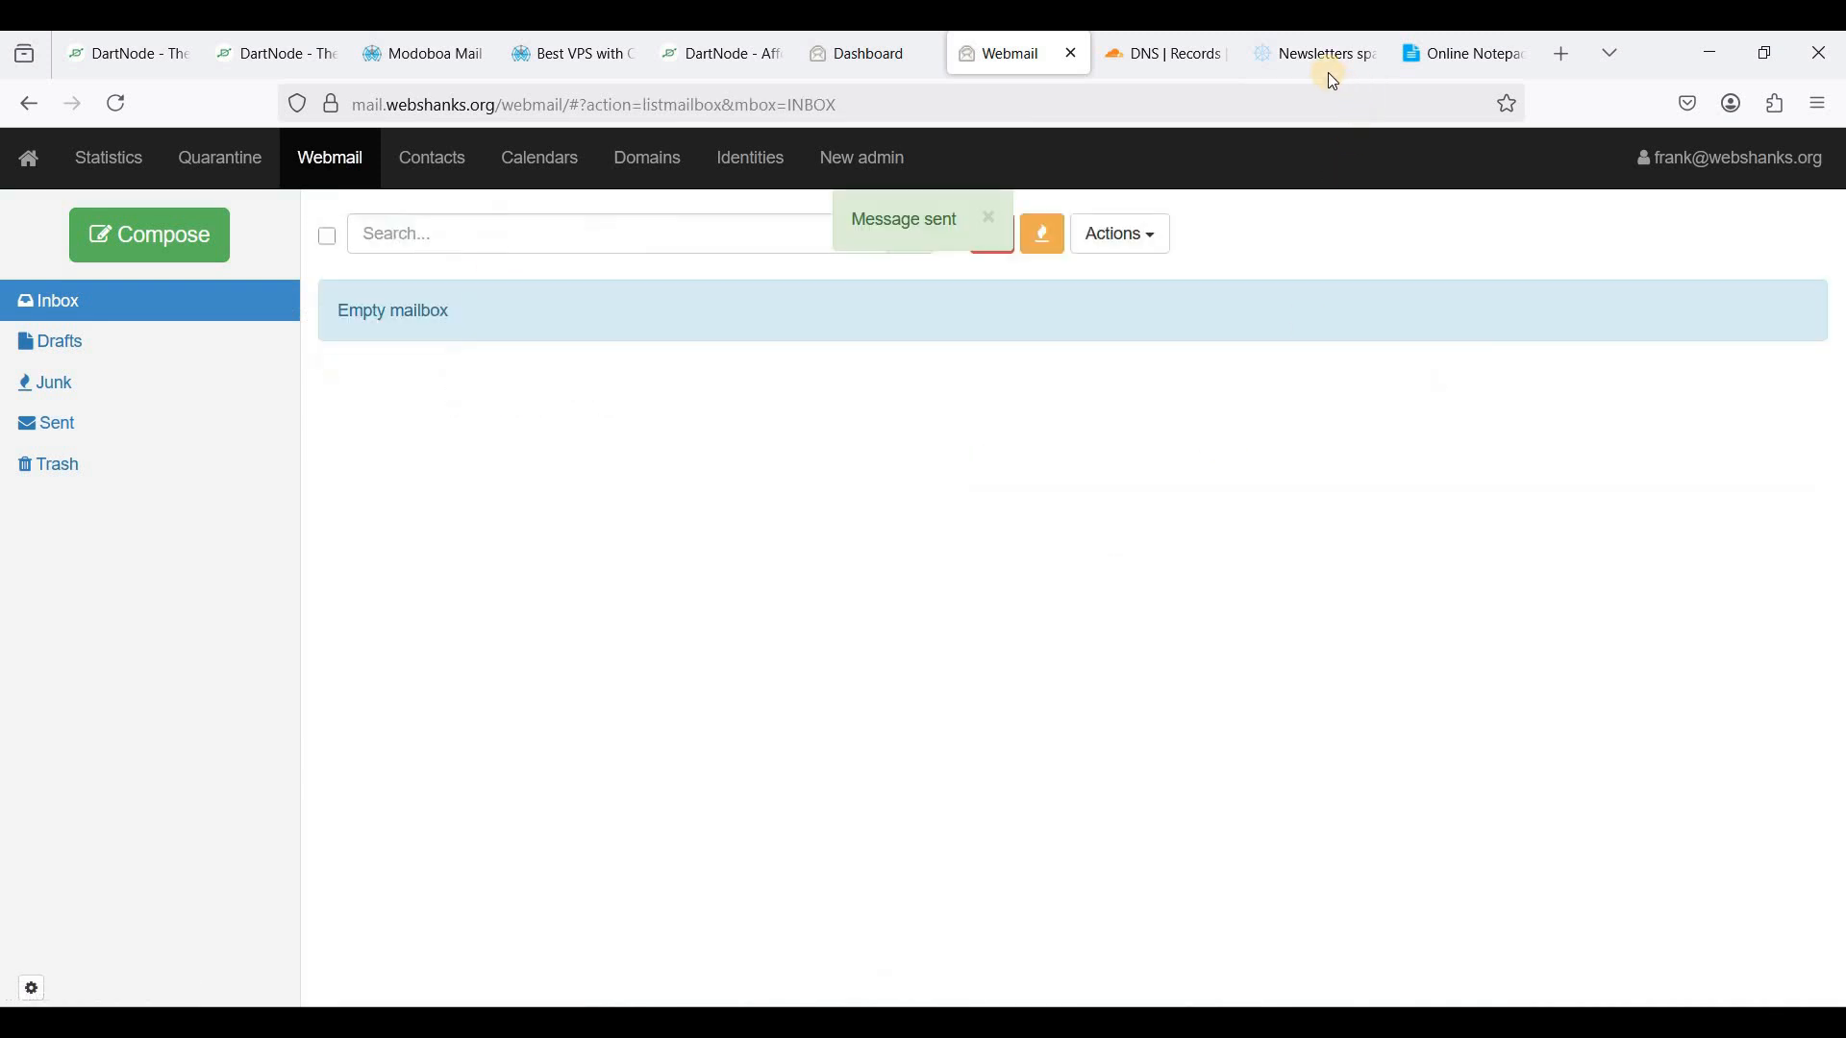
- Open the mail-tester results and inspect the received message's From address
click(1302, 63)
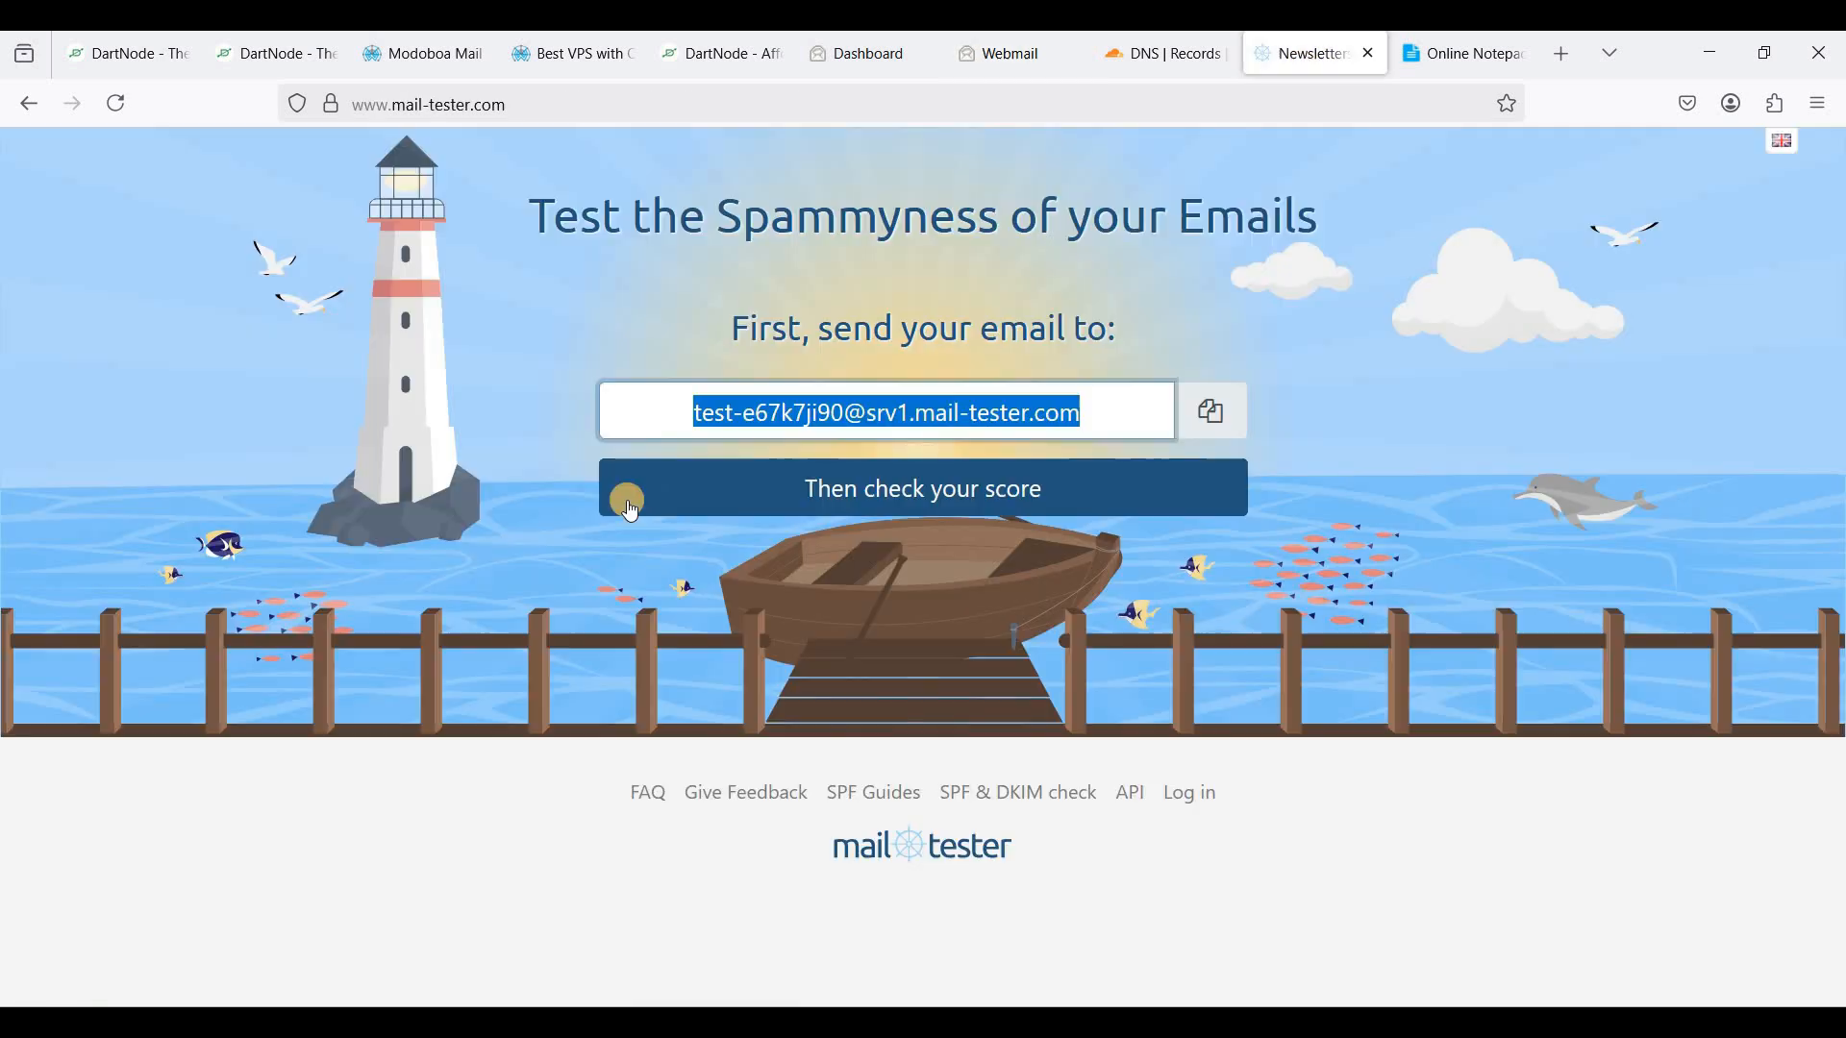
click(918, 488)
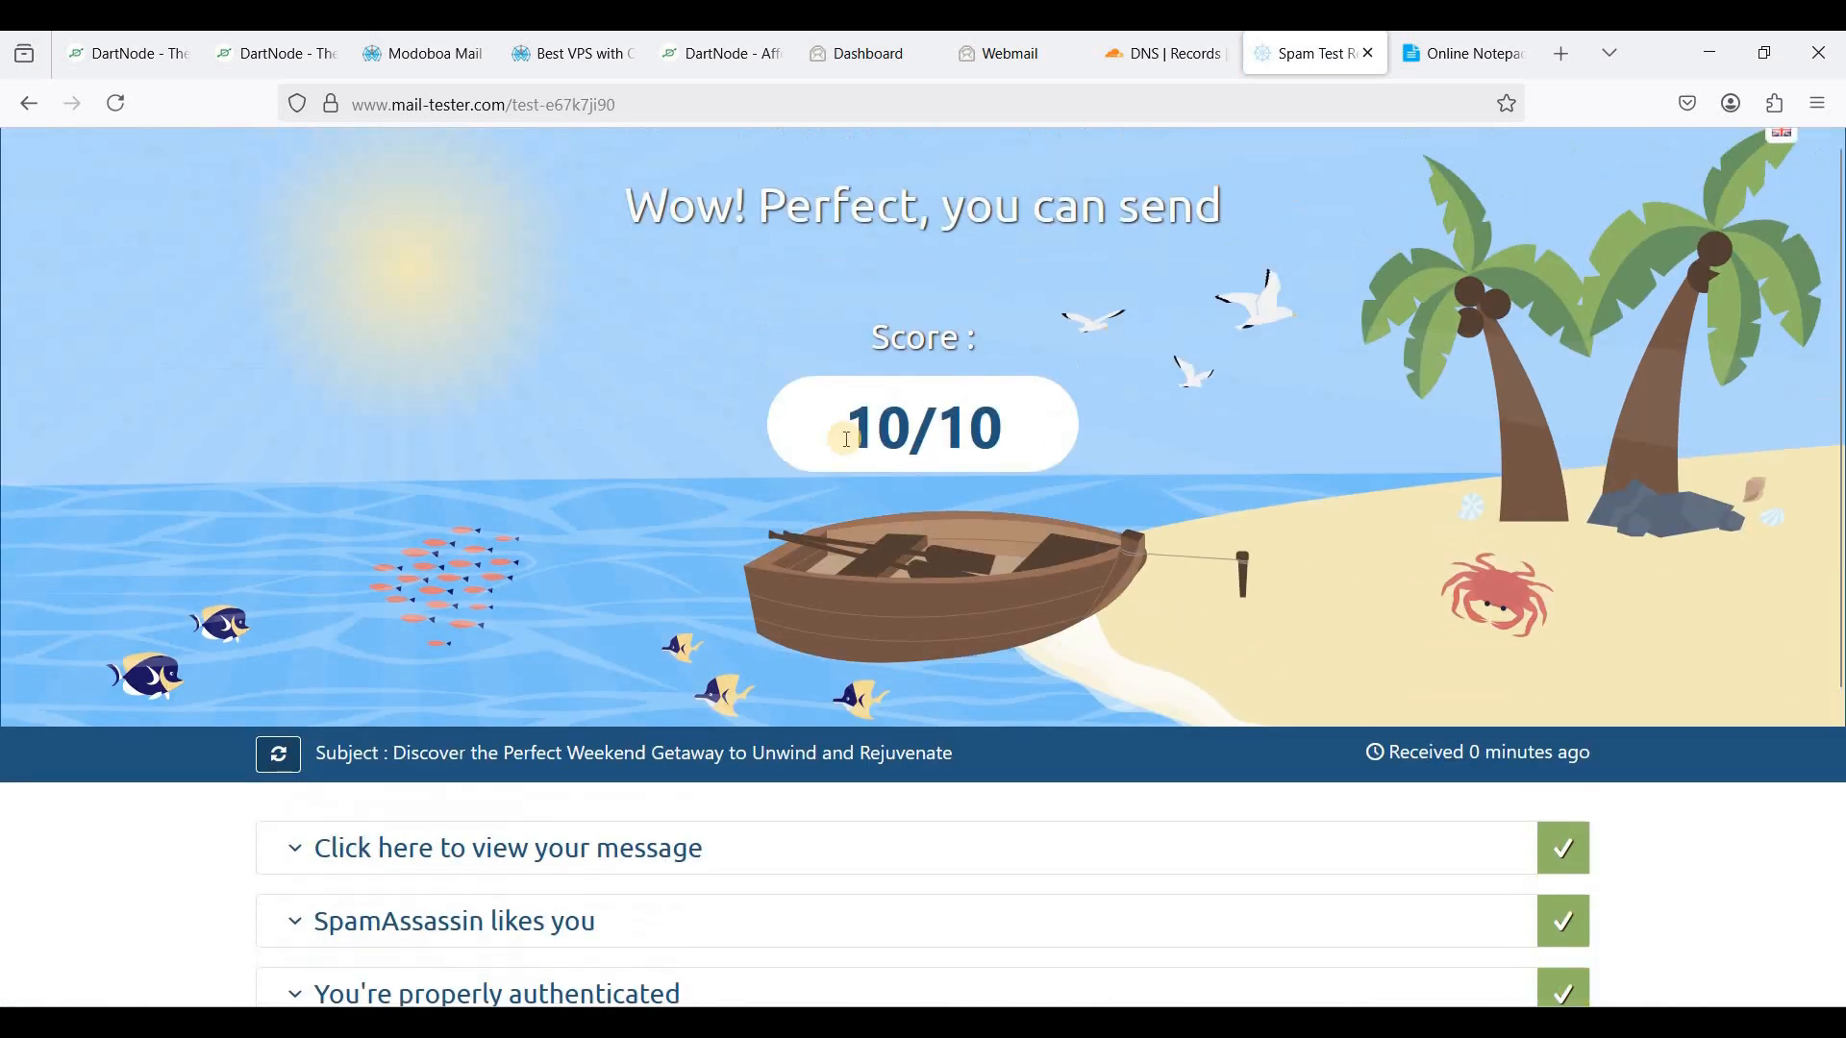
scroll(576, 673, down, 3)
click(434, 684)
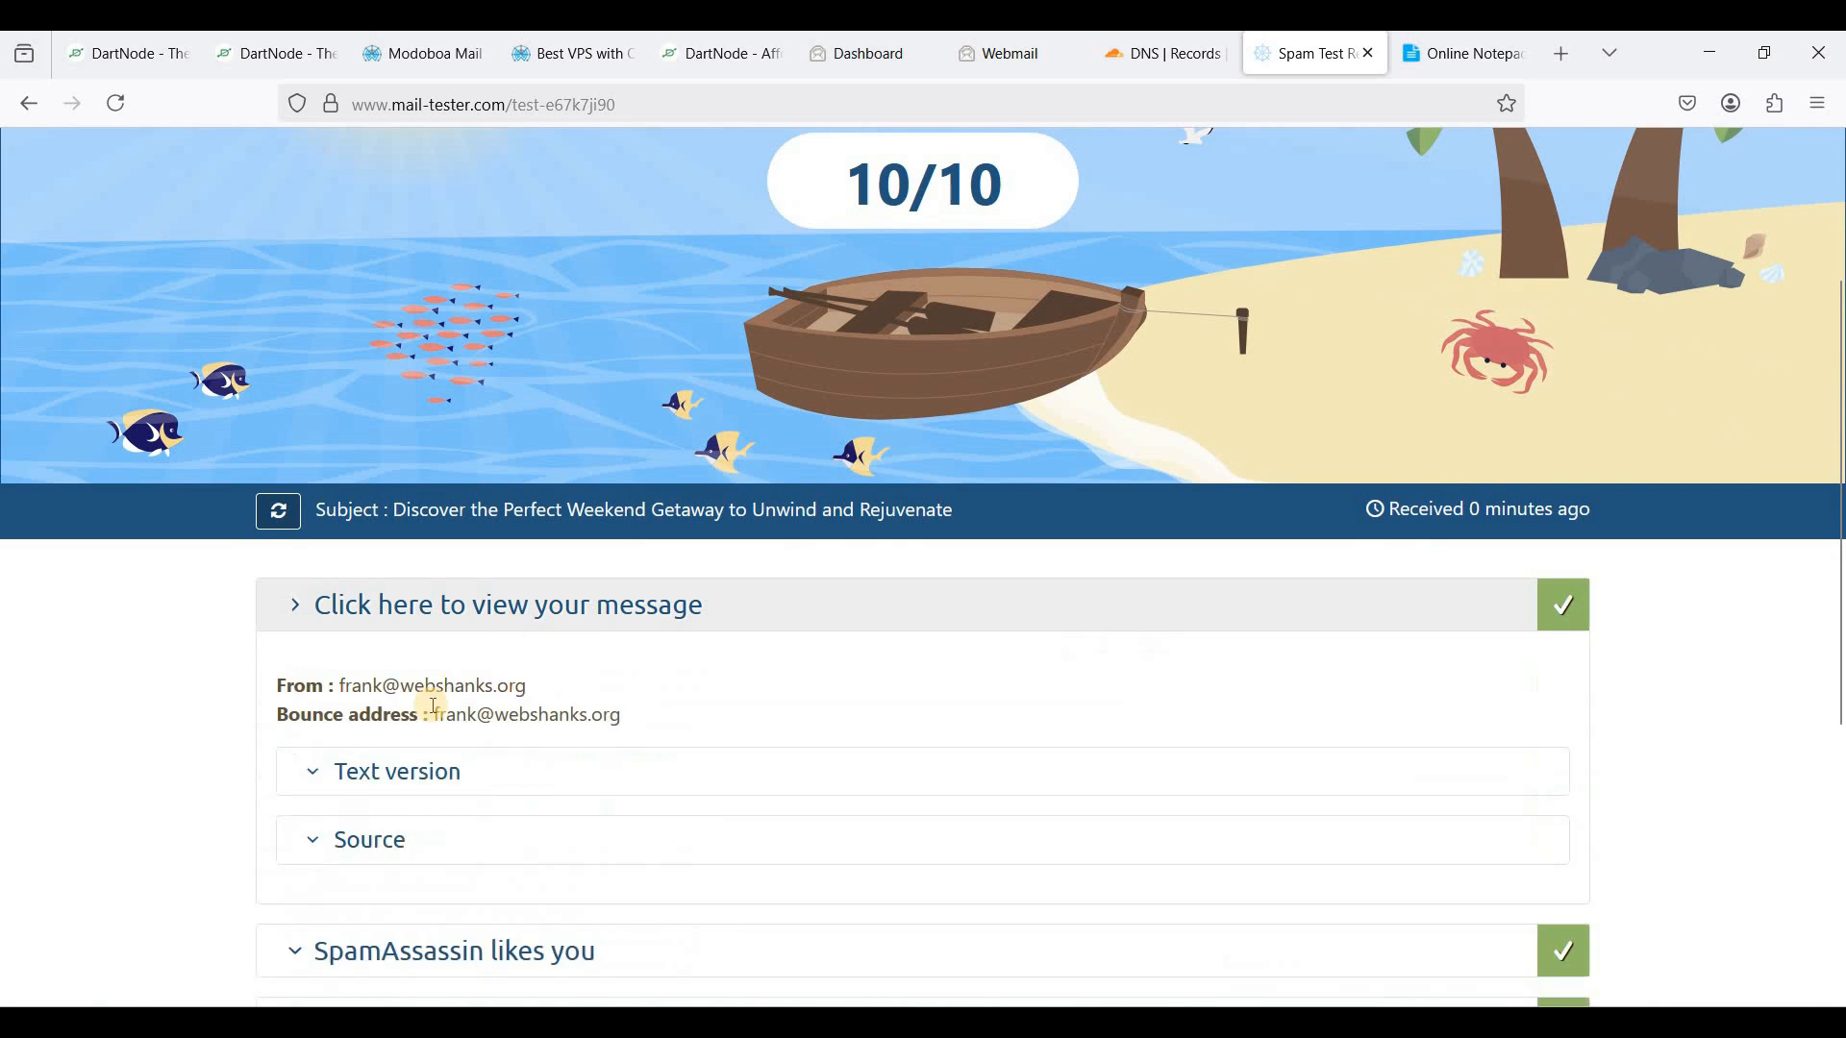
drag(341, 688, 510, 686)
click(721, 691)
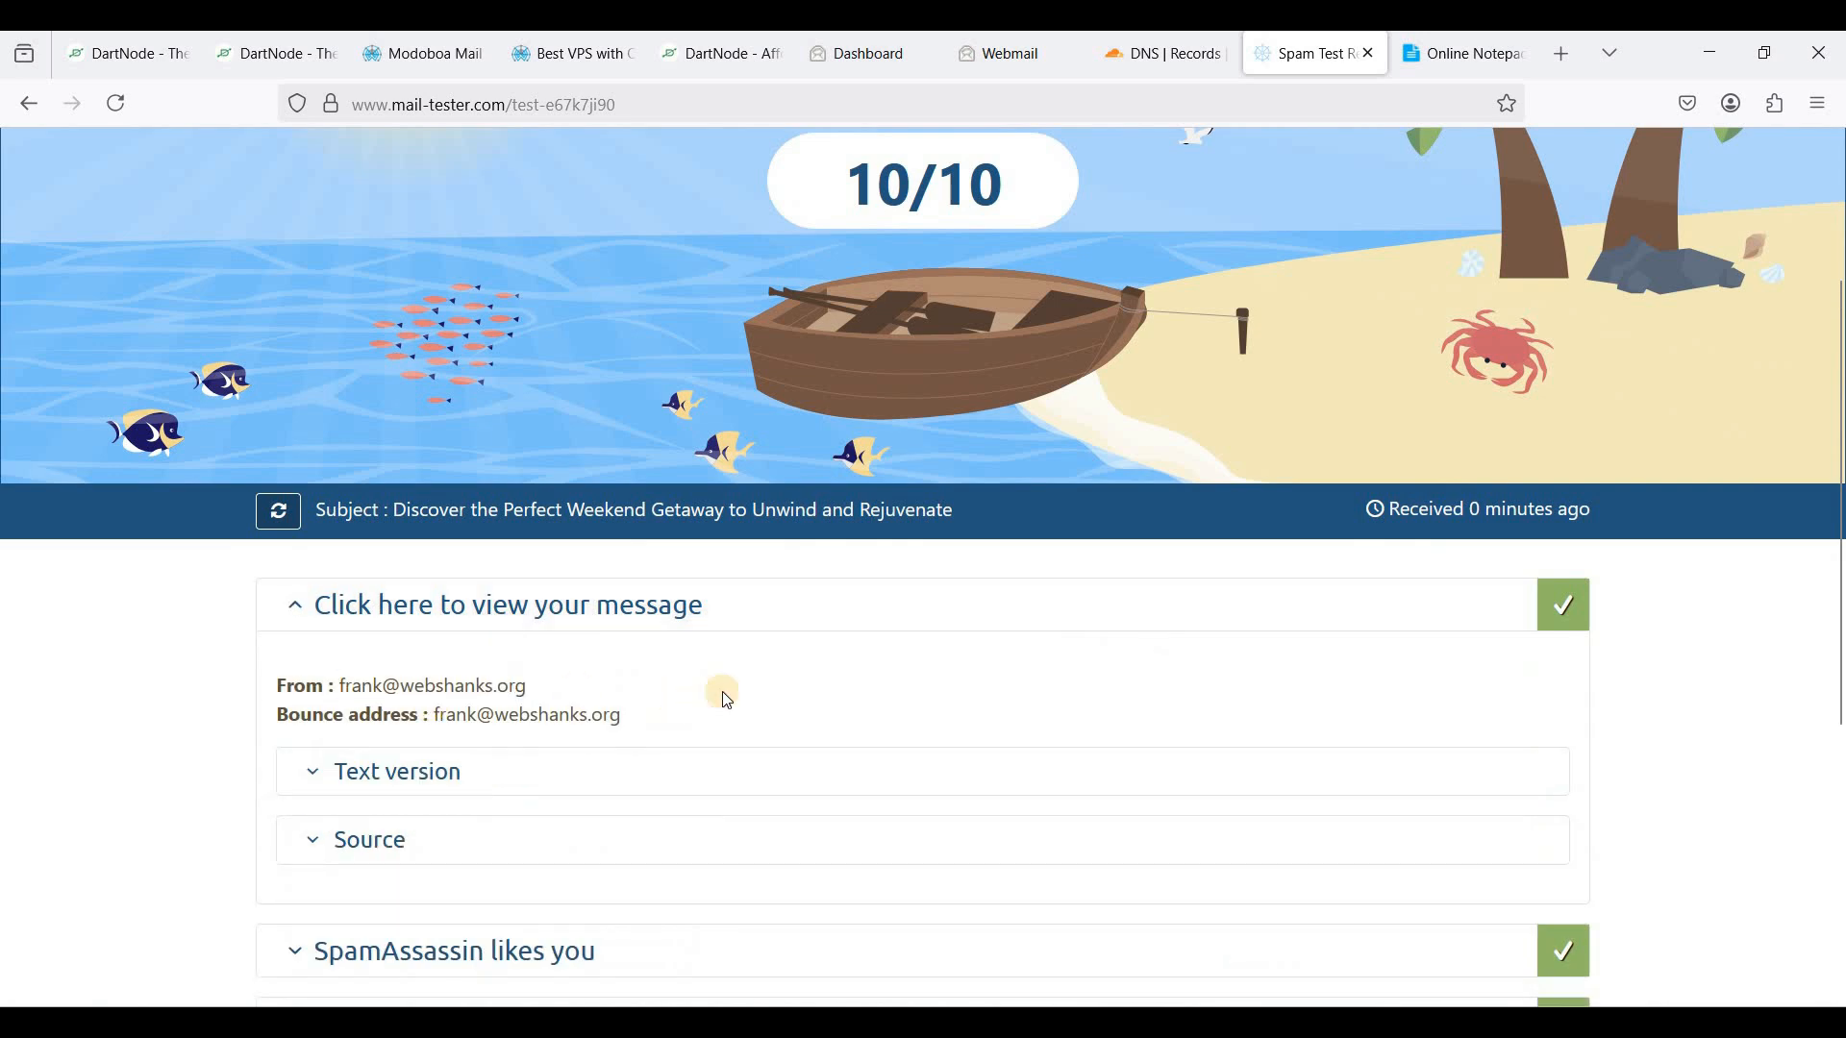
scroll(723, 697, down, 4)
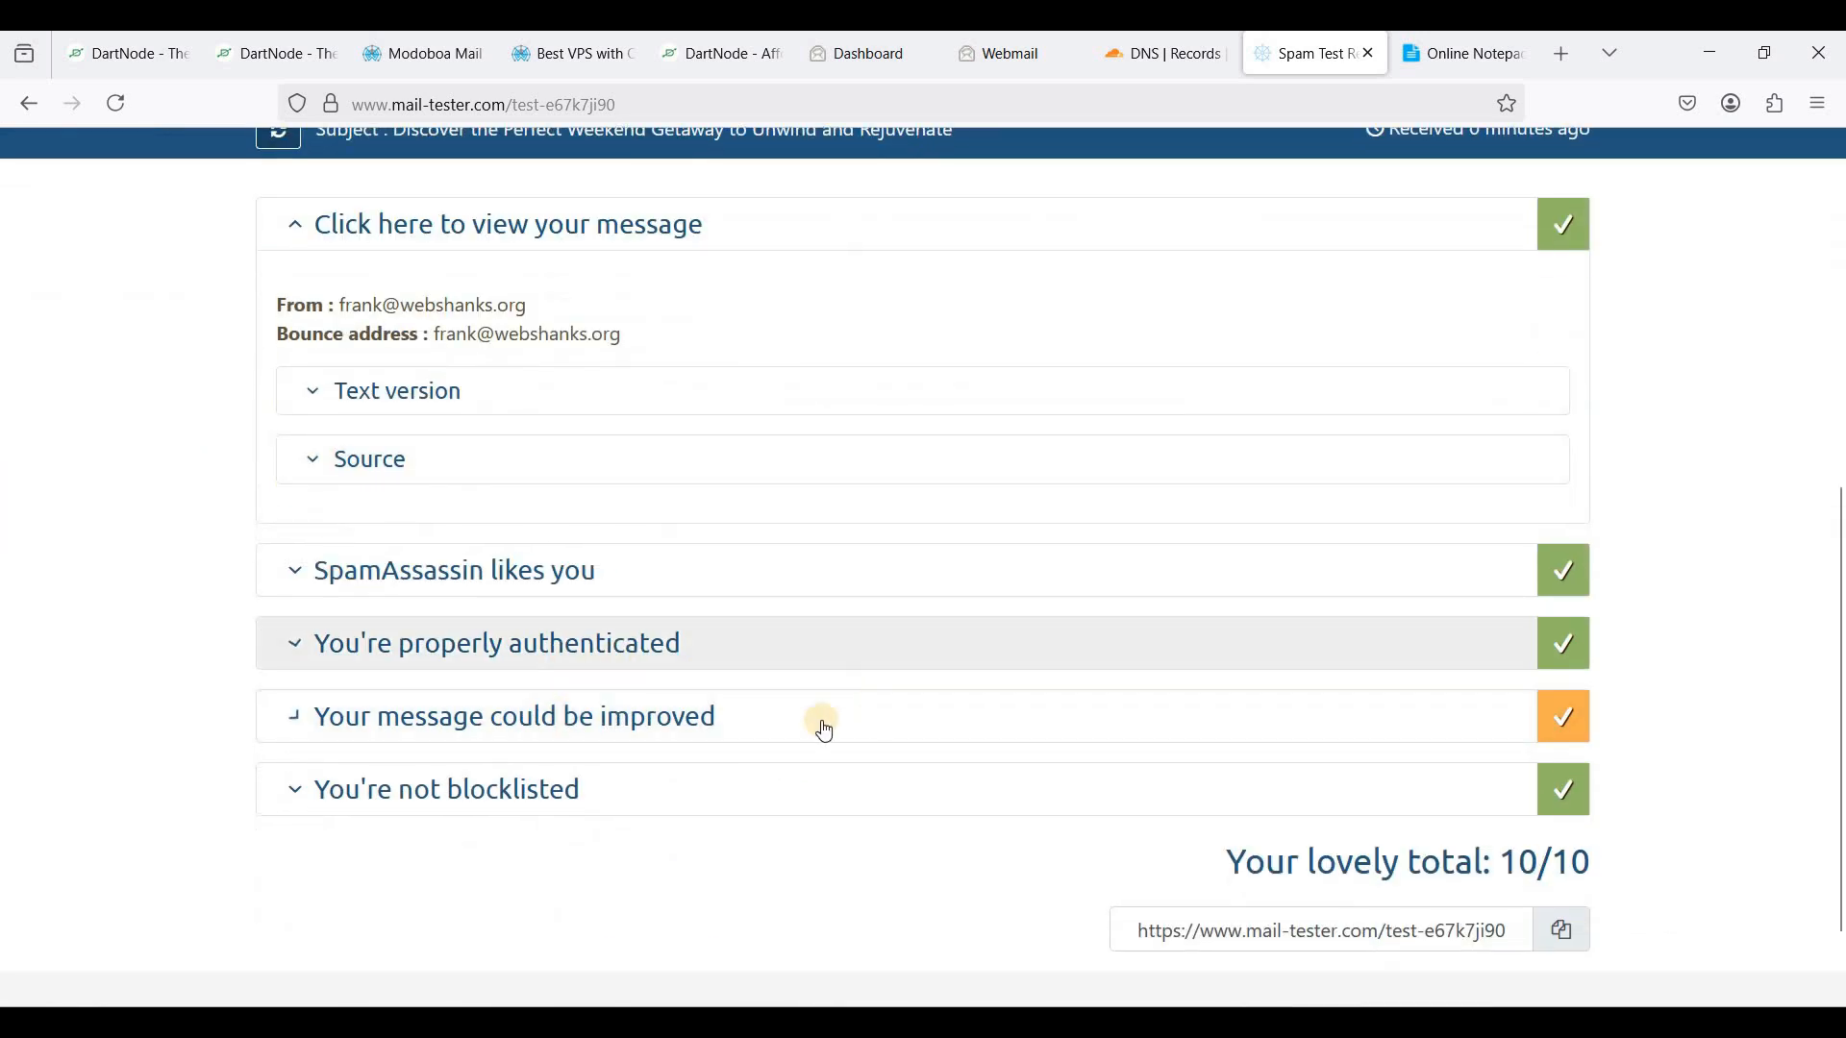
scroll(711, 615, up, 3)
scroll(615, 642, down, 4)
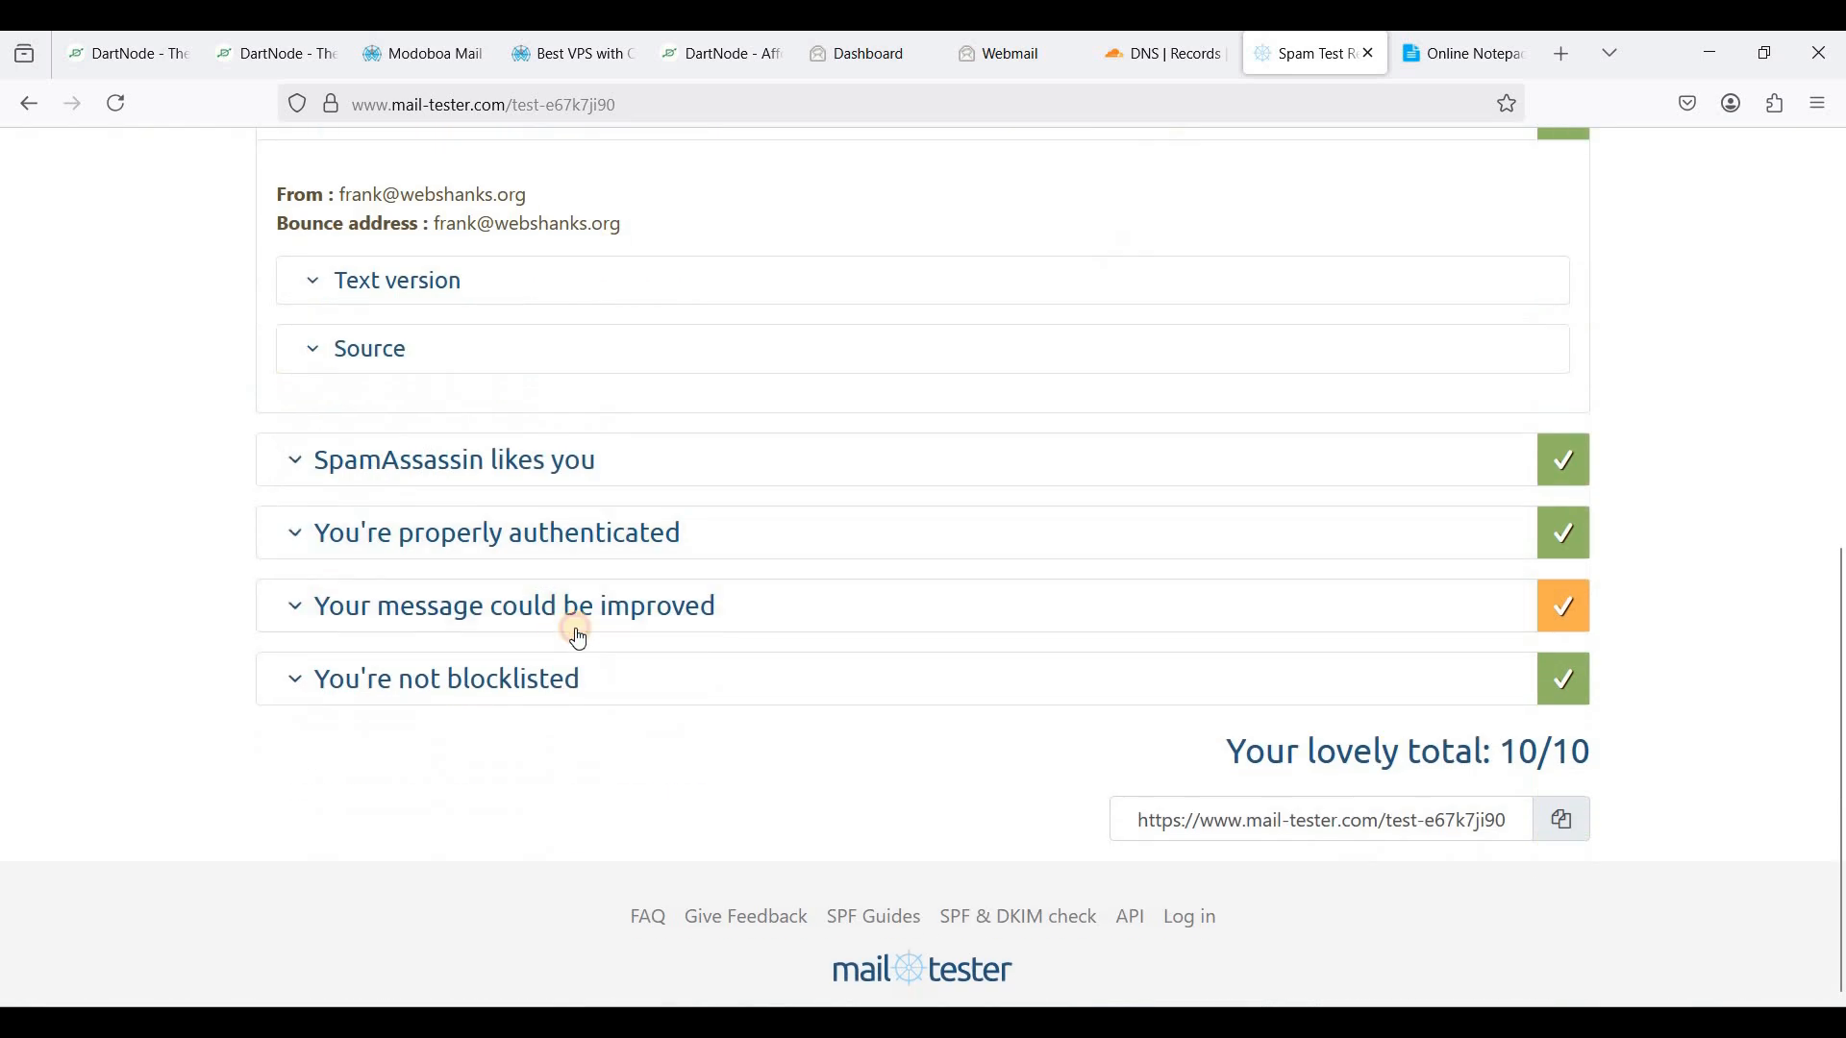
- Review the List-Unsubscribe suggestion, highlight the 10/10 score, and open a blank tab
click(579, 639)
scroll(576, 663, down, 4)
click(755, 685)
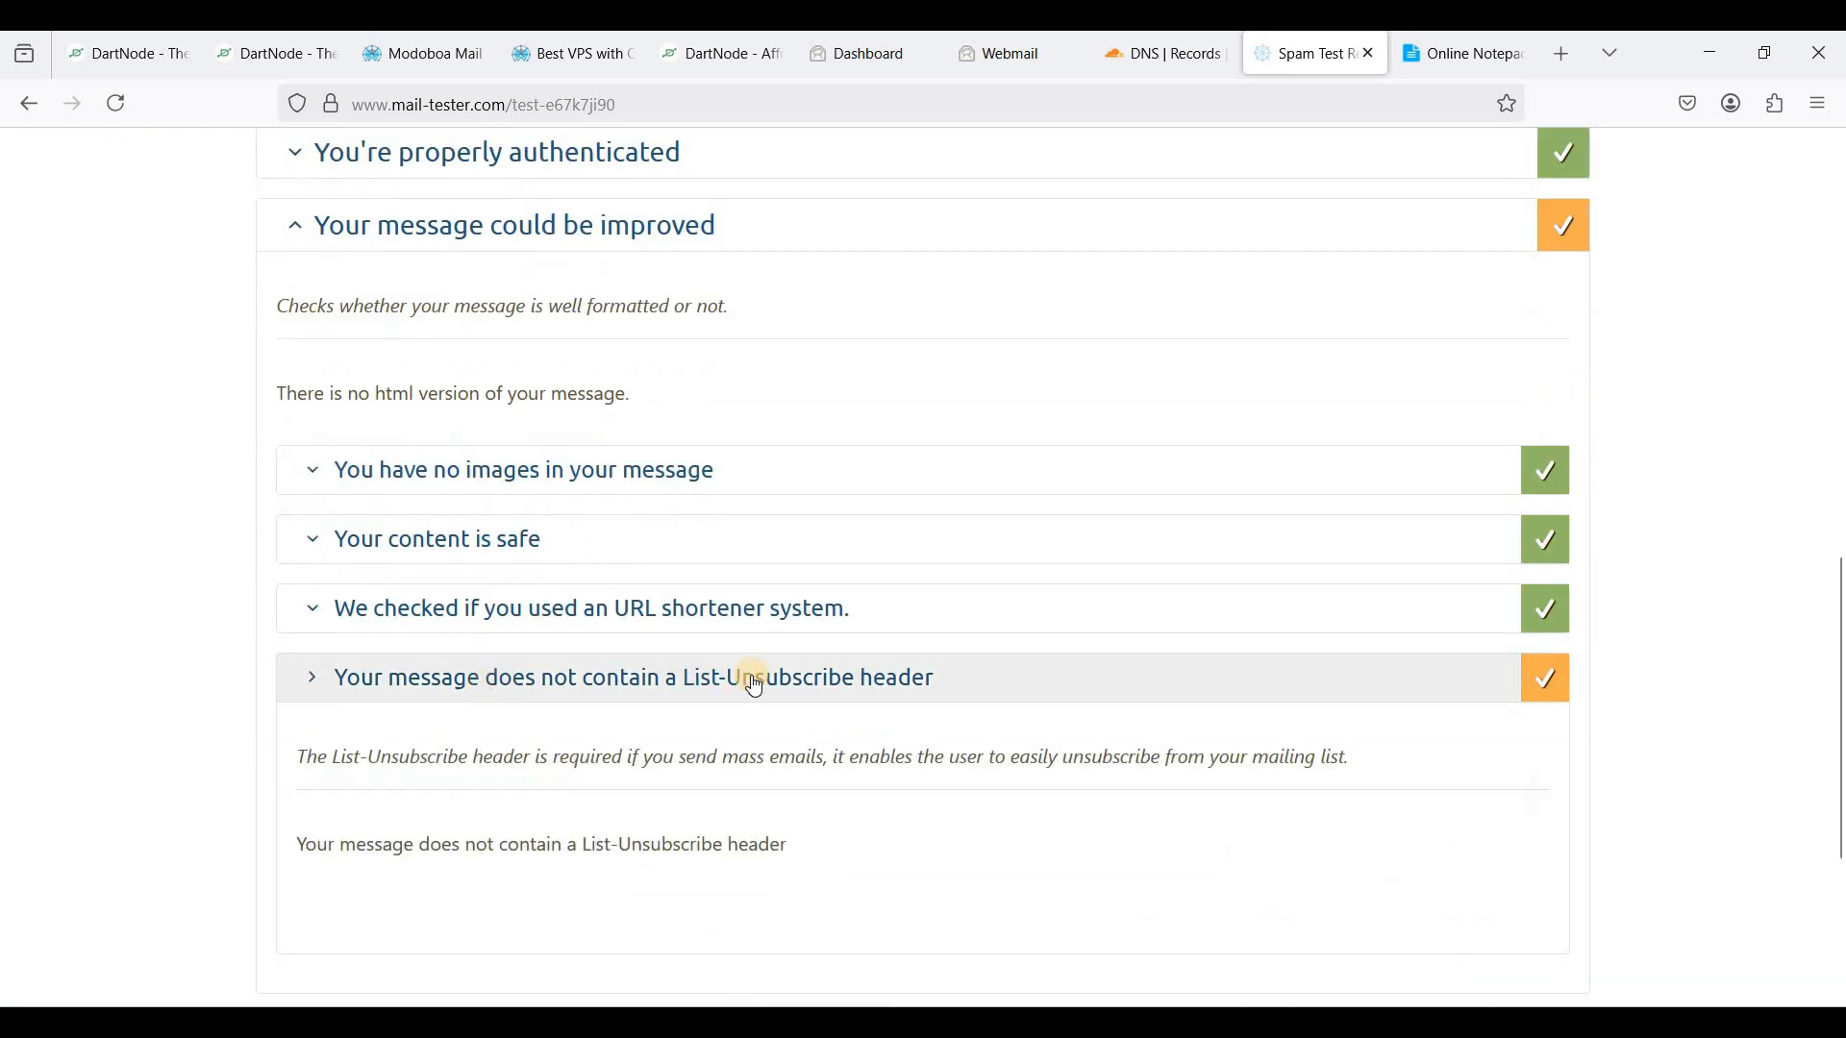
scroll(755, 688, up, 10)
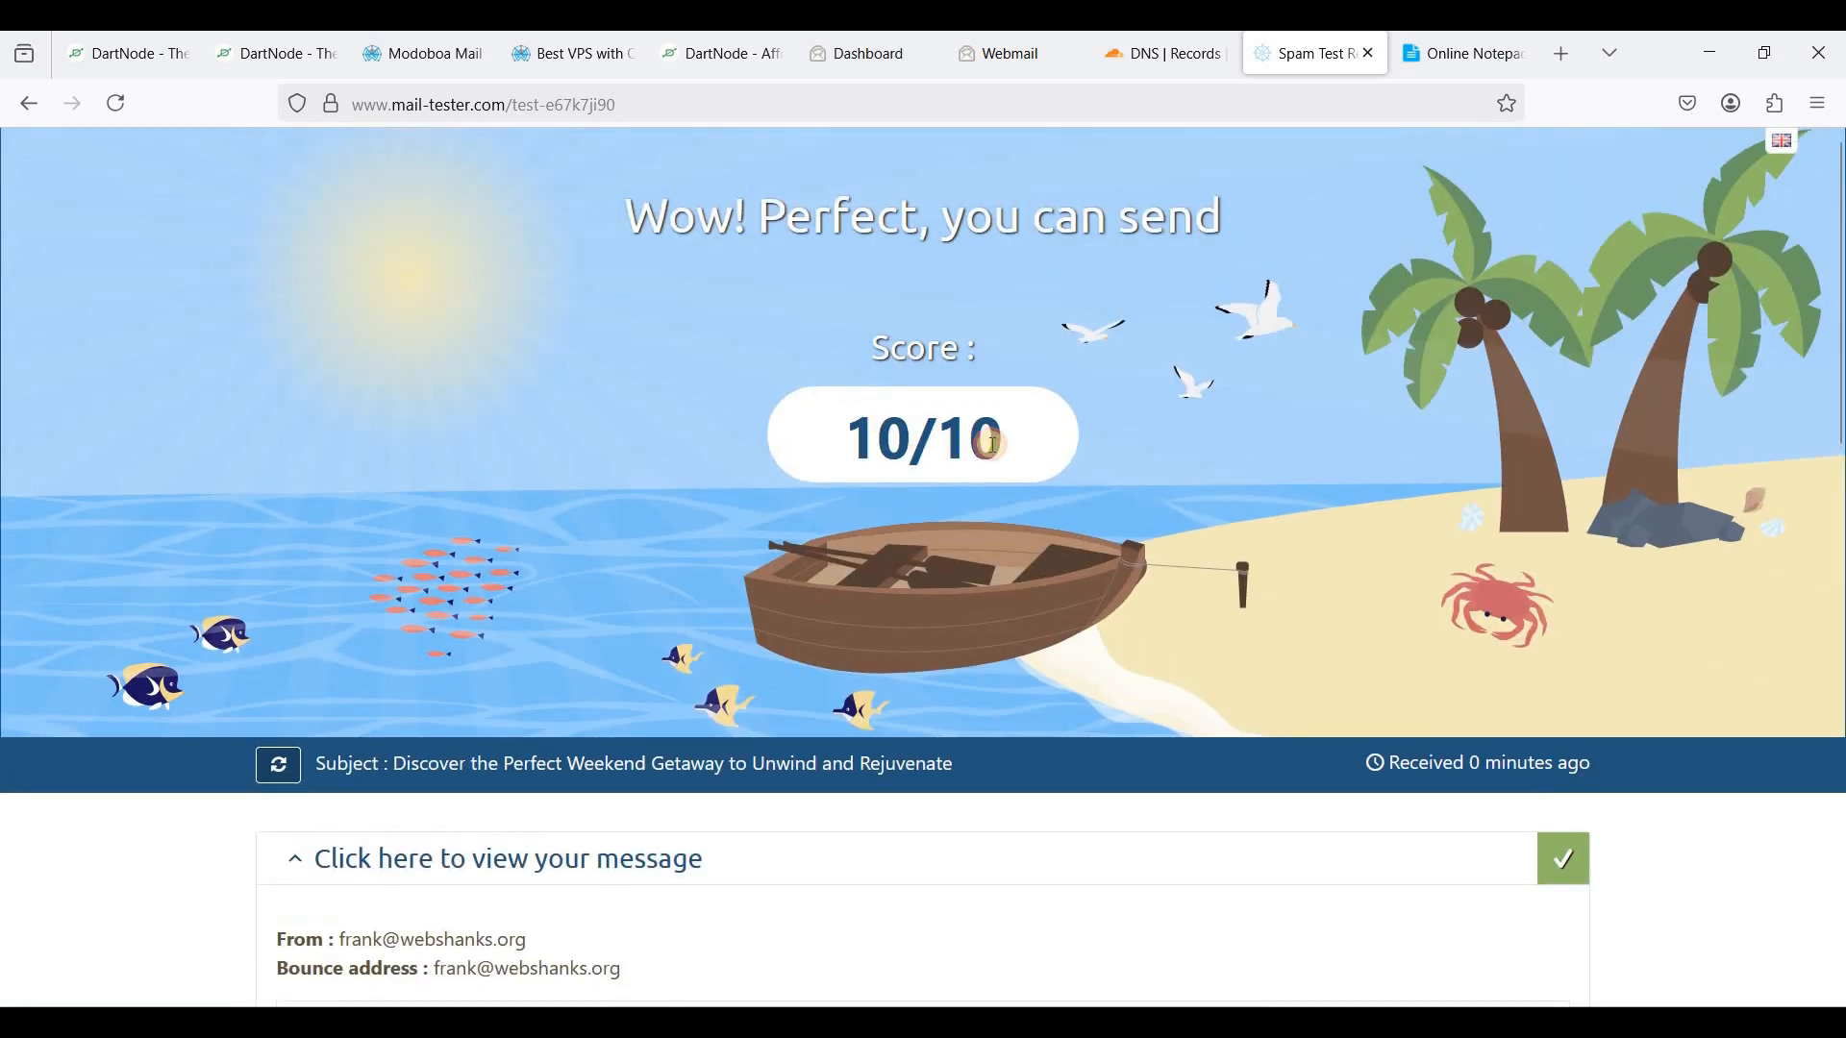
triple_click(993, 444)
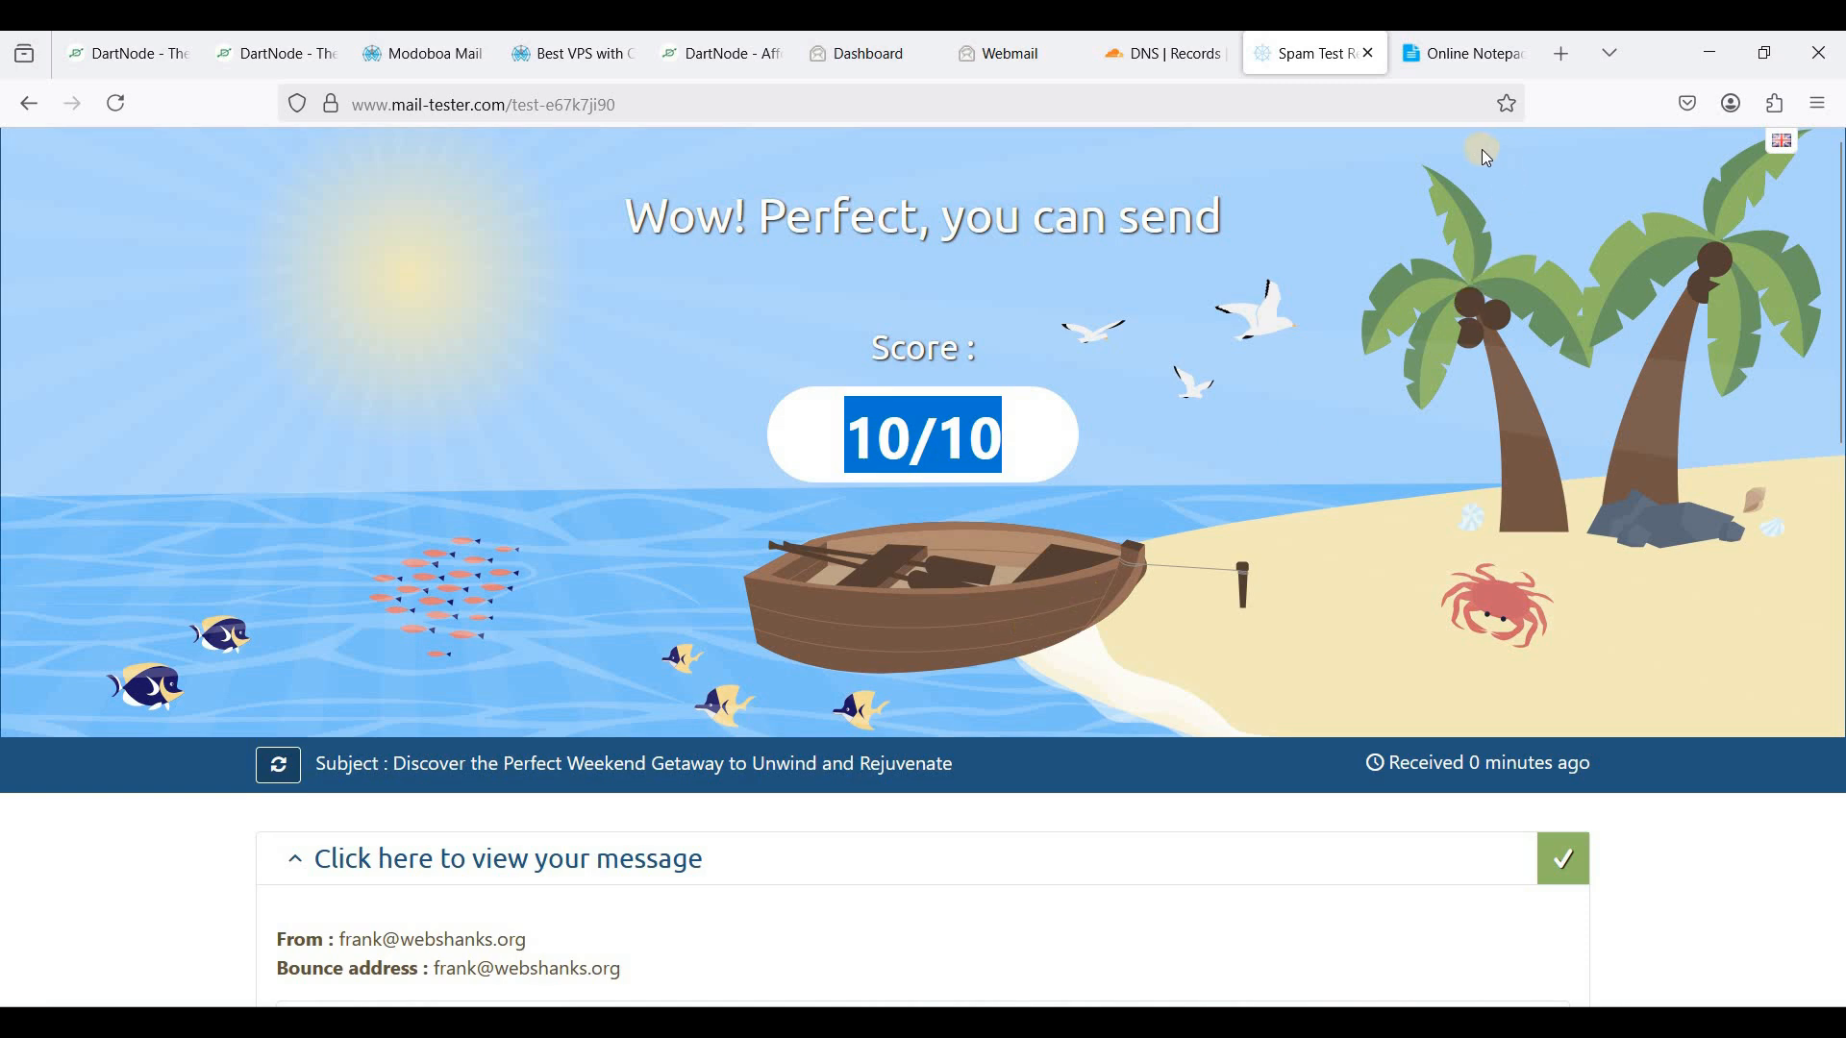
click(1559, 73)
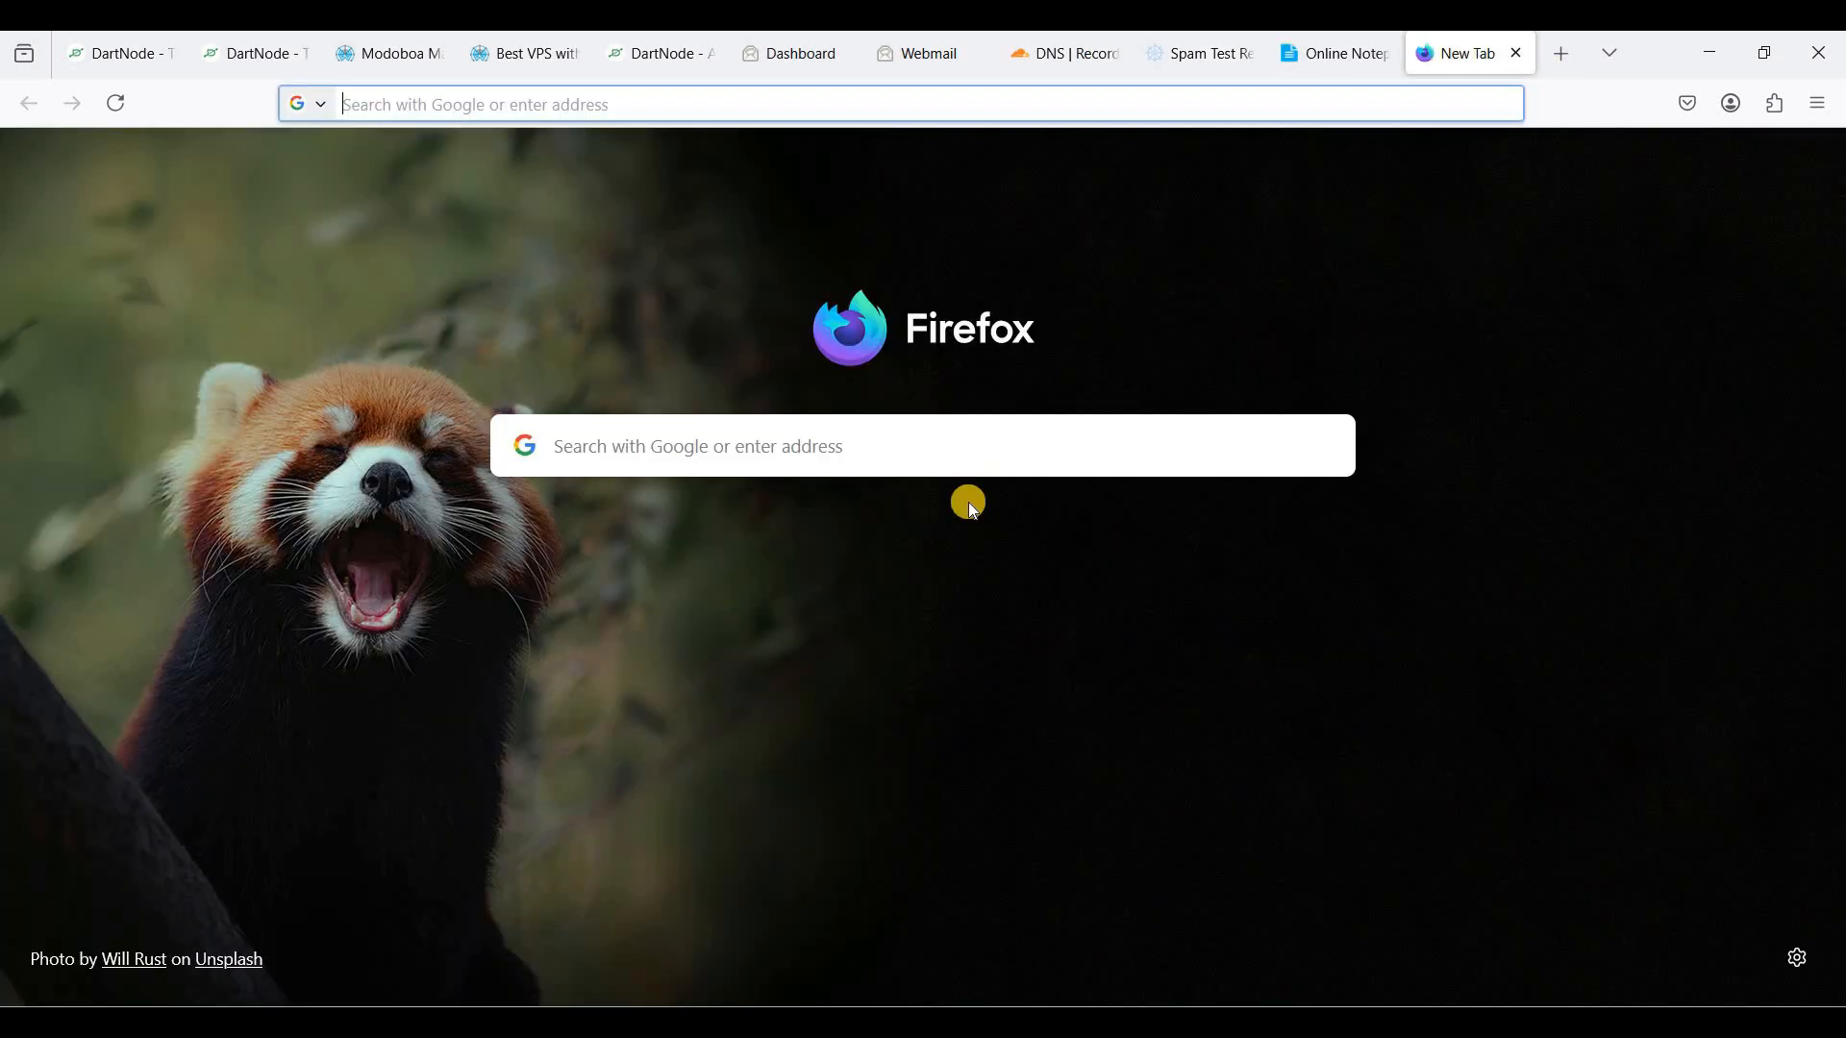
- Load smartlead.ai, go to Email Accounts, and choose the App Password SMTP Setup option
text(smartlead.ai)
key(Return)
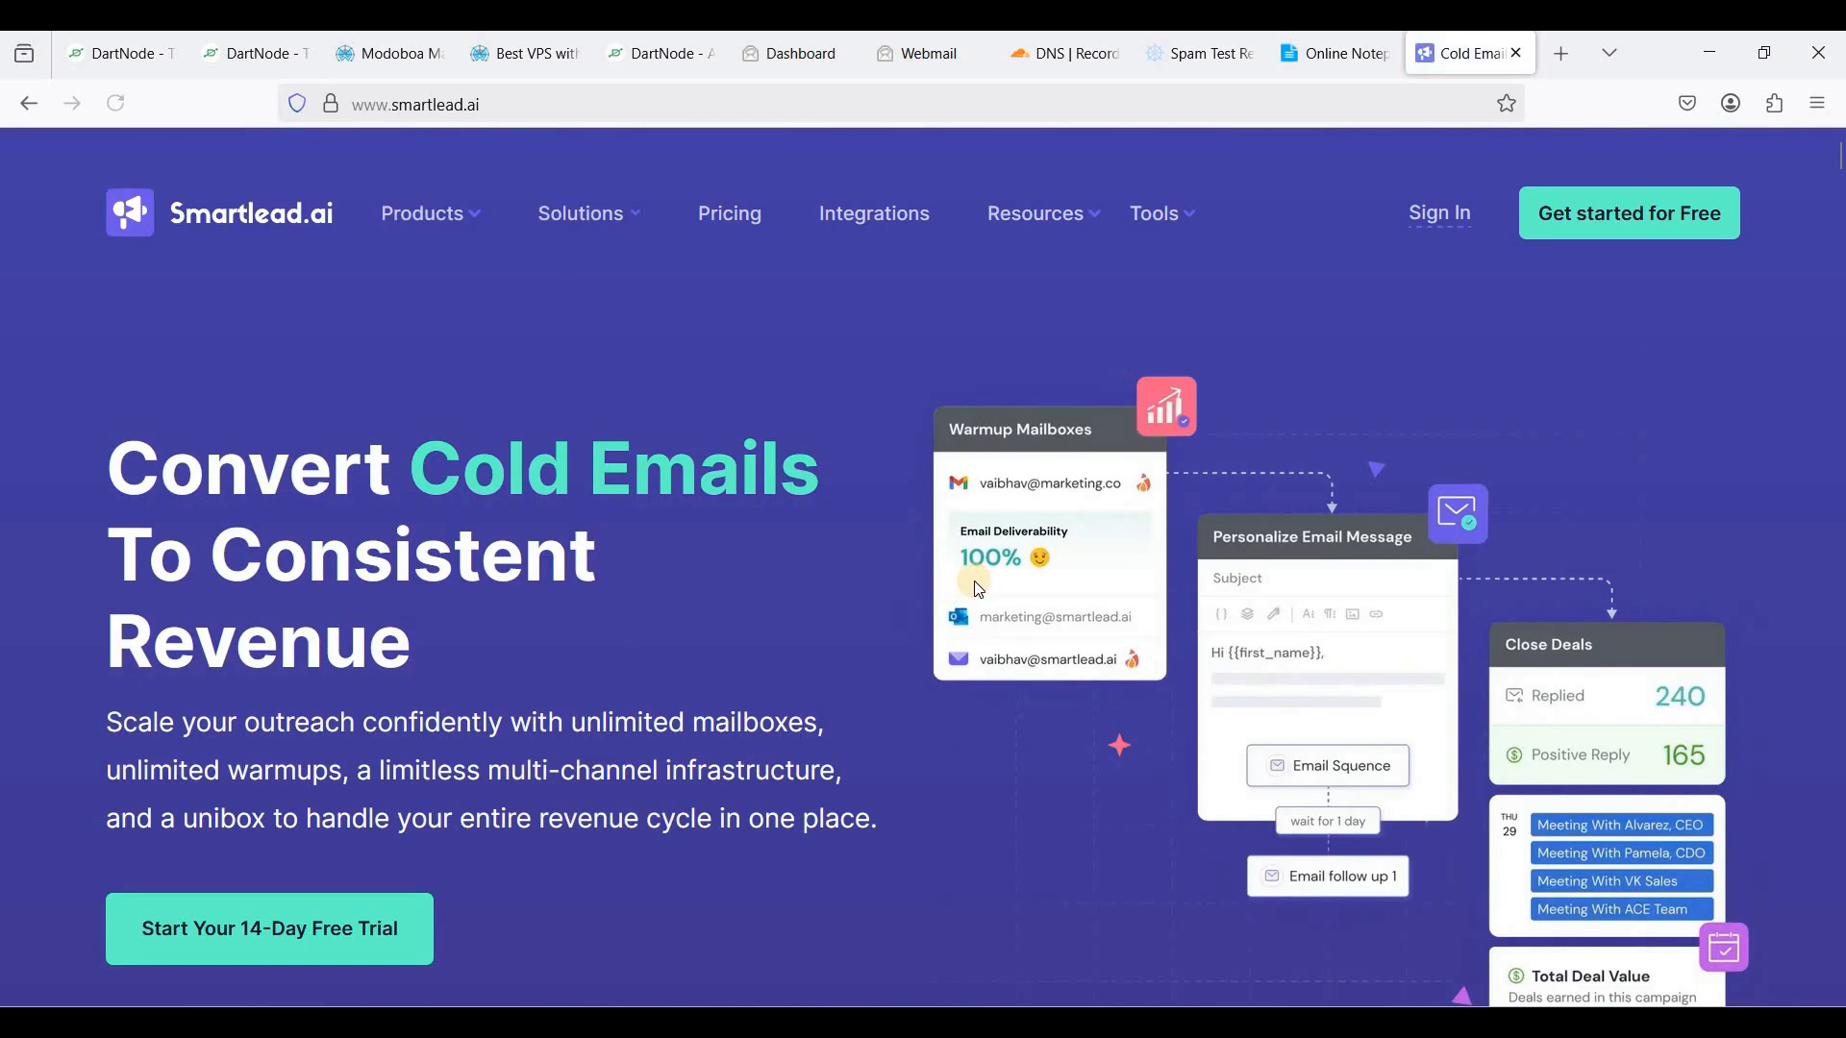
click(1586, 219)
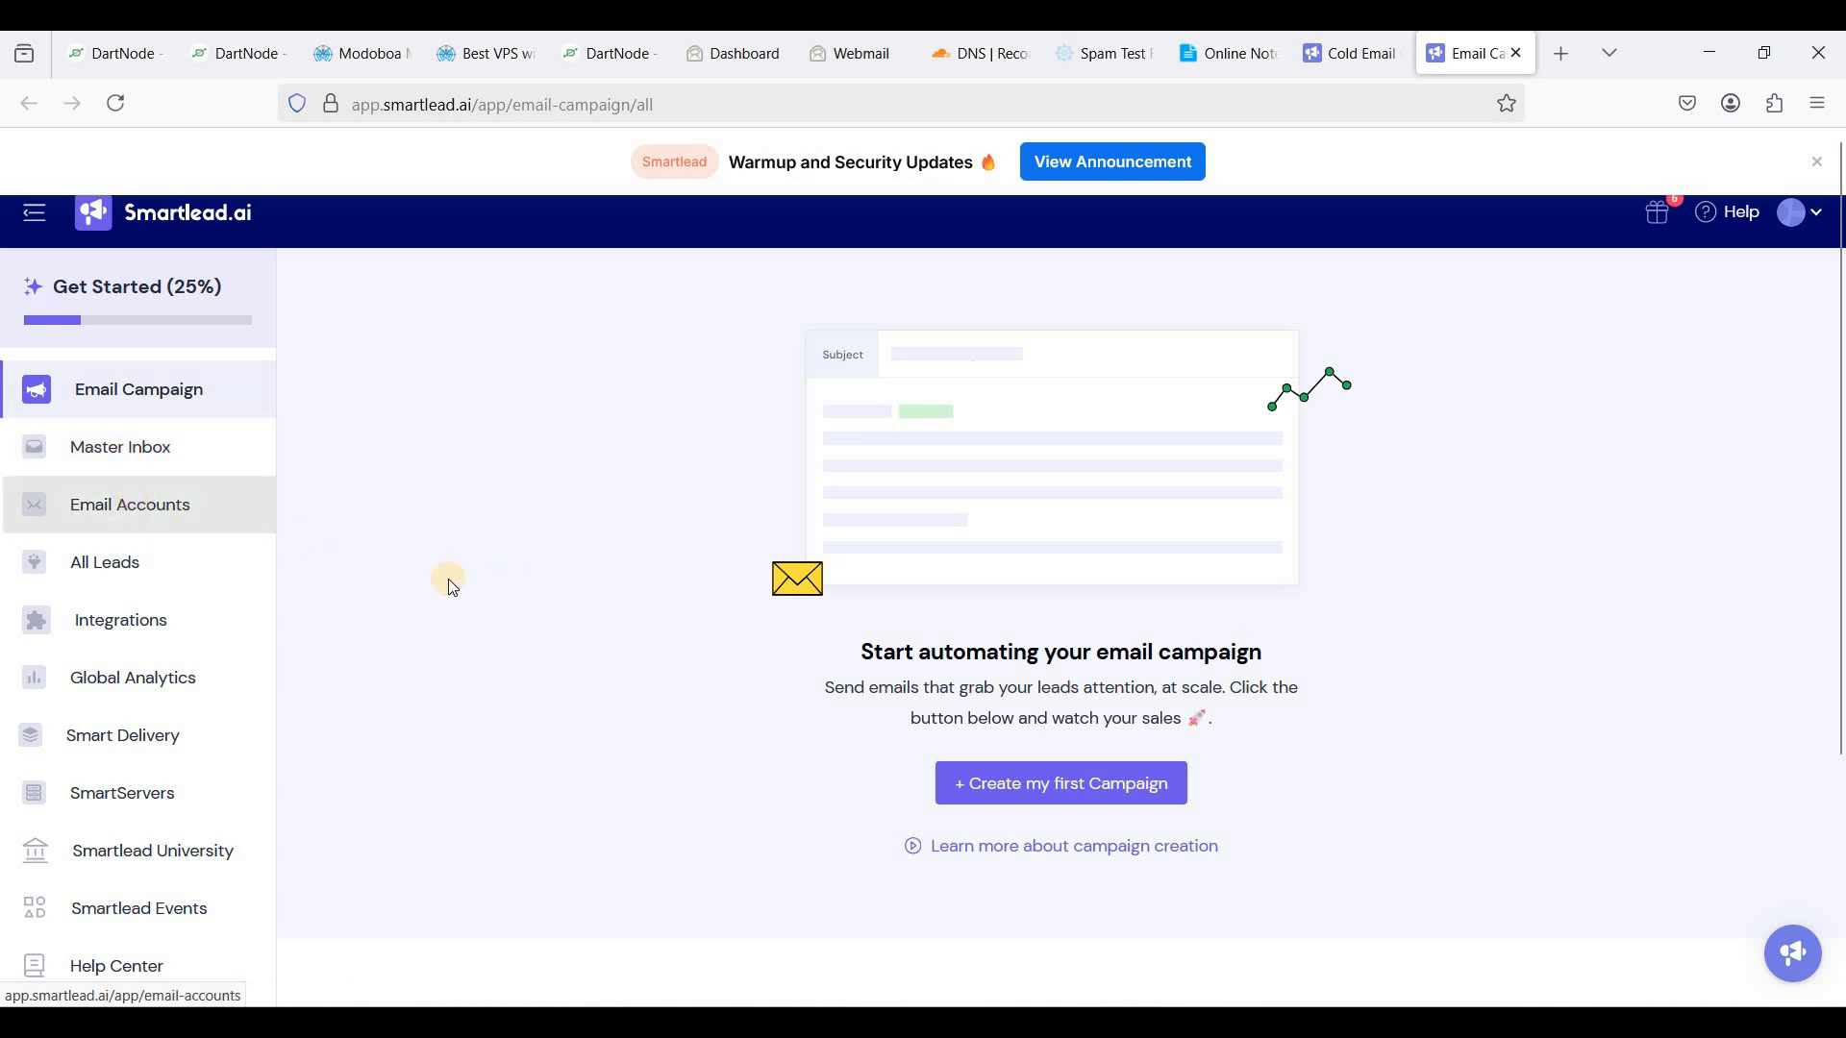
click(220, 535)
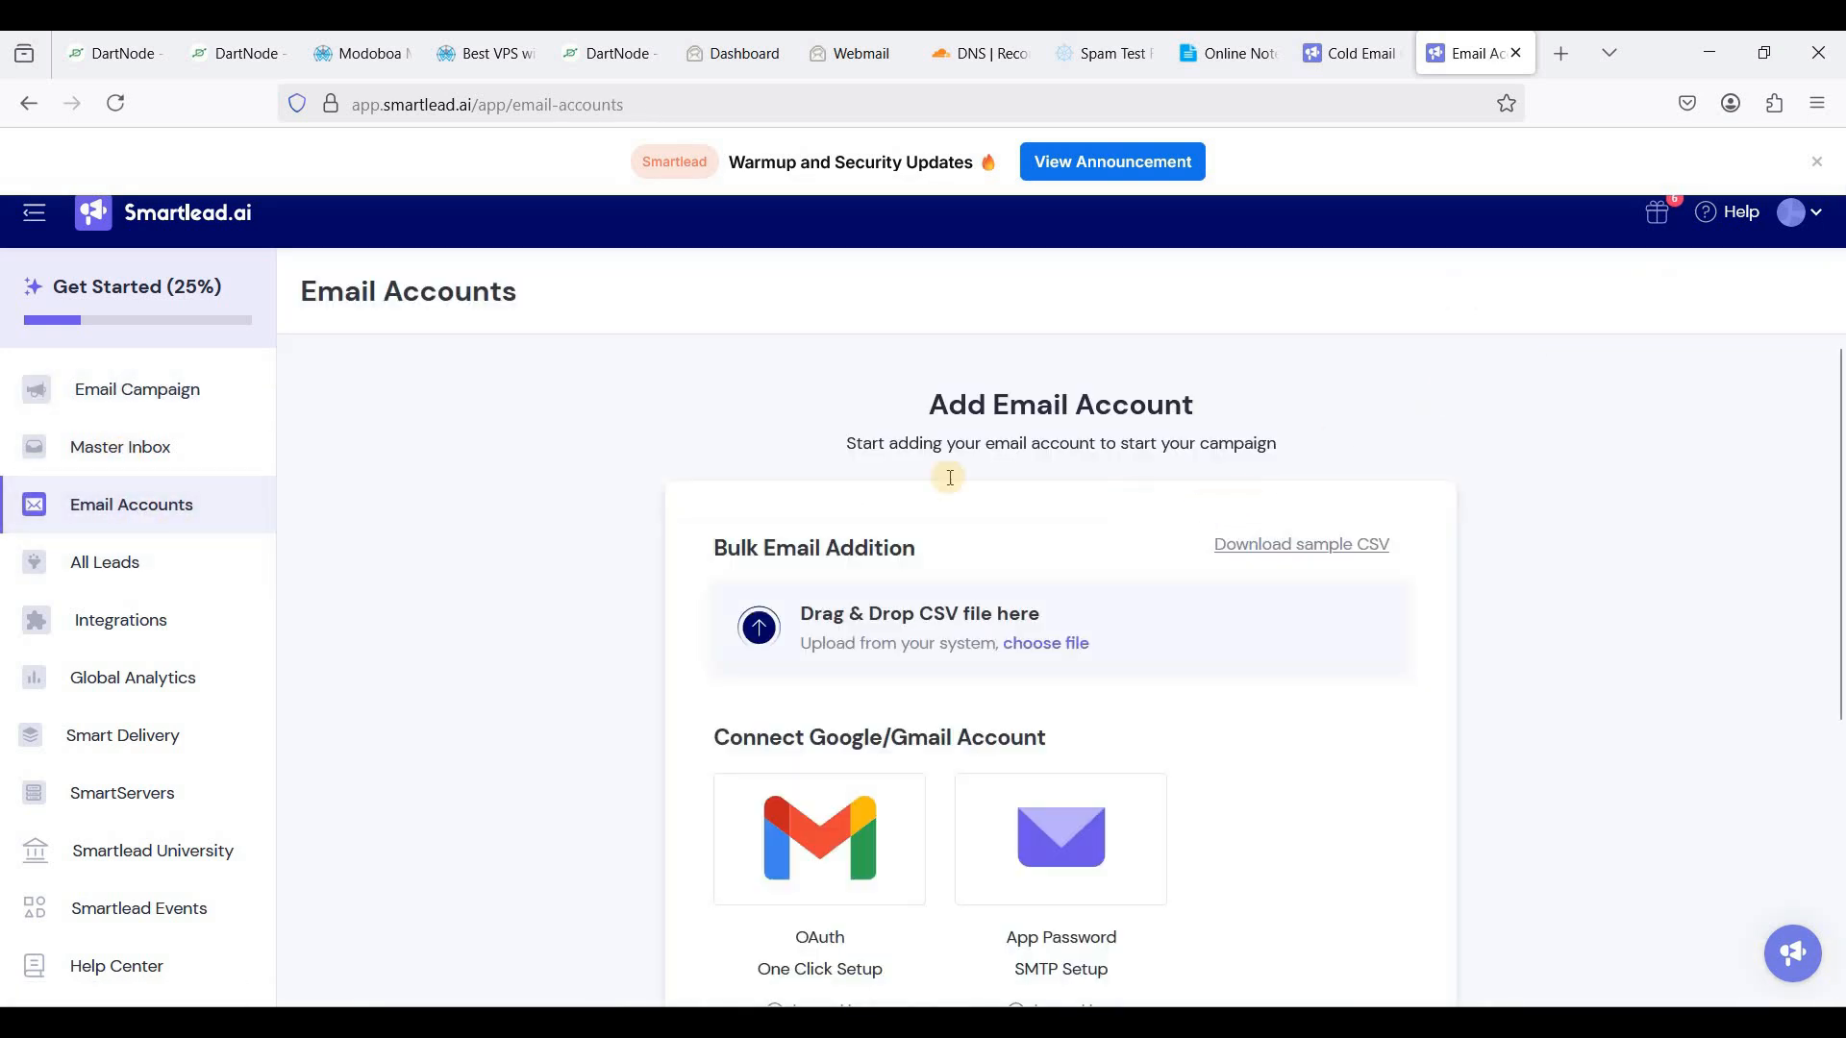
scroll(850, 478, down, 3)
scroll(1225, 668, down, 2)
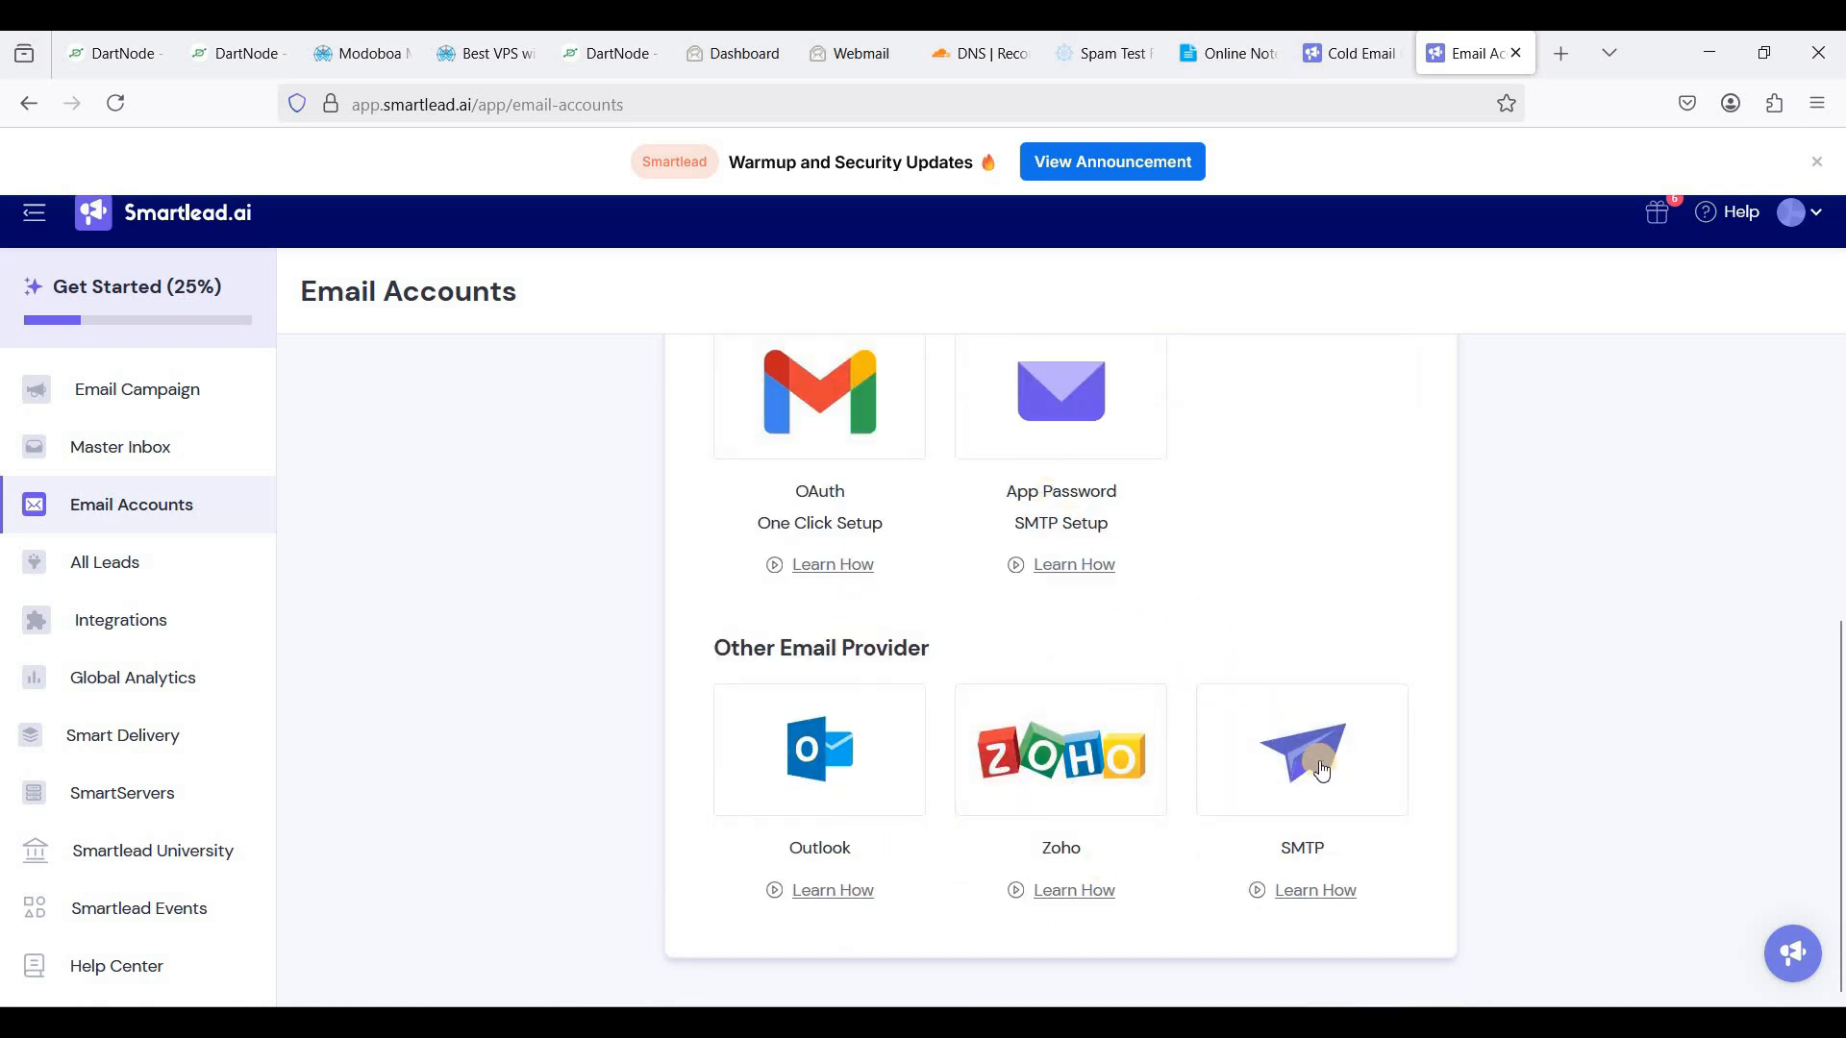
scroll(1105, 582, up, 1)
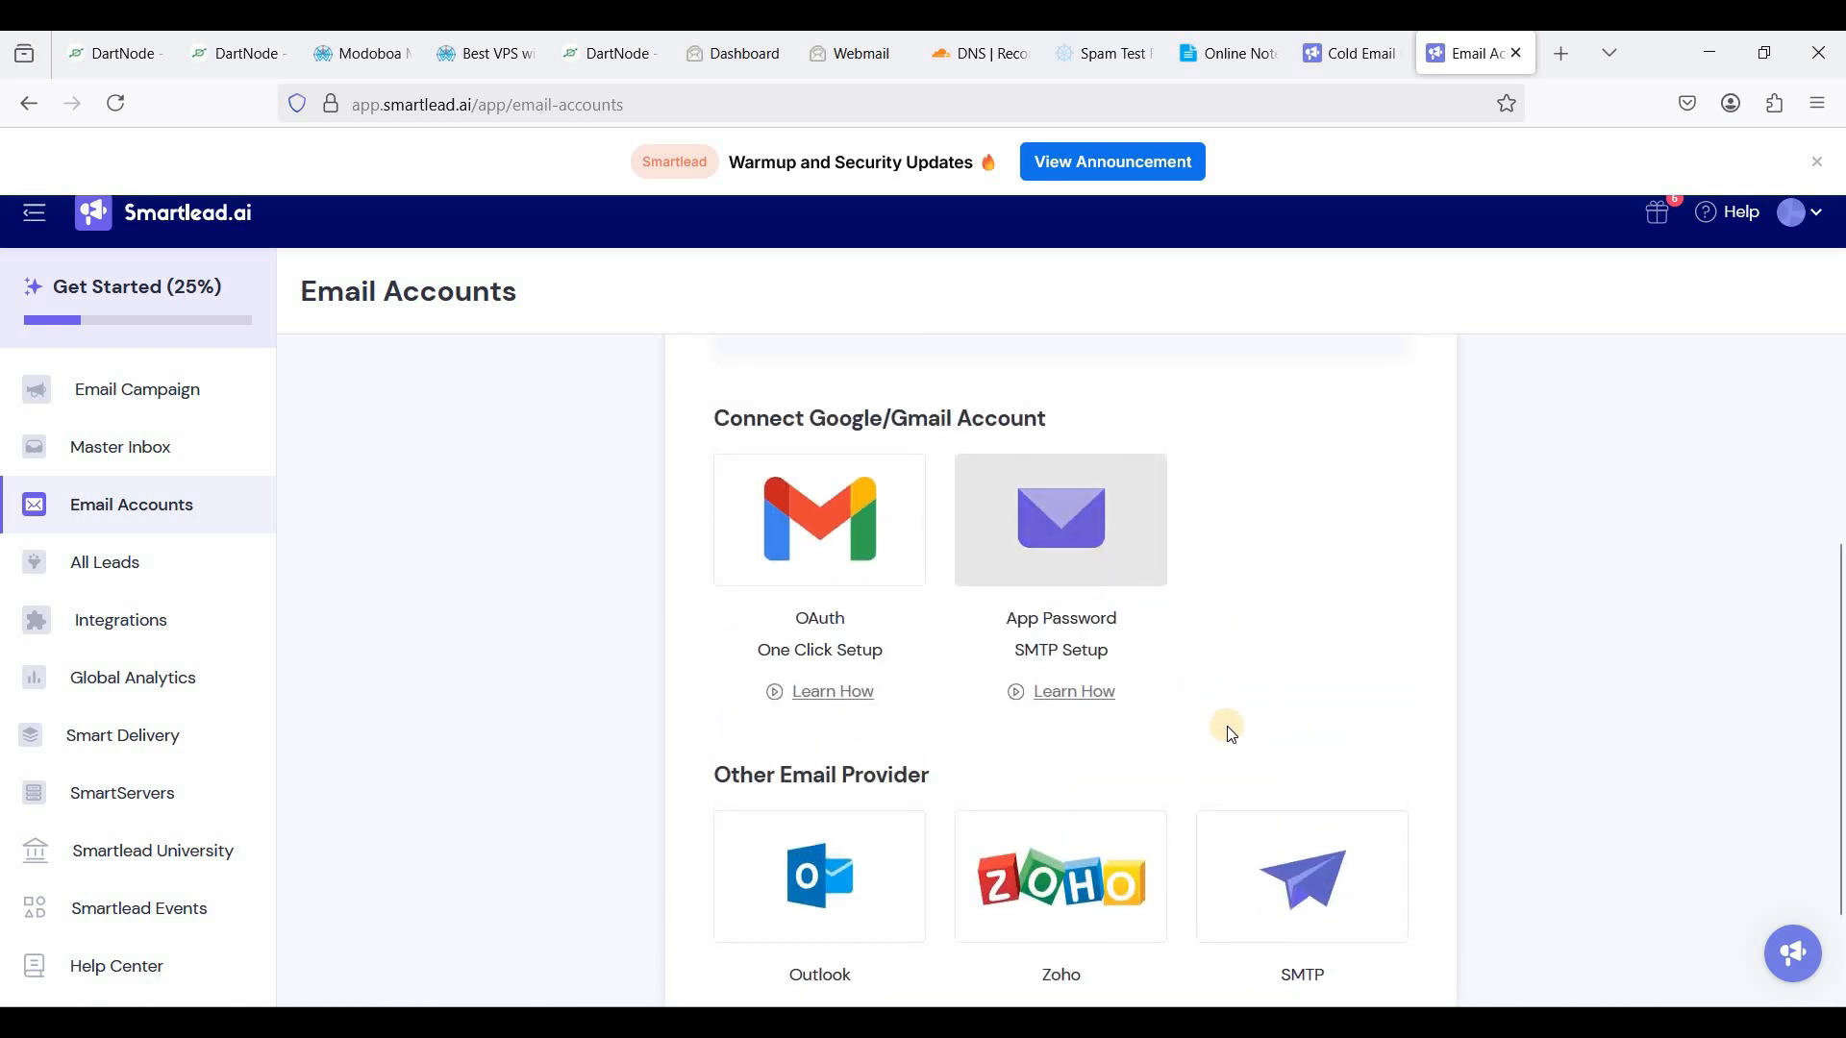
scroll(1171, 684, down, 1)
scroll(1450, 638, up, 1)
click(1110, 591)
- Fill in sender name and email, reuse the address as user name, and enter the password
click(689, 404)
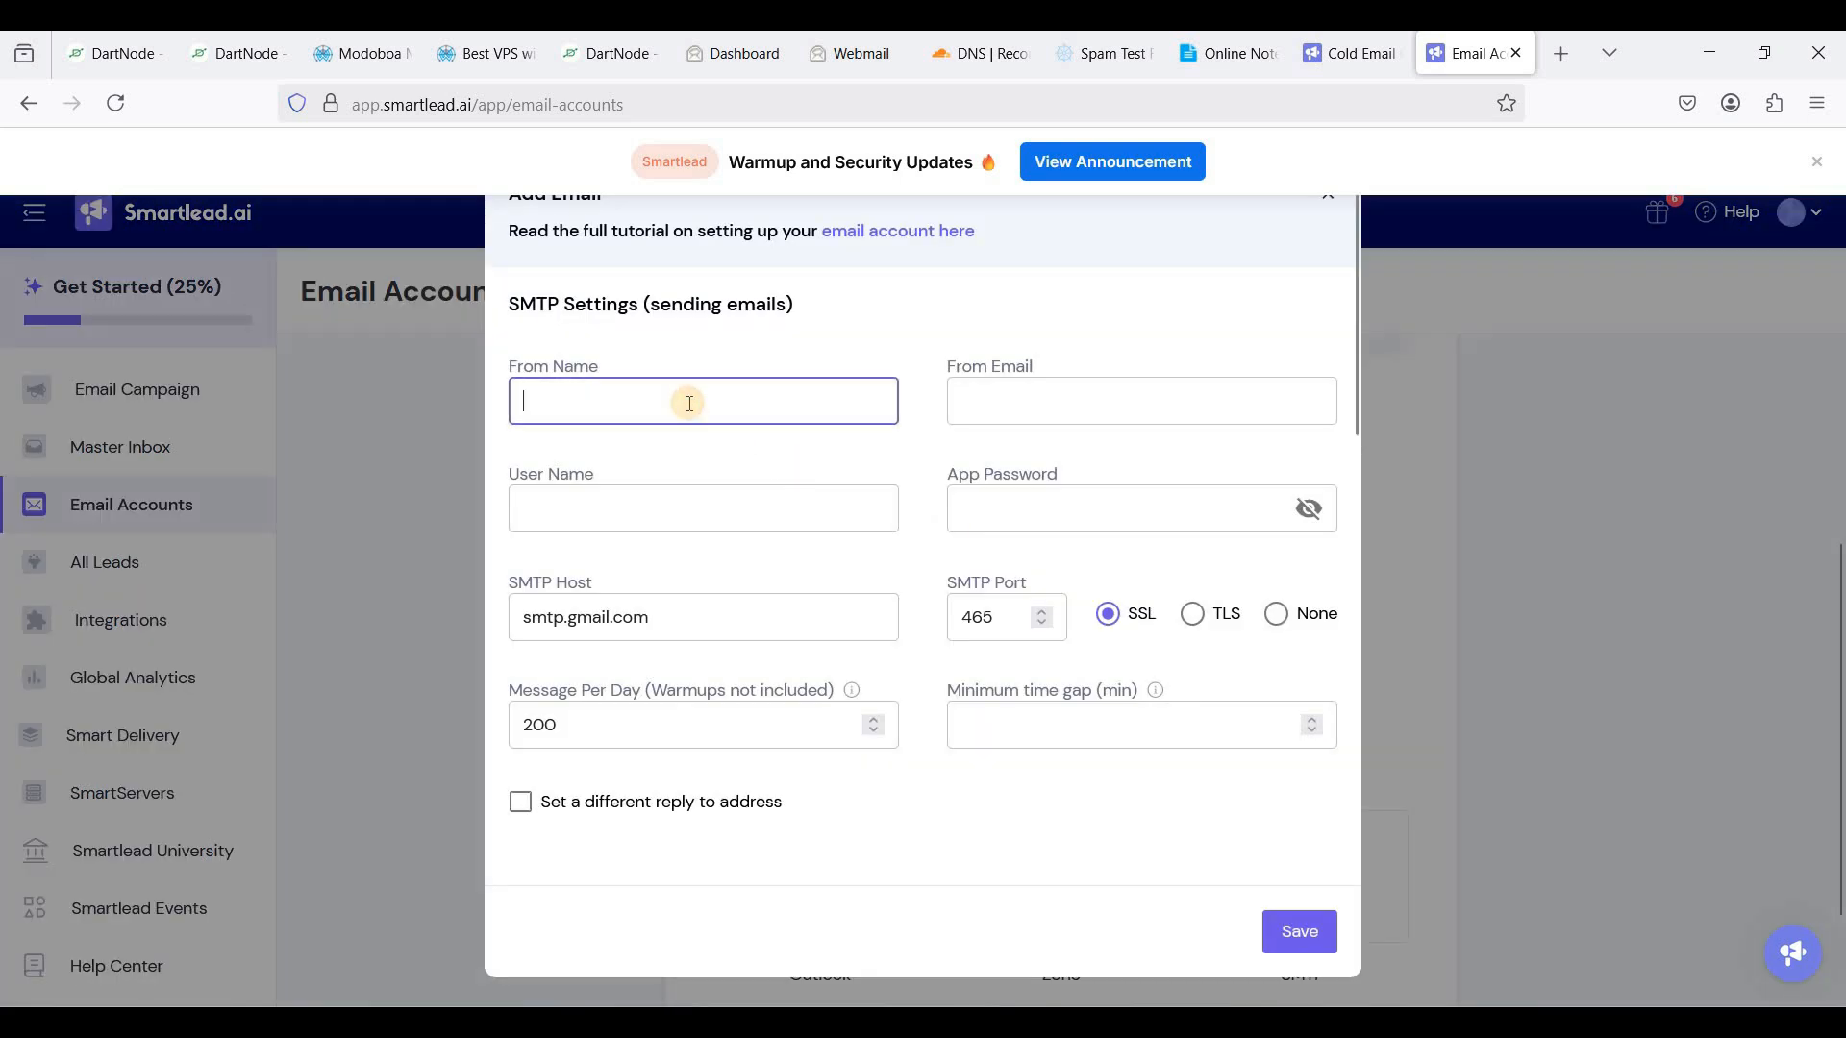
text(Frank)
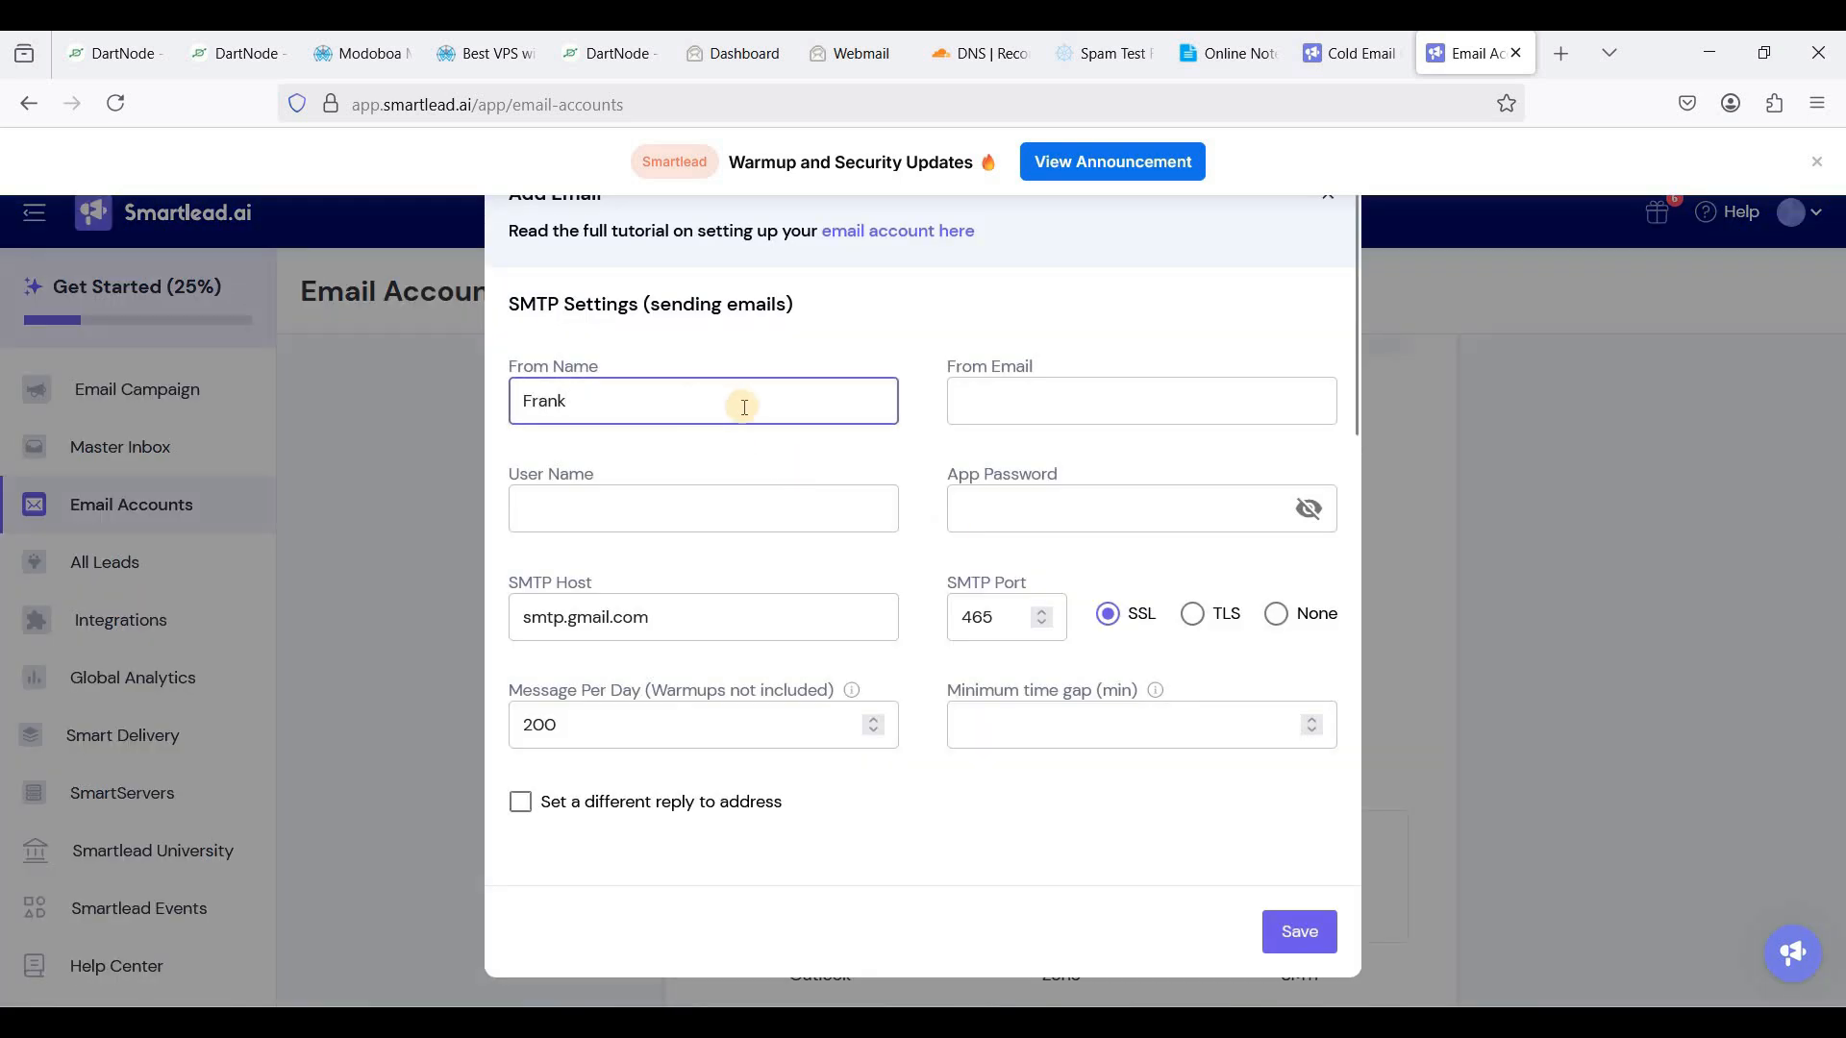
click(1030, 419)
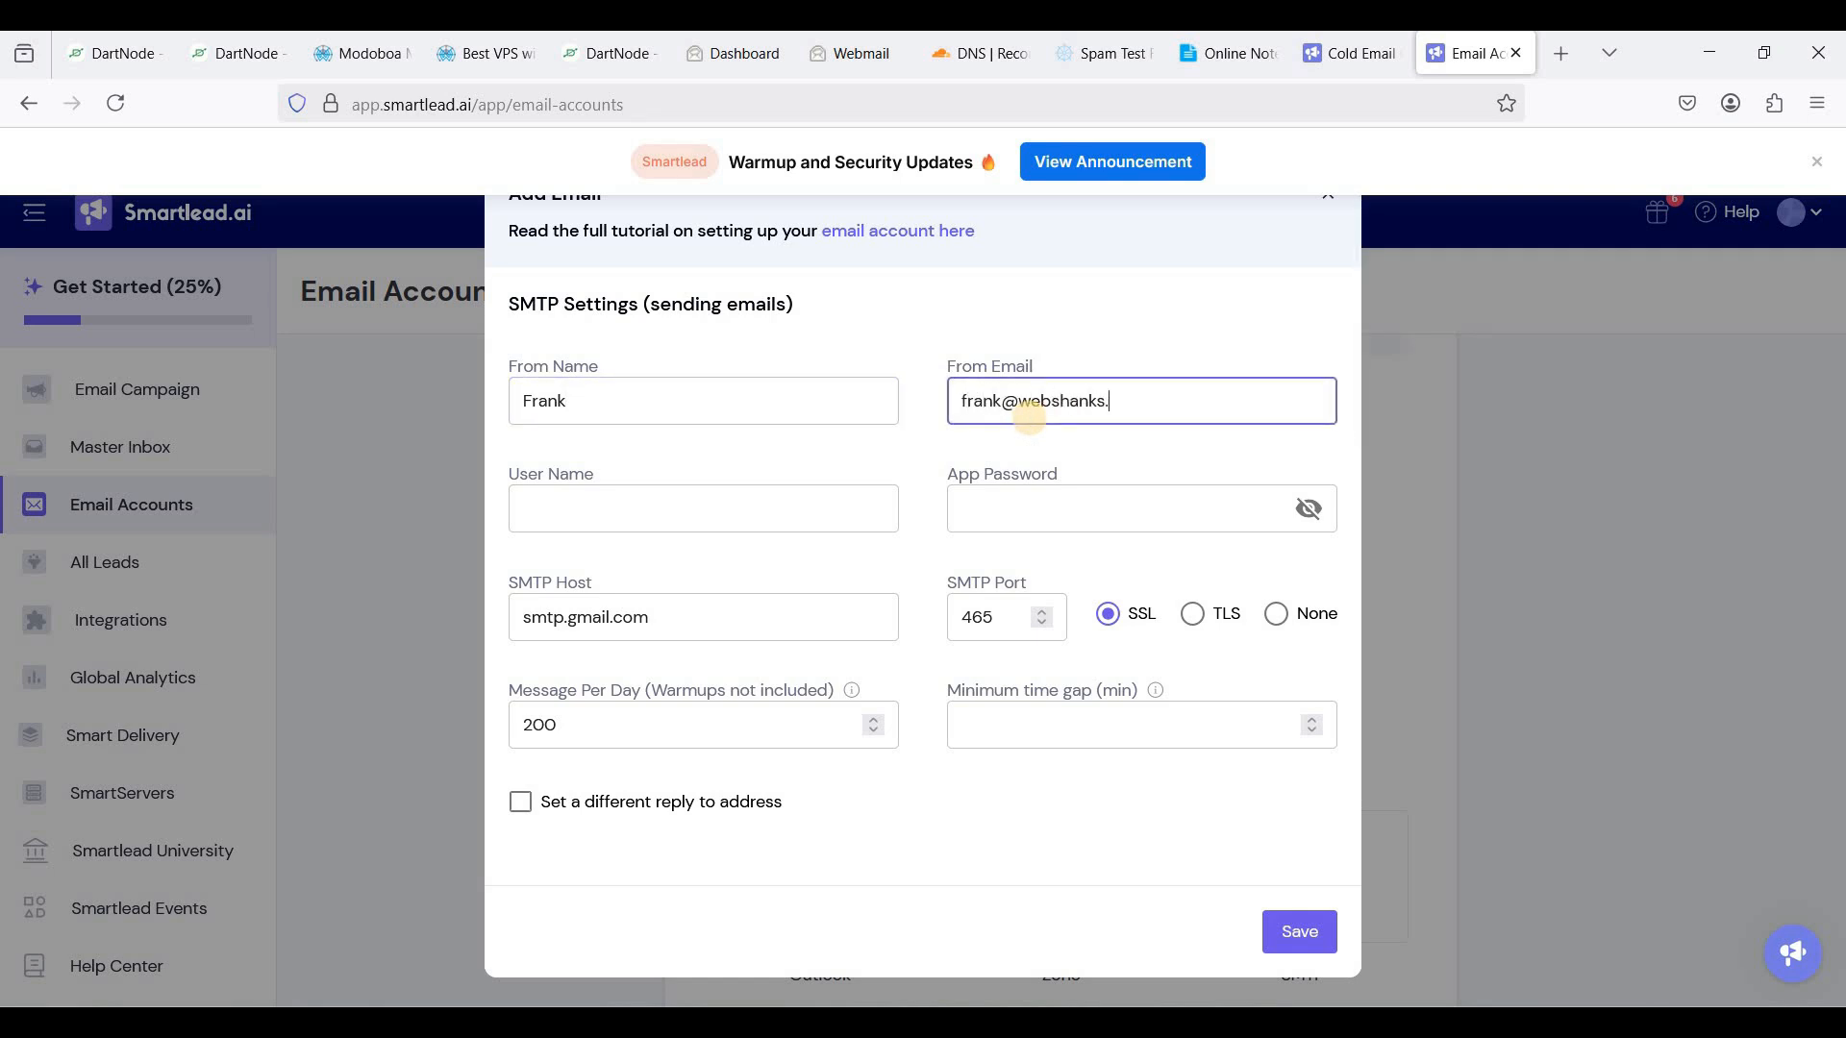
click(649, 524)
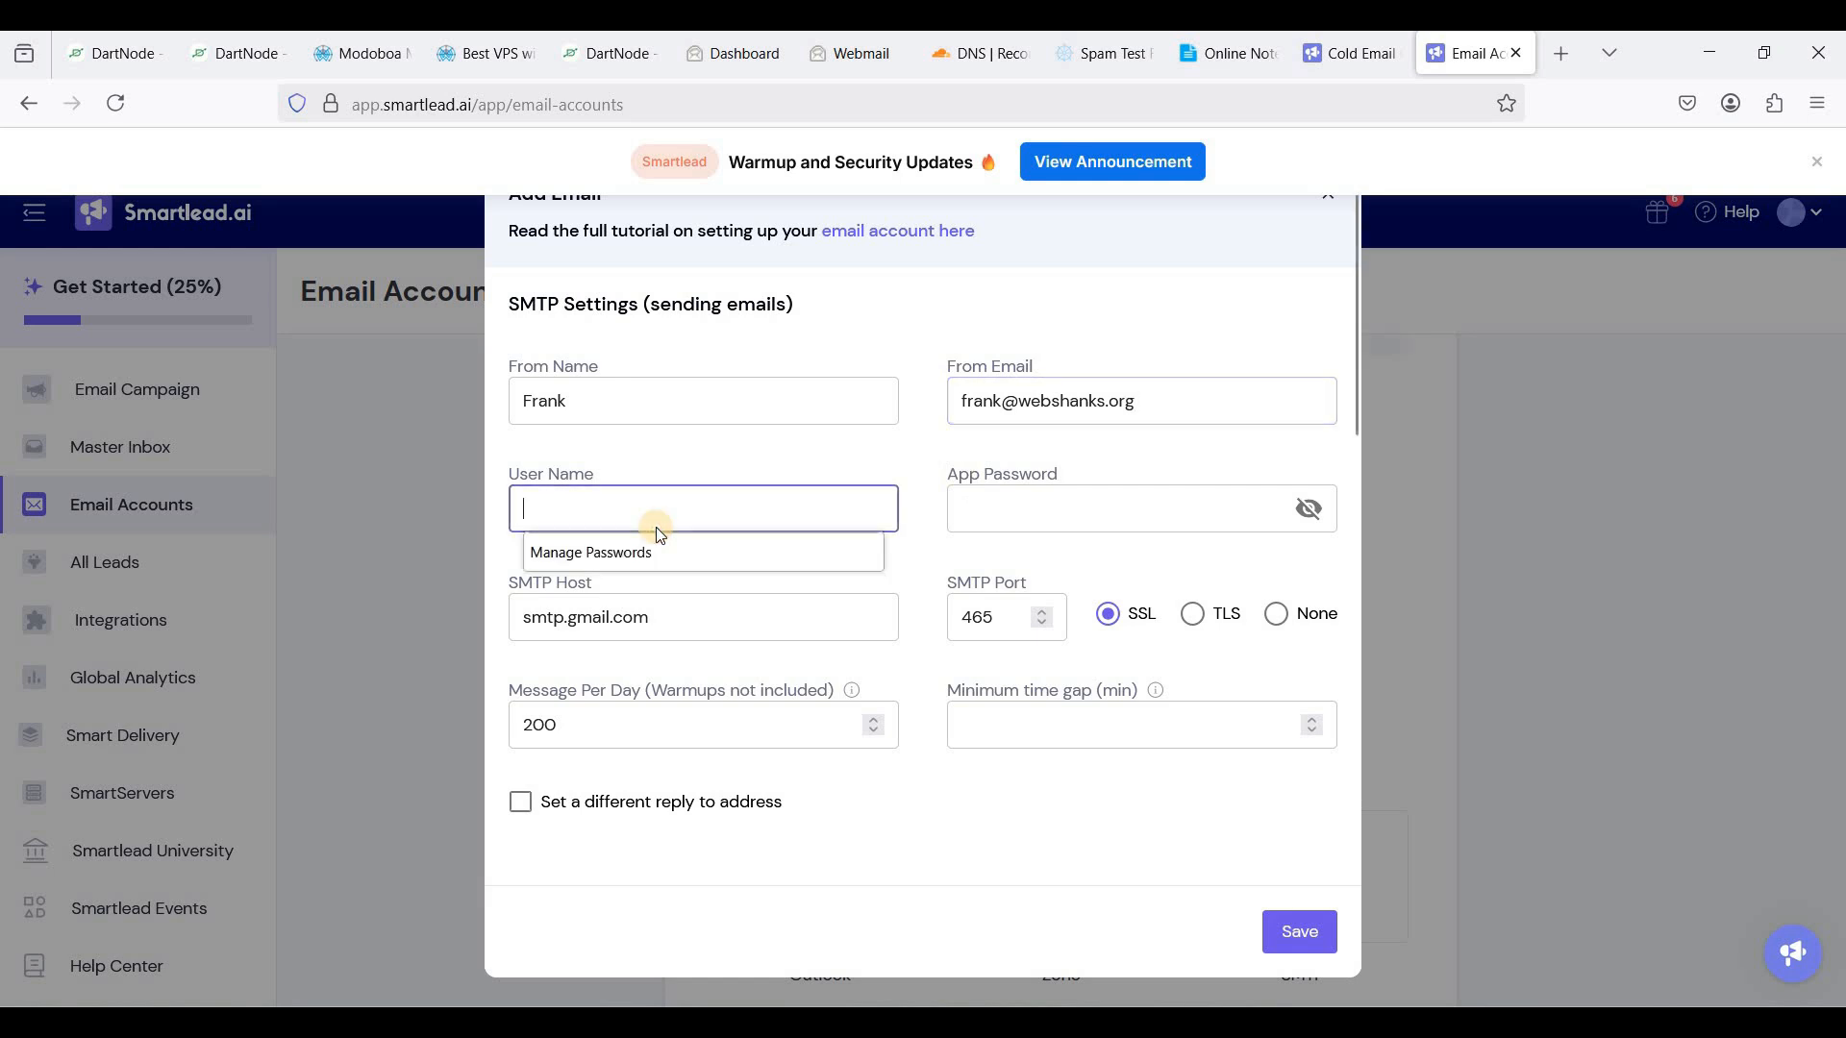
click(1067, 401)
key(ctrl+a)
key(ctrl+c)
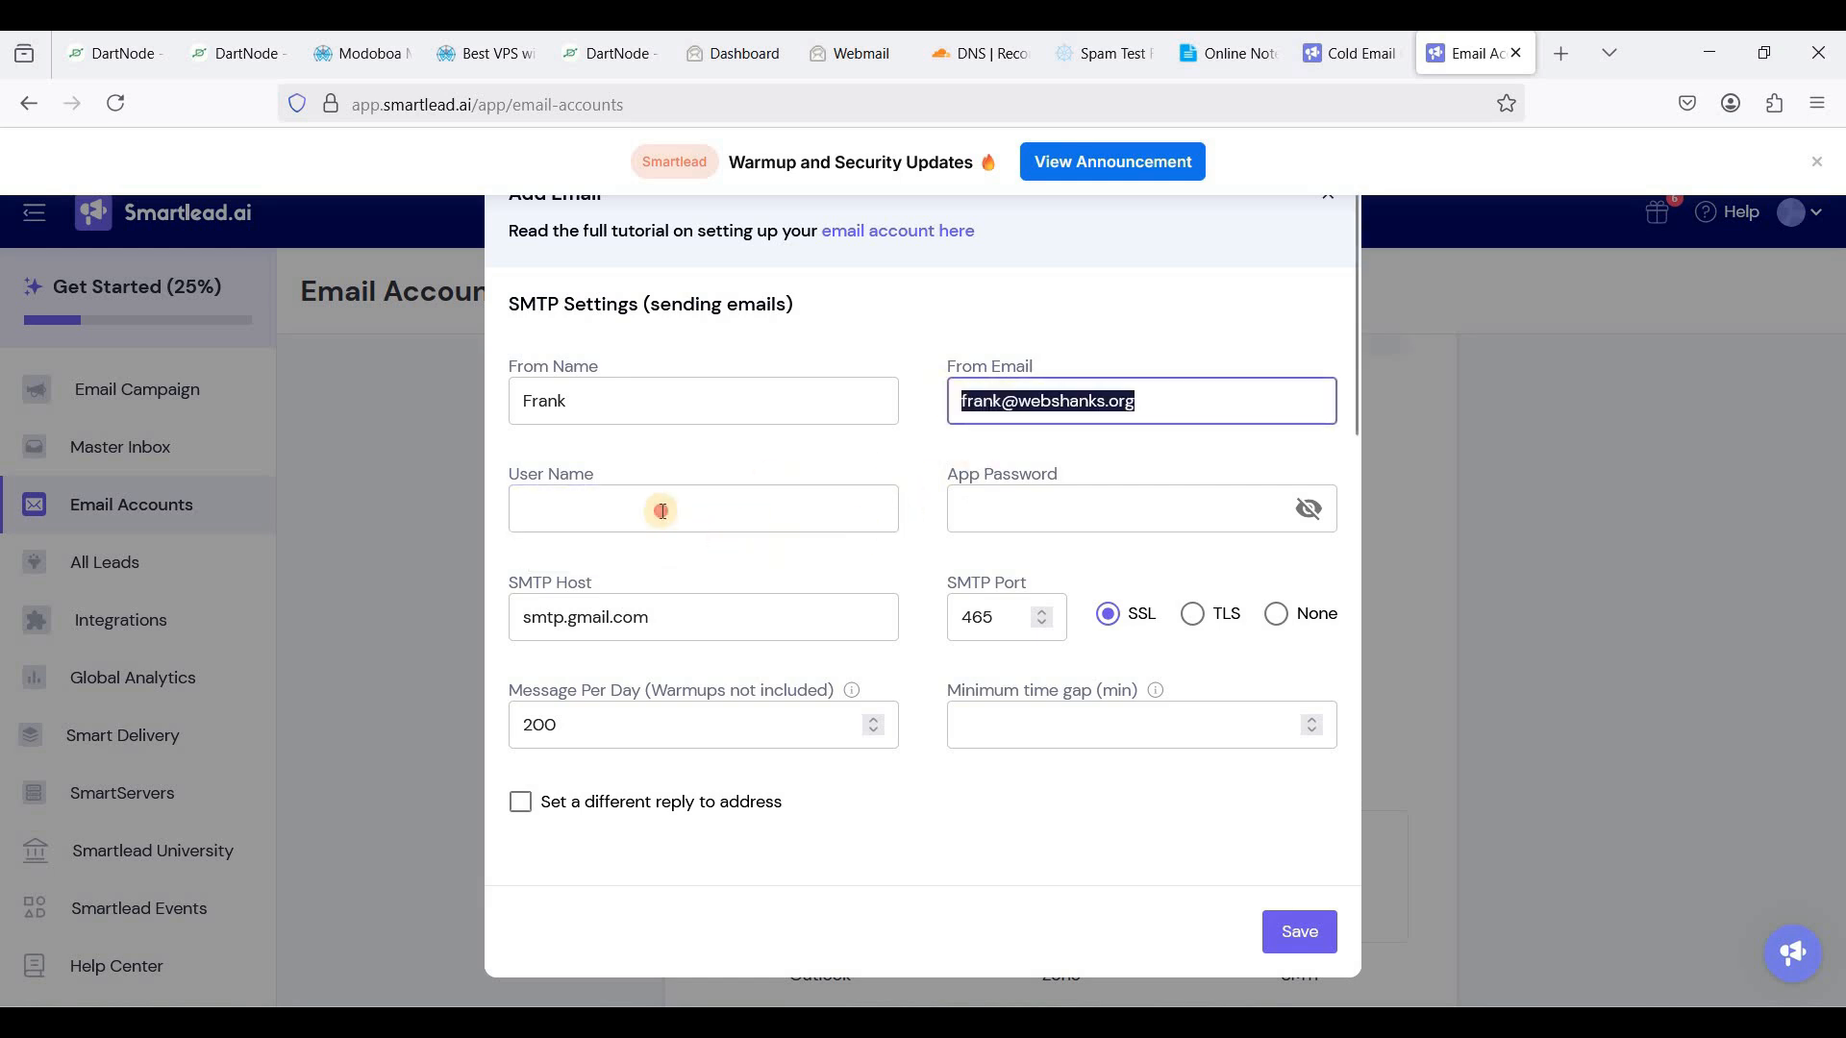
click(798, 525)
key(ctrl+v)
click(1059, 524)
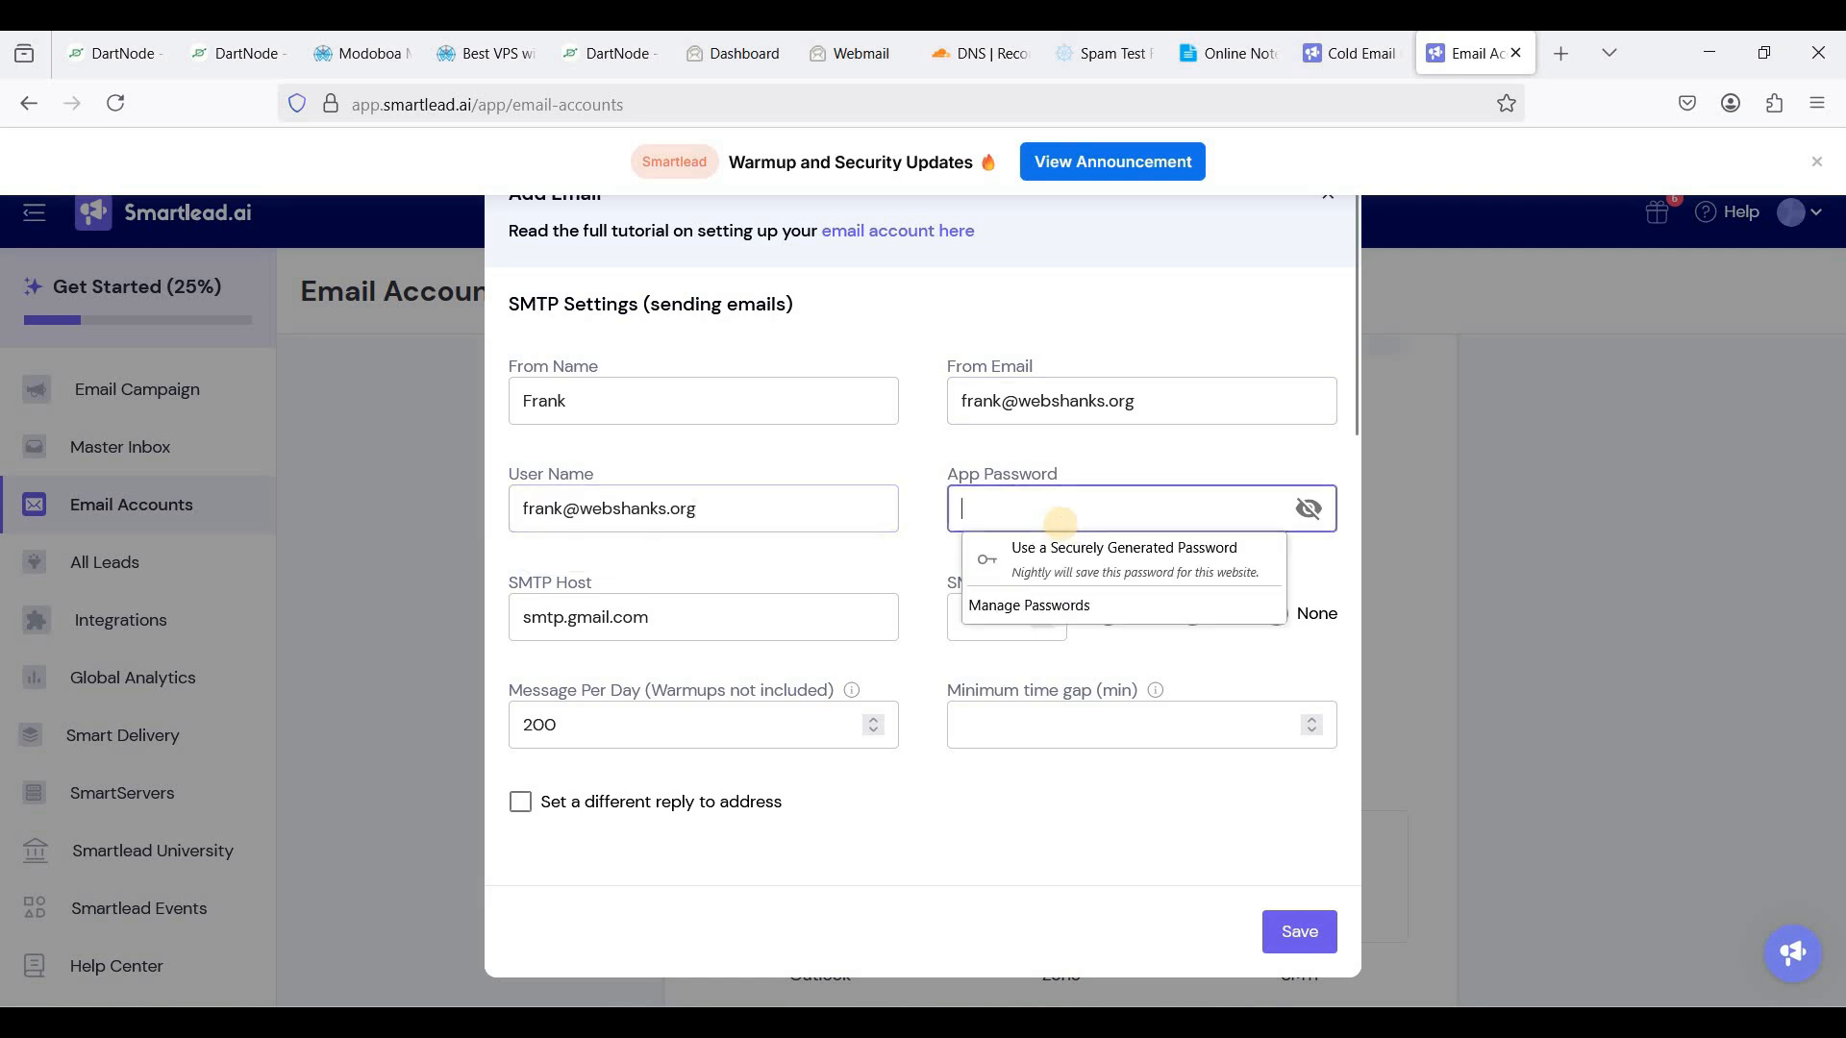
text(••)
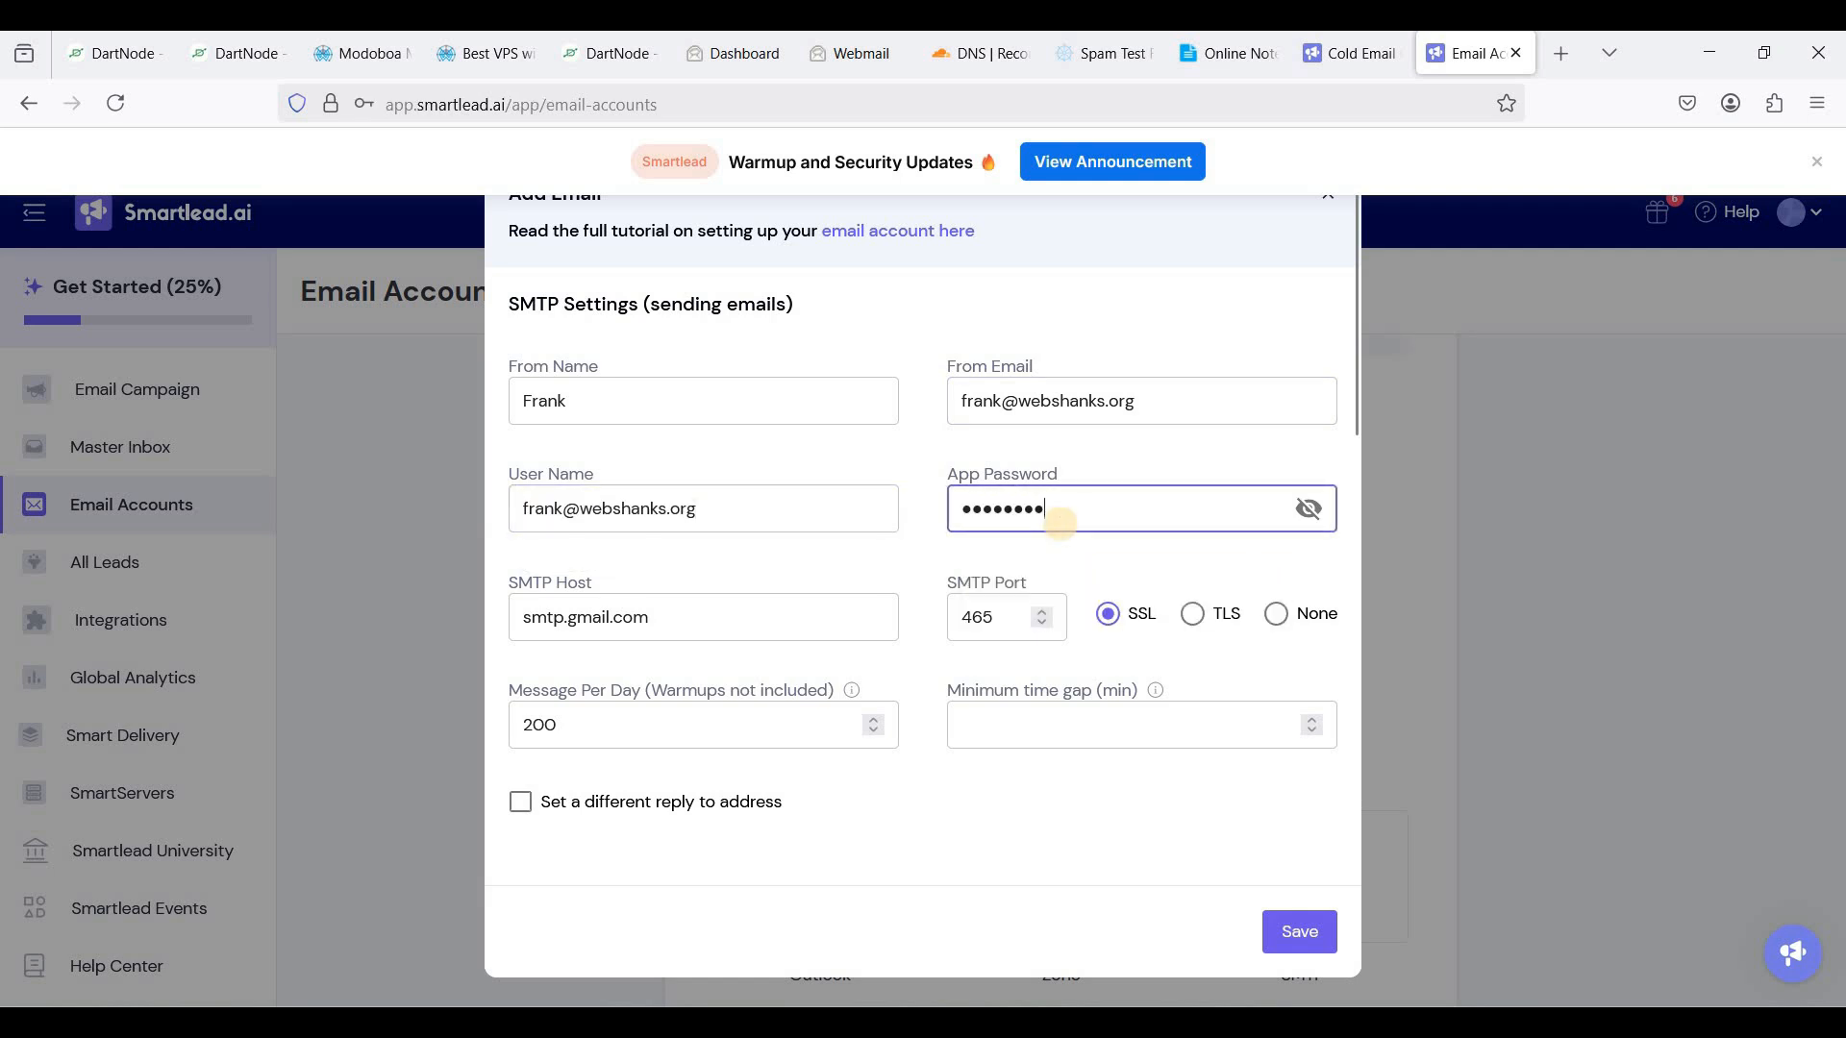
text(••••••••••)
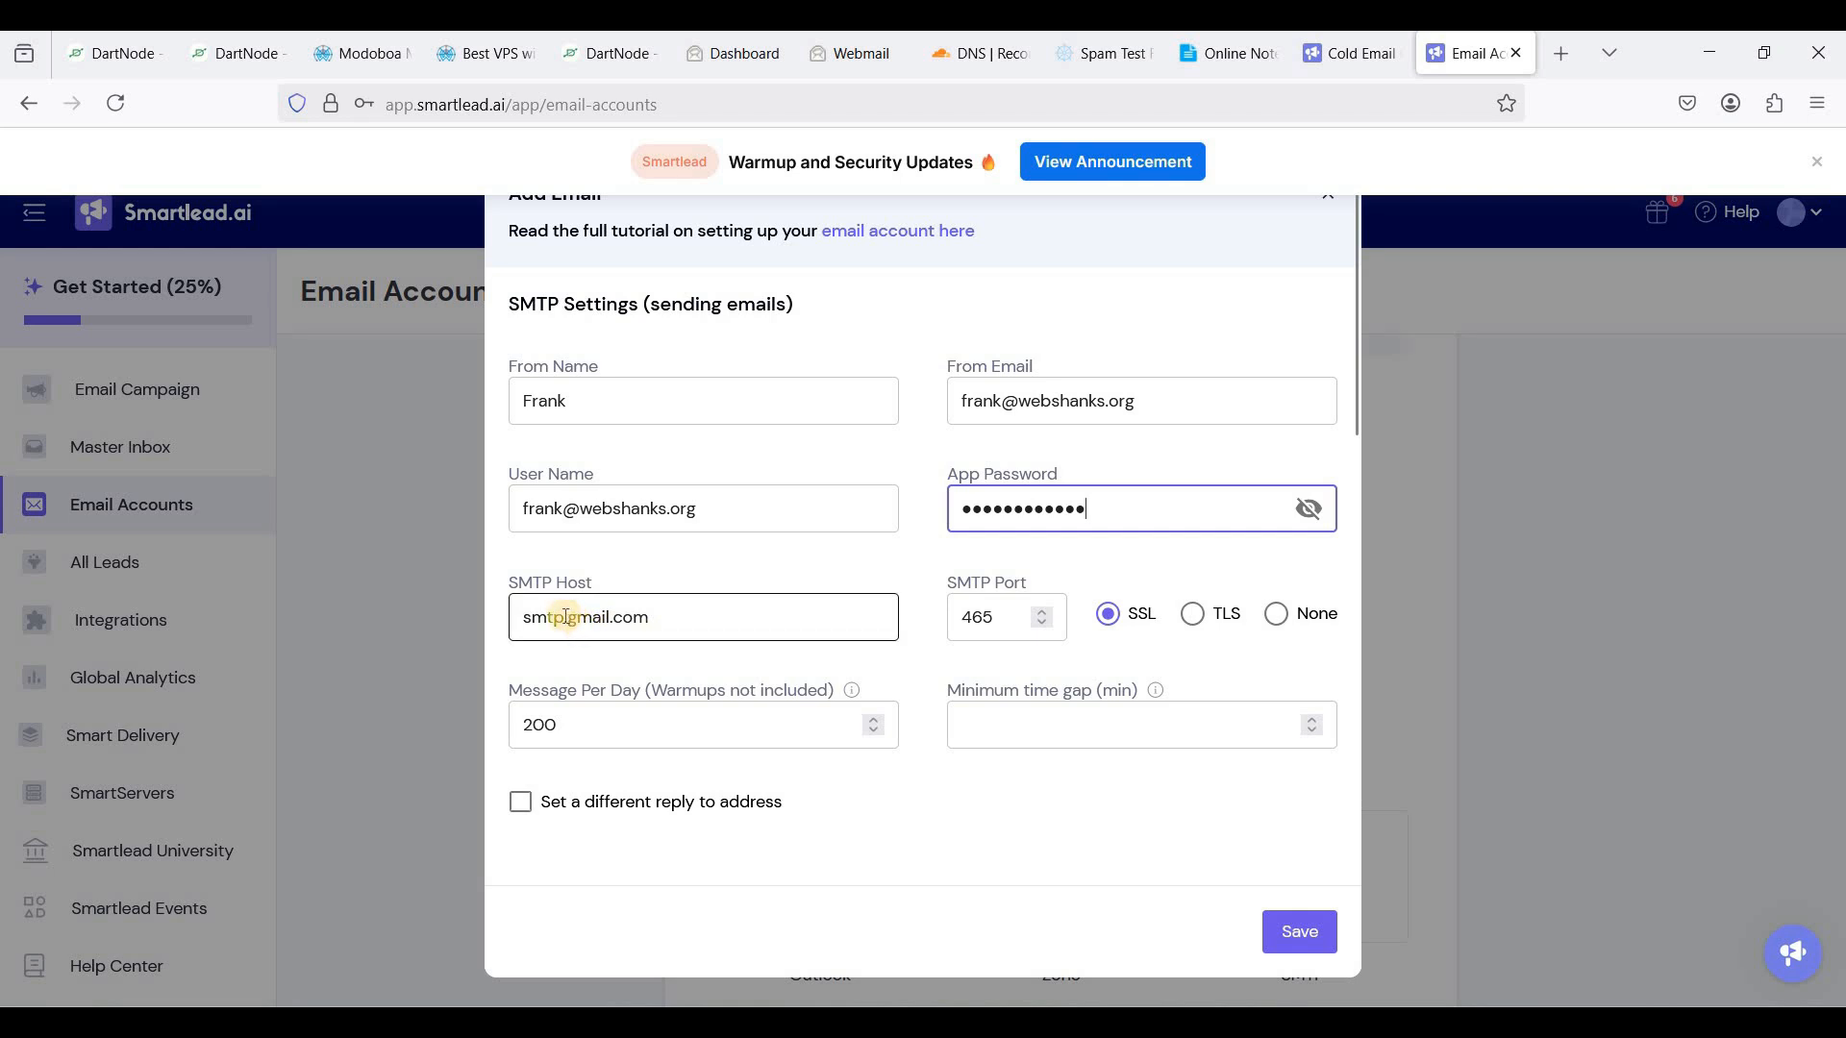
- Set SMTP host mail.webshanks.org with TLS on port 587 and a 10-minute gap
click(666, 619)
key(ctrl+a)
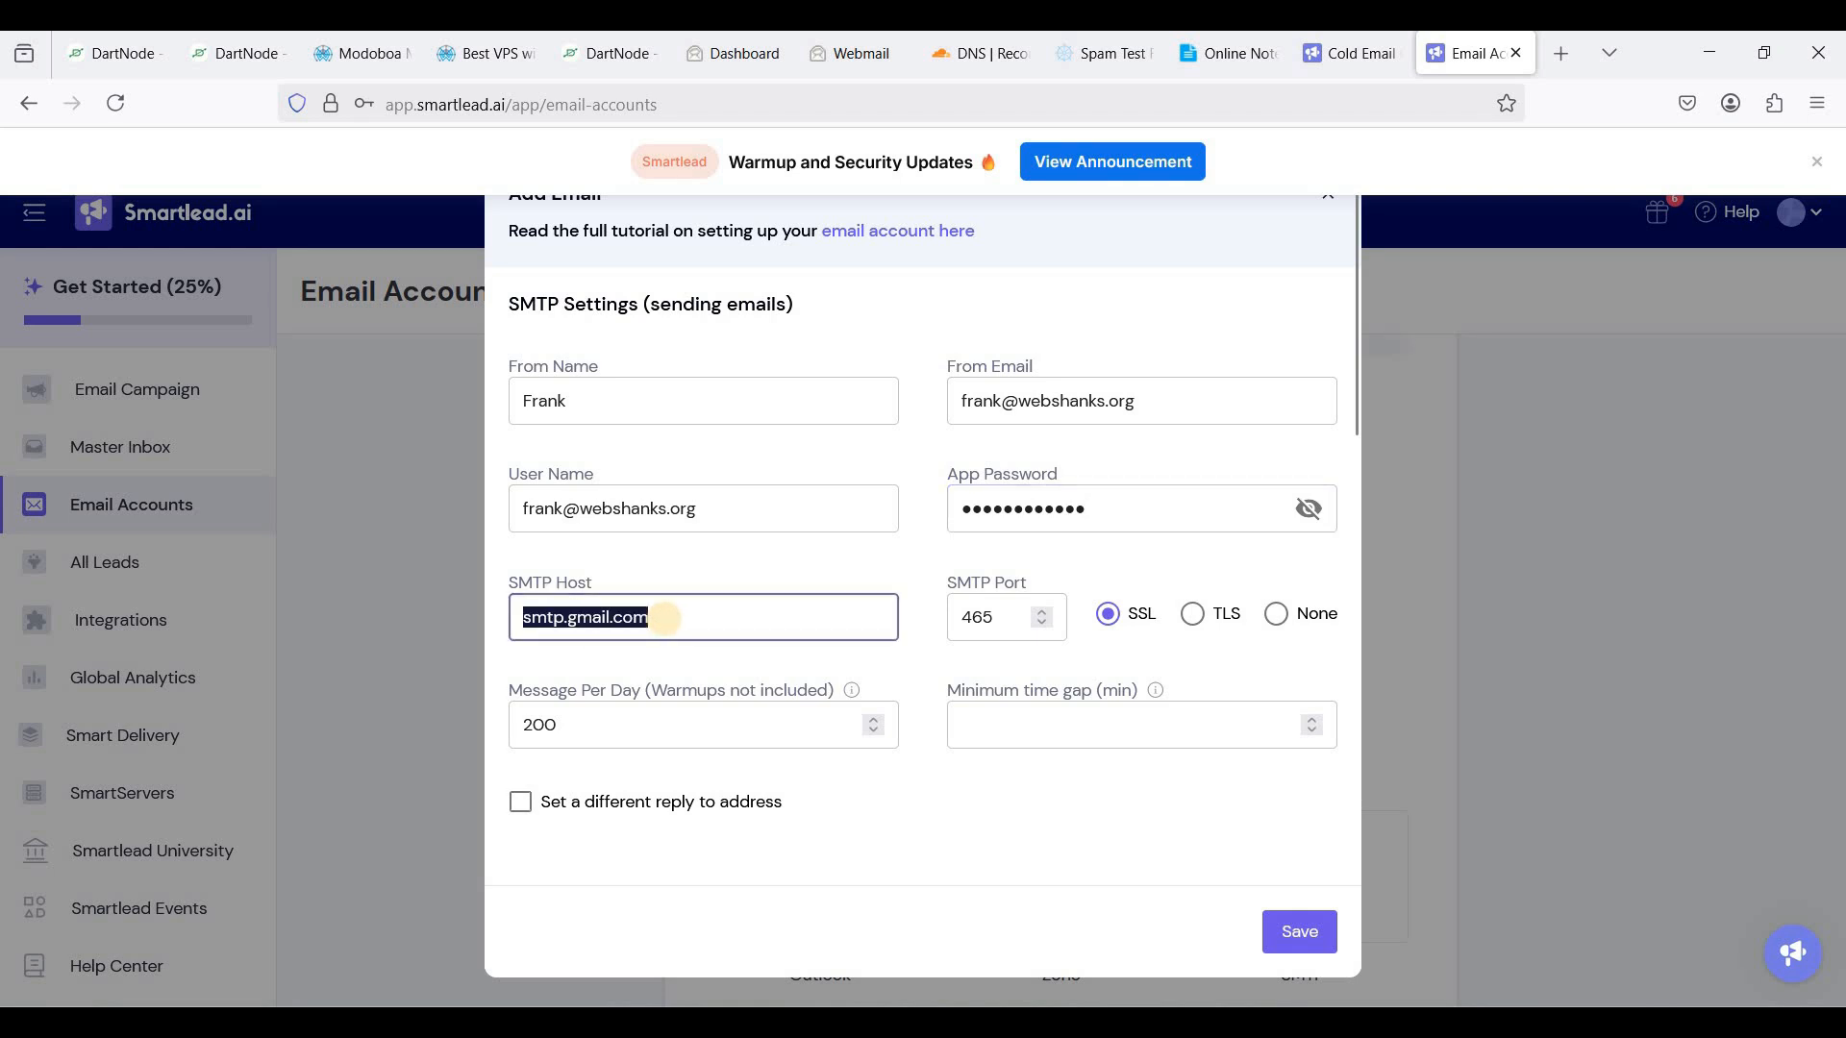
text(mail.webshanks.org)
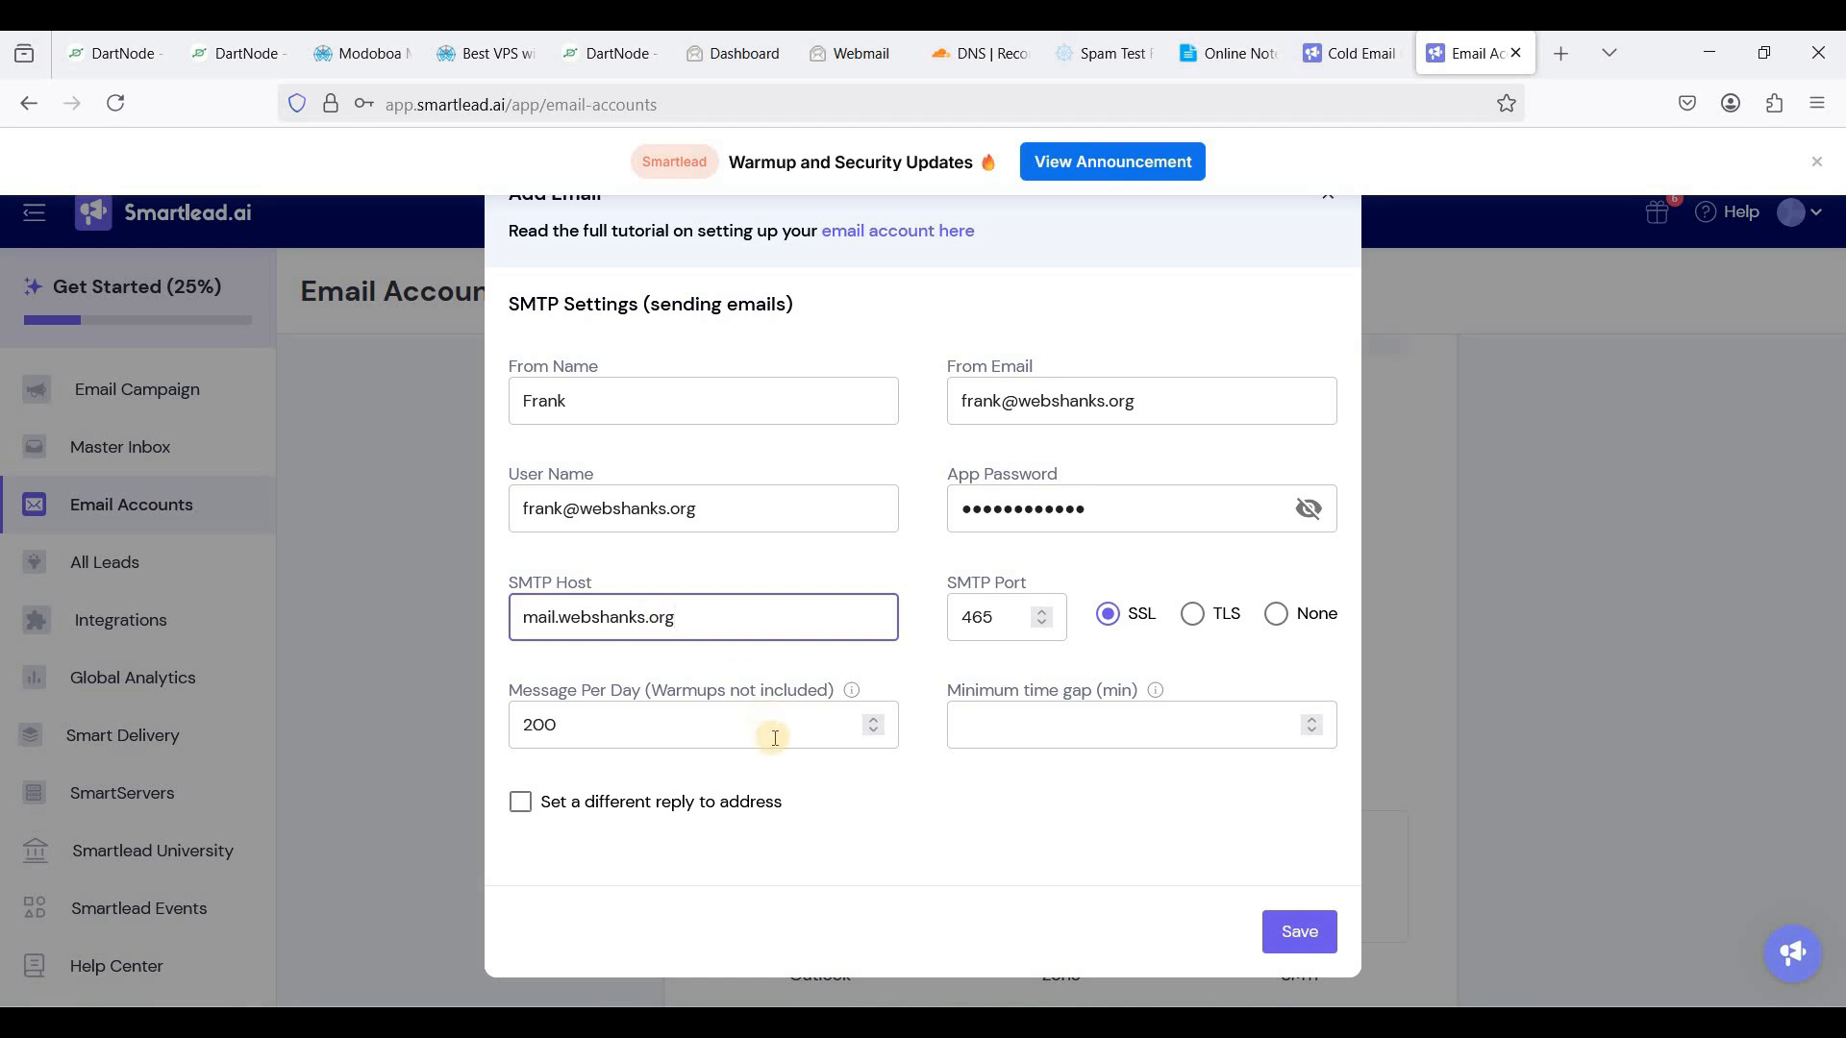
click(1201, 620)
scroll(961, 688, down, 1)
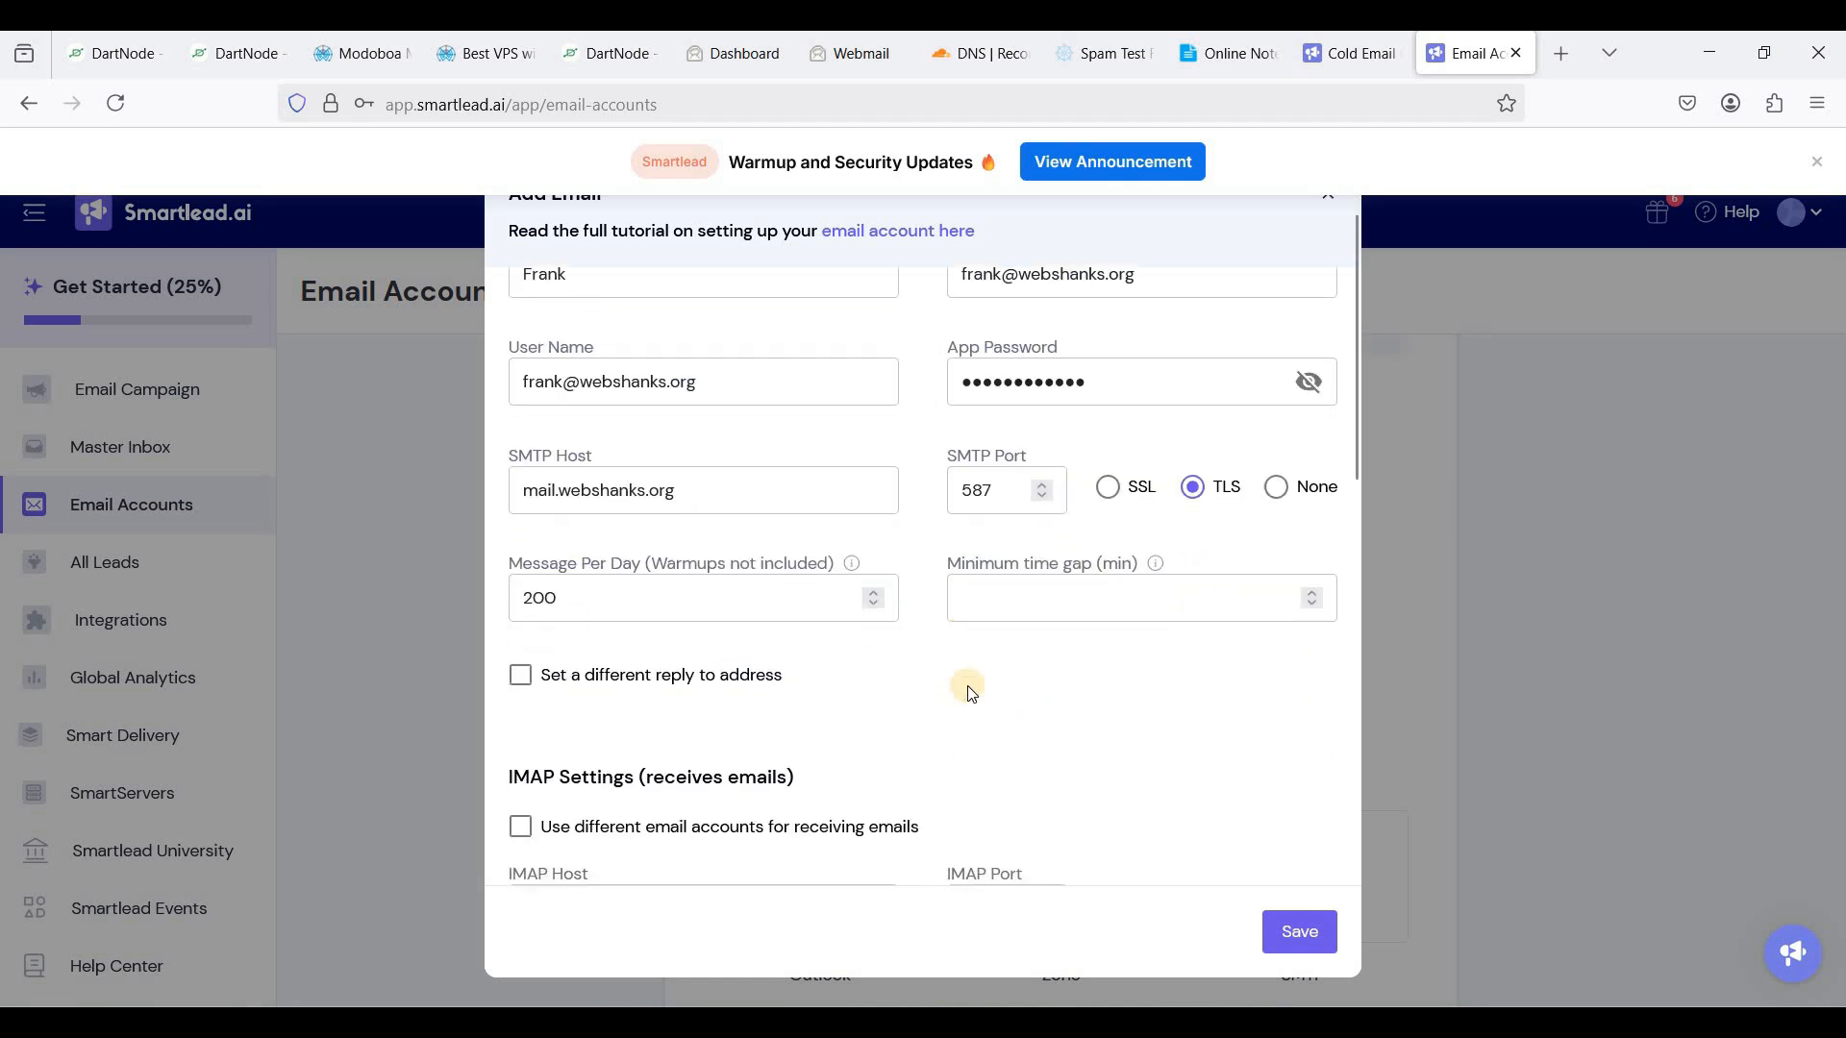
click(1031, 591)
text(10)
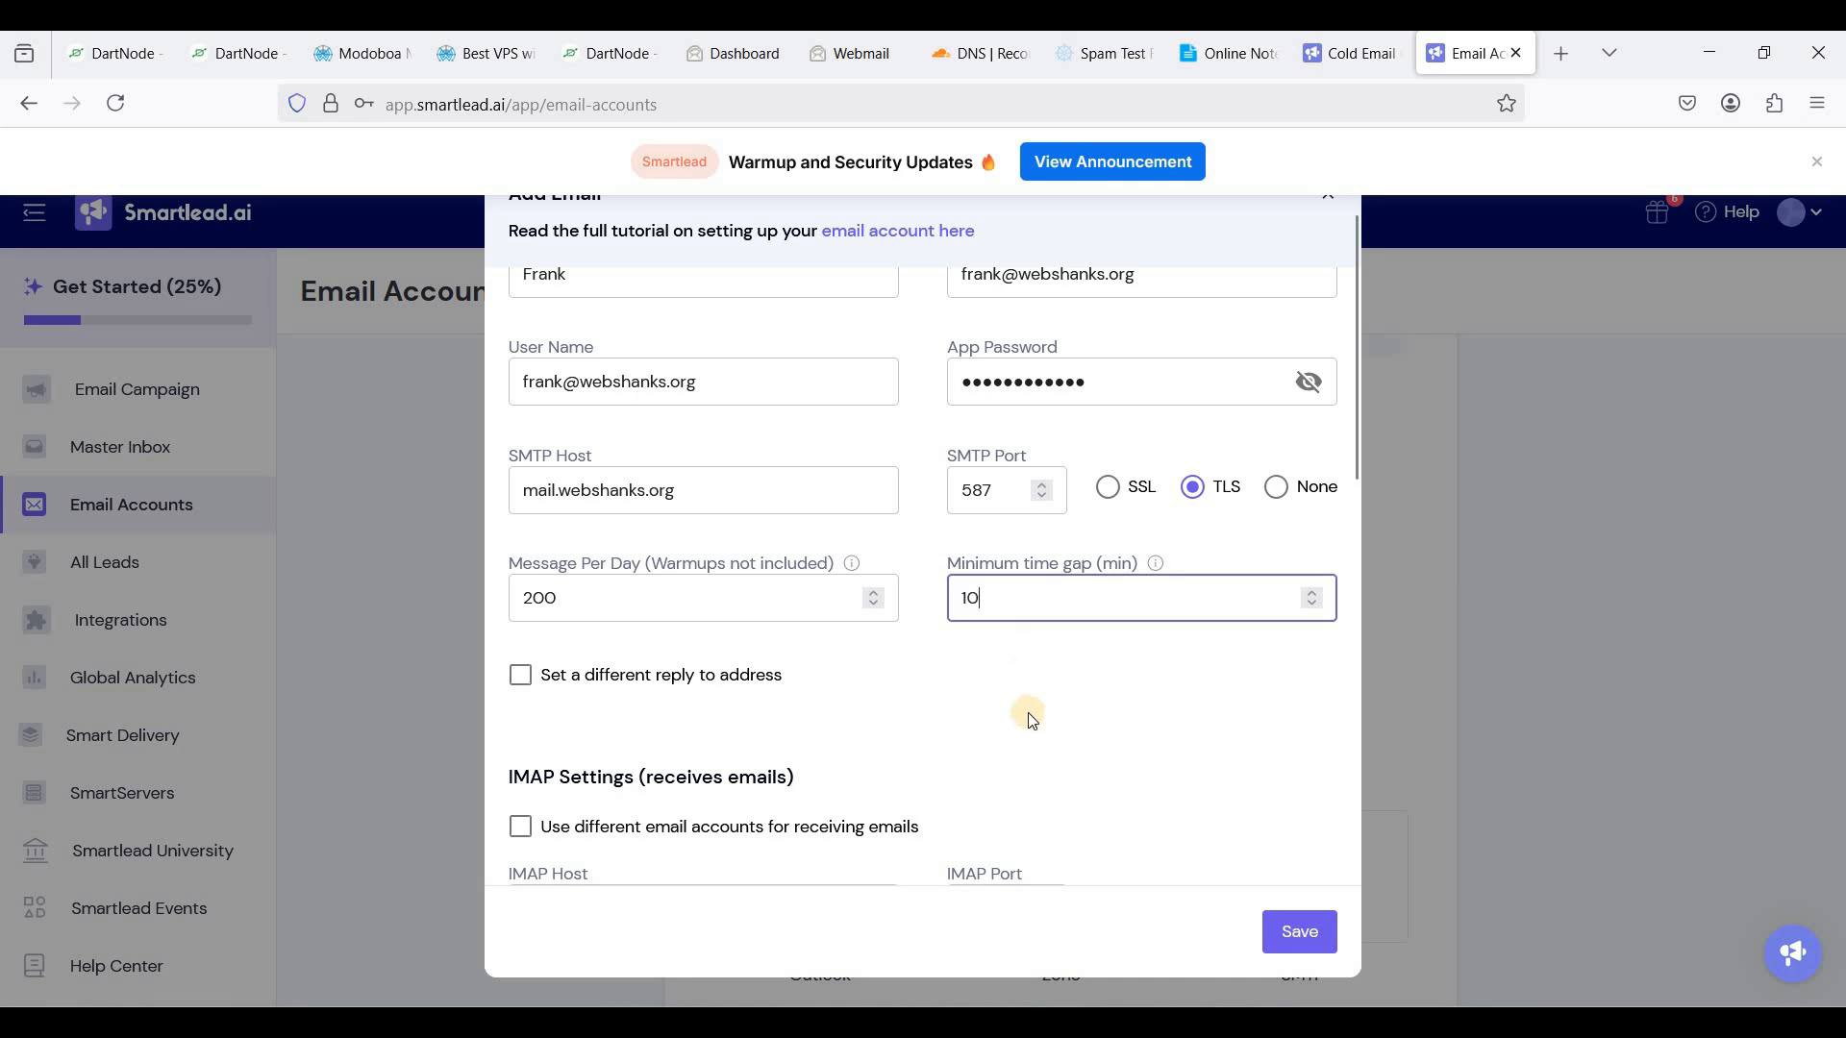
- Set IMAP host mail.webshanks.org on port 993 and save the new mailbox
click(1023, 723)
scroll(961, 701, down, 2)
drag(770, 661, 441, 647)
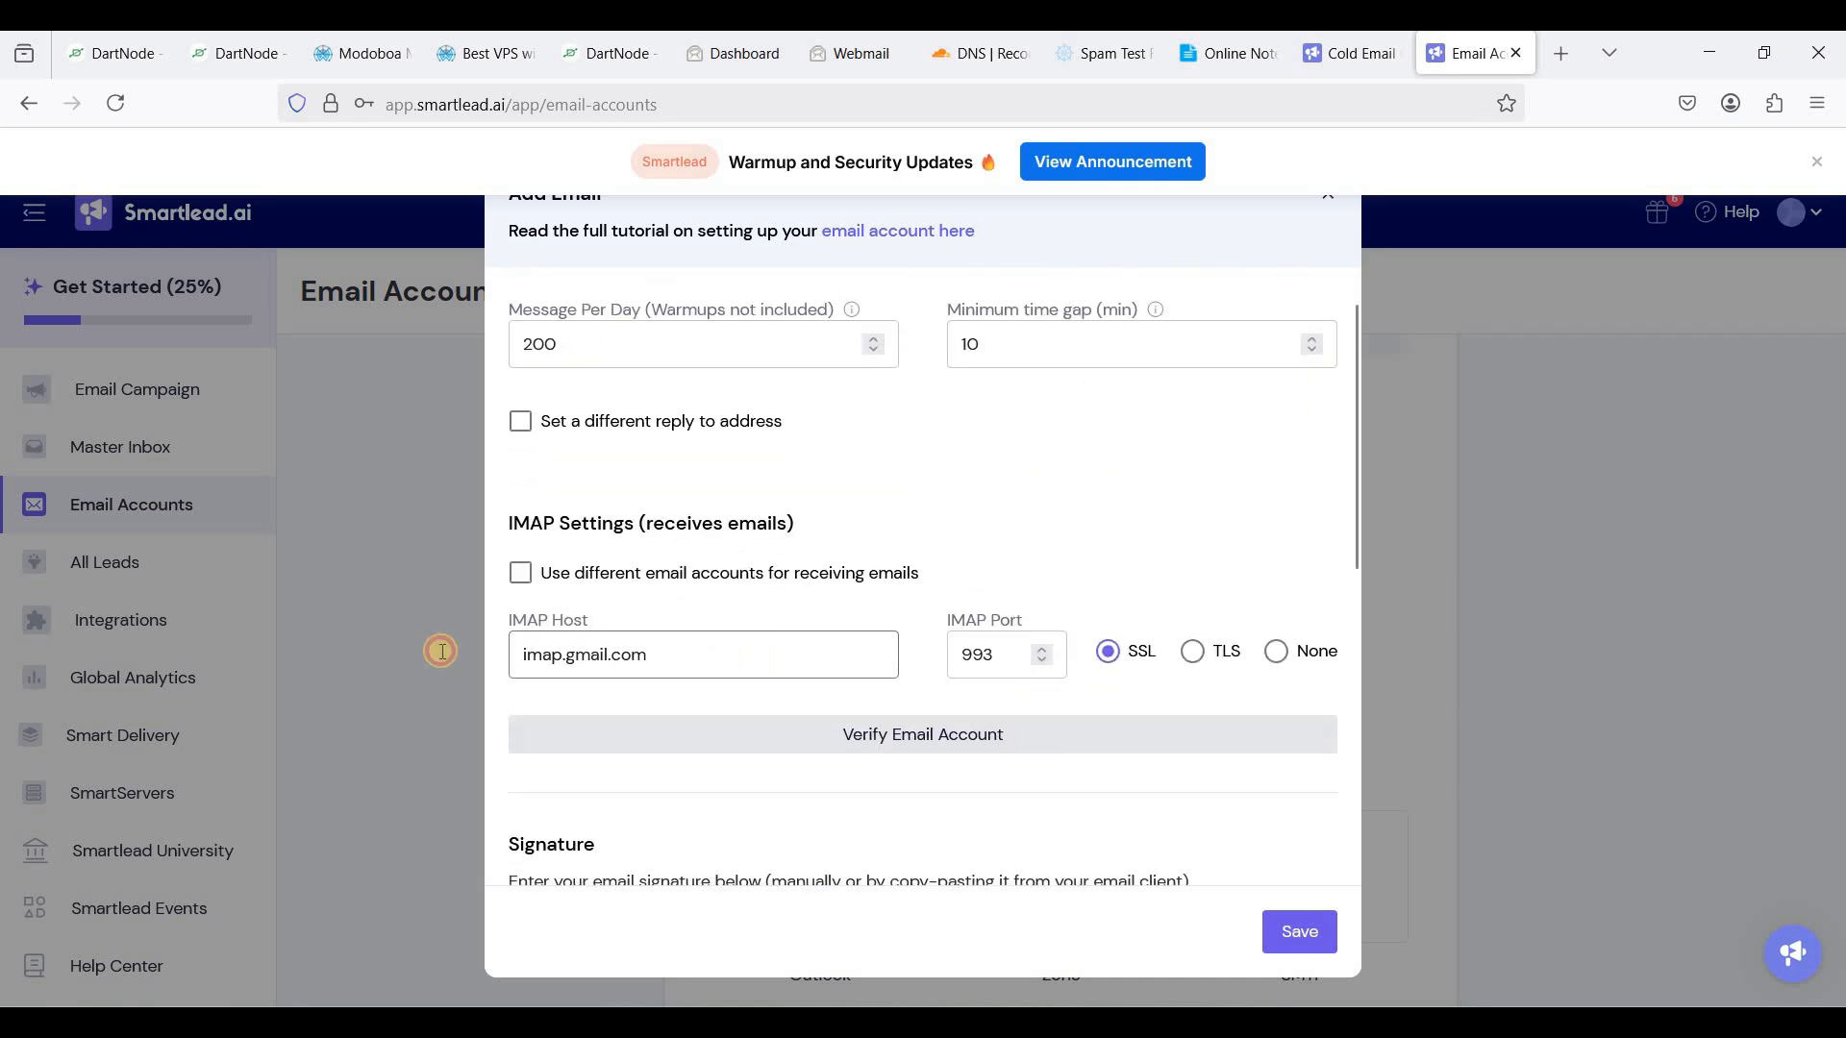
text(mail.we)
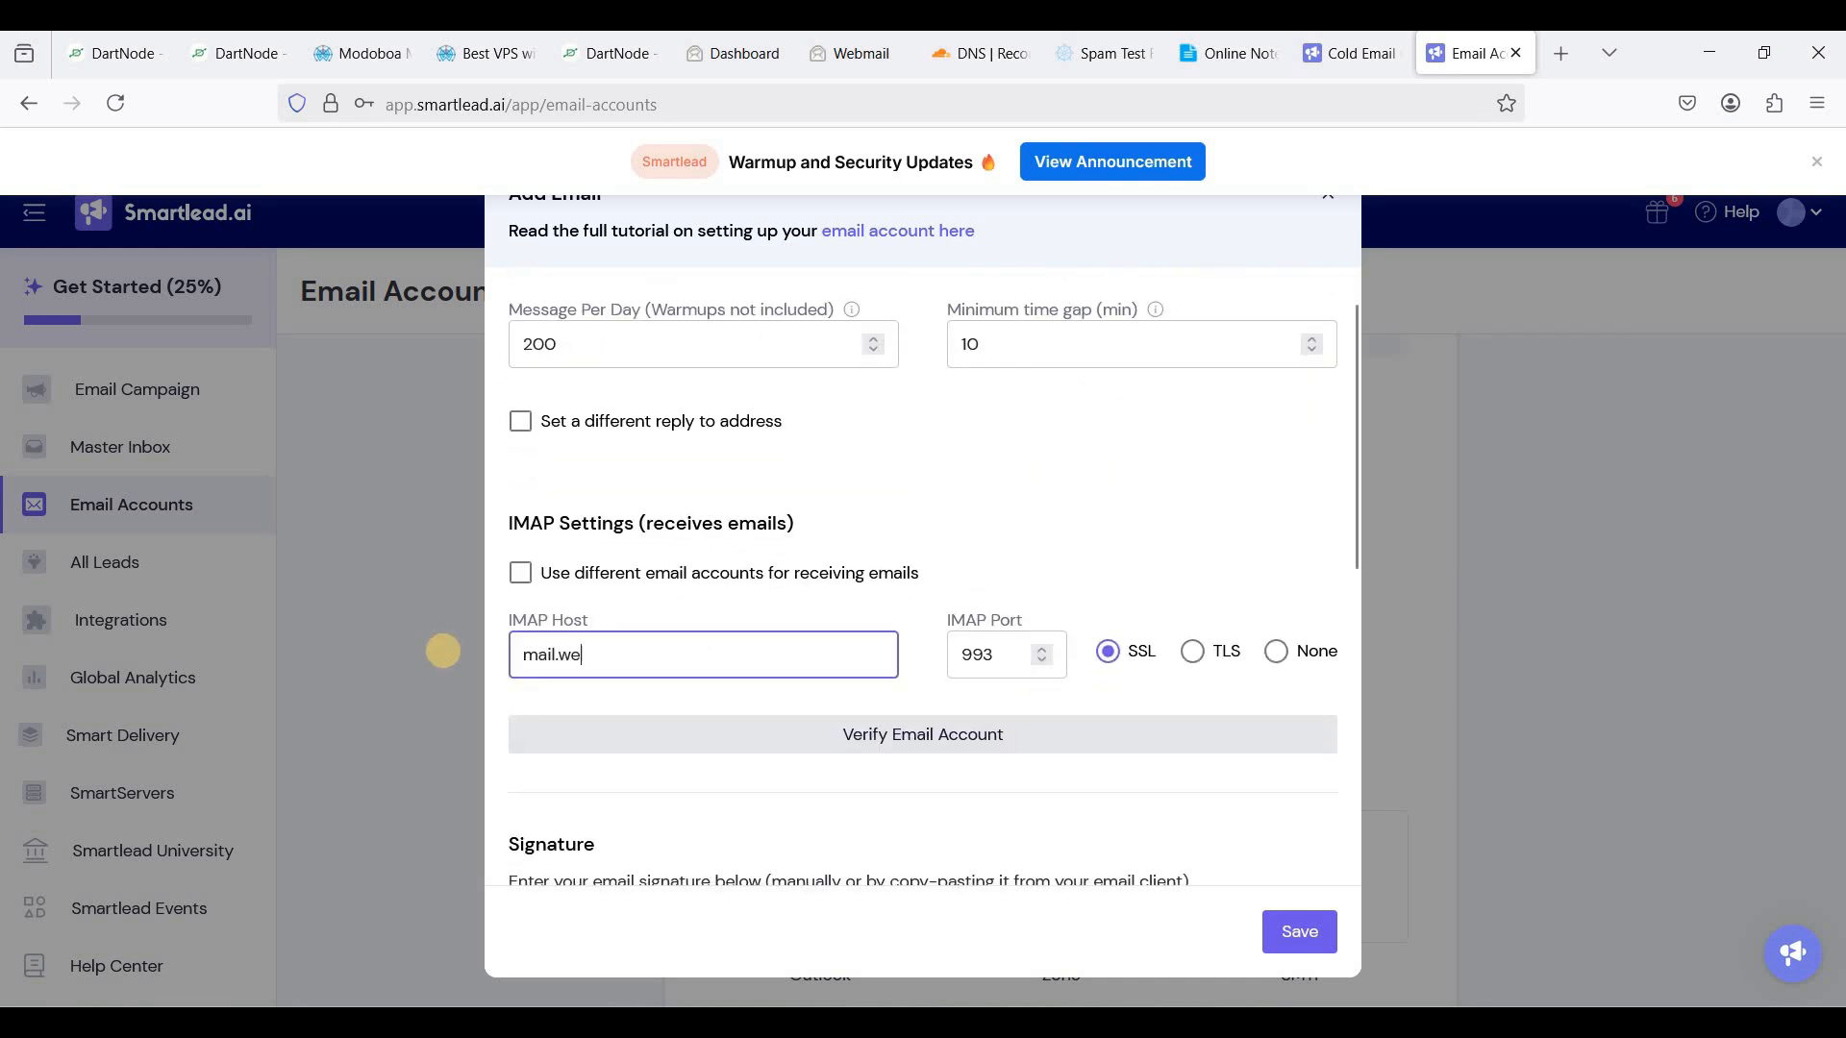
text(bshanks.org)
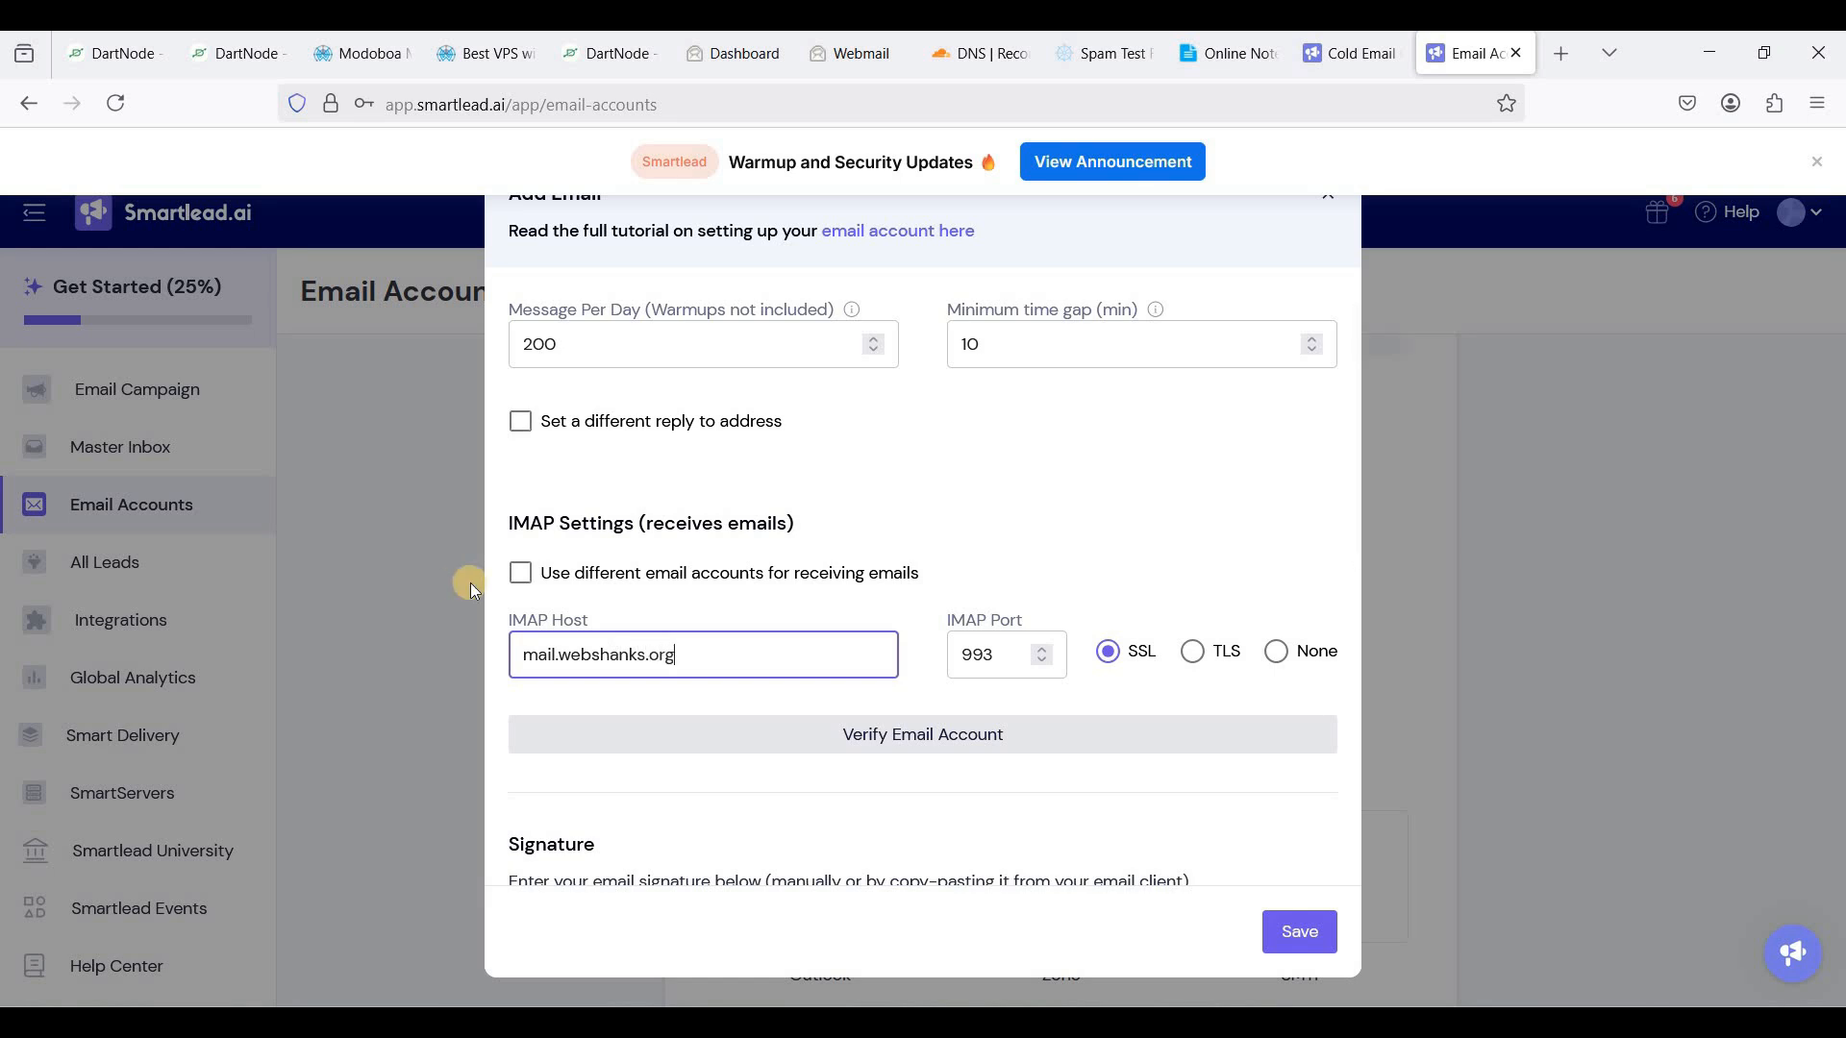
click(983, 671)
scroll(1106, 754, down, 6)
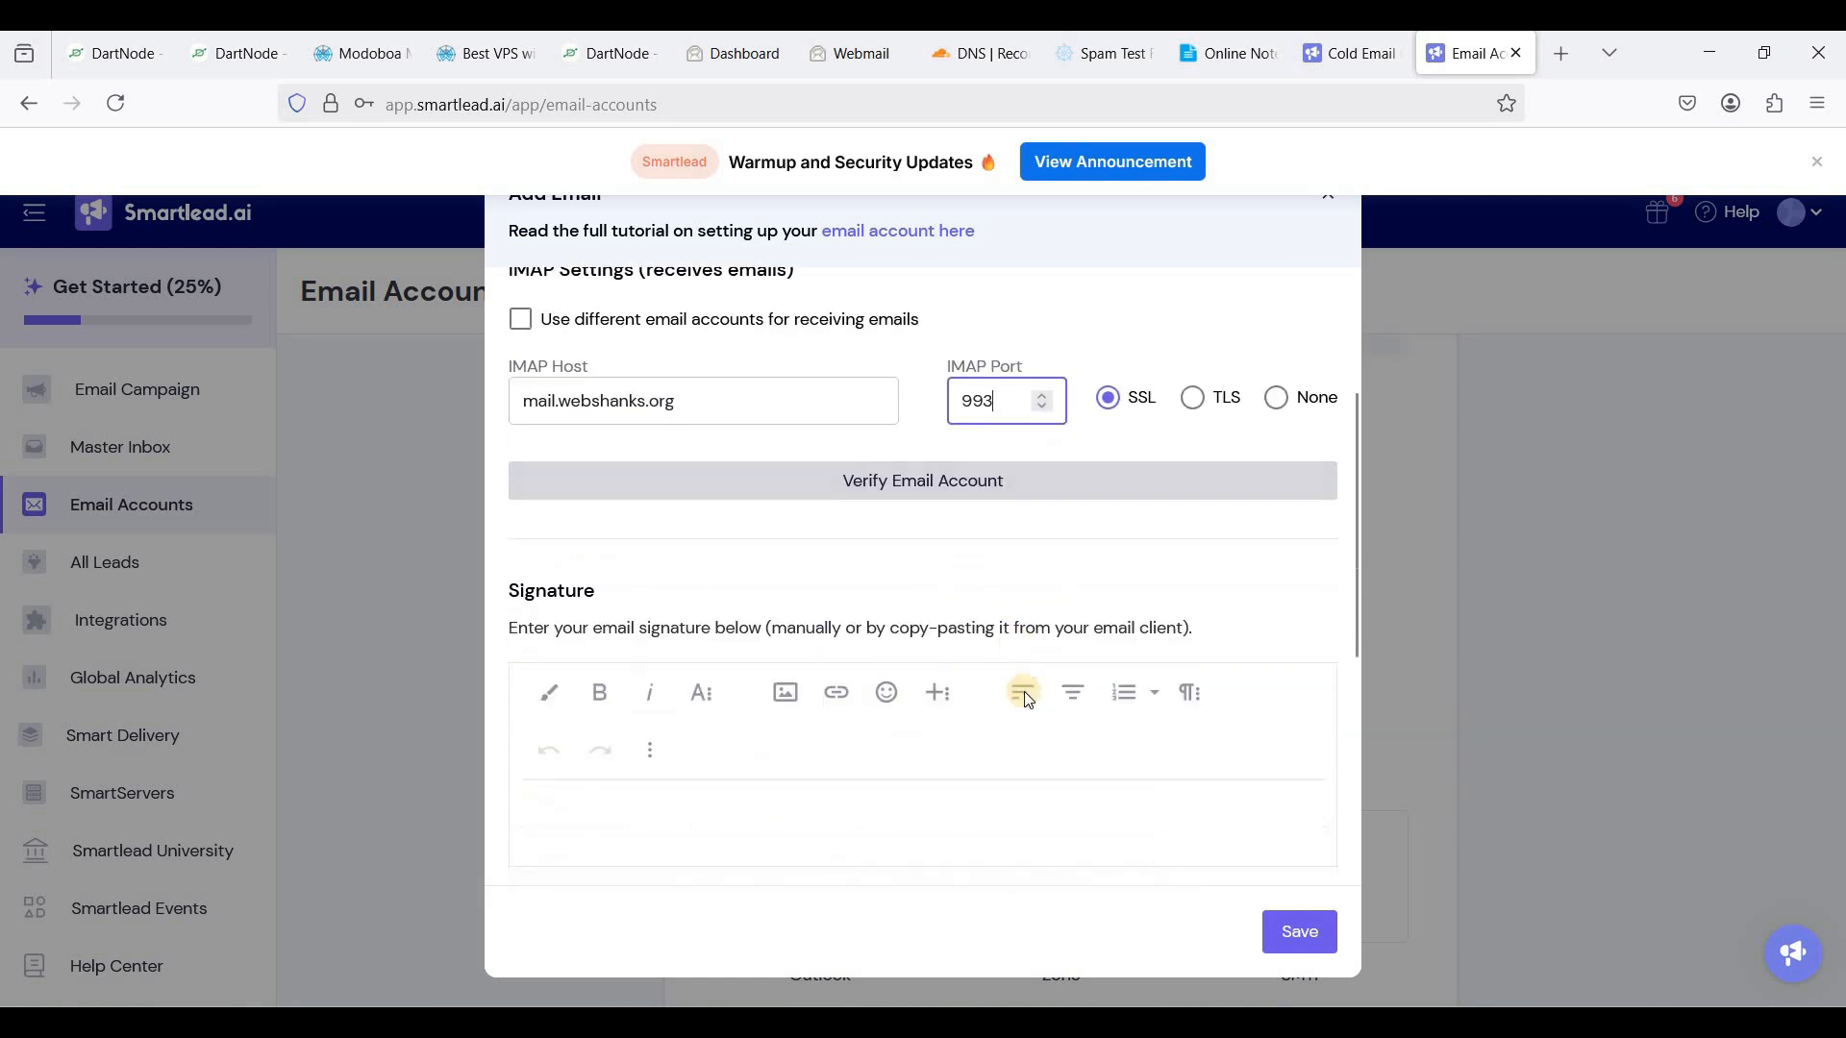
scroll(1142, 758, up, 6)
click(1298, 933)
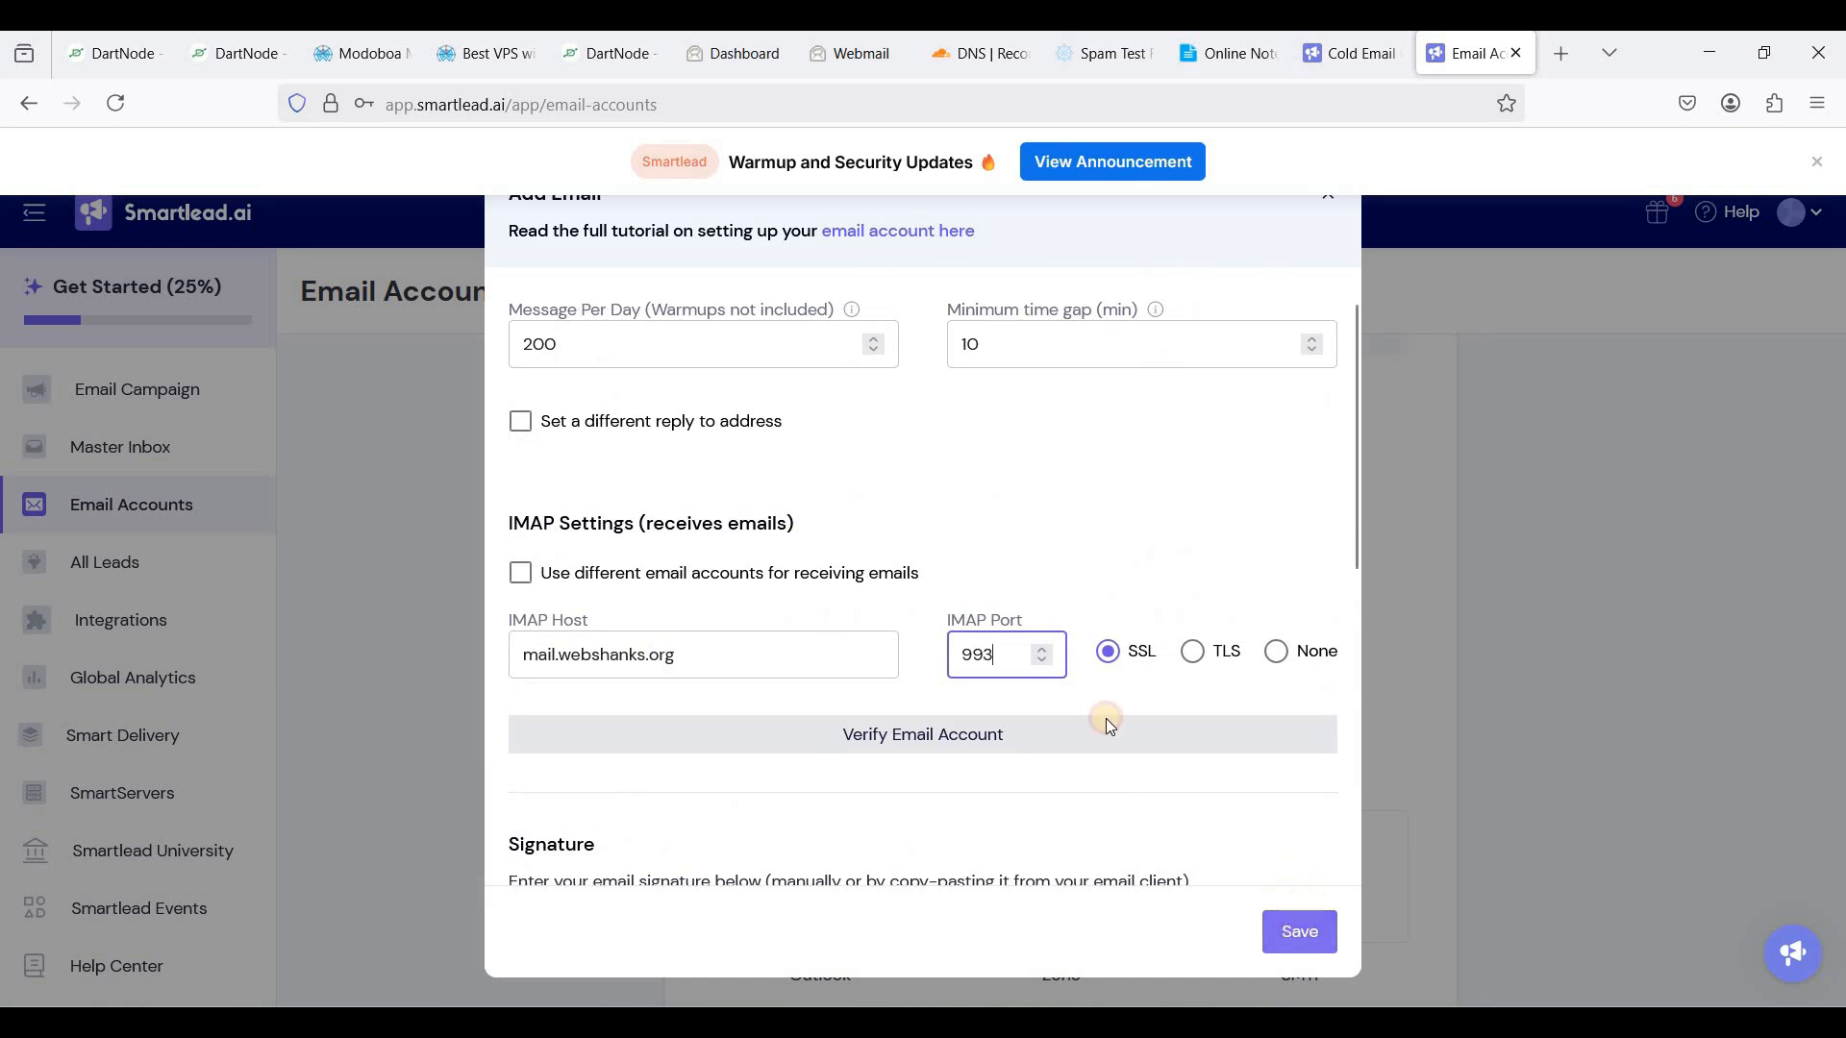
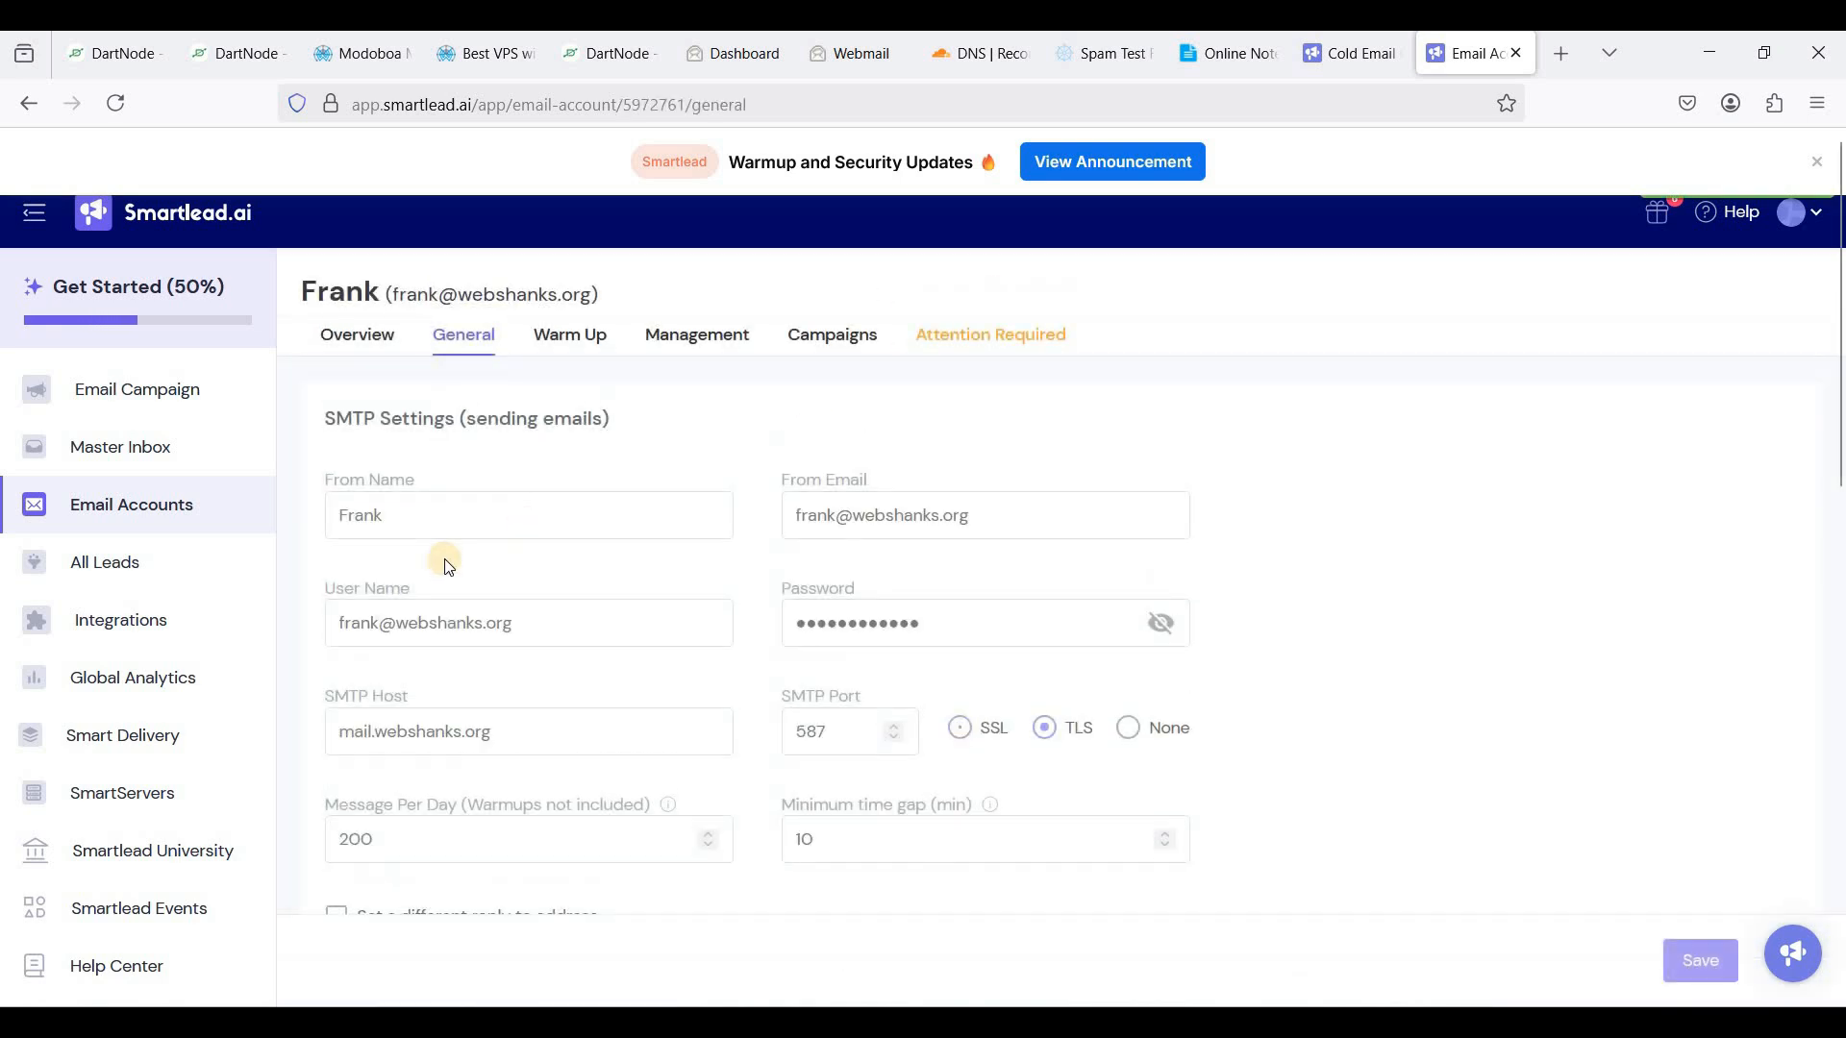
- Scroll the new Smartlead.ai mailbox's settings page down and back up
scroll(632, 571, down, 2)
scroll(632, 571, up, 2)
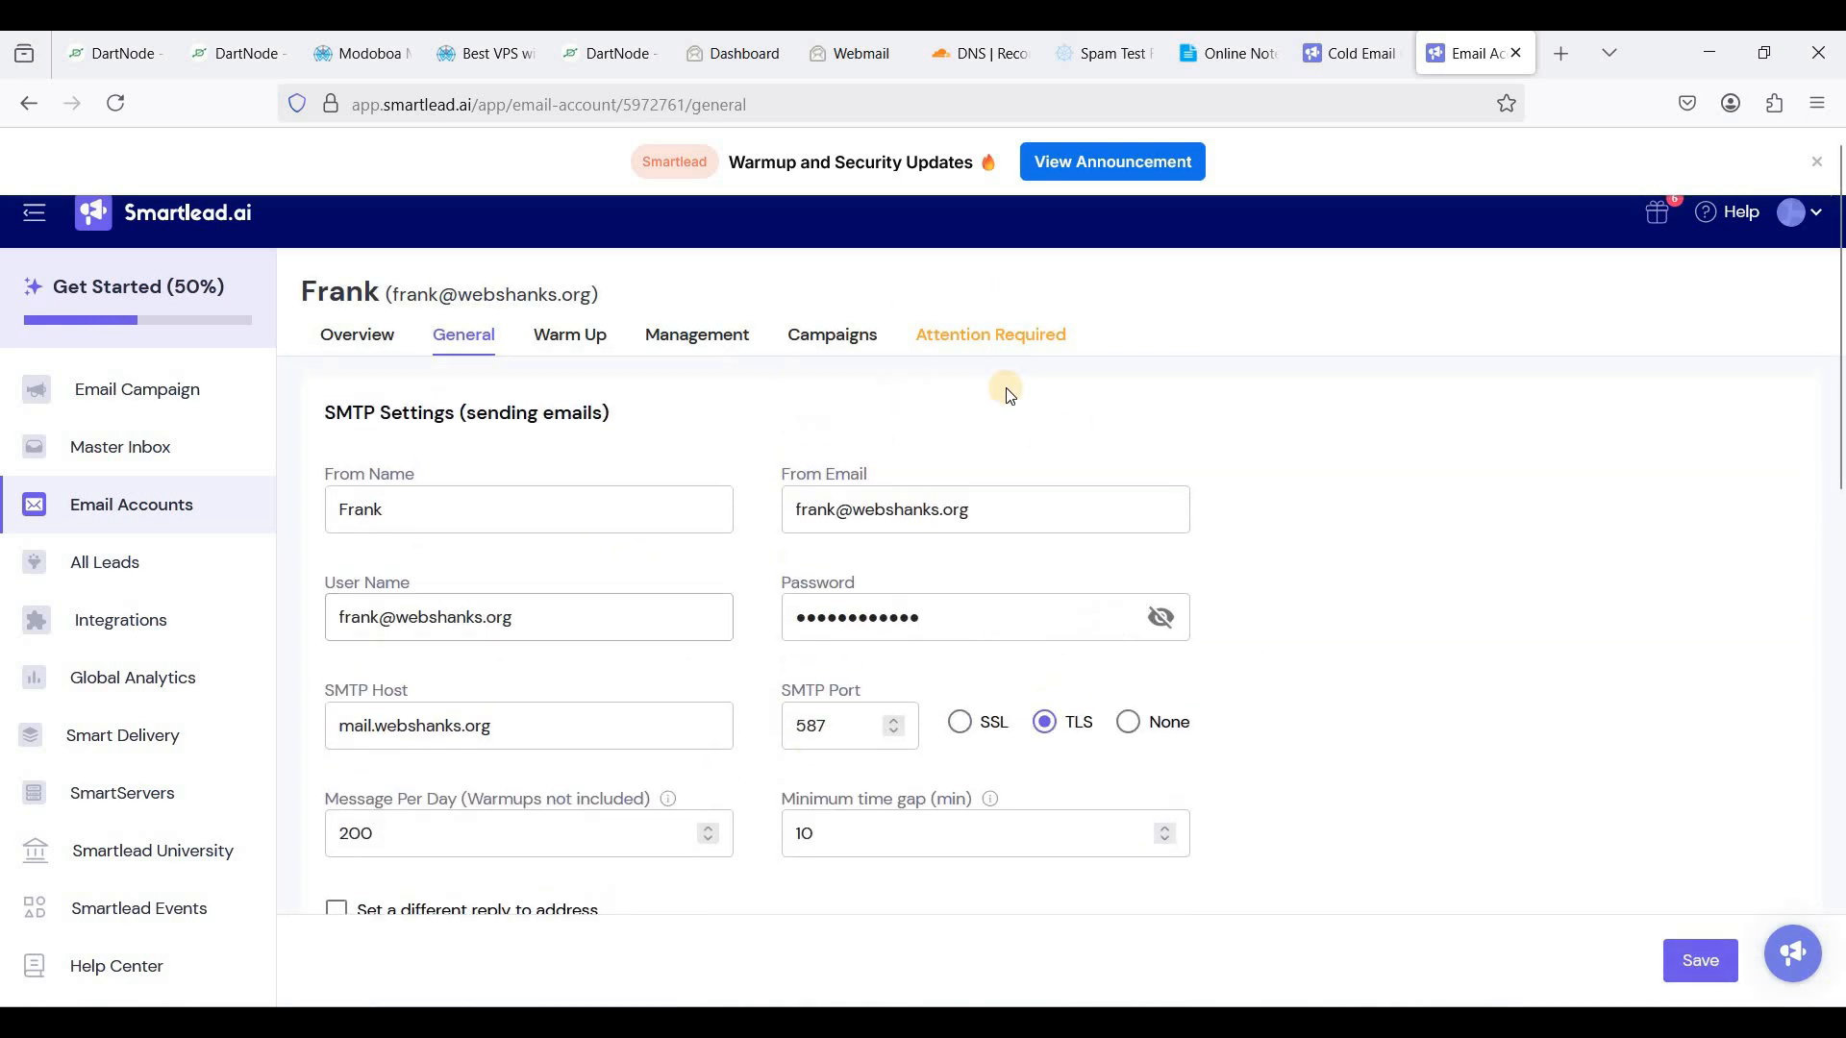
- Dismiss the save-password prompt and verify the account's DNS with custom DKIM selector 'modoboa'
click(990, 334)
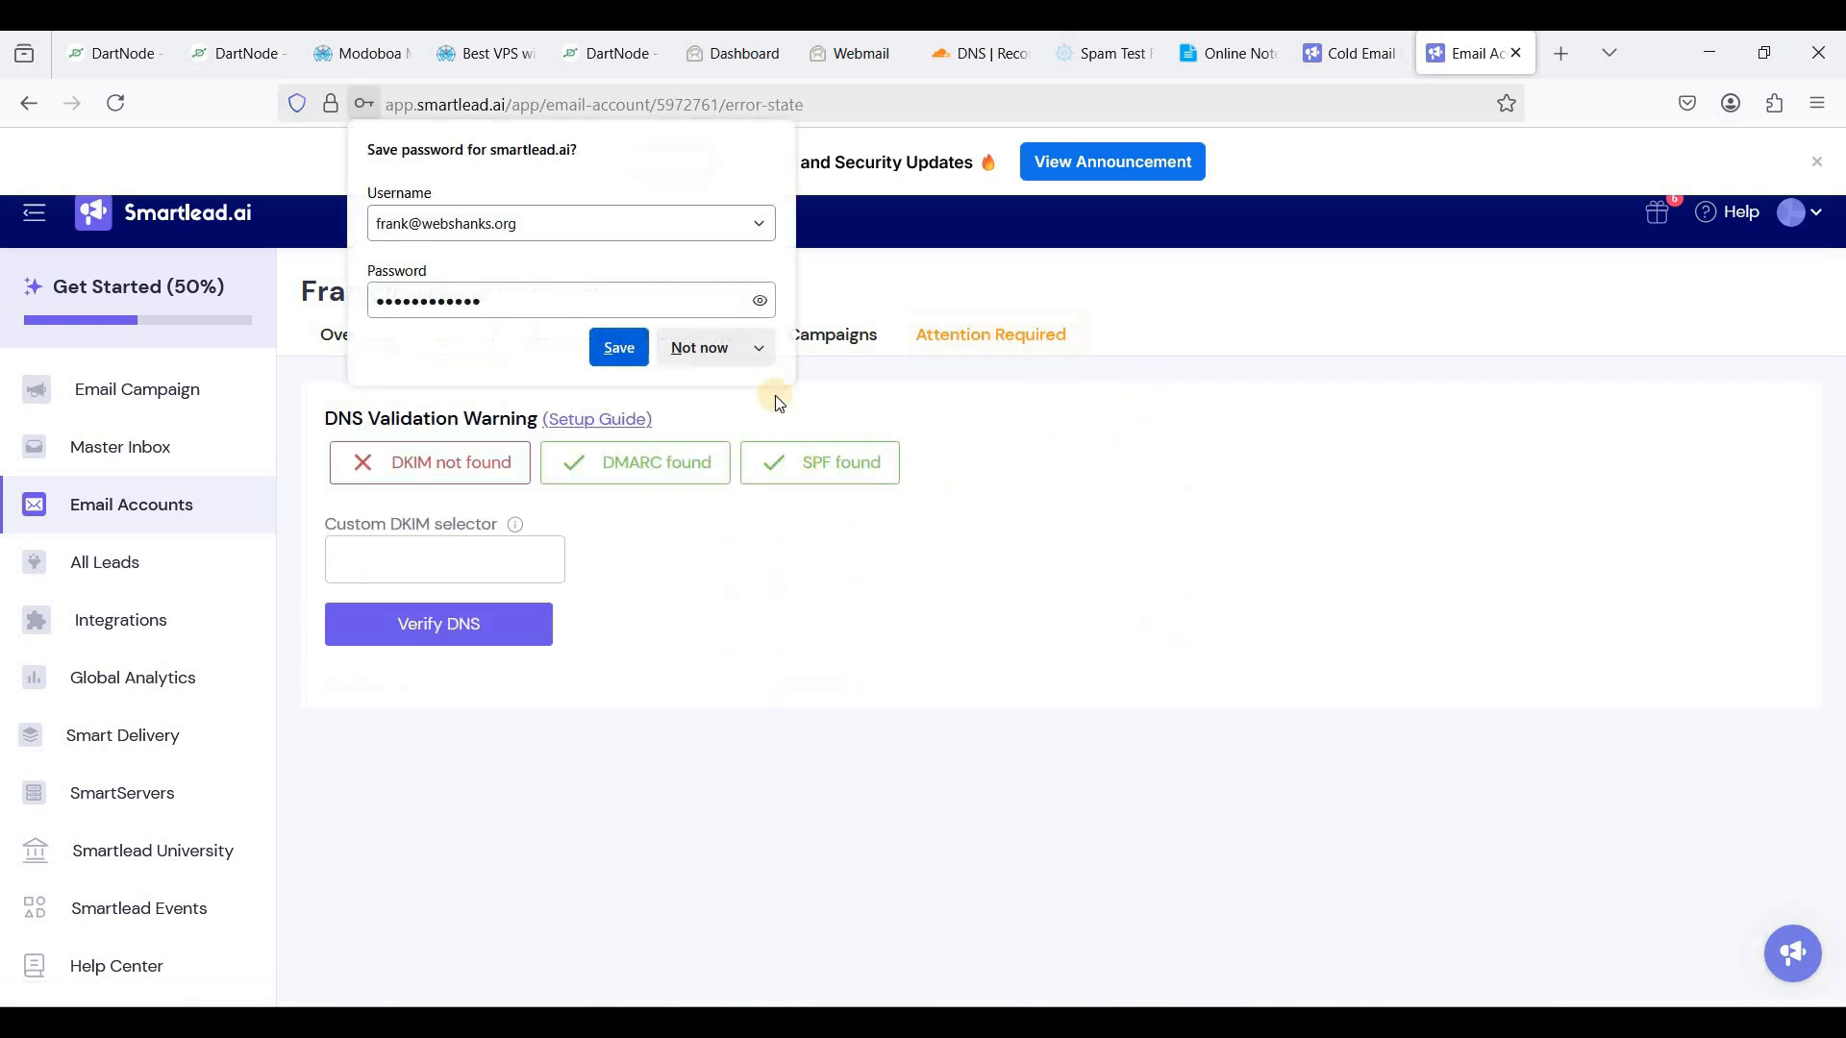
click(698, 350)
click(490, 560)
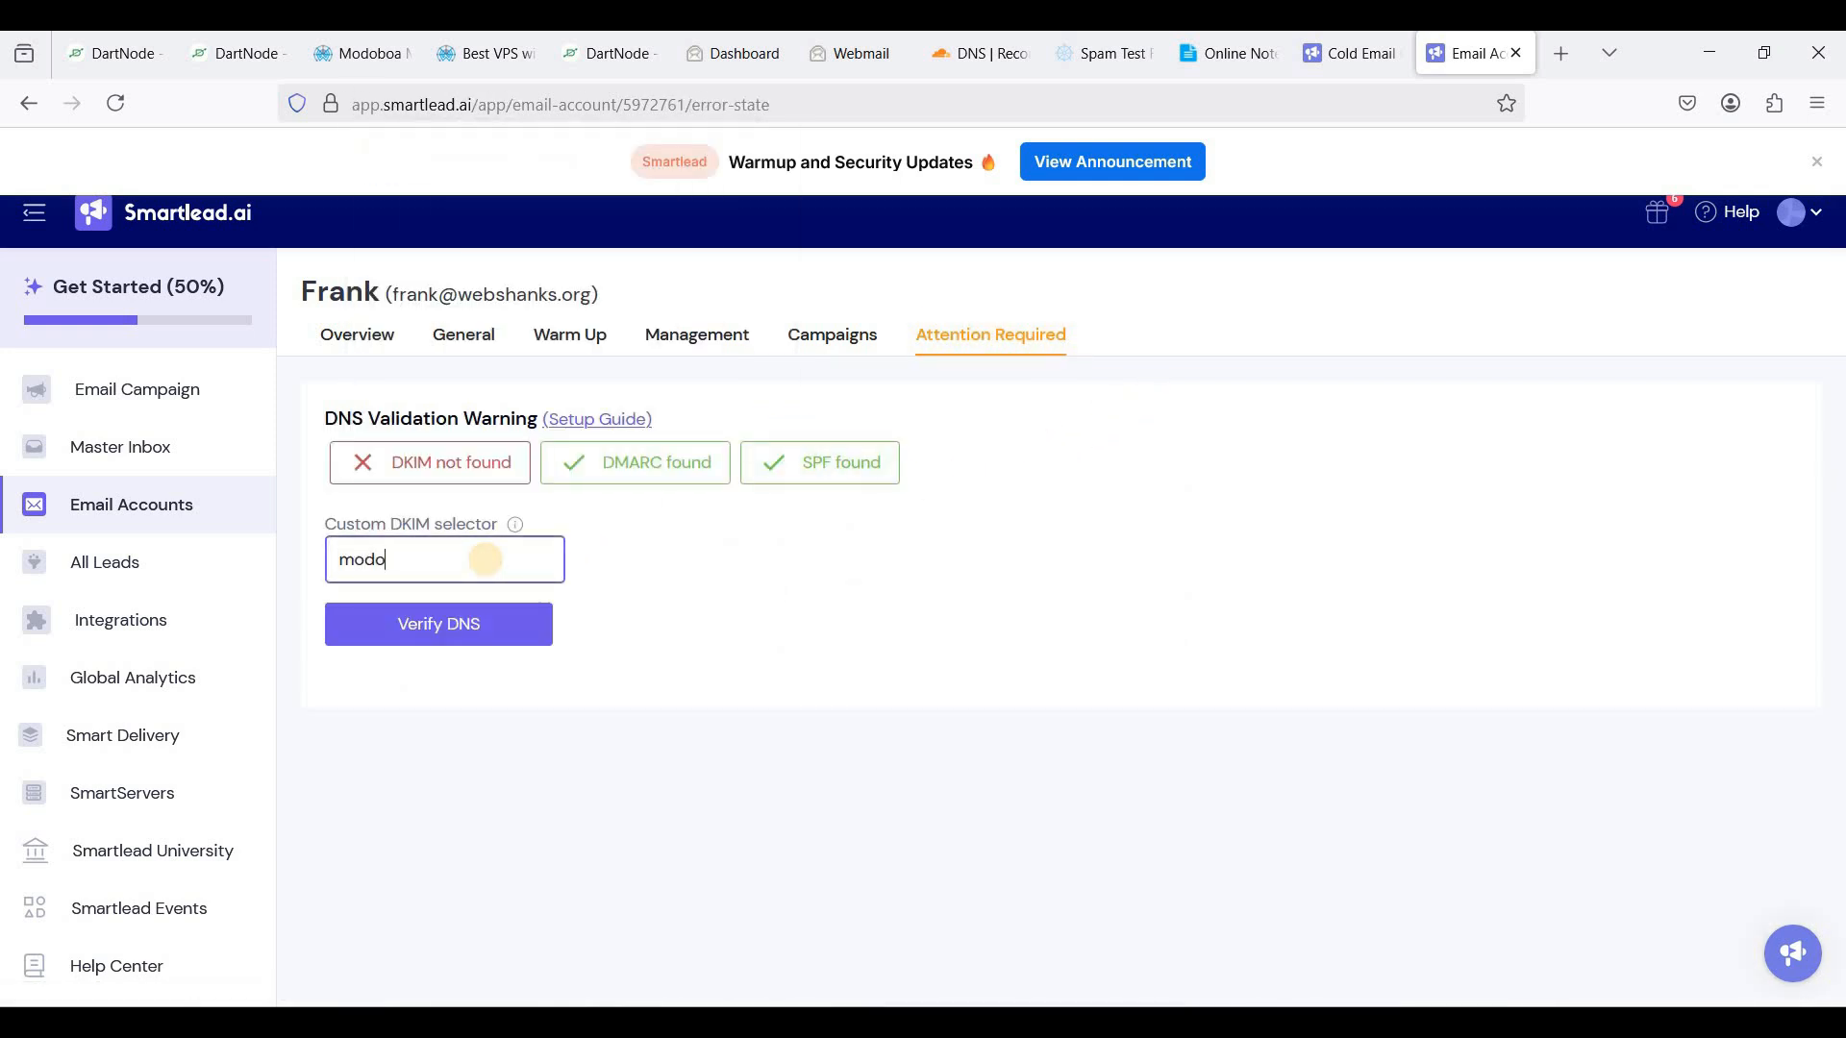
text(modoboa)
click(441, 636)
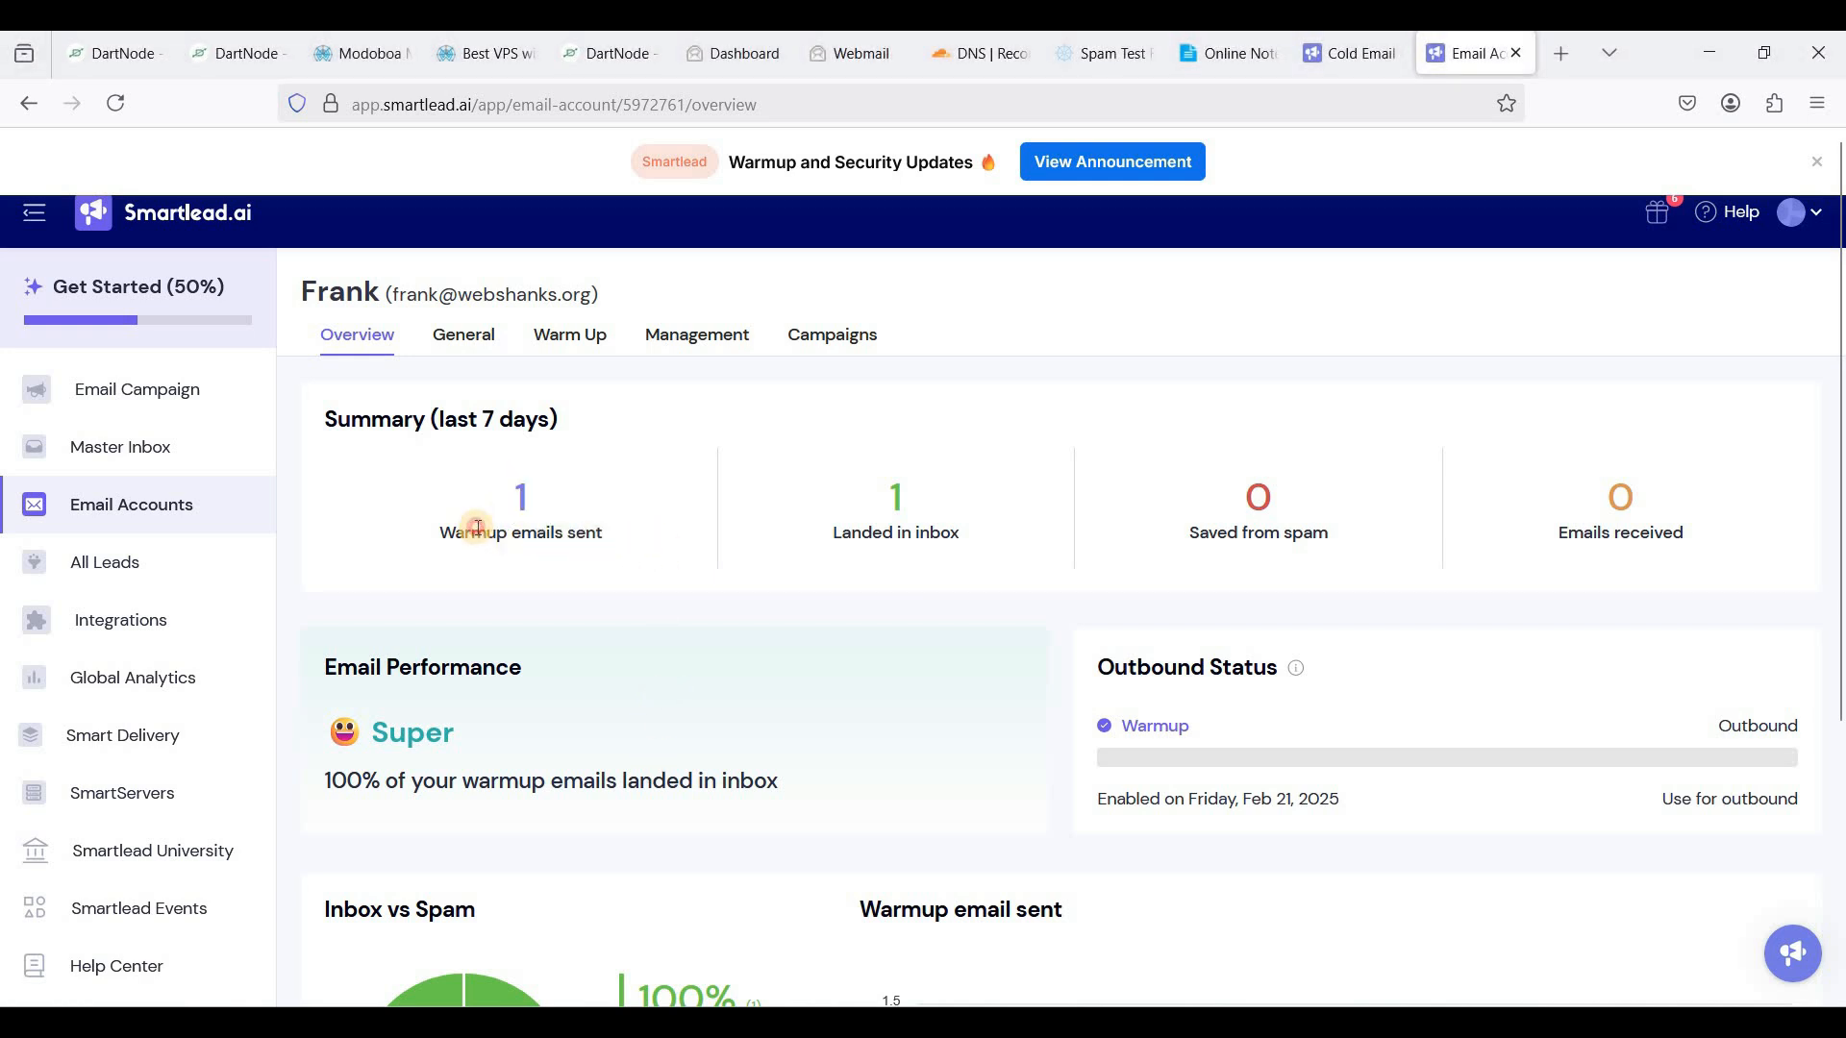
drag(471, 533, 511, 533)
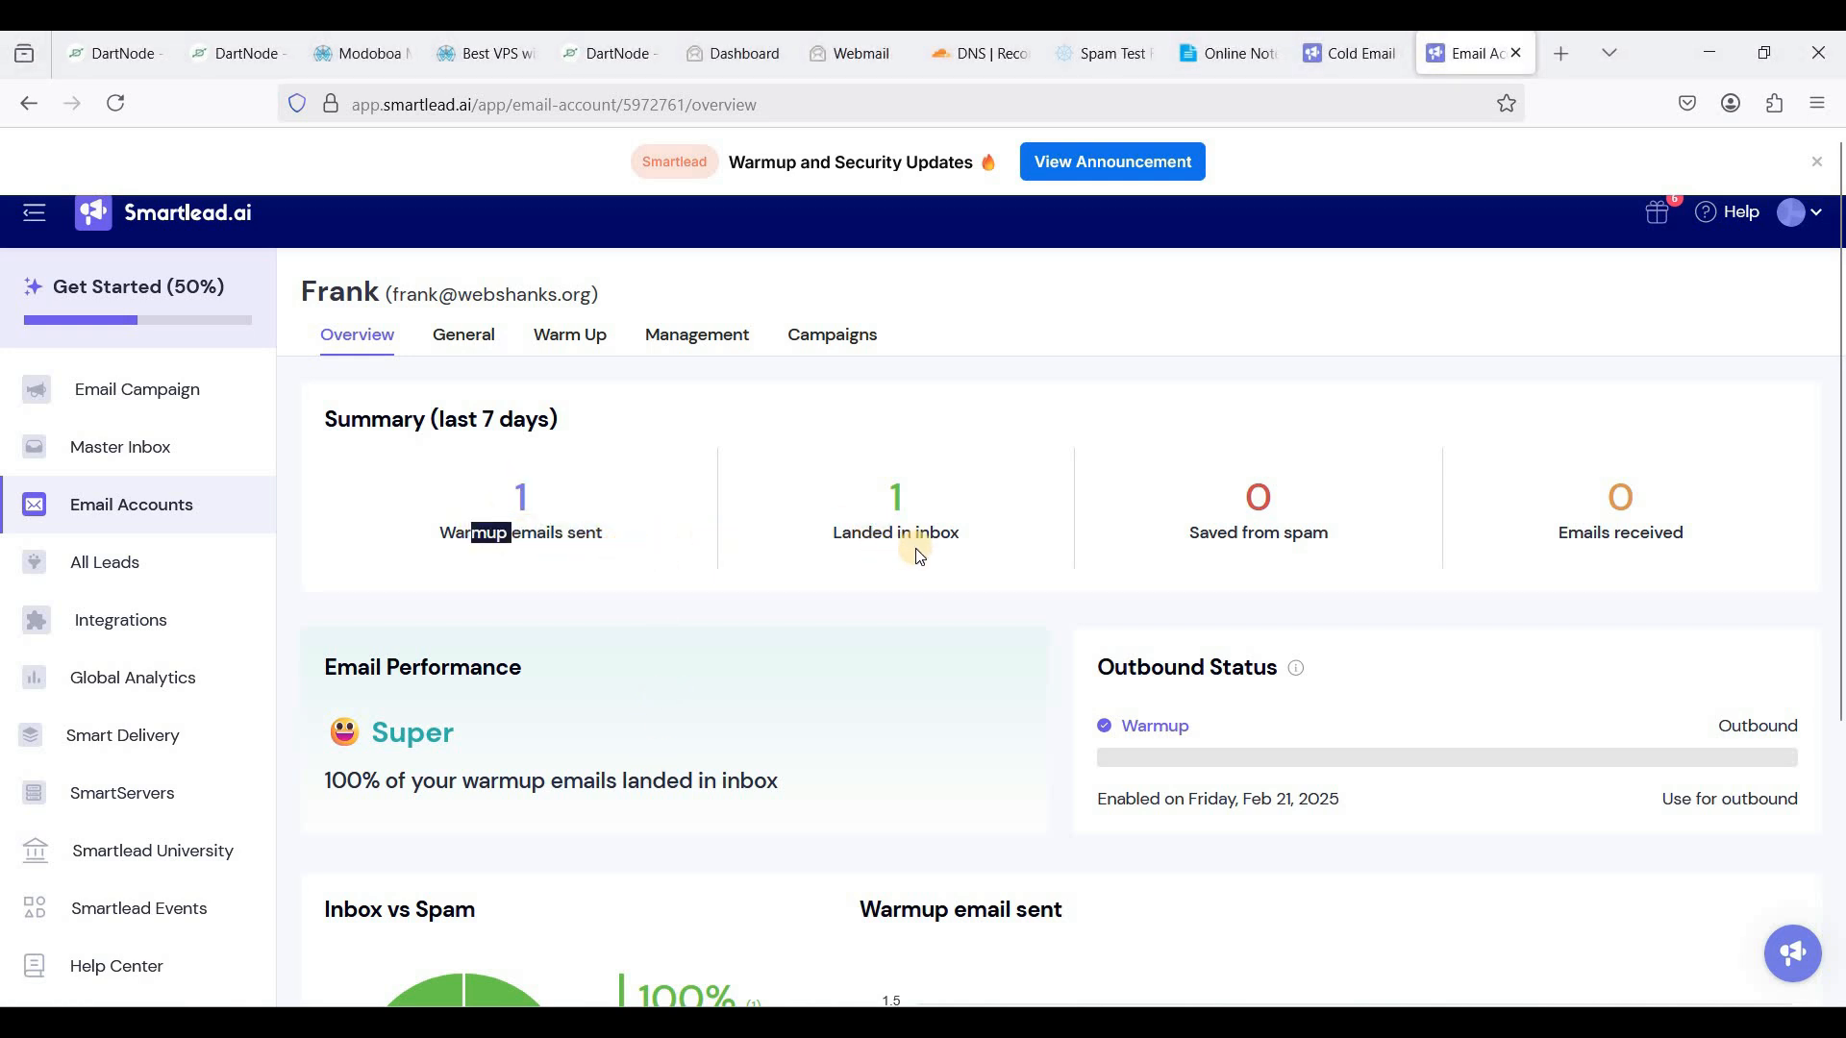
drag(896, 535, 852, 534)
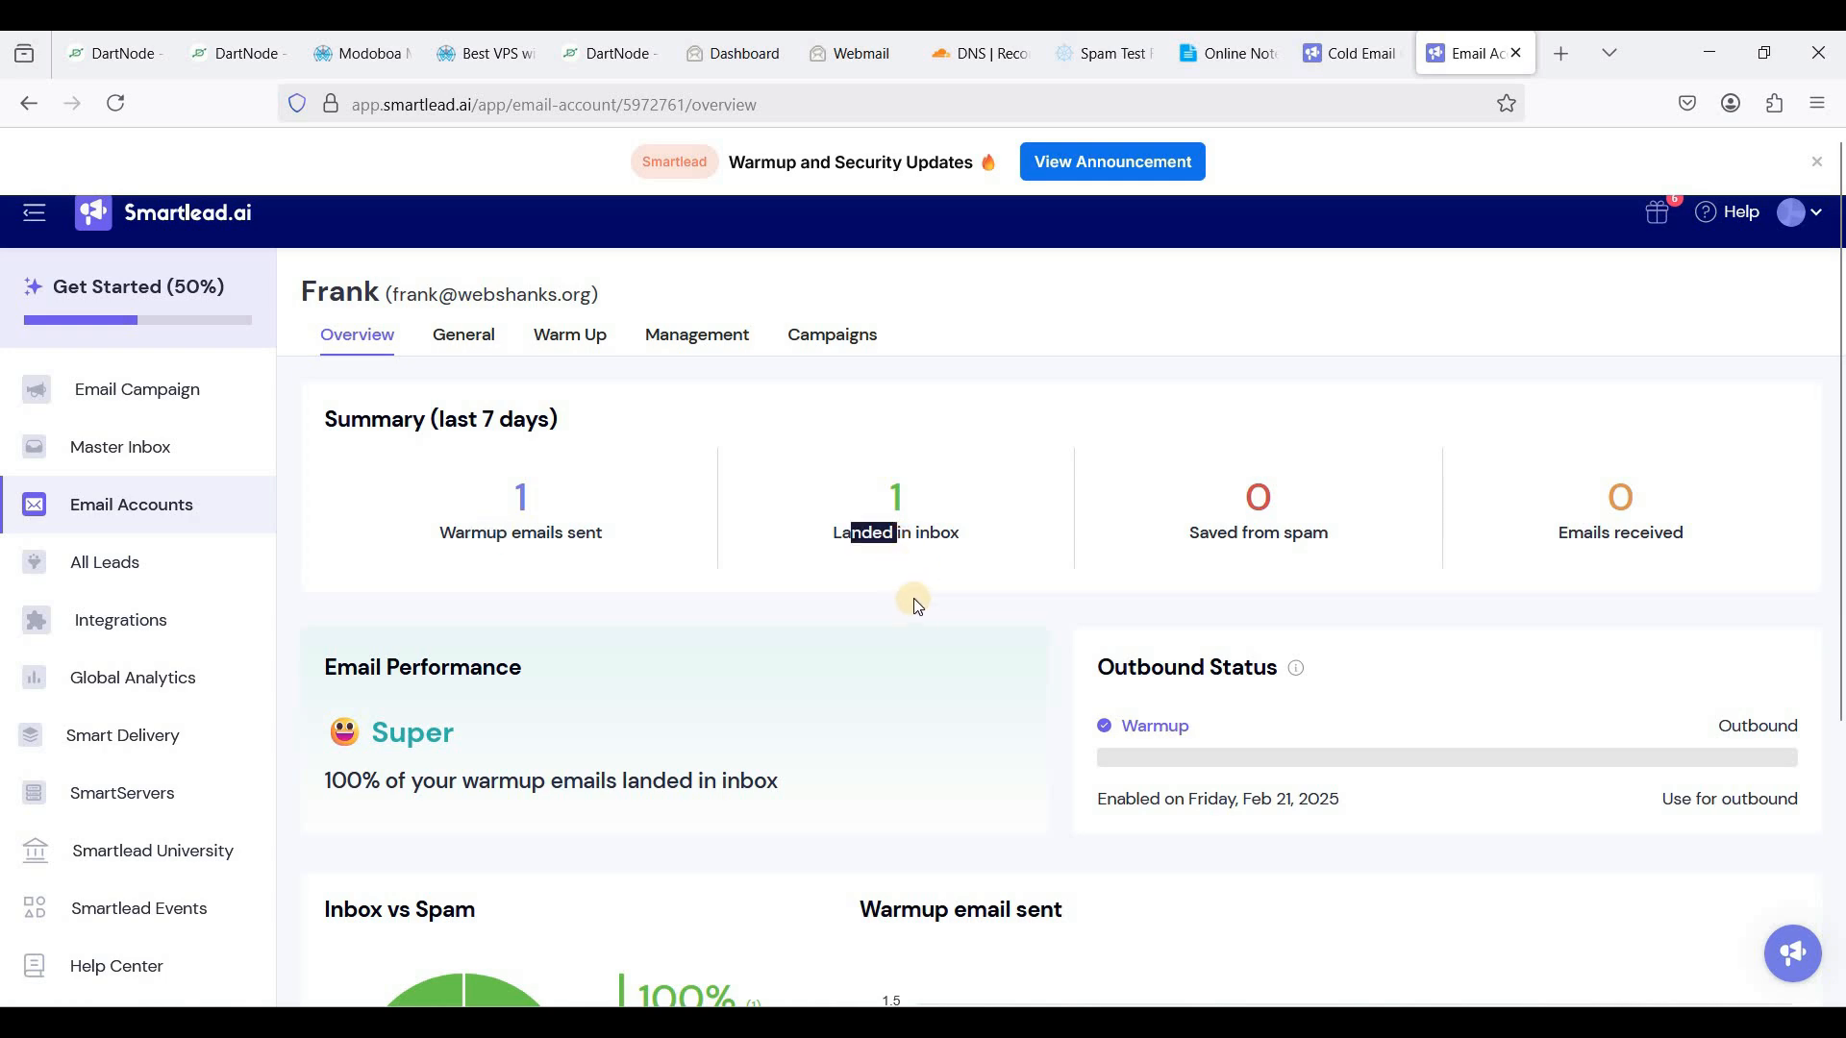
scroll(914, 596, down, 5)
scroll(913, 600, up, 5)
click(904, 625)
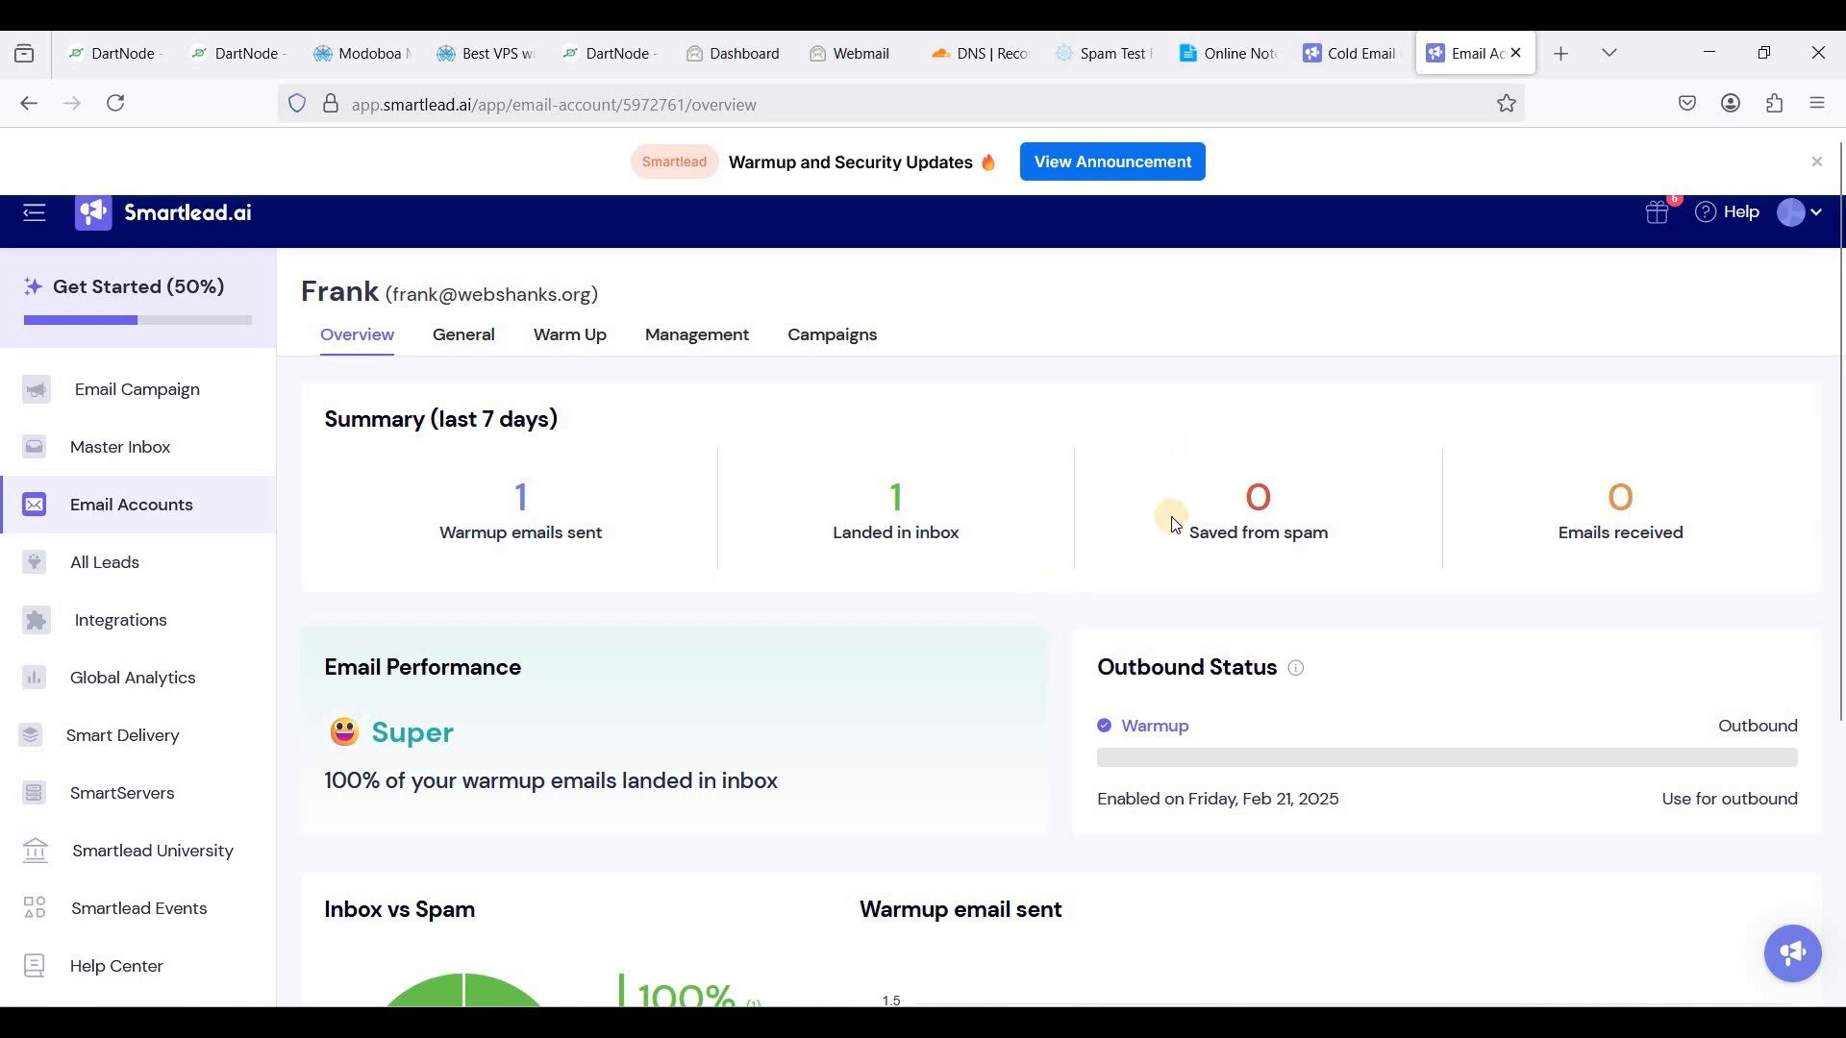
- Add an IMAP/SMTP account in Mailspring with the sender's name, email and password, then select the 'imap' server prefix
key(alt+Tab)
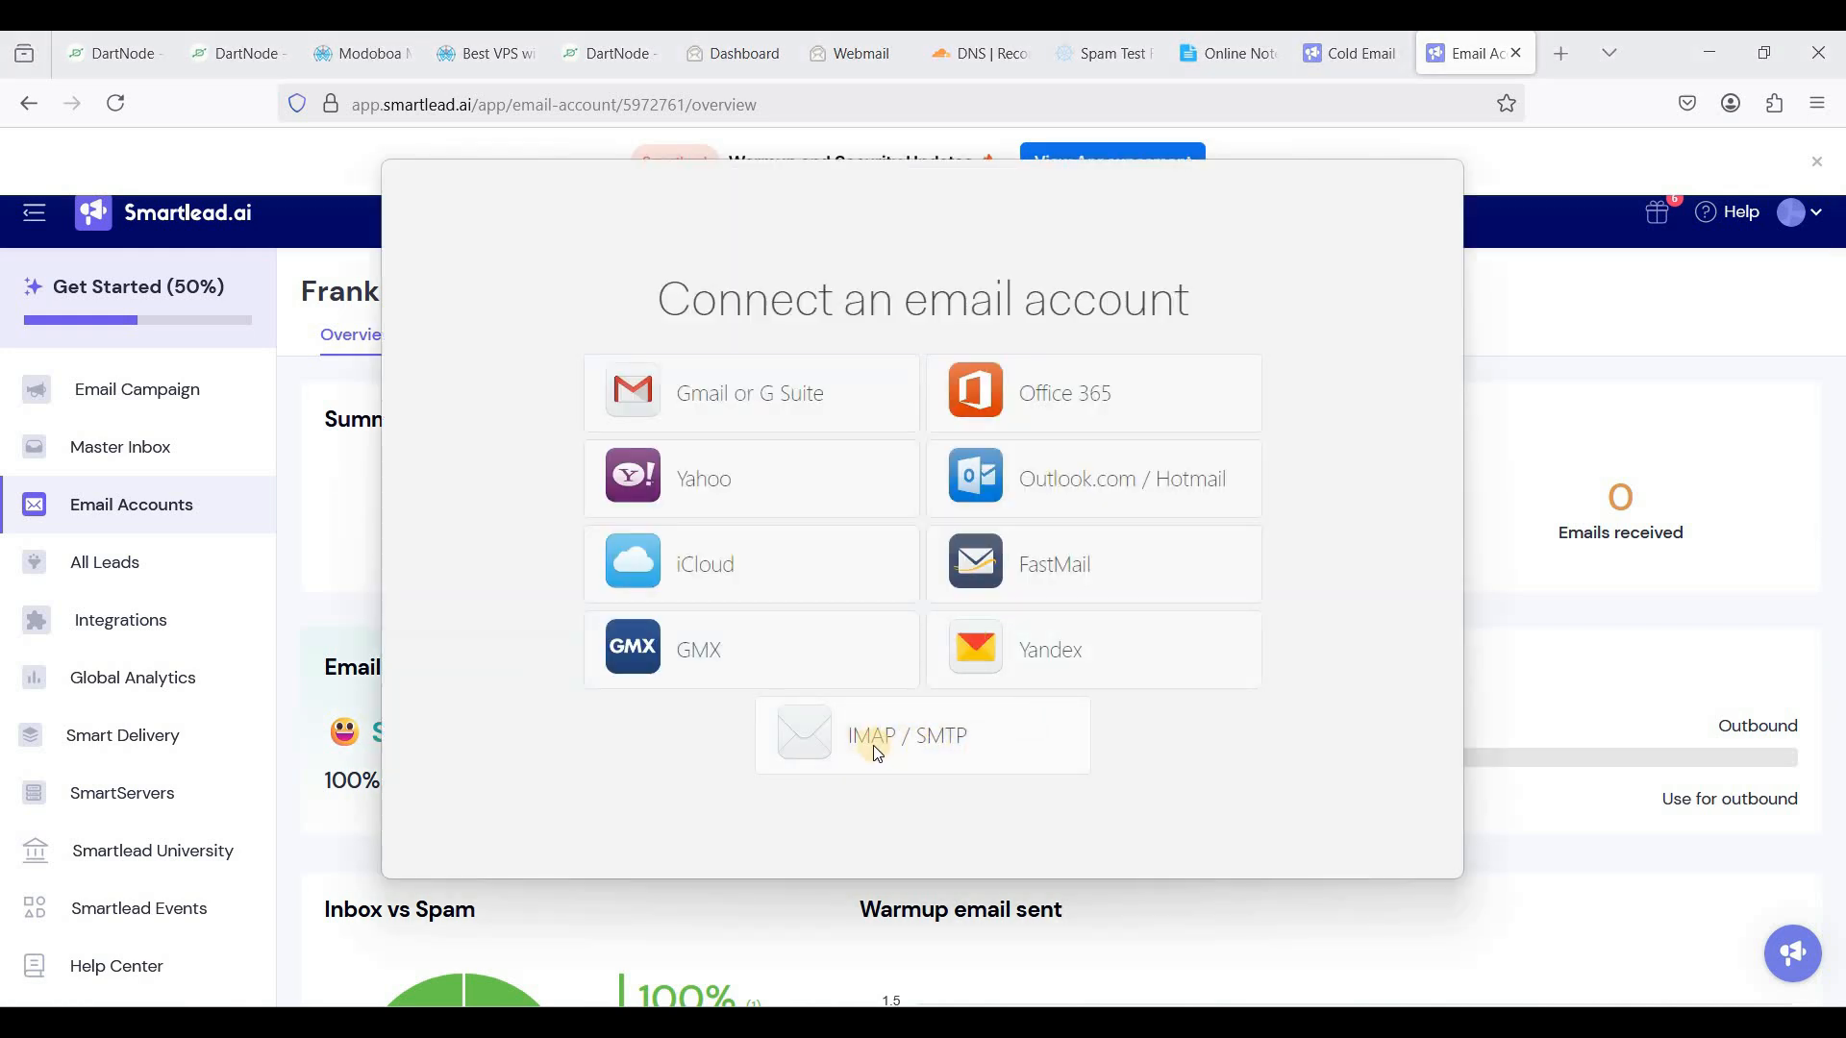
click(914, 743)
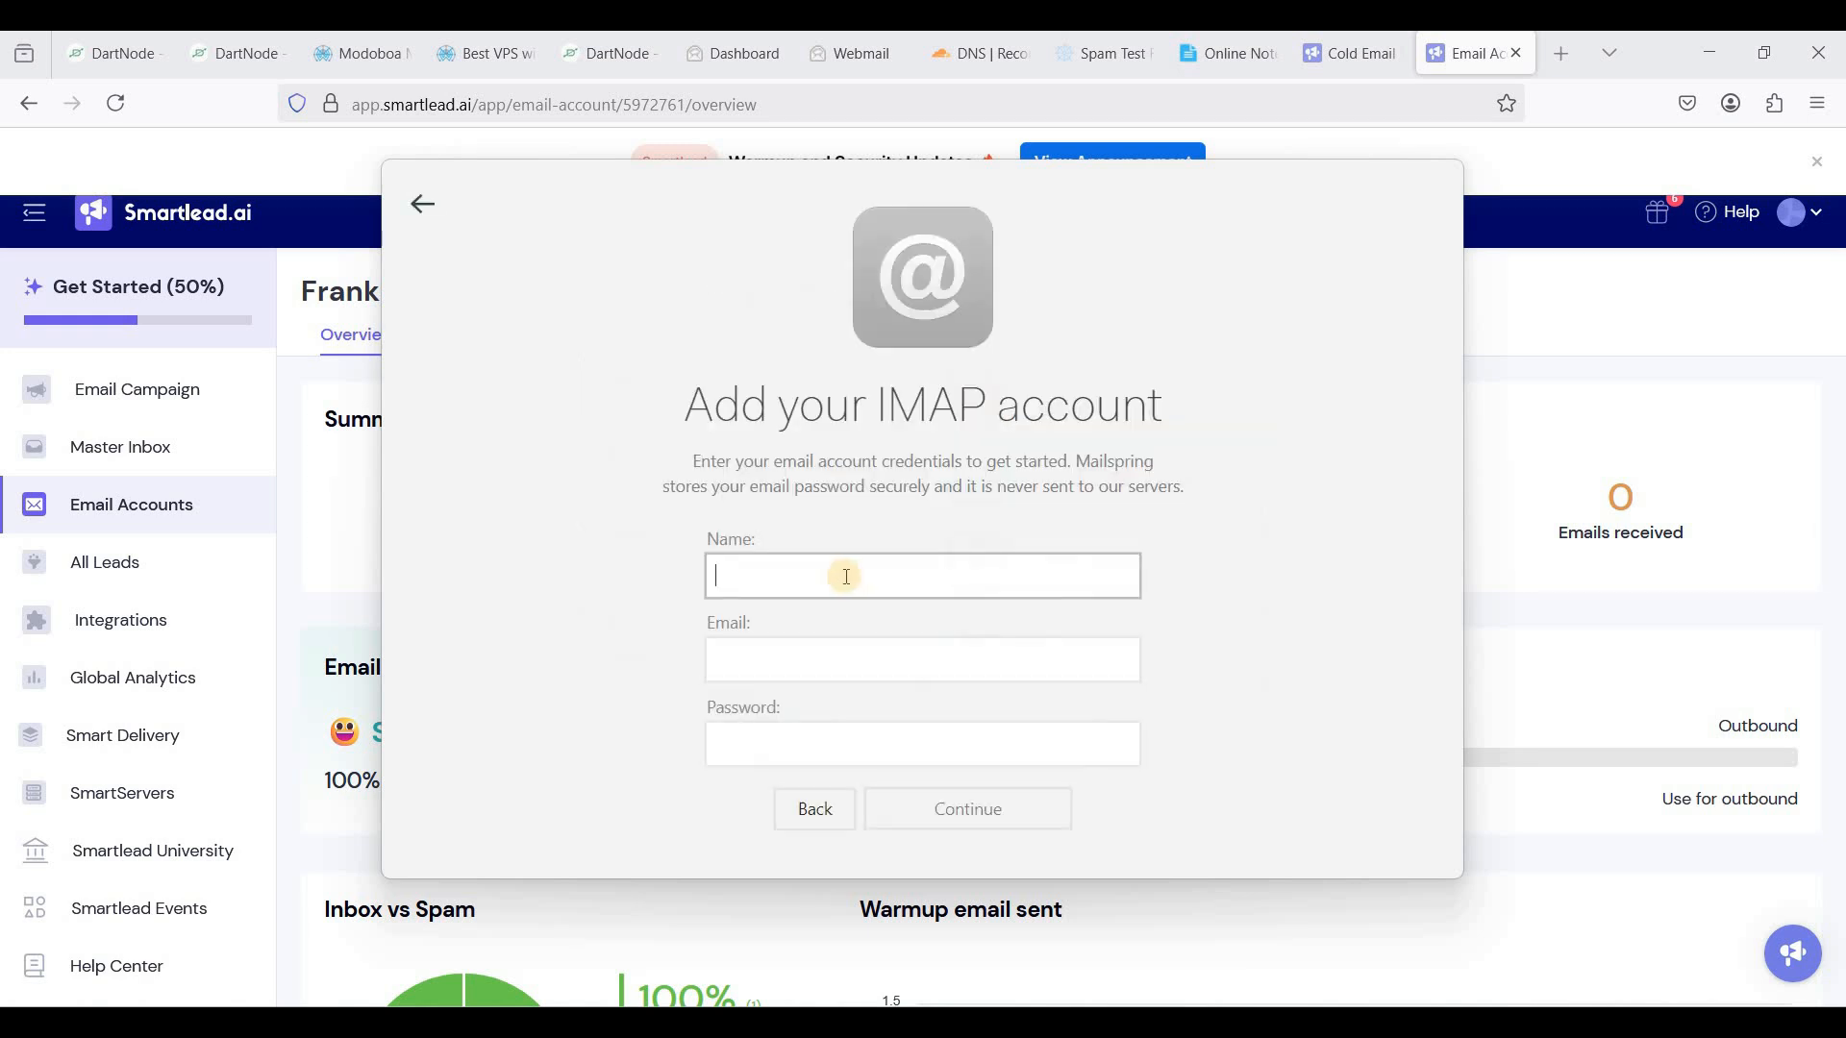
text(Frank)
key(Tab)
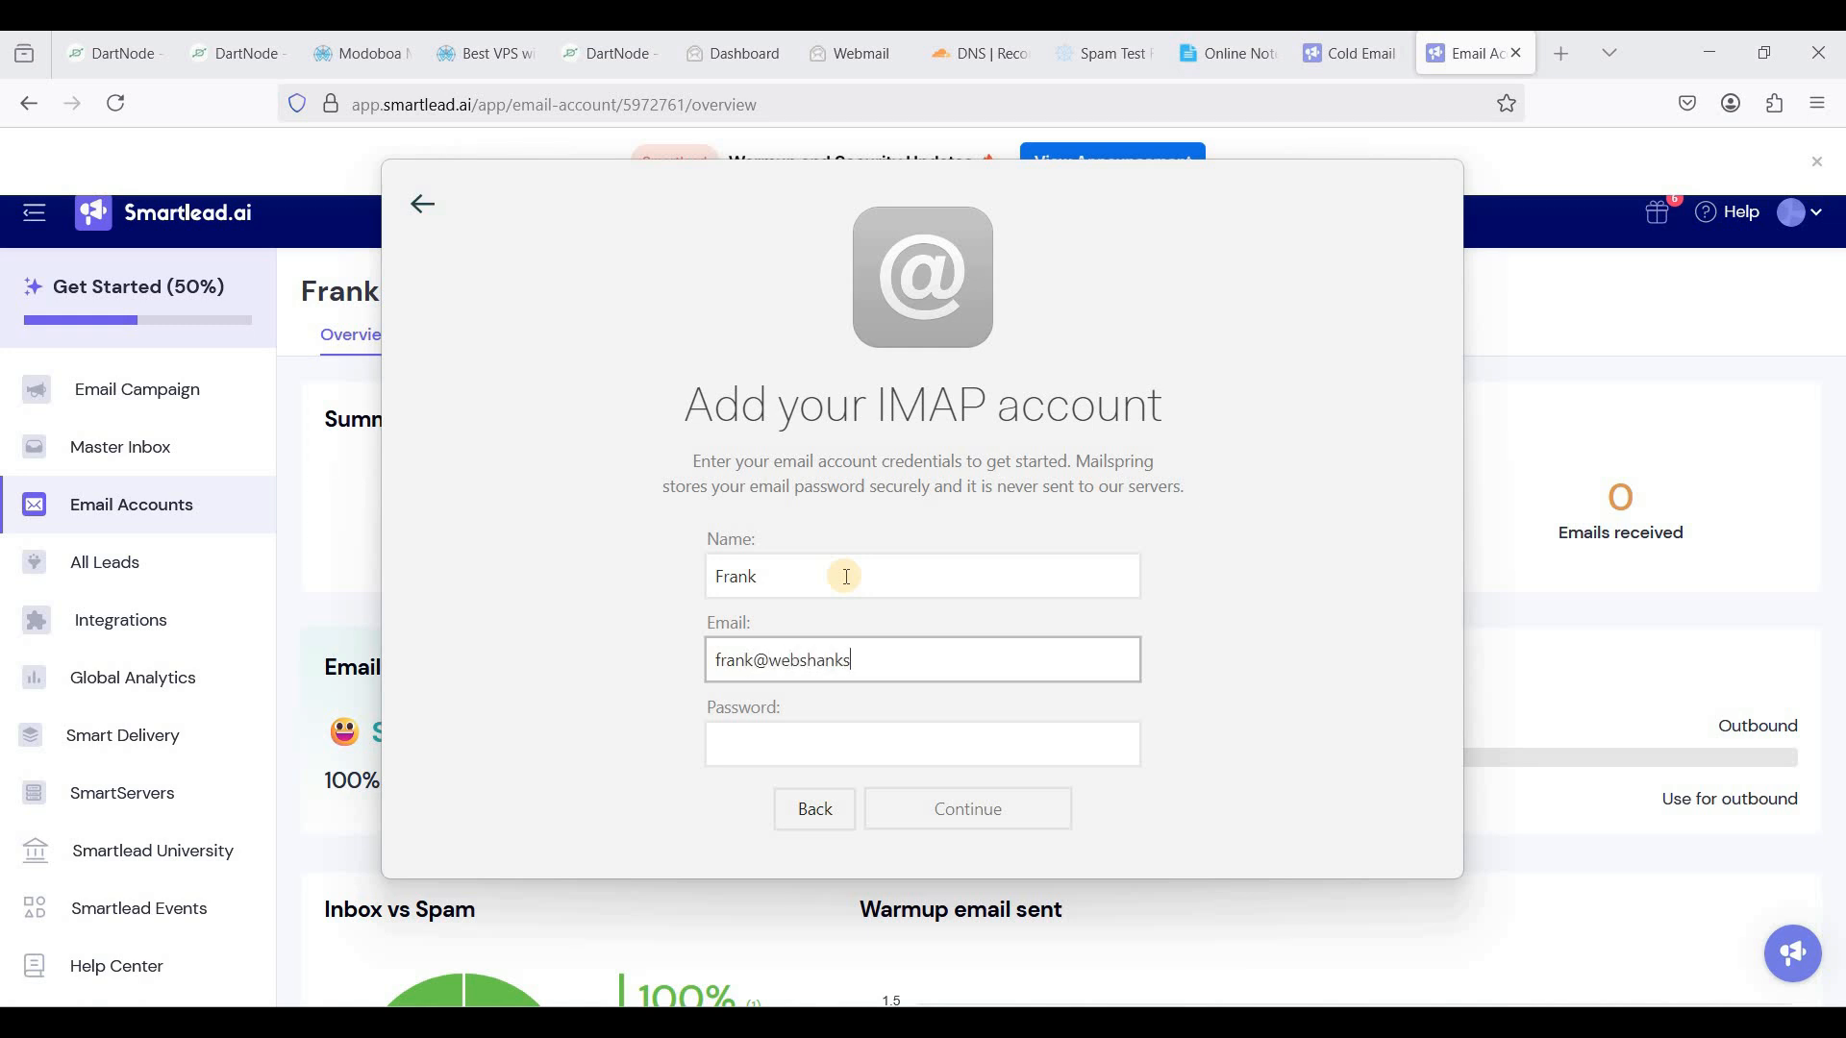
key(Tab)
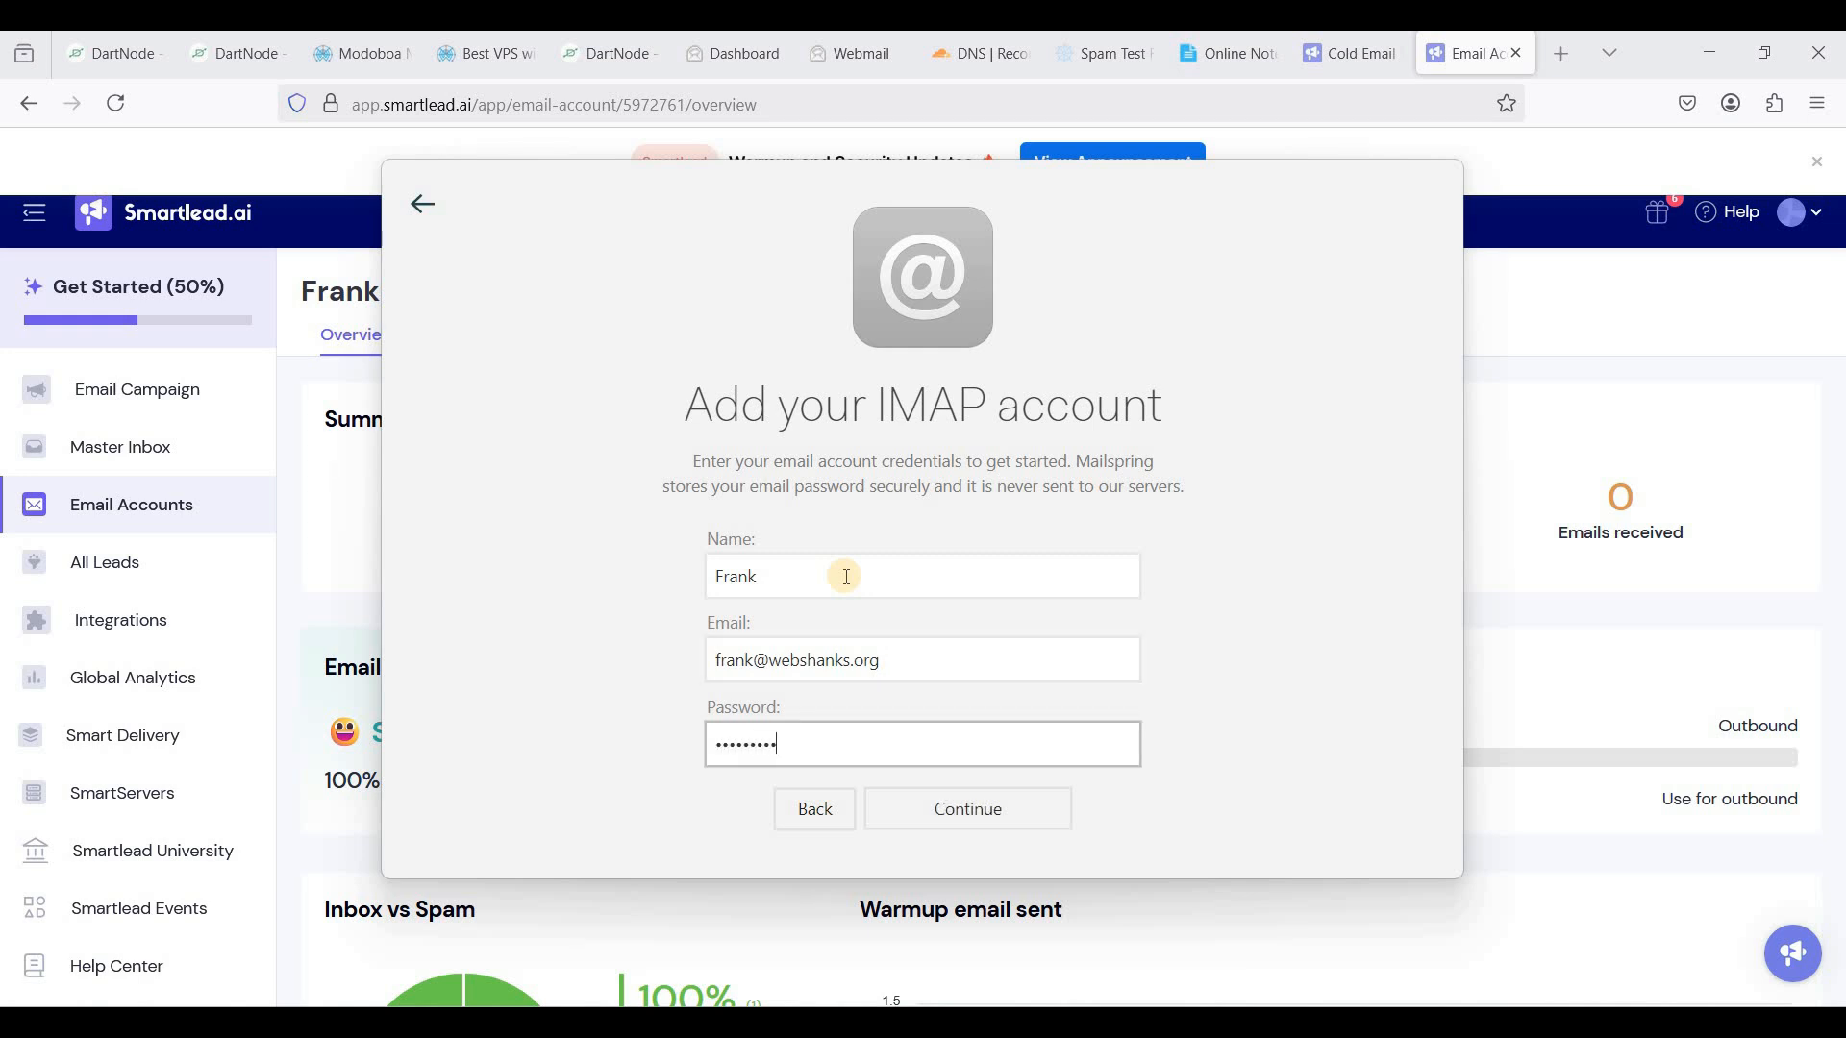
click(947, 807)
drag(571, 411, 474, 408)
- Change both IMAP and SMTP servers to mail.webshanks.org and set the SMTP port to 587
text(mail.webshanks.org)
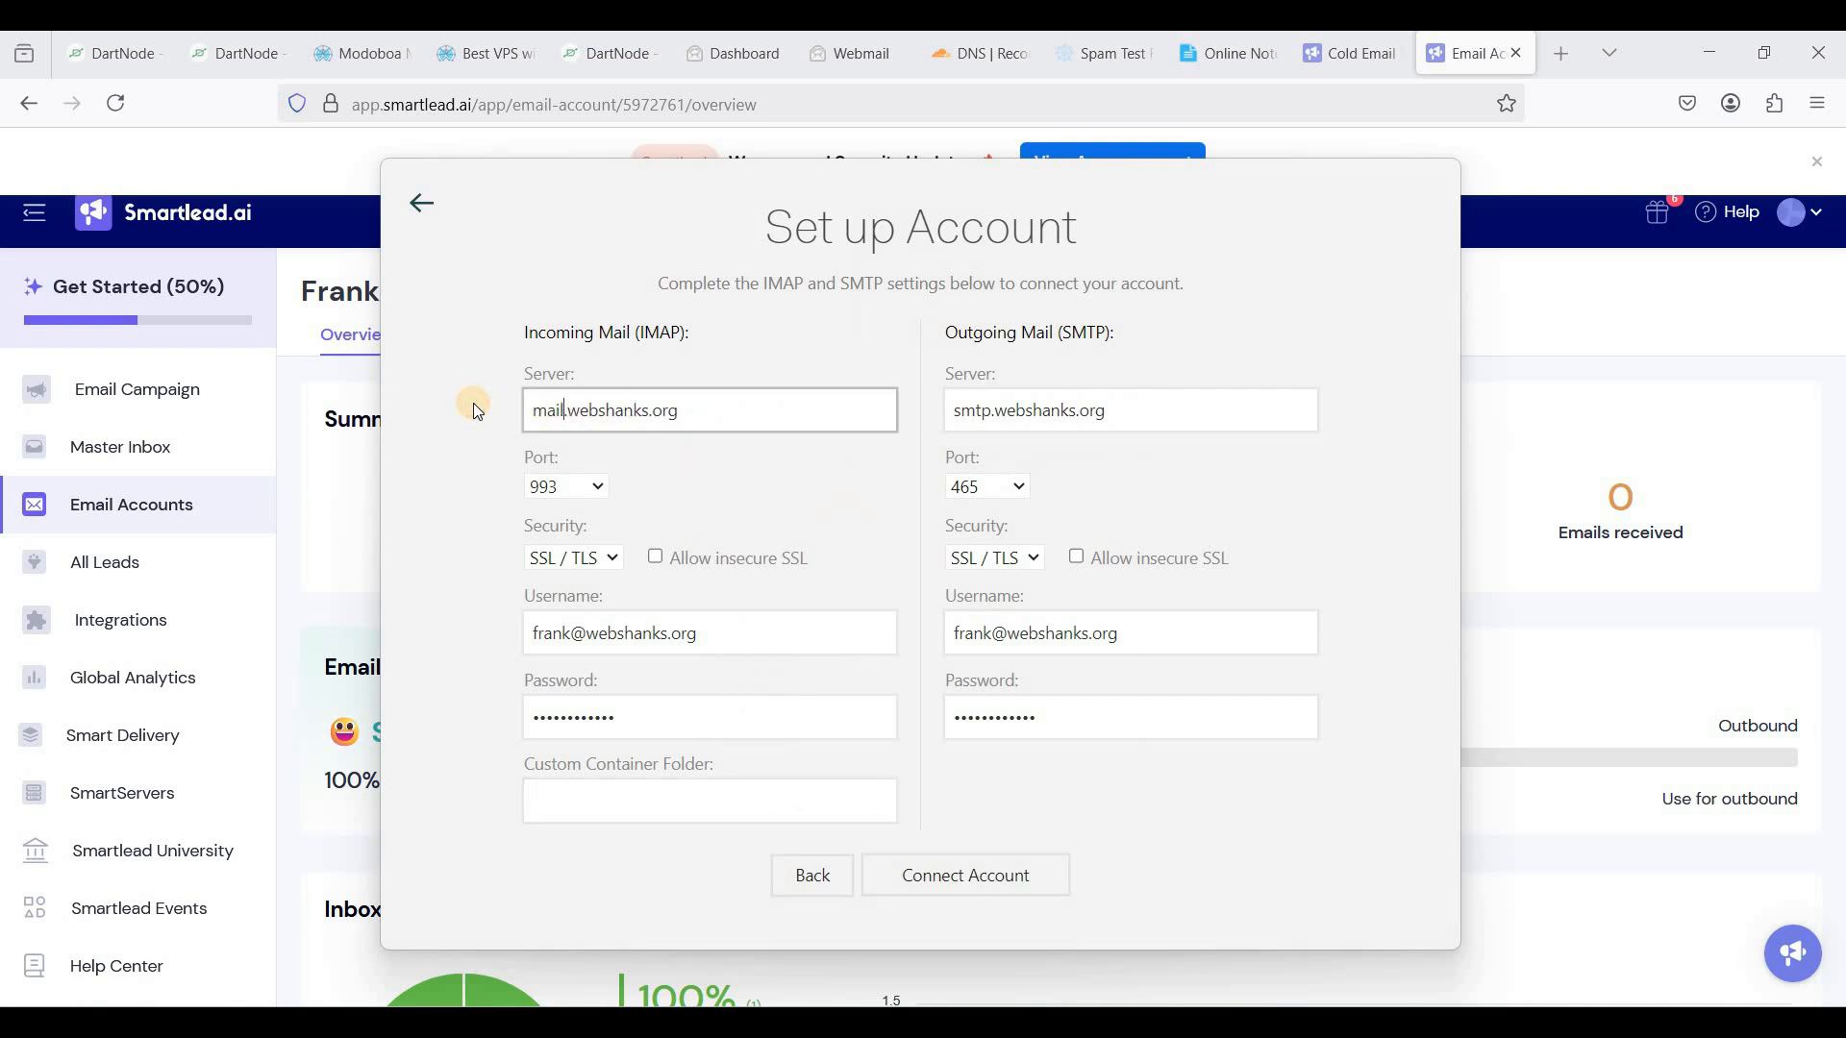
drag(995, 408, 934, 419)
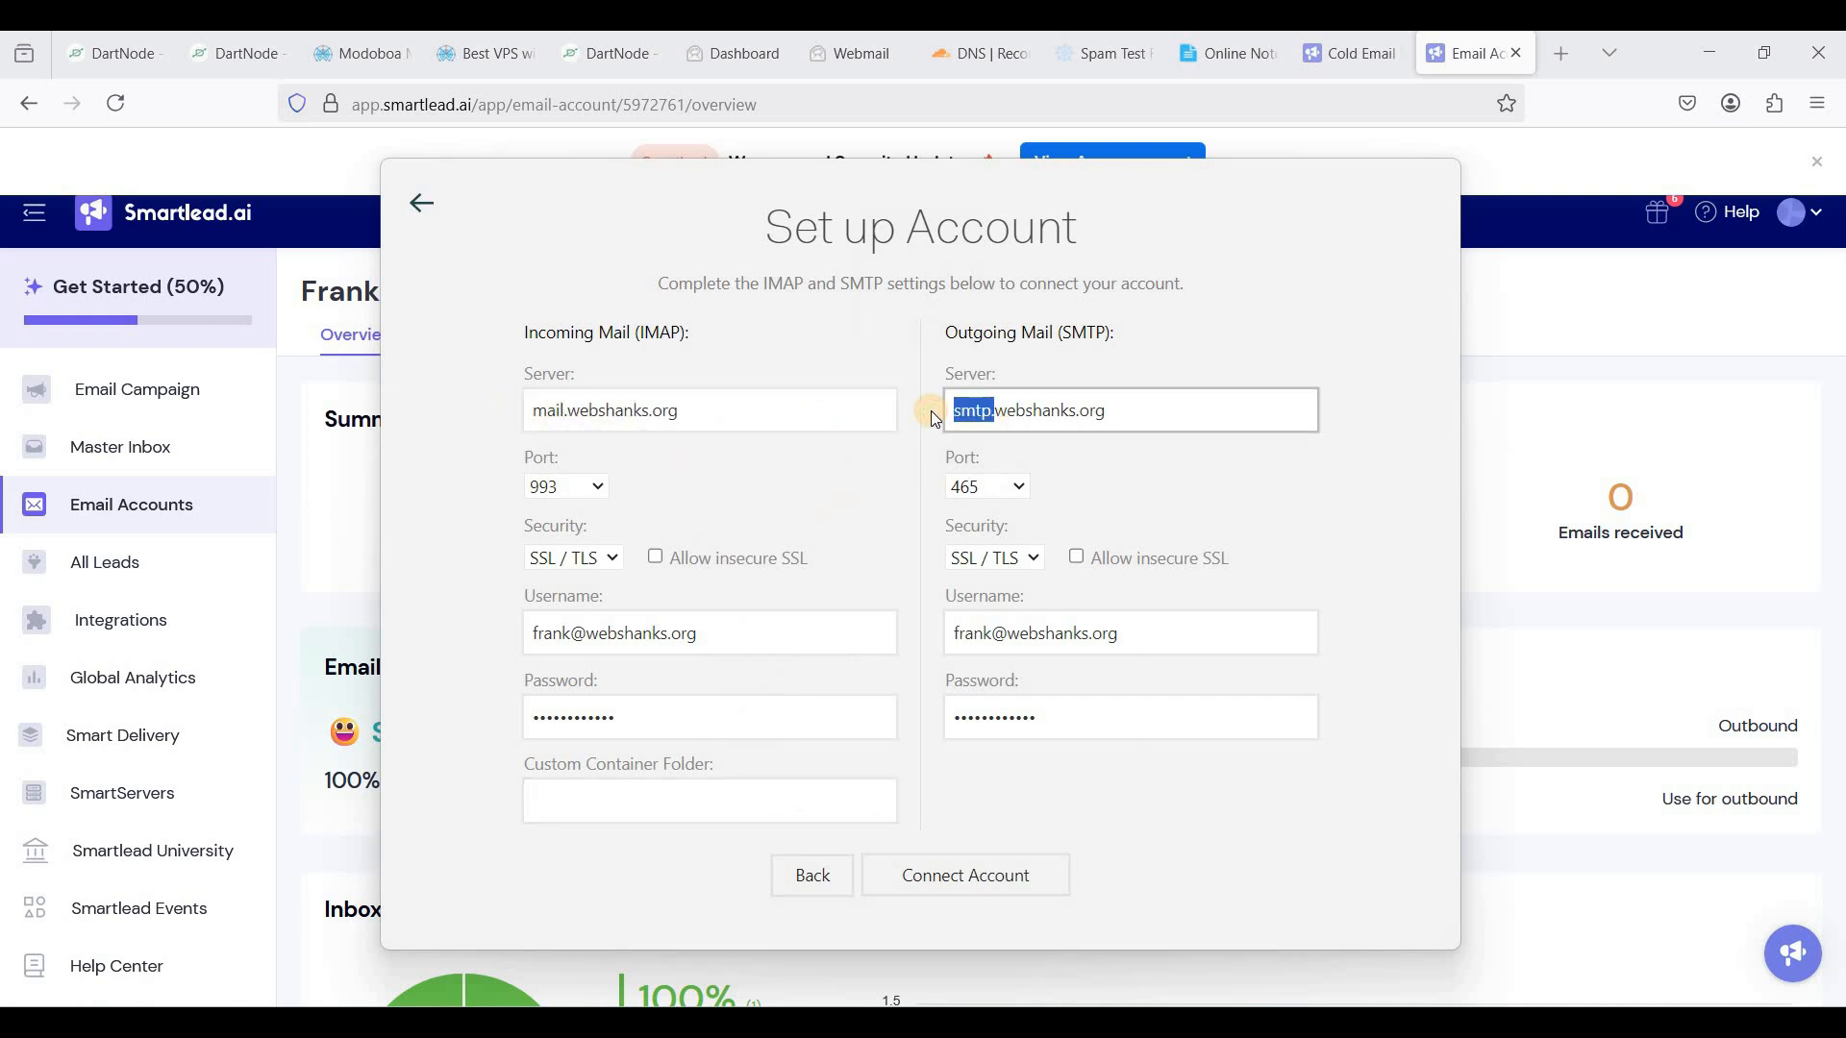
text(mail)
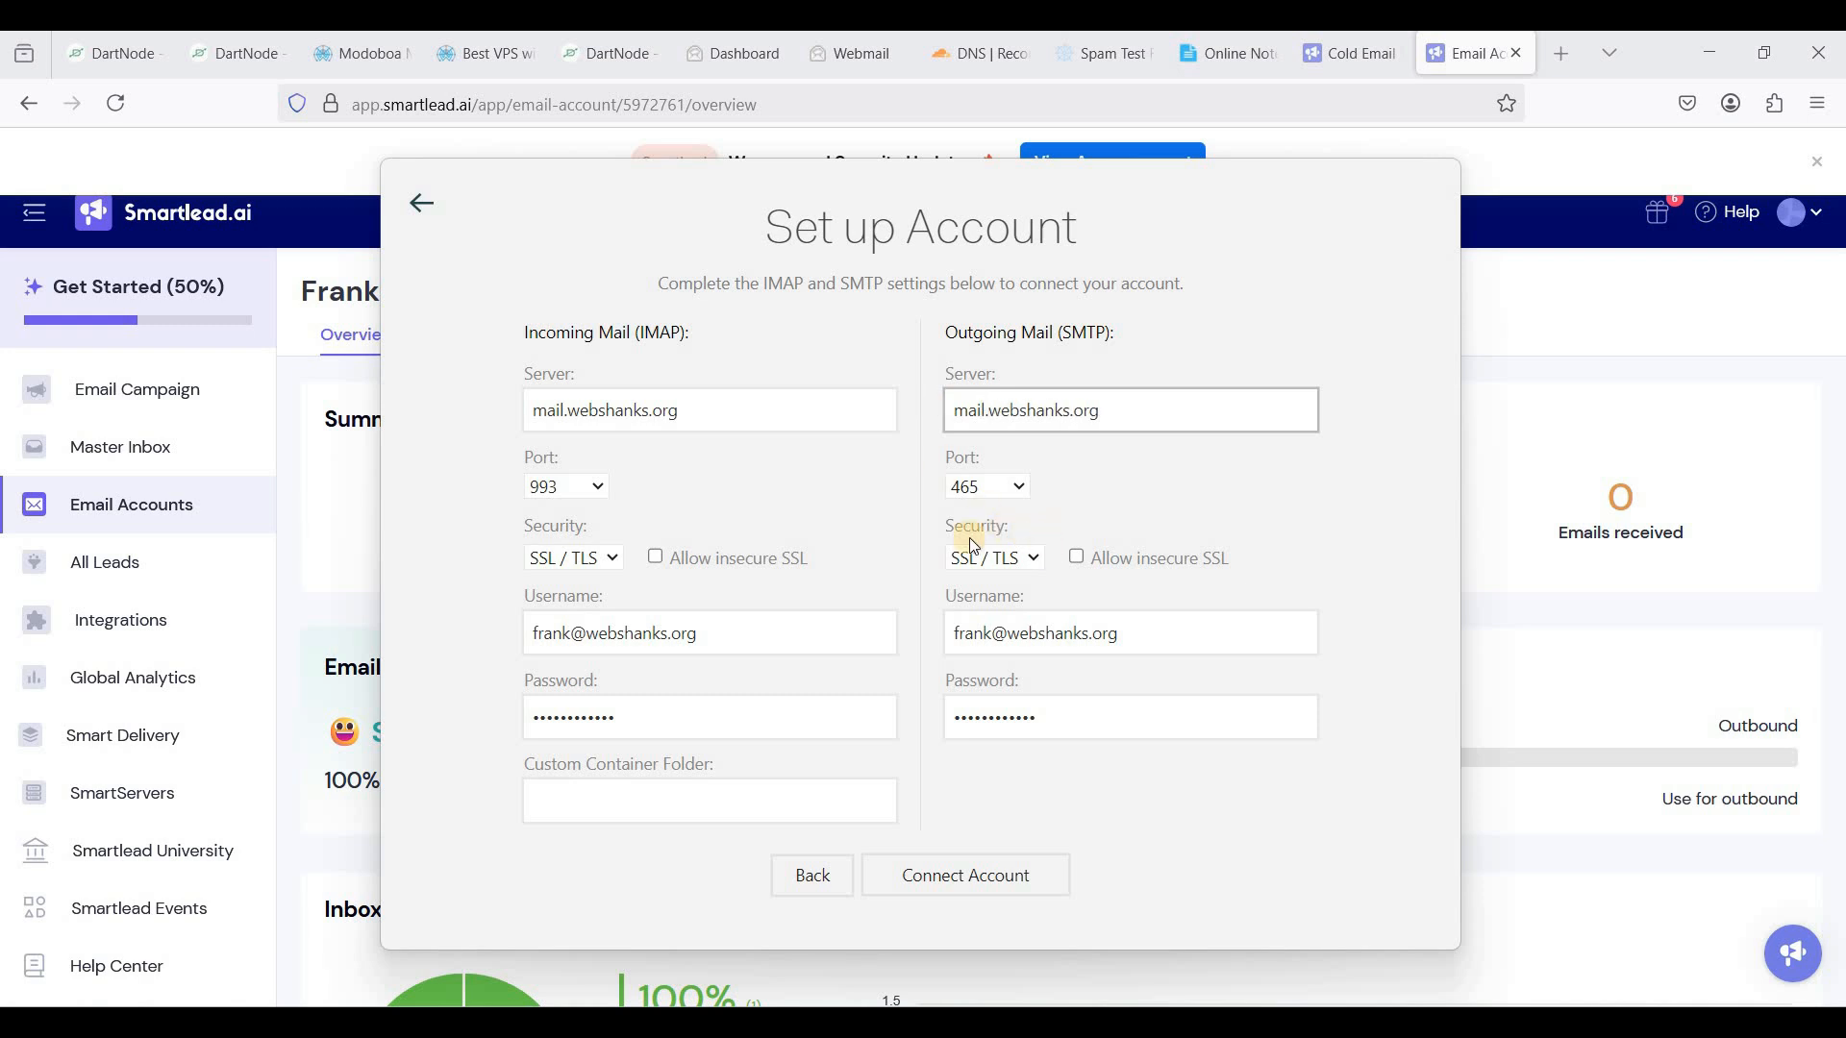
click(1023, 490)
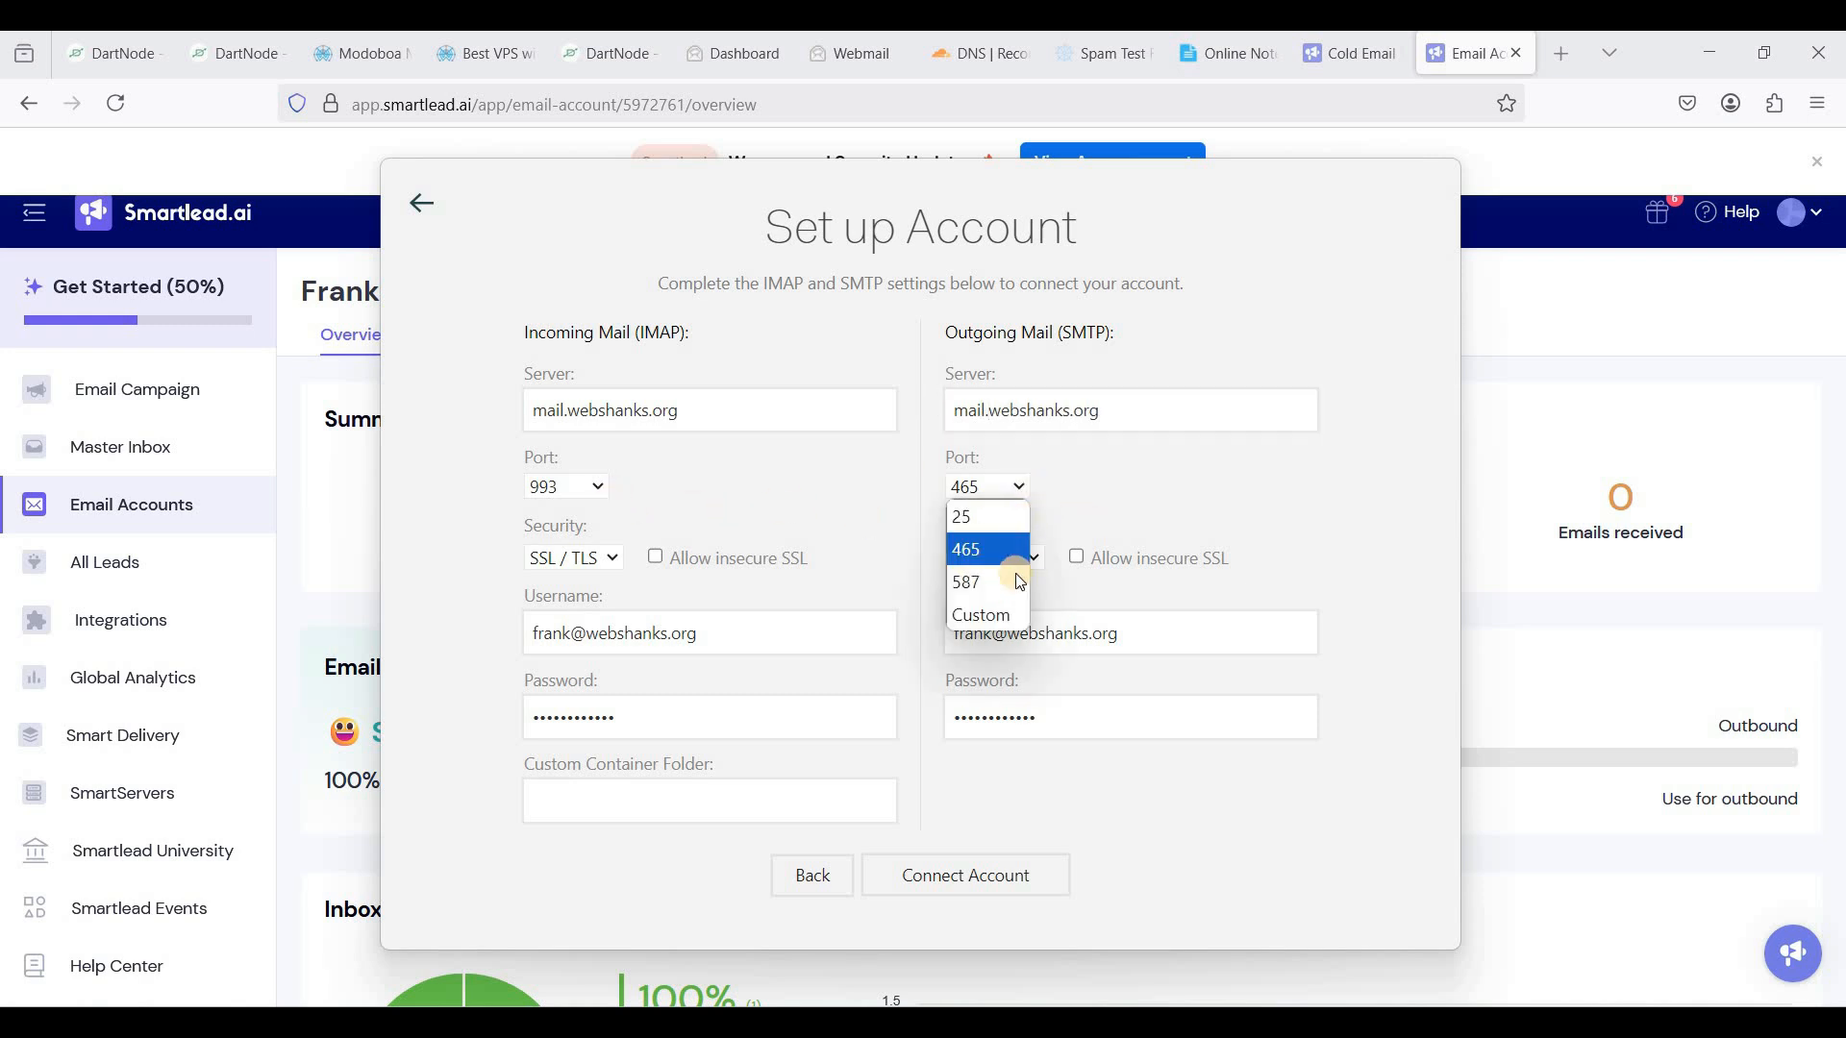
click(995, 581)
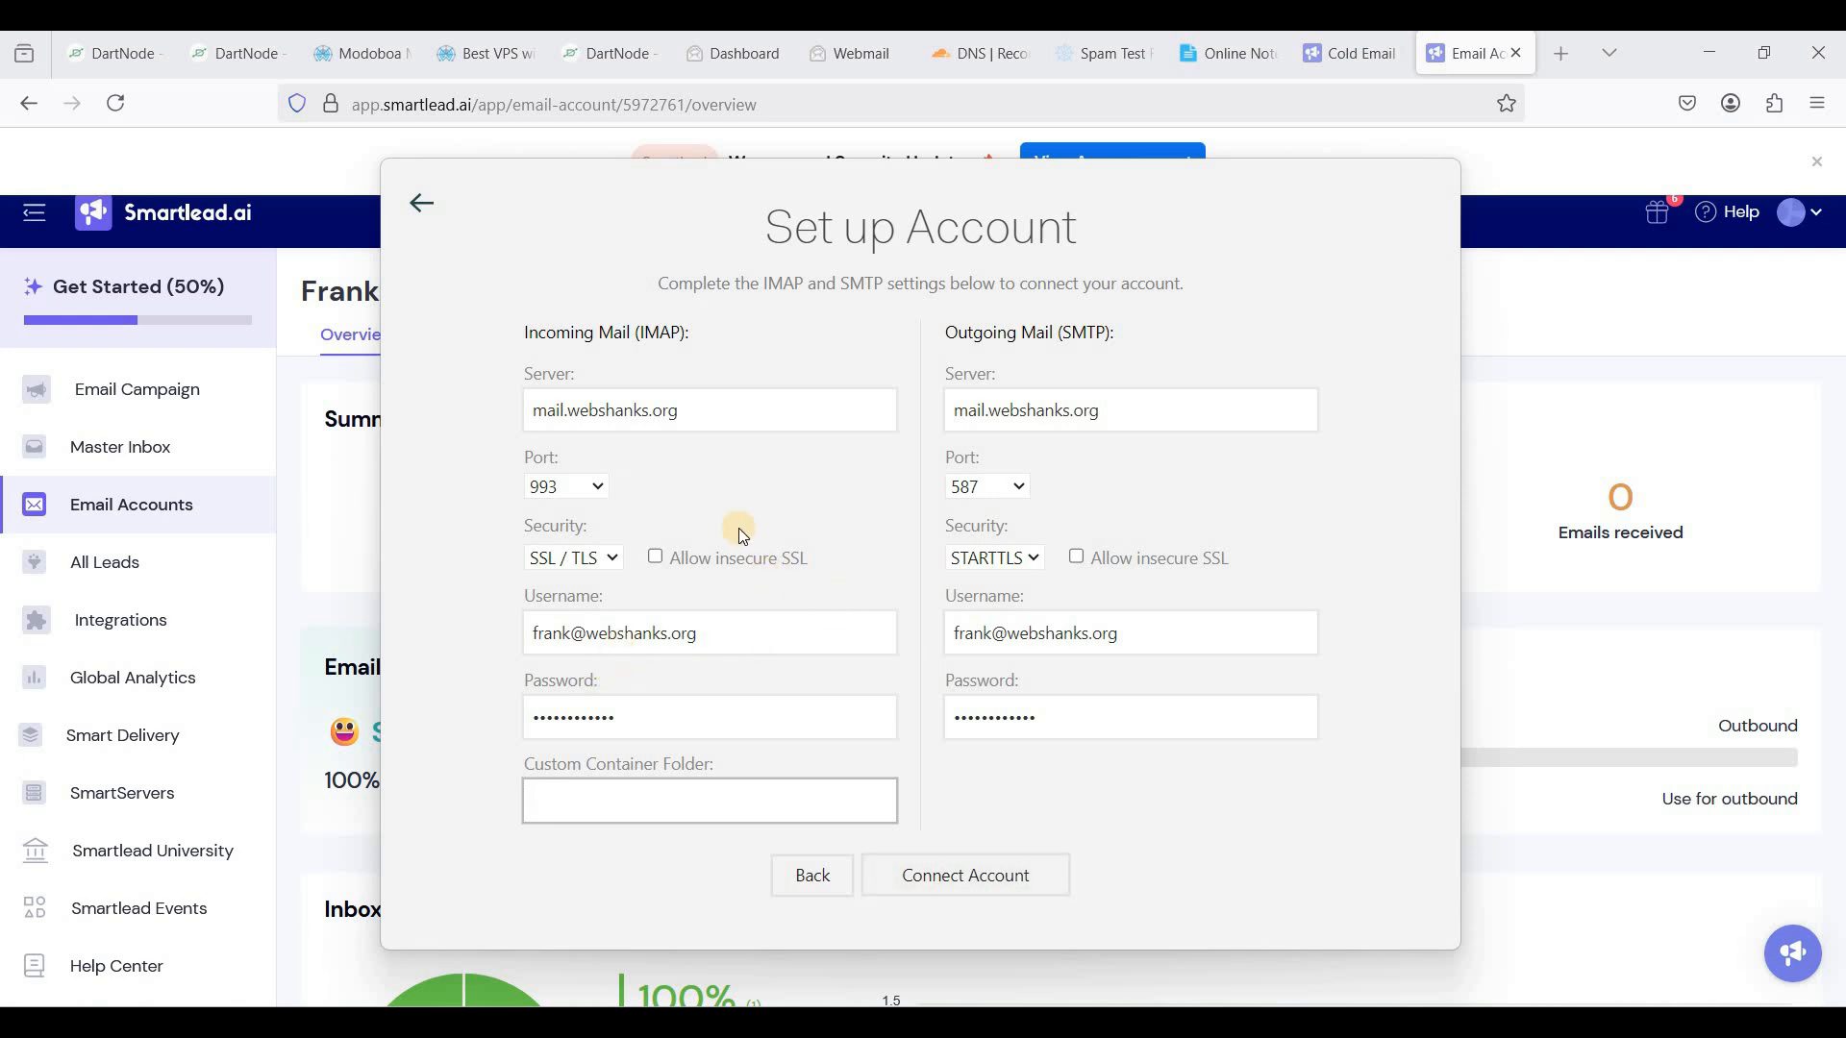
- Recheck the incoming and outgoing server names, then go back to the Modoboa setup guide
click(692, 409)
click(1122, 411)
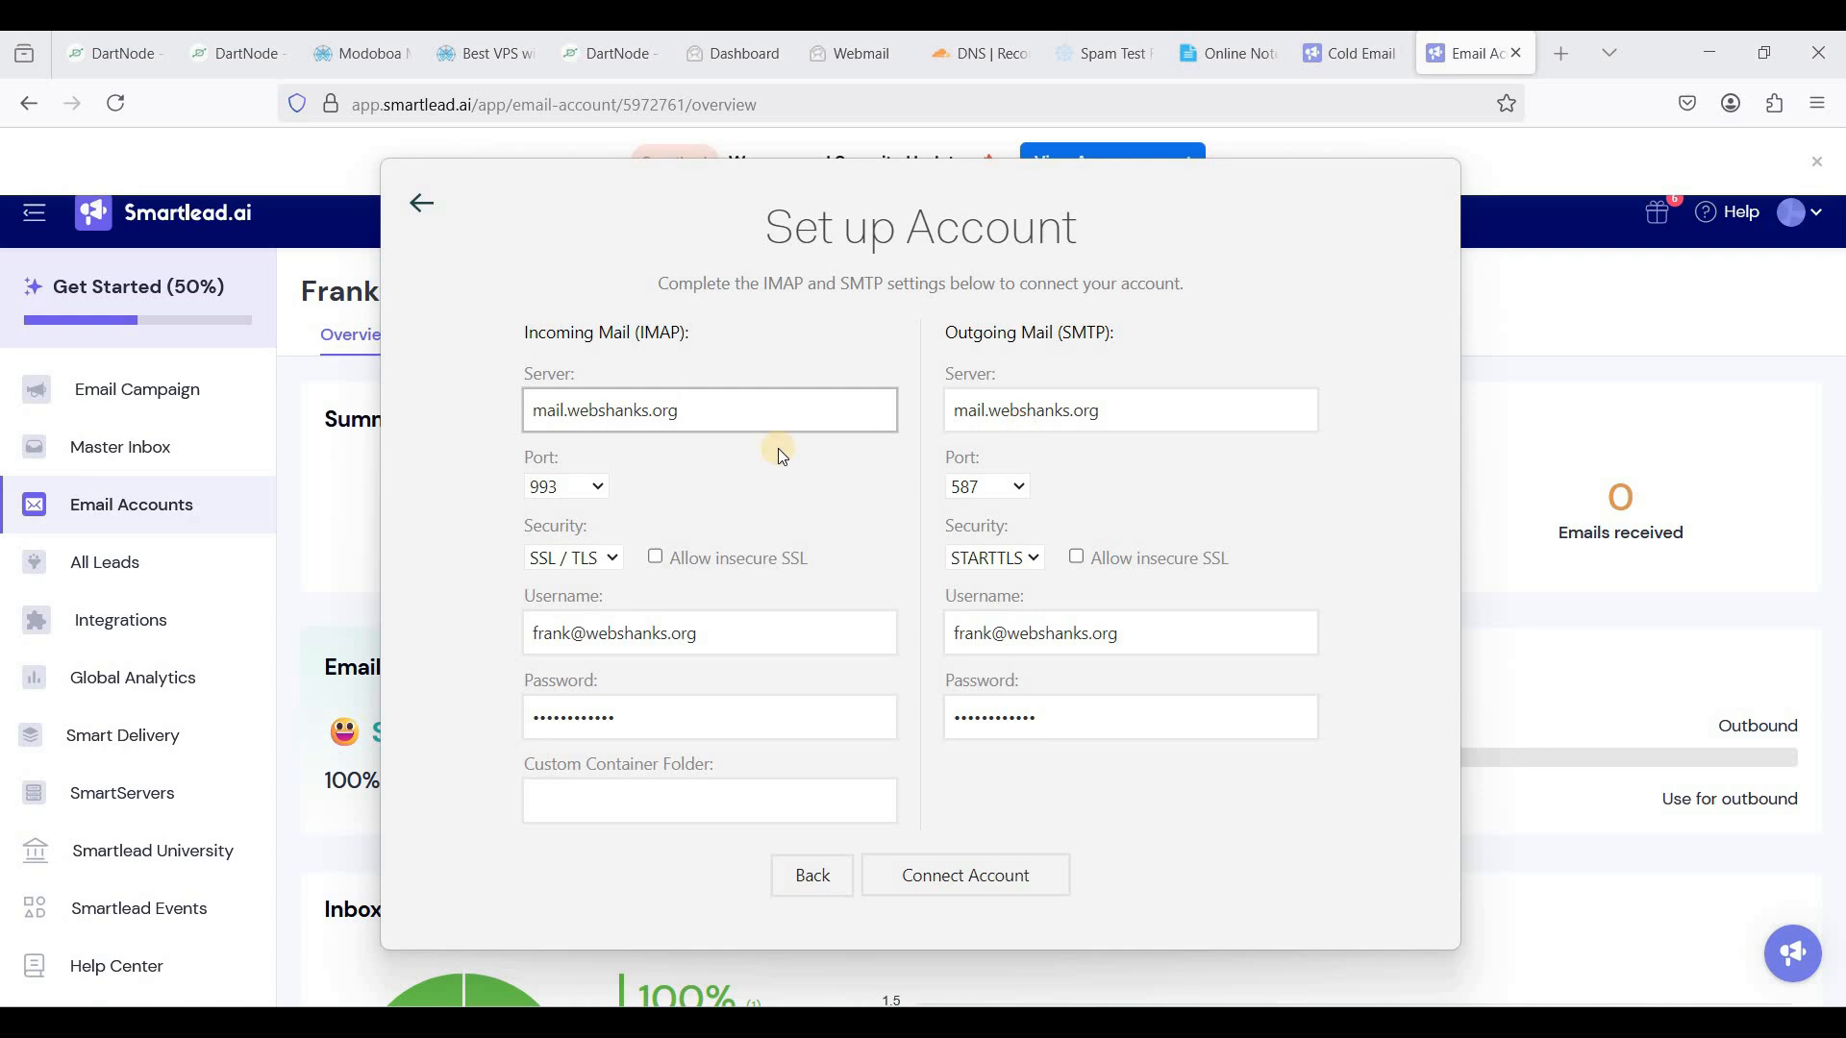
click(735, 409)
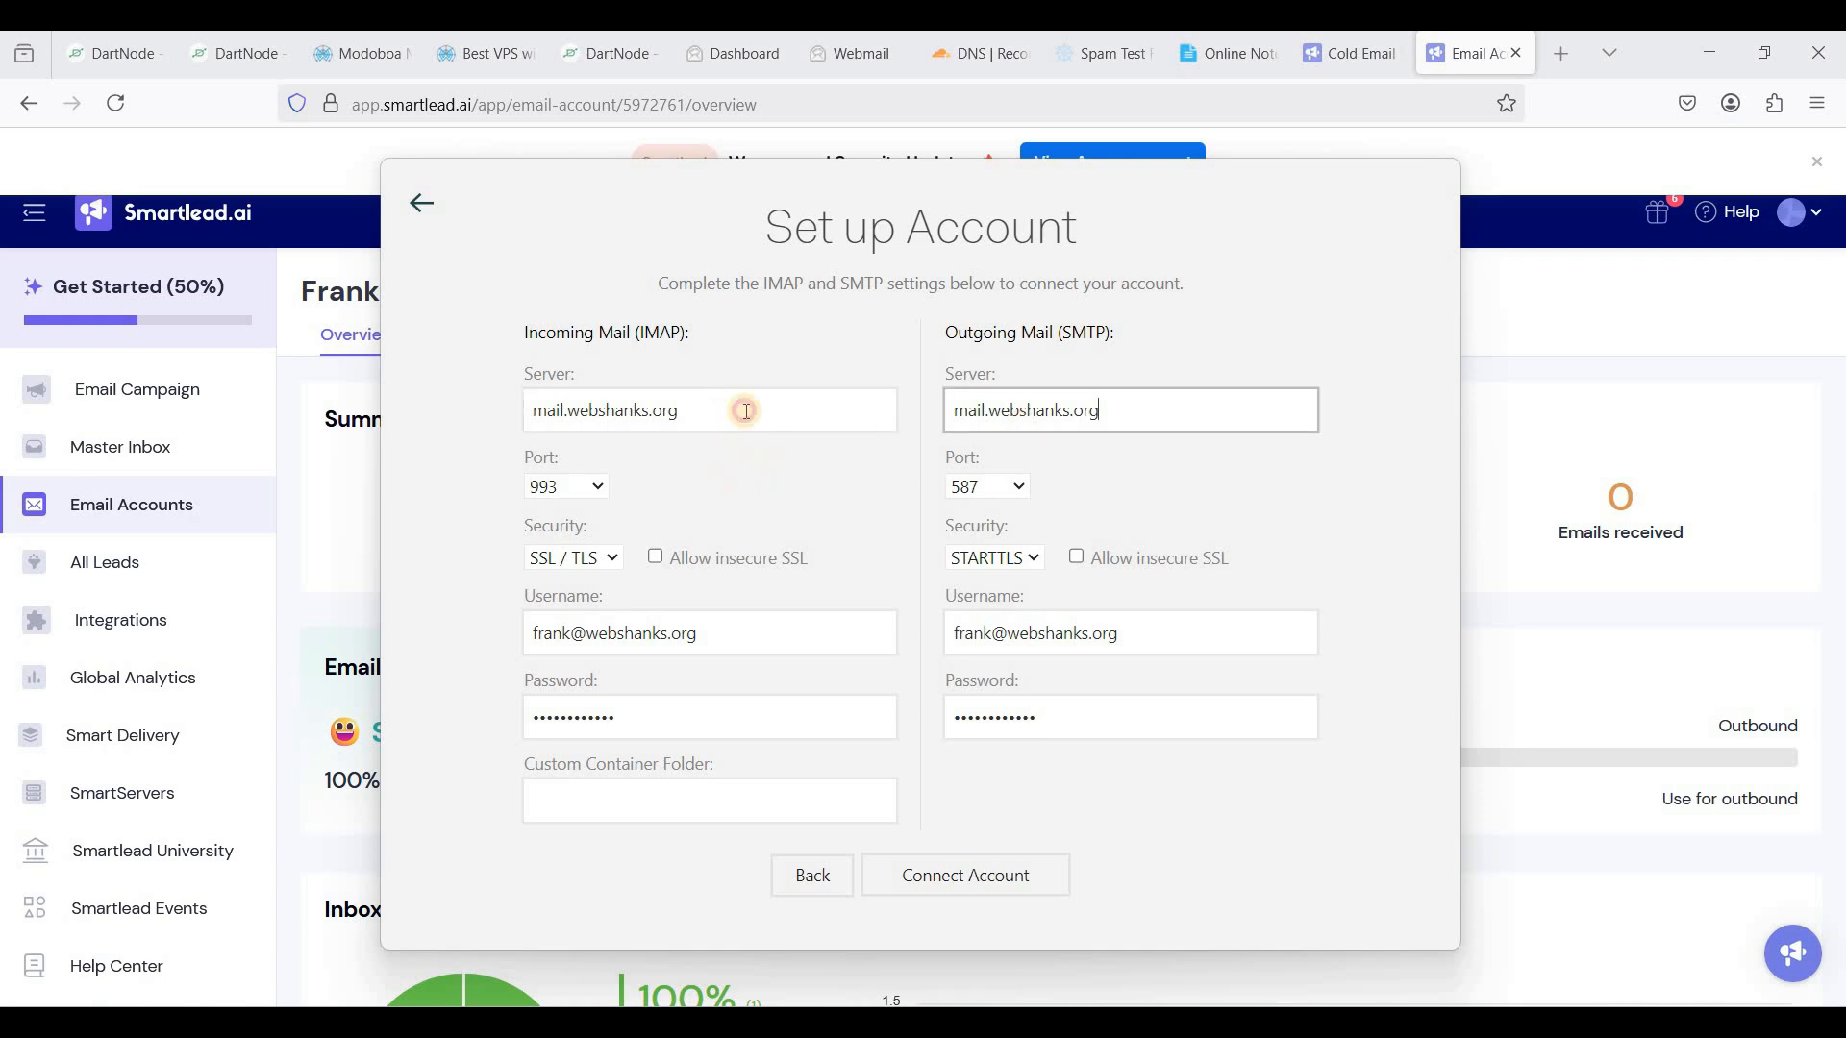
click(356, 52)
- Find Step 7 in the guide and highlight the IMAP 993 SSL/TLS and SMTP 587 STARTTLS settings
scroll(635, 511, down, 10)
scroll(635, 514, down, 20)
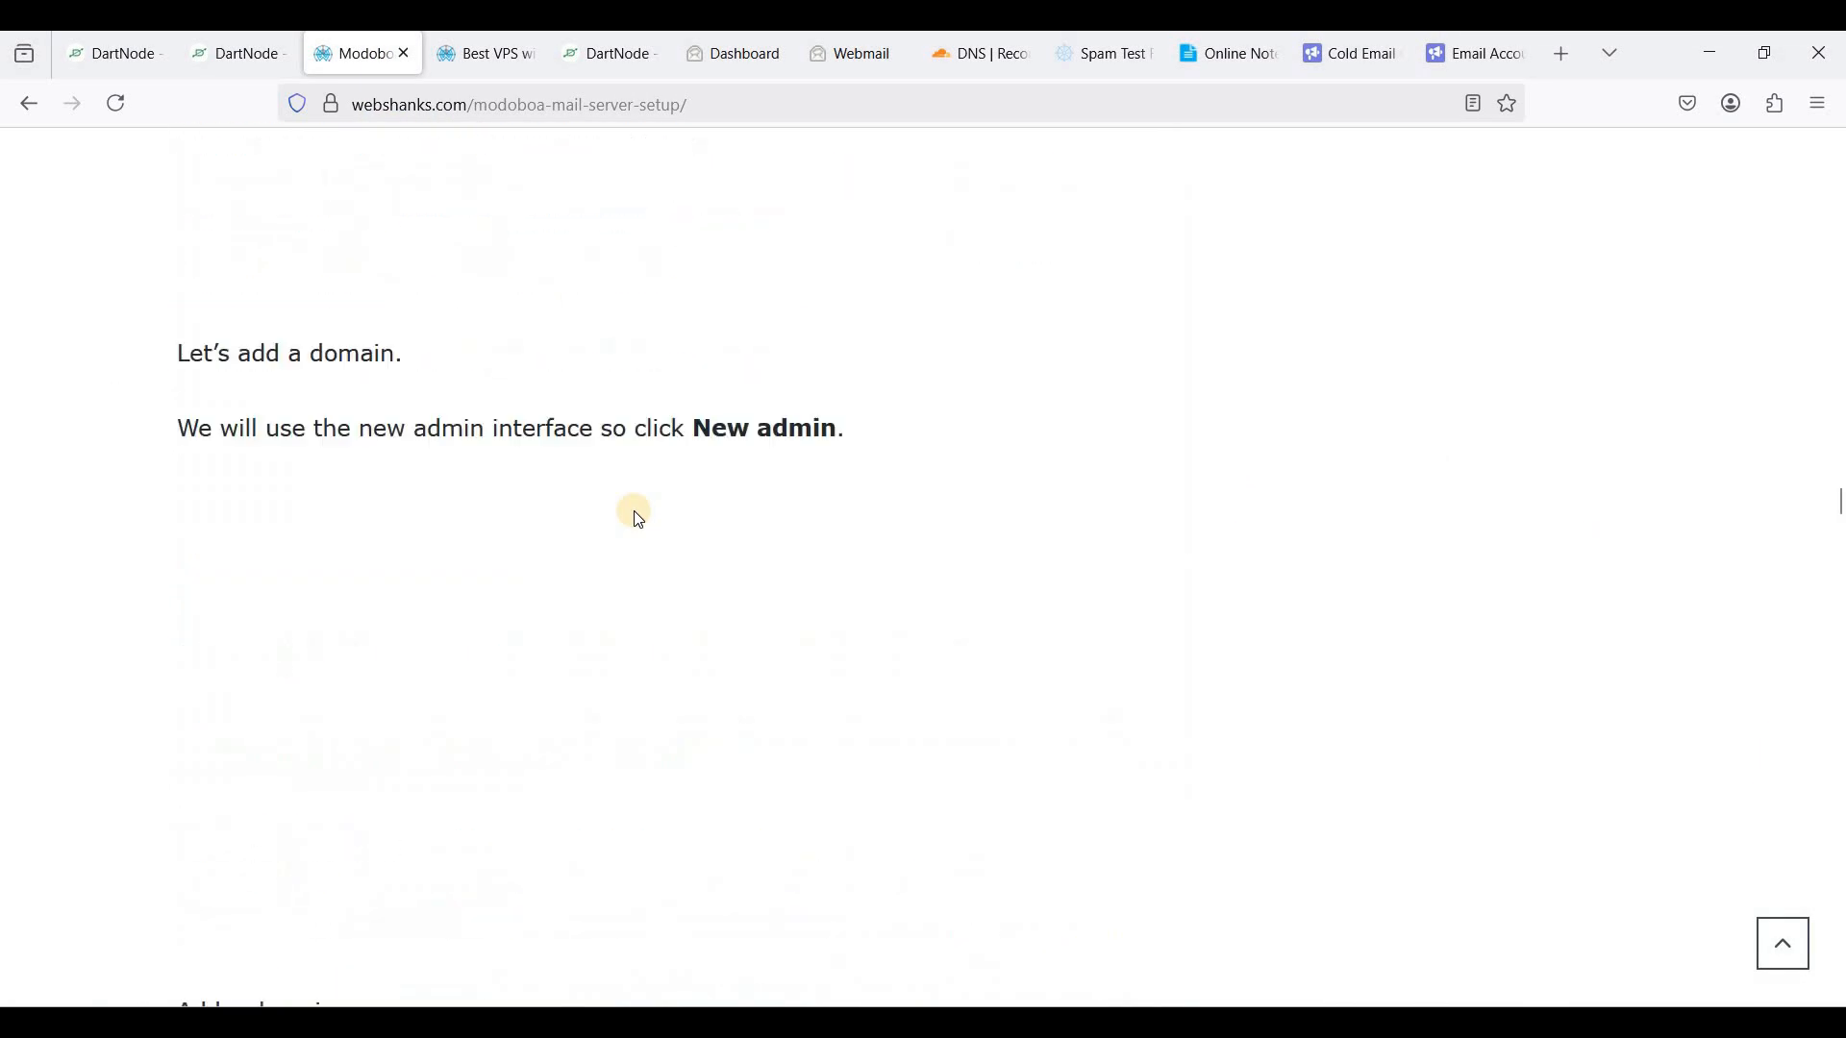
scroll(636, 517, down, 15)
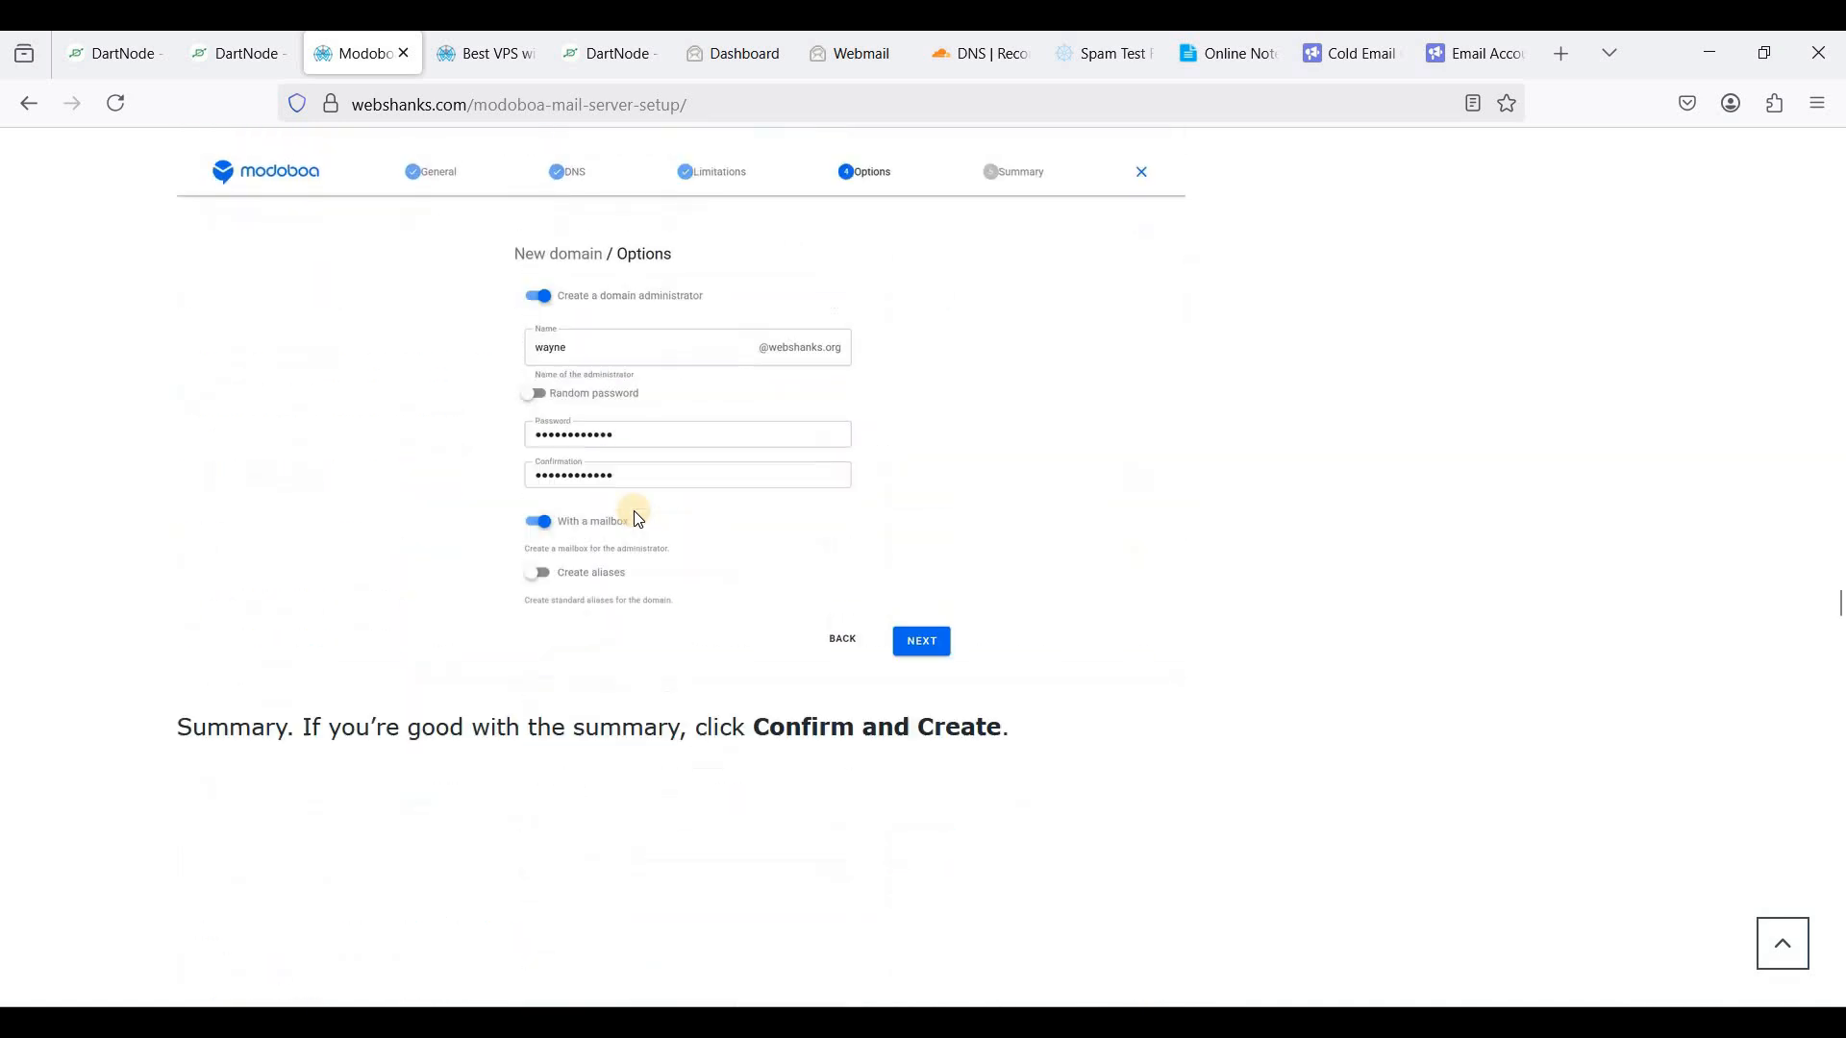
scroll(637, 519, down, 20)
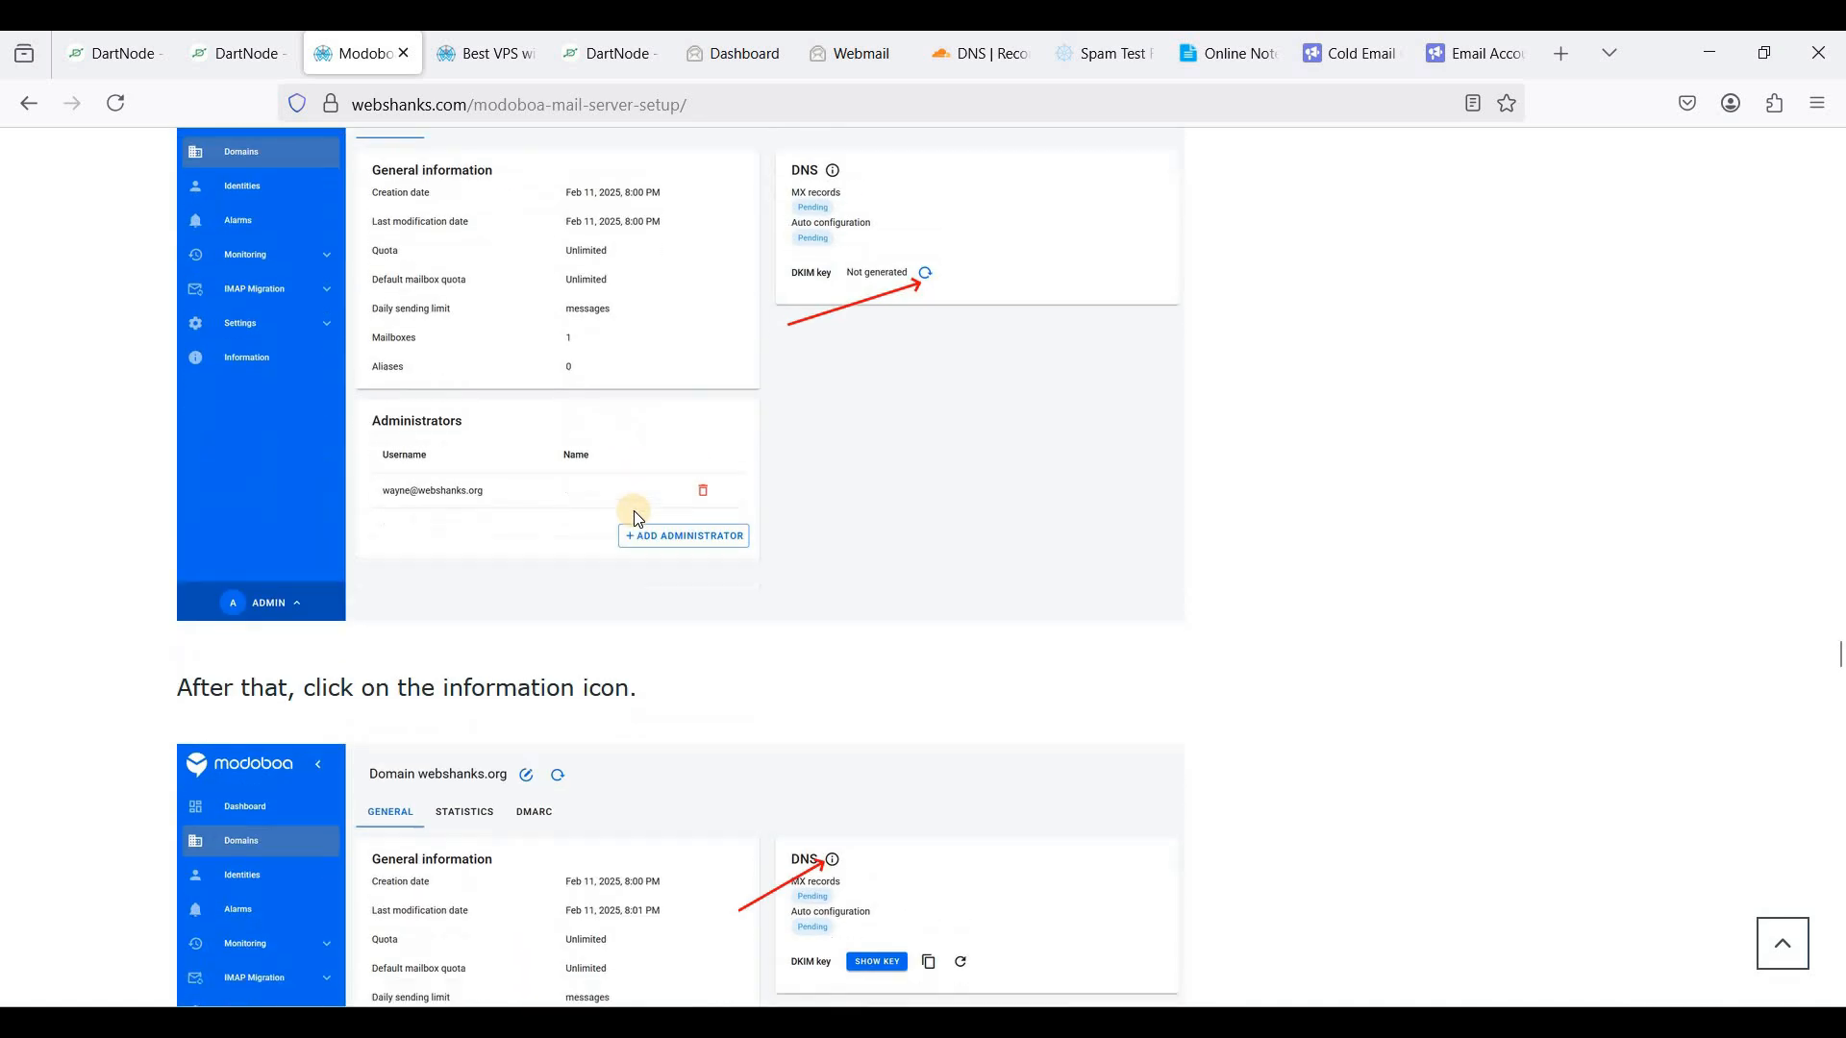
scroll(639, 519, up, 9)
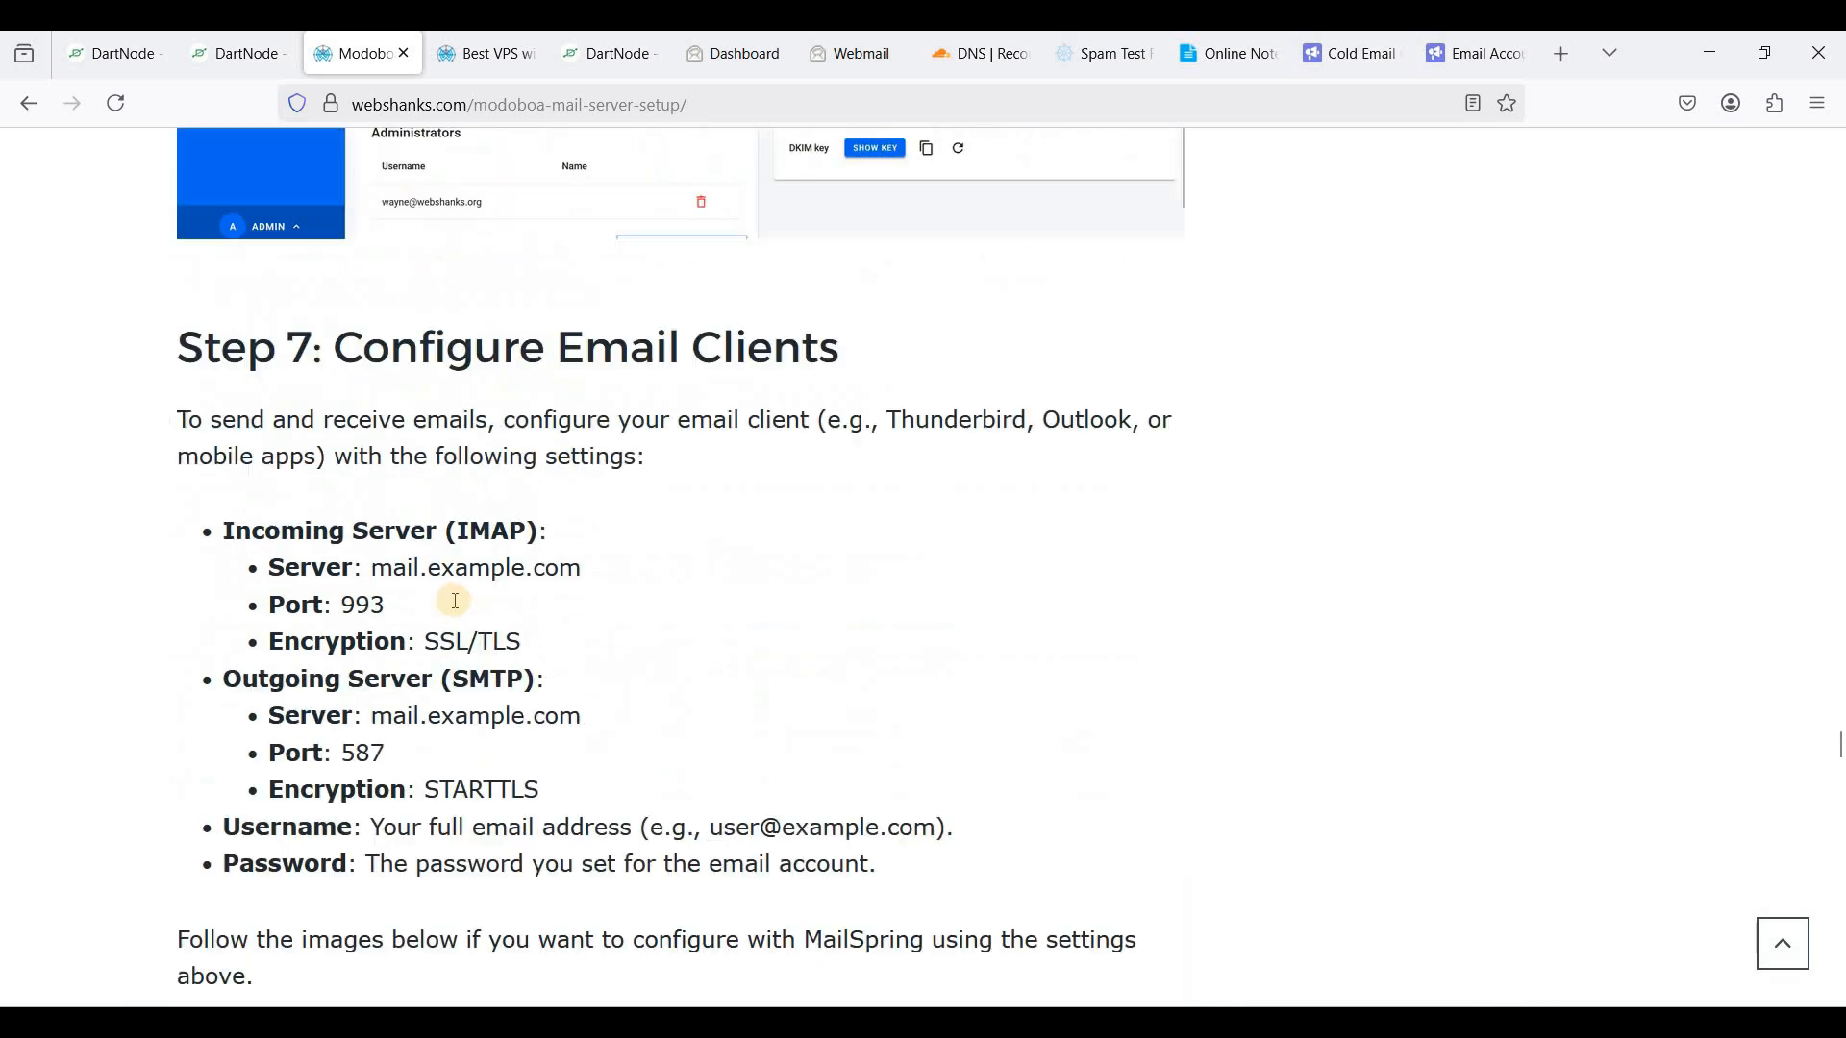
drag(223, 594, 556, 765)
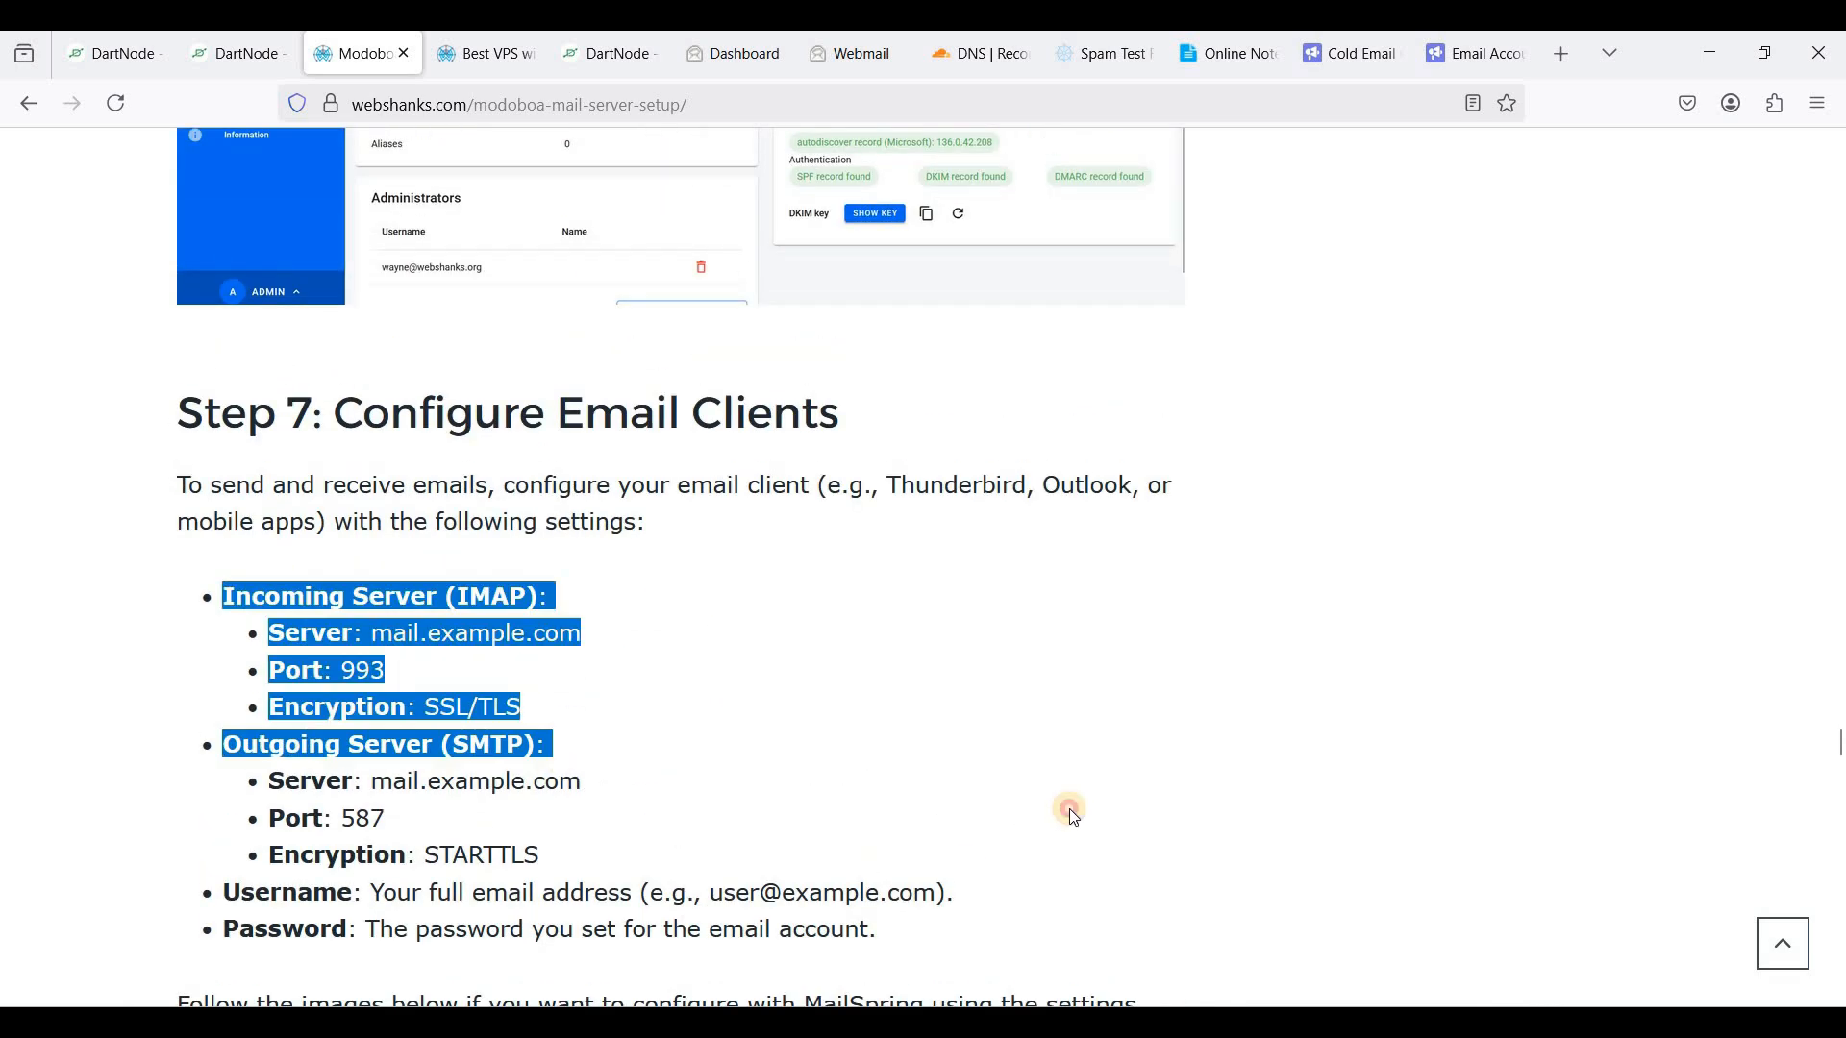
click(819, 794)
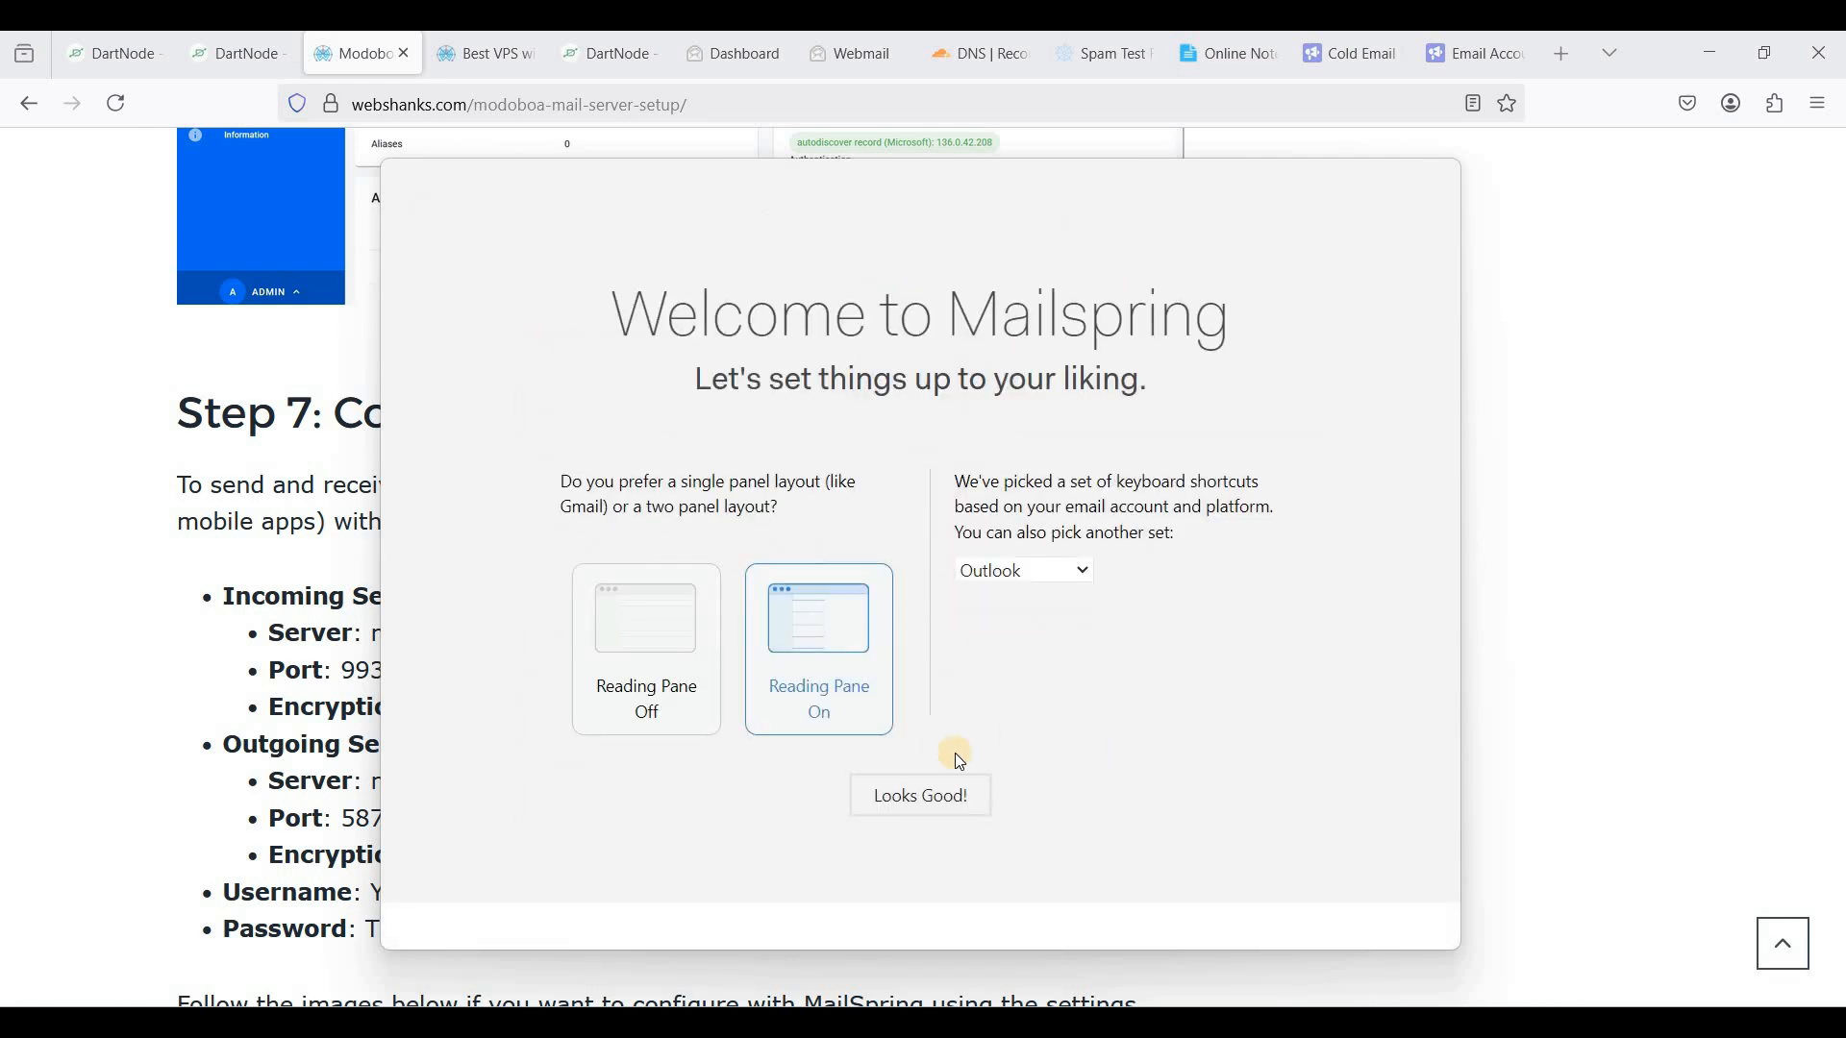
- Accept the two-panel layout, finish Mailspring setup, and glance at the account list
click(912, 790)
click(937, 772)
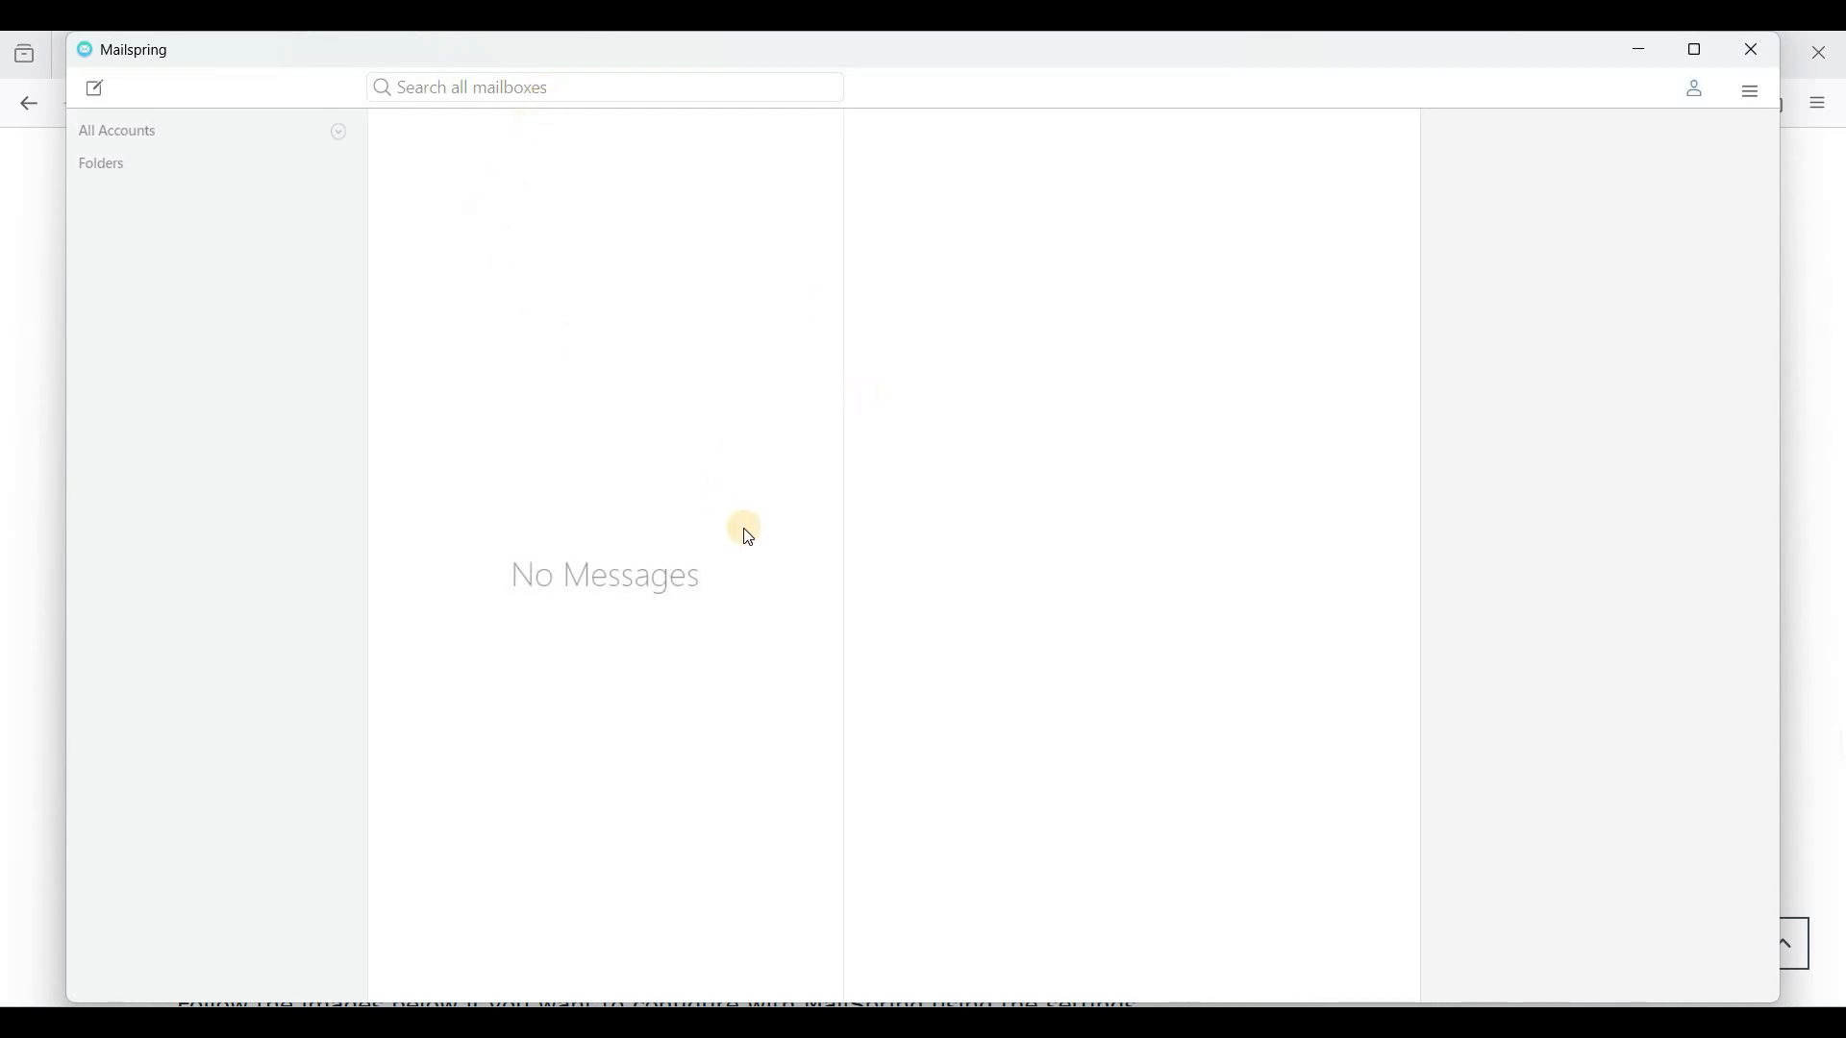
click(334, 124)
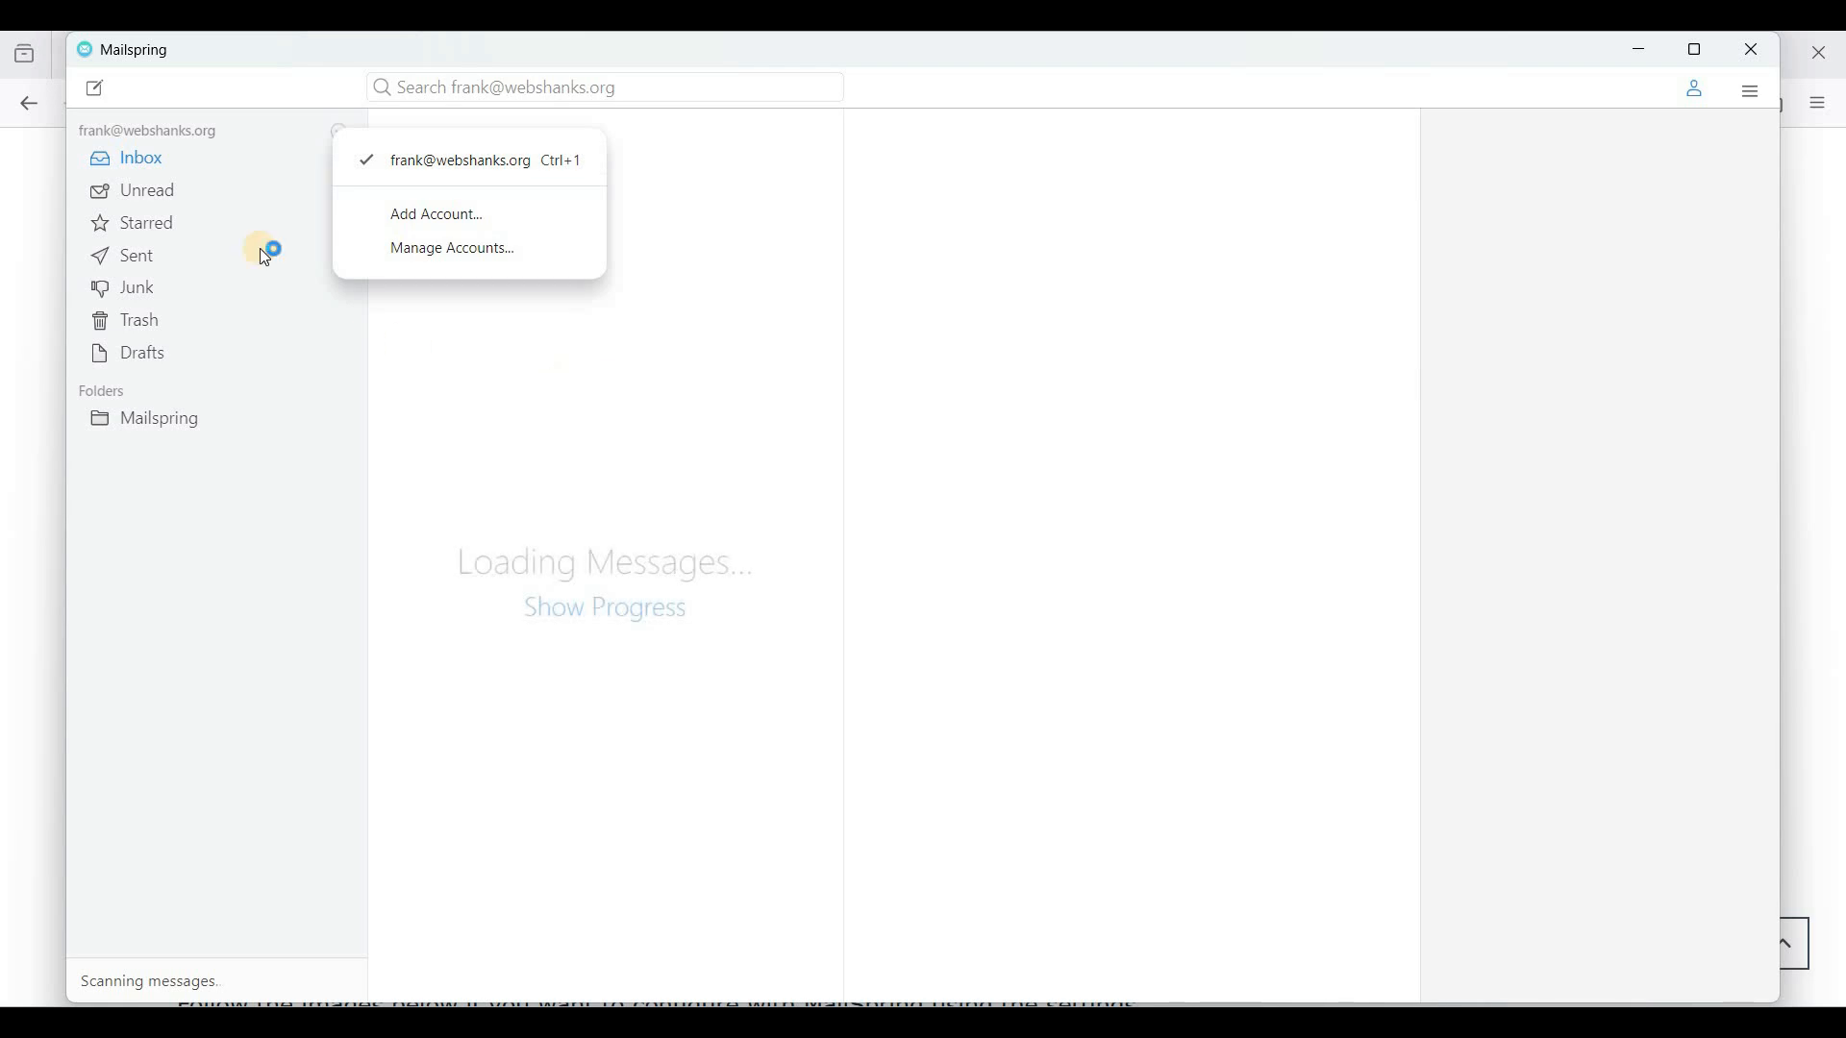
click(259, 248)
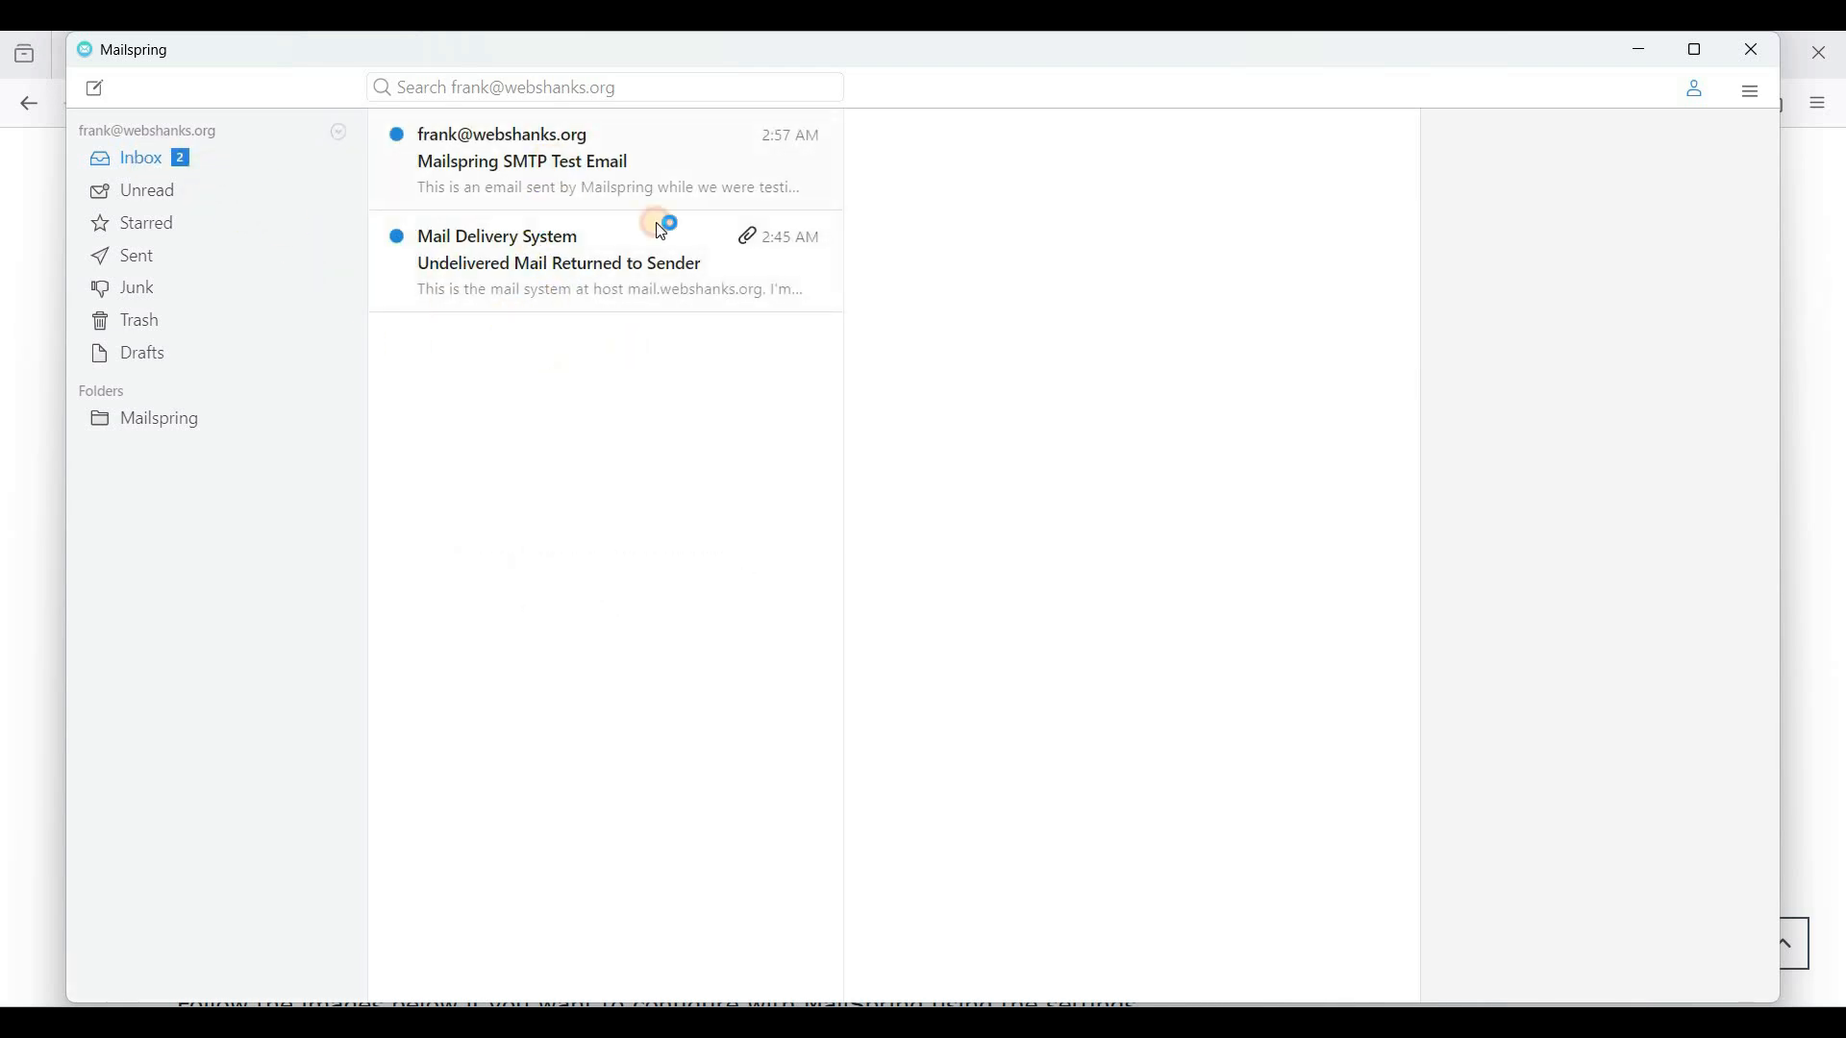
- Read the Undelivered Mail bounce and the Mailspring SMTP Test Email in the inbox
click(539, 247)
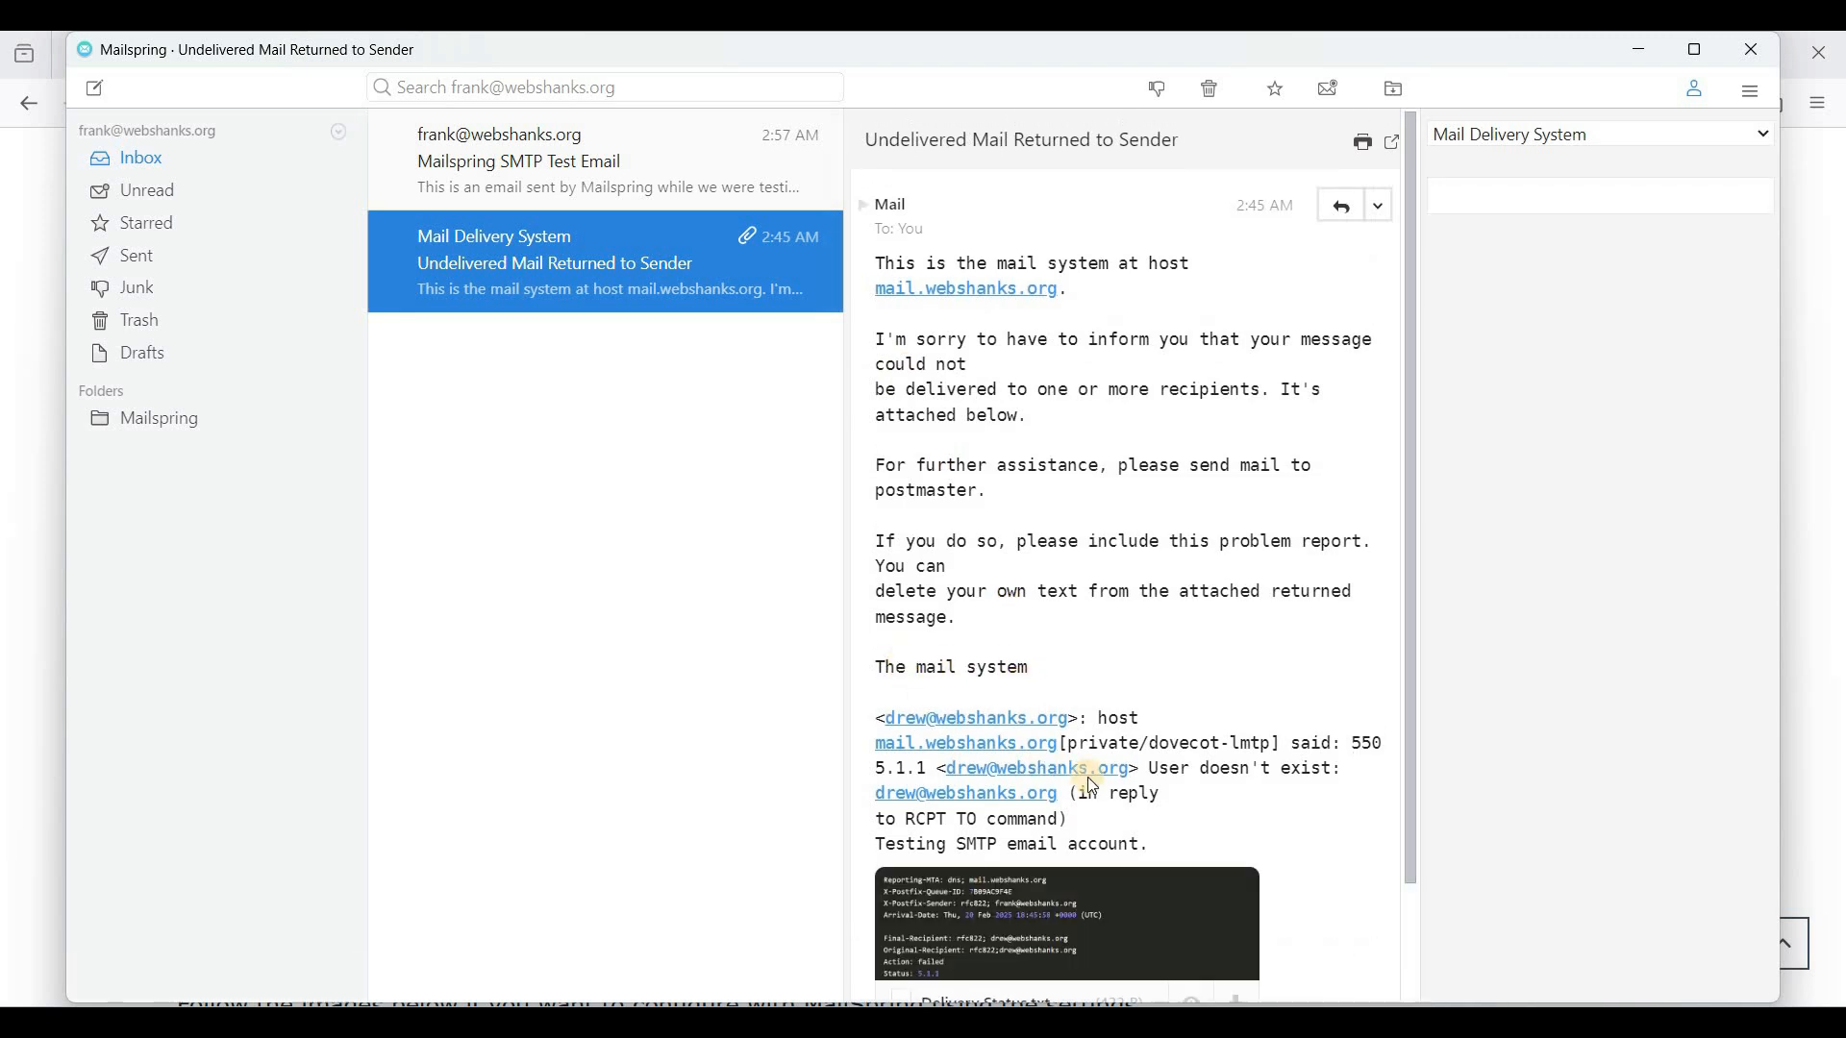
scroll(1001, 708, down, 2)
scroll(1059, 679, up, 2)
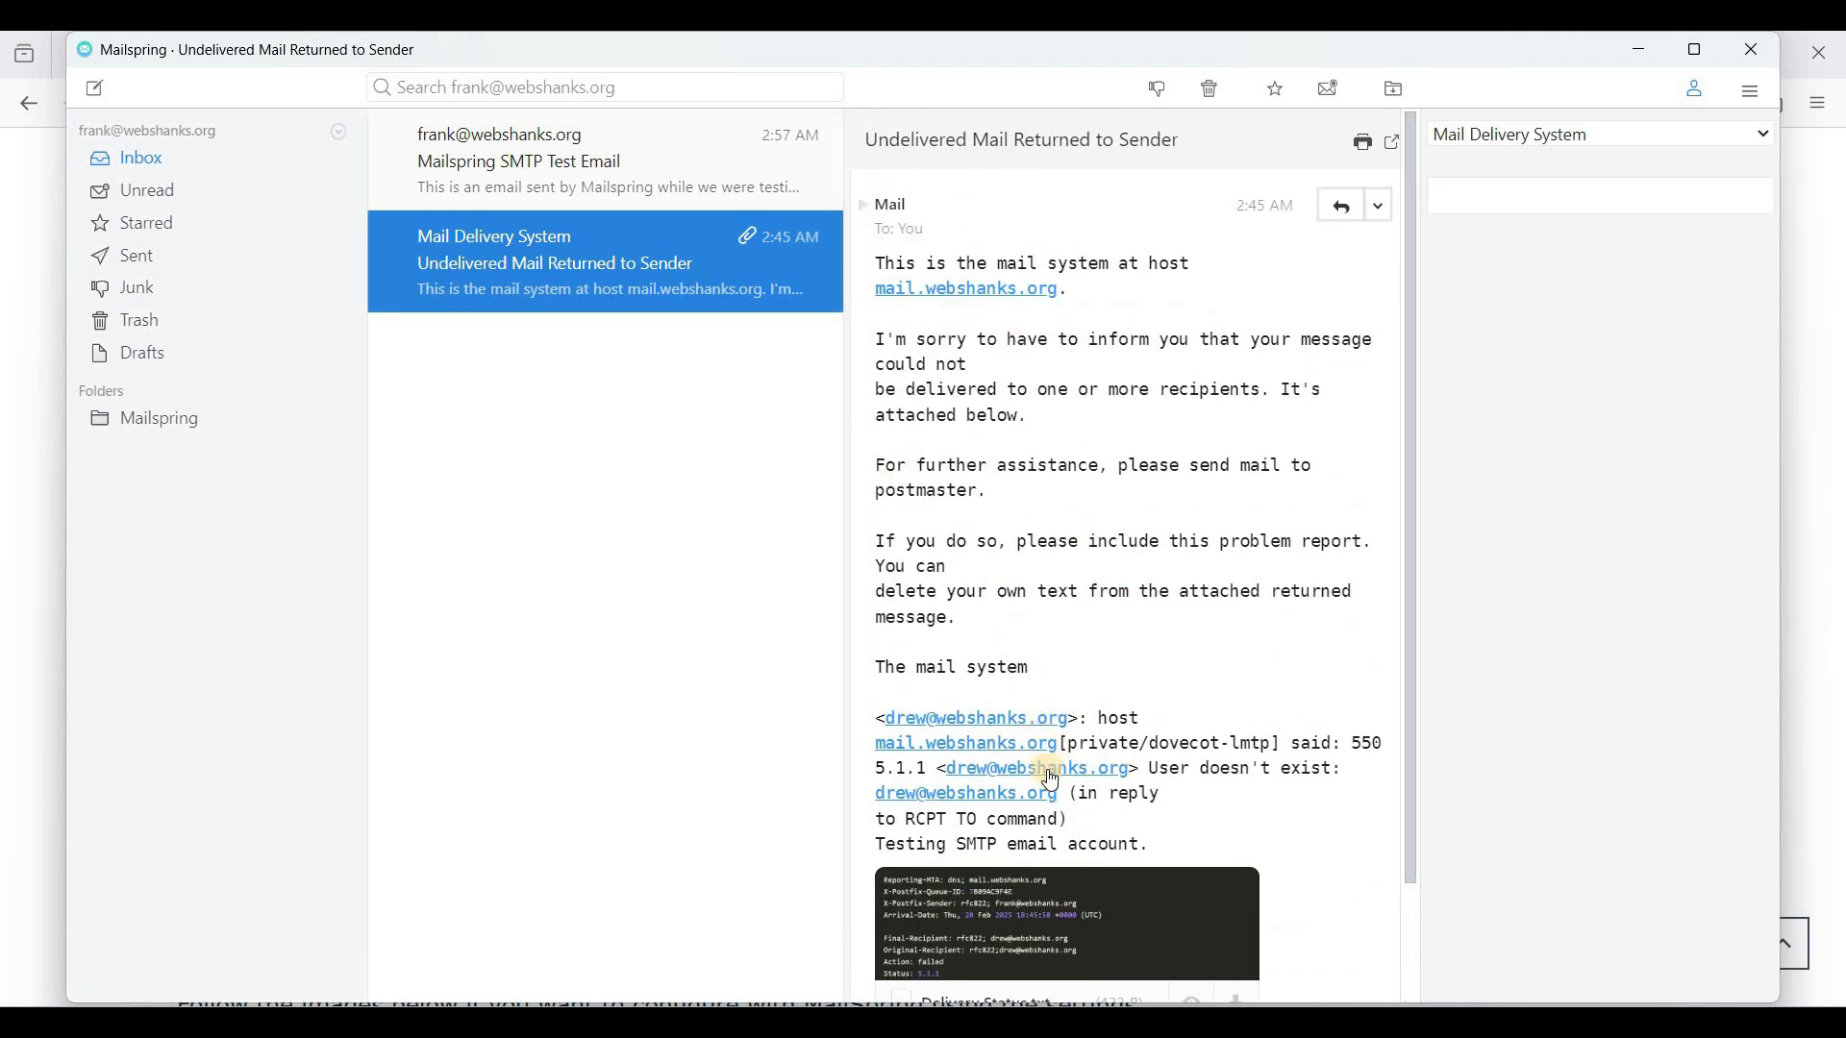
scroll(1000, 823, down, 2)
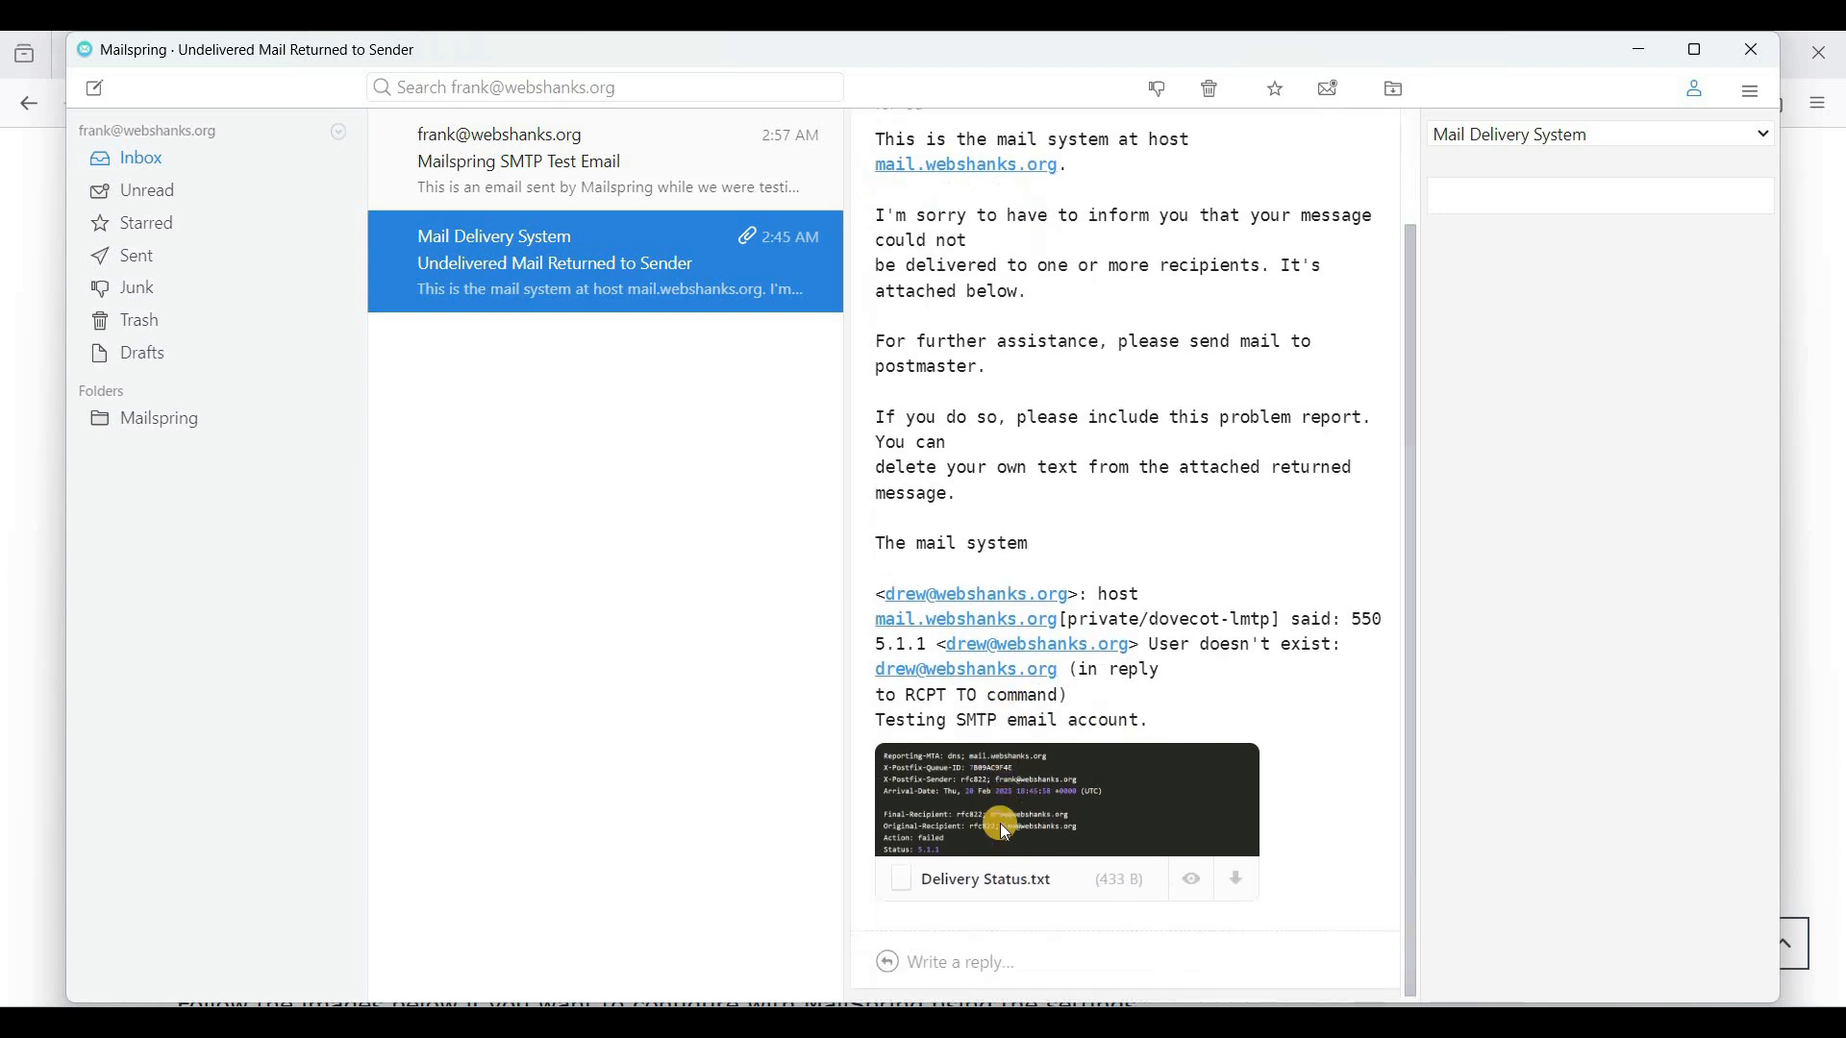
click(621, 231)
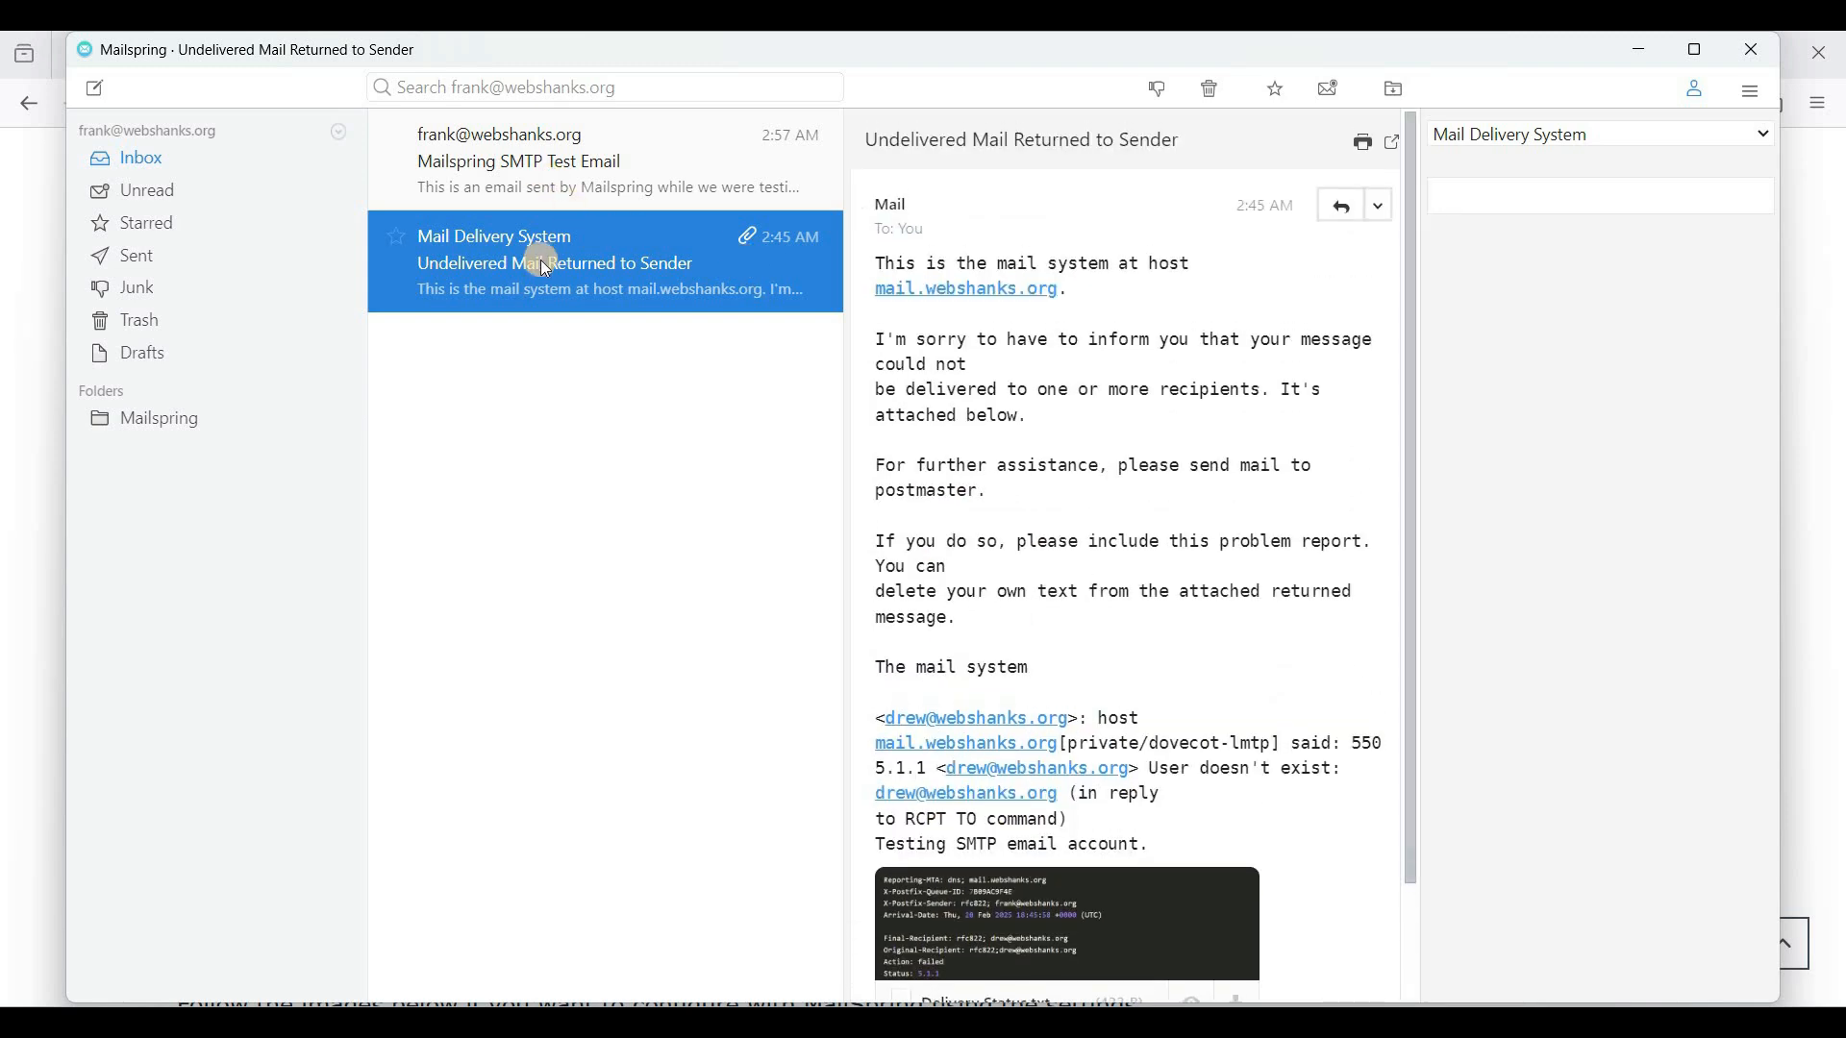
click(565, 157)
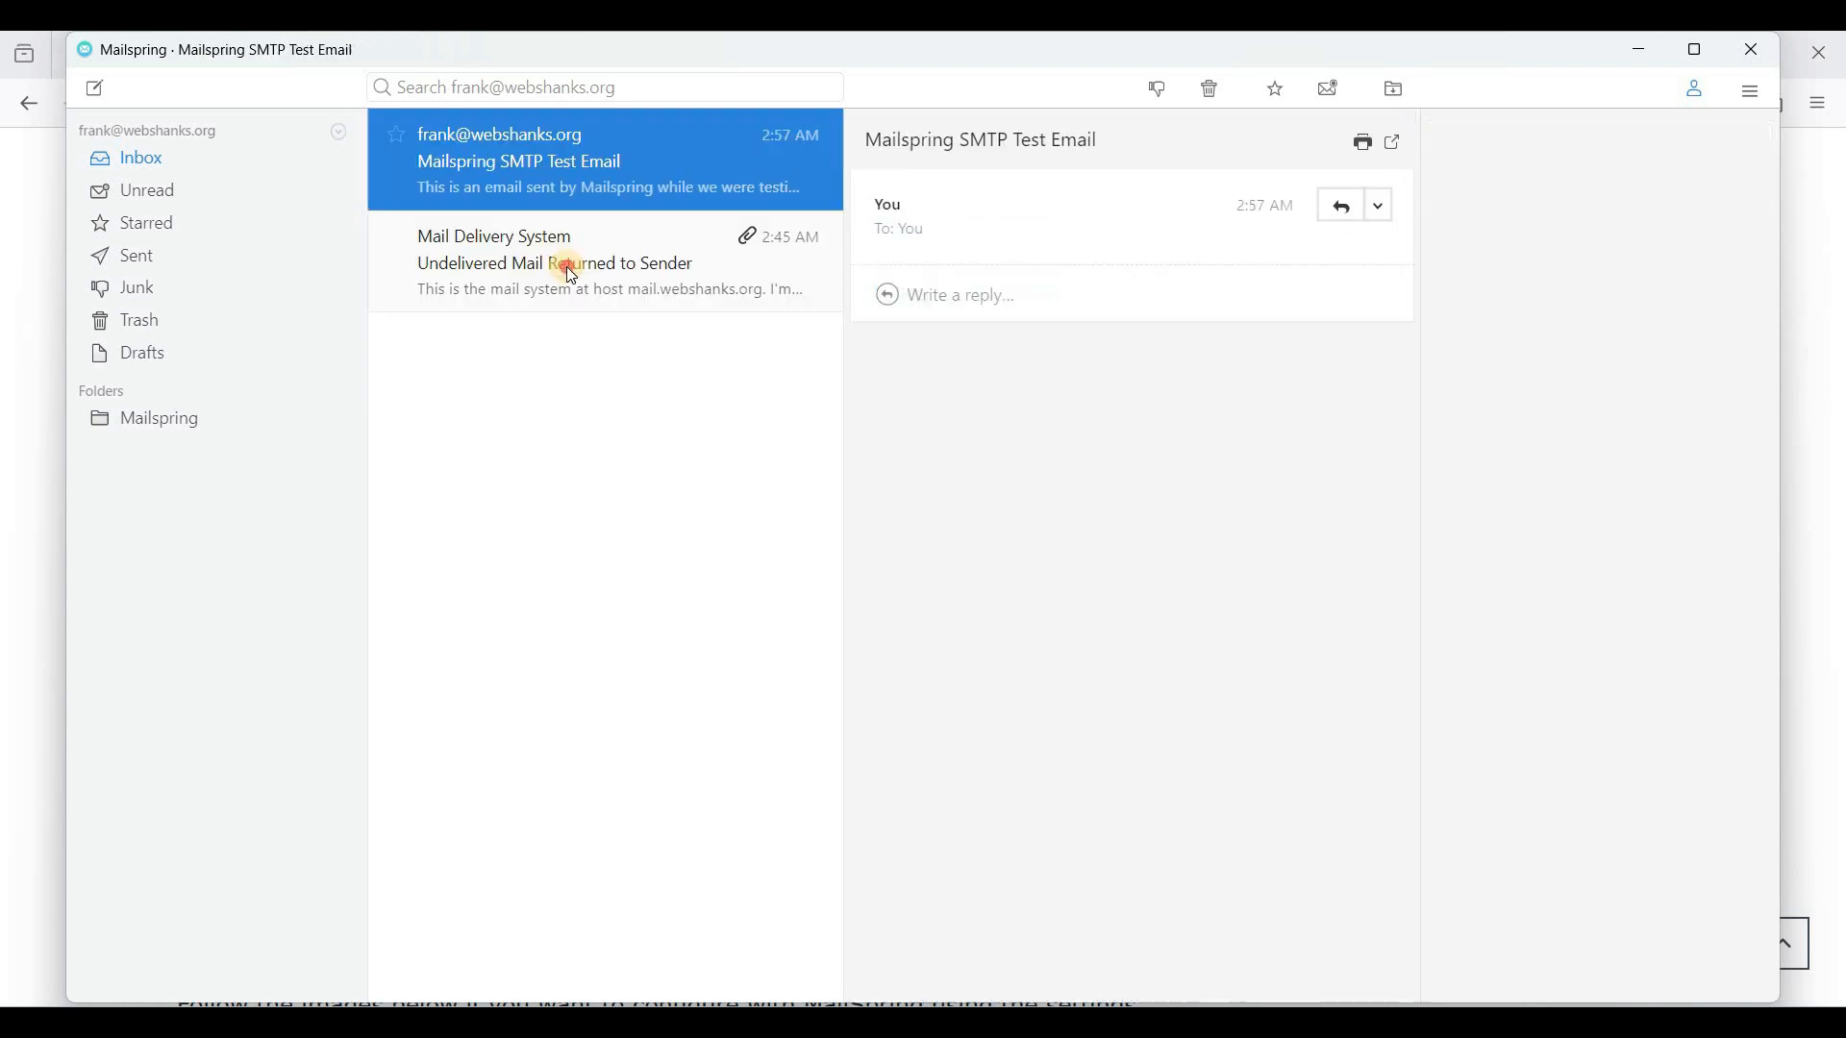
click(546, 251)
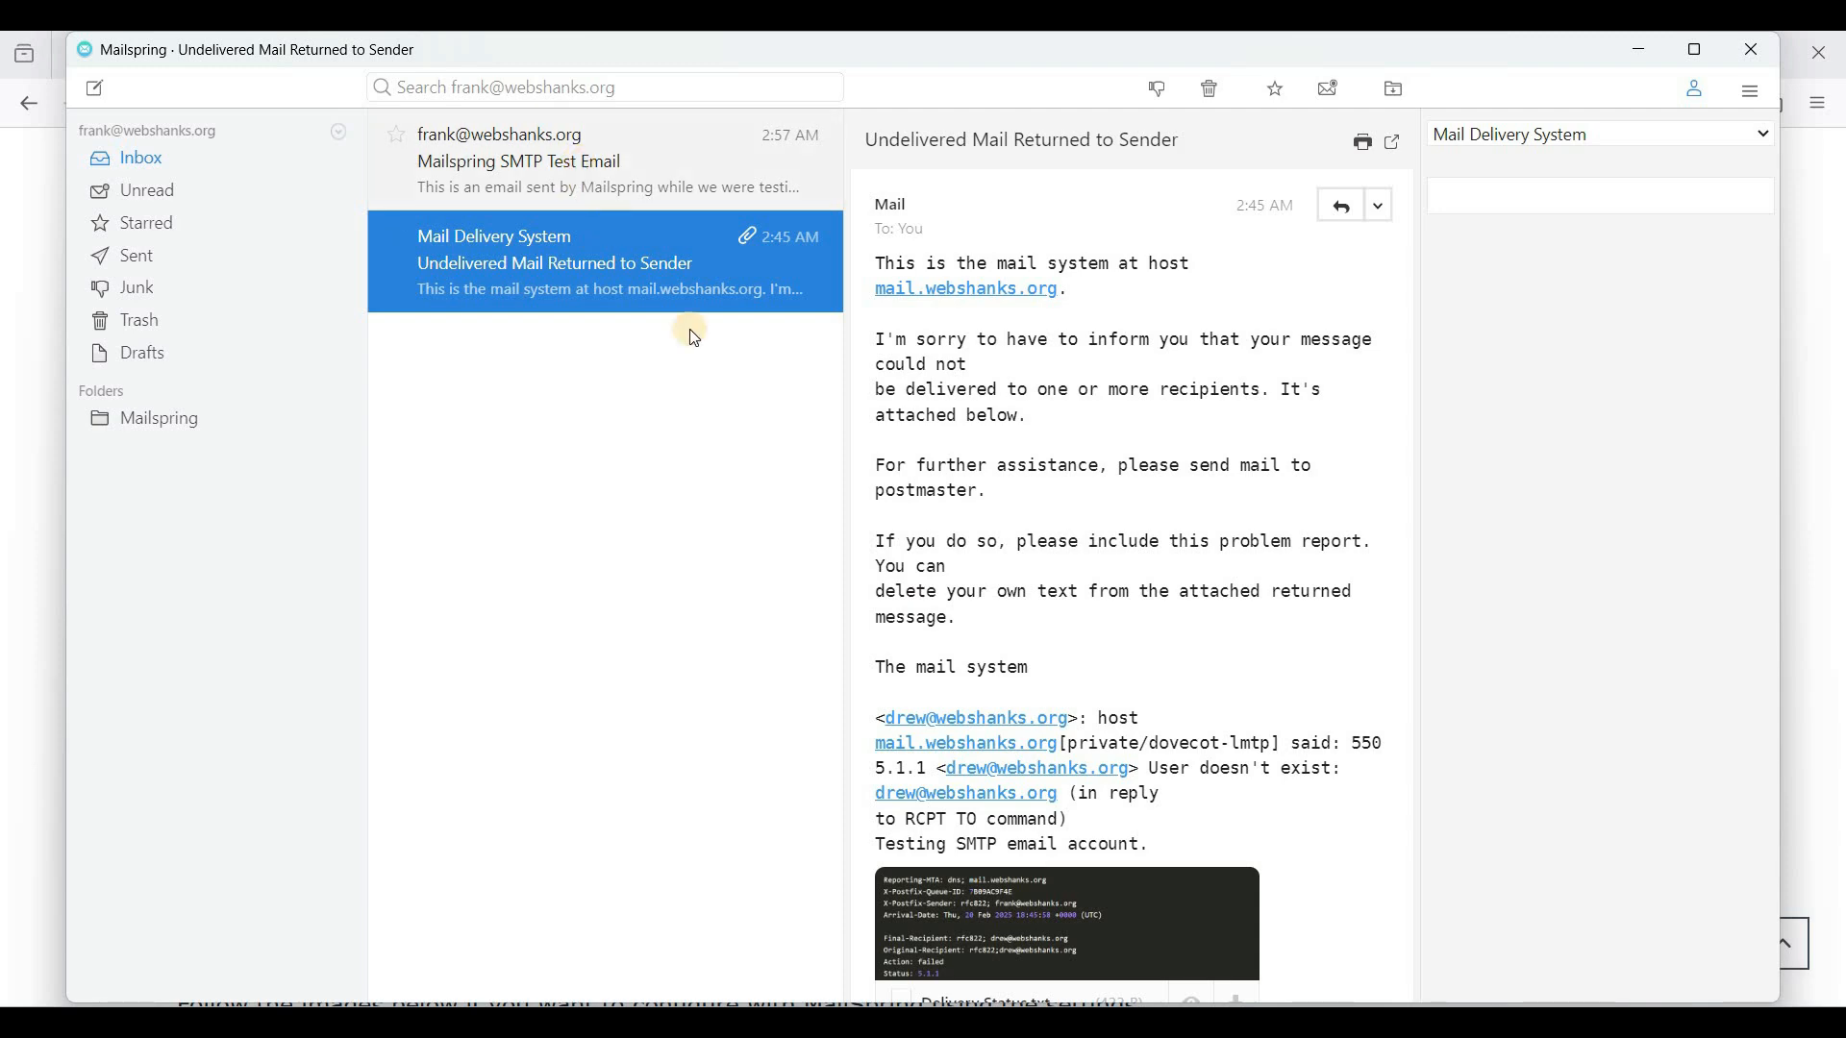
key(Up)
key(Down)
scroll(1101, 606, down, 1)
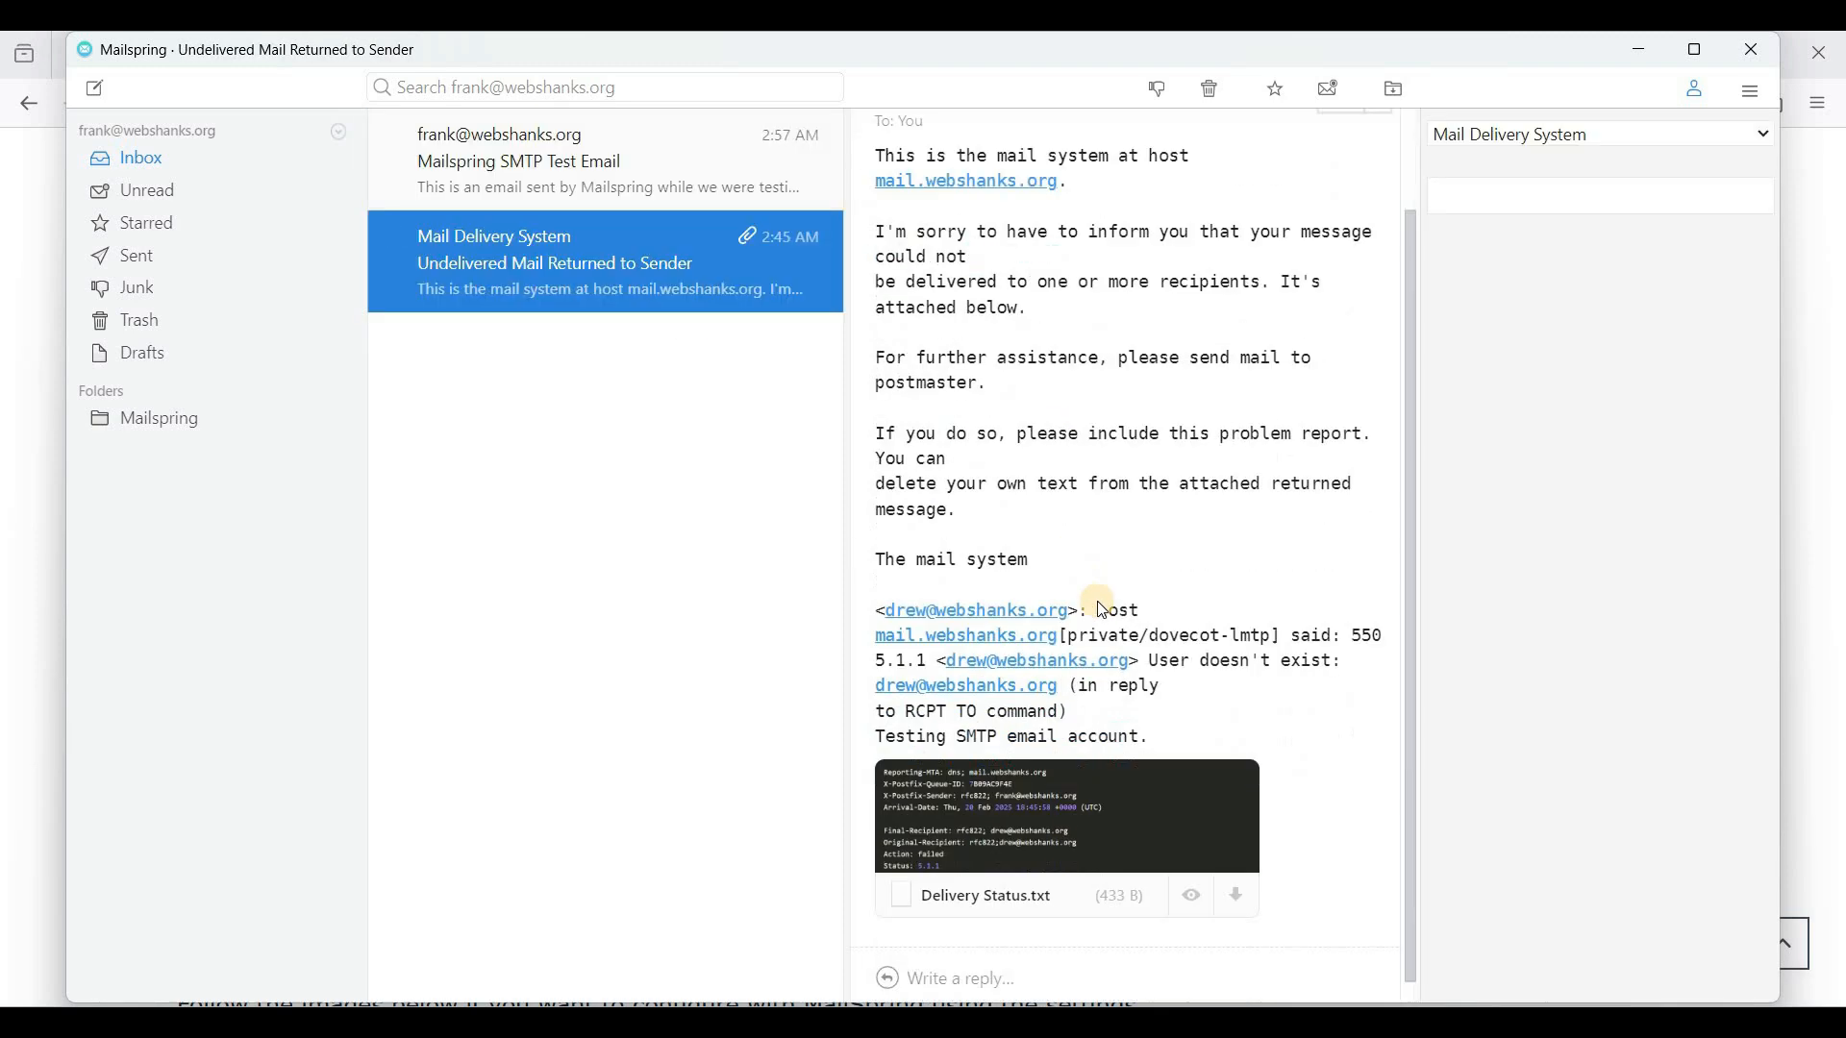
key(Up)
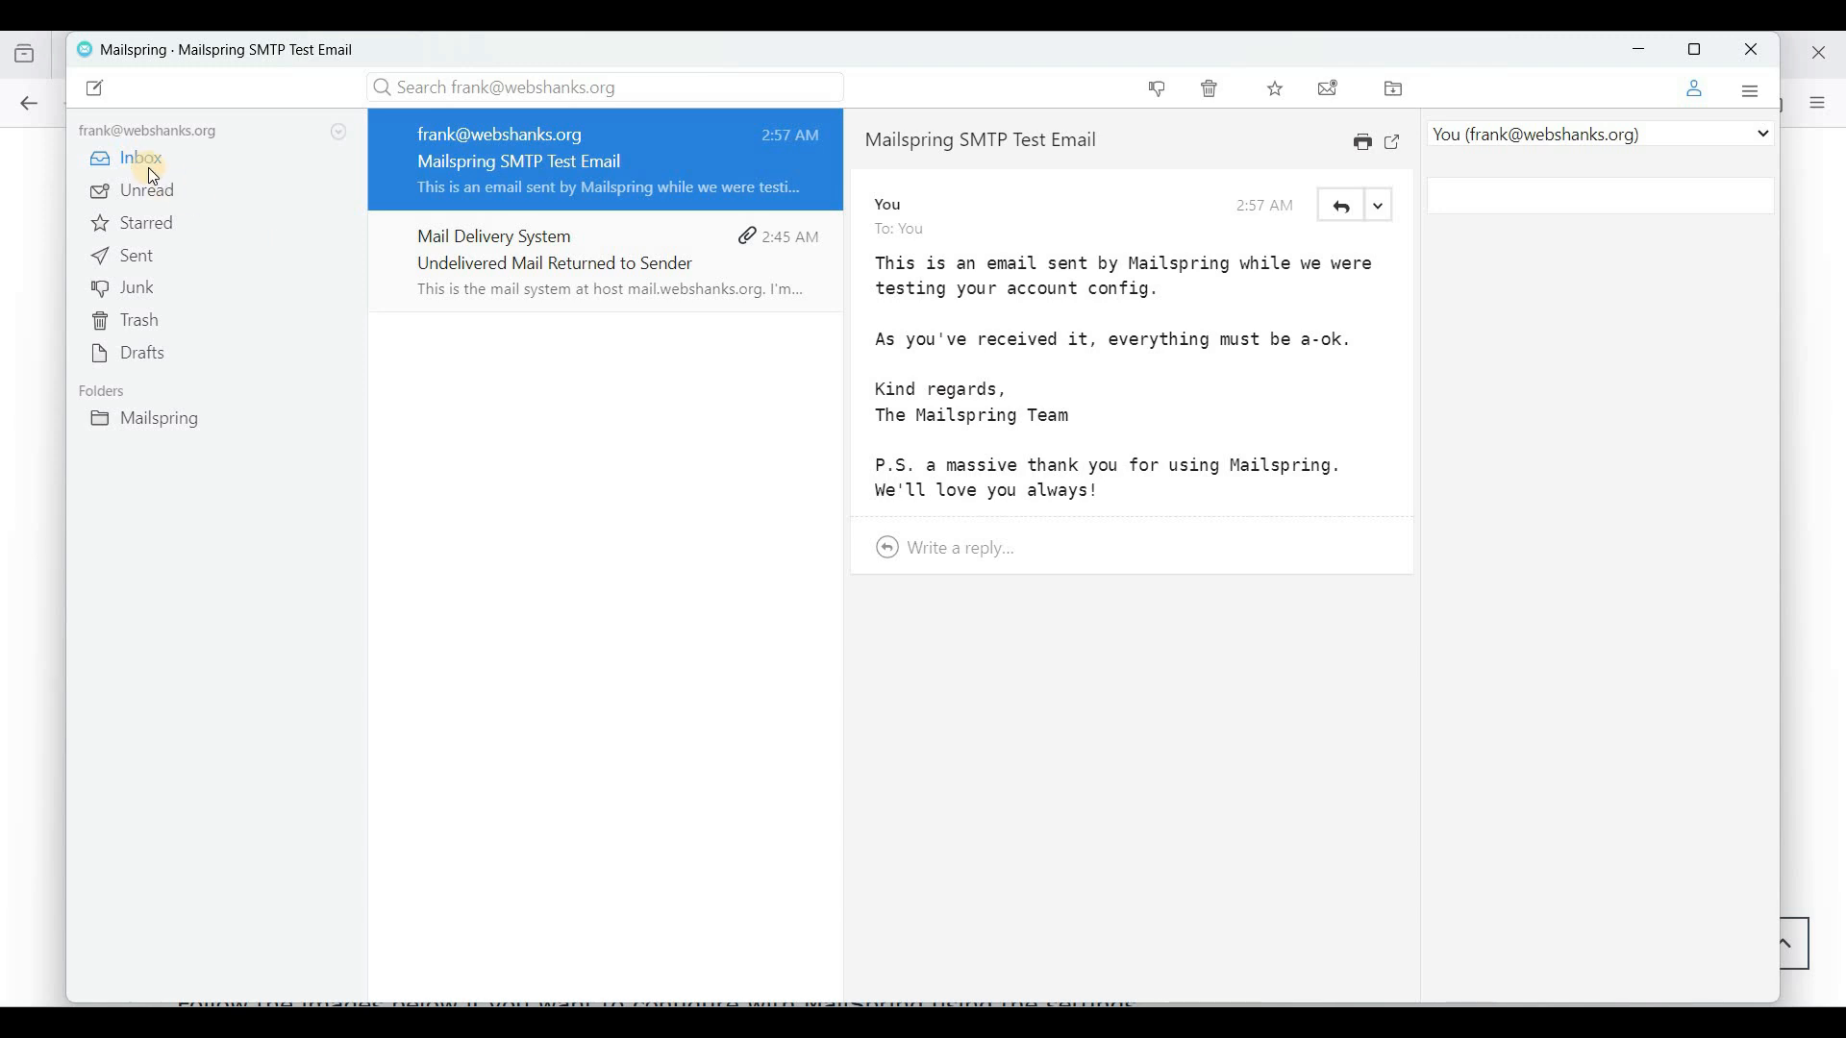
- Start a new email to the Gmail address, replacing the default signature with the getaway text from Online Notepad
click(92, 97)
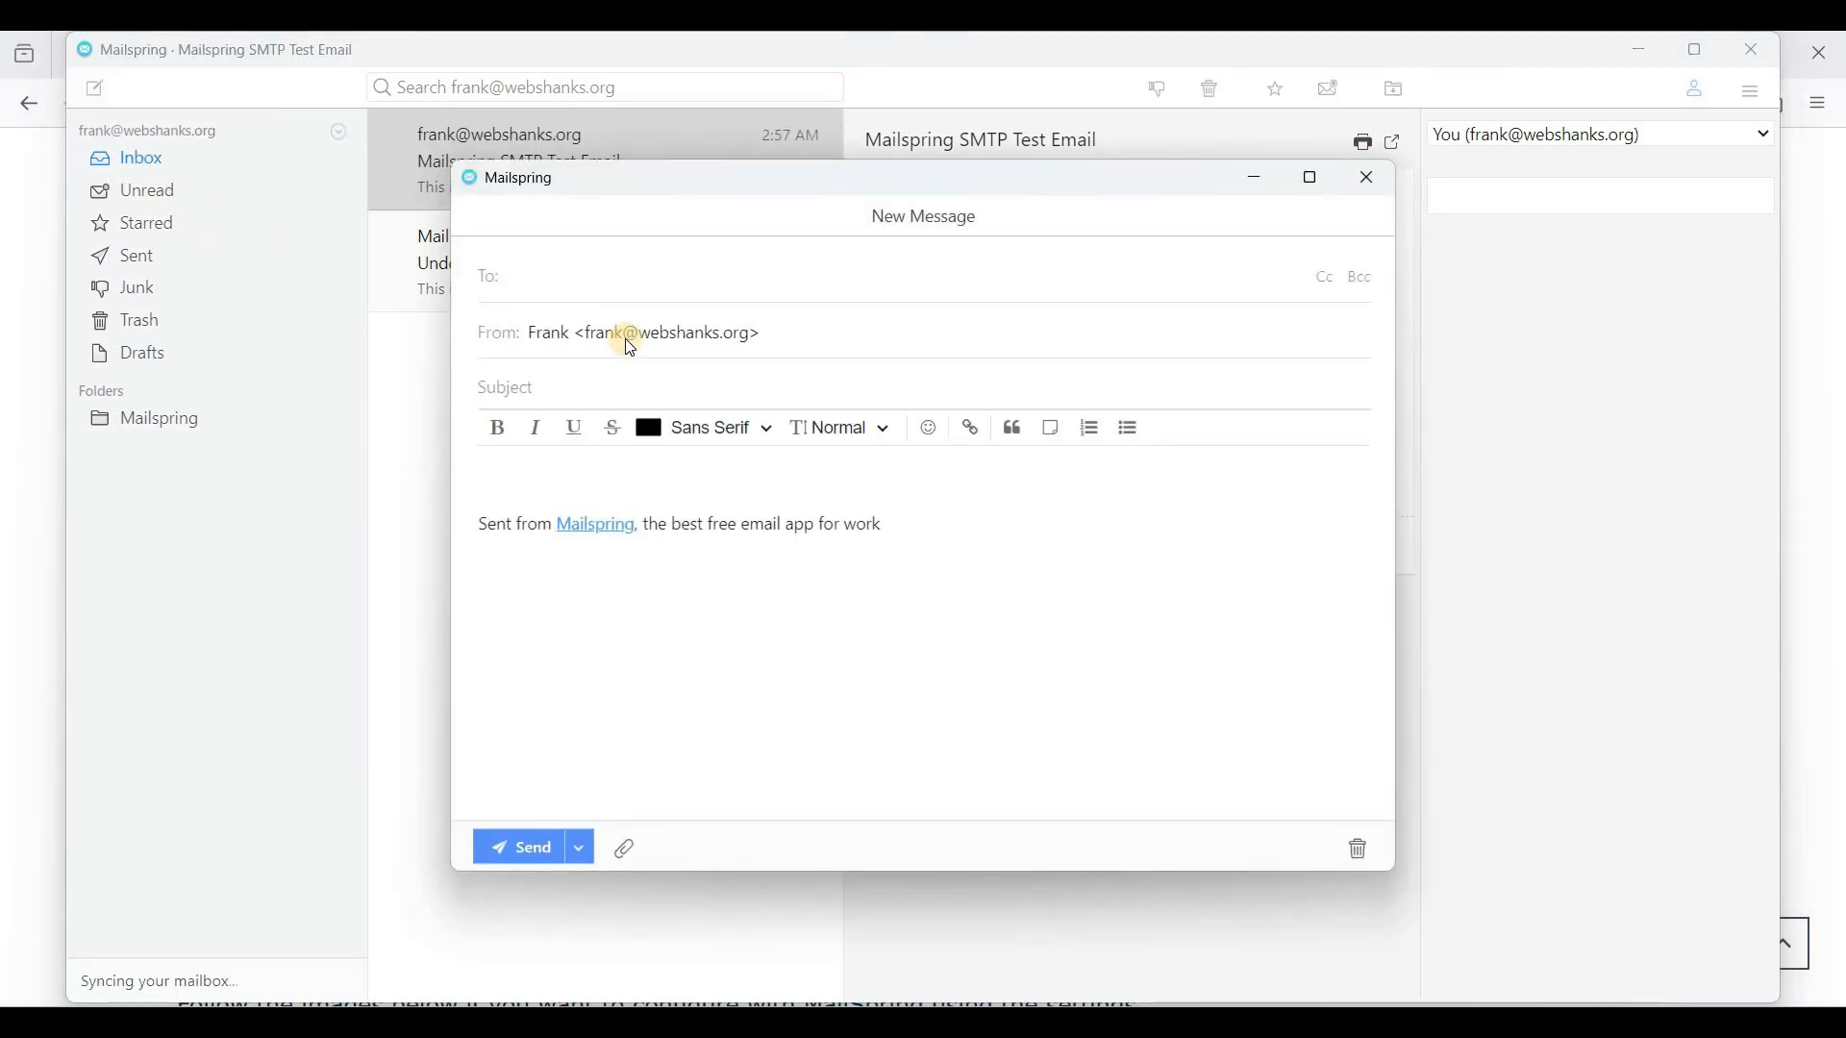
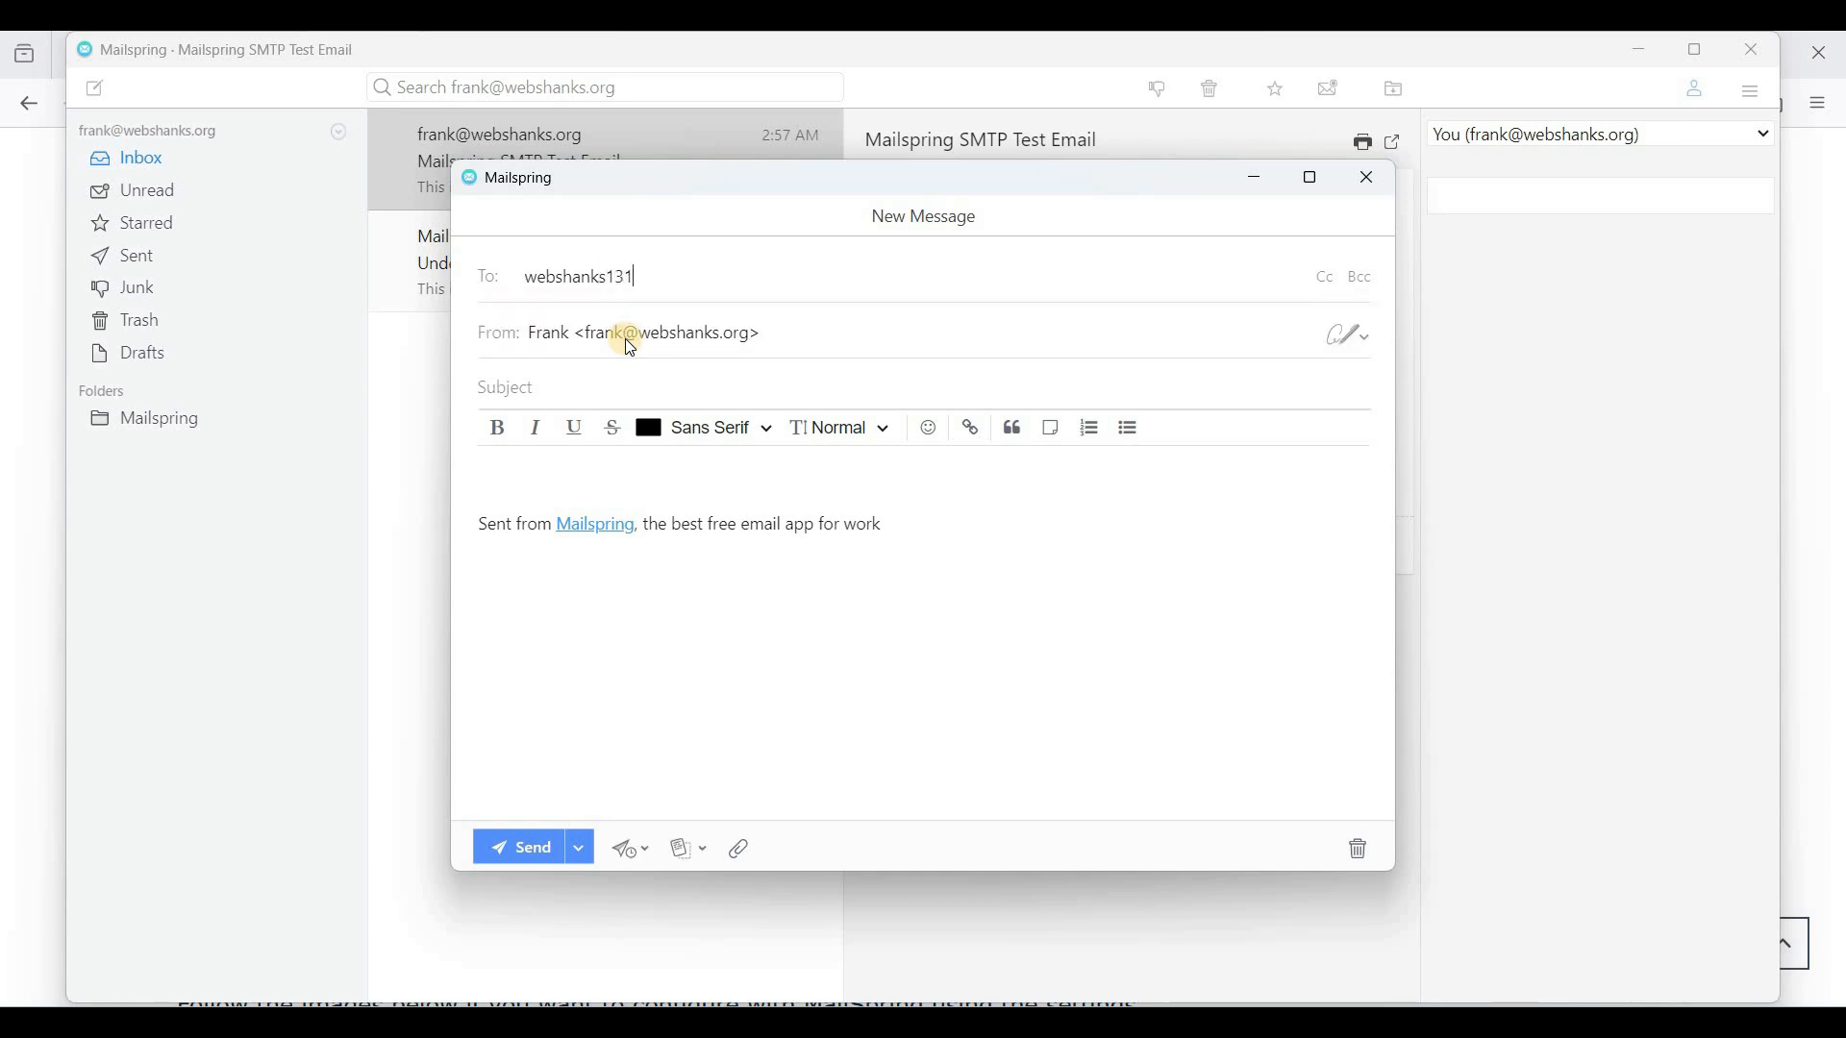
click(561, 388)
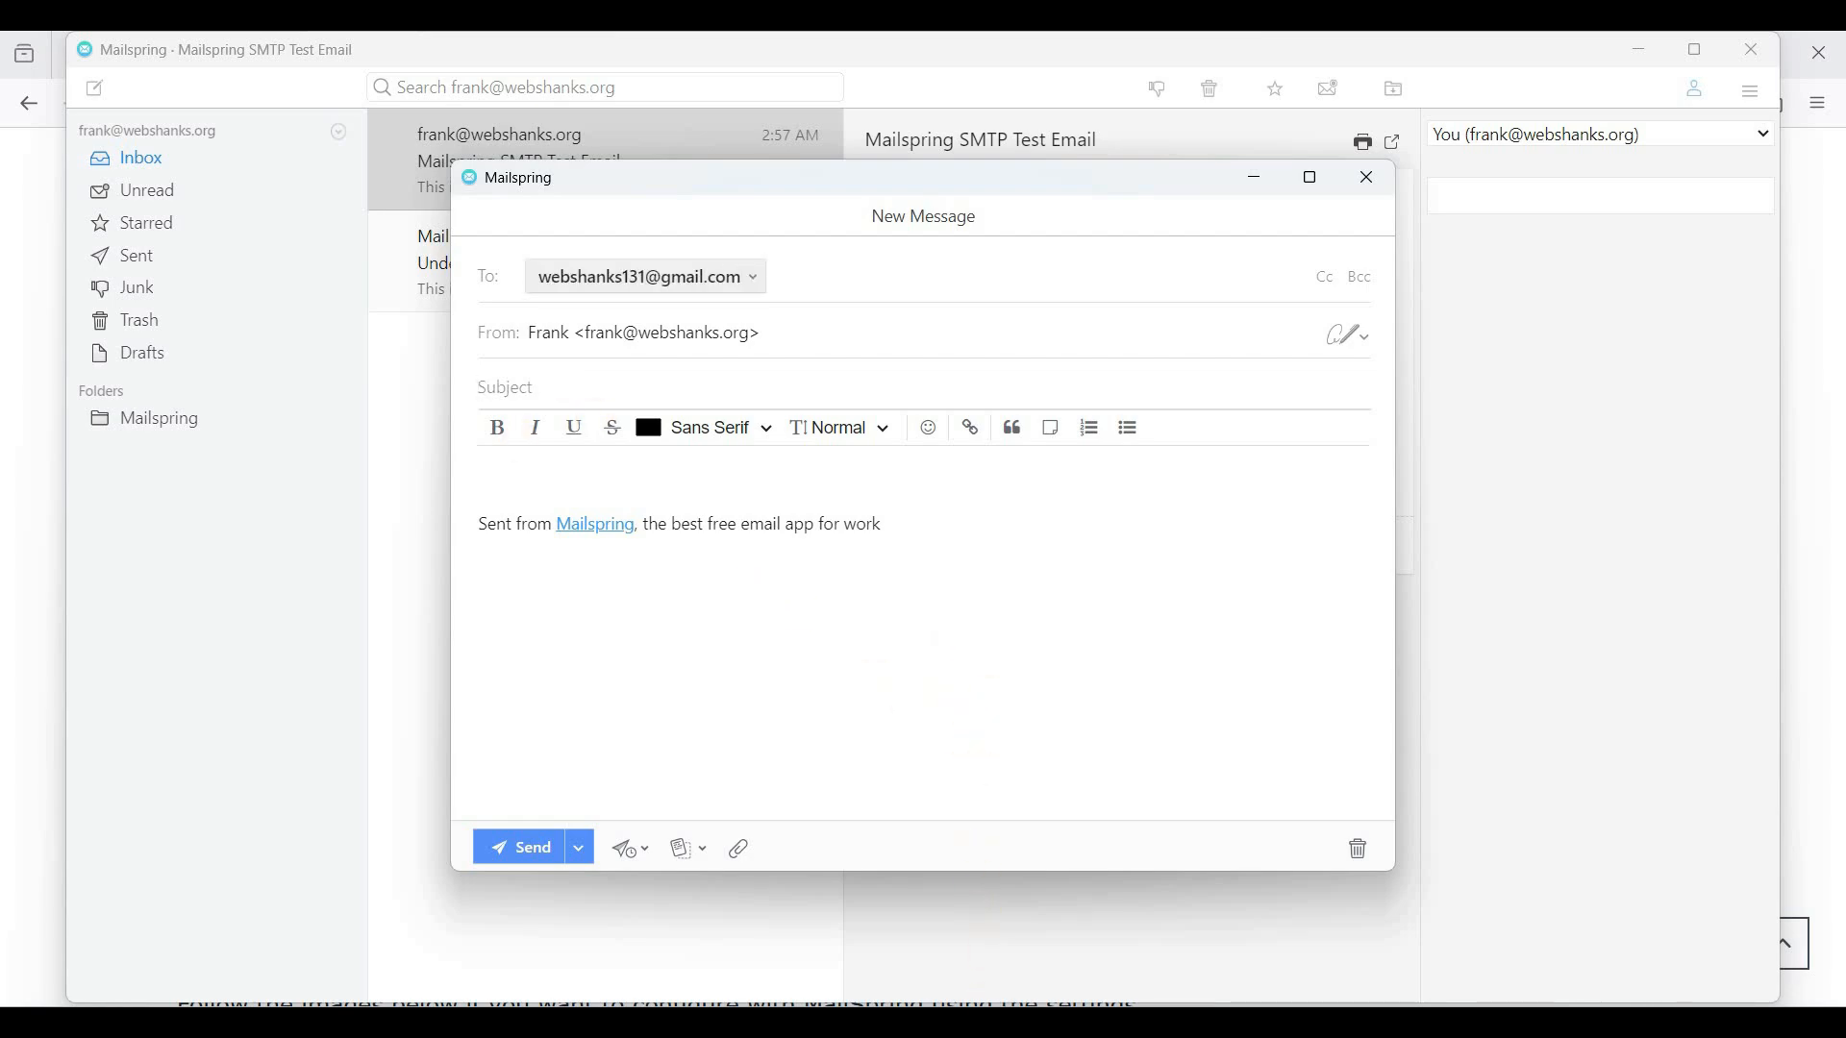
key(alt+Tab)
click(1216, 56)
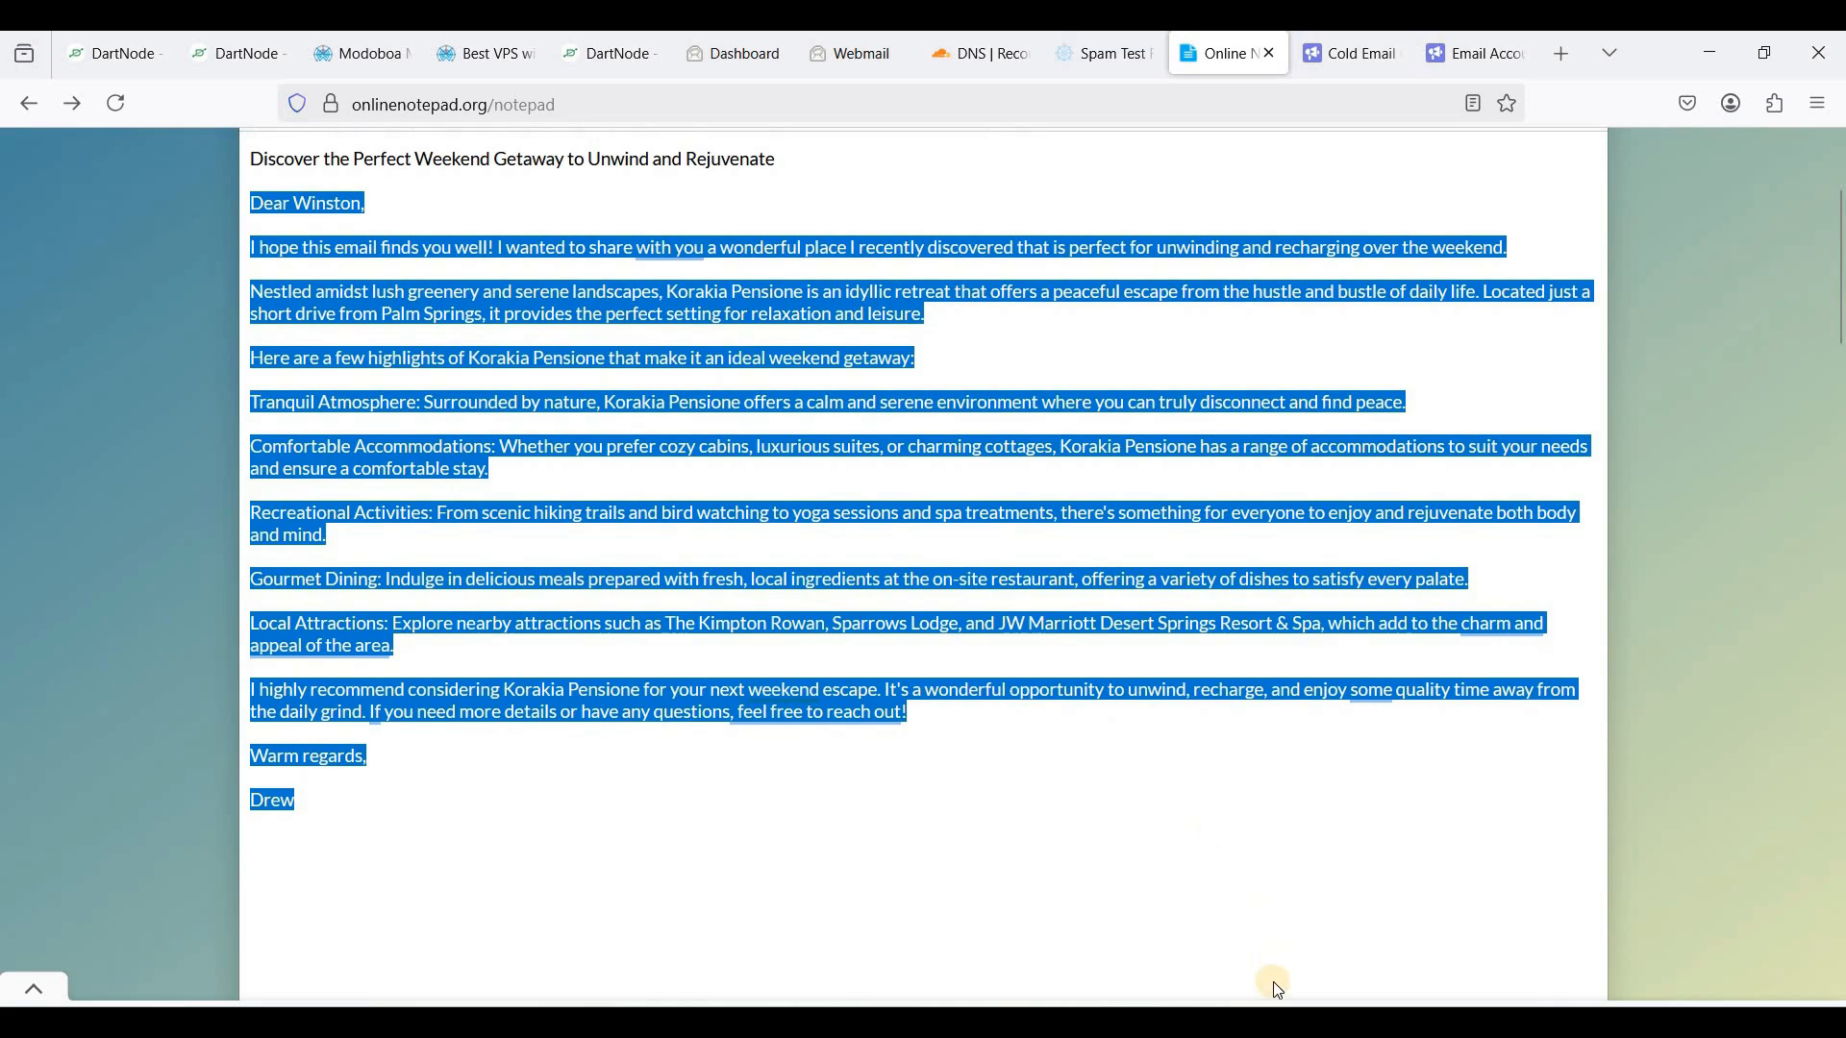
click(1278, 1023)
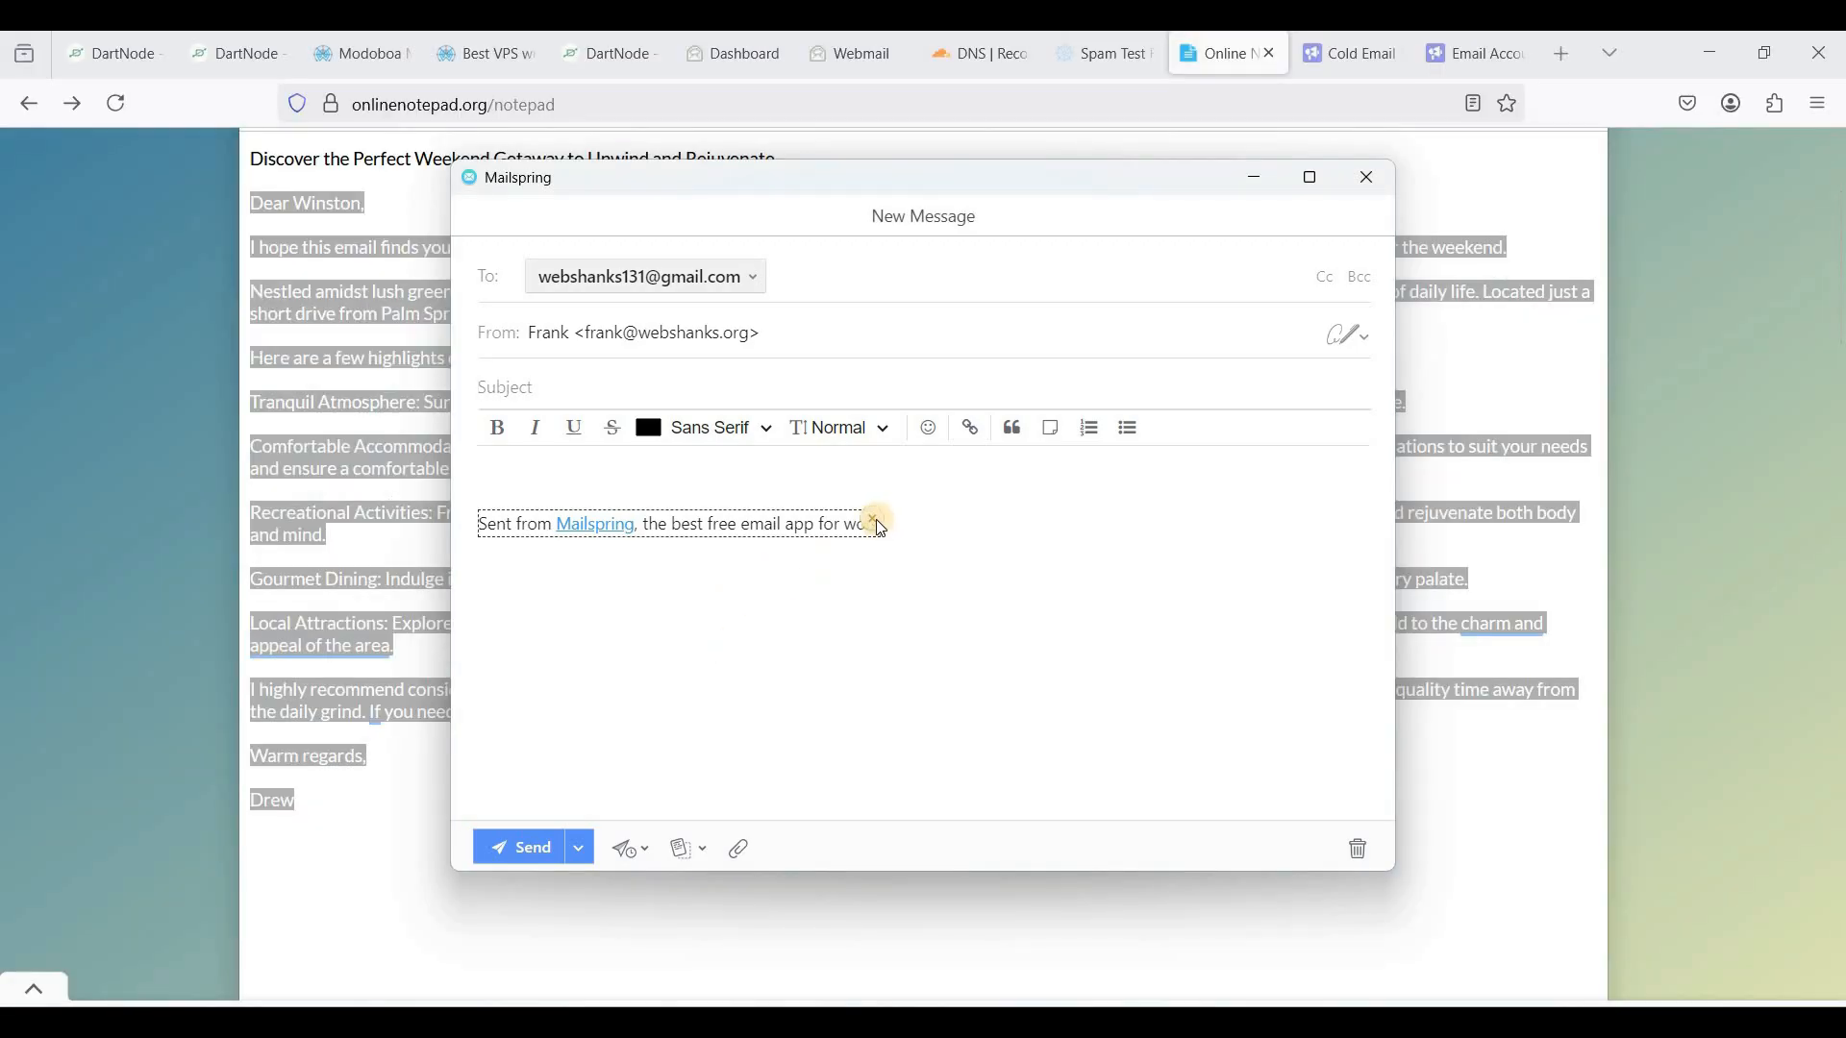
triple_click(858, 524)
key(BackSpace)
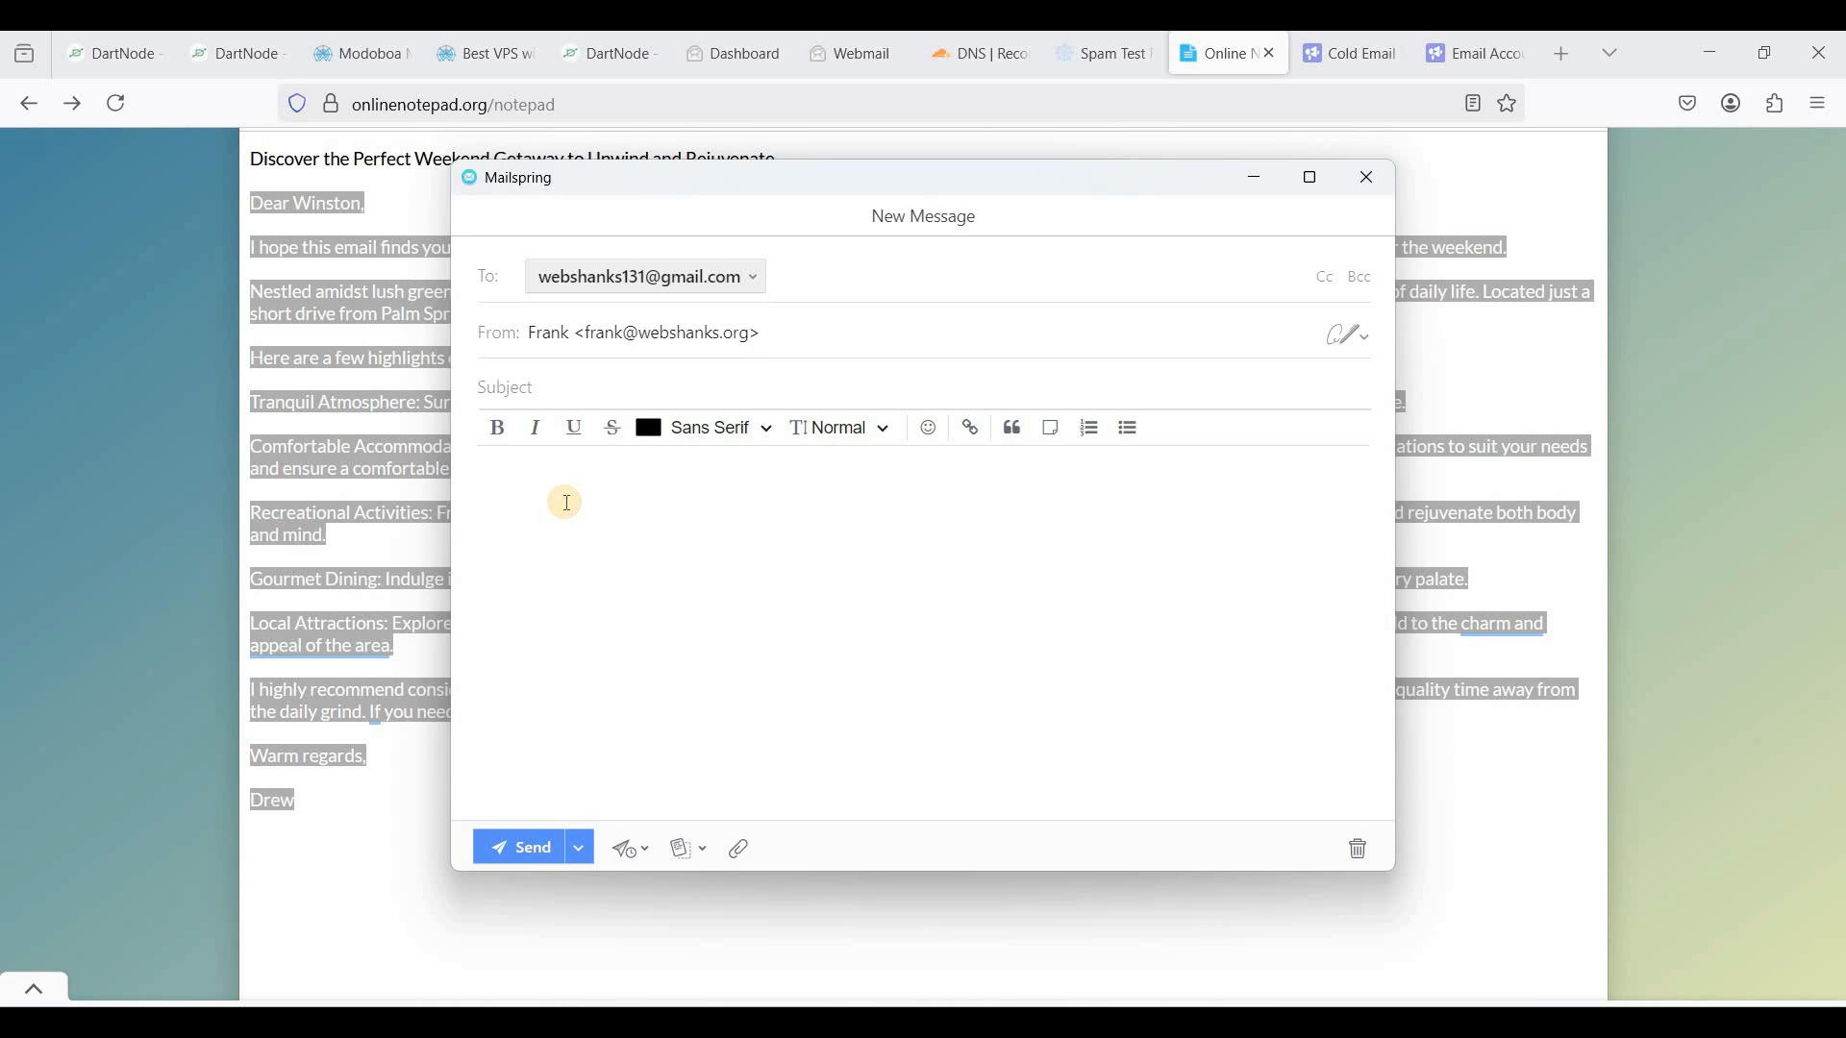
key(ctrl+v)
scroll(651, 539, up, 10)
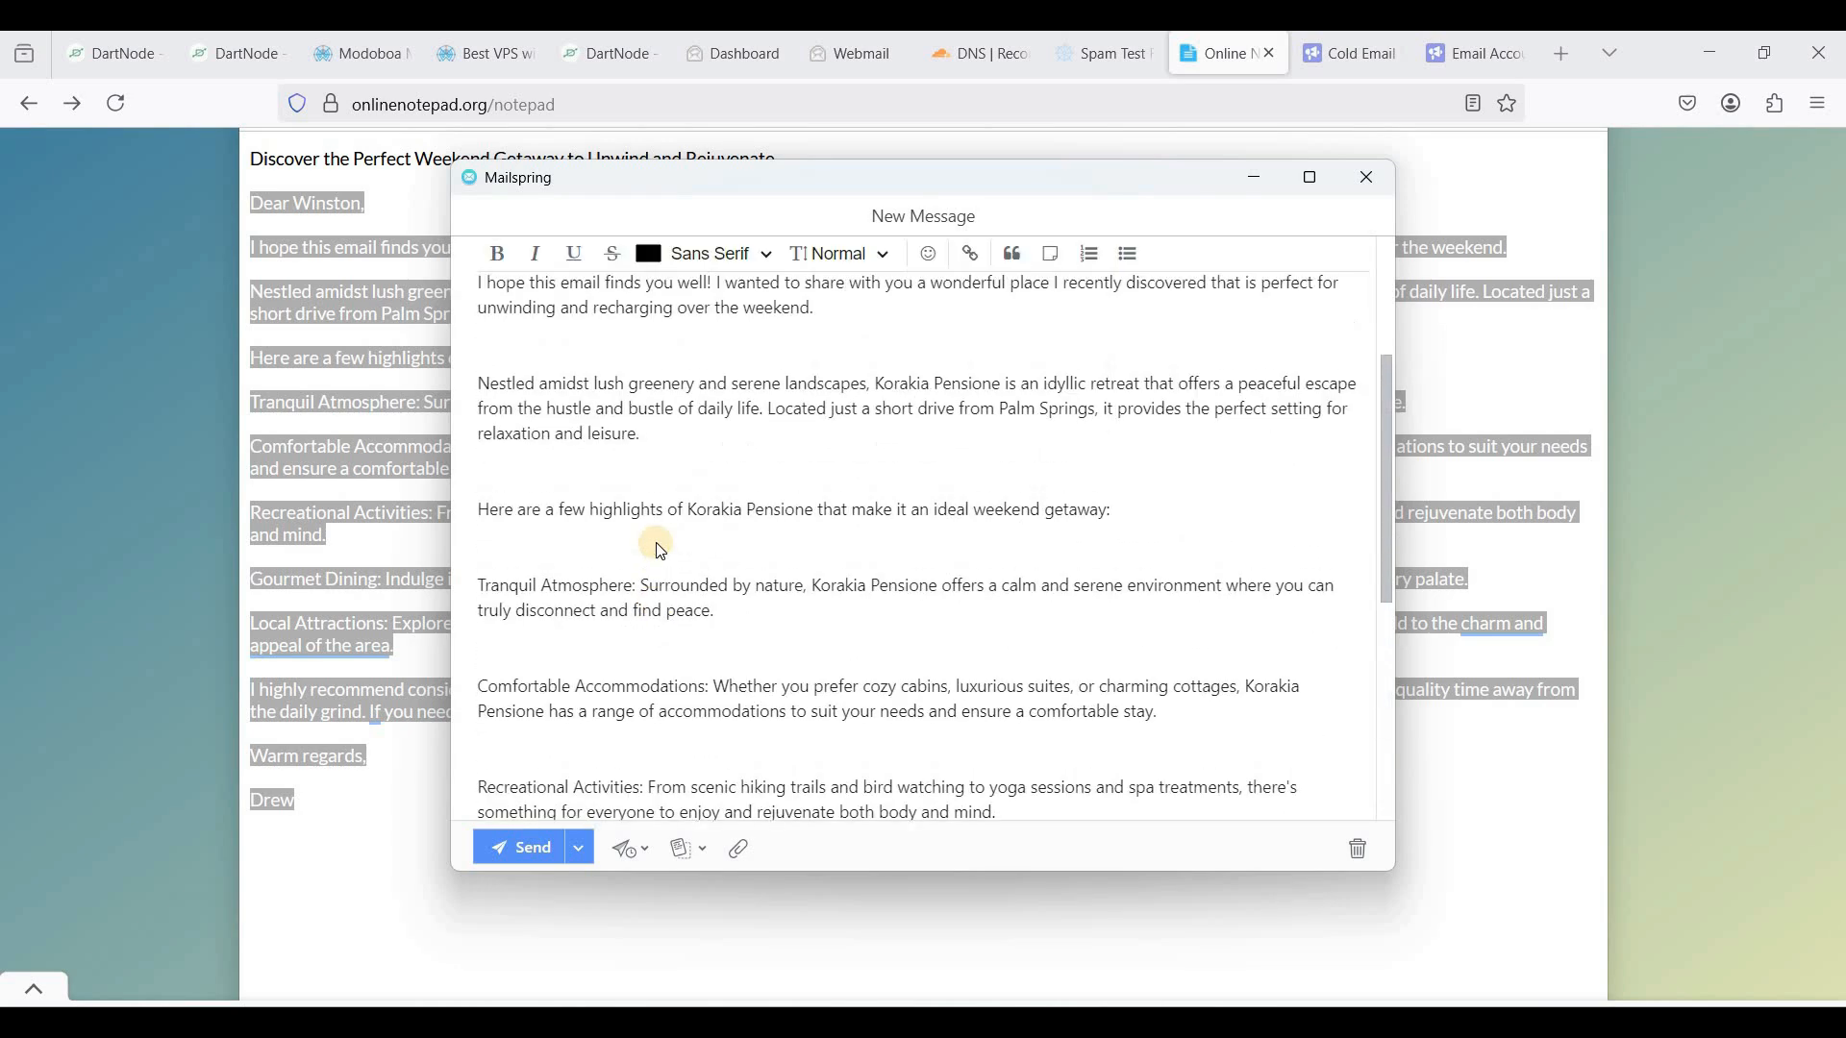
- Use 'Discover the Perfect Weekend Getaway to Unwind and Rejuvenate' from the notepad as the subject
click(380, 485)
click(775, 416)
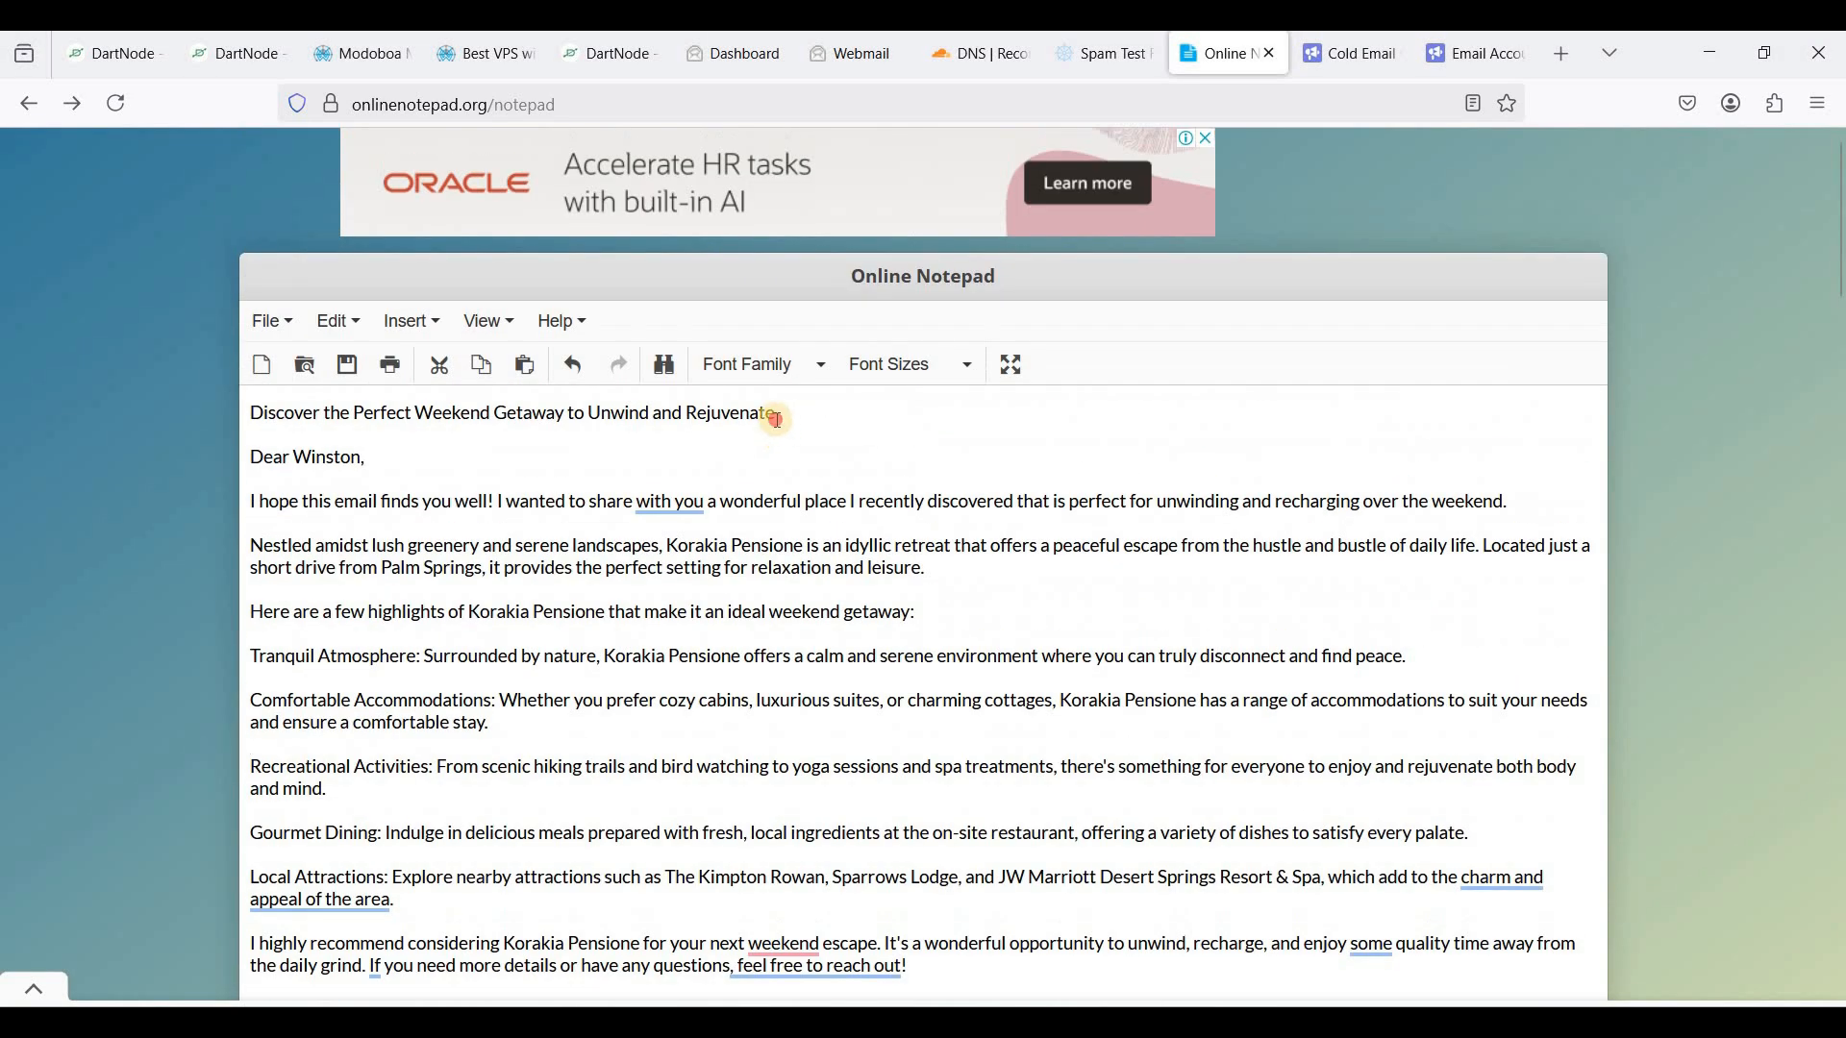
shift+click(252, 414)
key(ctrl+c)
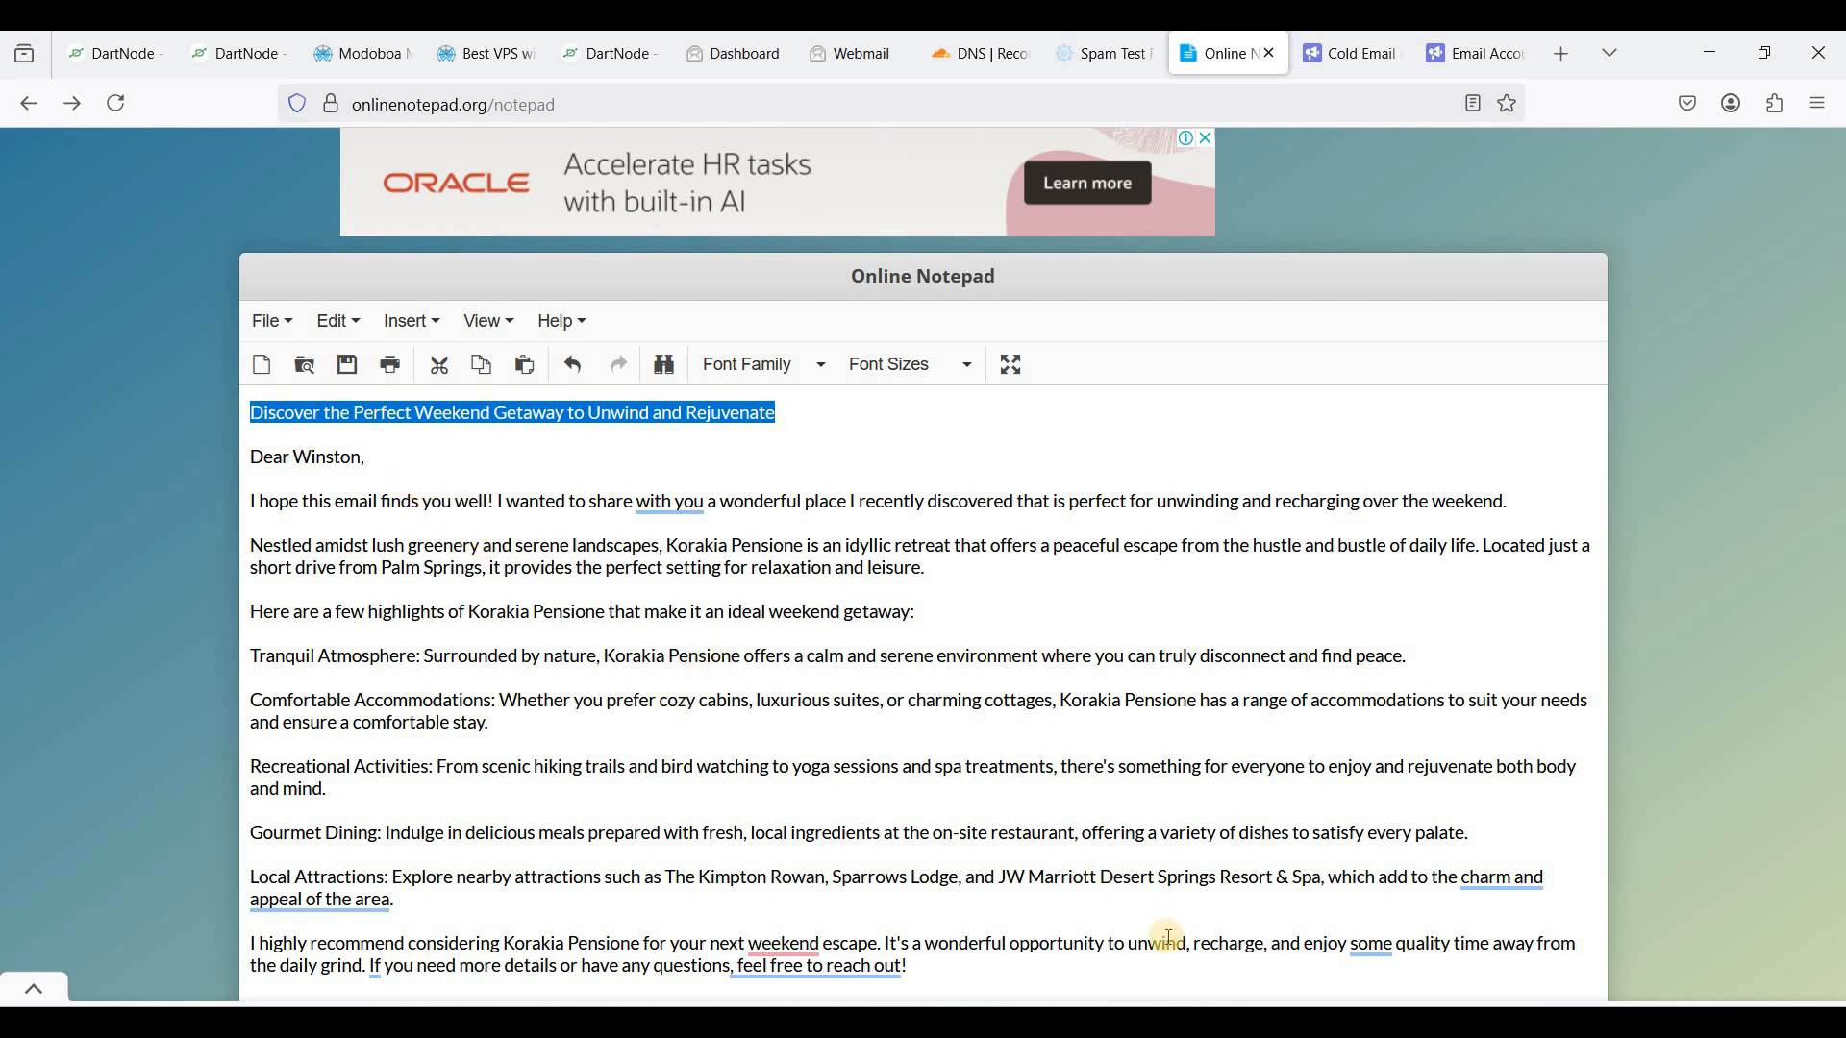
click(1275, 1023)
click(1353, 893)
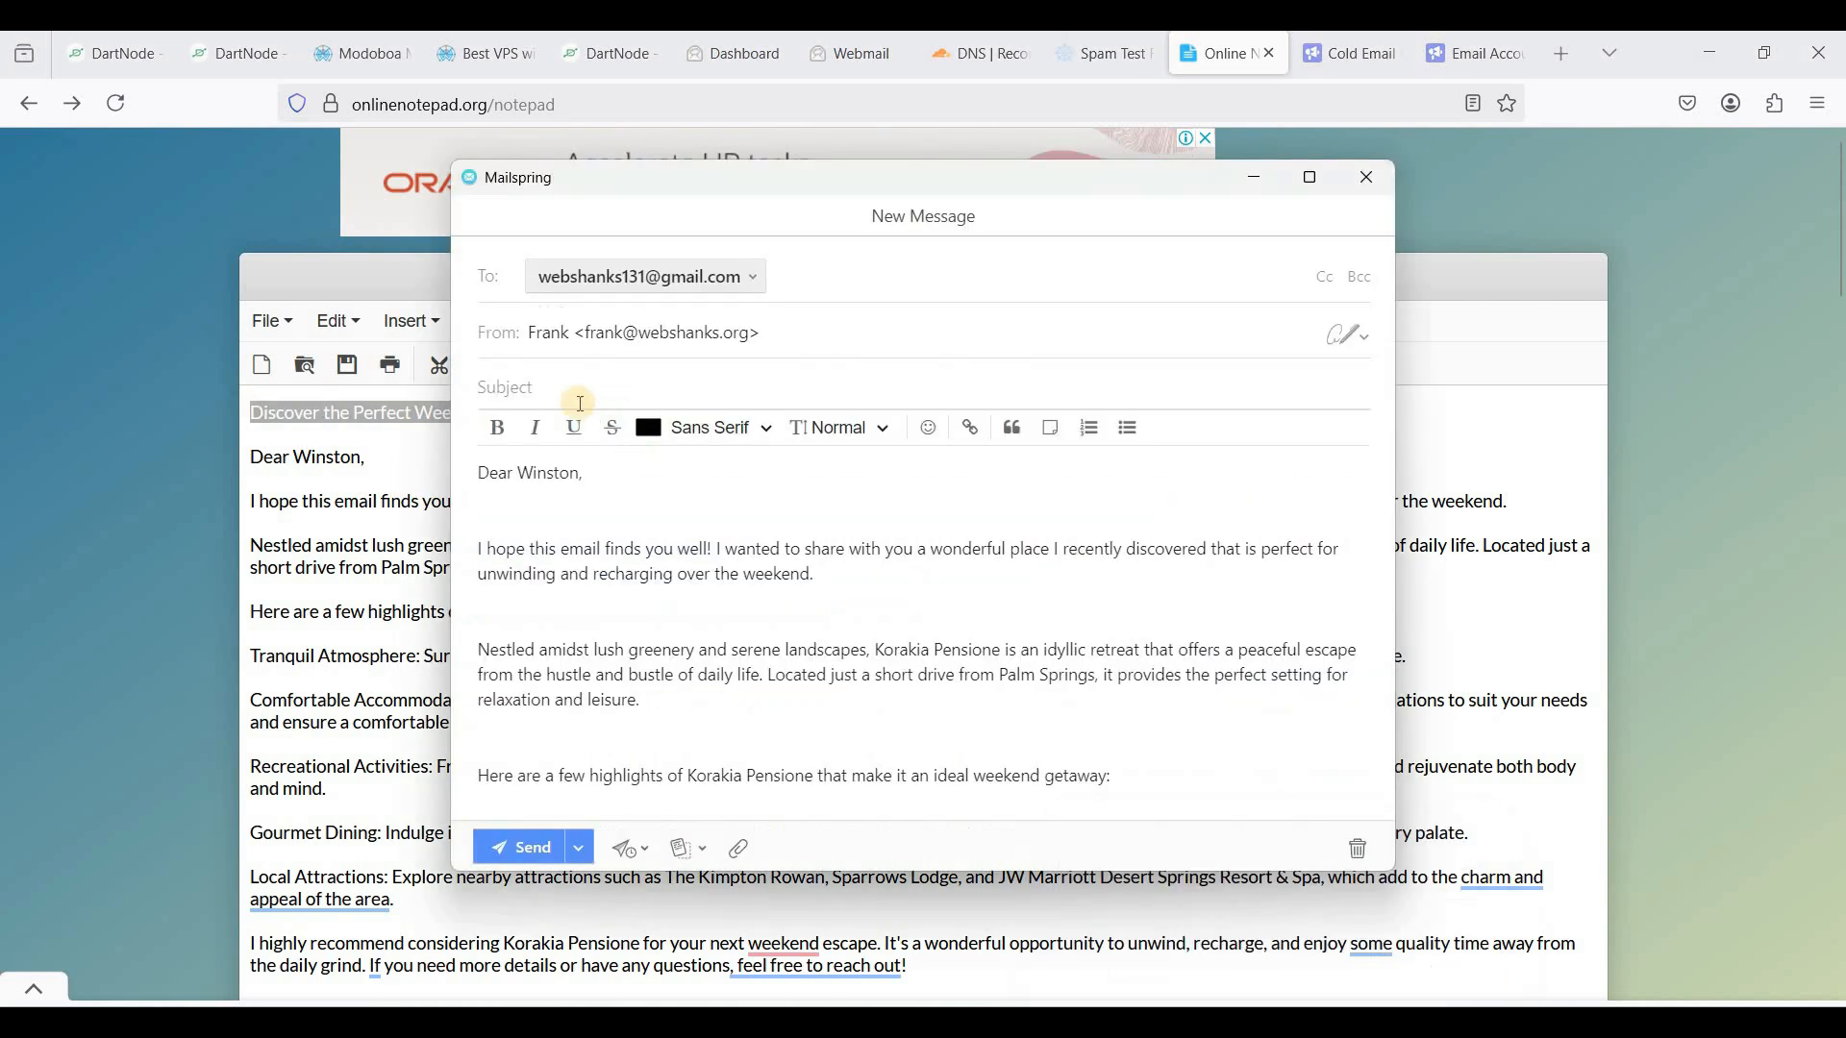
click(559, 388)
key(ctrl+v)
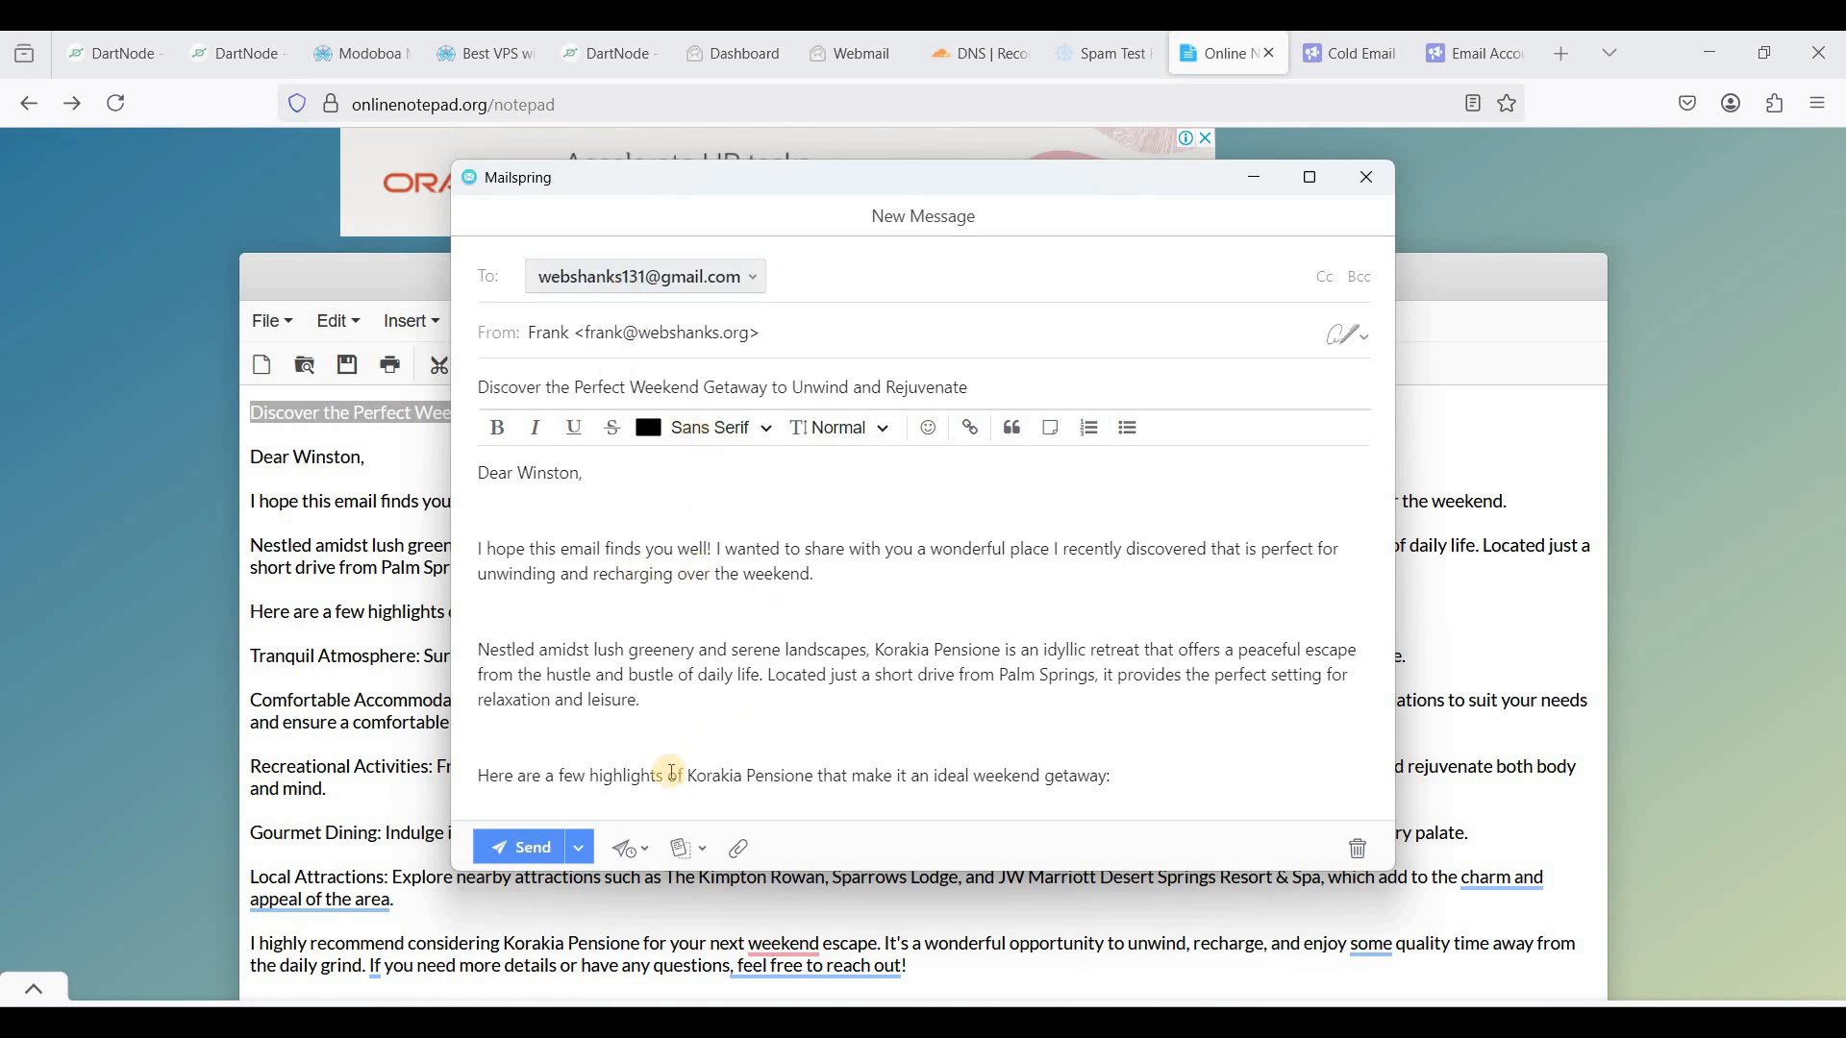
- Replace the signature name at the bottom and send the email
scroll(615, 767, down, 5)
scroll(601, 759, down, 3)
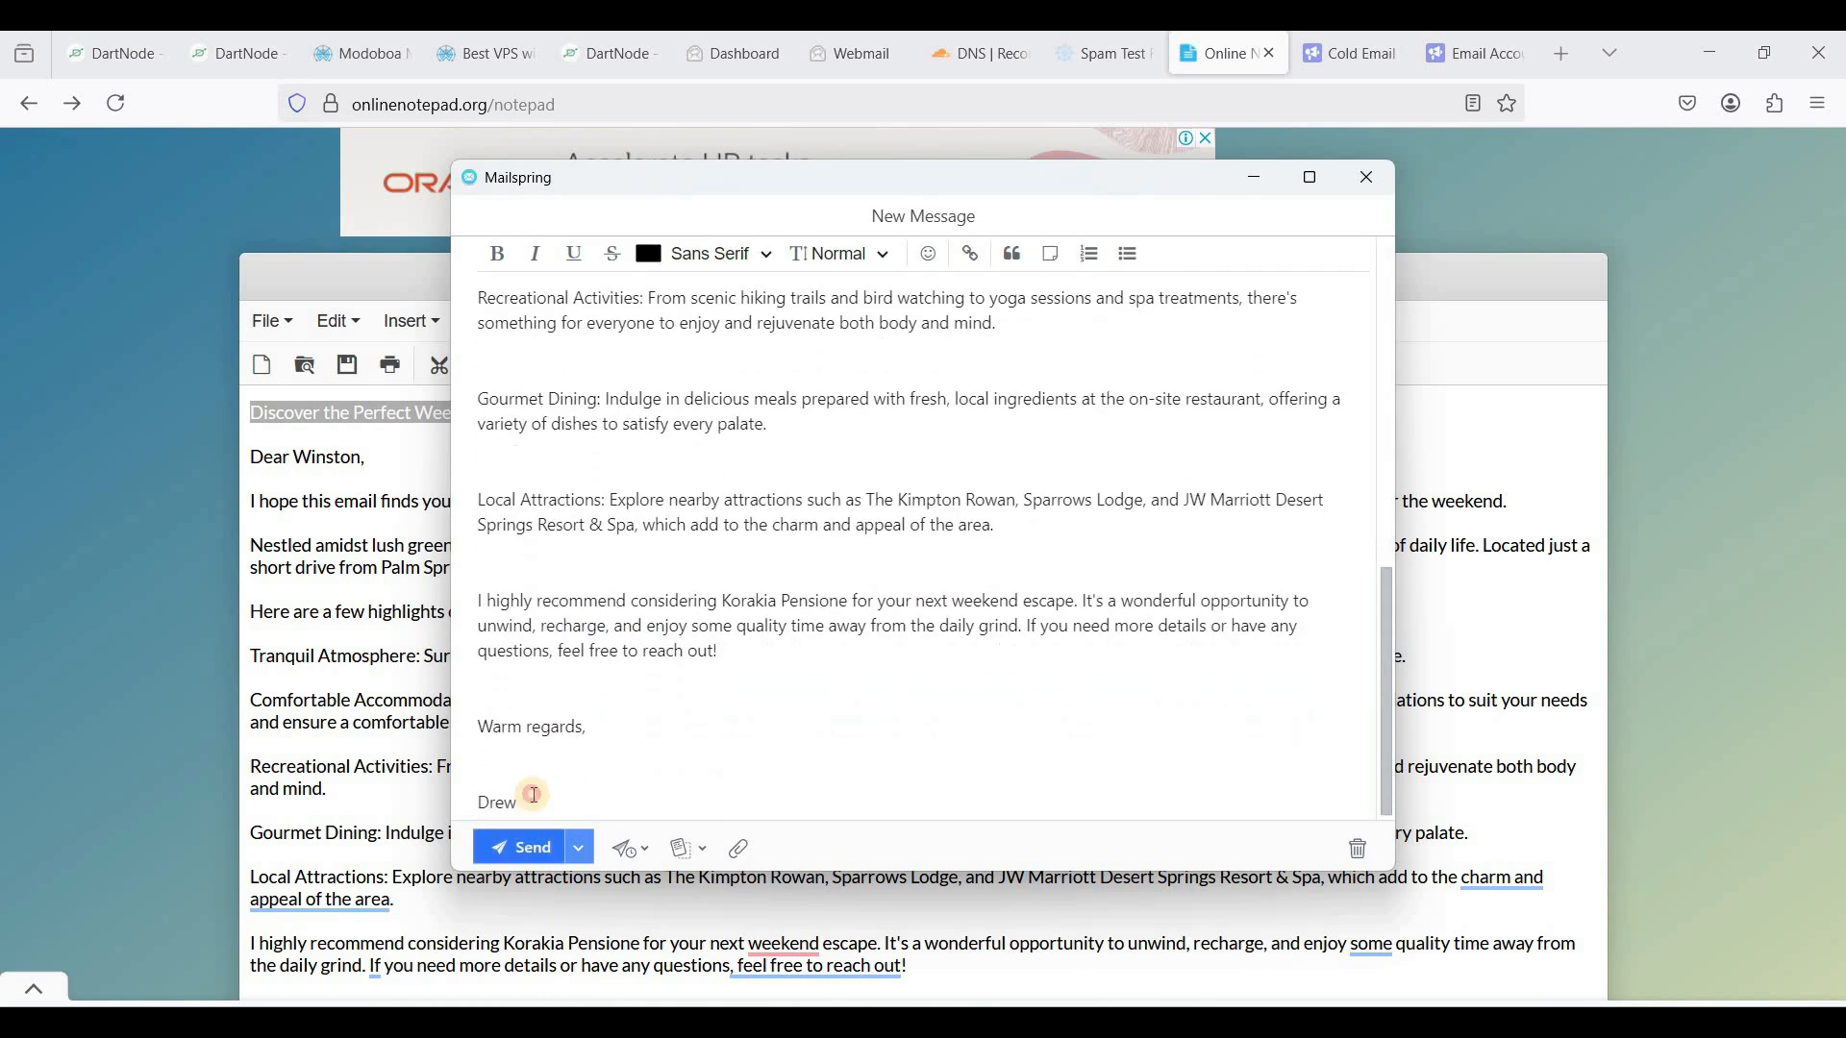
double_click(482, 794)
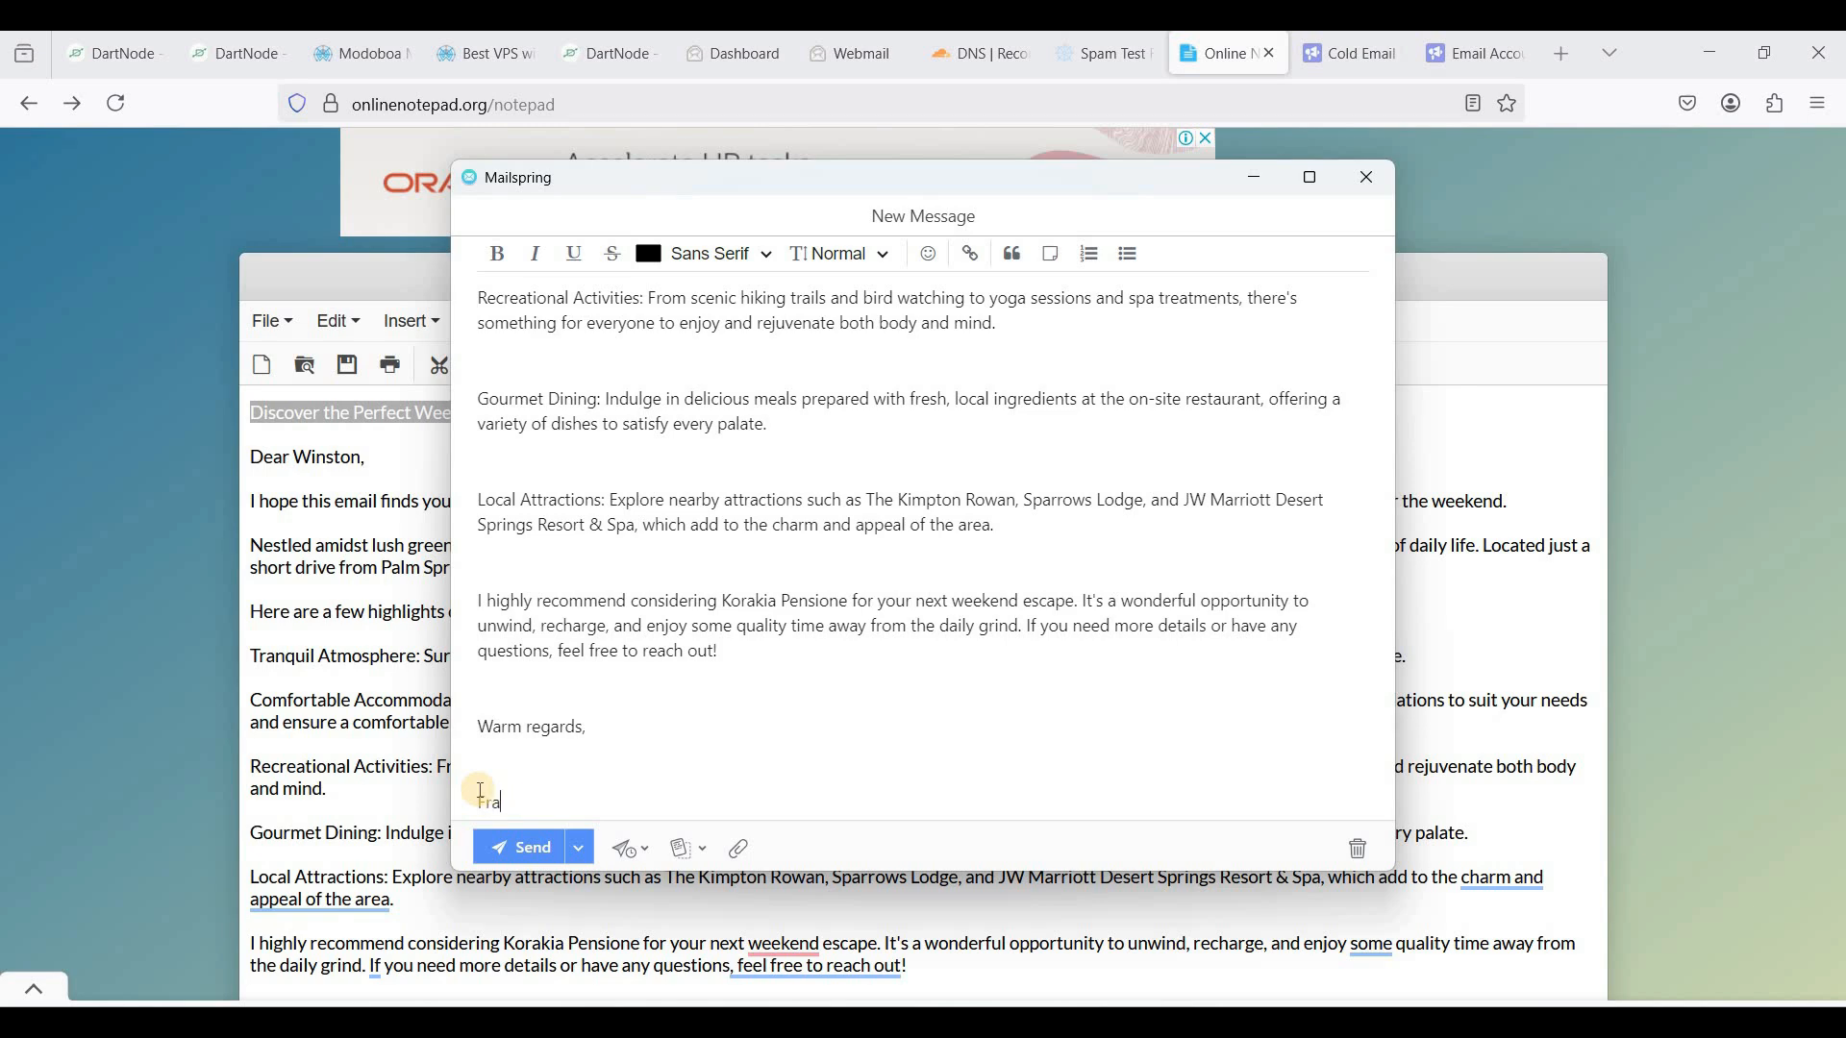
click(519, 846)
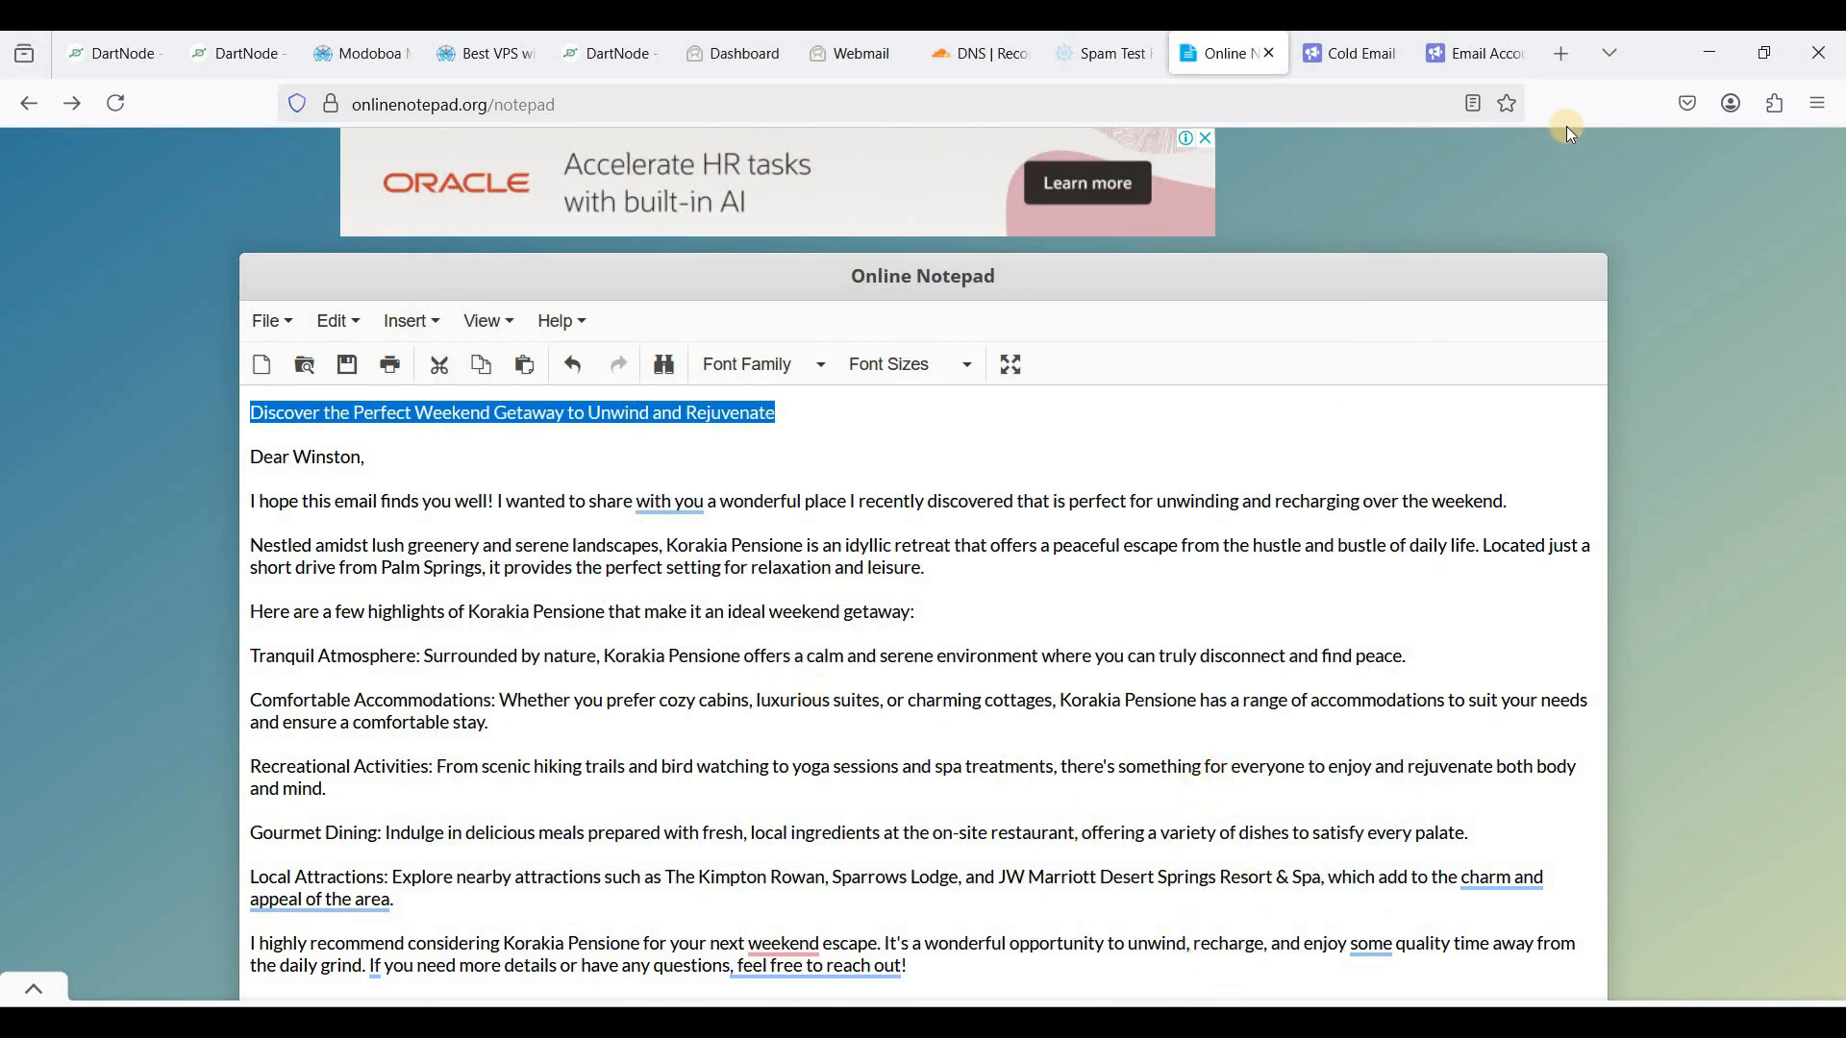
- In a new tab, open the received weekend-getaway email in the Gmail inbox
click(1568, 56)
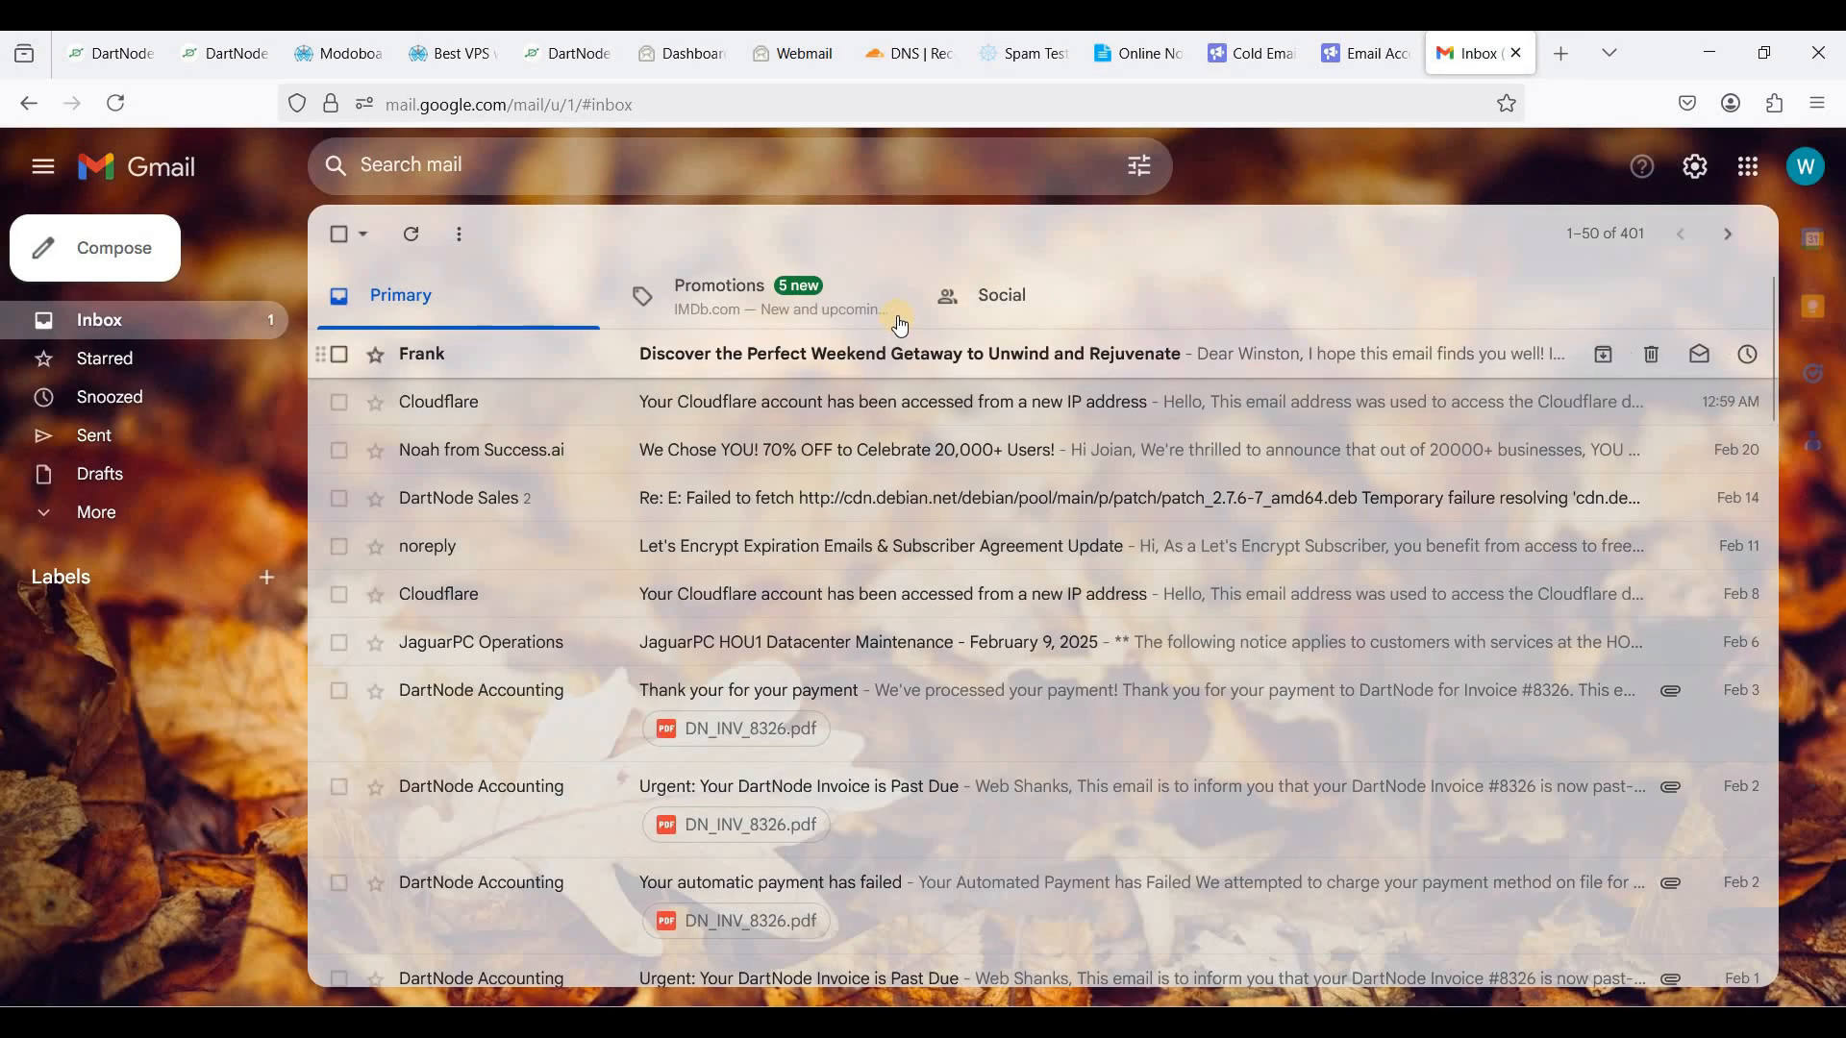
click(899, 377)
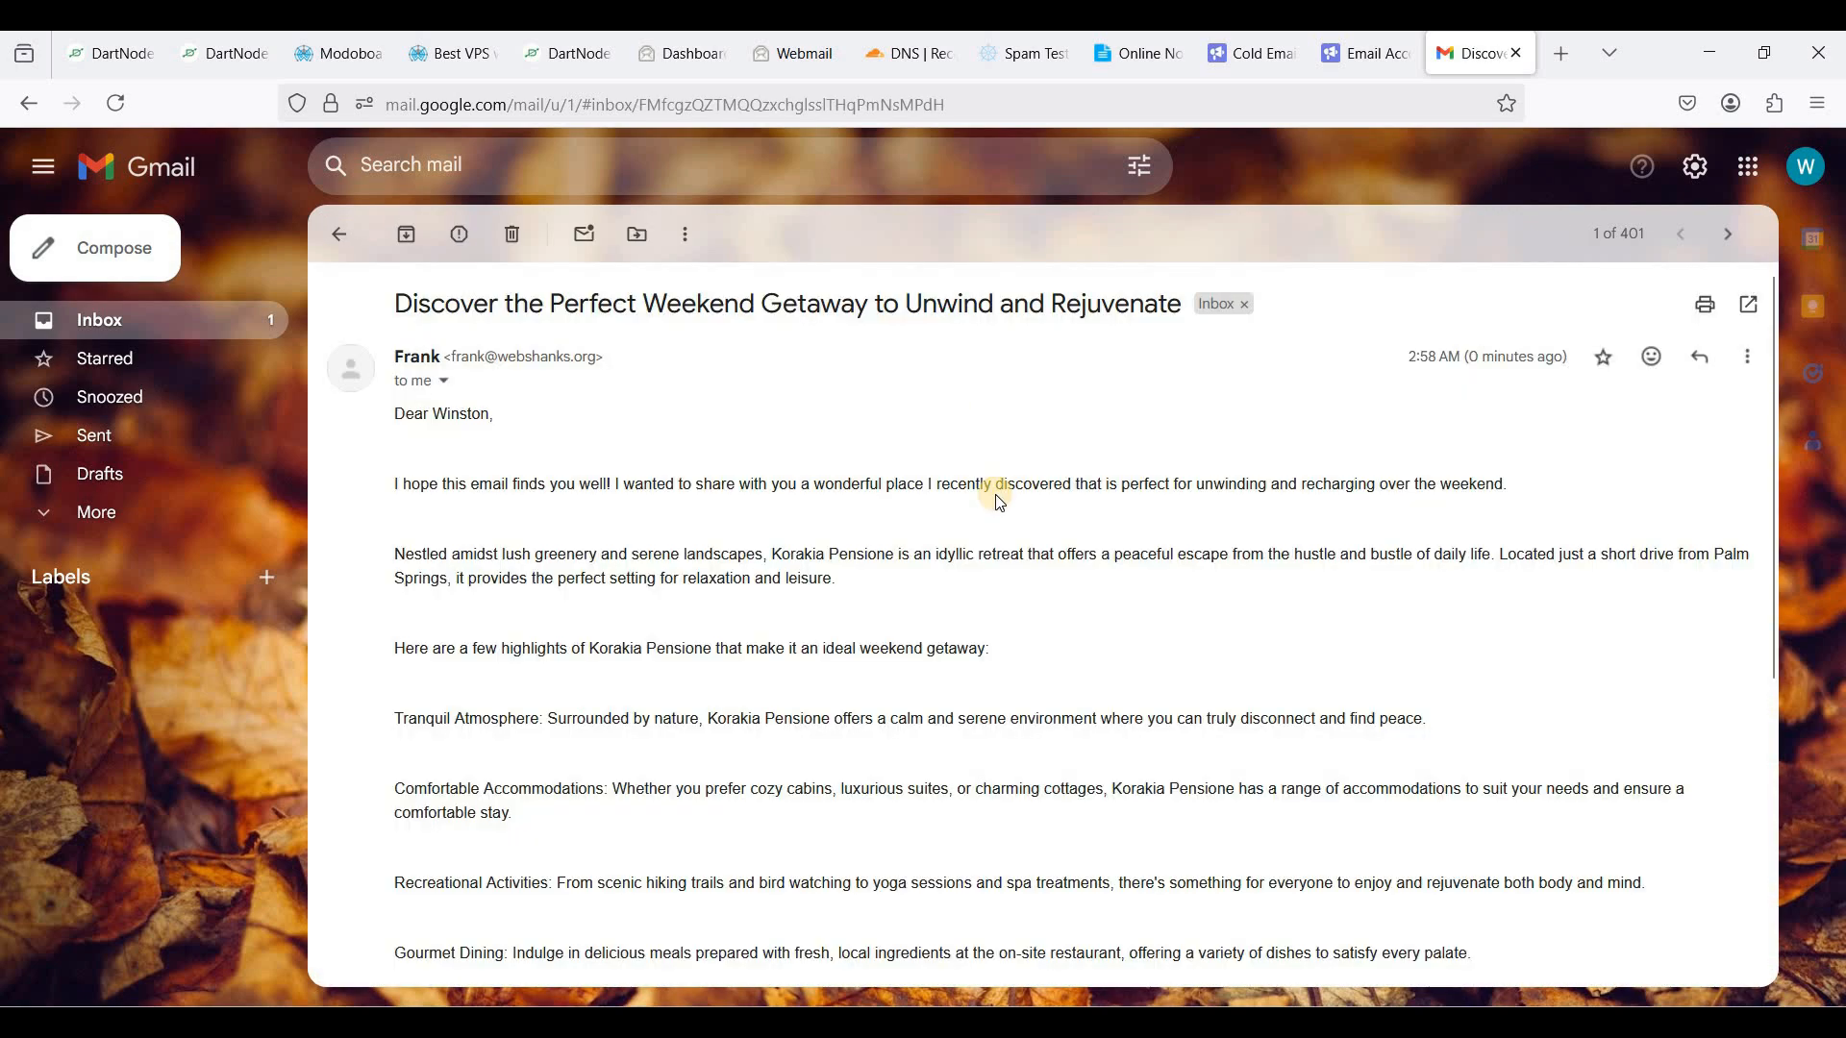
scroll(999, 504, down, 2)
scroll(865, 471, up, 2)
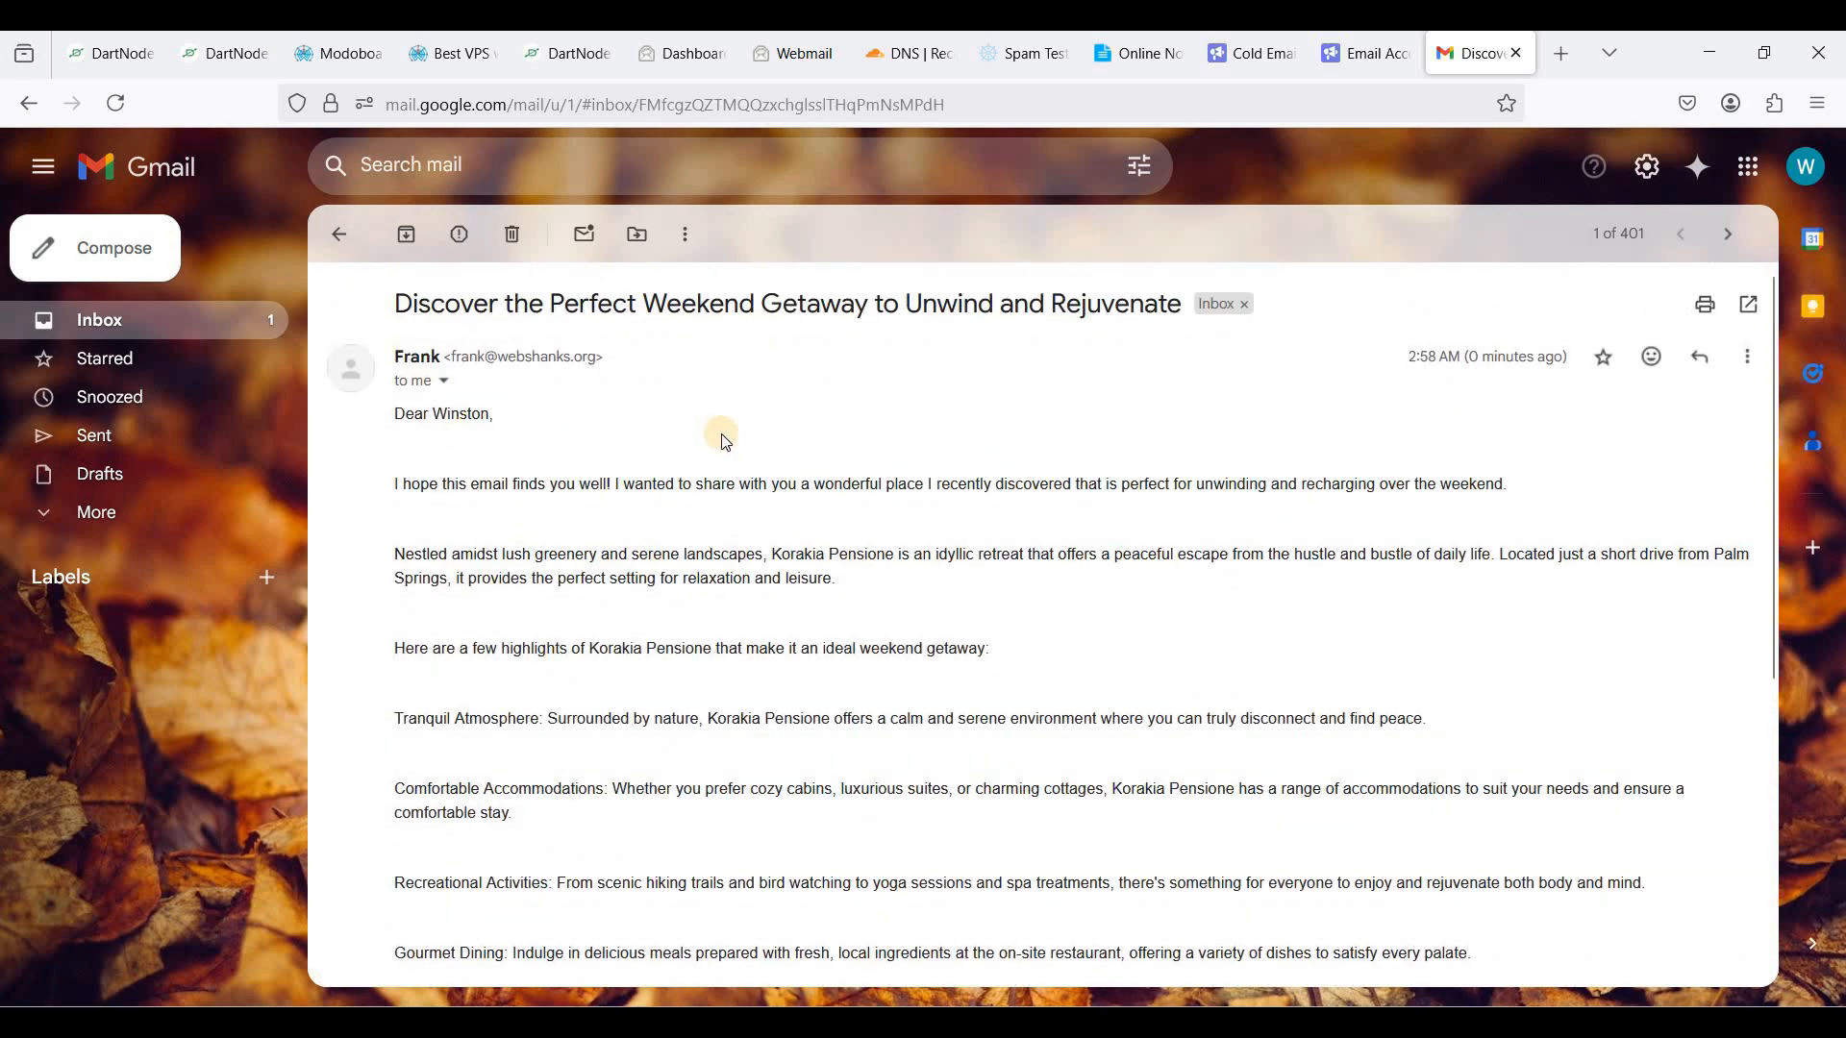
scroll(726, 442, down, 5)
scroll(726, 432, up, 5)
scroll(712, 485, down, 2)
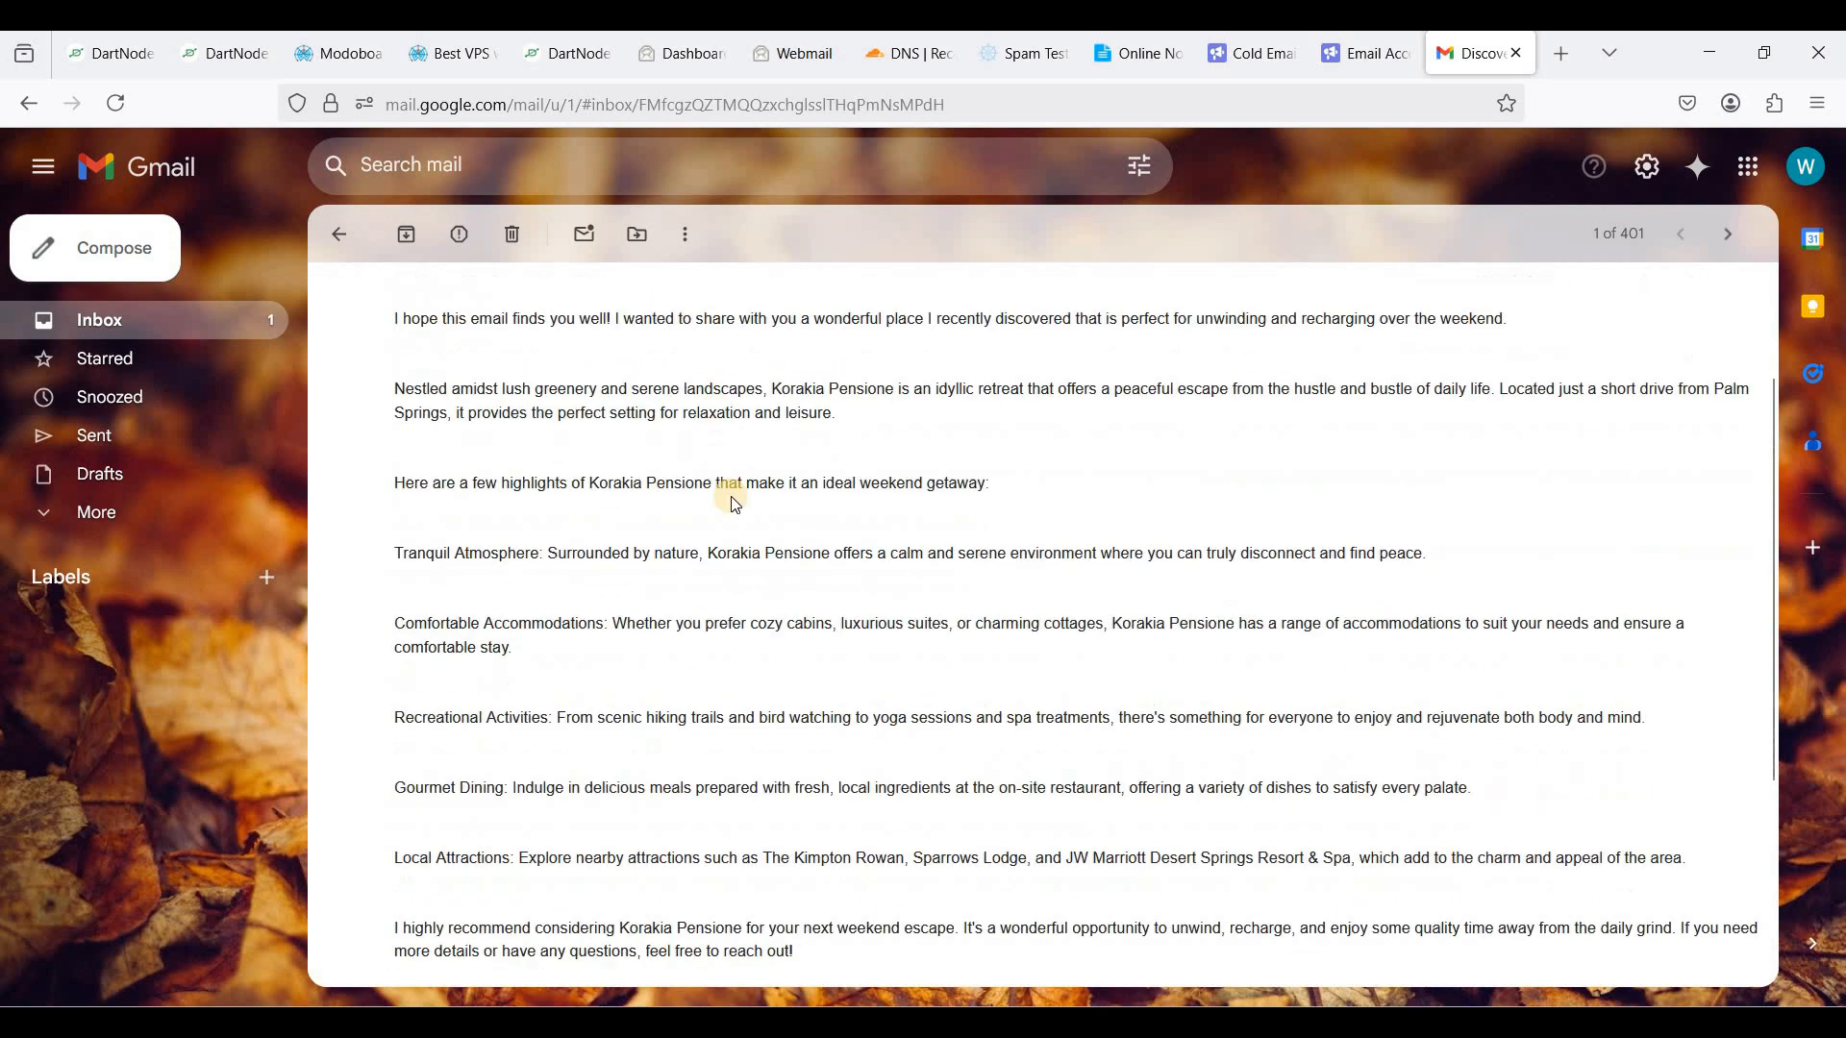
scroll(730, 506, down, 3)
scroll(647, 441, up, 5)
scroll(643, 436, down, 5)
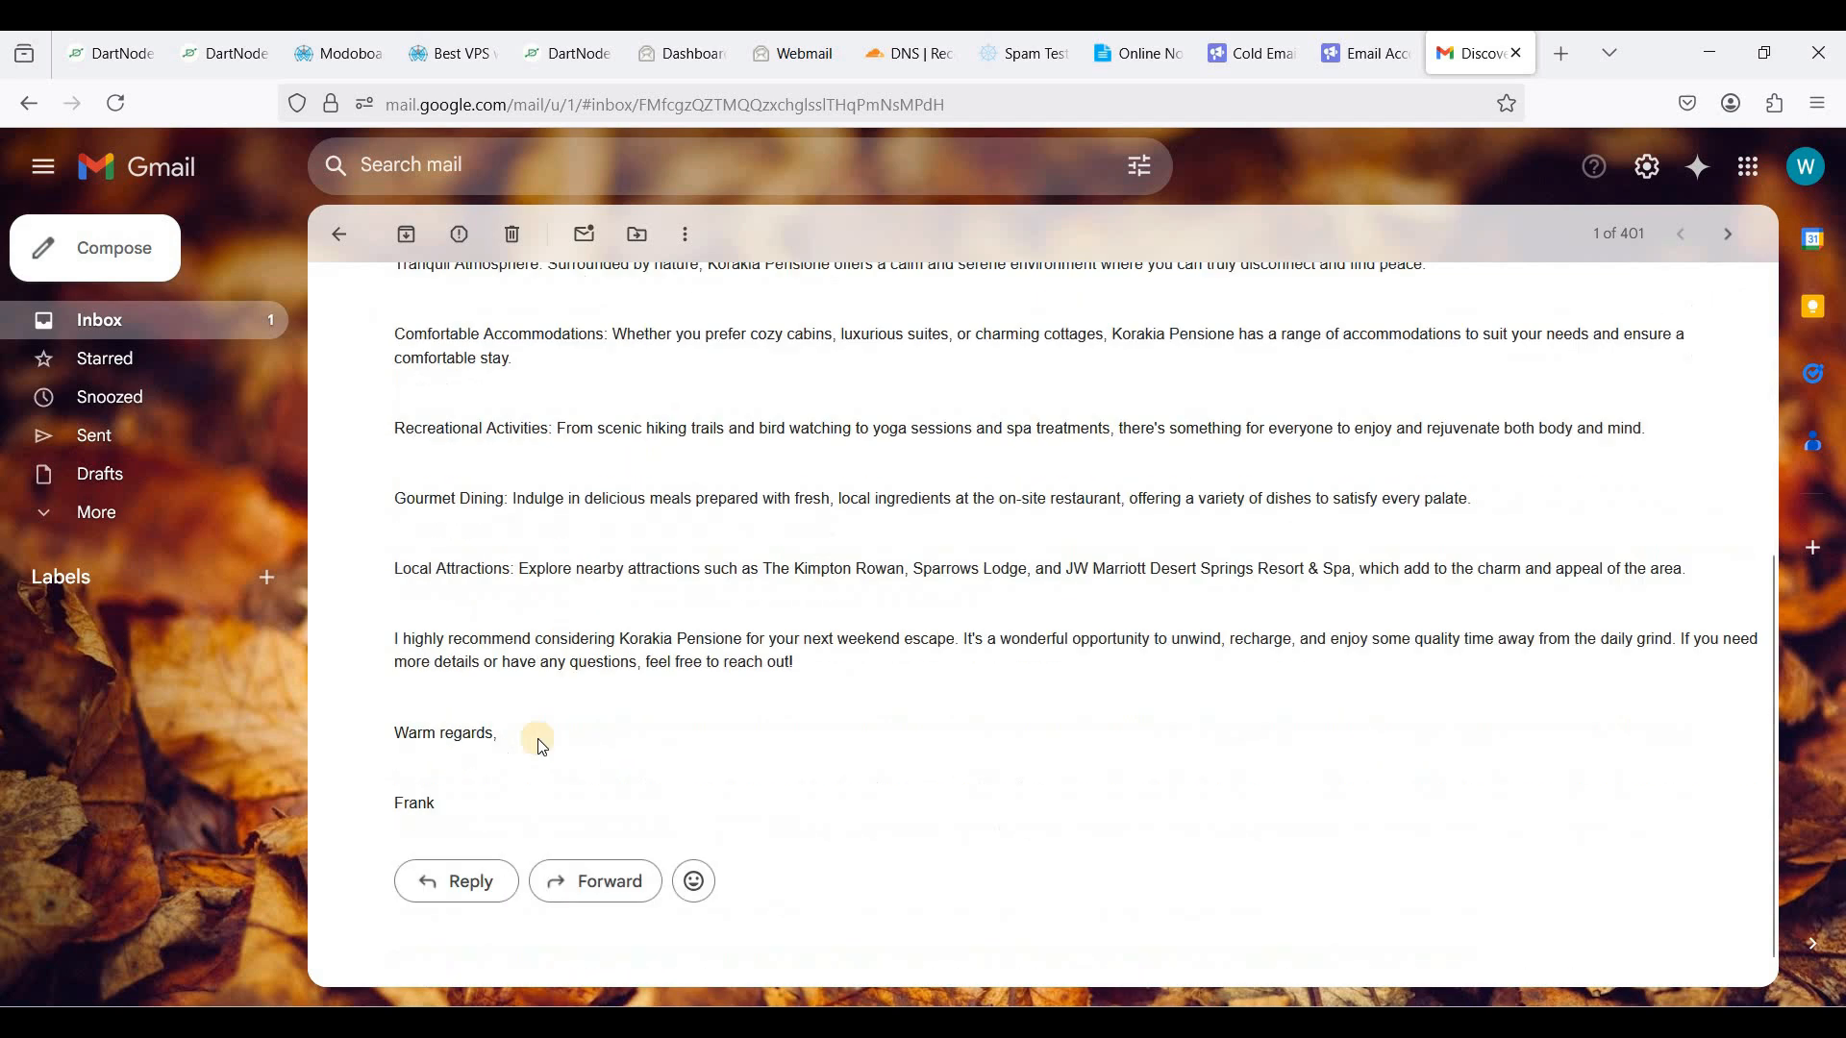
scroll(529, 788, down, 1)
- Reply 'This is great!' to the email from Gmail
click(465, 856)
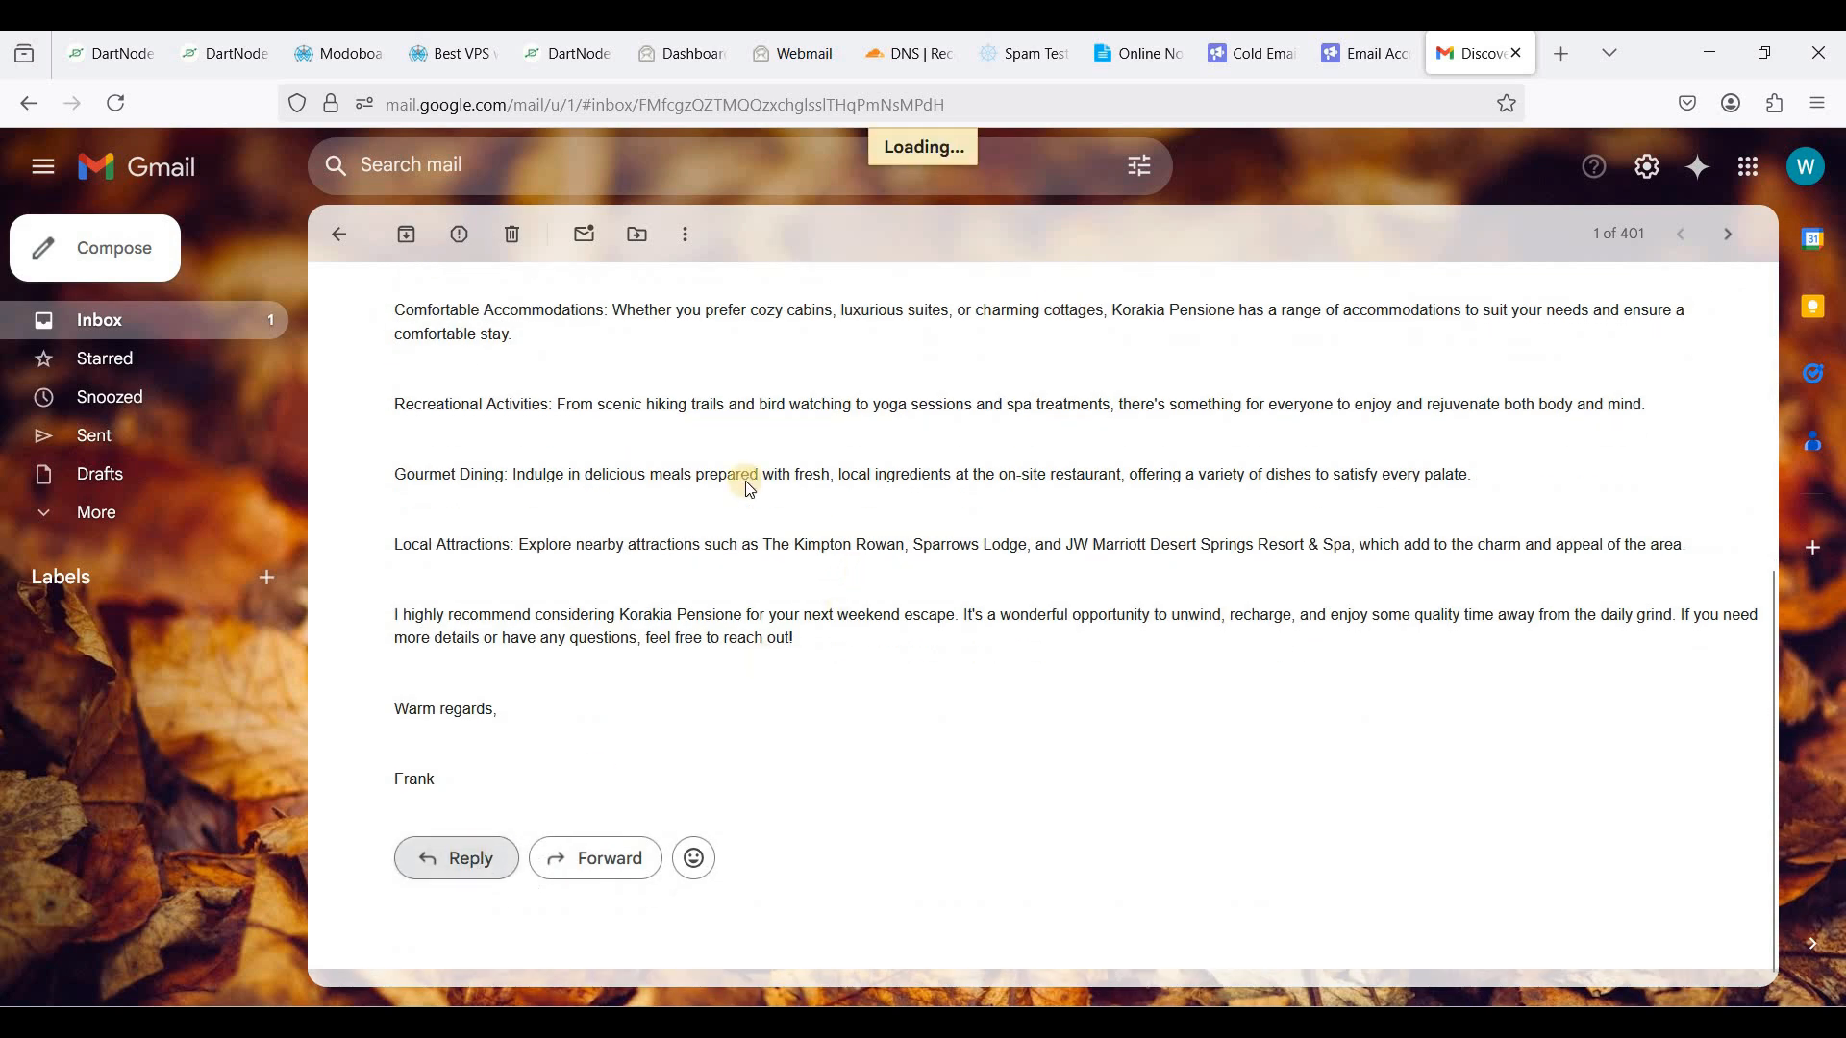
click(551, 789)
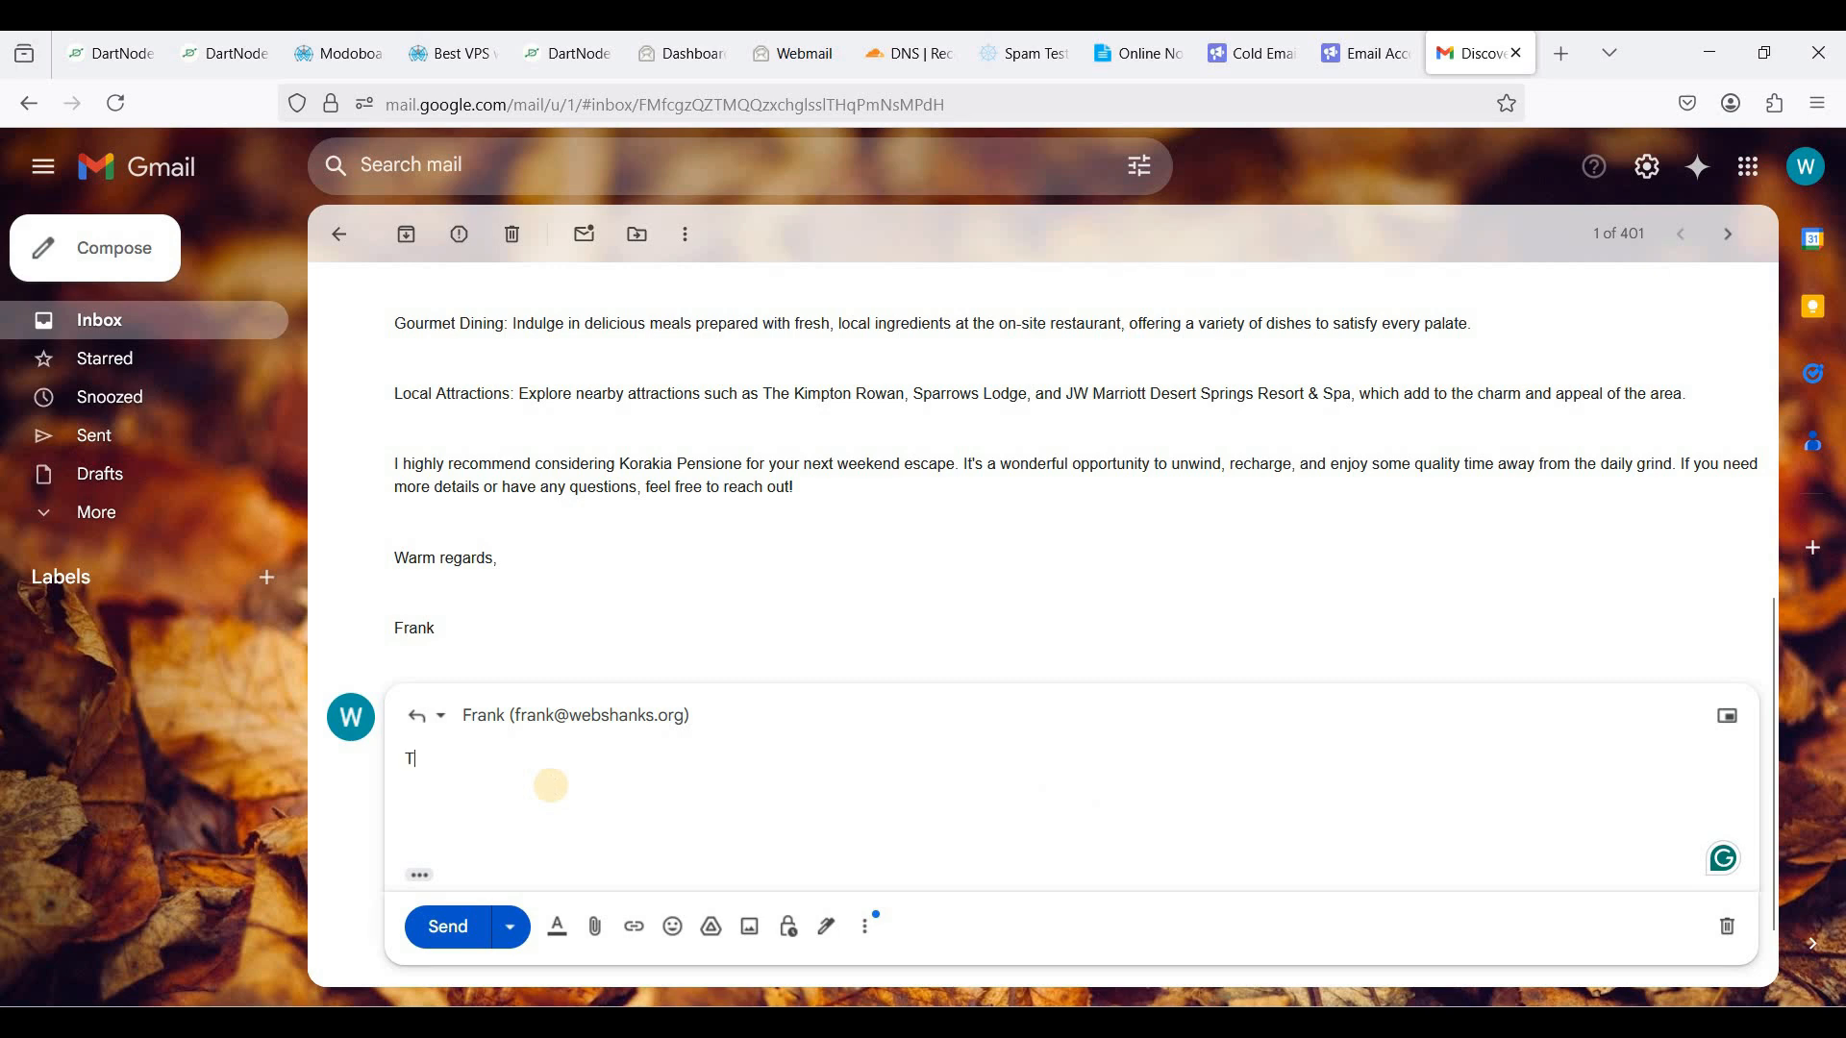
text(This is great!)
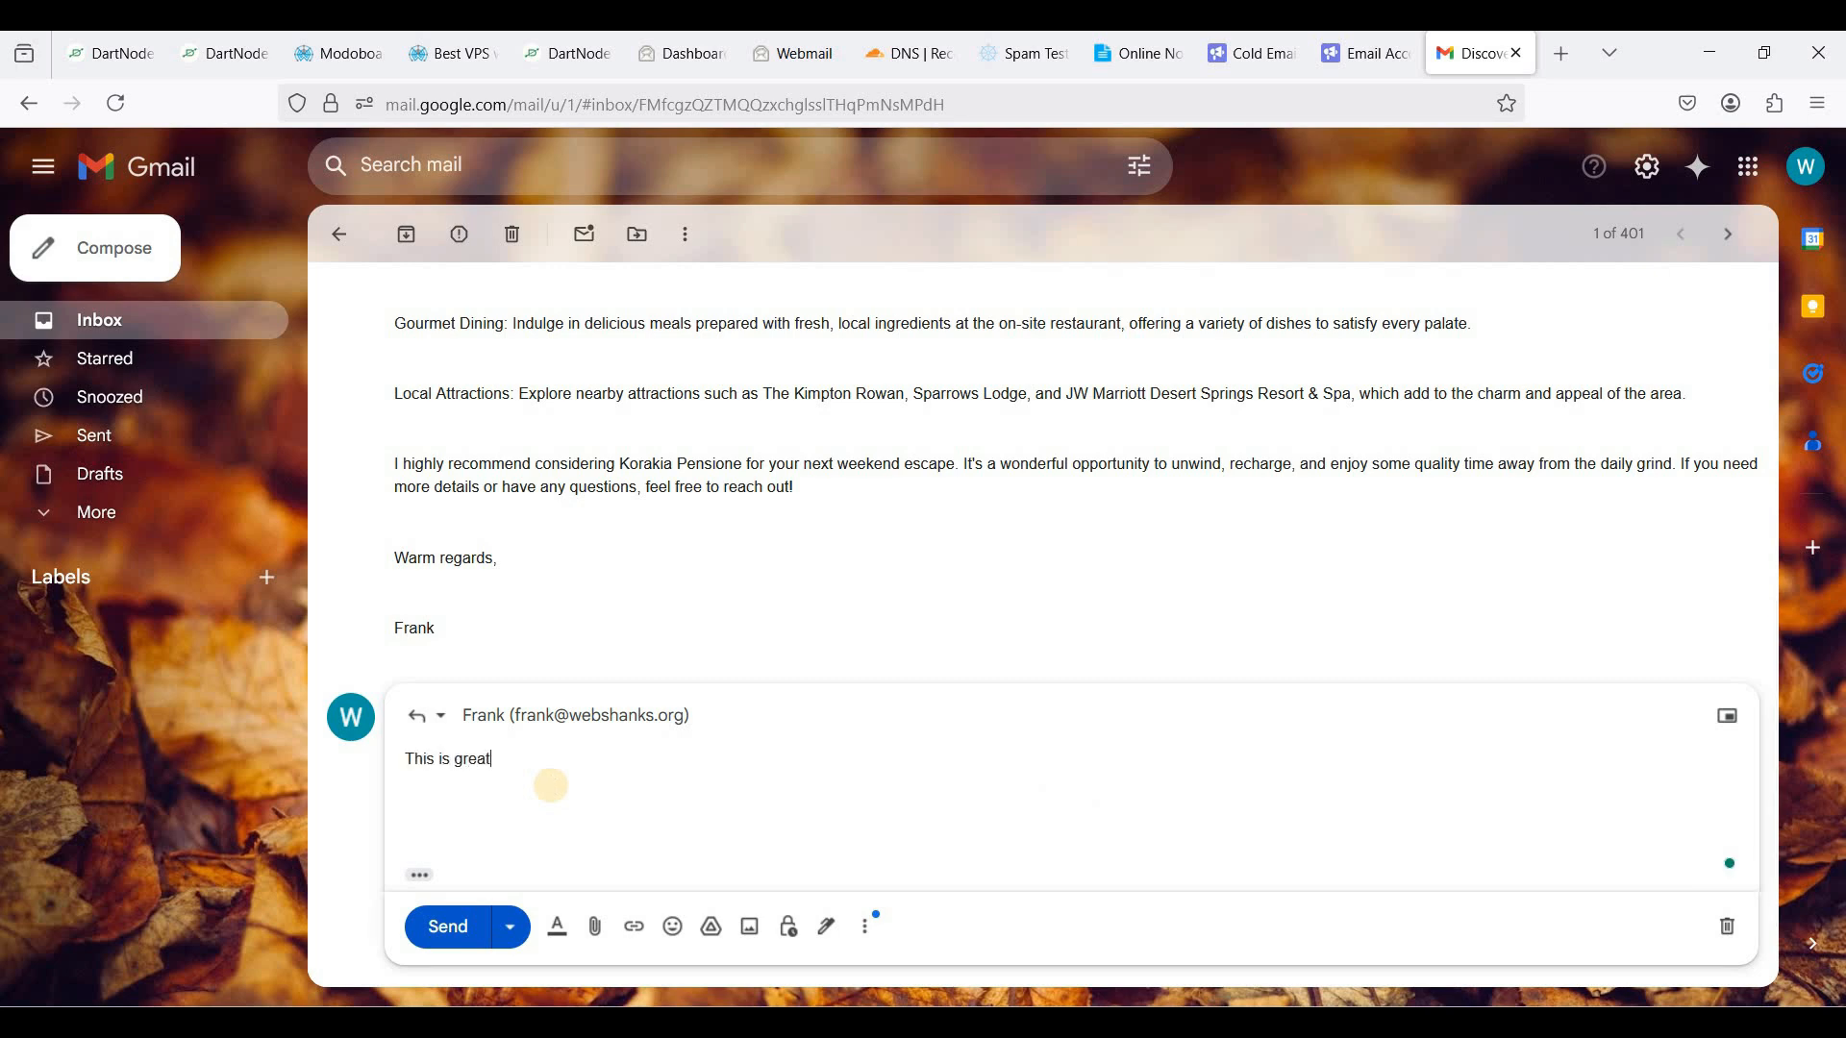
click(468, 947)
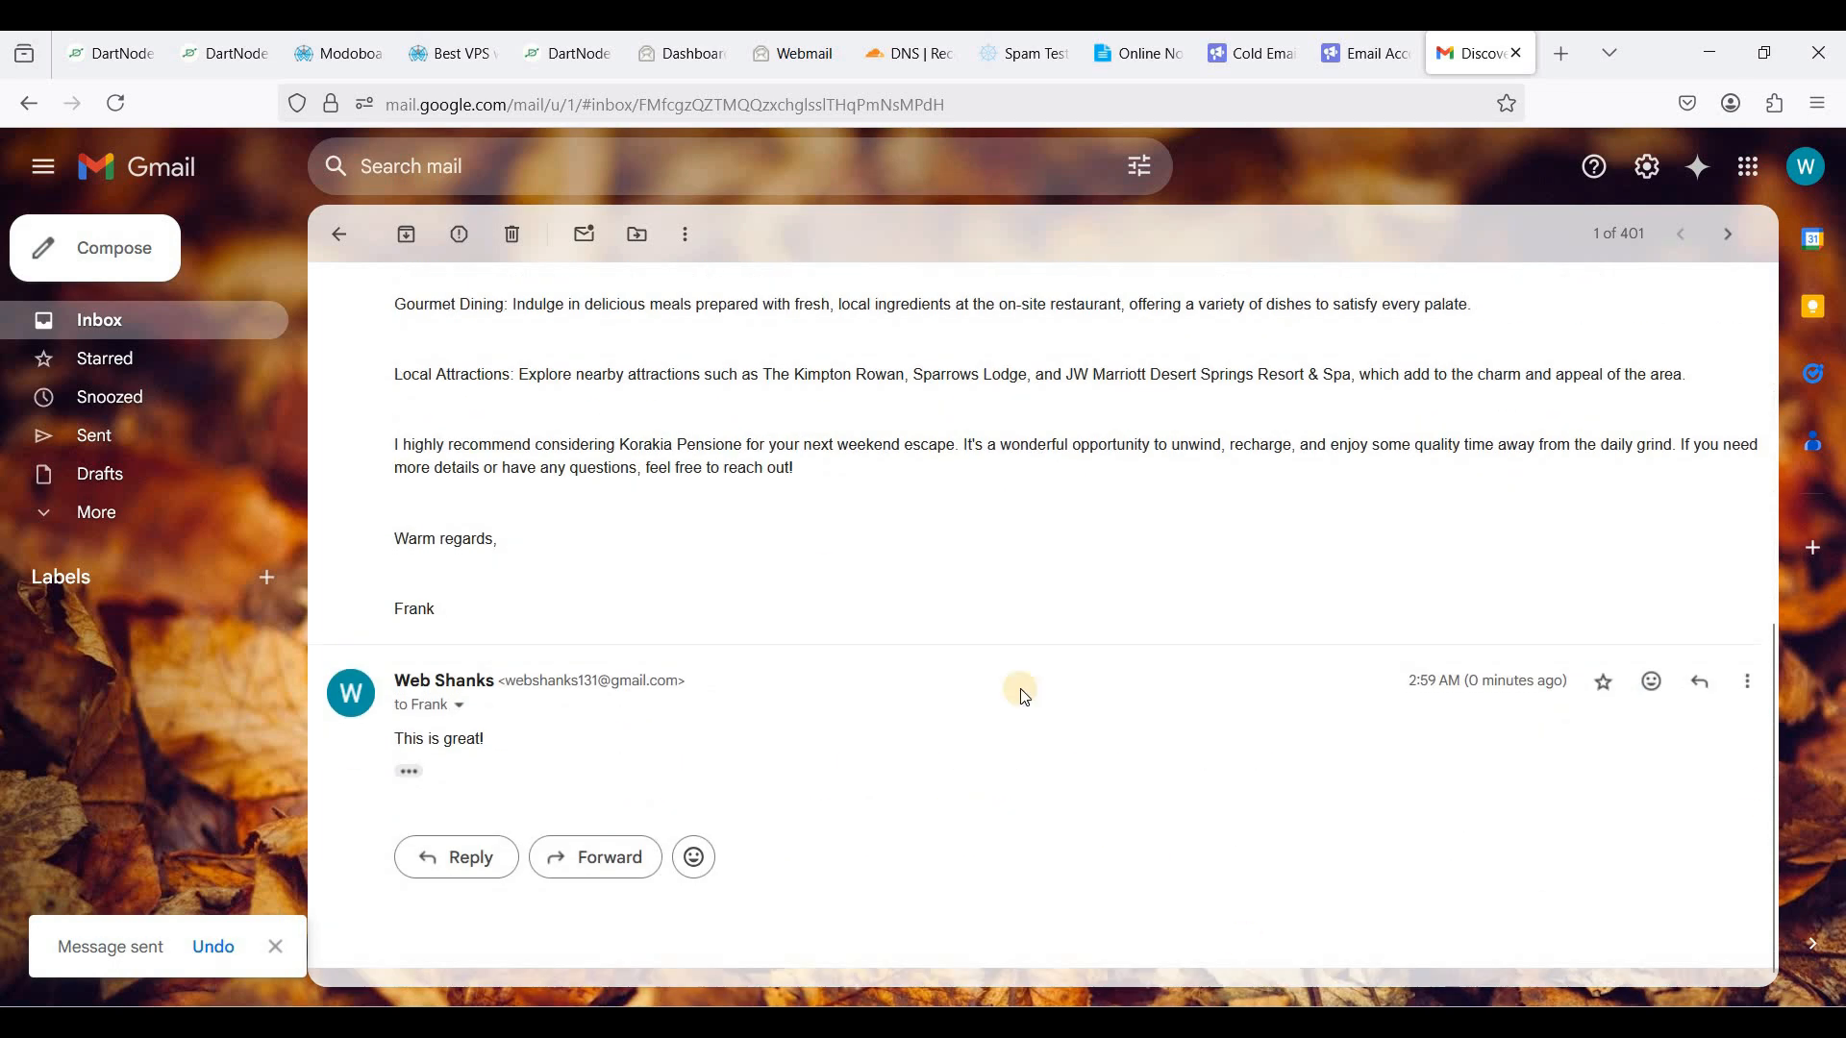
key(alt+Tab)
click(147, 166)
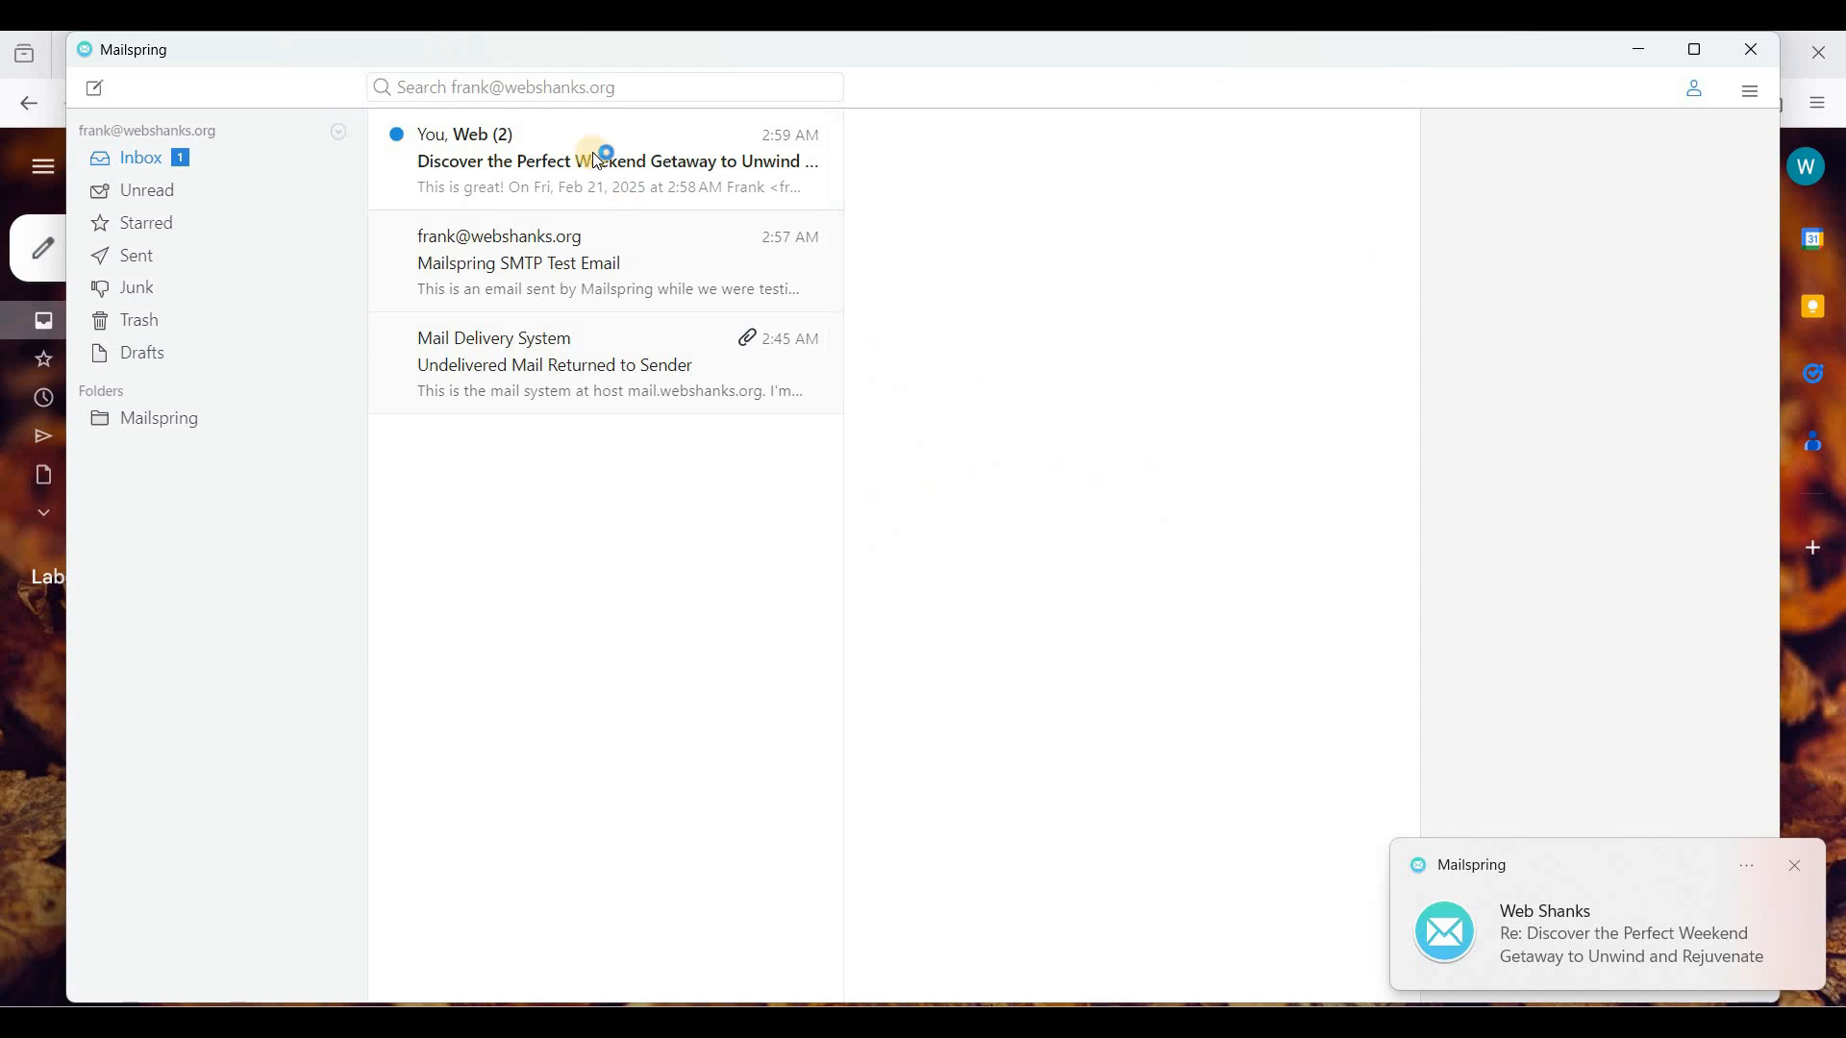
click(600, 161)
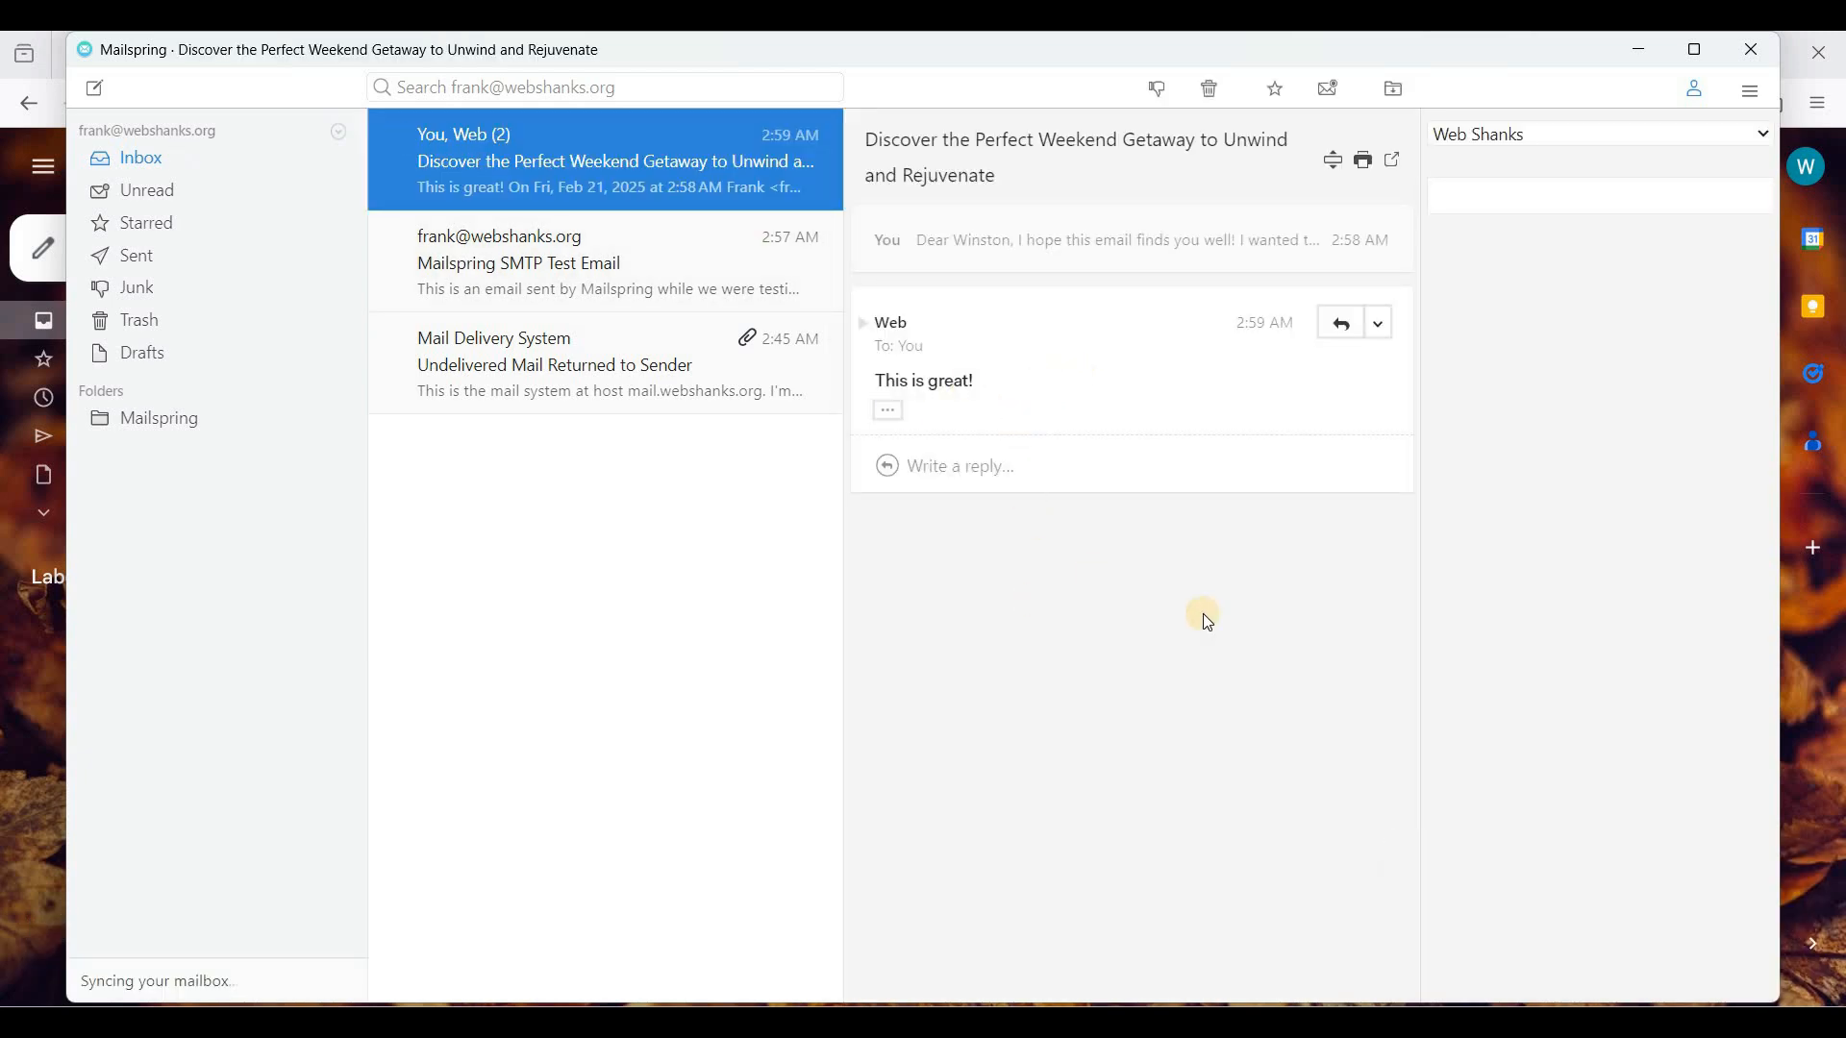
click(969, 1019)
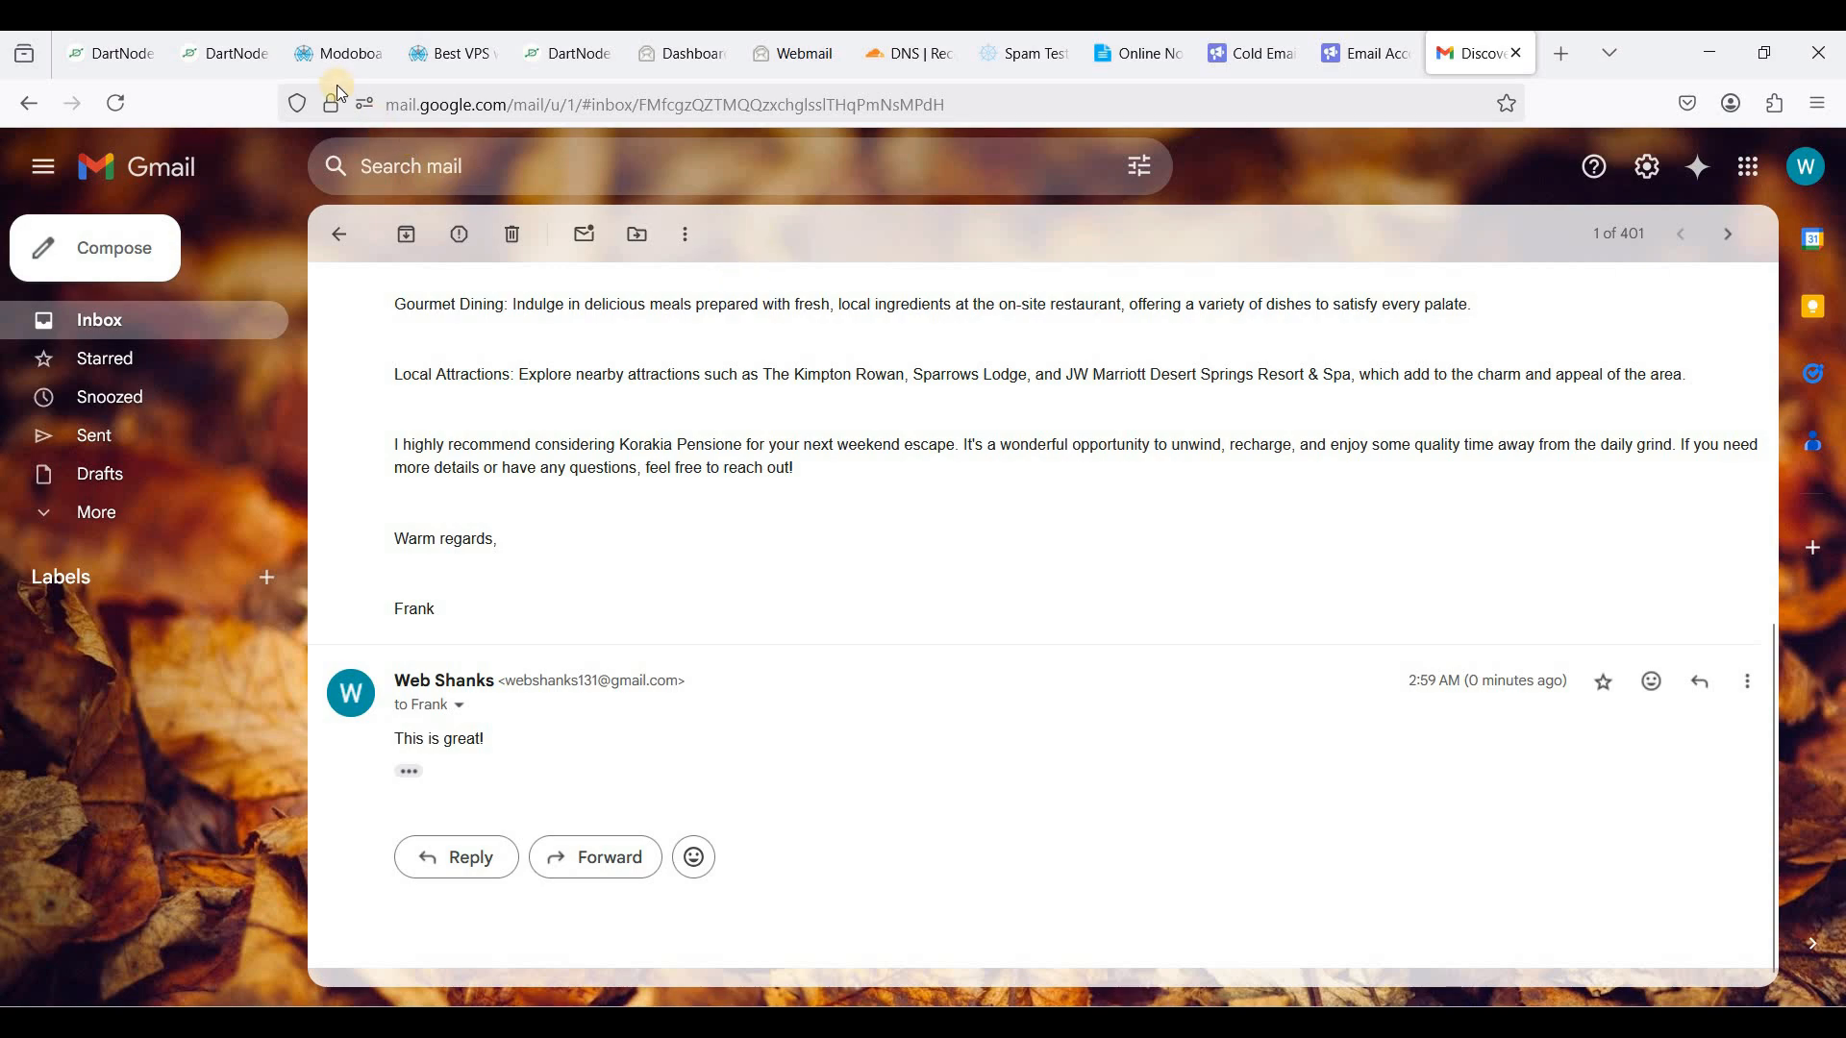
- Return to the Modoboa setup guide tab and jump to the top of the article
click(325, 54)
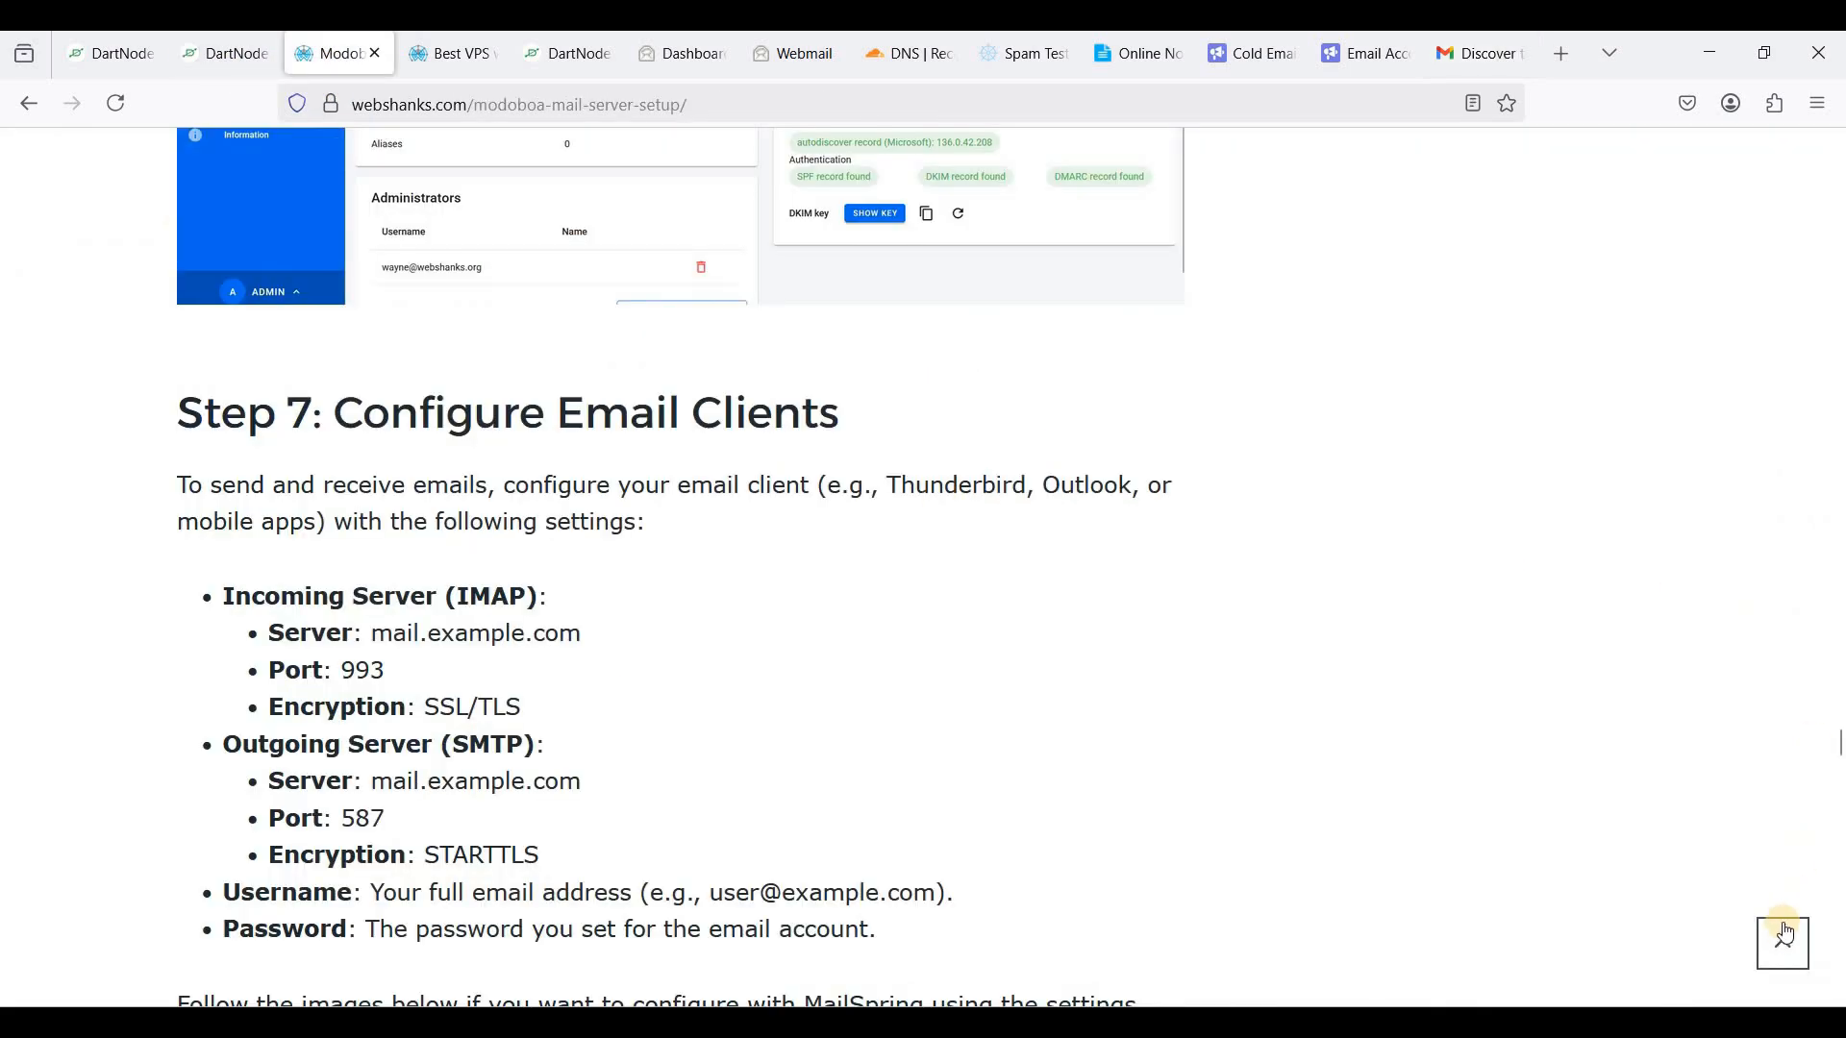
click(1785, 936)
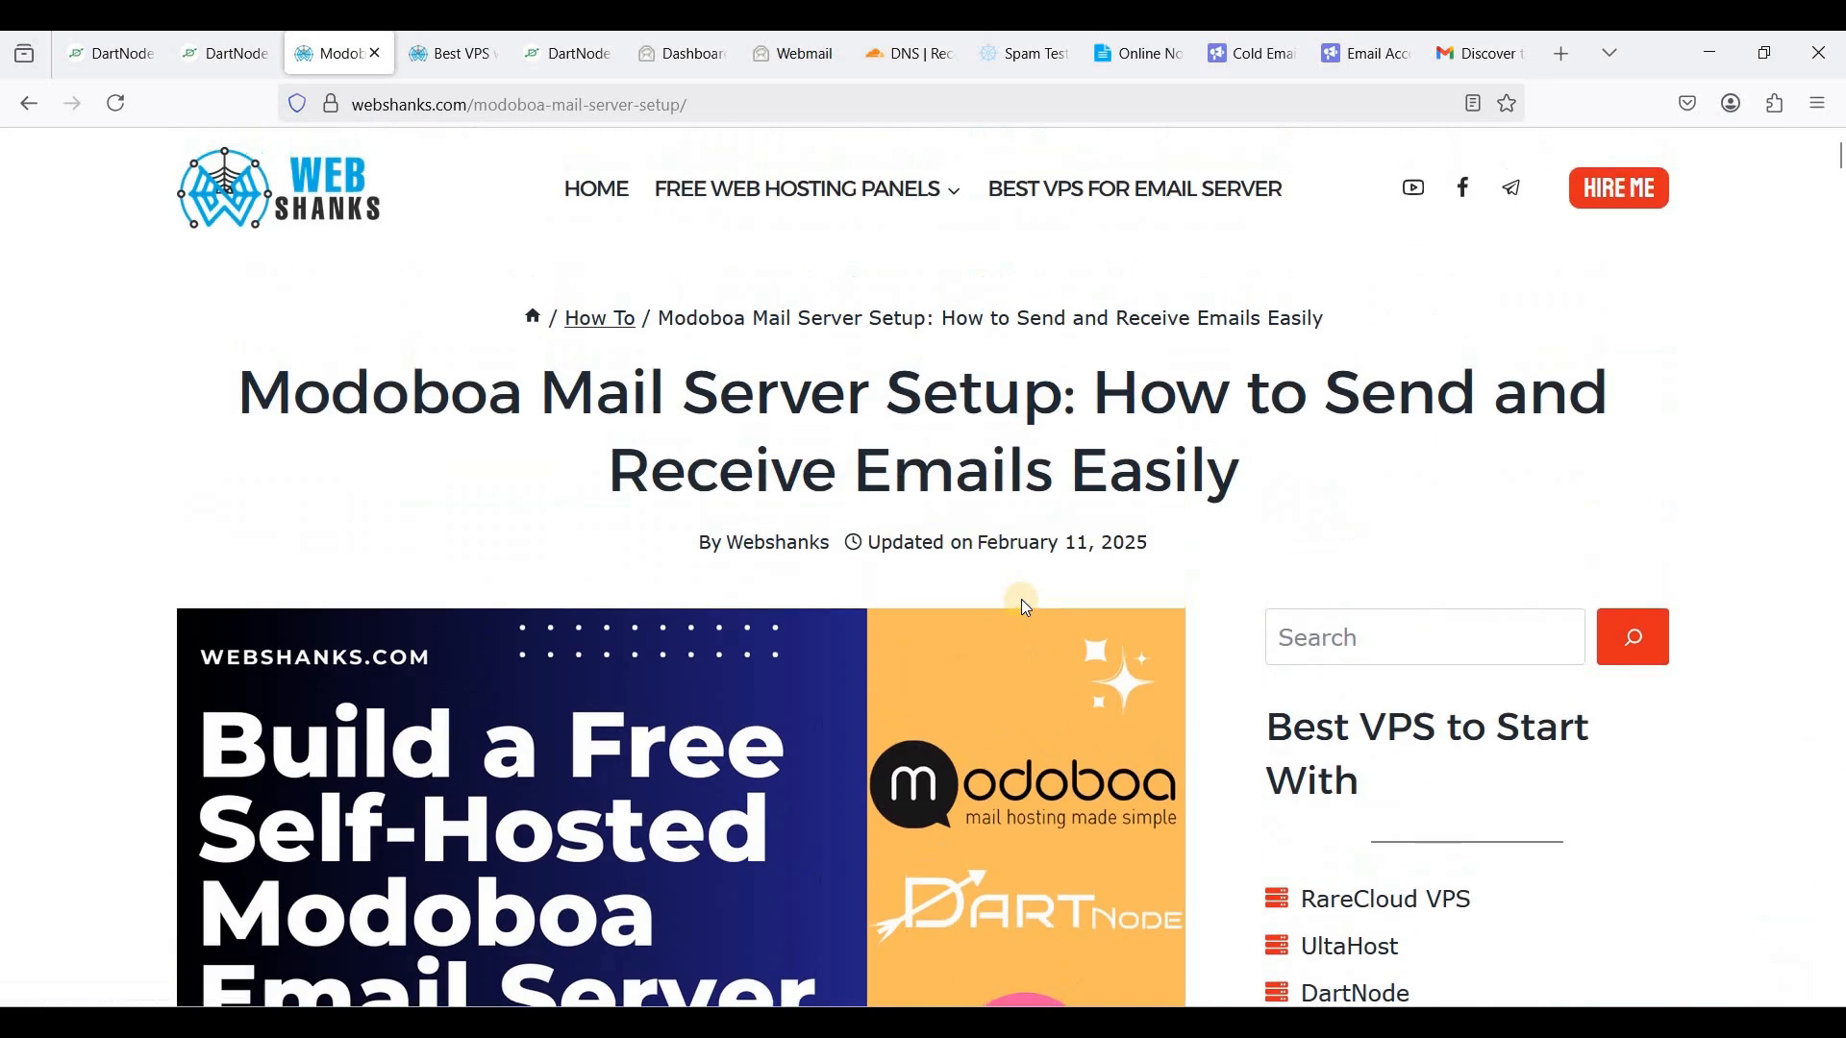
scroll(1026, 605, down, 2)
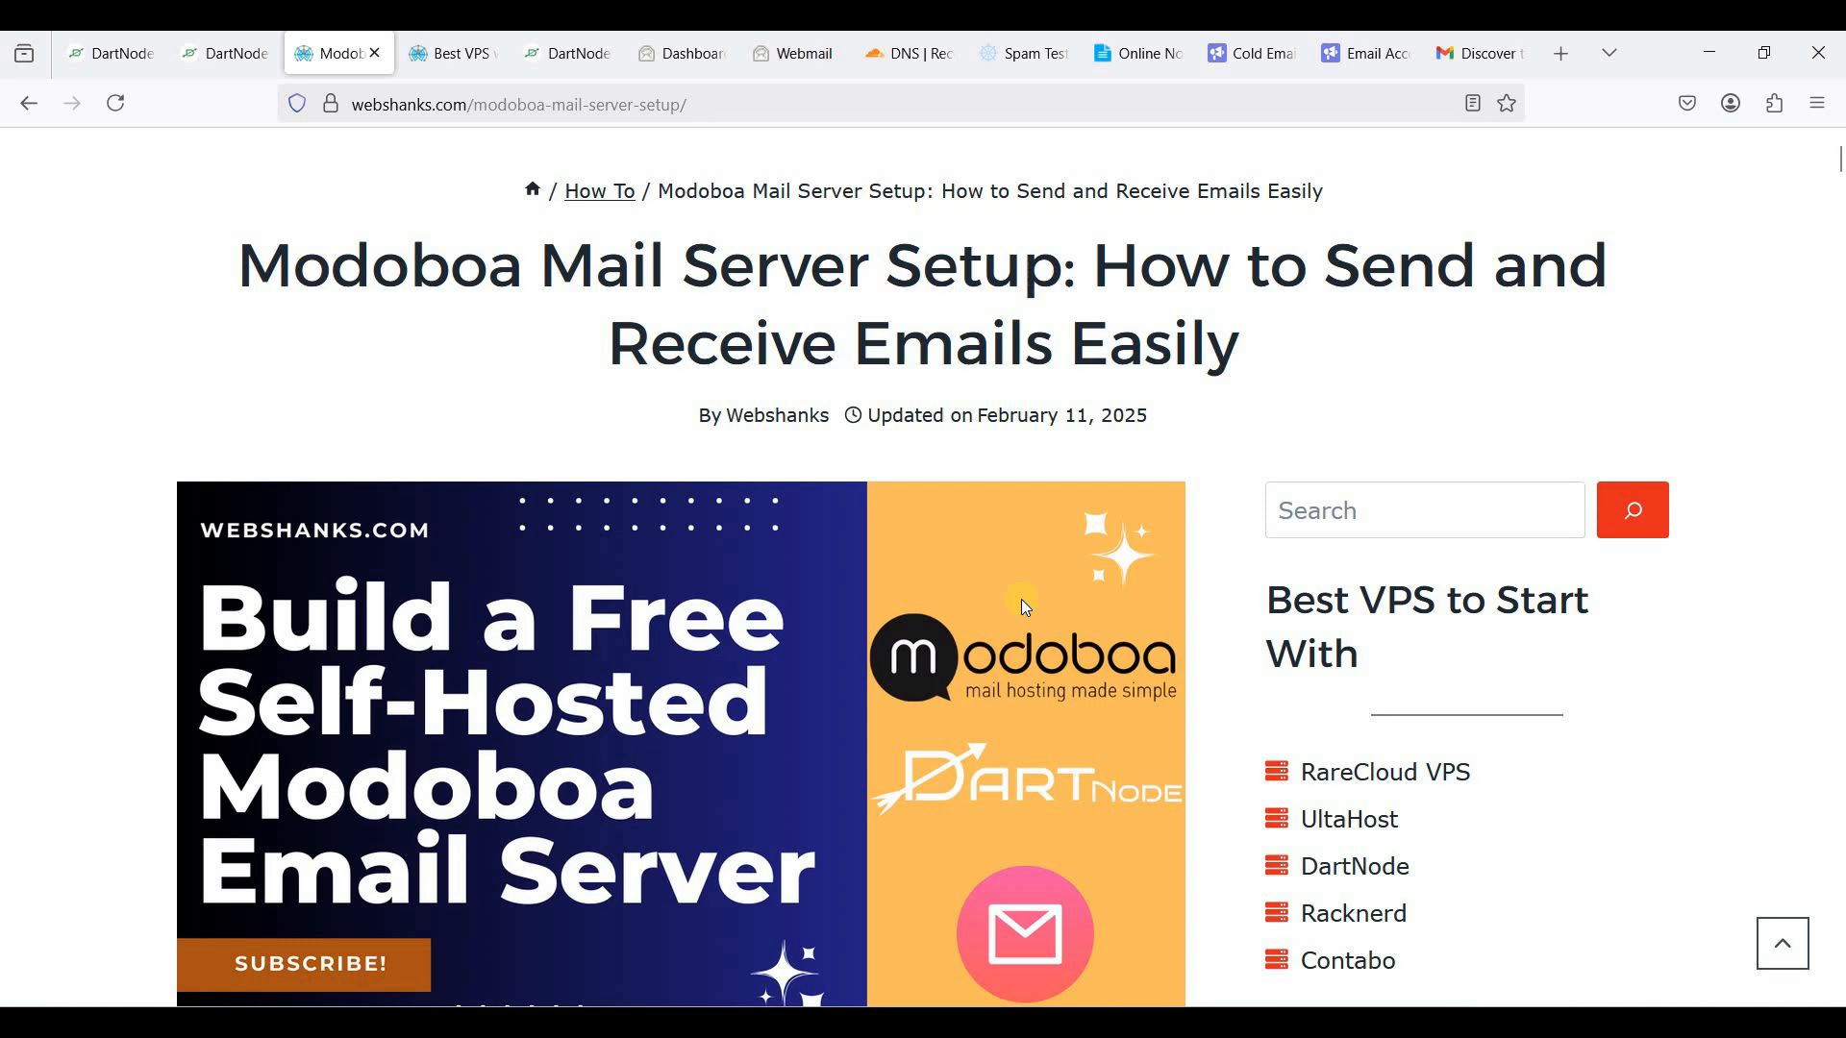